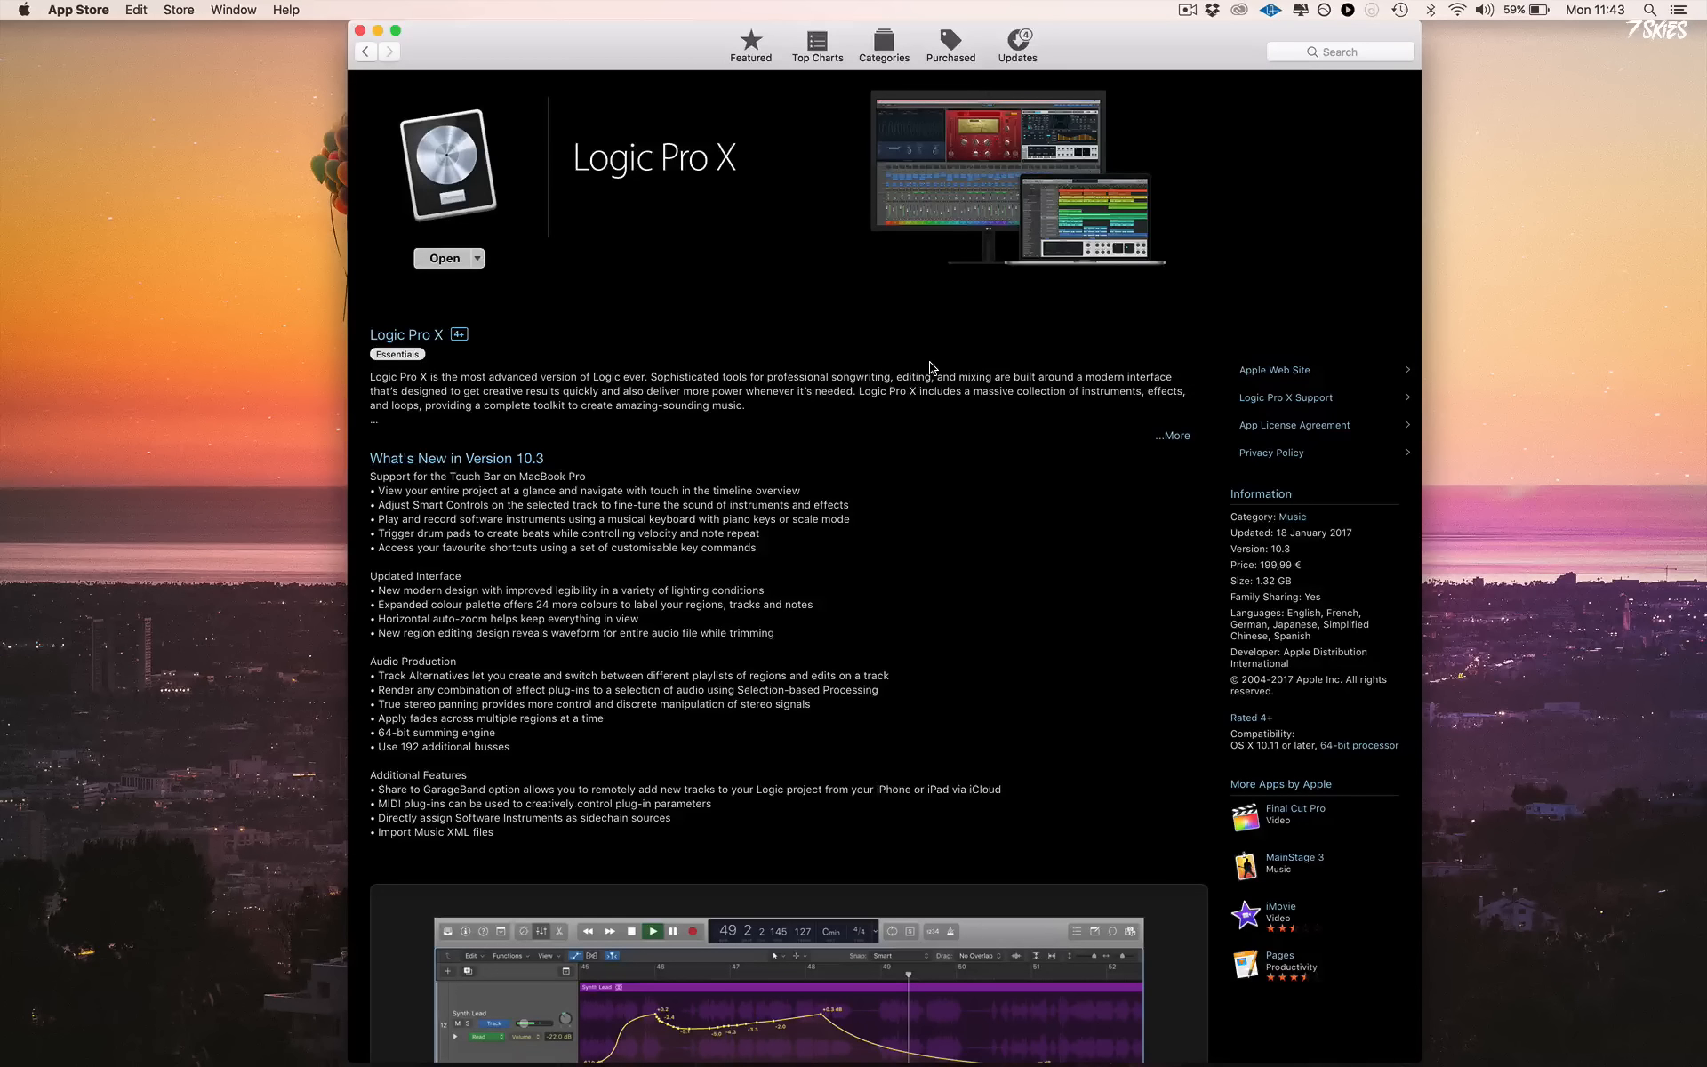
scroll(873, 447, down, 5)
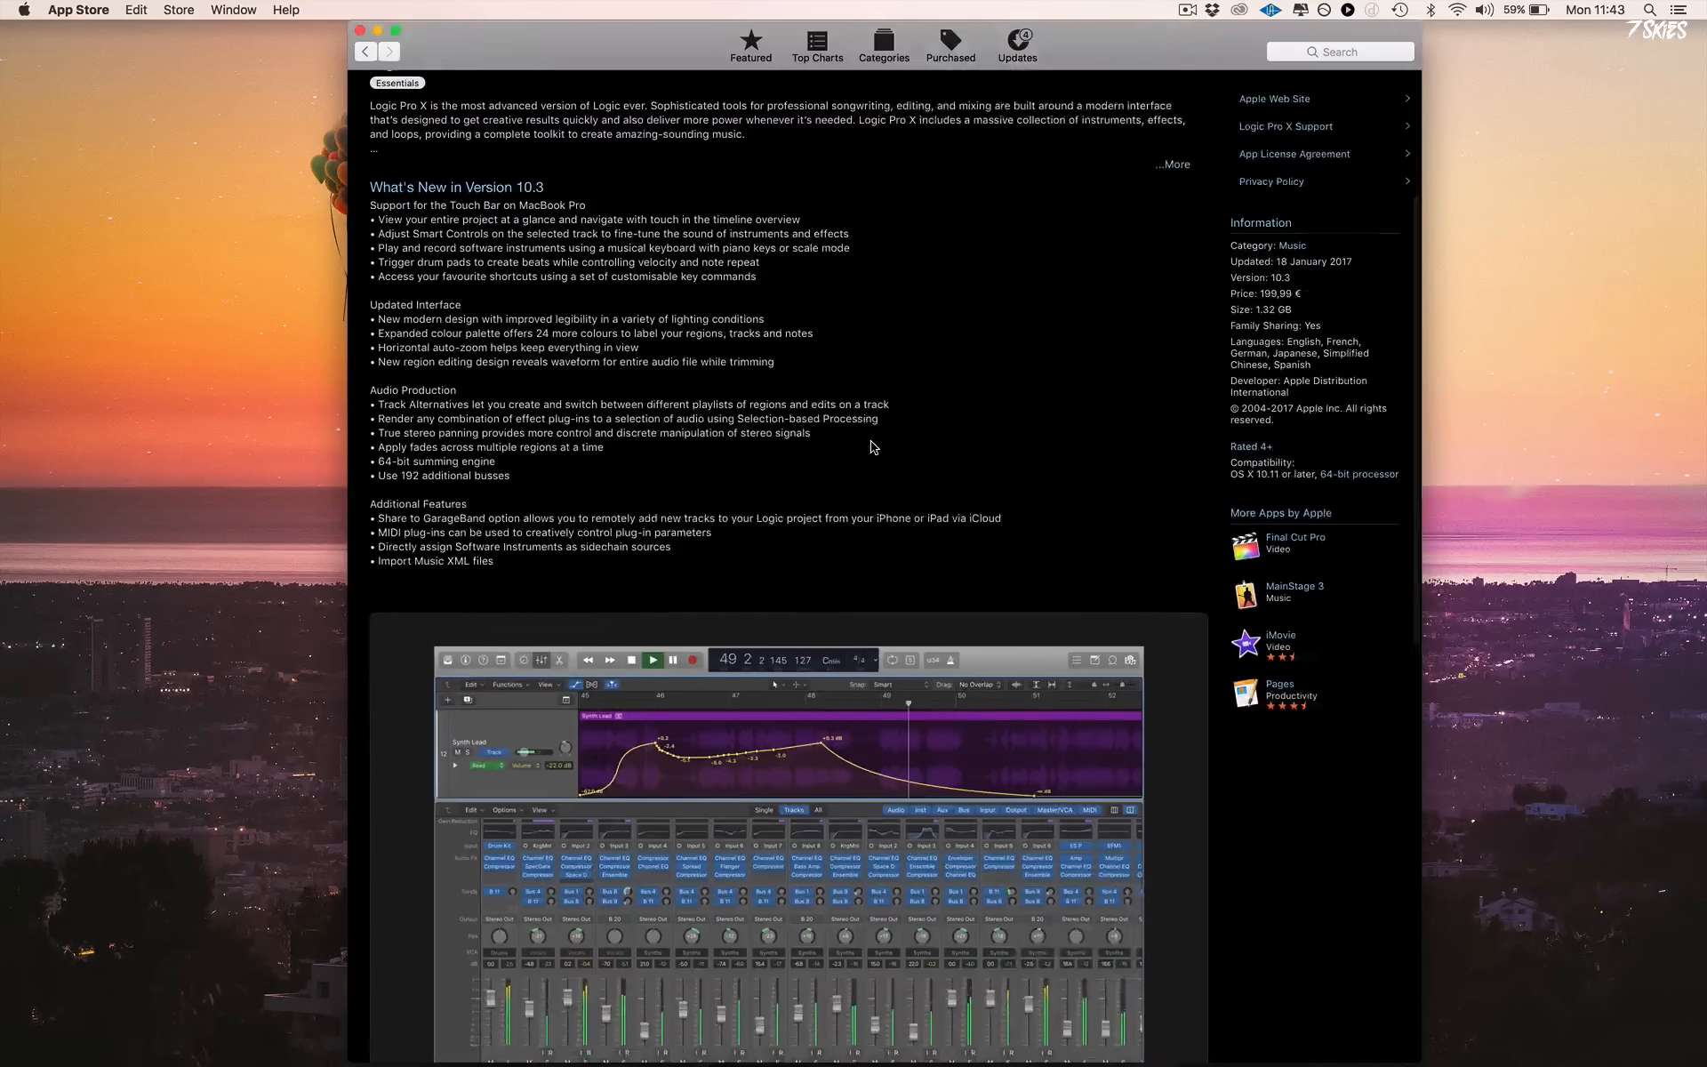
scroll(873, 448, up, 5)
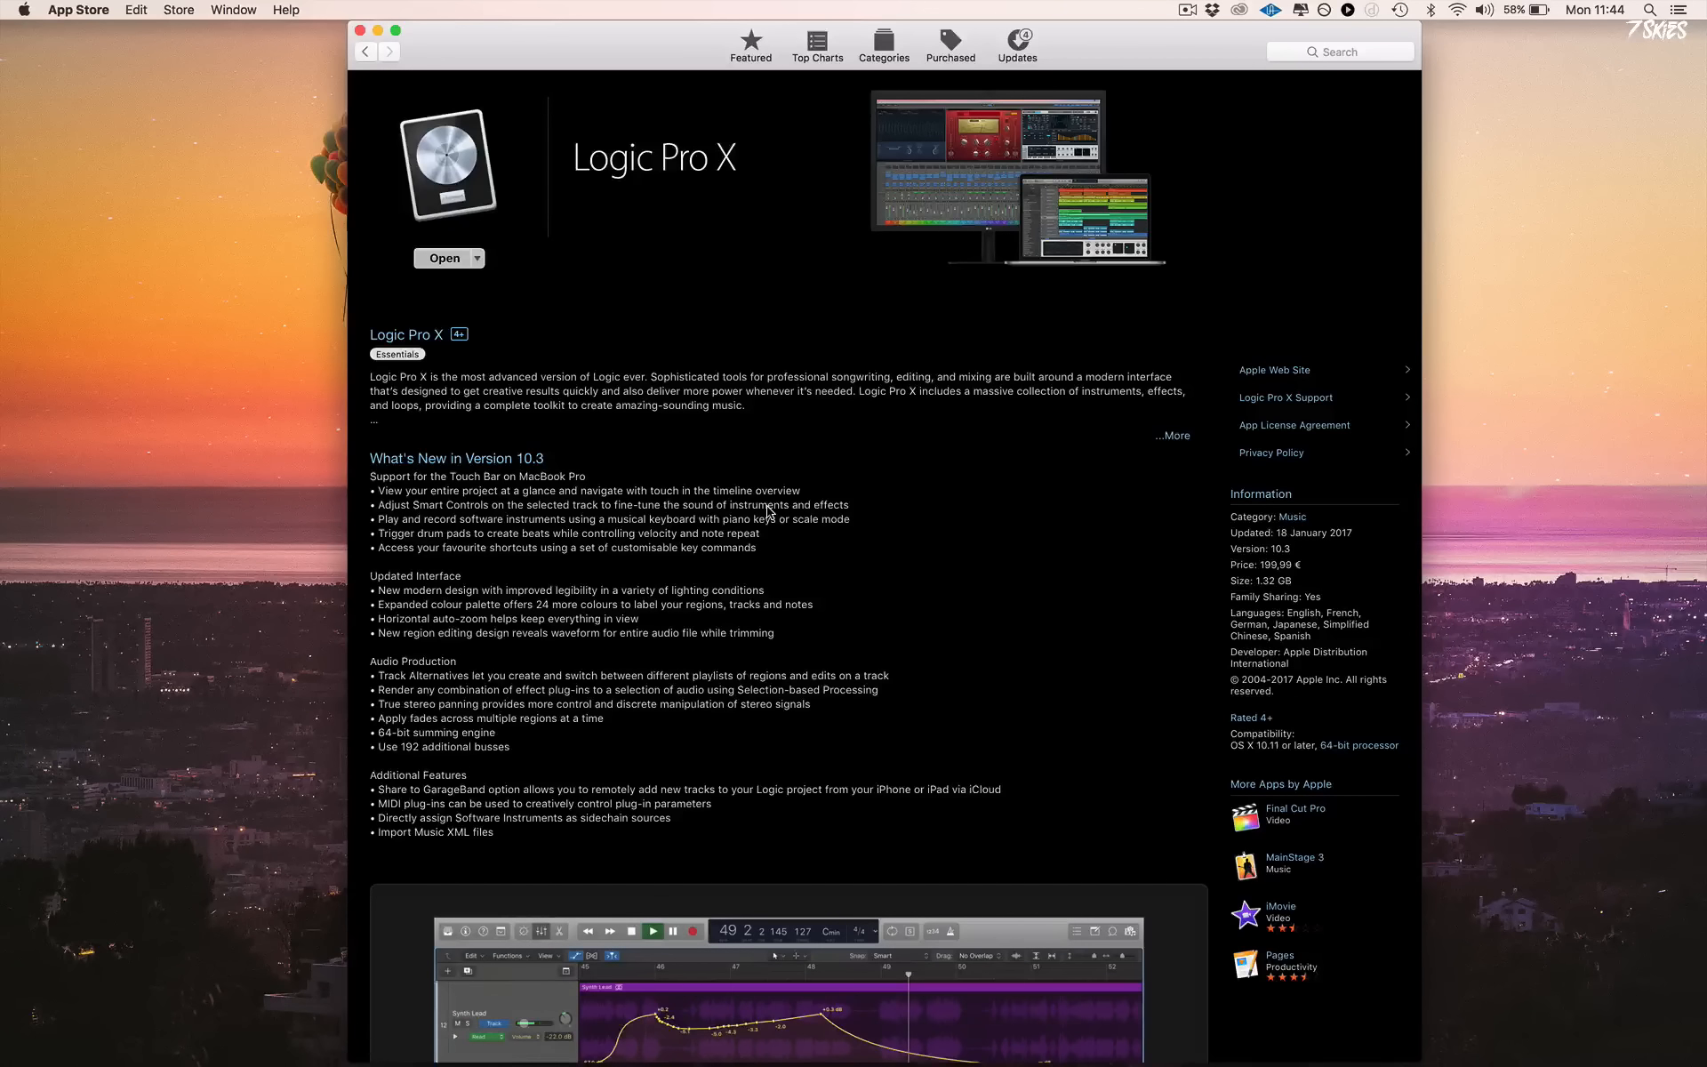
Switch to Logic Pro X and create an empty project with one software instrument track using an empty channel strip
mouse_move(569, 1054)
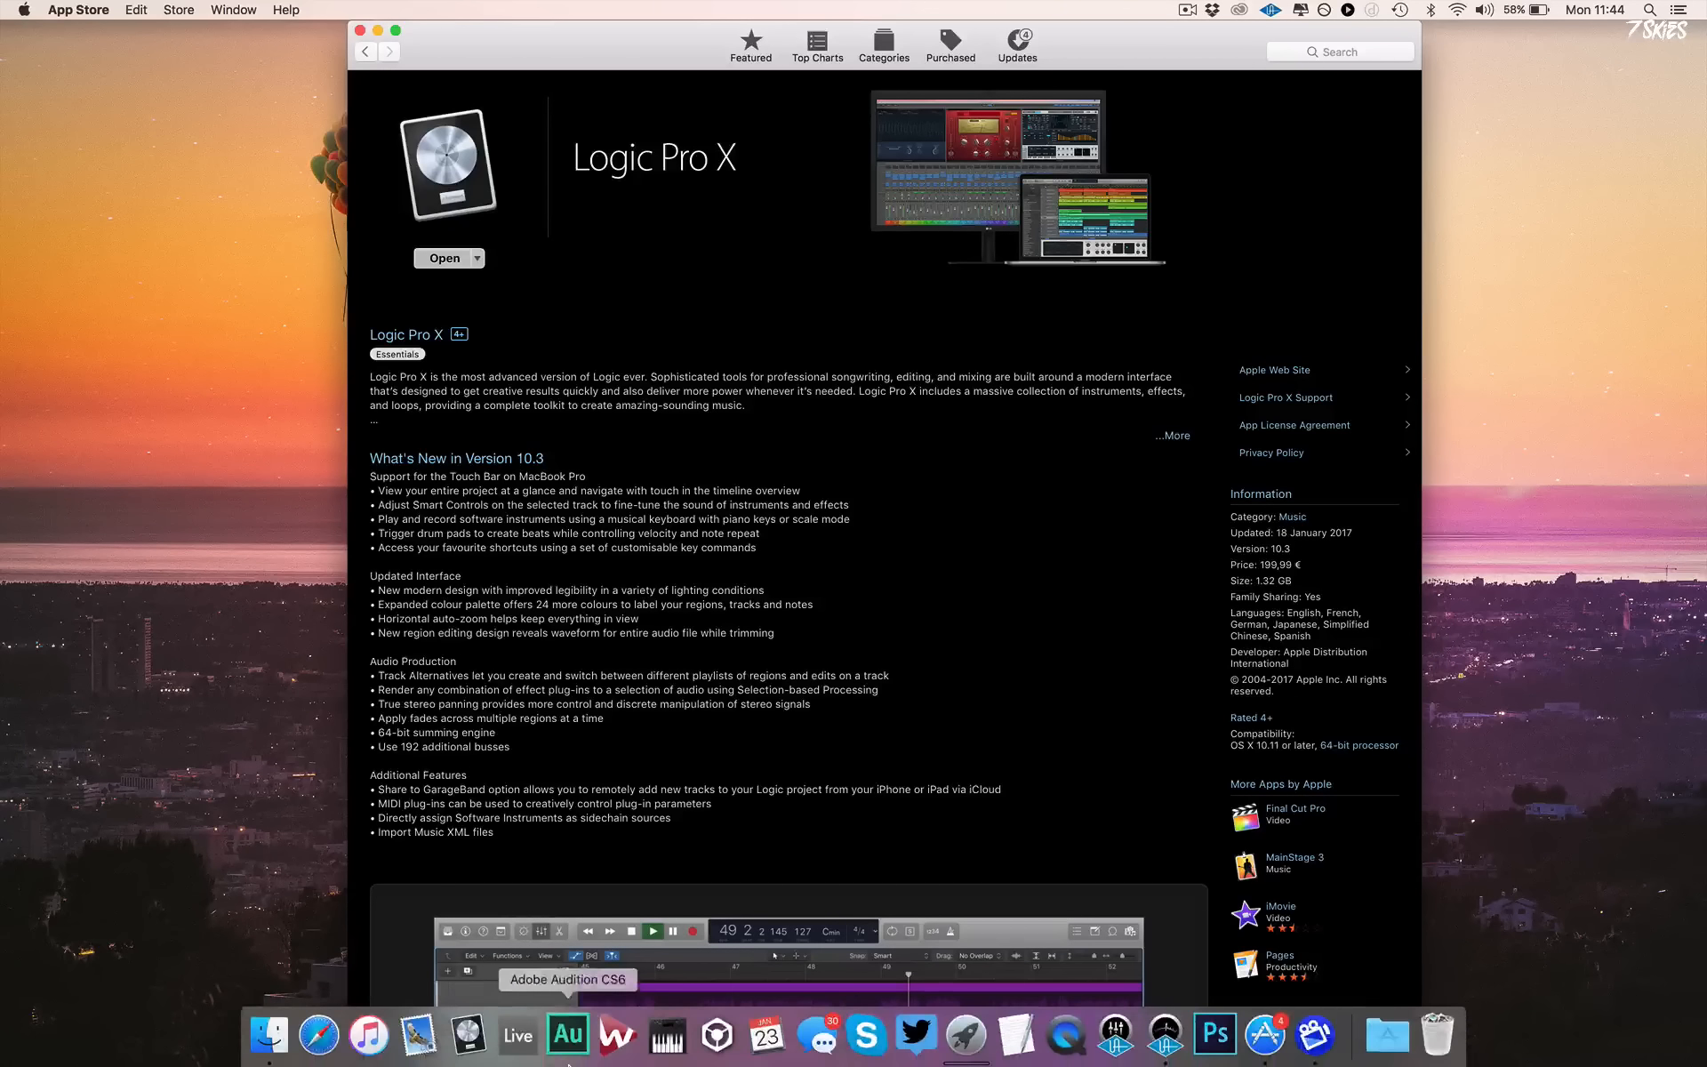
click(468, 1036)
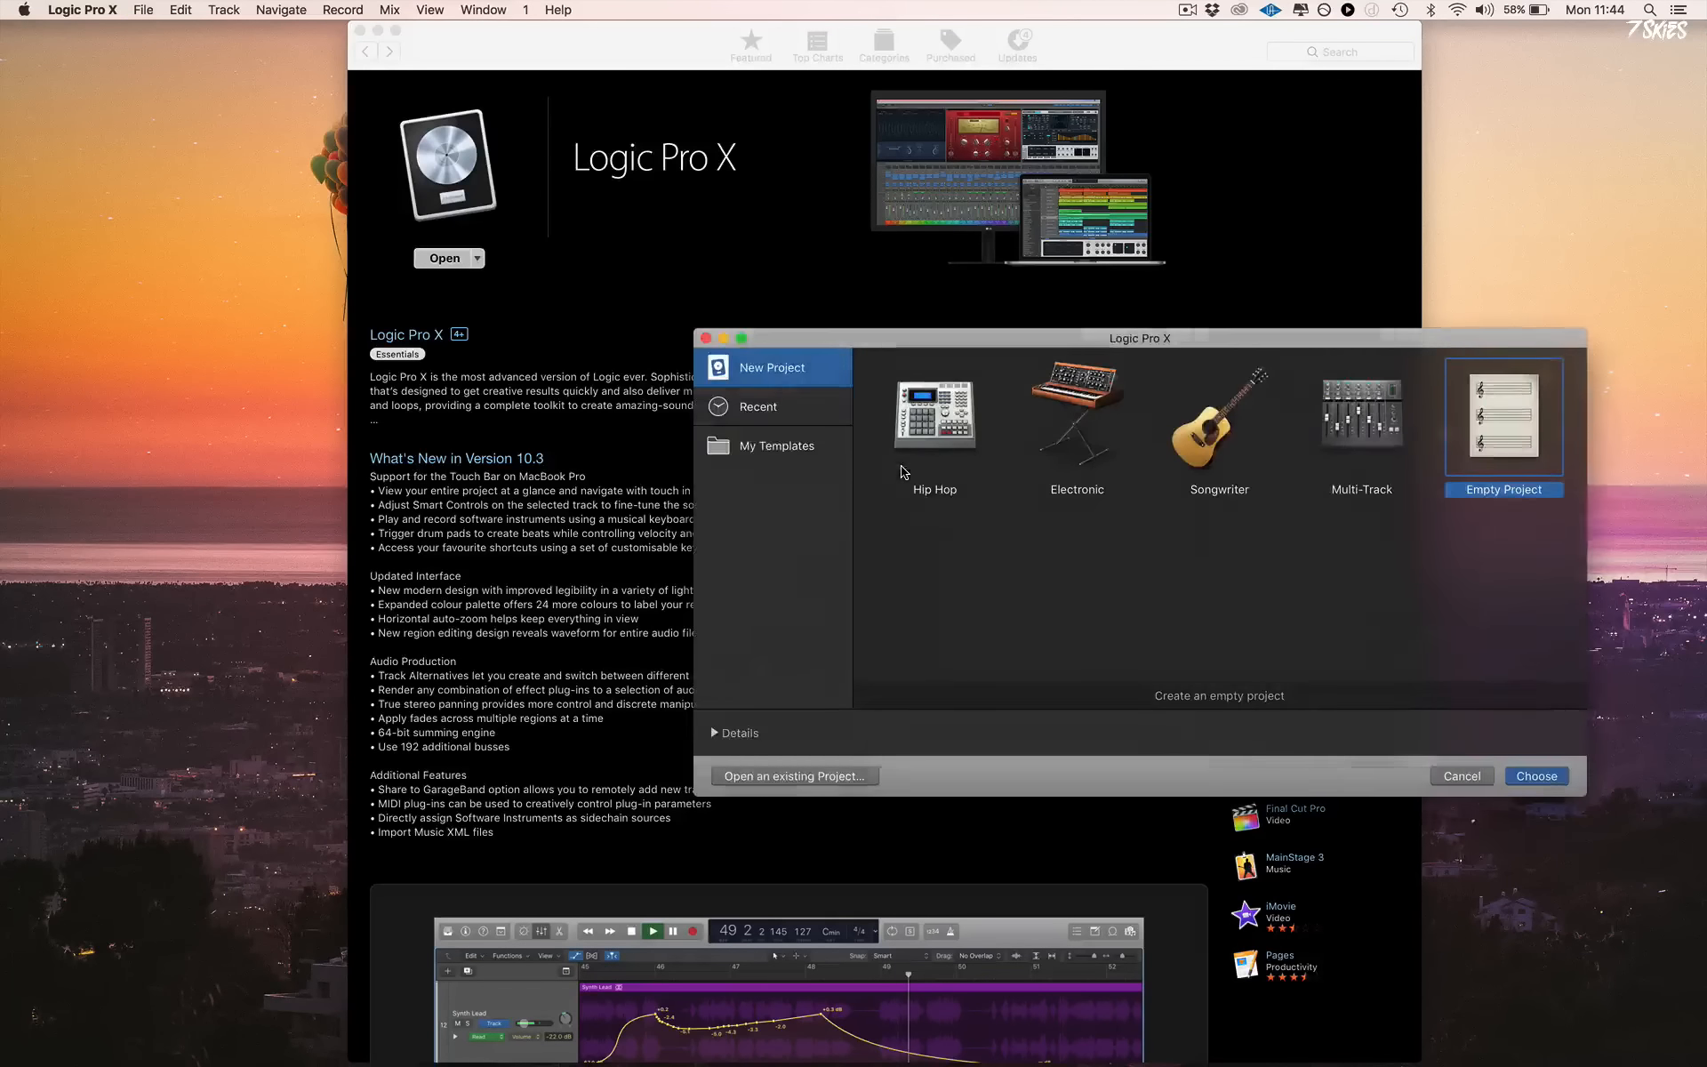
double_click(1509, 409)
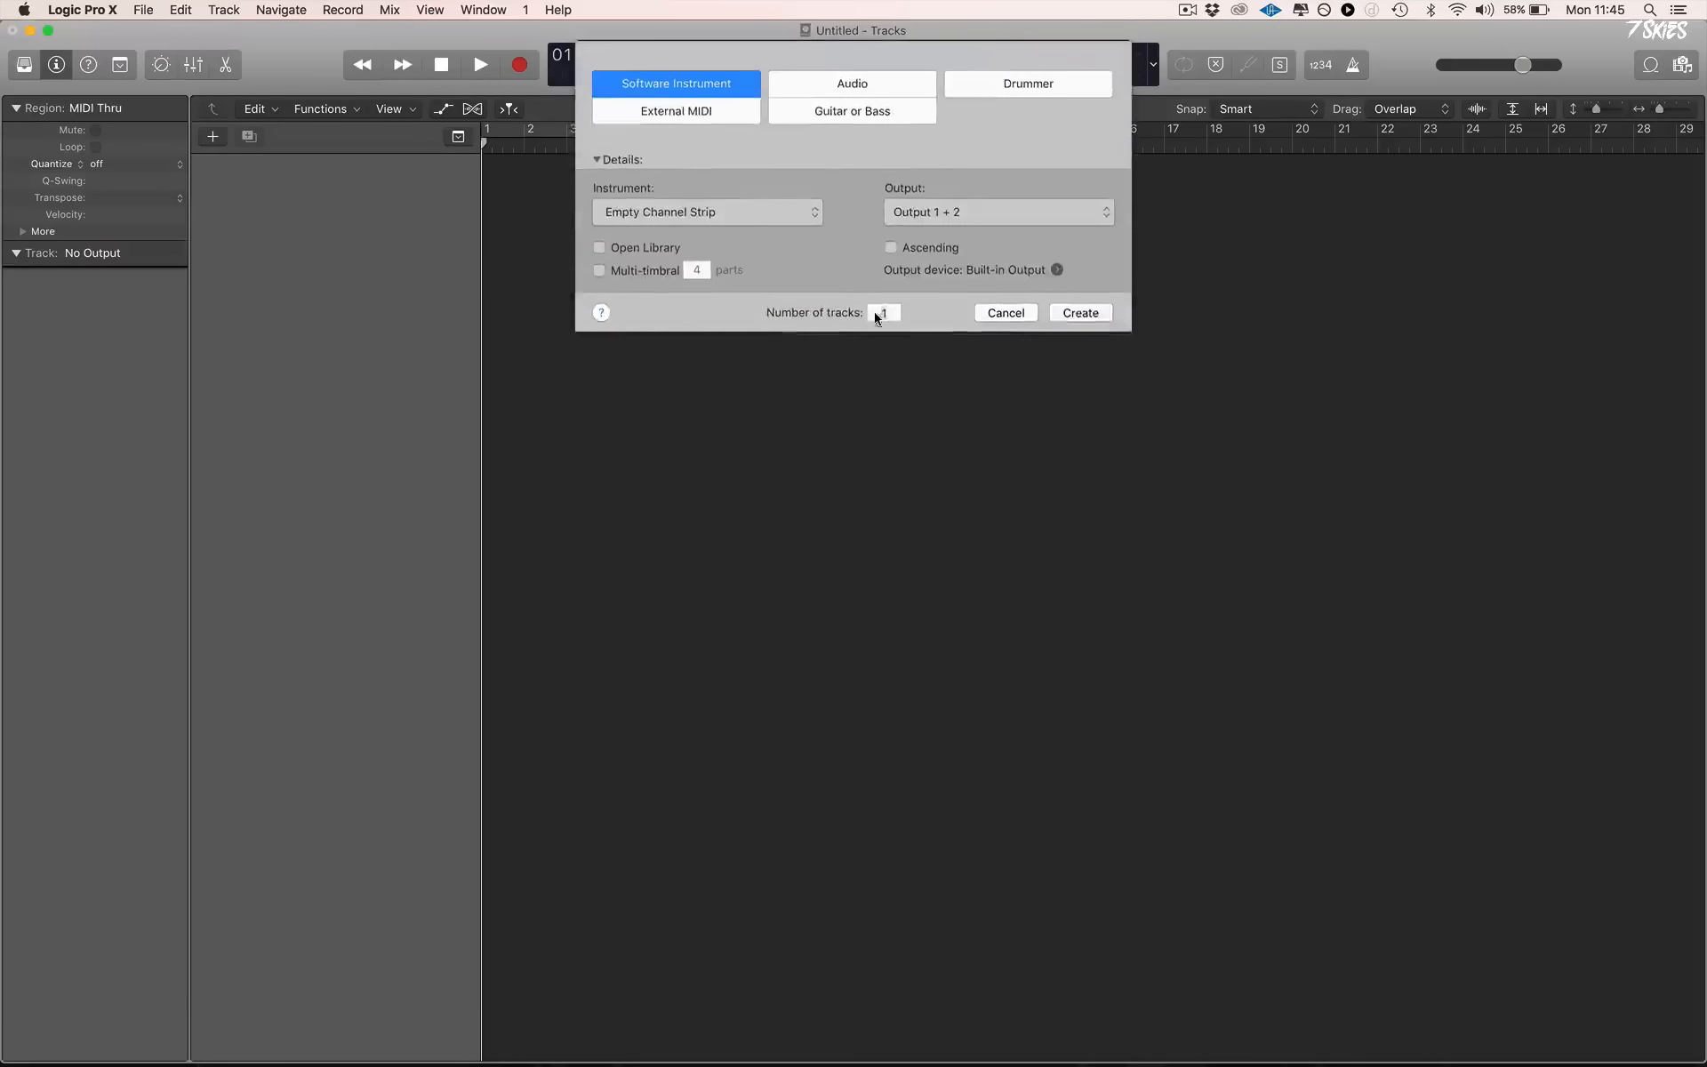
click(875, 317)
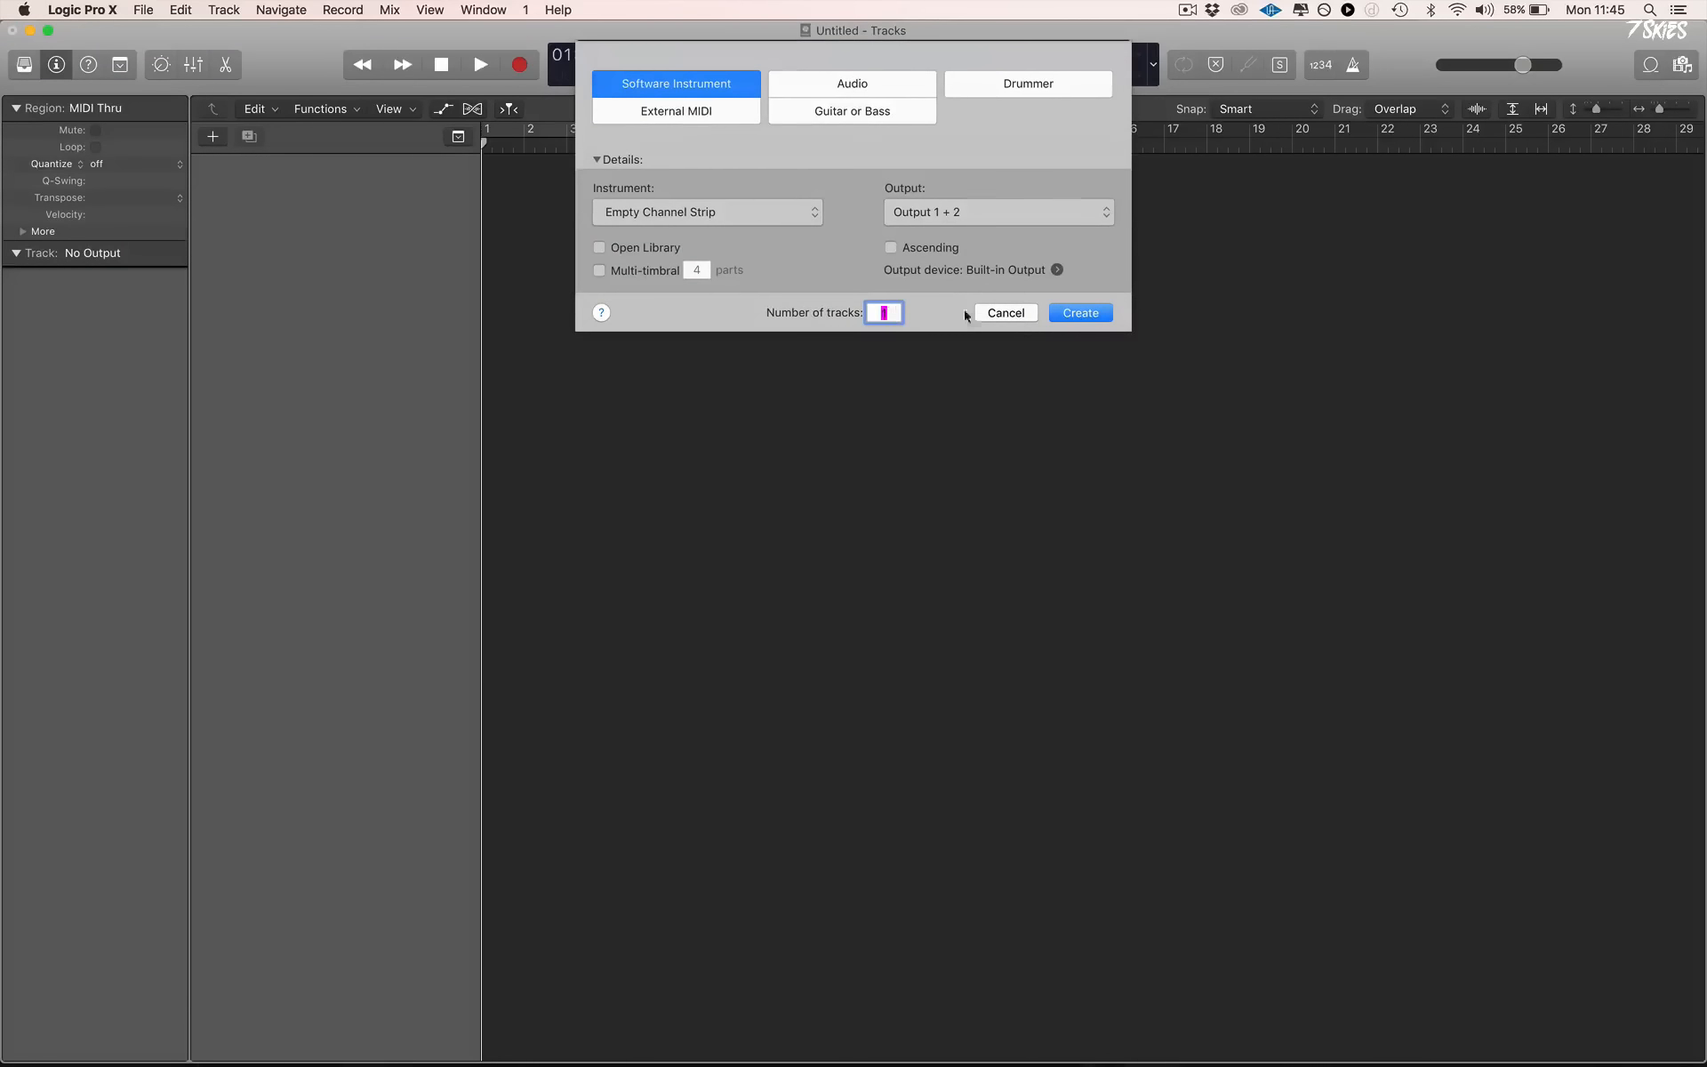
click(1087, 309)
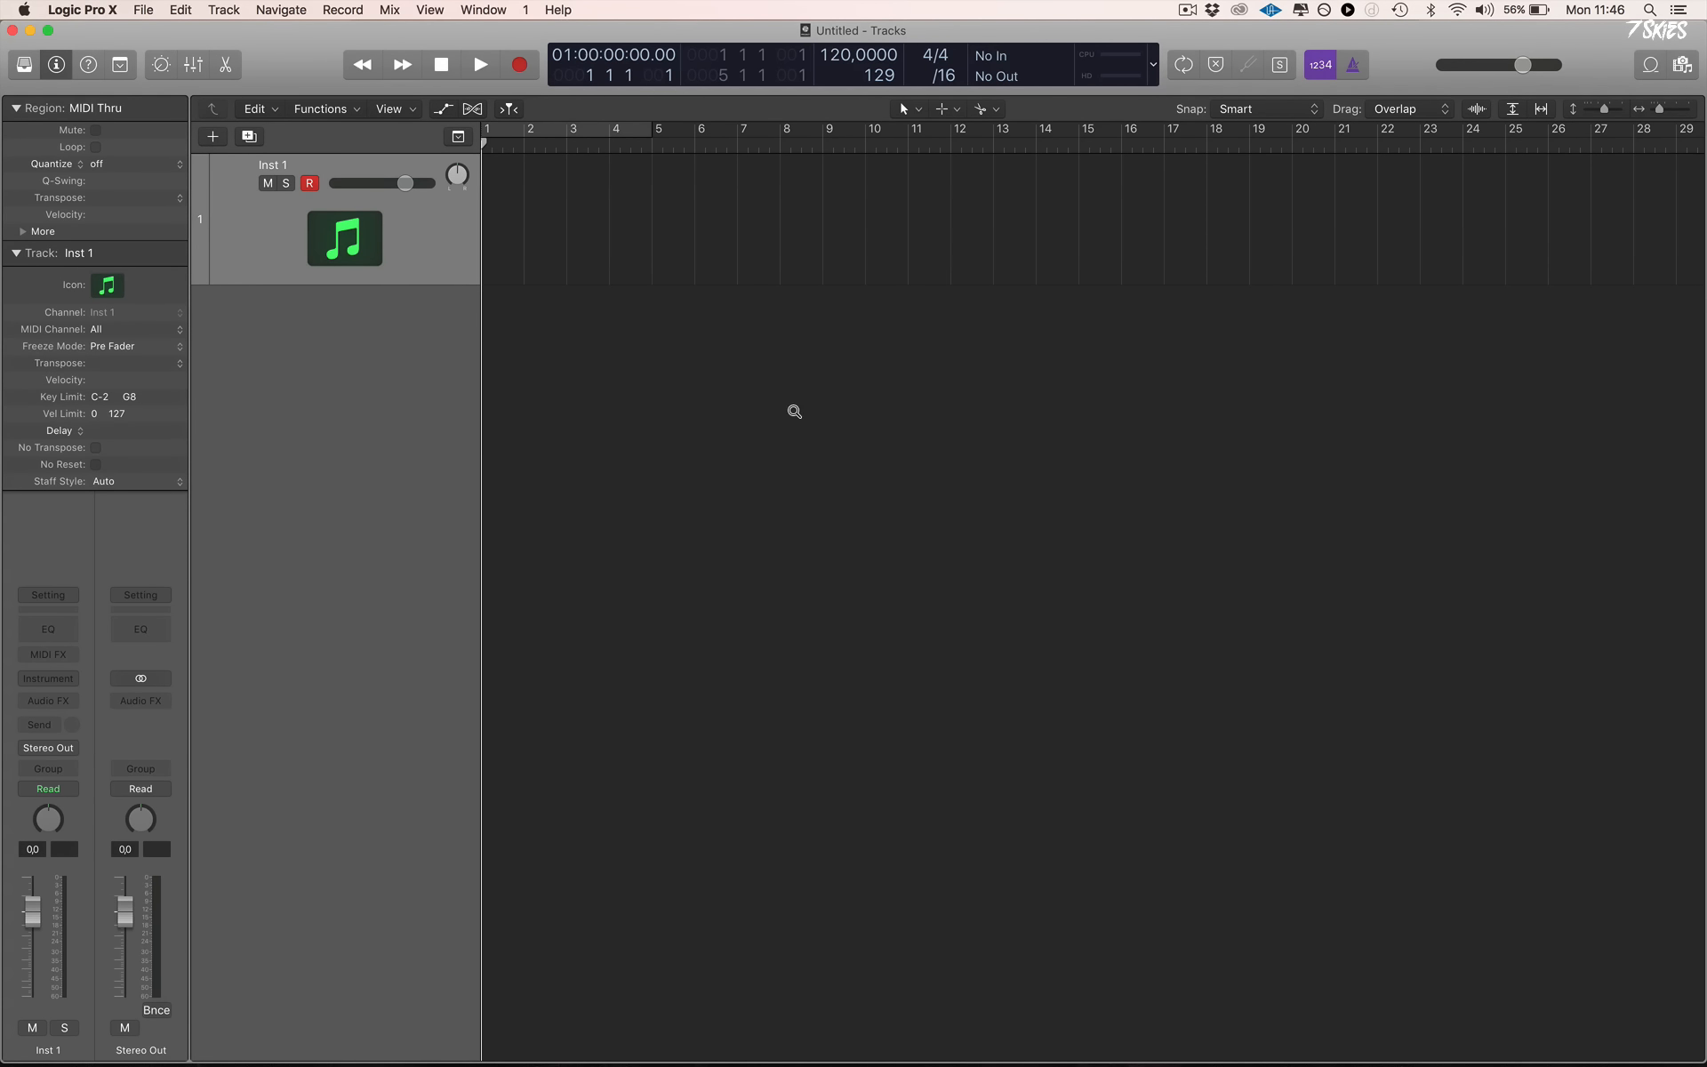
Display the color palette to examine the expanded range of track and region colors, and close it
key(alt+c)
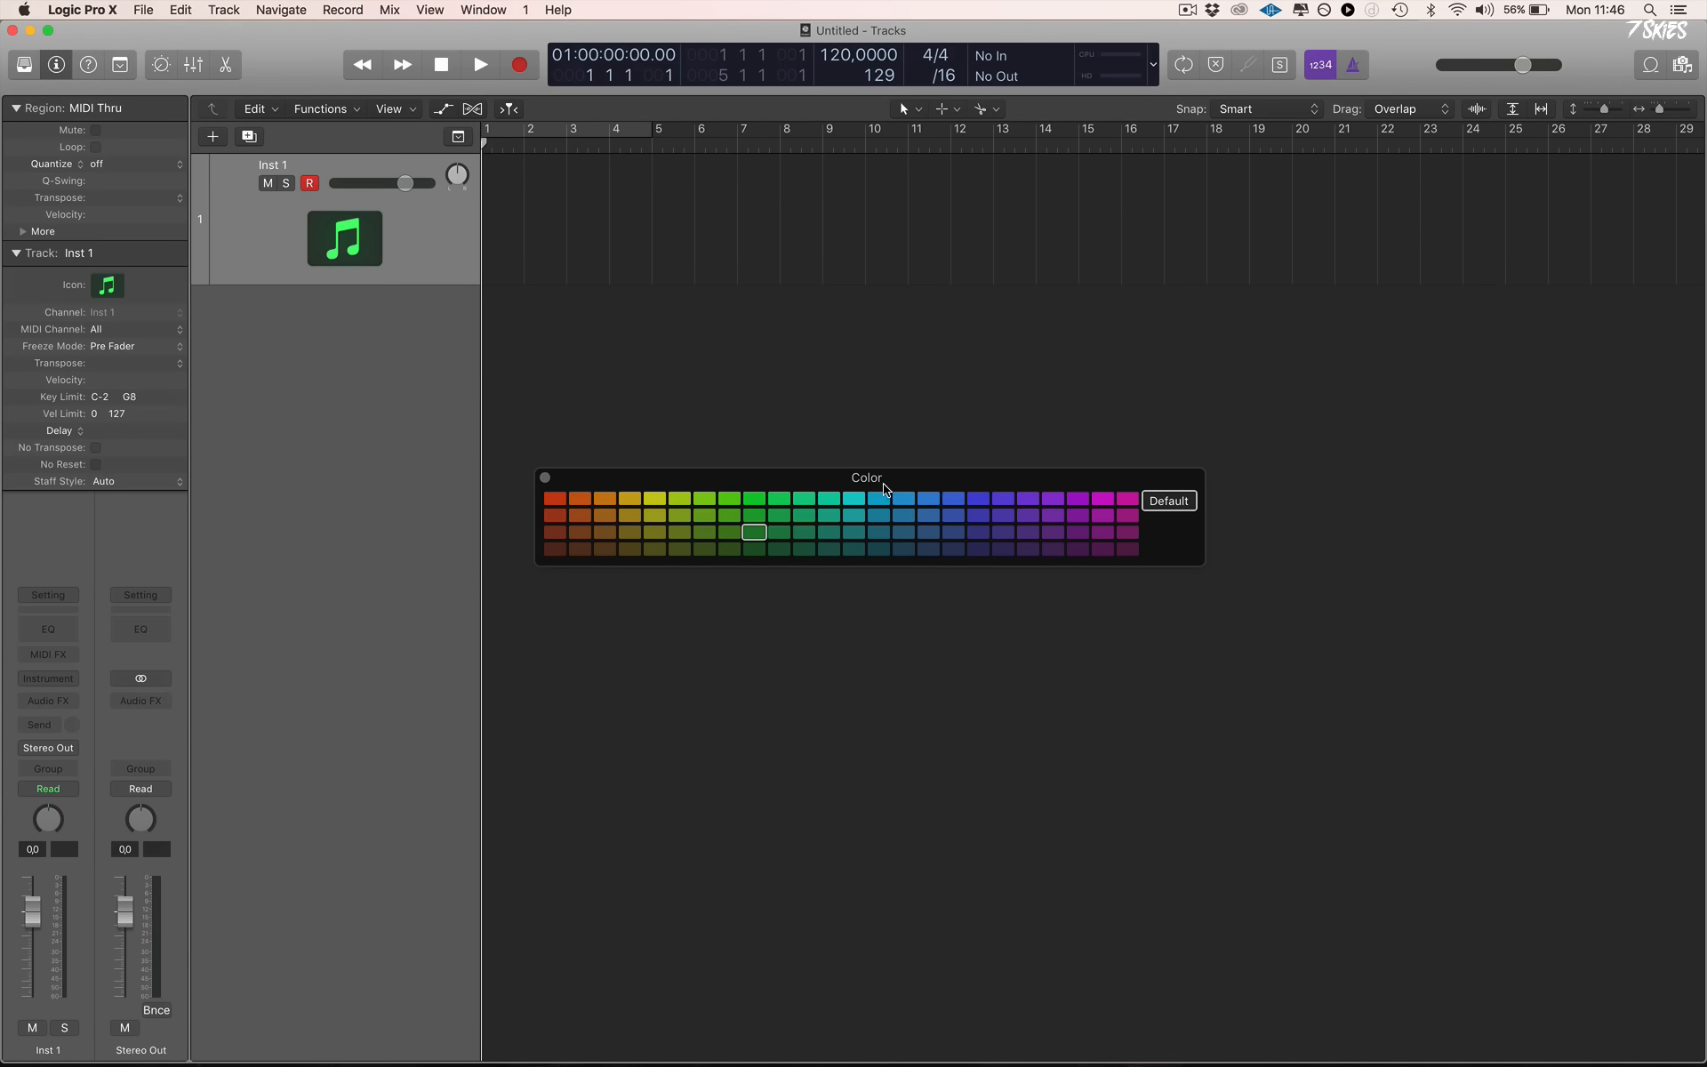
drag(940, 481, 963, 482)
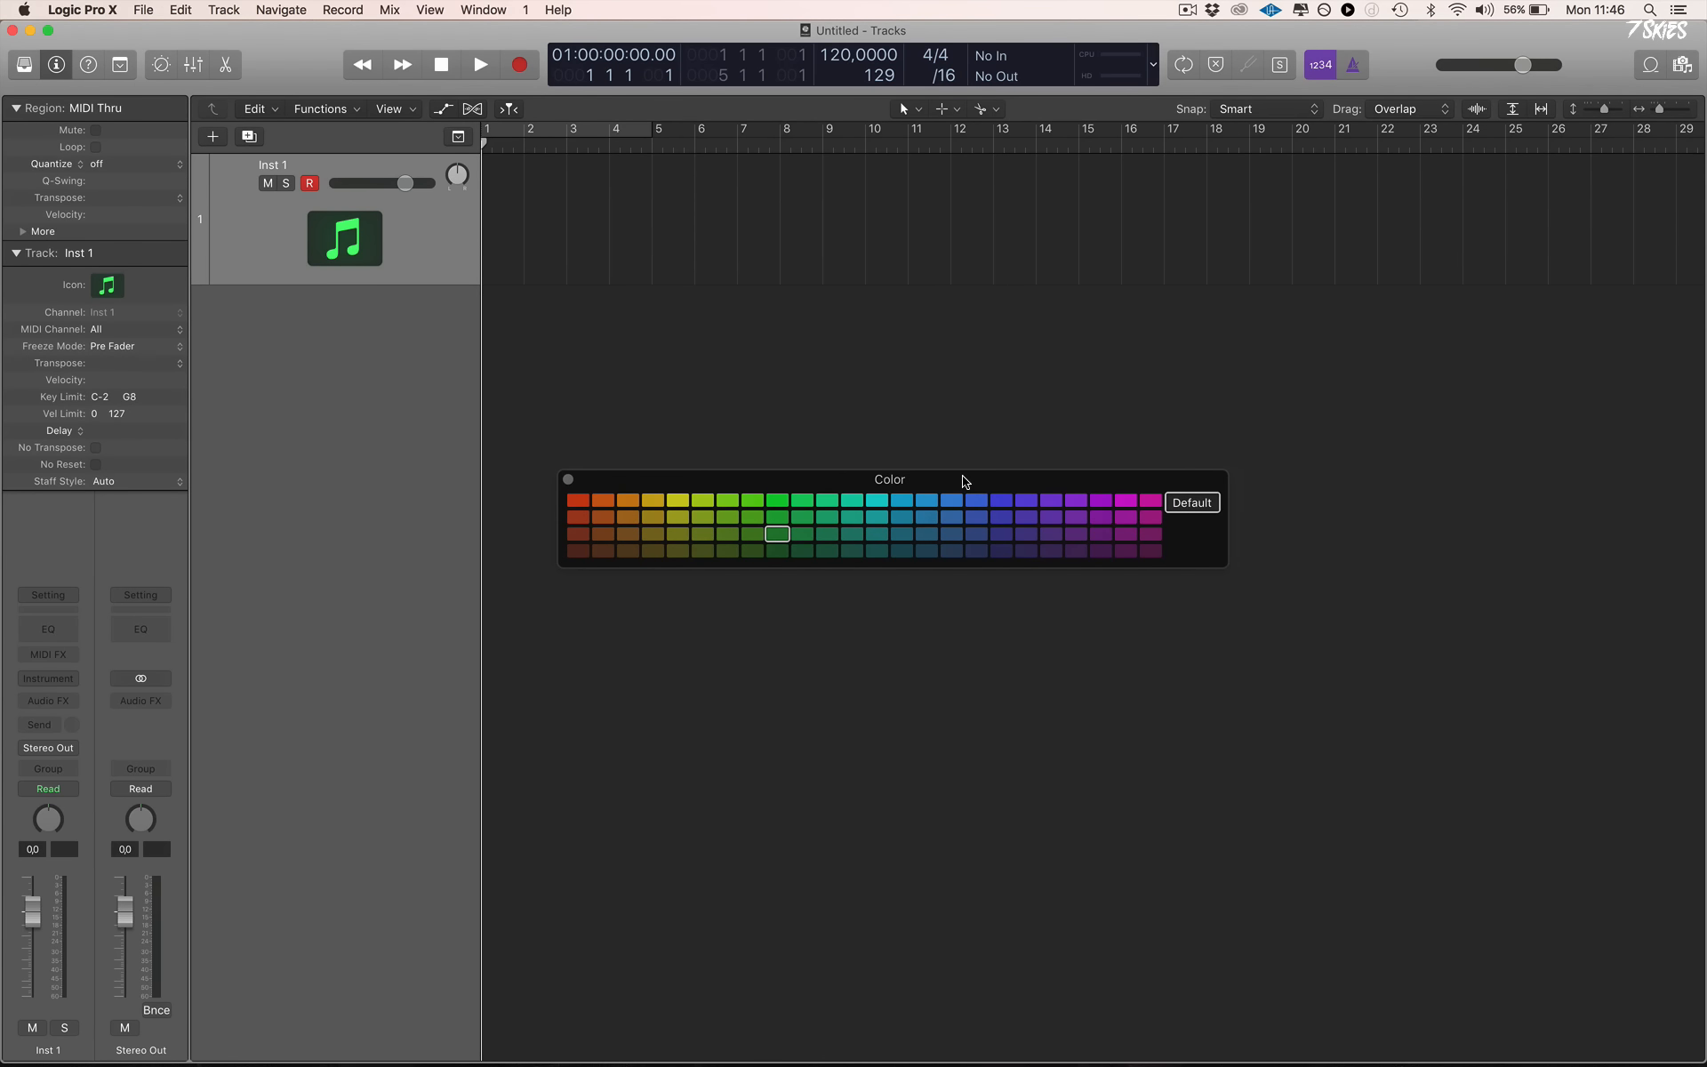
click(568, 480)
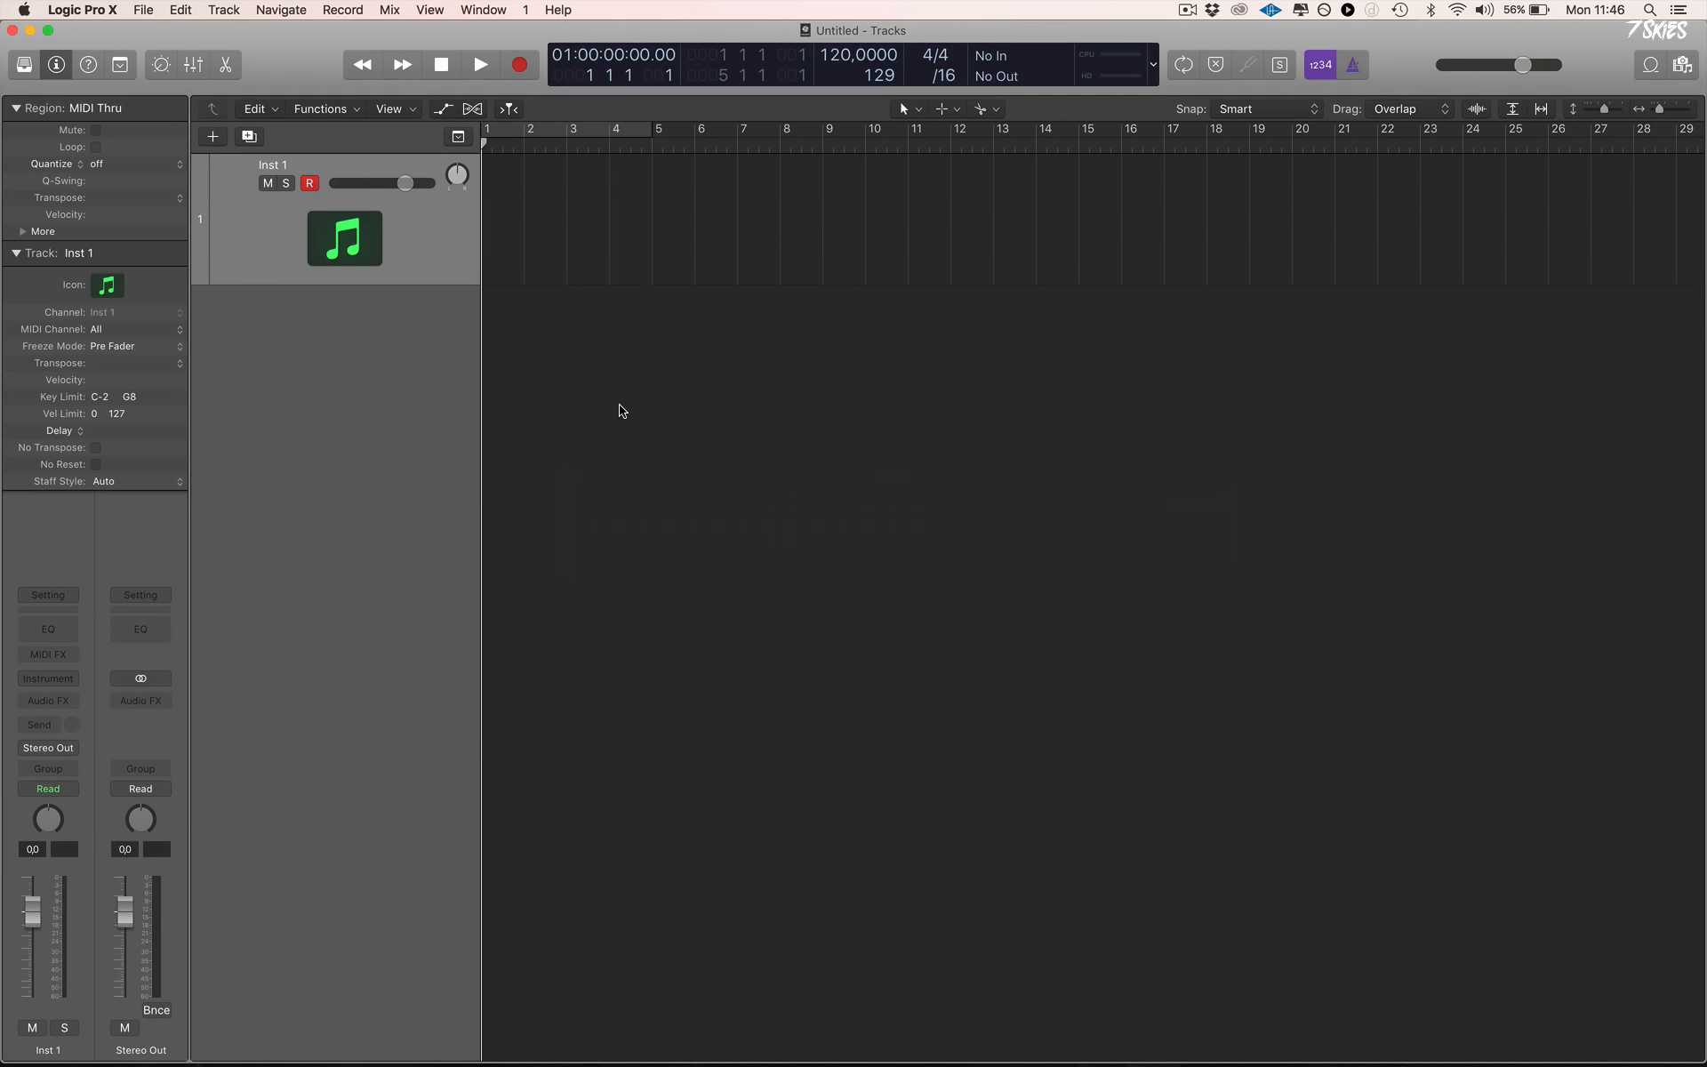
Examine the send options of the Inst 1 channel strip and the version 10.3 release notes in the App Store
click(52, 728)
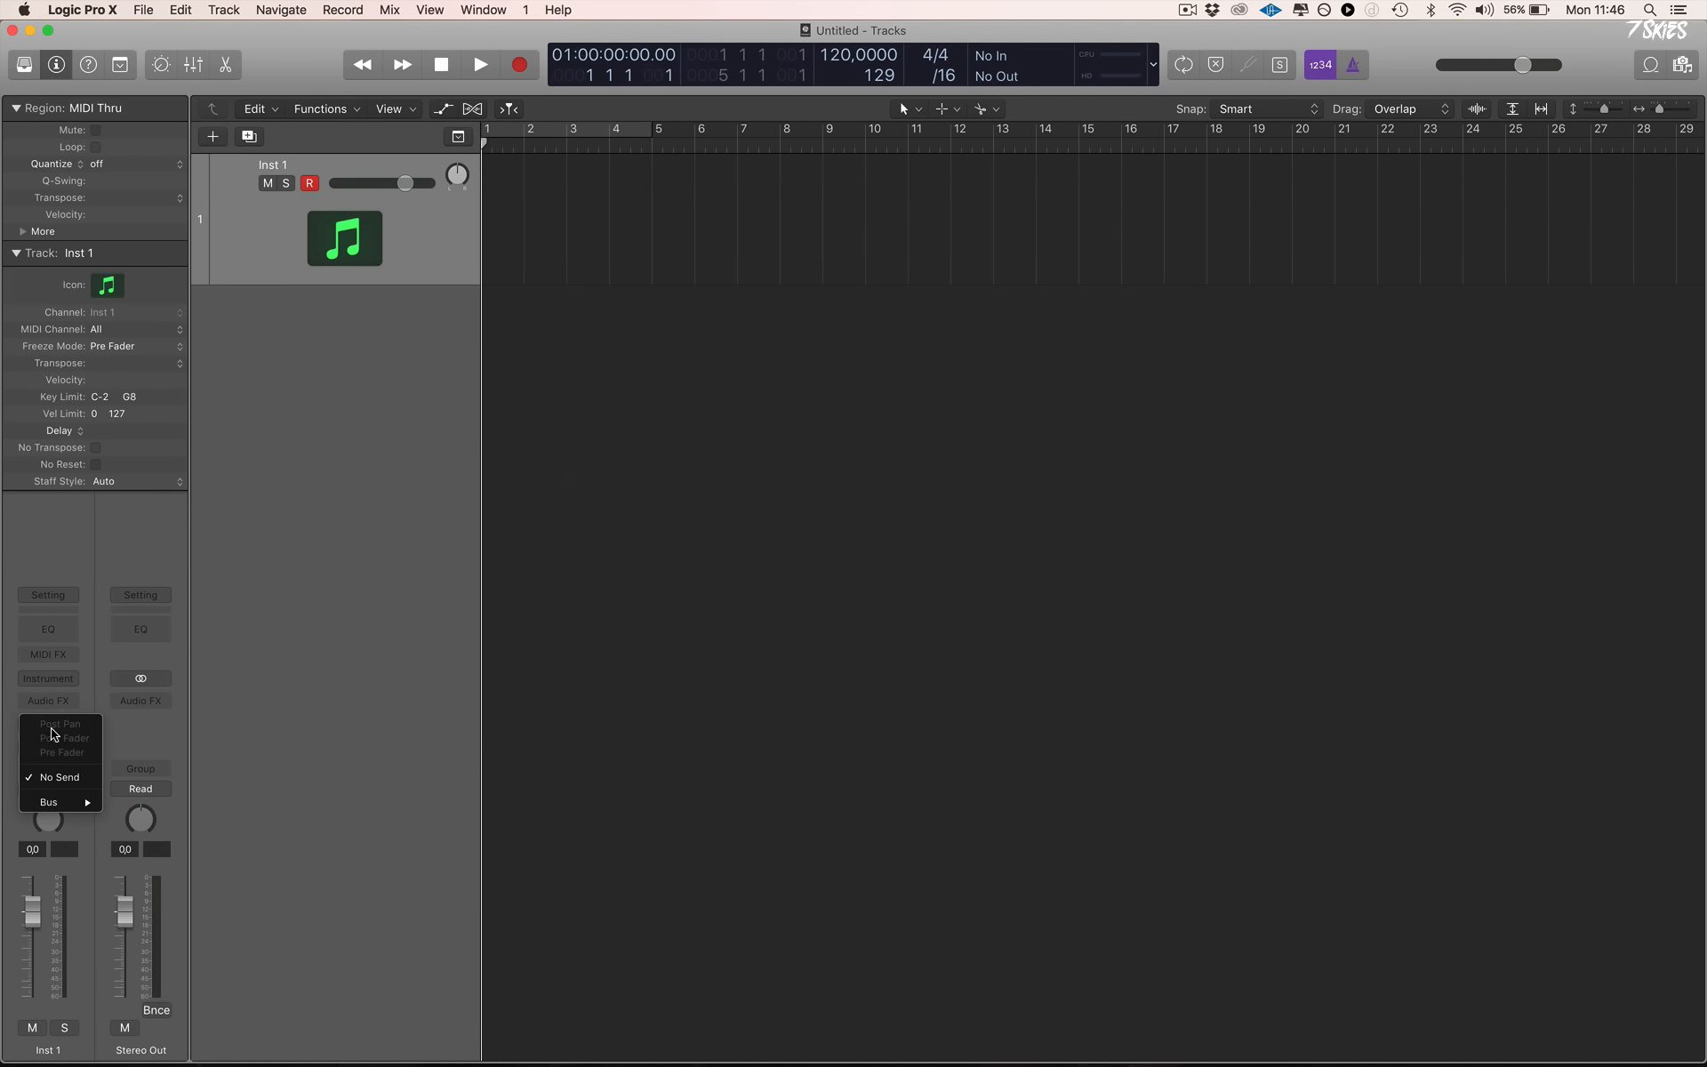
click(810, 698)
mouse_move(1037, 1049)
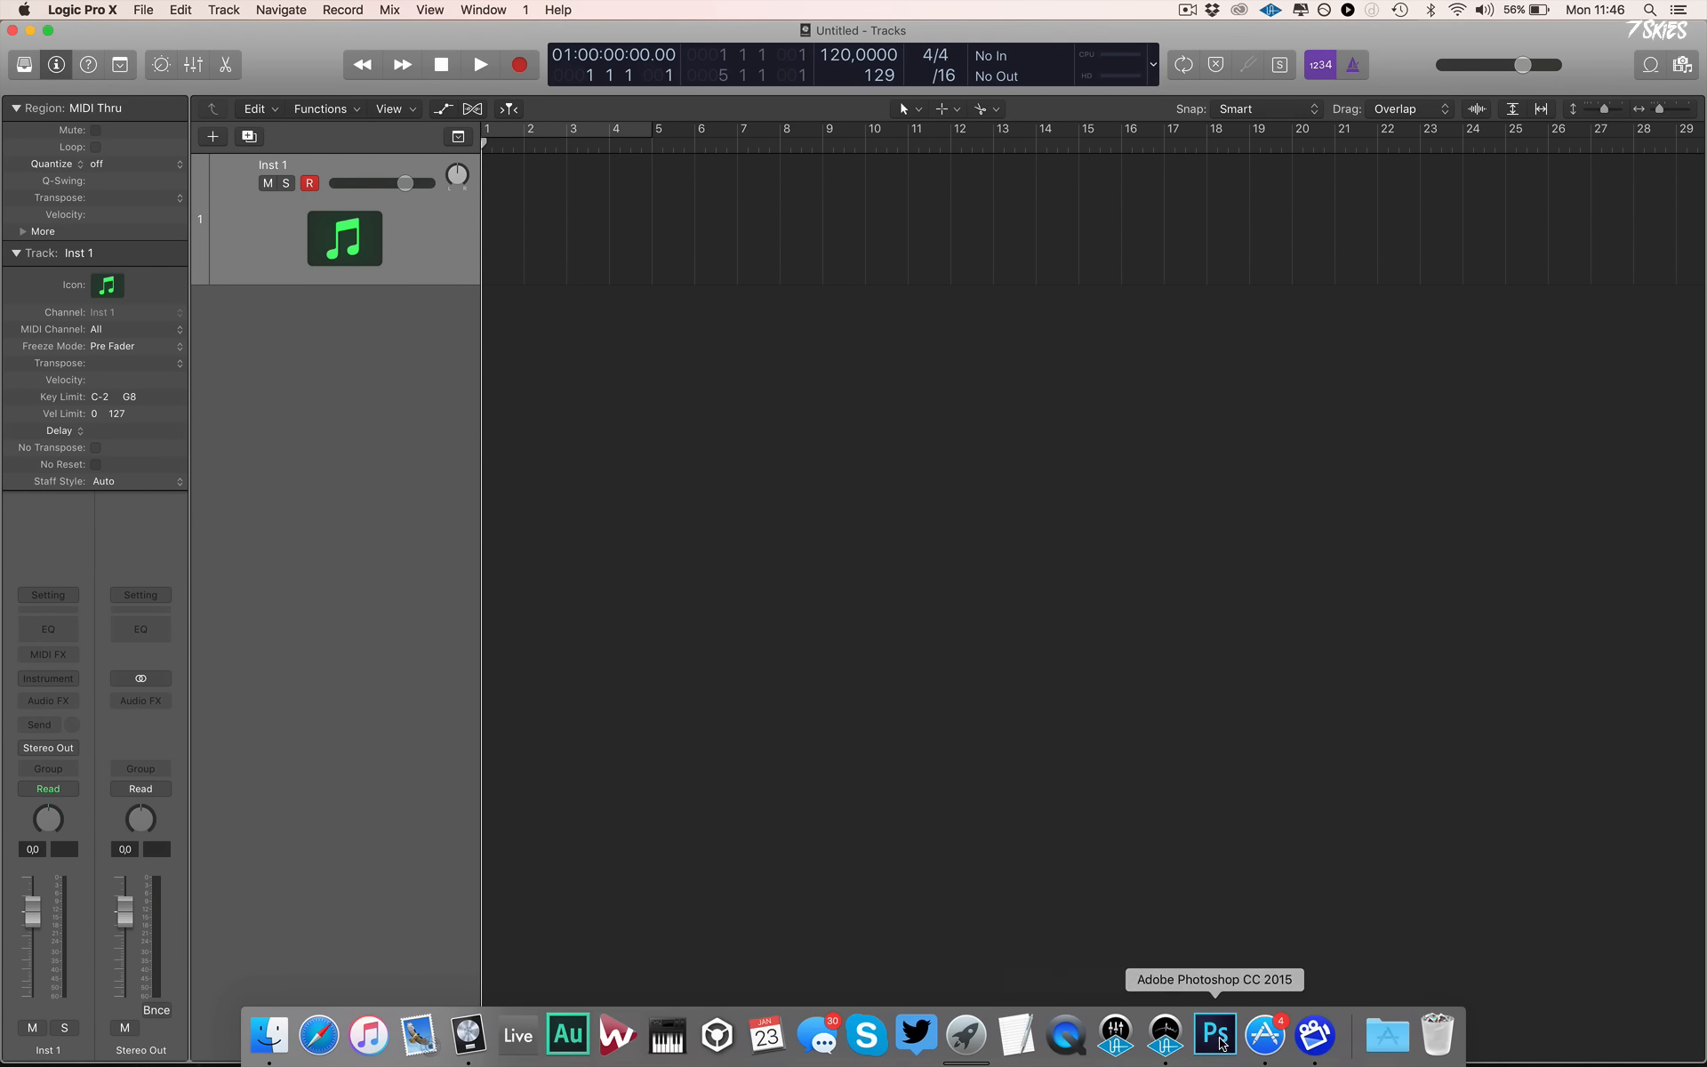
click(1266, 1034)
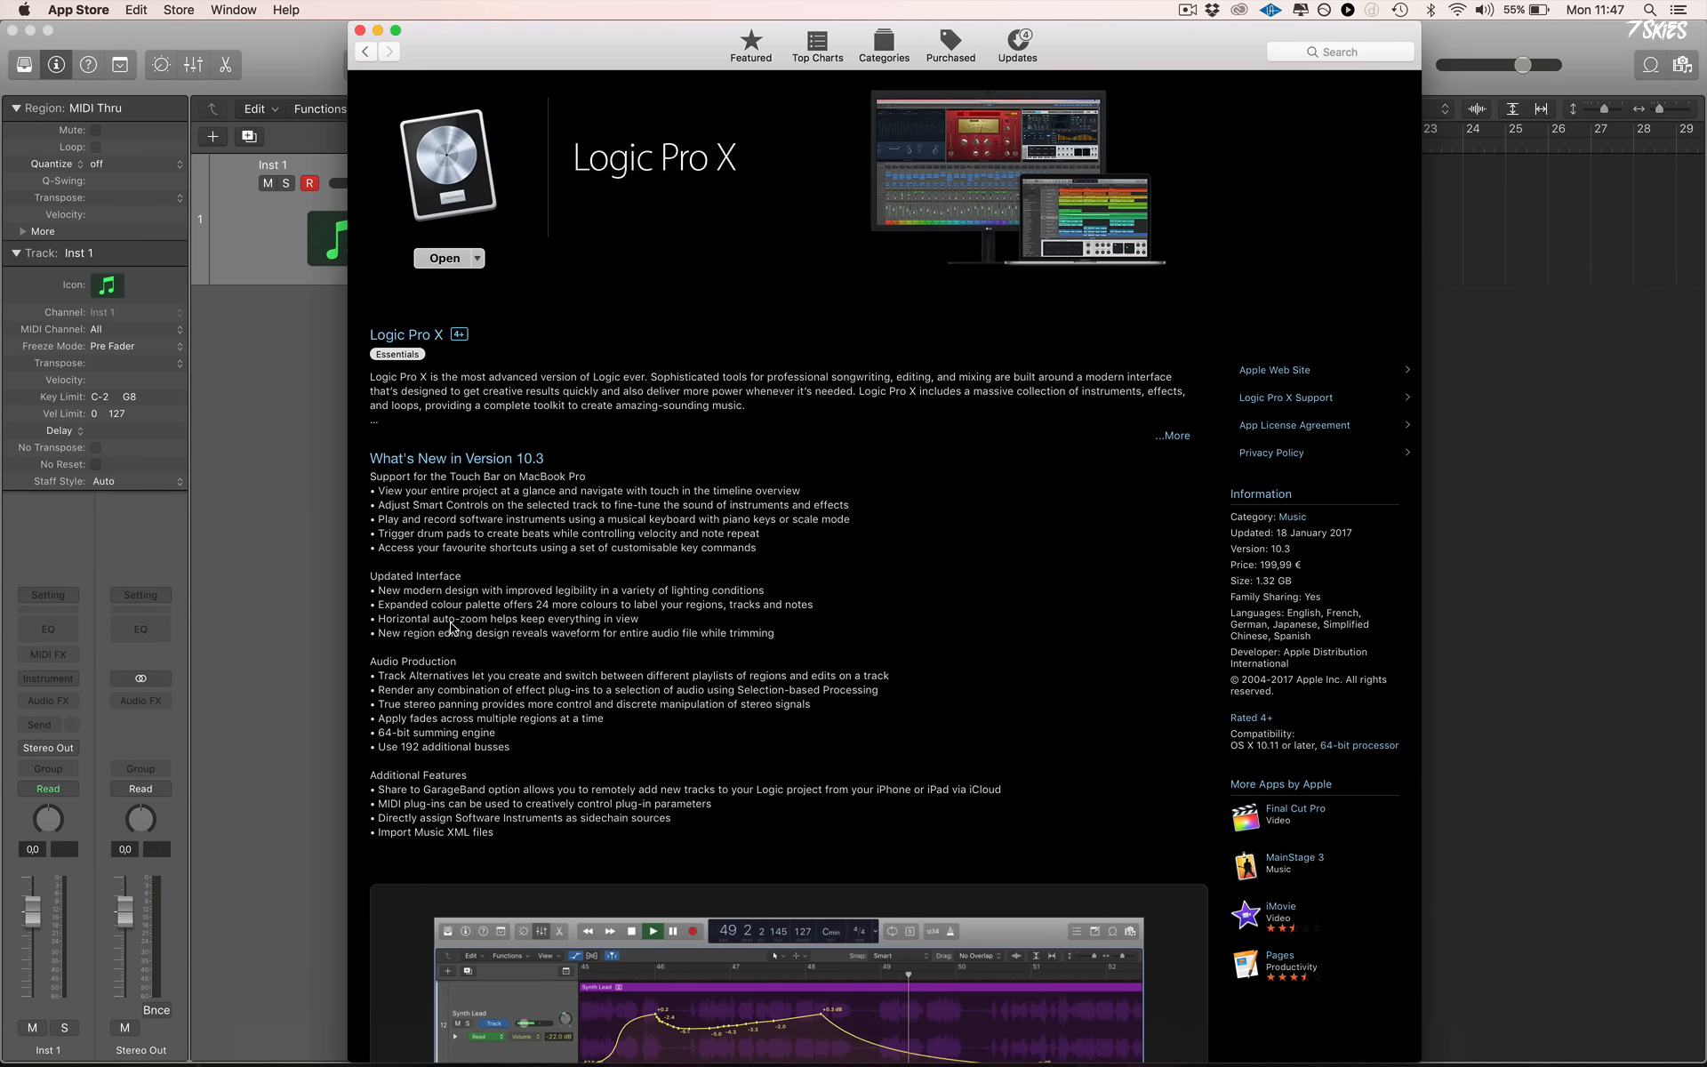
click(240, 623)
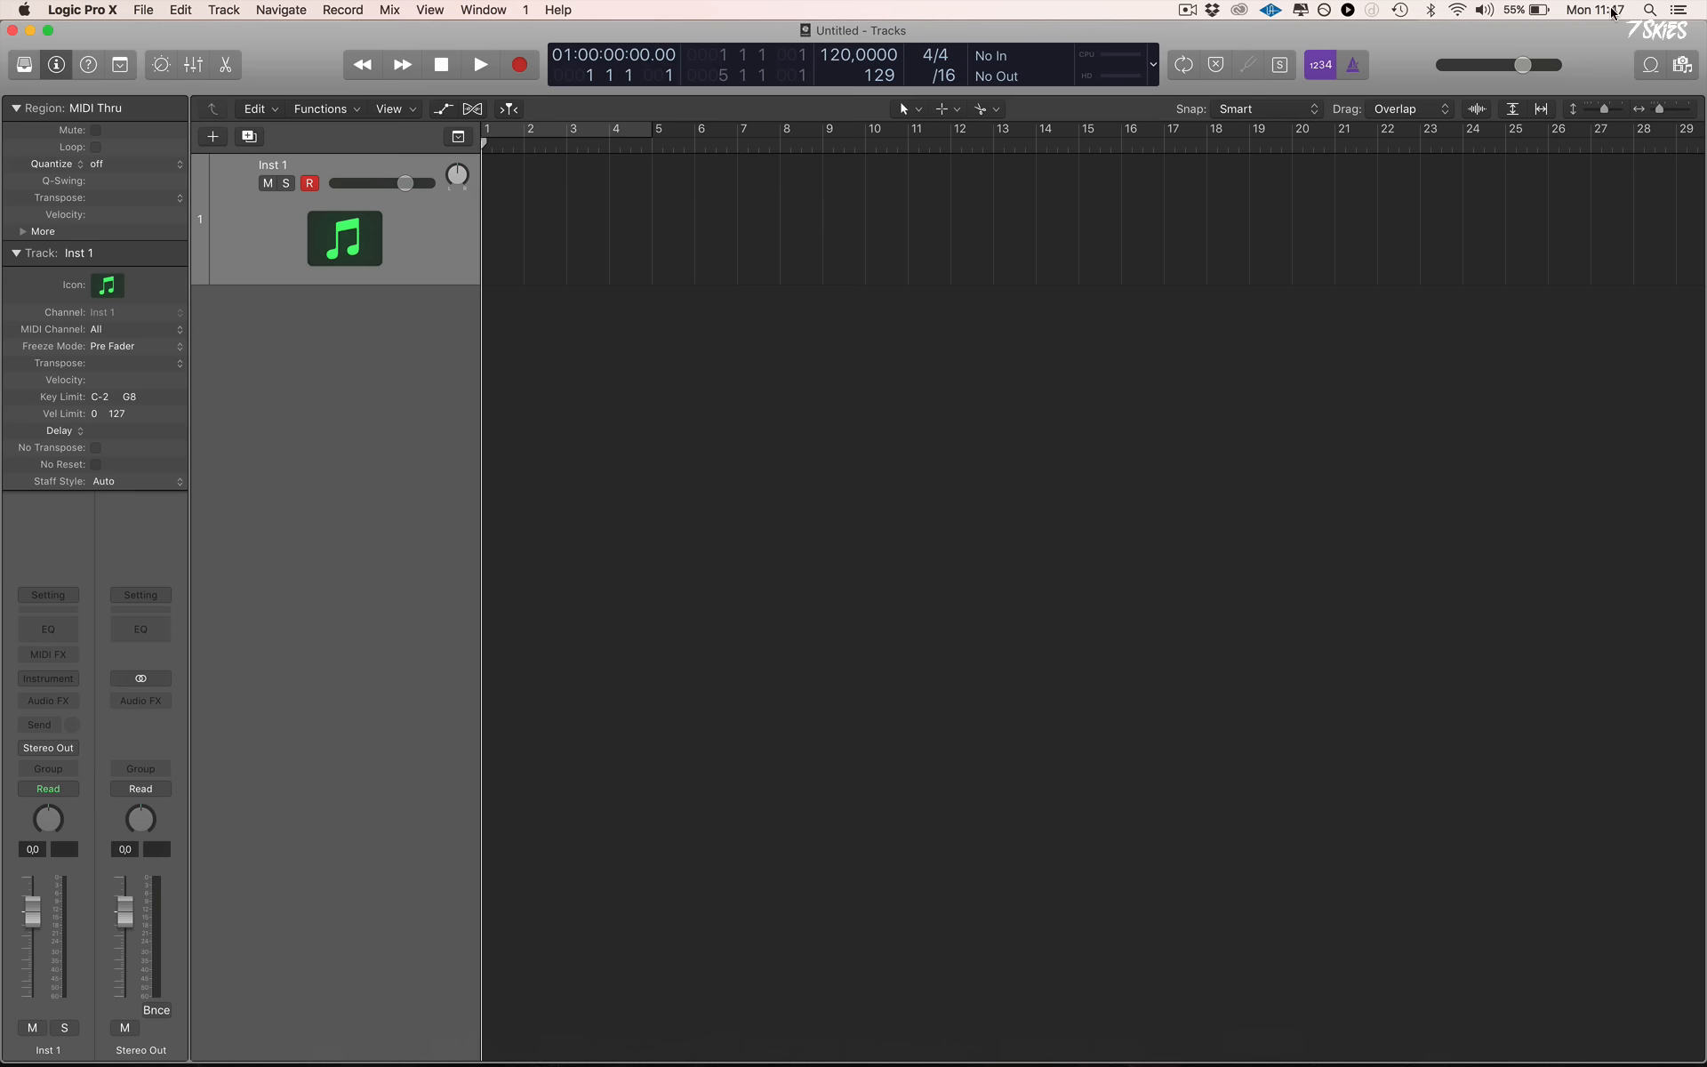
Try vertical and horizontal auto zoom on the empty Inst 1 track and turn both off
click(1513, 108)
click(1541, 108)
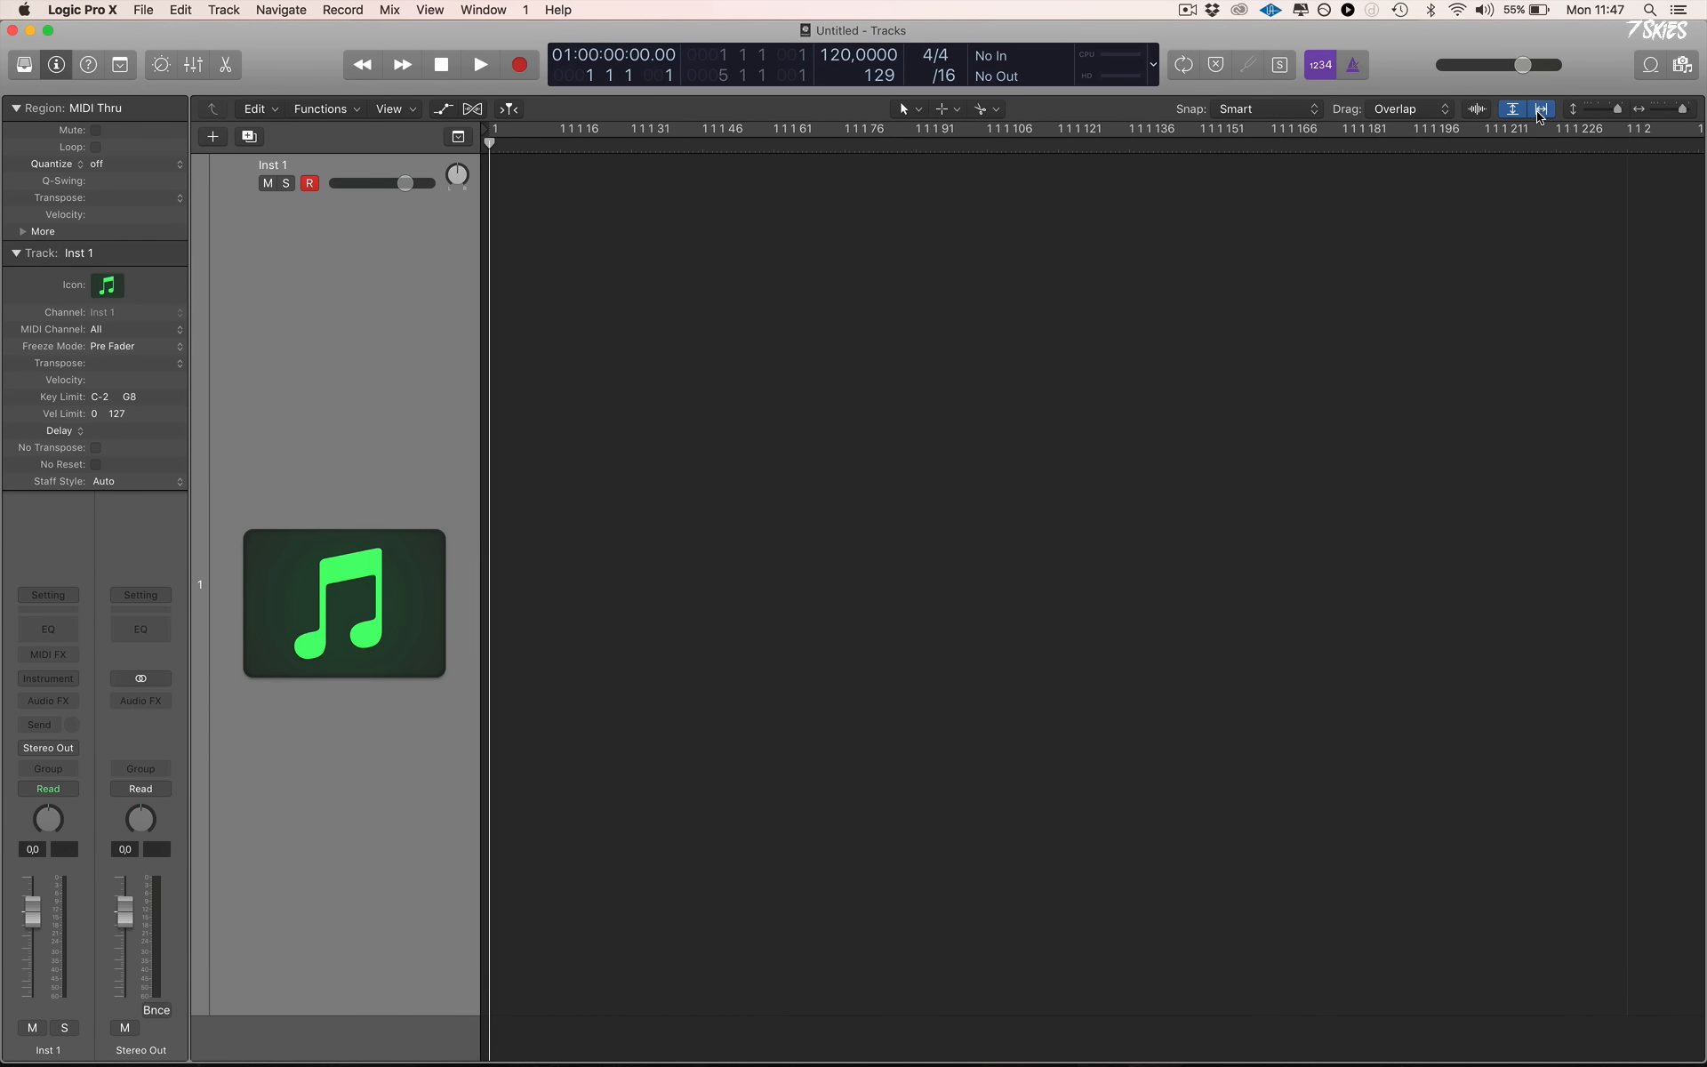
click(1512, 109)
click(1541, 108)
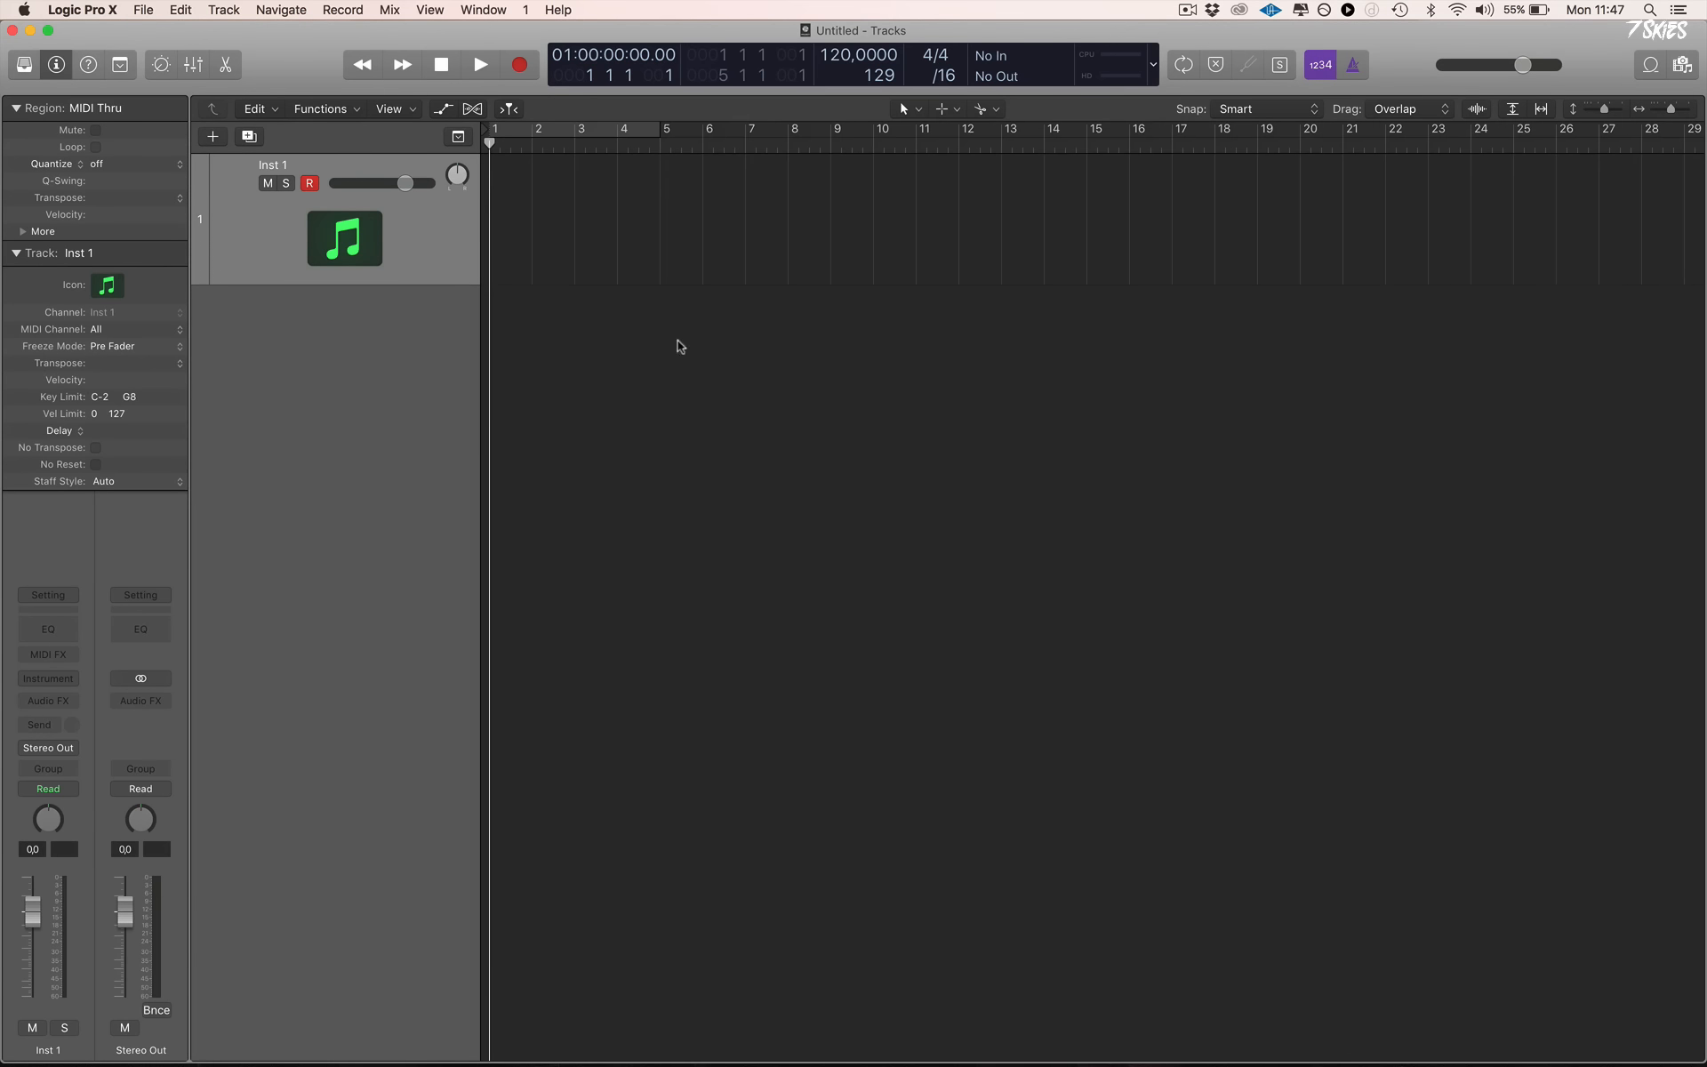
Assign the Pencil as the secondary tool and draw two one-bar regions at bars 1 and 2 of the Inst 1 track
click(950, 109)
click(989, 158)
click(537, 239)
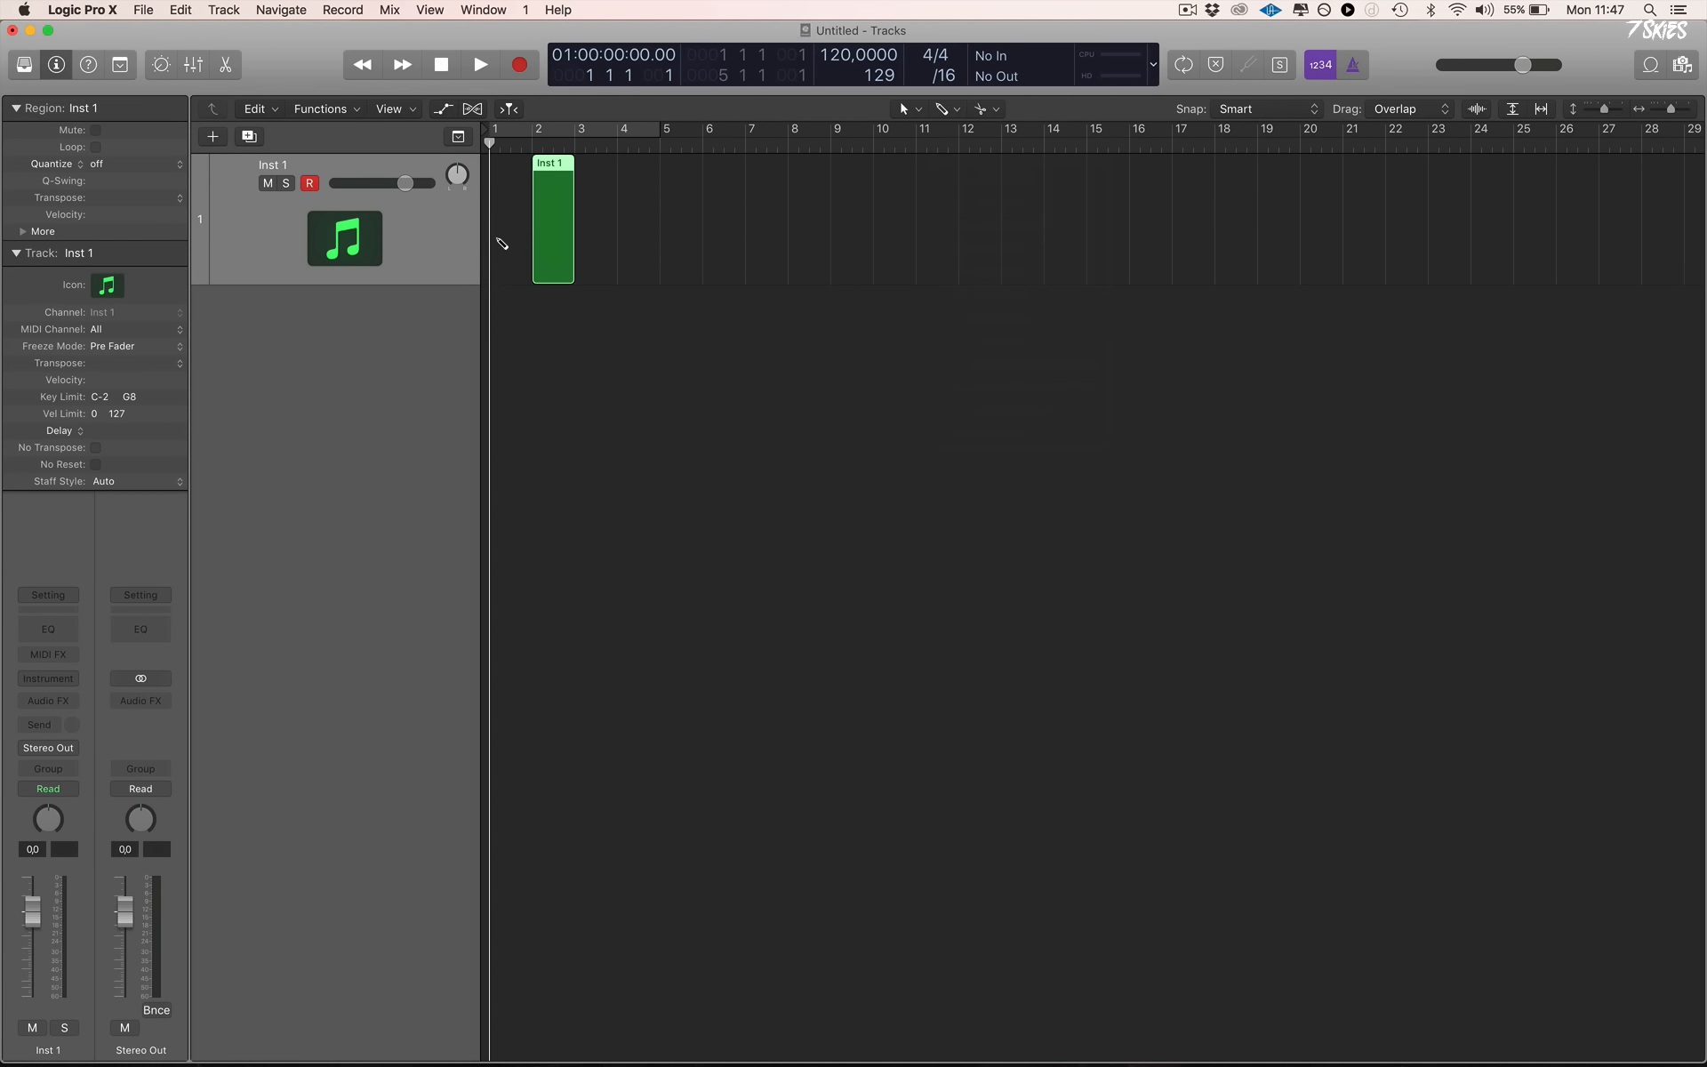
click(501, 242)
click(820, 378)
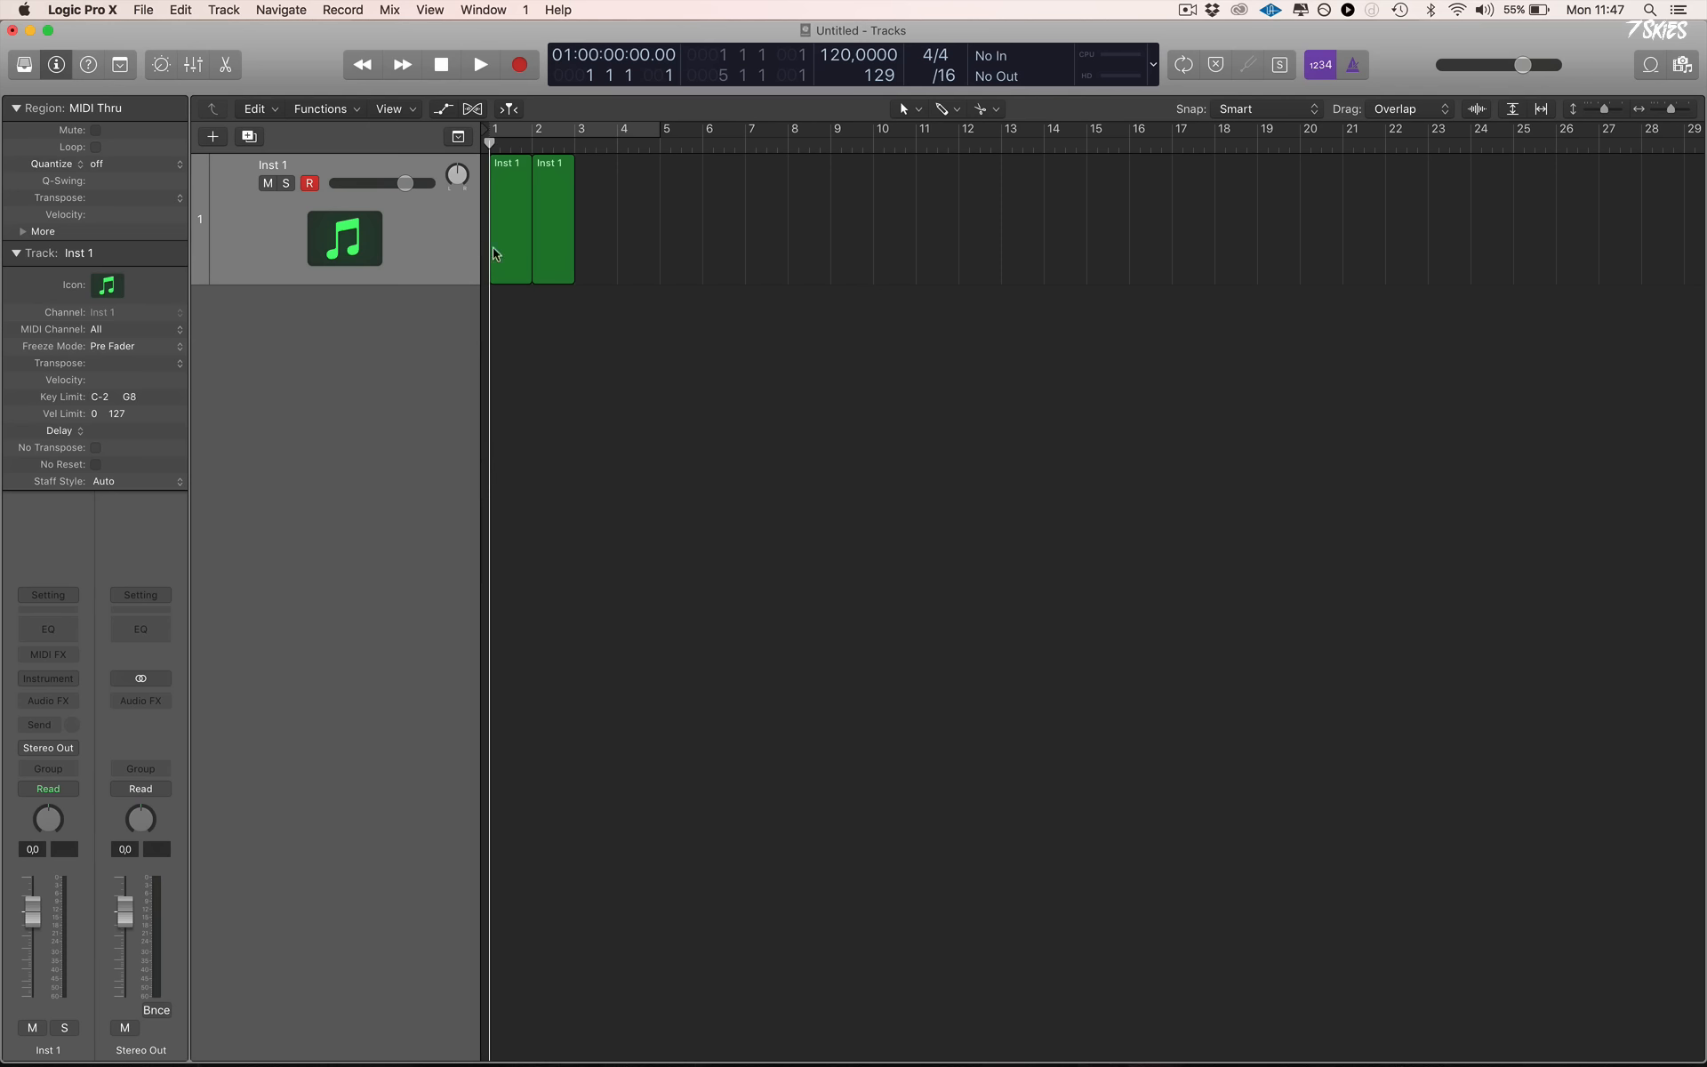
Try vertical and horizontal auto zoom on the two Inst 1 regions and turn both off
click(1513, 110)
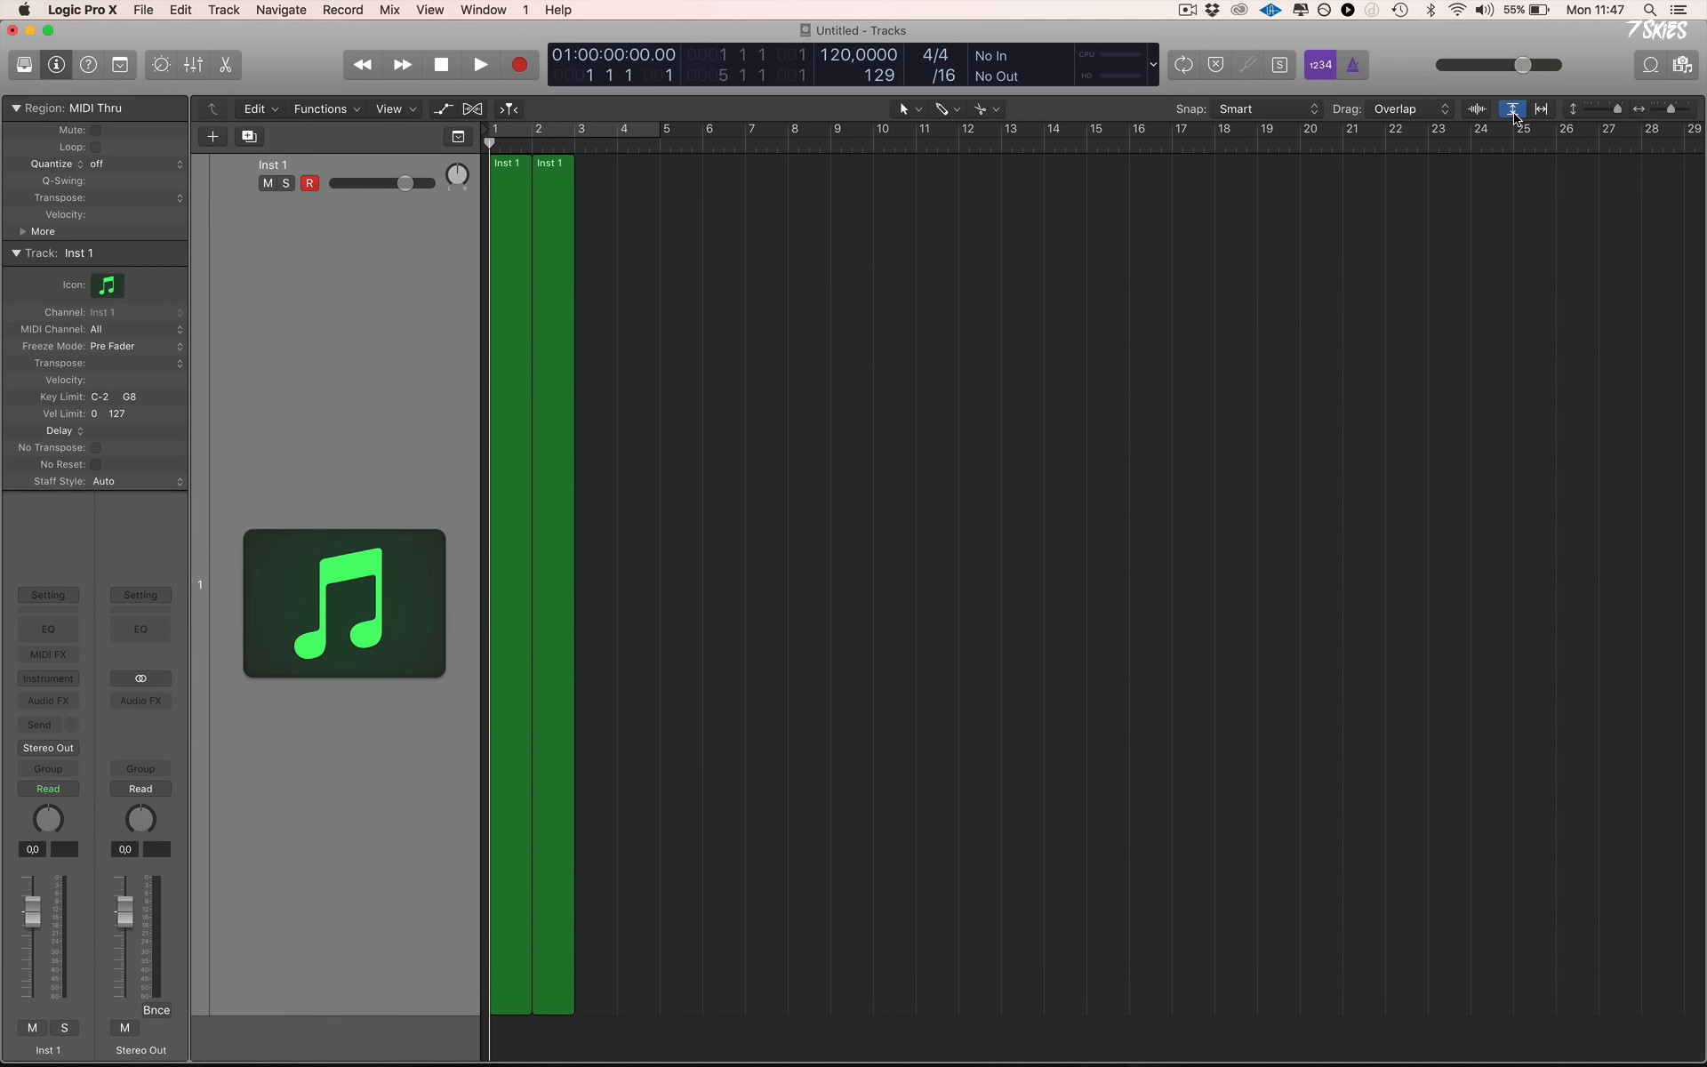
click(1541, 109)
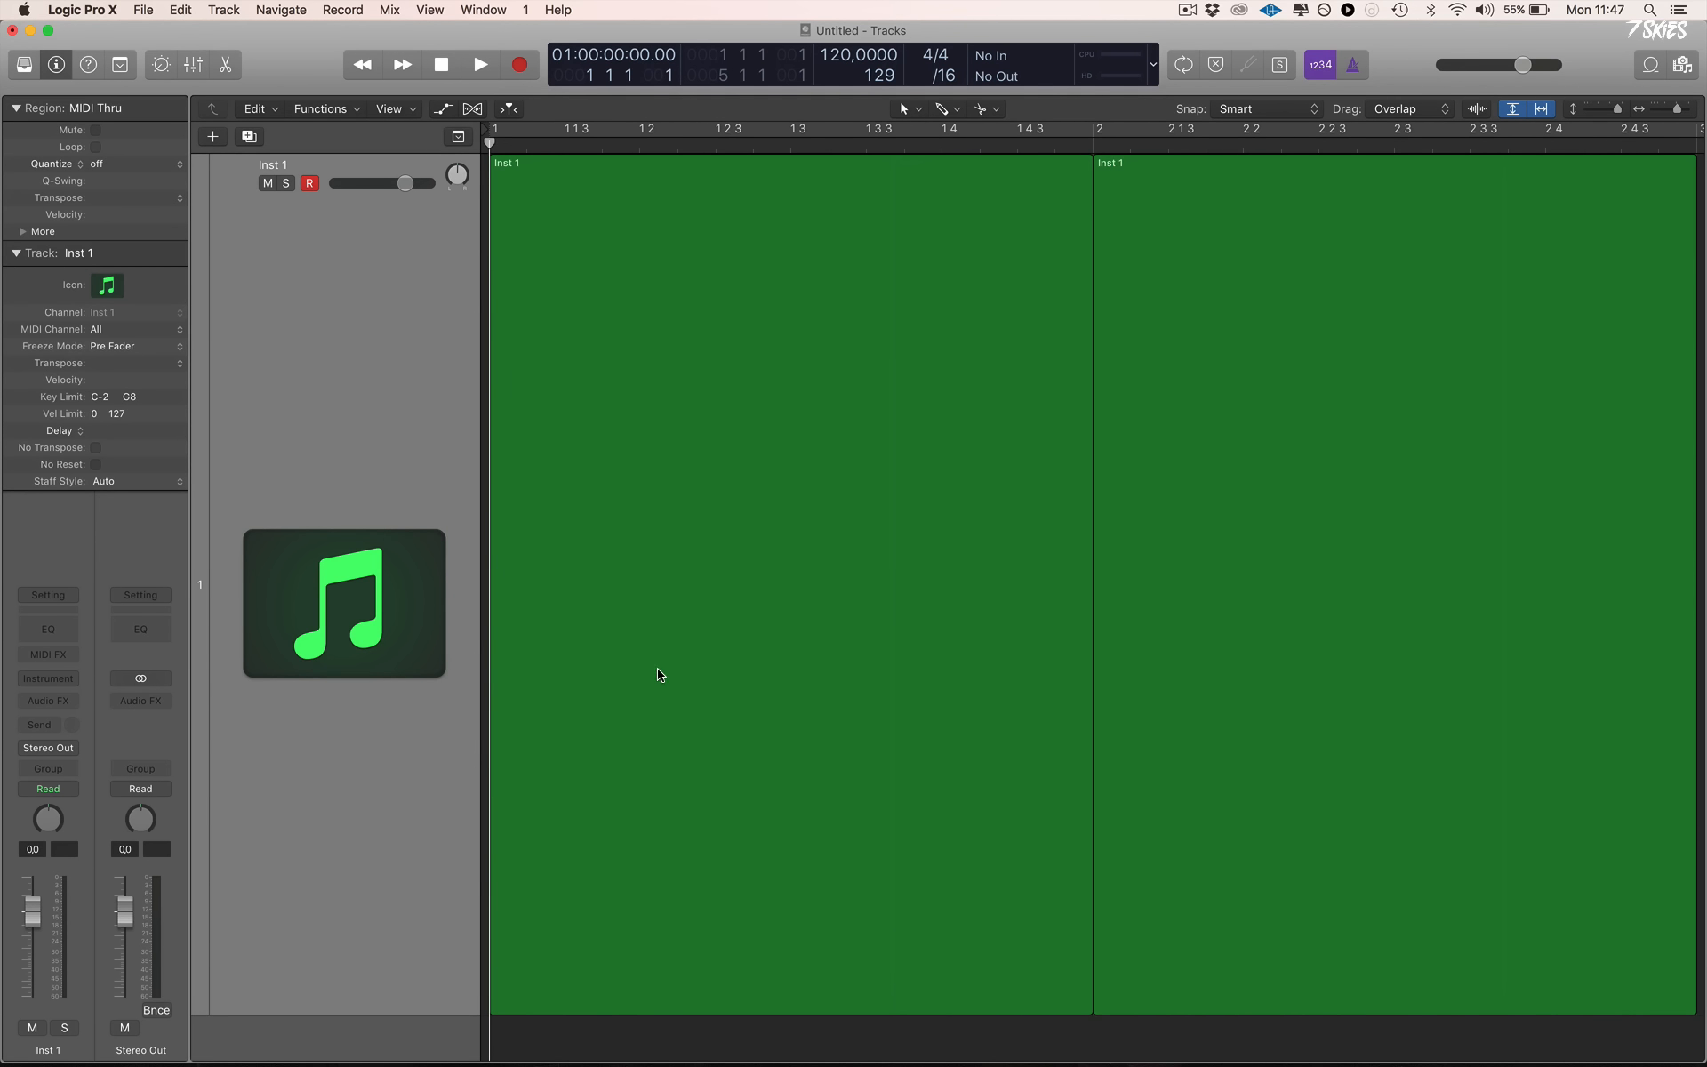
click(1512, 109)
click(1542, 109)
Add three more software instrument tracks below Inst 1
double_click(248, 305)
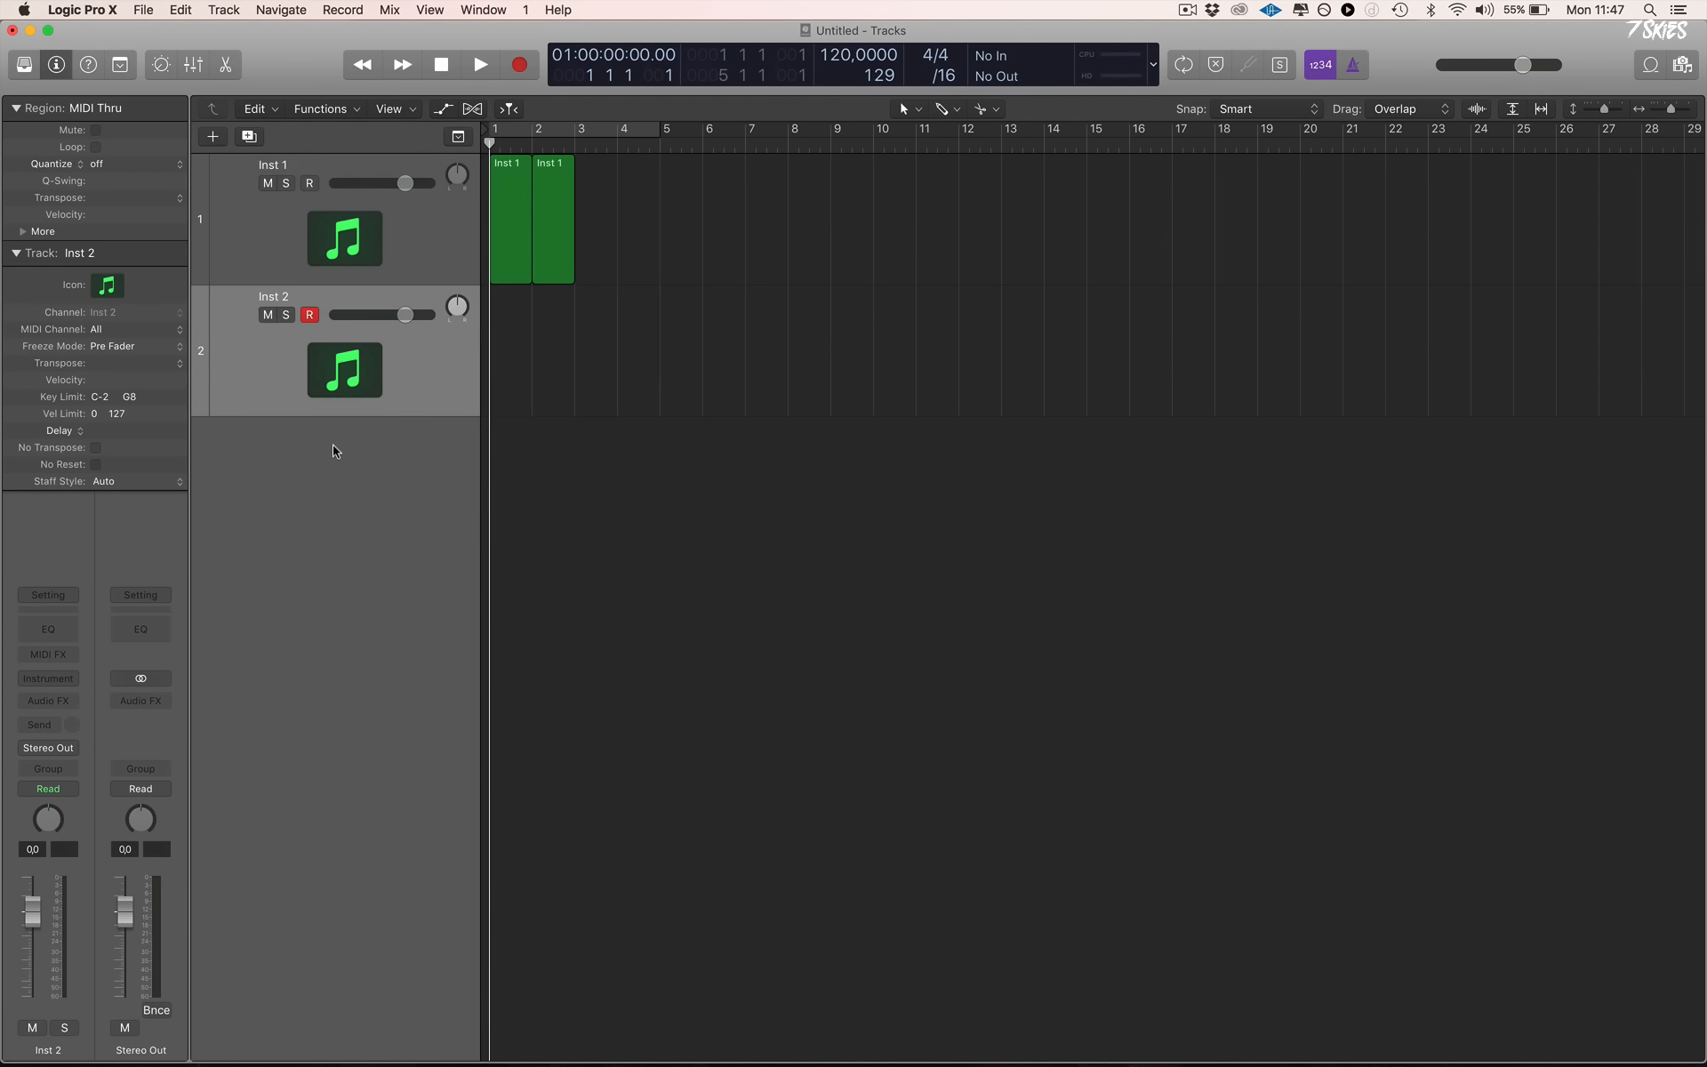
double_click(332, 446)
double_click(380, 649)
Draw one-bar regions on Inst 1 at bar 18, Inst 2 at bars 8, 17, 24, Inst 3 at bars 4, 12, and Inst 4 at bars 6, 11, 18
super+click(652, 470)
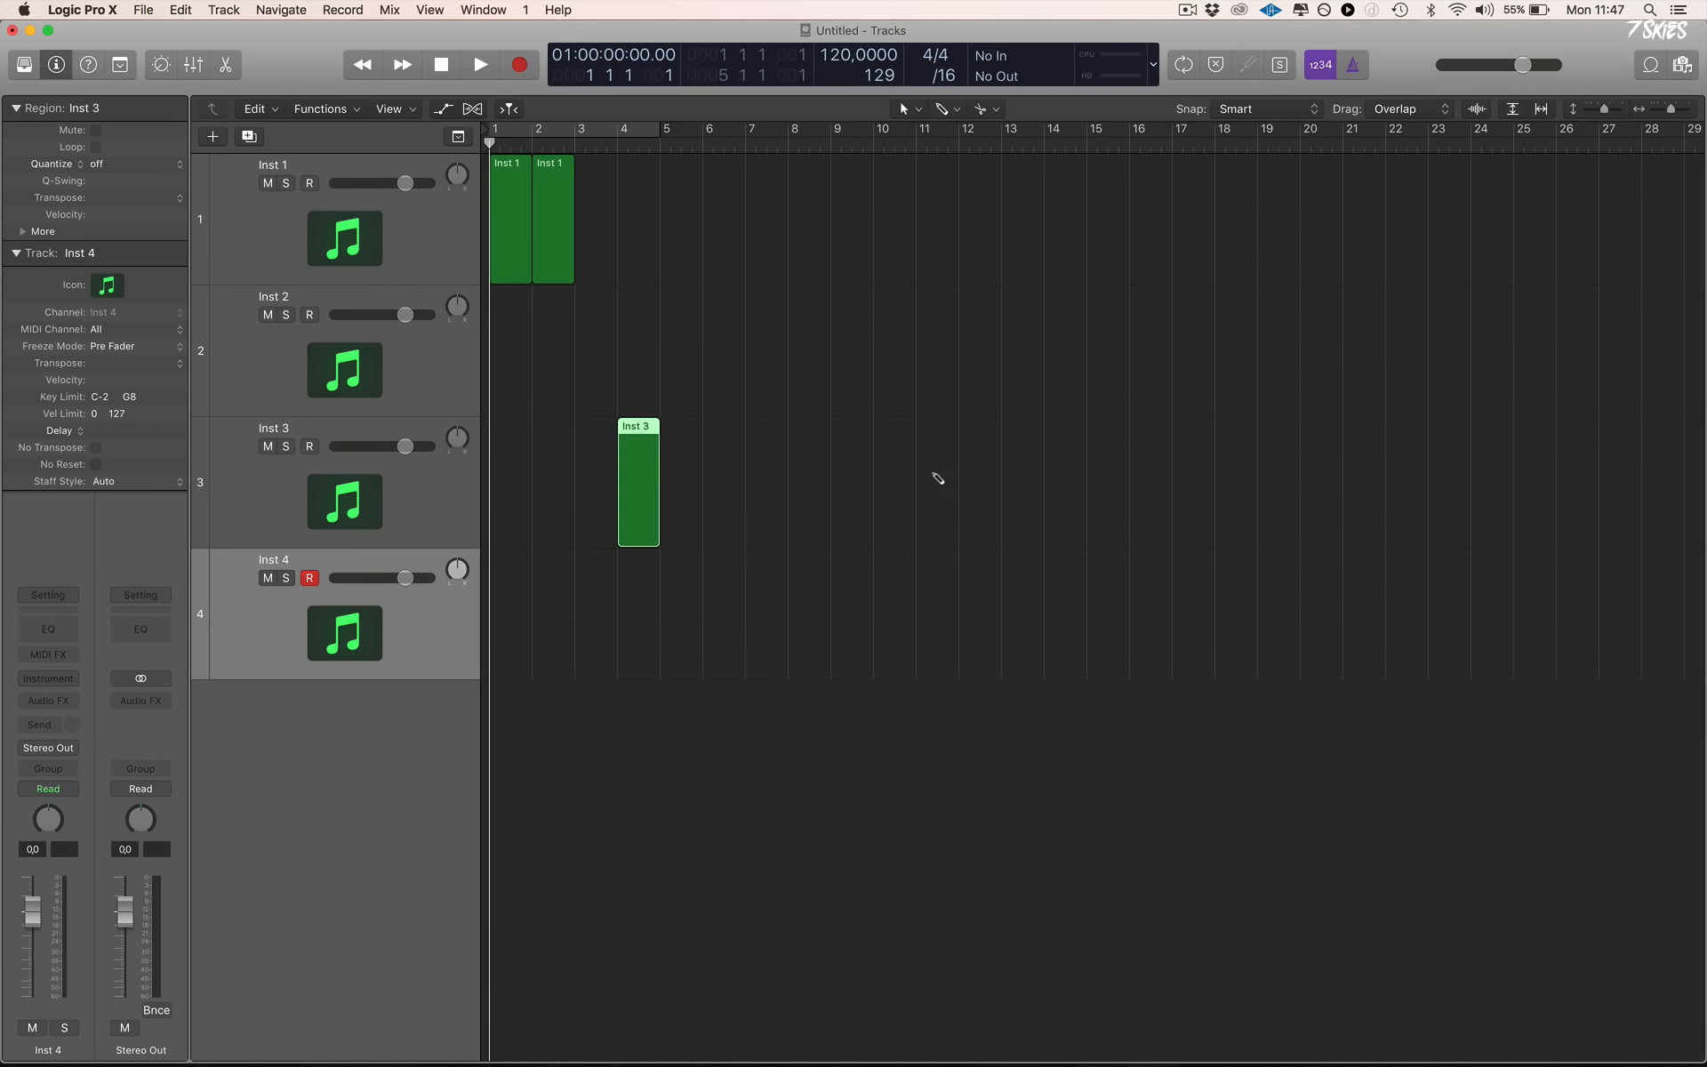
super+click(970, 480)
super+click(1220, 176)
super+click(1476, 372)
super+click(942, 615)
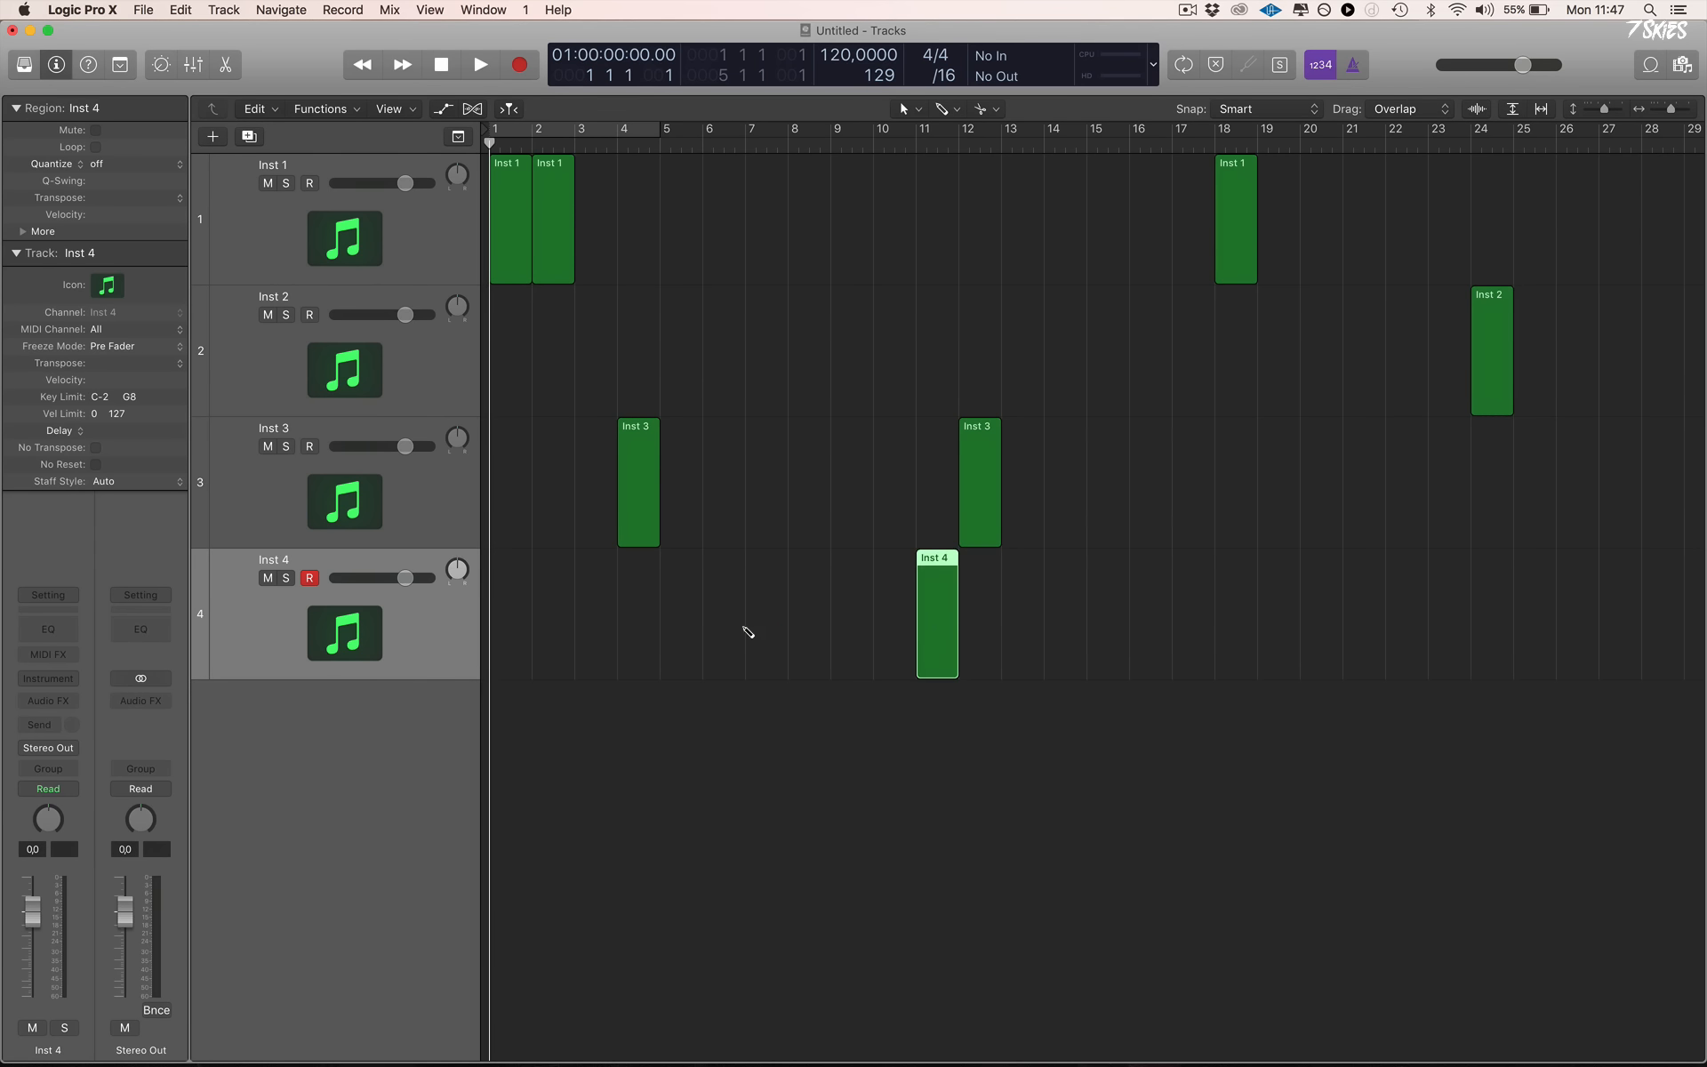
super+click(745, 631)
super+click(816, 338)
super+click(1196, 361)
super+click(1243, 669)
click(1327, 642)
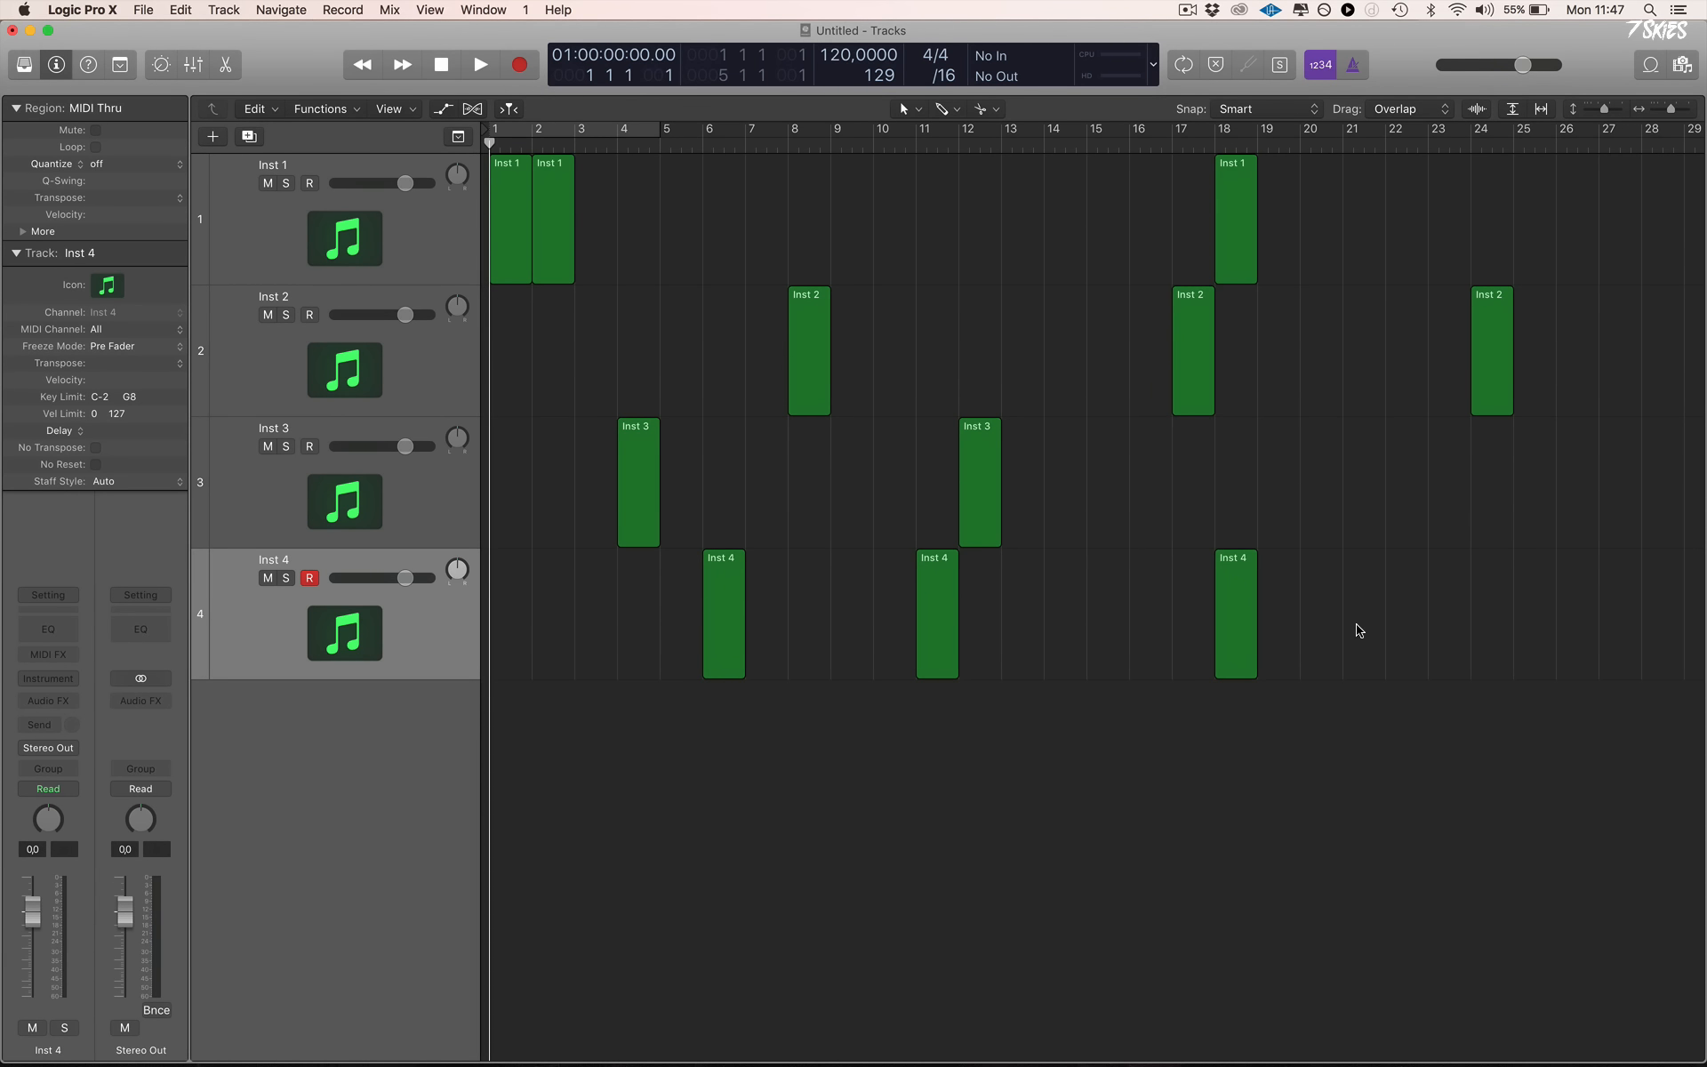
Fit the scattered regions on all four tracks with vertical and horizontal auto zoom, and turn both off
click(1513, 109)
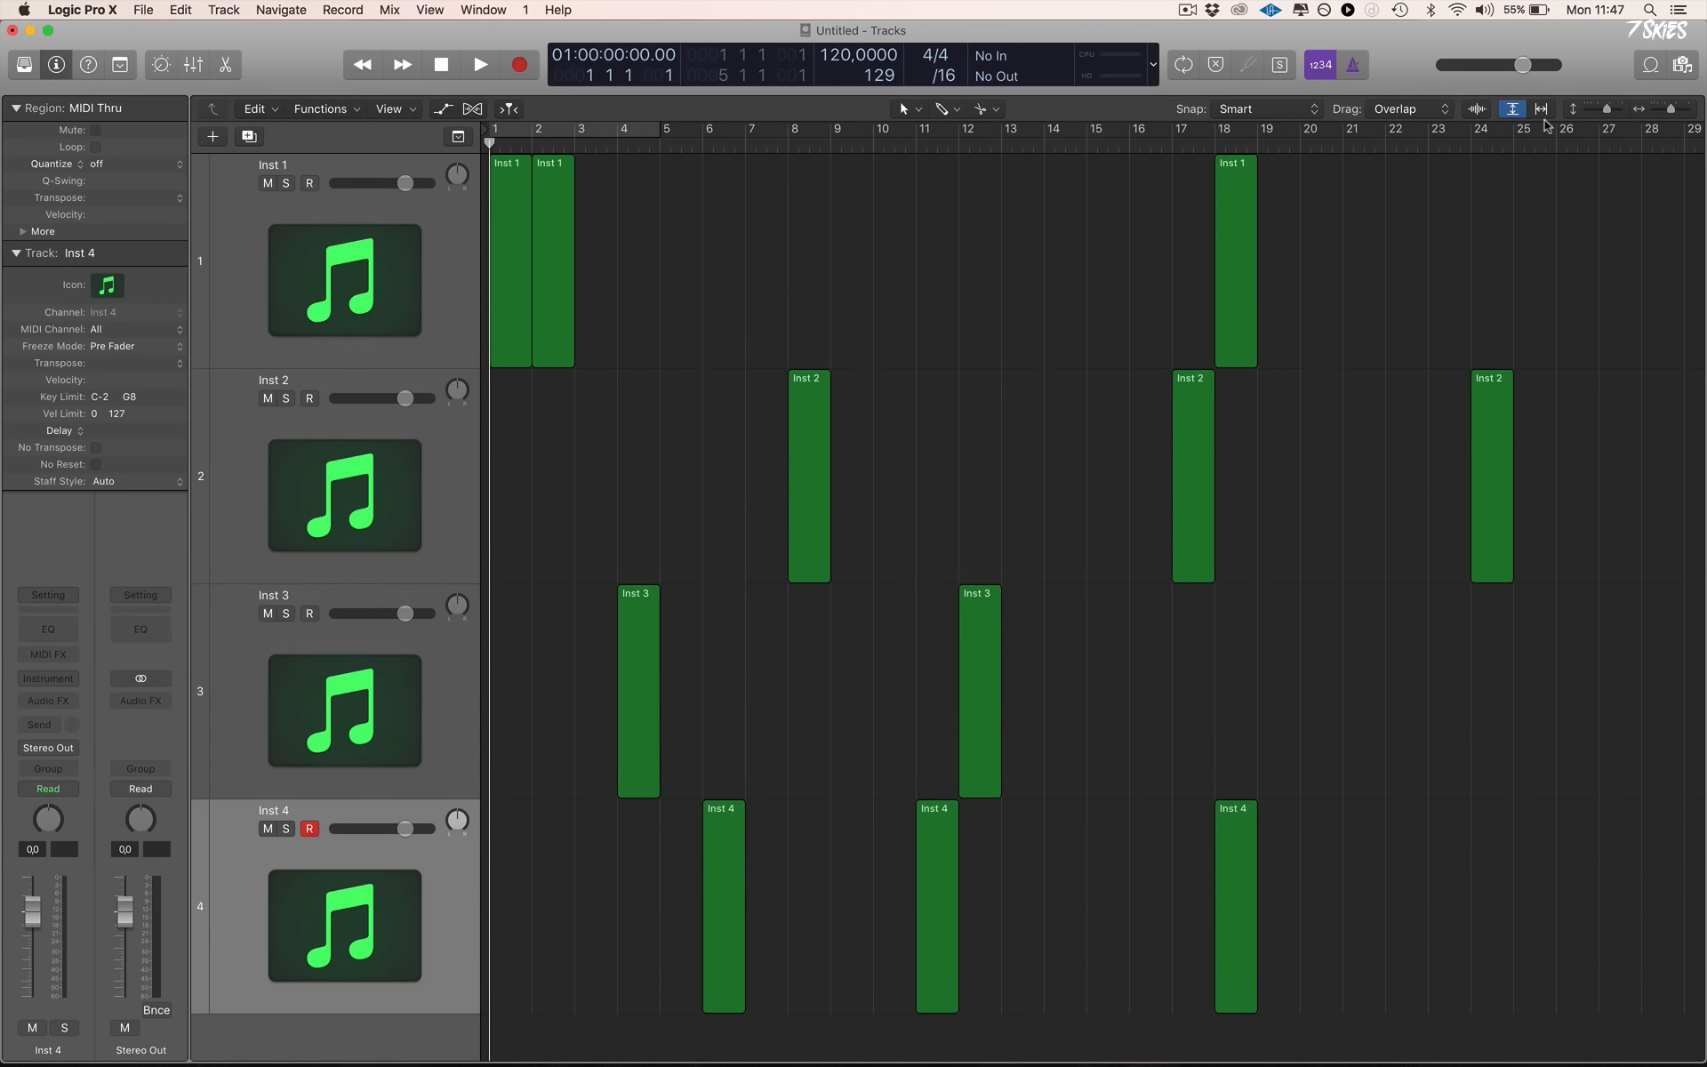
click(1545, 113)
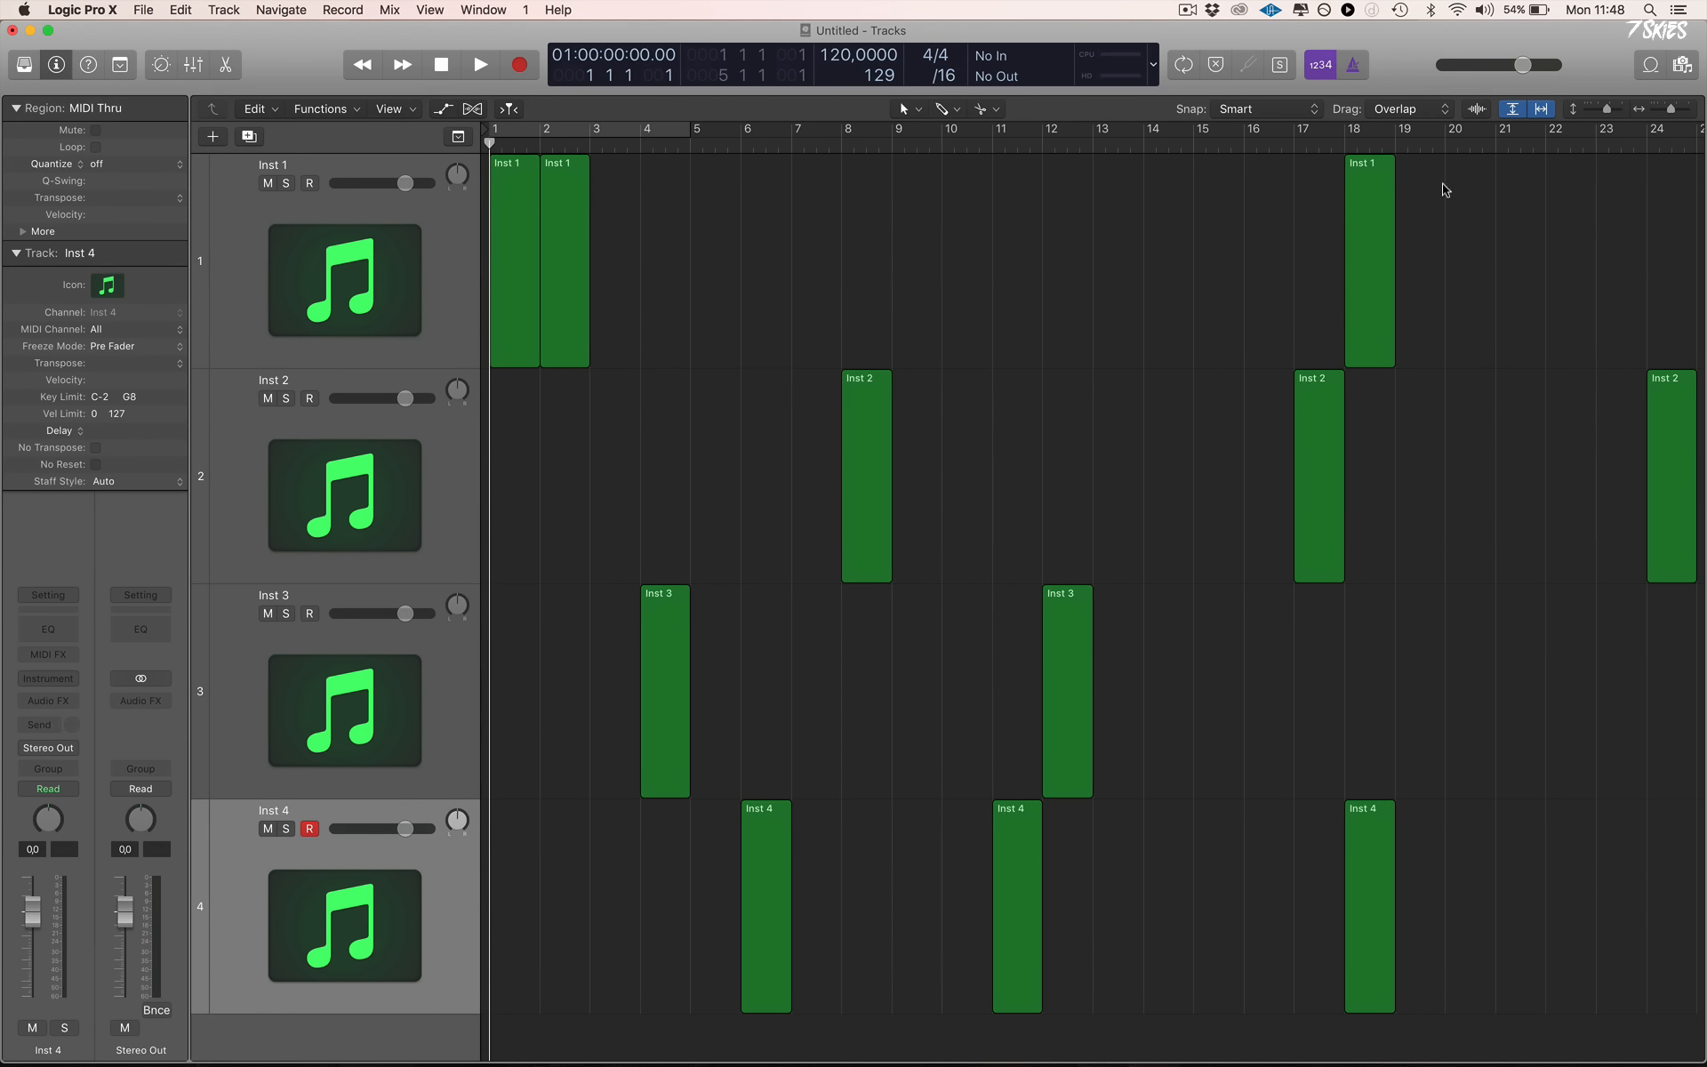
click(1512, 109)
click(1542, 108)
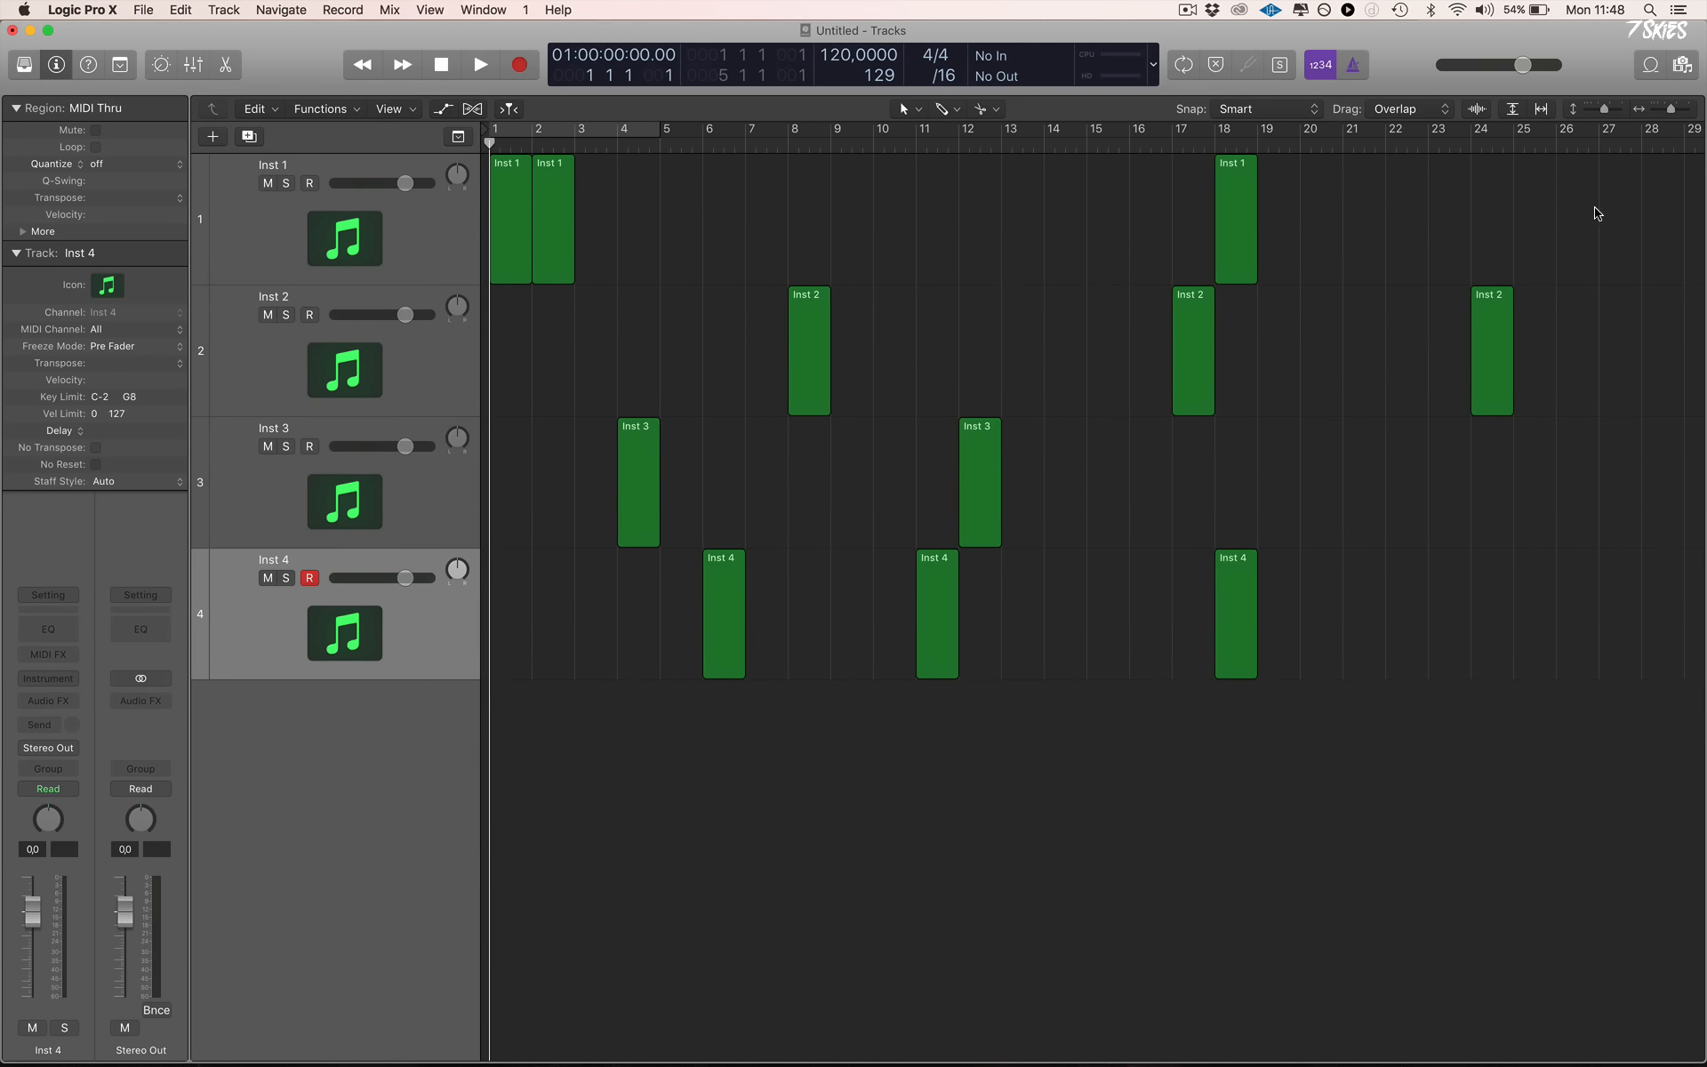
Delete all regions from bar 4 onward on the four tracks, keeping the two at the start of Inst 1
drag(1594, 228, 640, 801)
key(Delete)
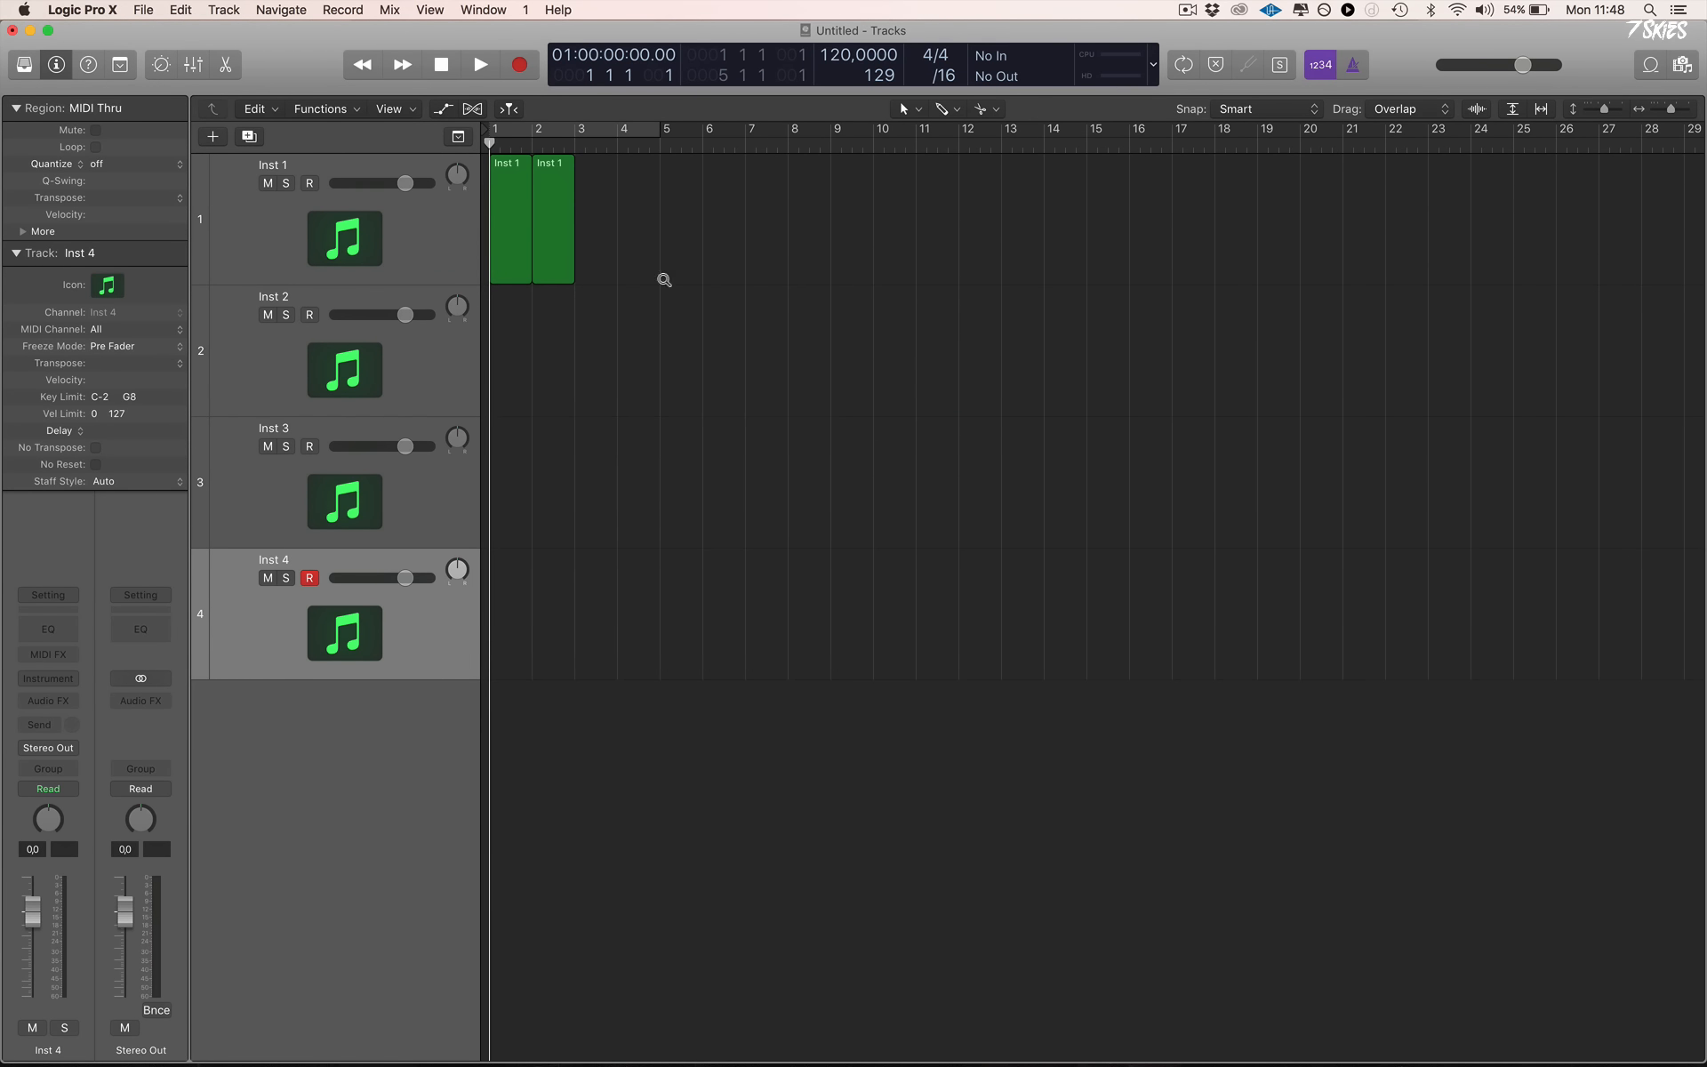
Magnify the area around the two Inst 1 regions with the Zoom tool several times, restoring the original zoom each time
drag(724, 276, 552, 392)
ctrl+alt+click(725, 379)
drag(571, 279, 382, 85)
drag(998, 361, 532, 261)
ctrl+alt+click(1045, 365)
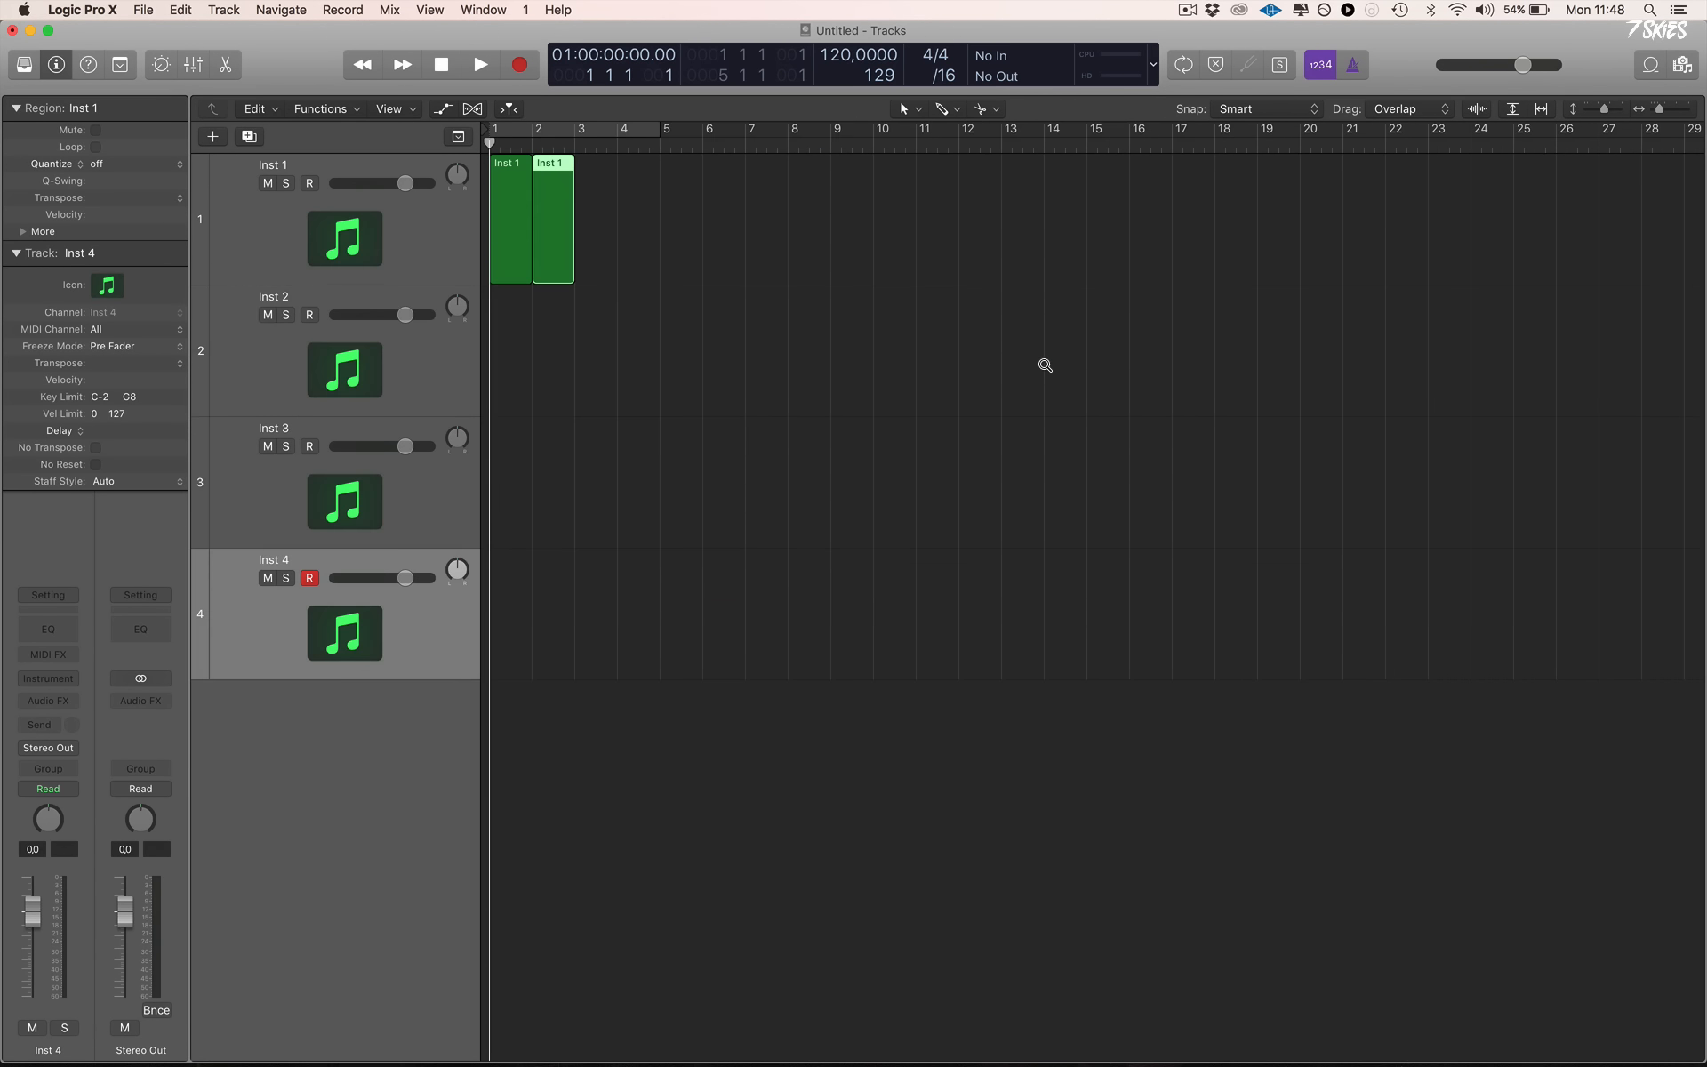
drag(632, 328, 497, 161)
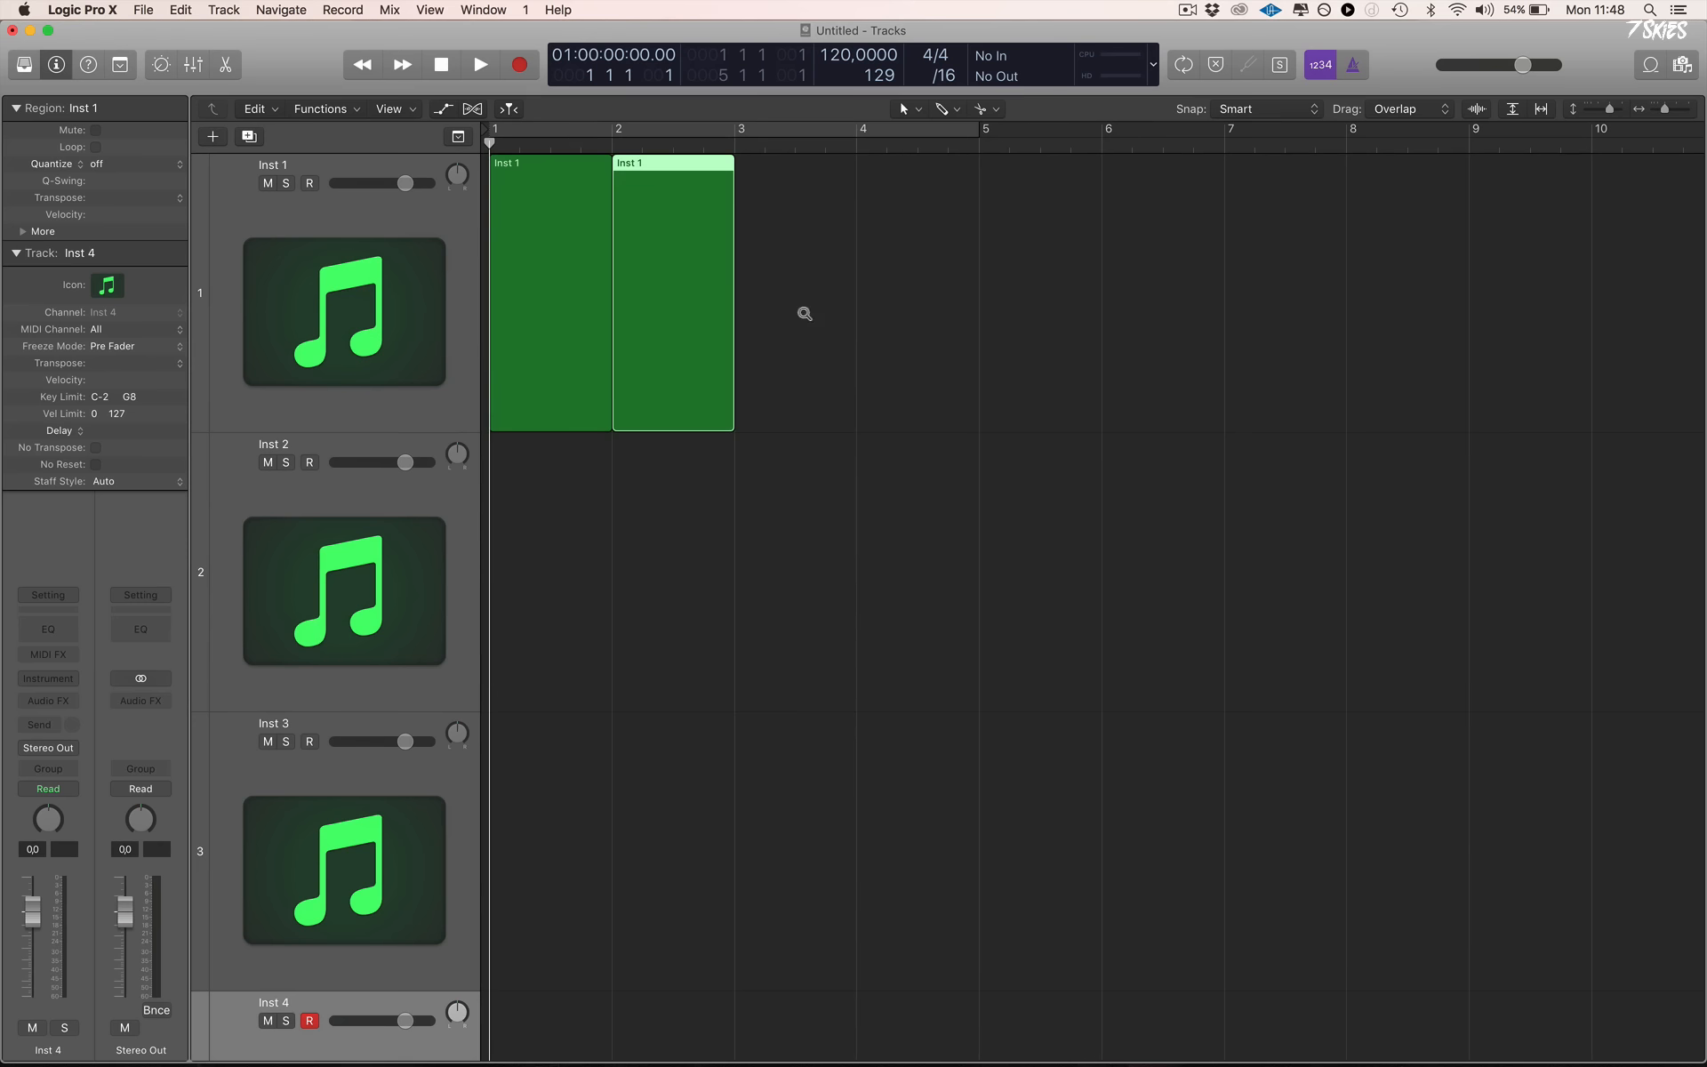
ctrl+alt+click(758, 352)
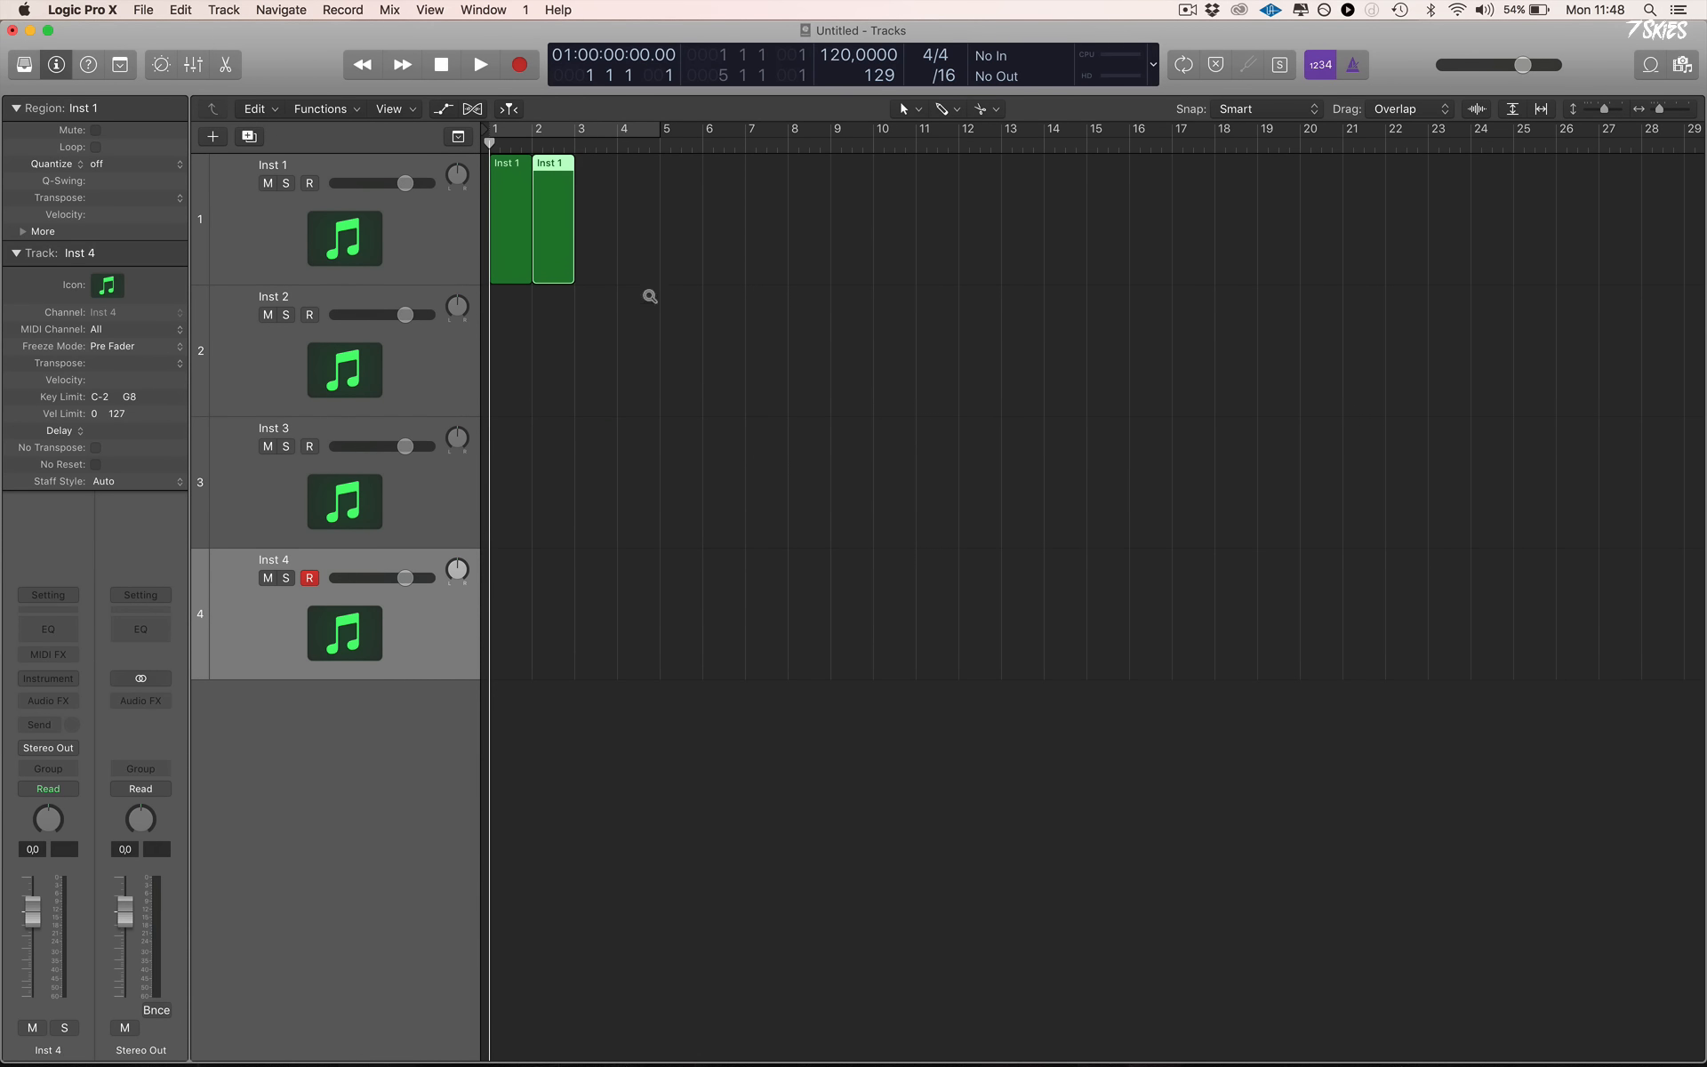
Delete the tracks Inst 2, Inst 3 and Inst 4
shift+click(377, 392)
key(super+BackSpace)
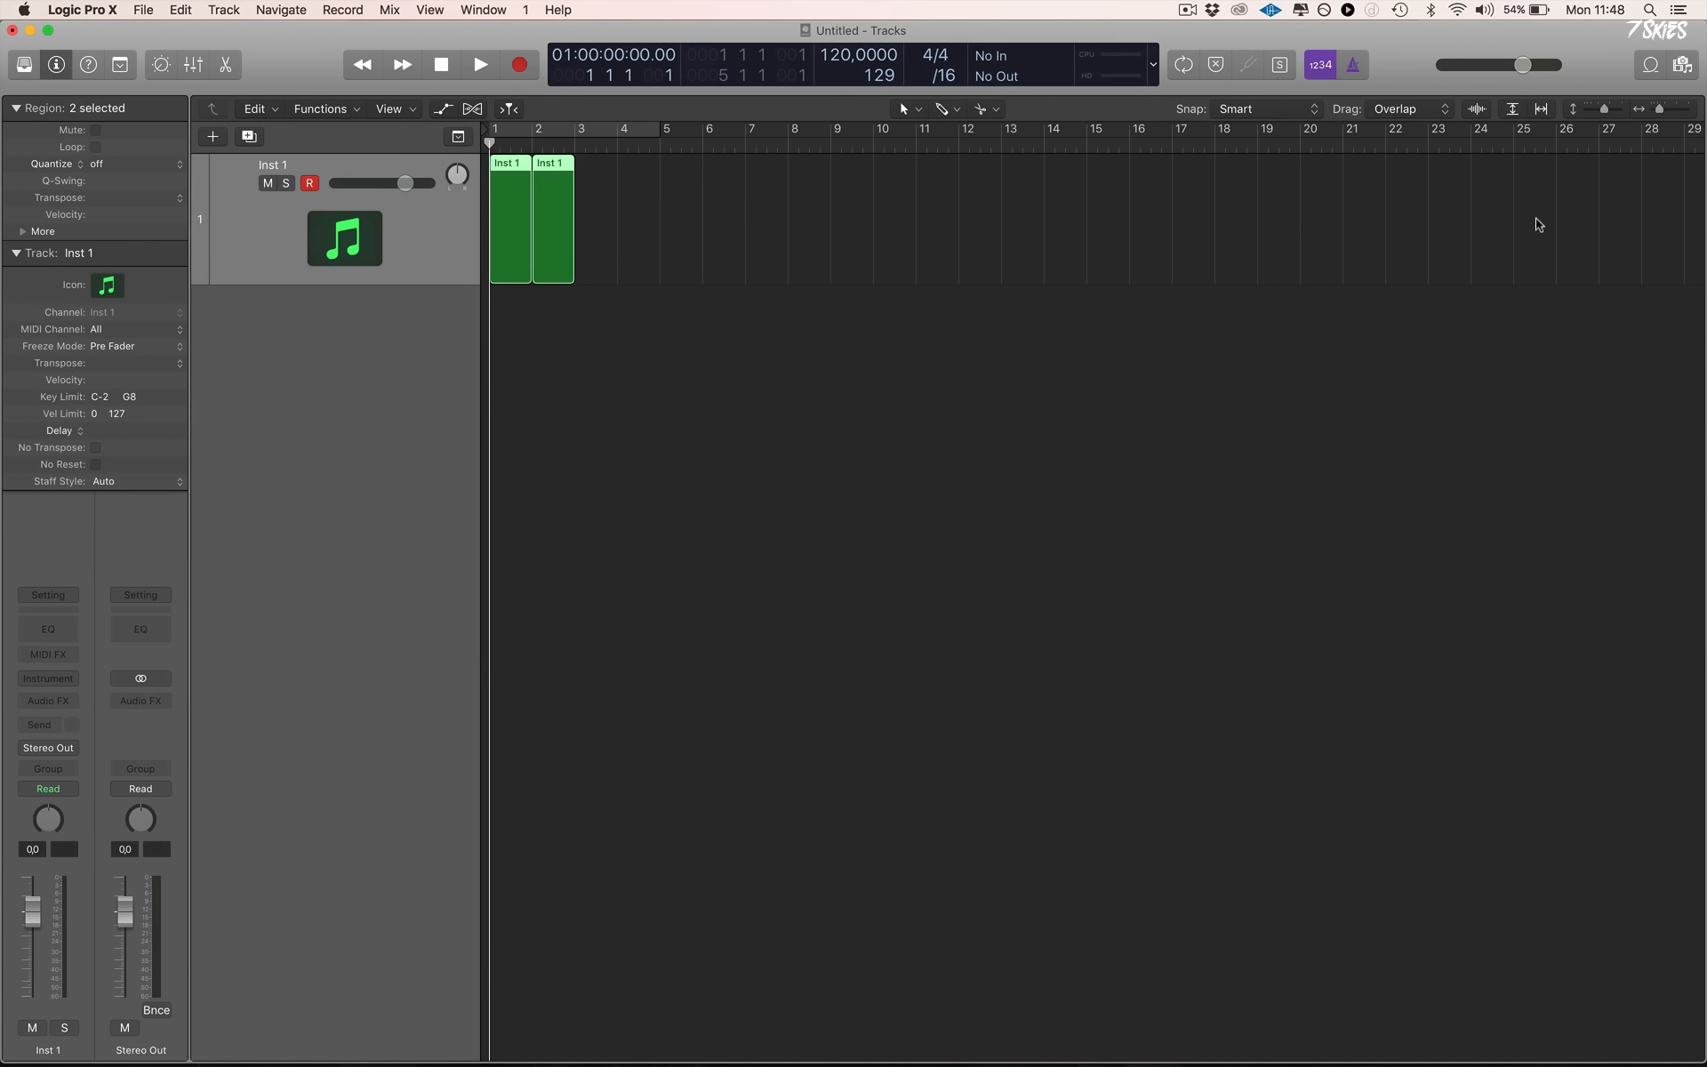
Turn on vertical and horizontal auto zoom and add a second software instrument track below Inst 1
click(1513, 111)
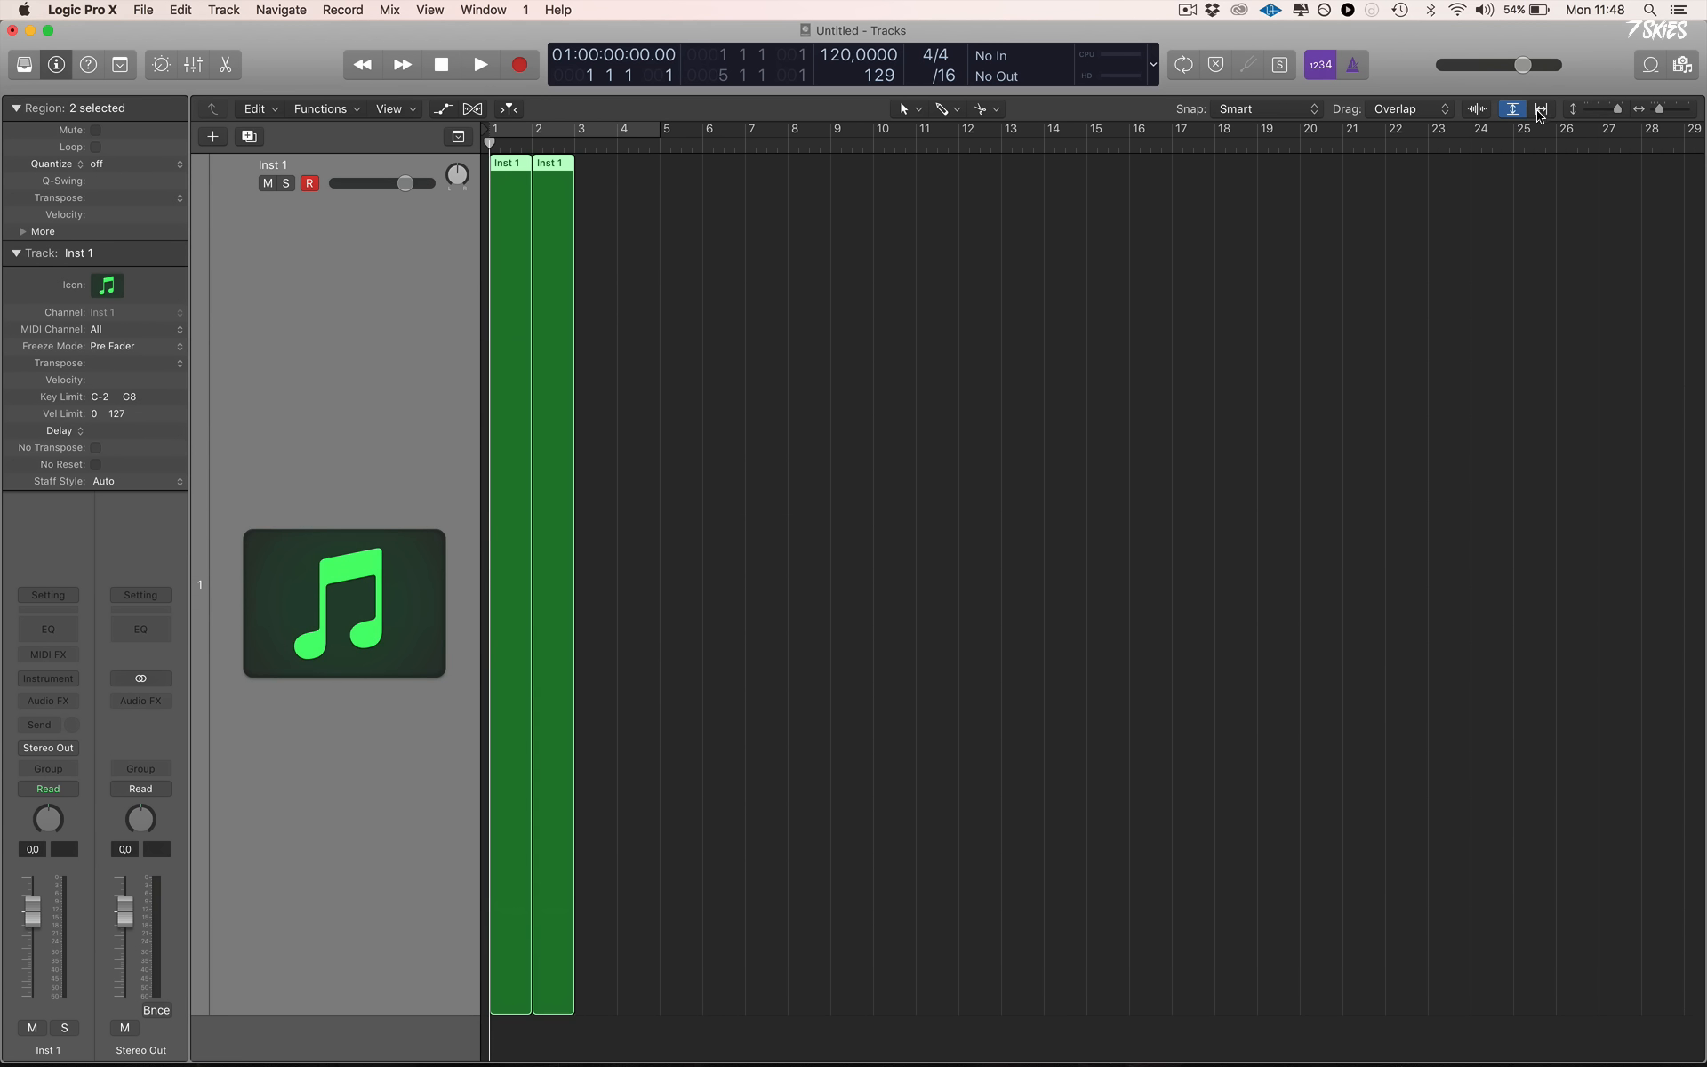
click(1541, 109)
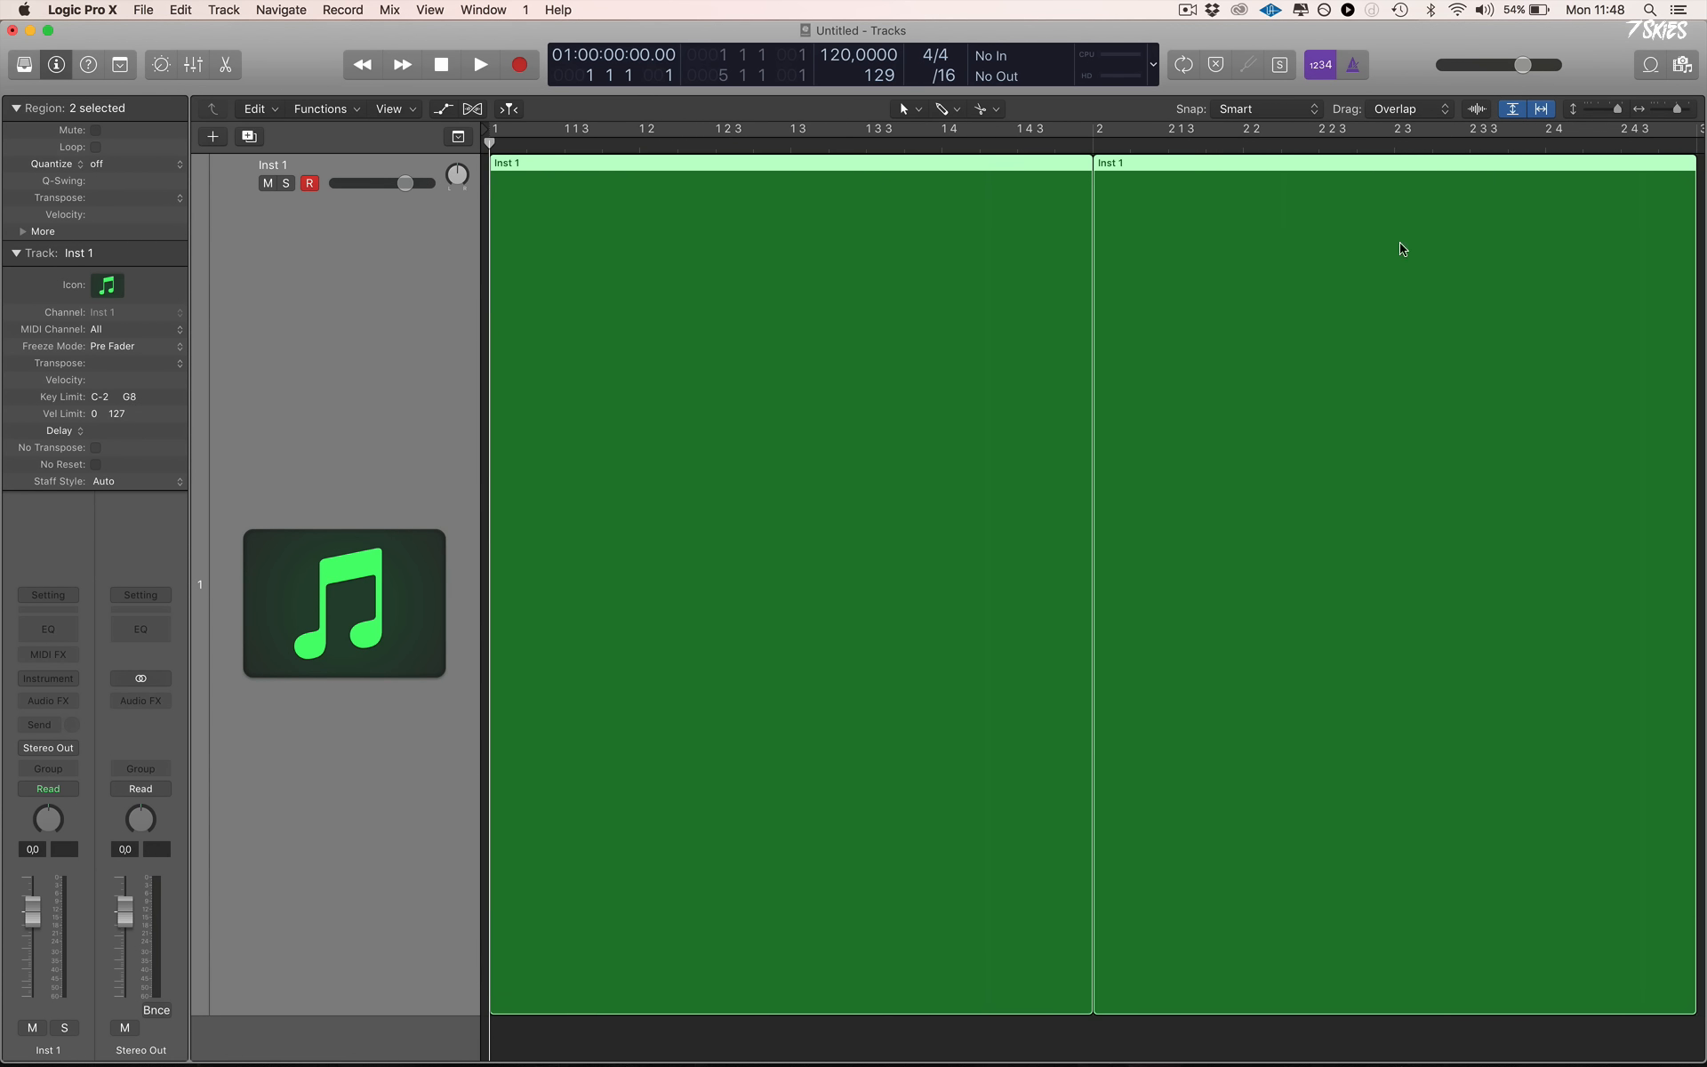
double_click(361, 1042)
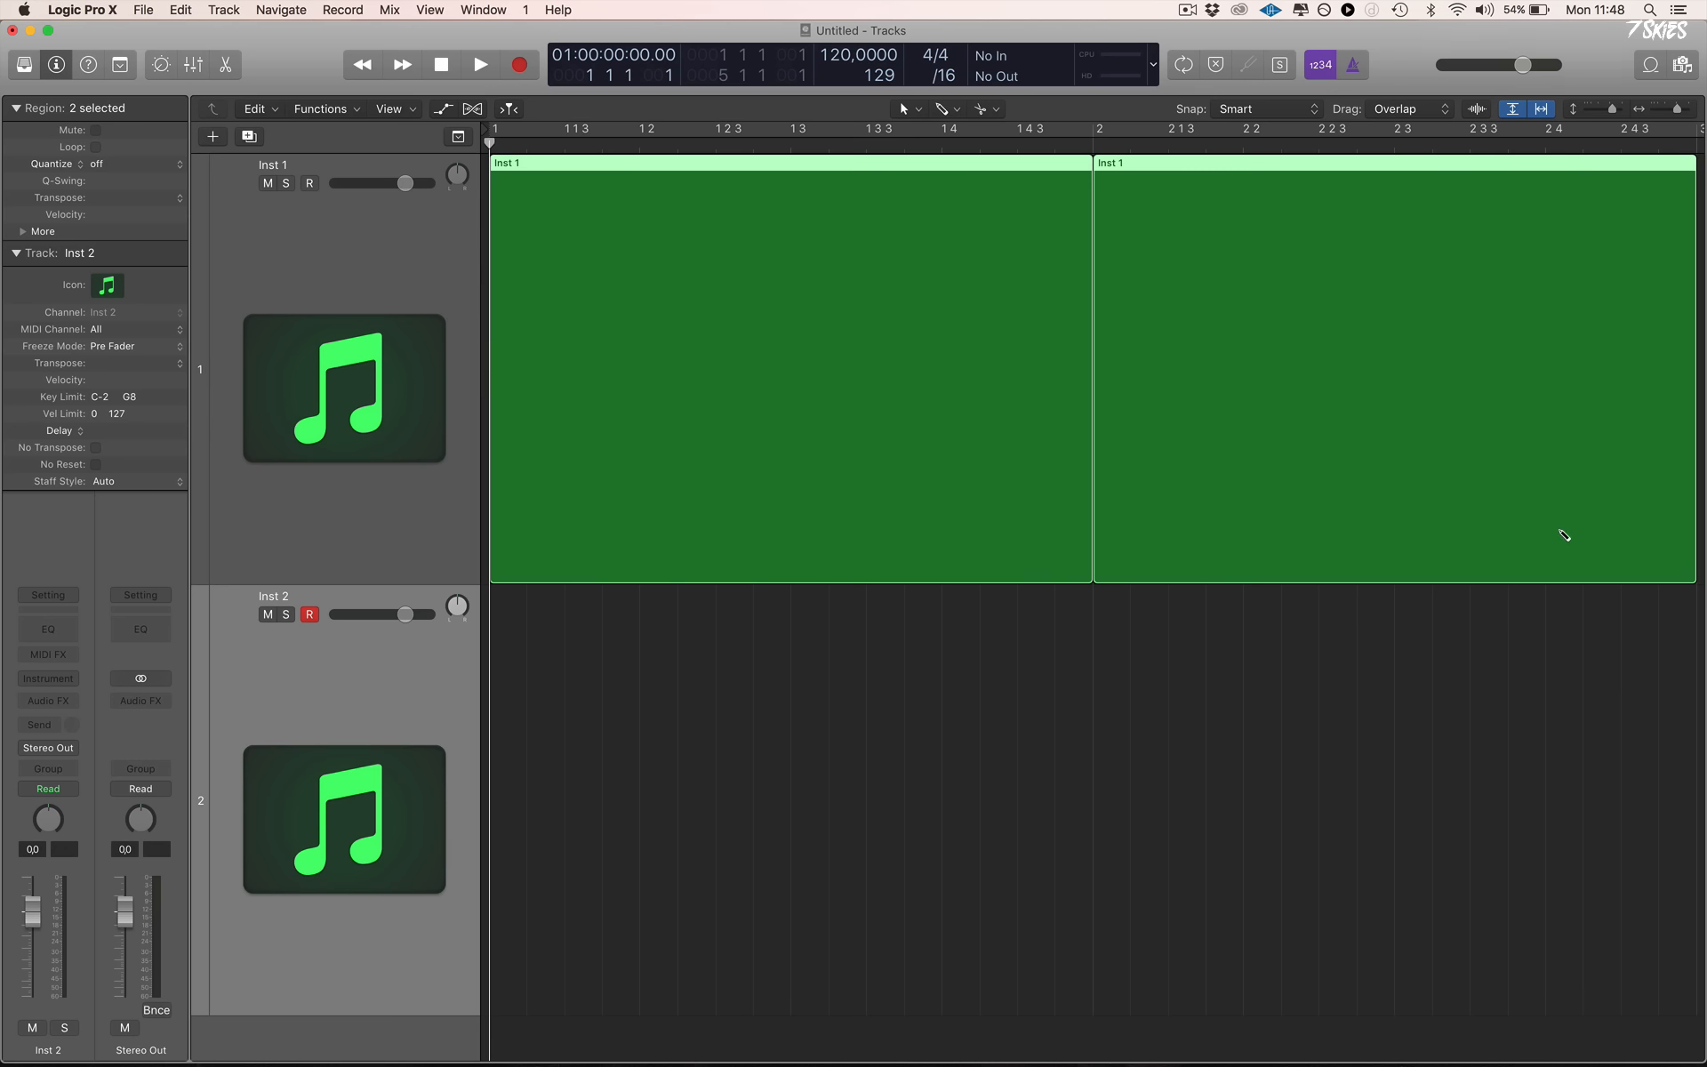
Create a third region on Inst 1 at bar 3 and two regions on Inst 2 at bars 1 and 2
click(1700, 582)
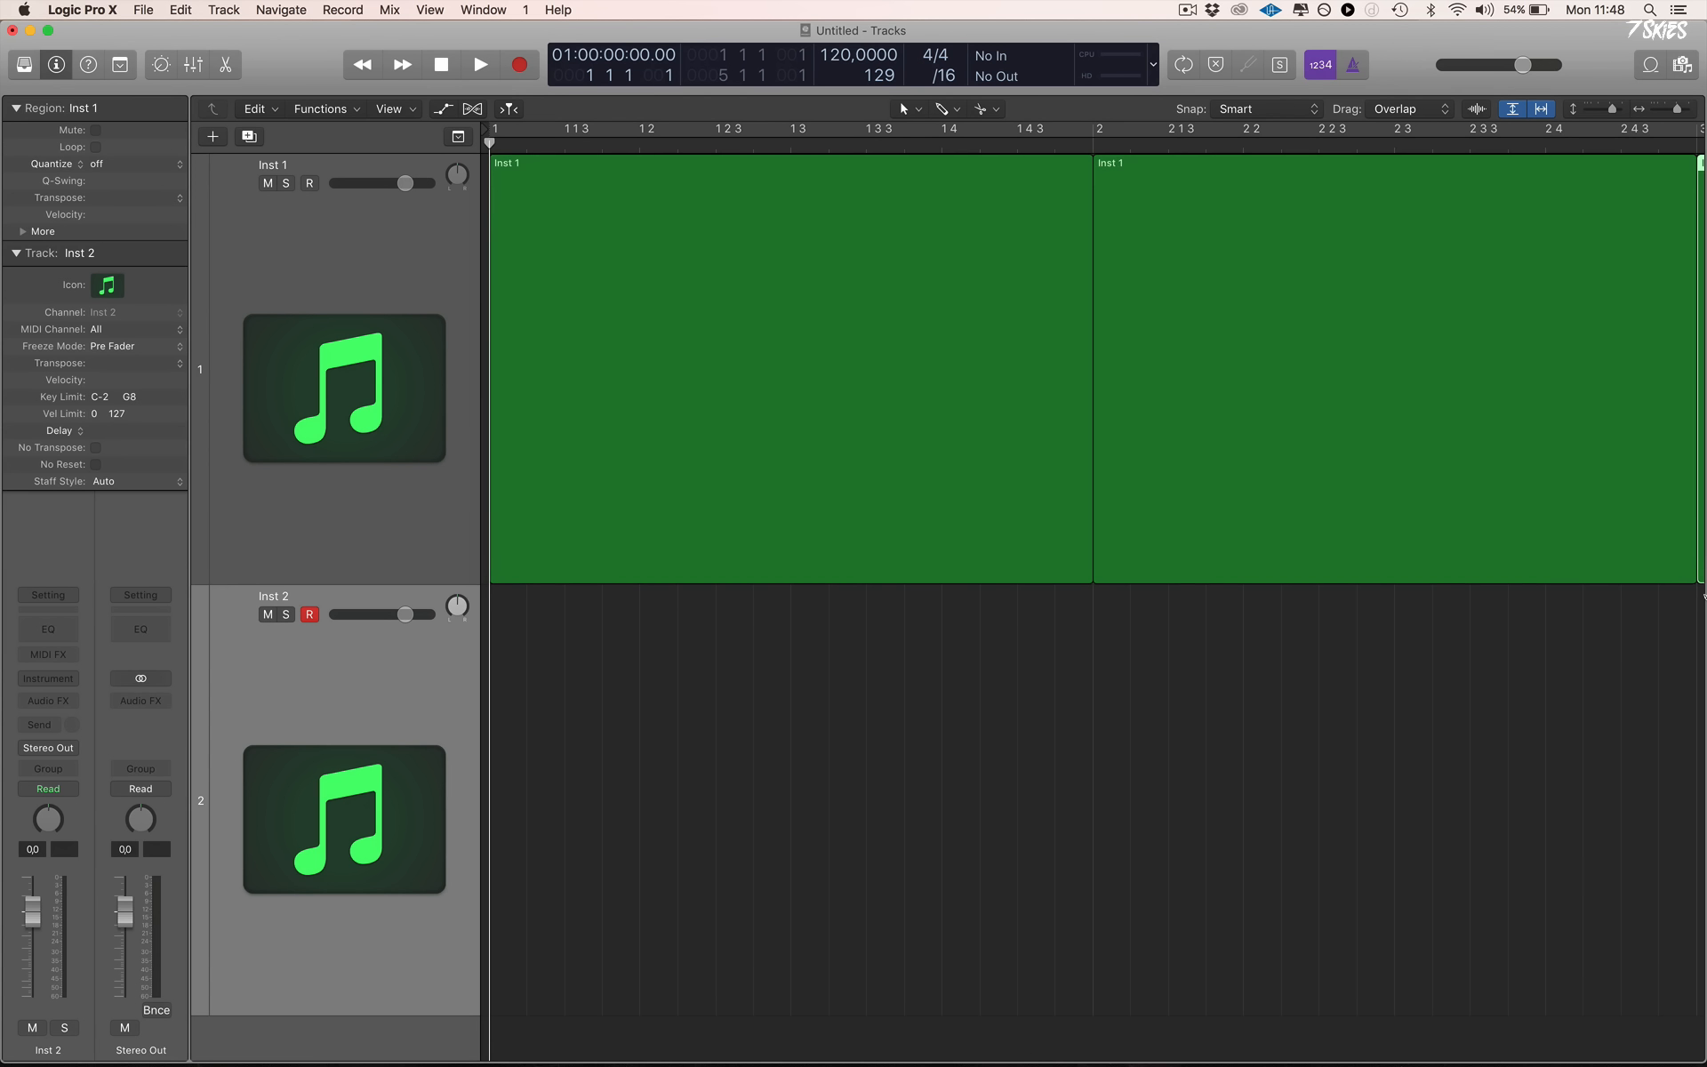
super+click(621, 739)
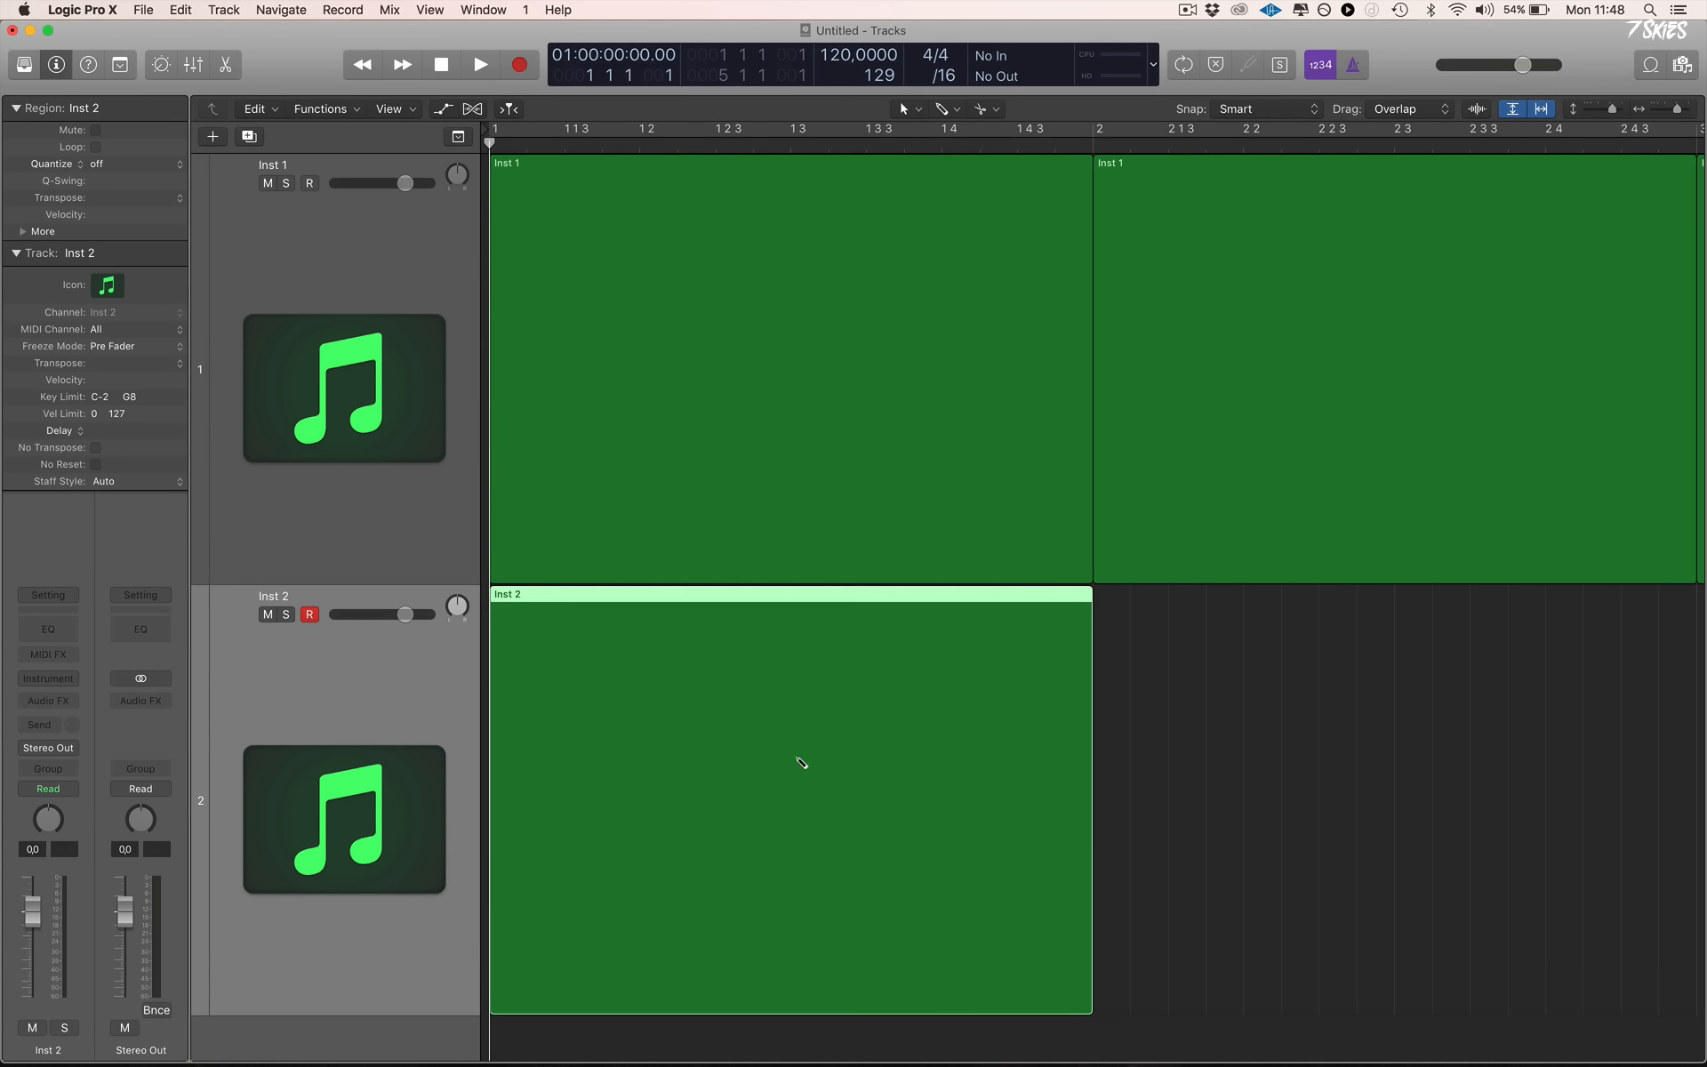
super+click(1115, 816)
Add a third software instrument track below Inst 2 and create regions on it at bars 1 and 2
double_click(325, 1033)
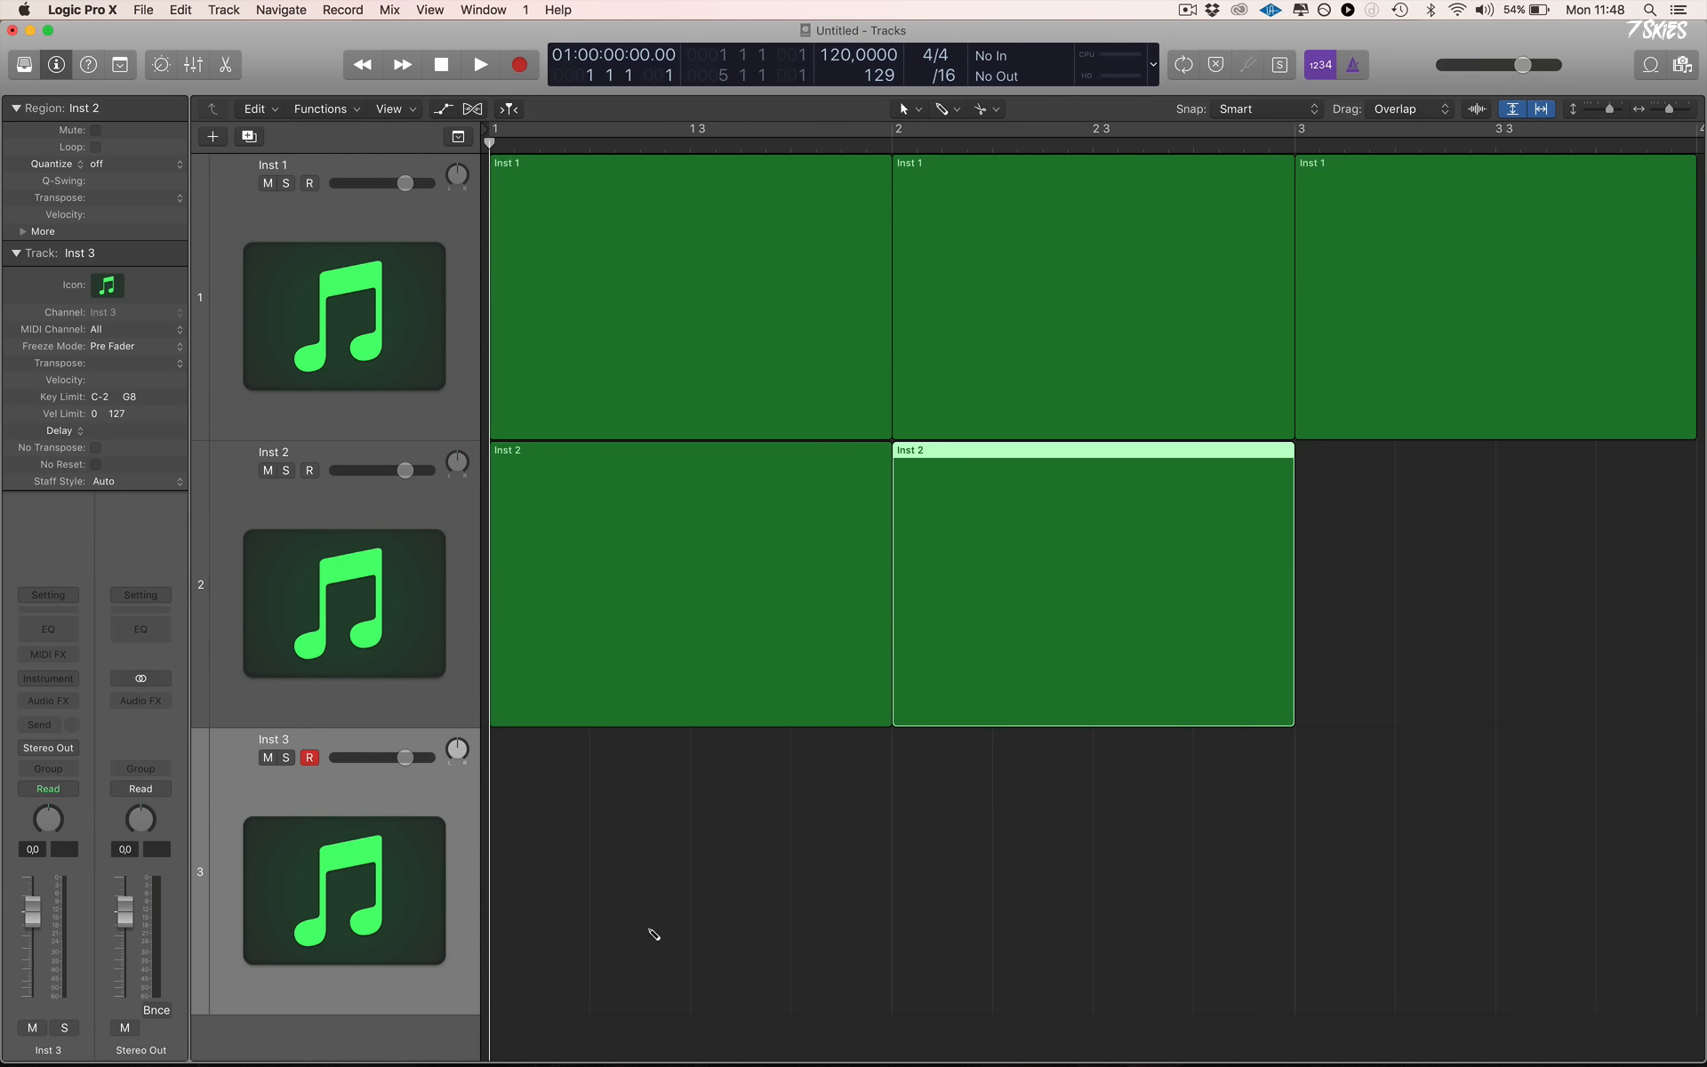
super+click(650, 929)
super+click(1064, 906)
Draw a note in bar 4 for the second Inst 3 region in the Piano Roll, then turn off auto zoom in the tracks area
key(p)
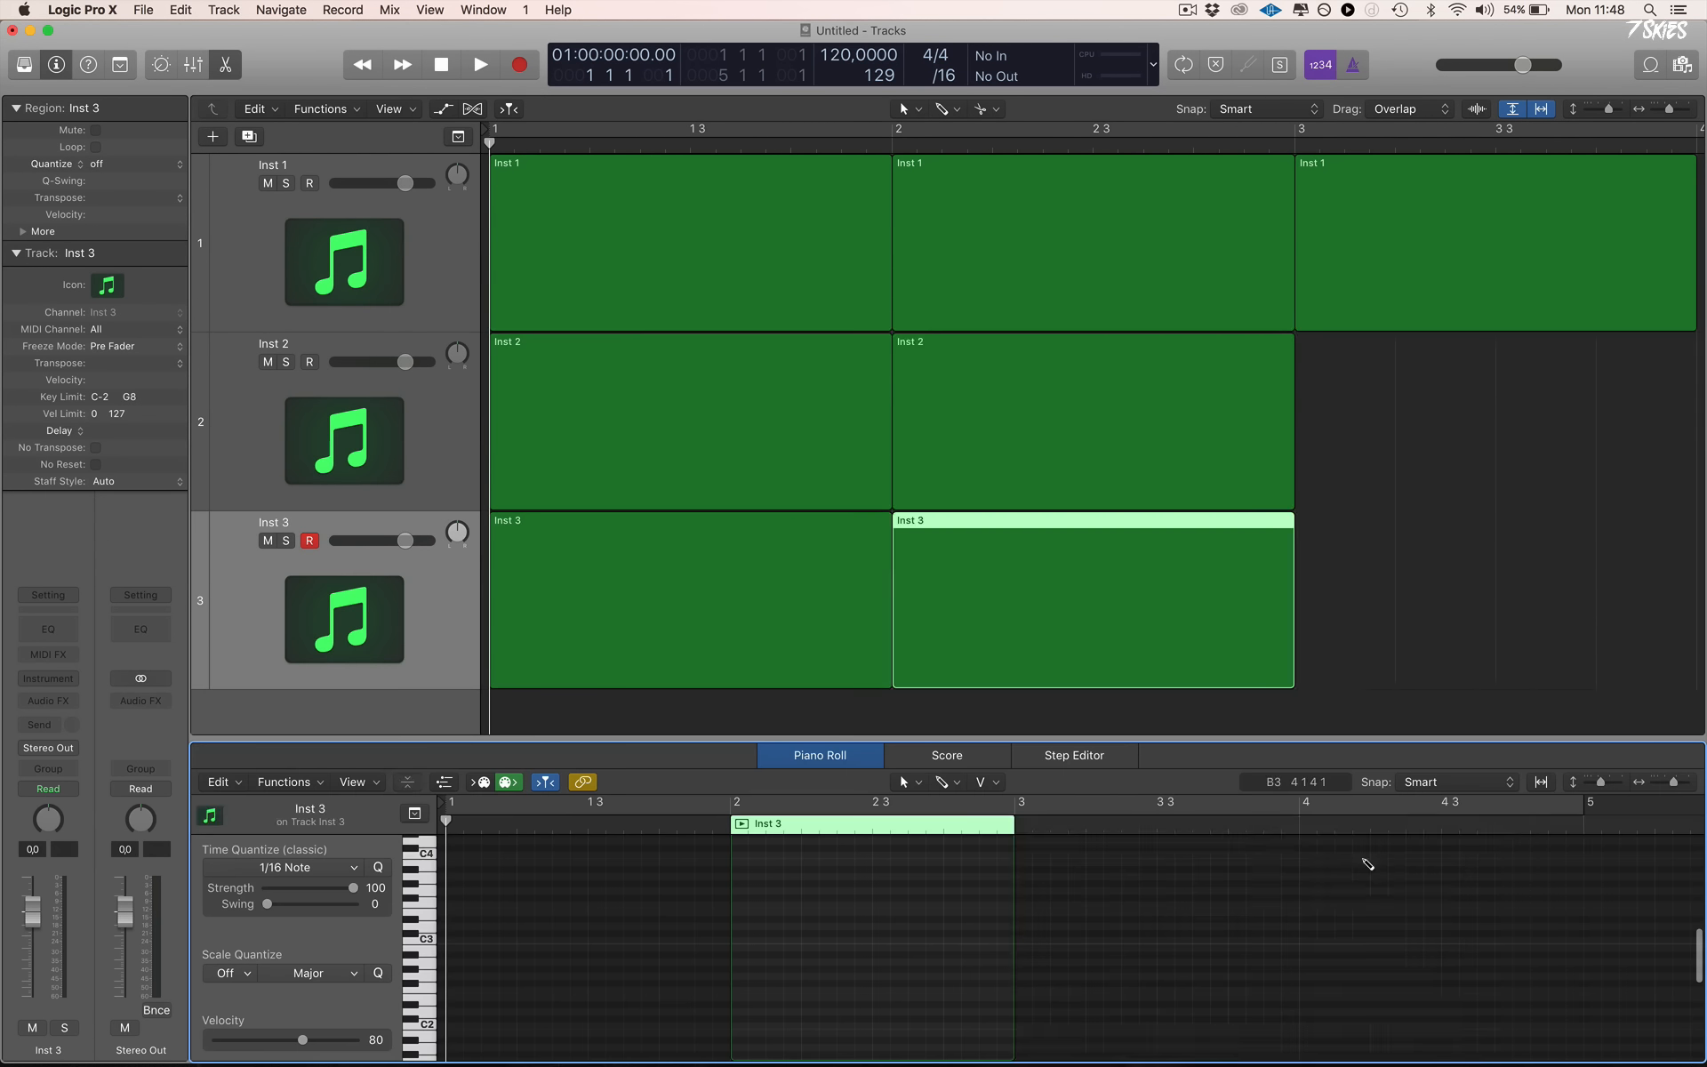
super+click(1361, 855)
click(1640, 214)
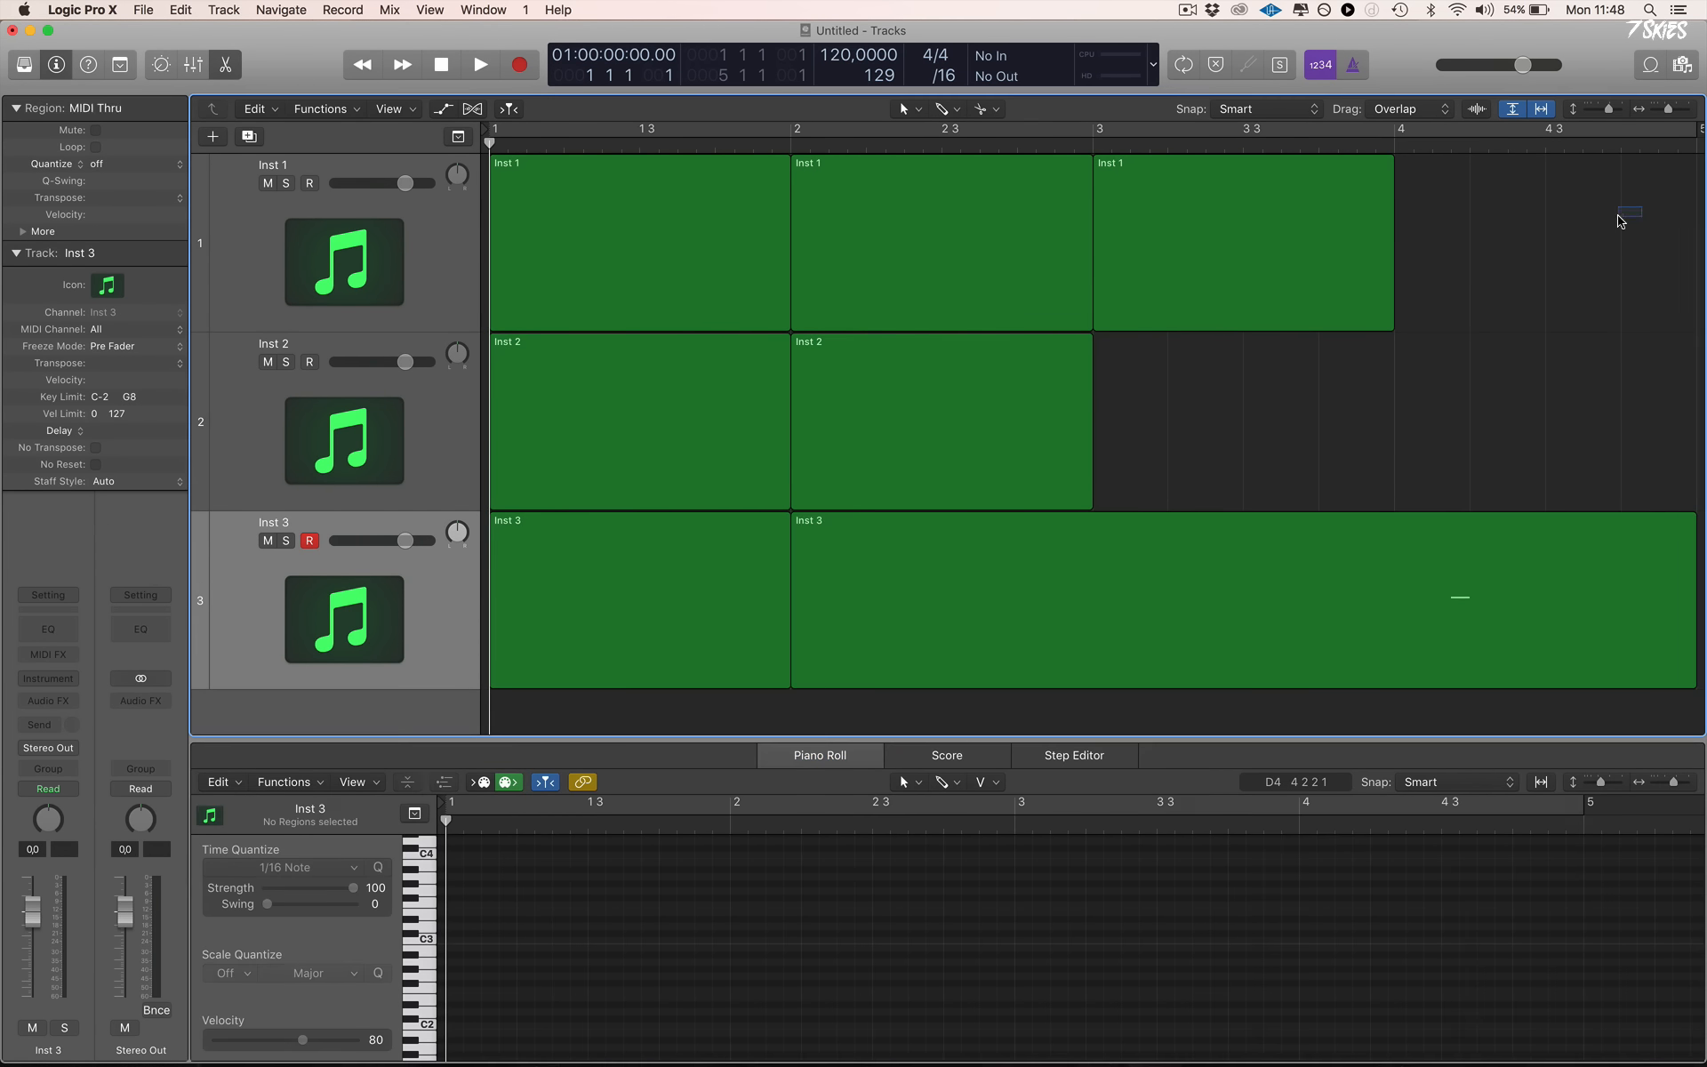
key(z)
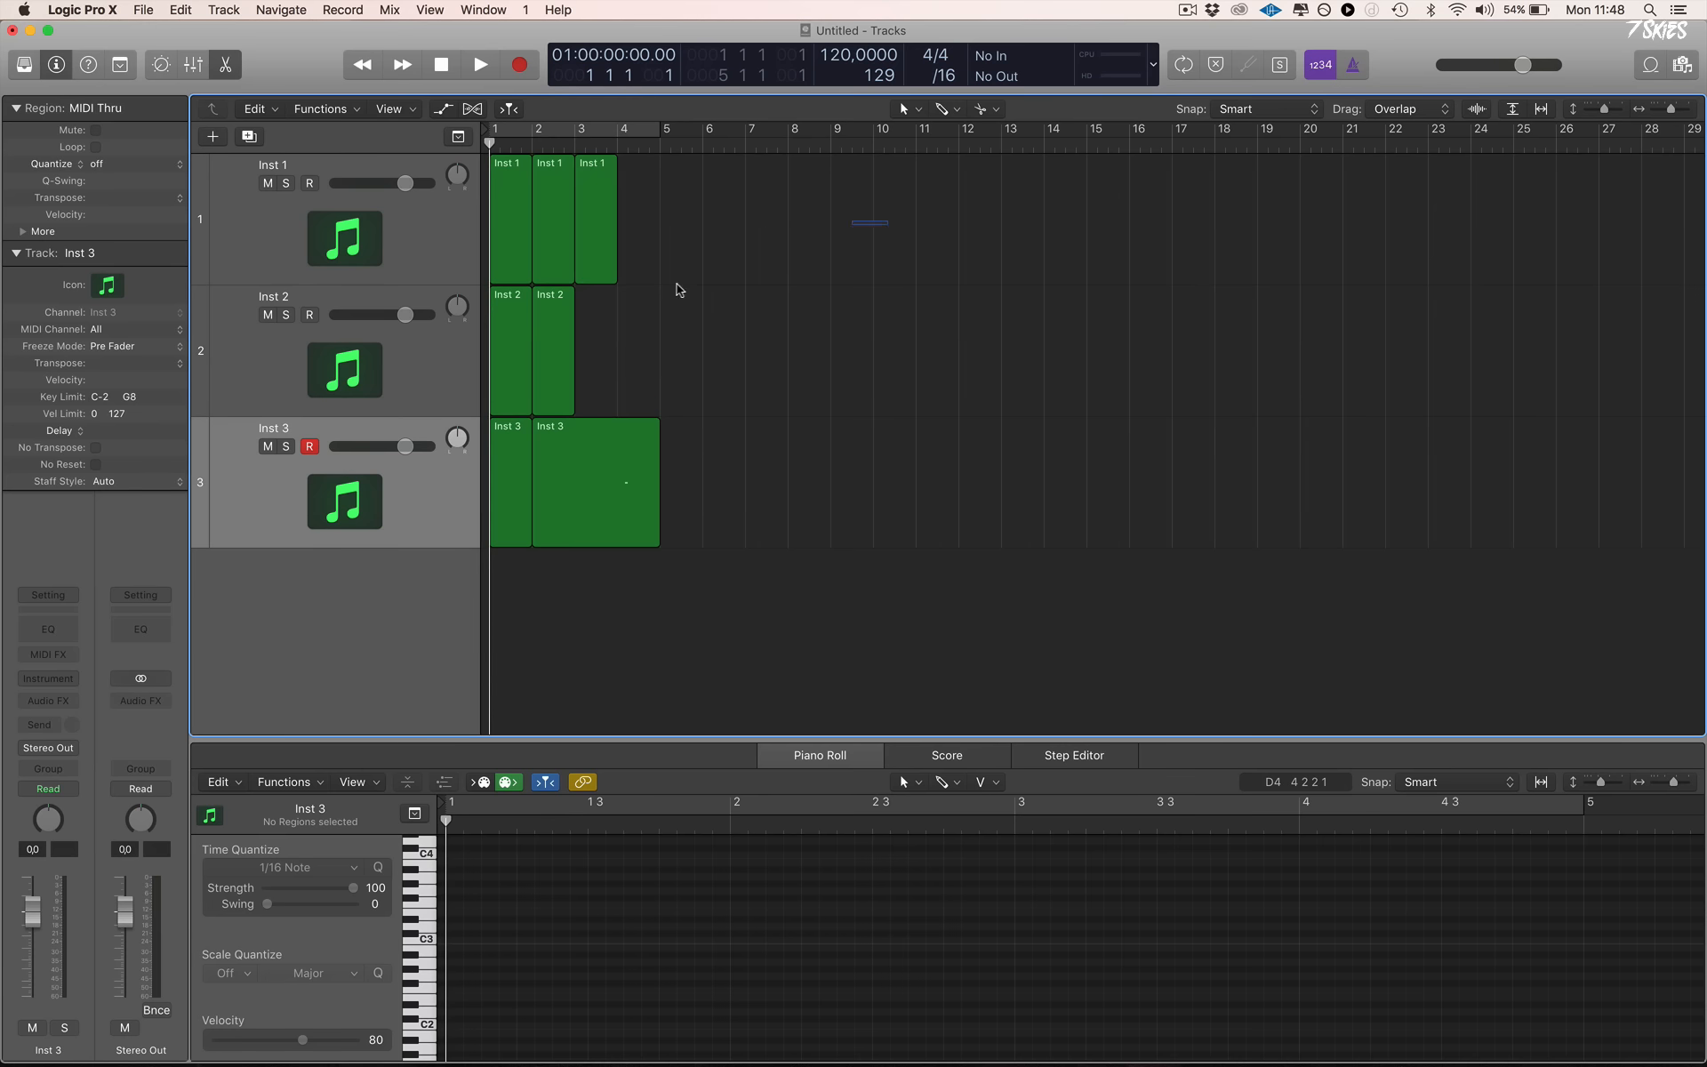
Delete all regions in the project and remove the tracks Inst 2 and Inst 3
key(super+a)
key(Delete)
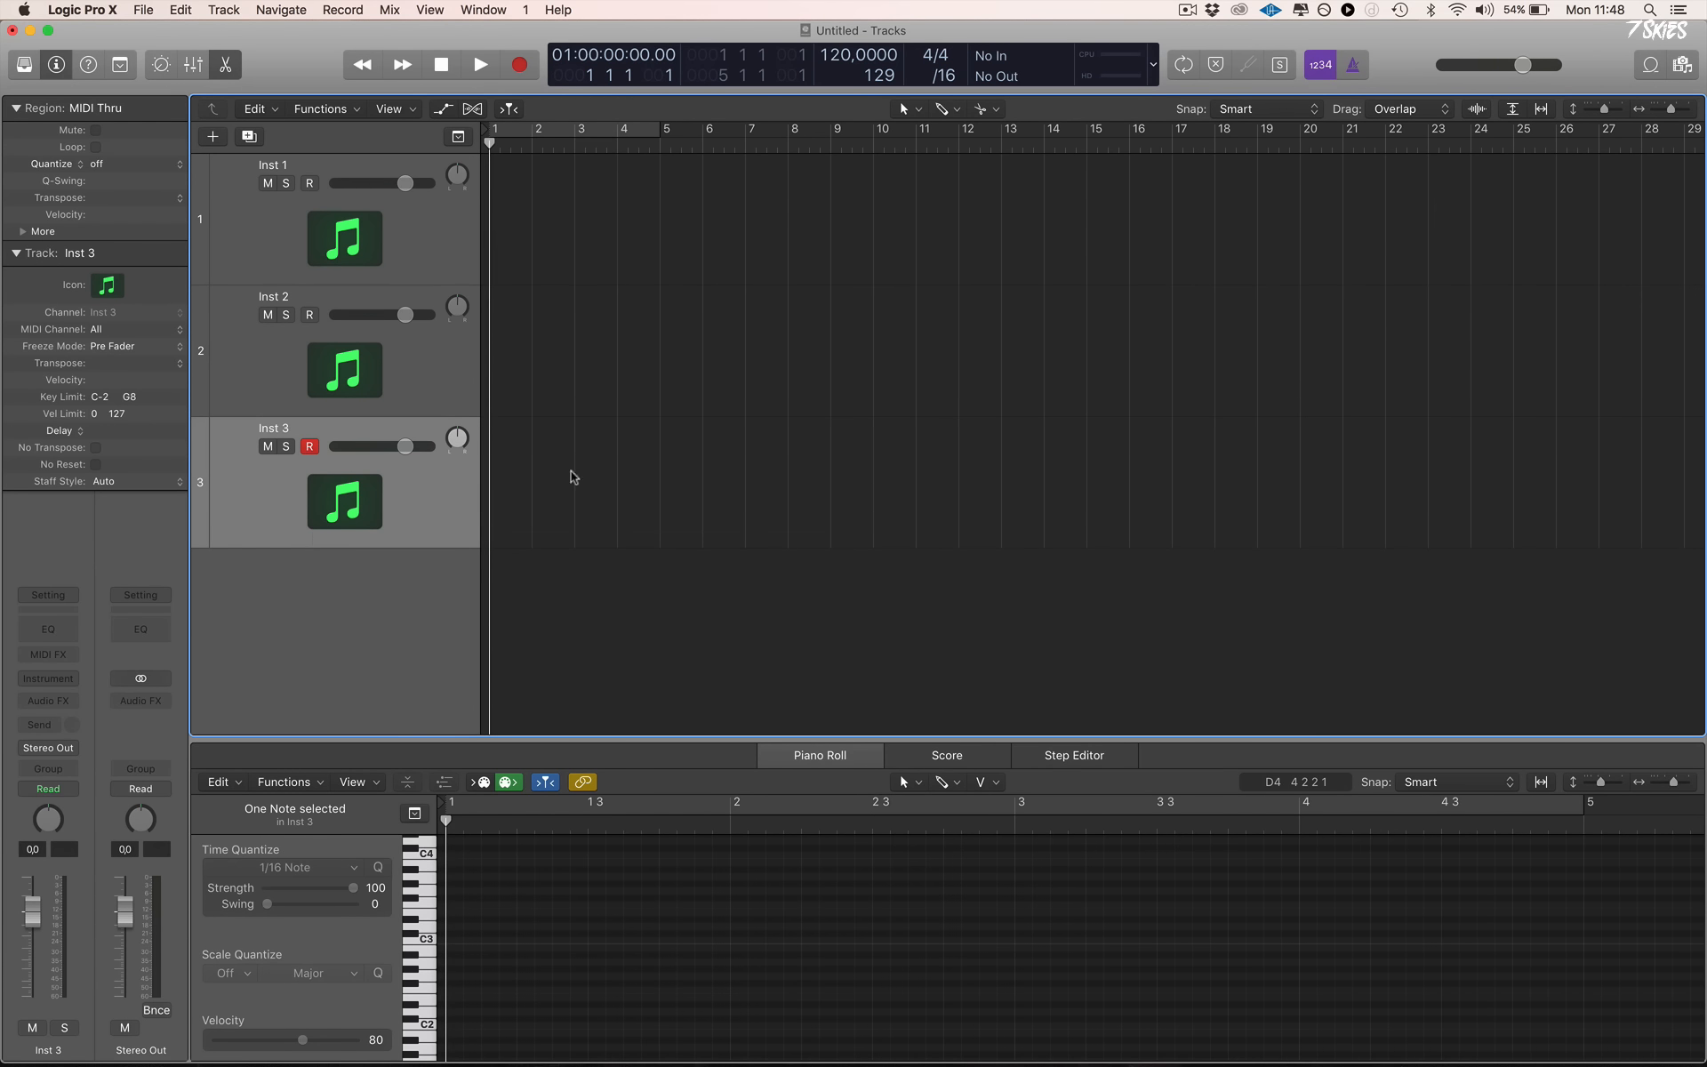
shift+click(413, 365)
key(super+BackSpace)
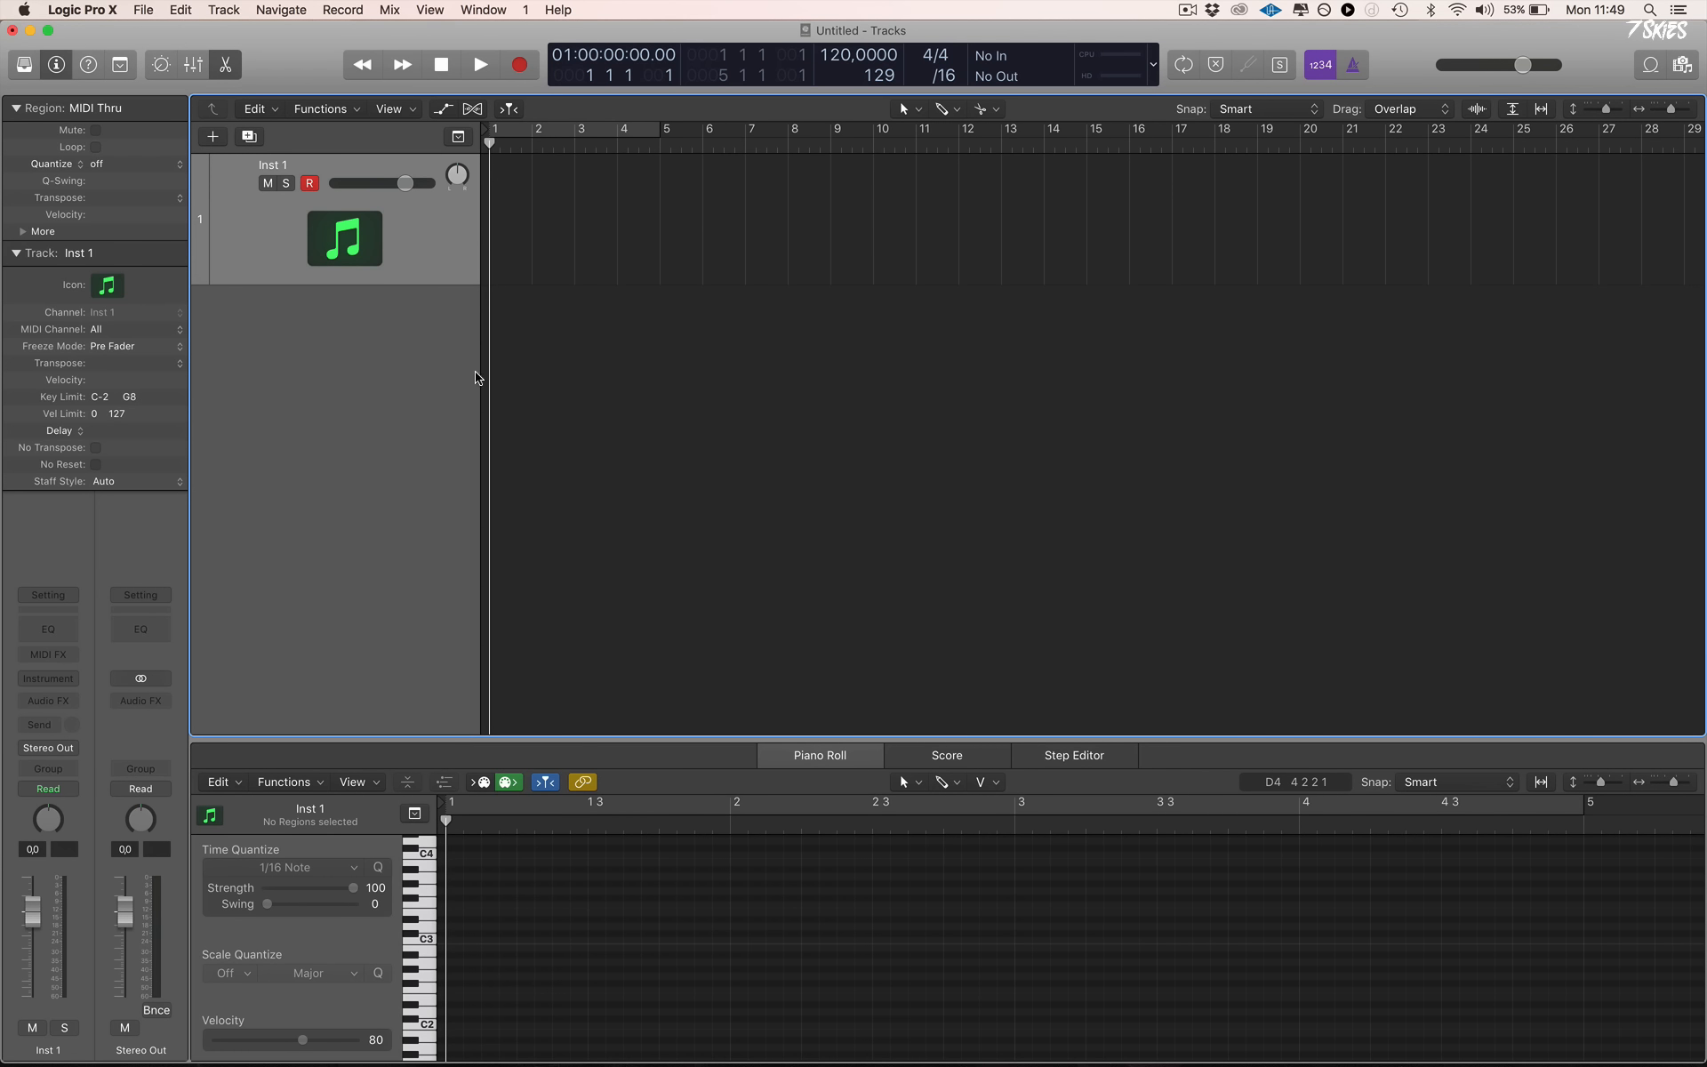
Show the Mixer enlarged below the tracks and switch the Stereo Out channel's pan mode to Stereo Pan
key(x)
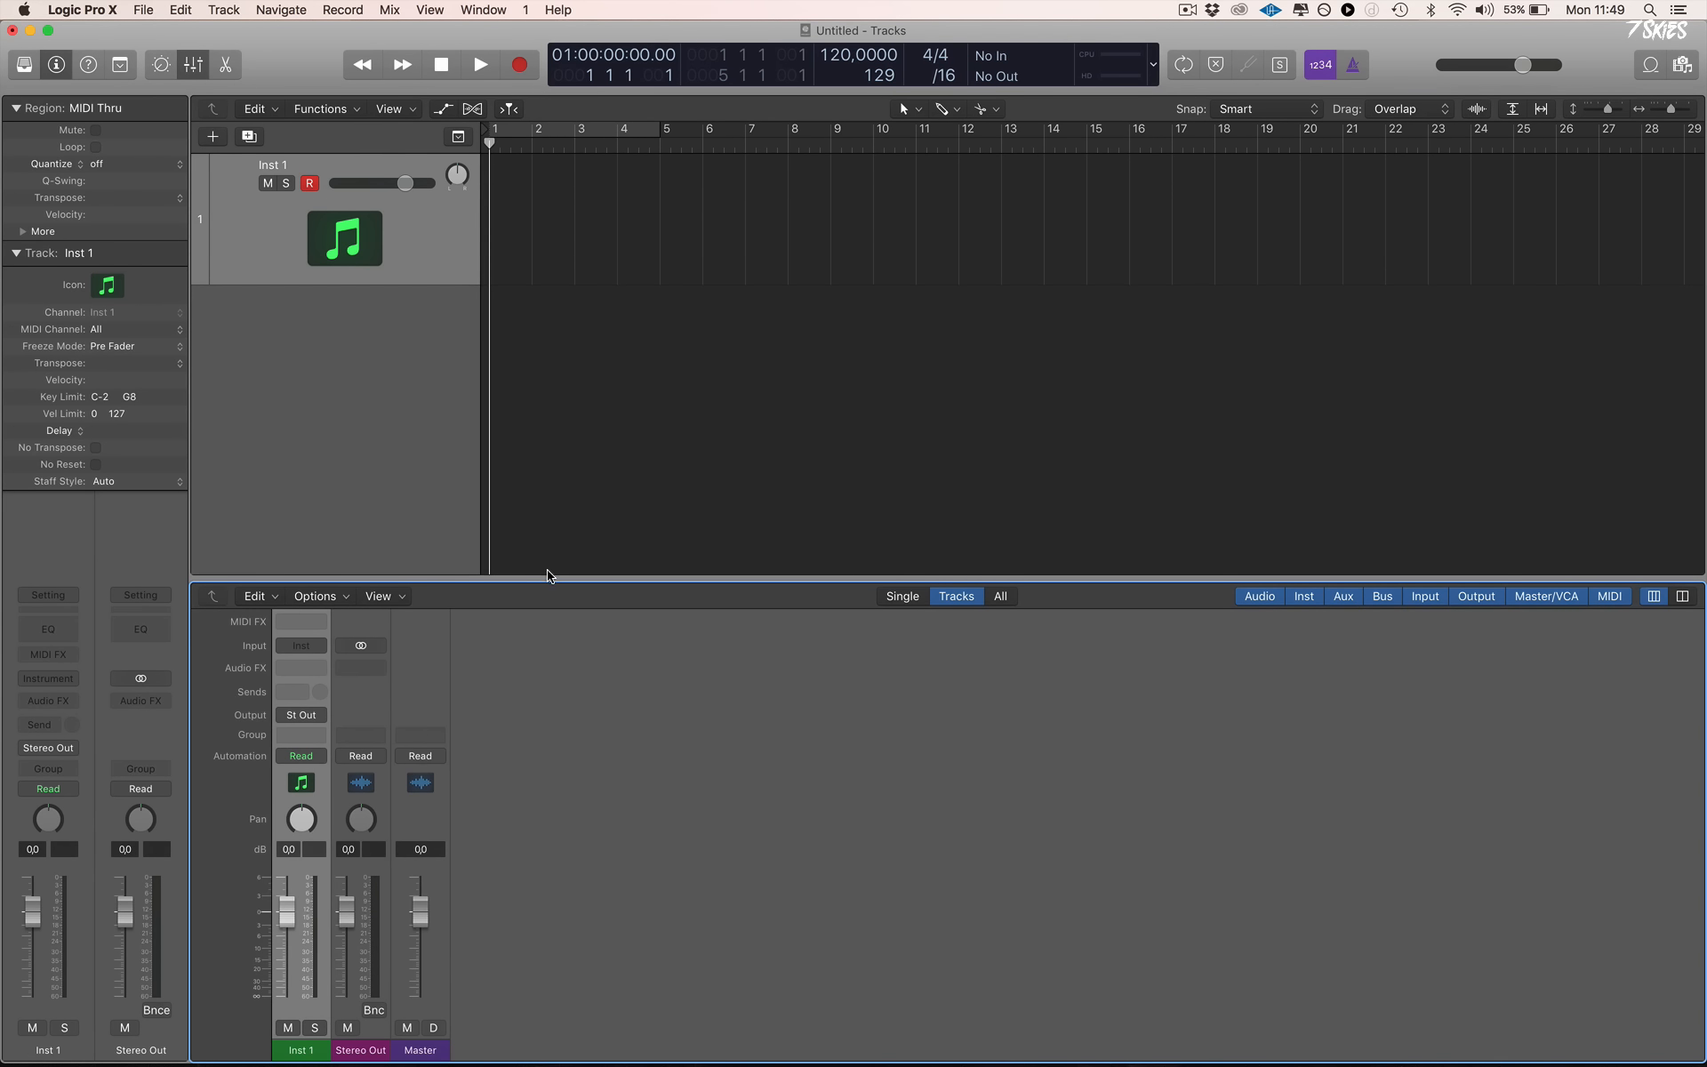
drag(550, 578, 560, 382)
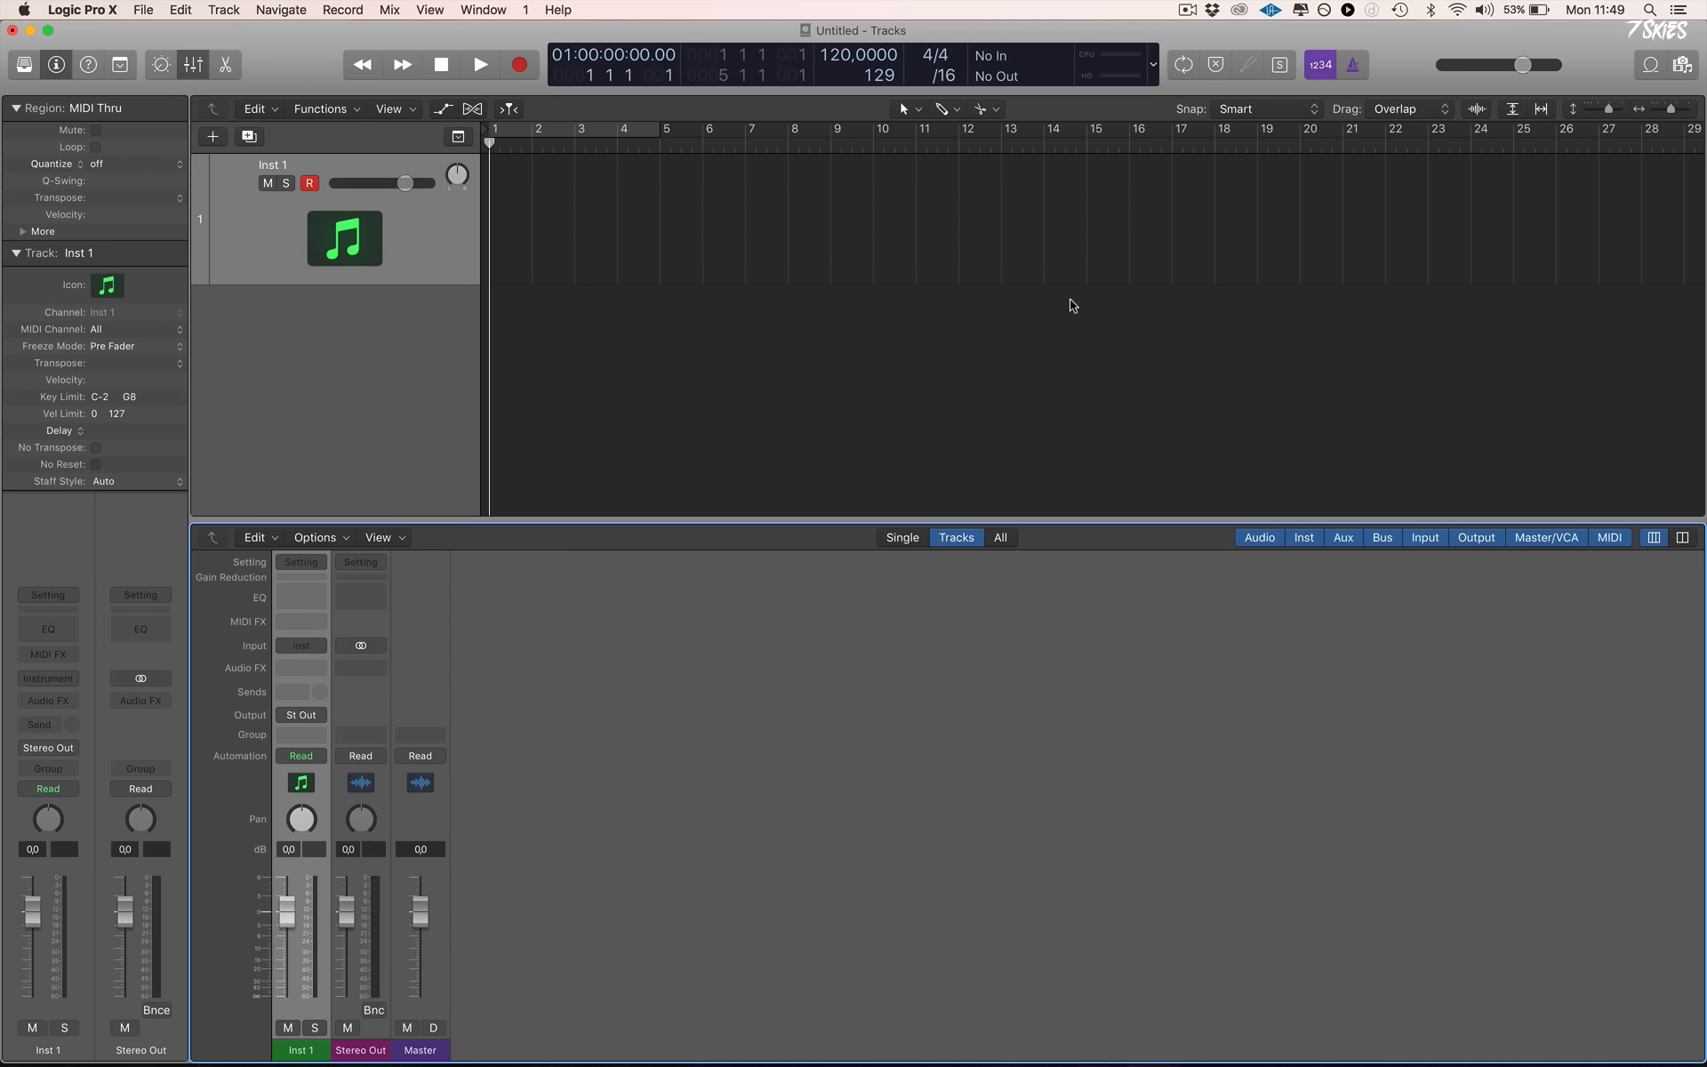
right_click(315, 827)
click(367, 823)
right_click(370, 839)
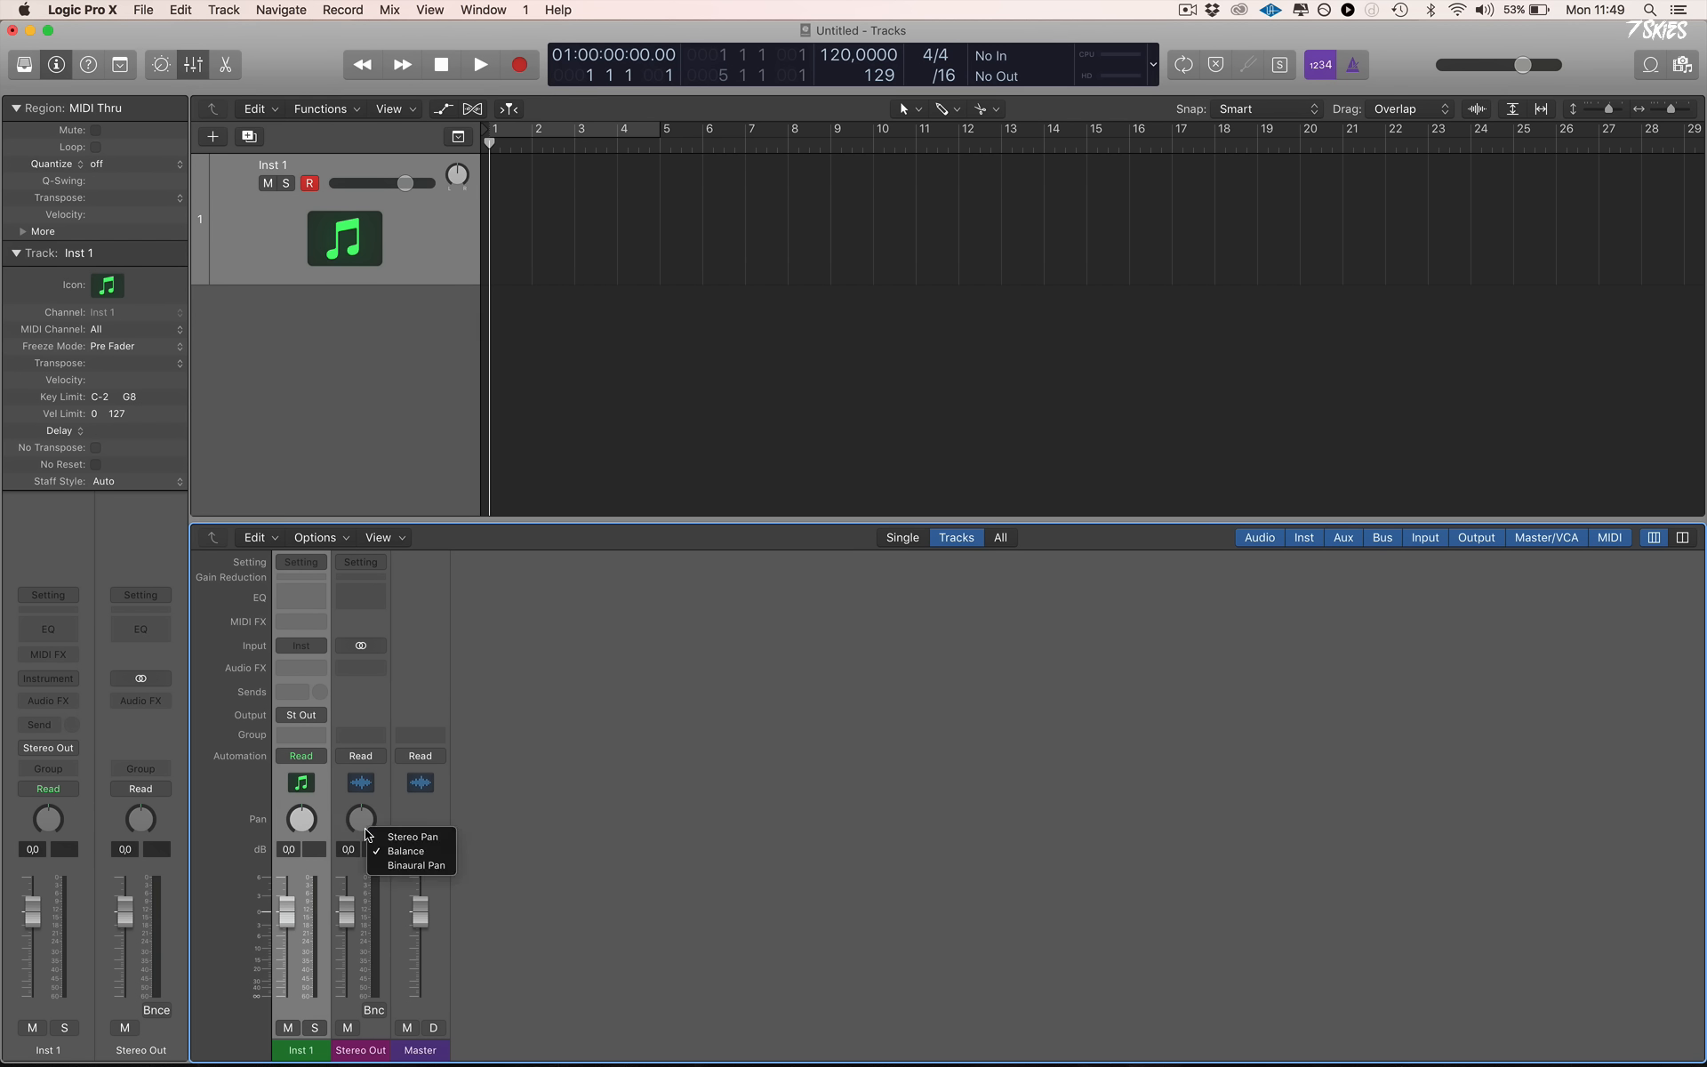
click(444, 840)
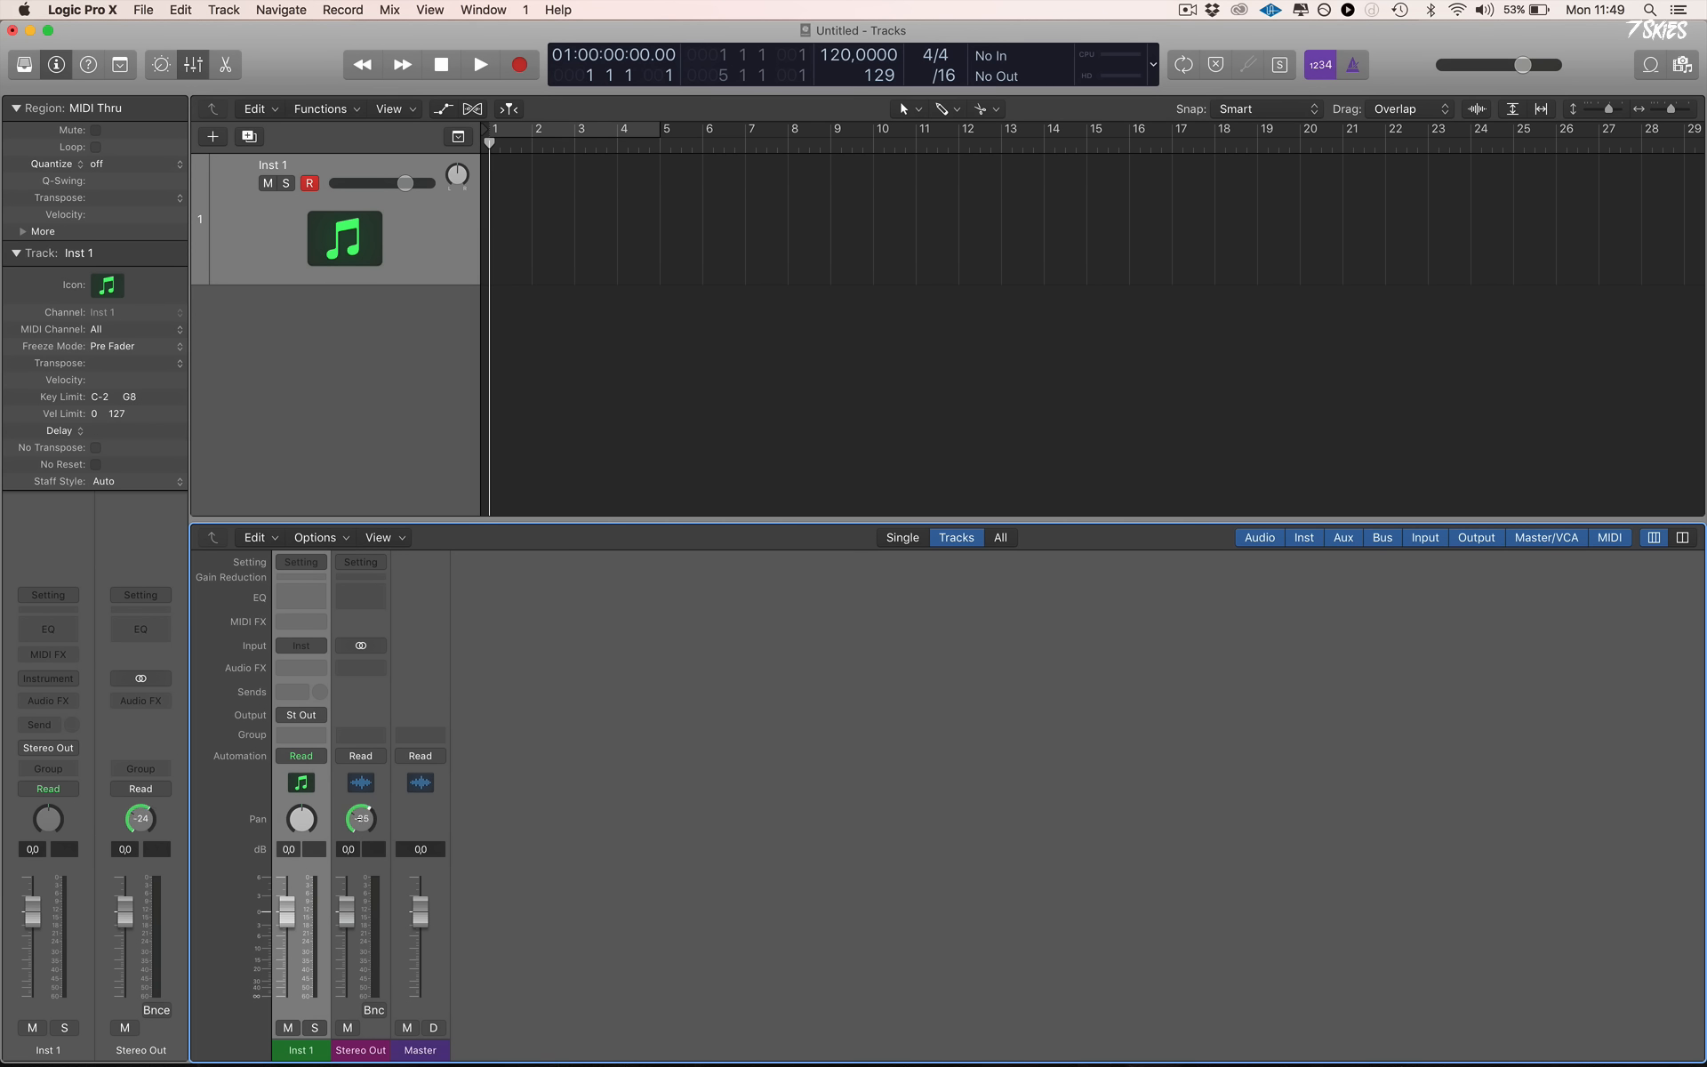
Add the Apple Loop 12-8 Acoustic Strum 02 at bar 1 on a new track without importing its tempo information
click(1651, 64)
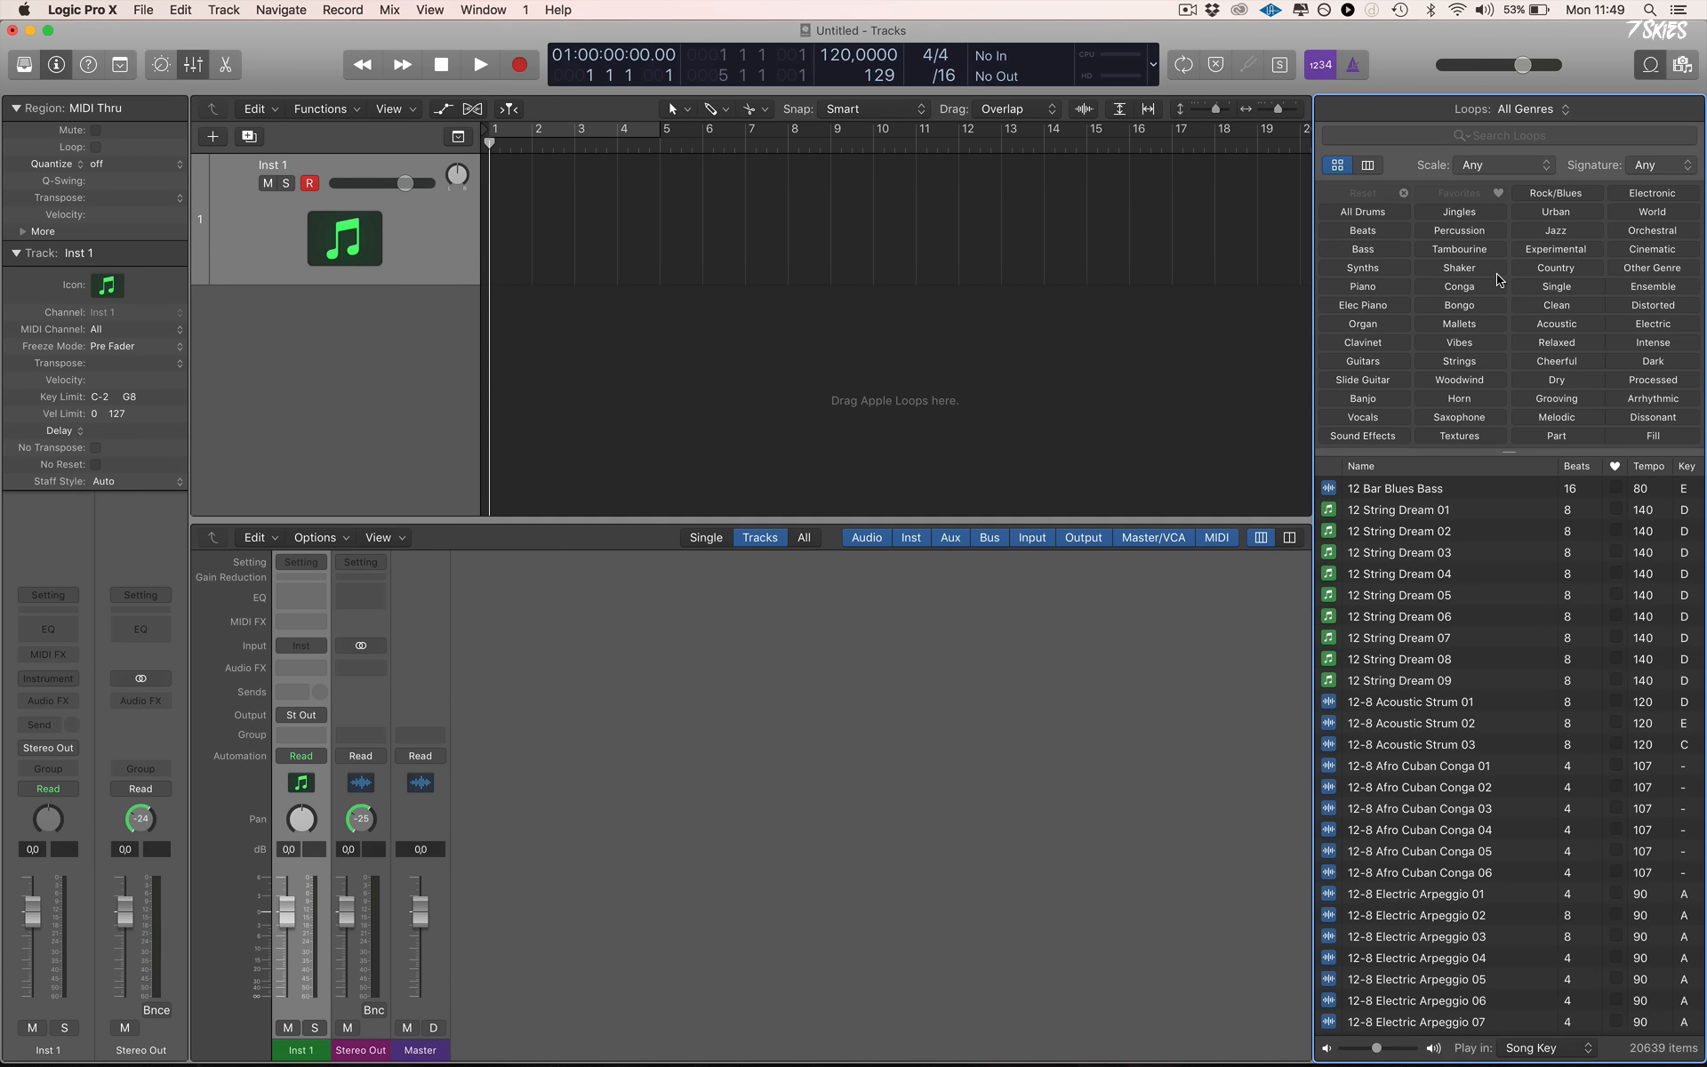
drag(1398, 725, 502, 358)
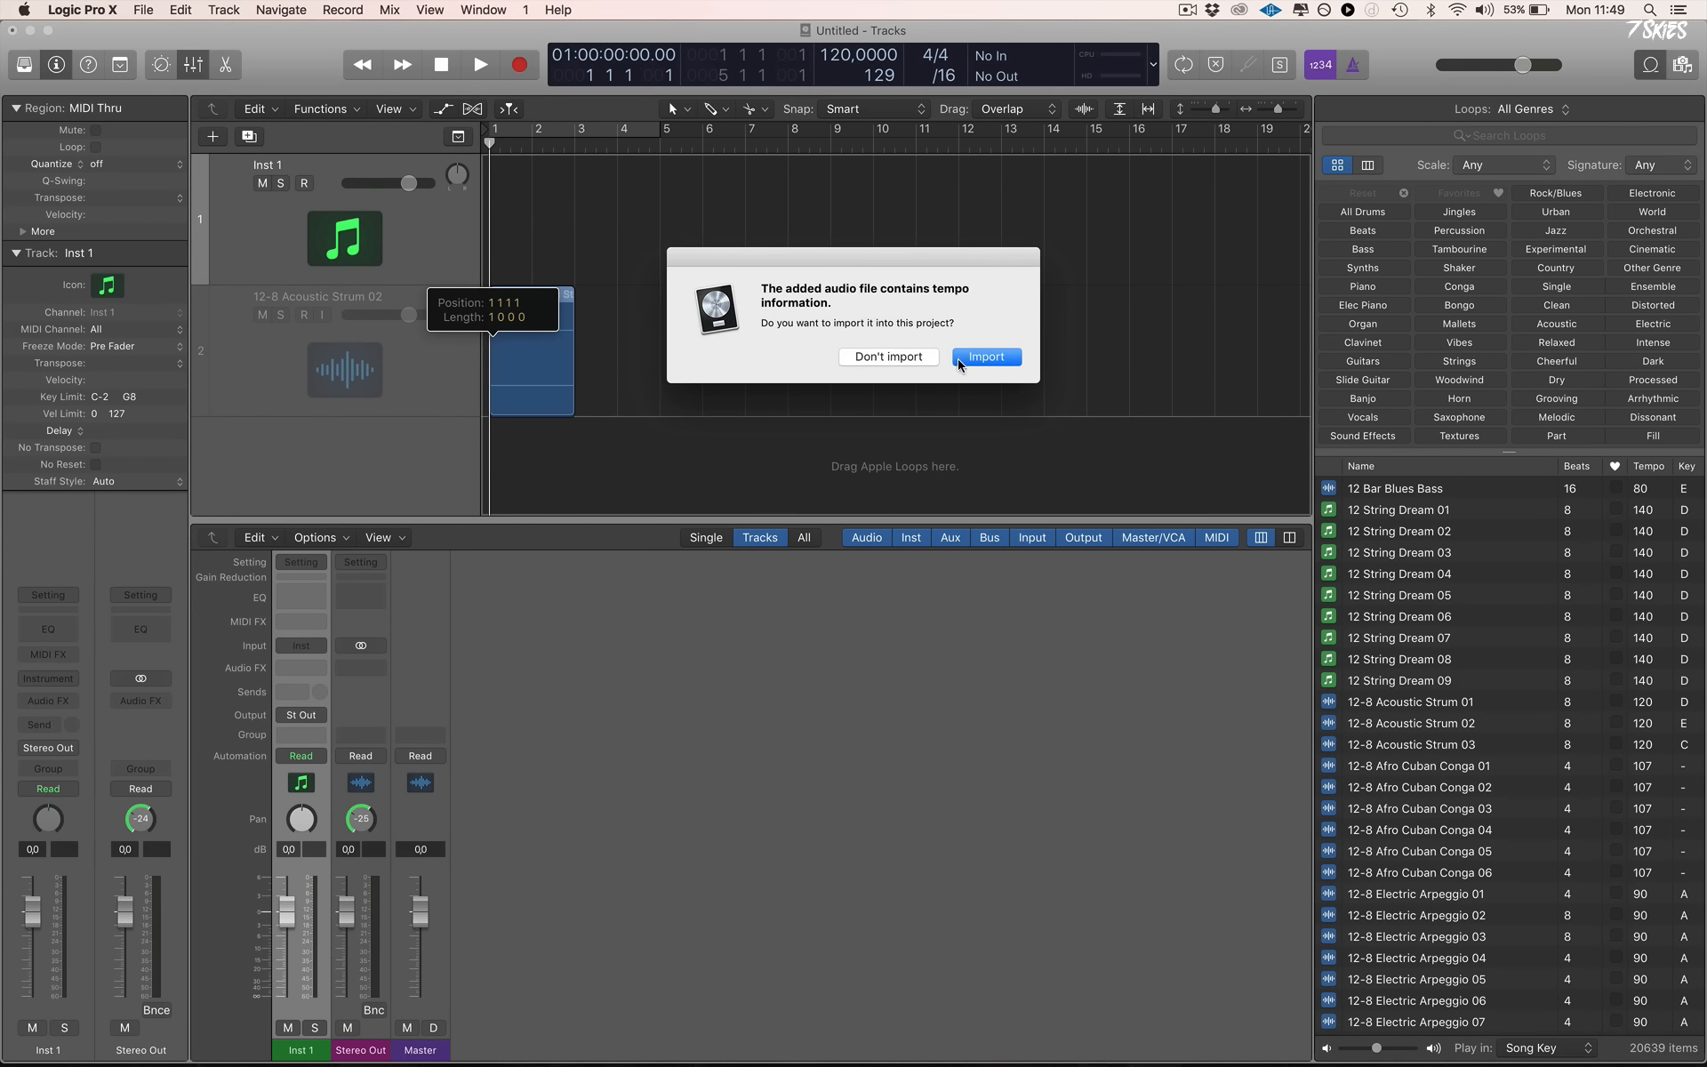
click(885, 357)
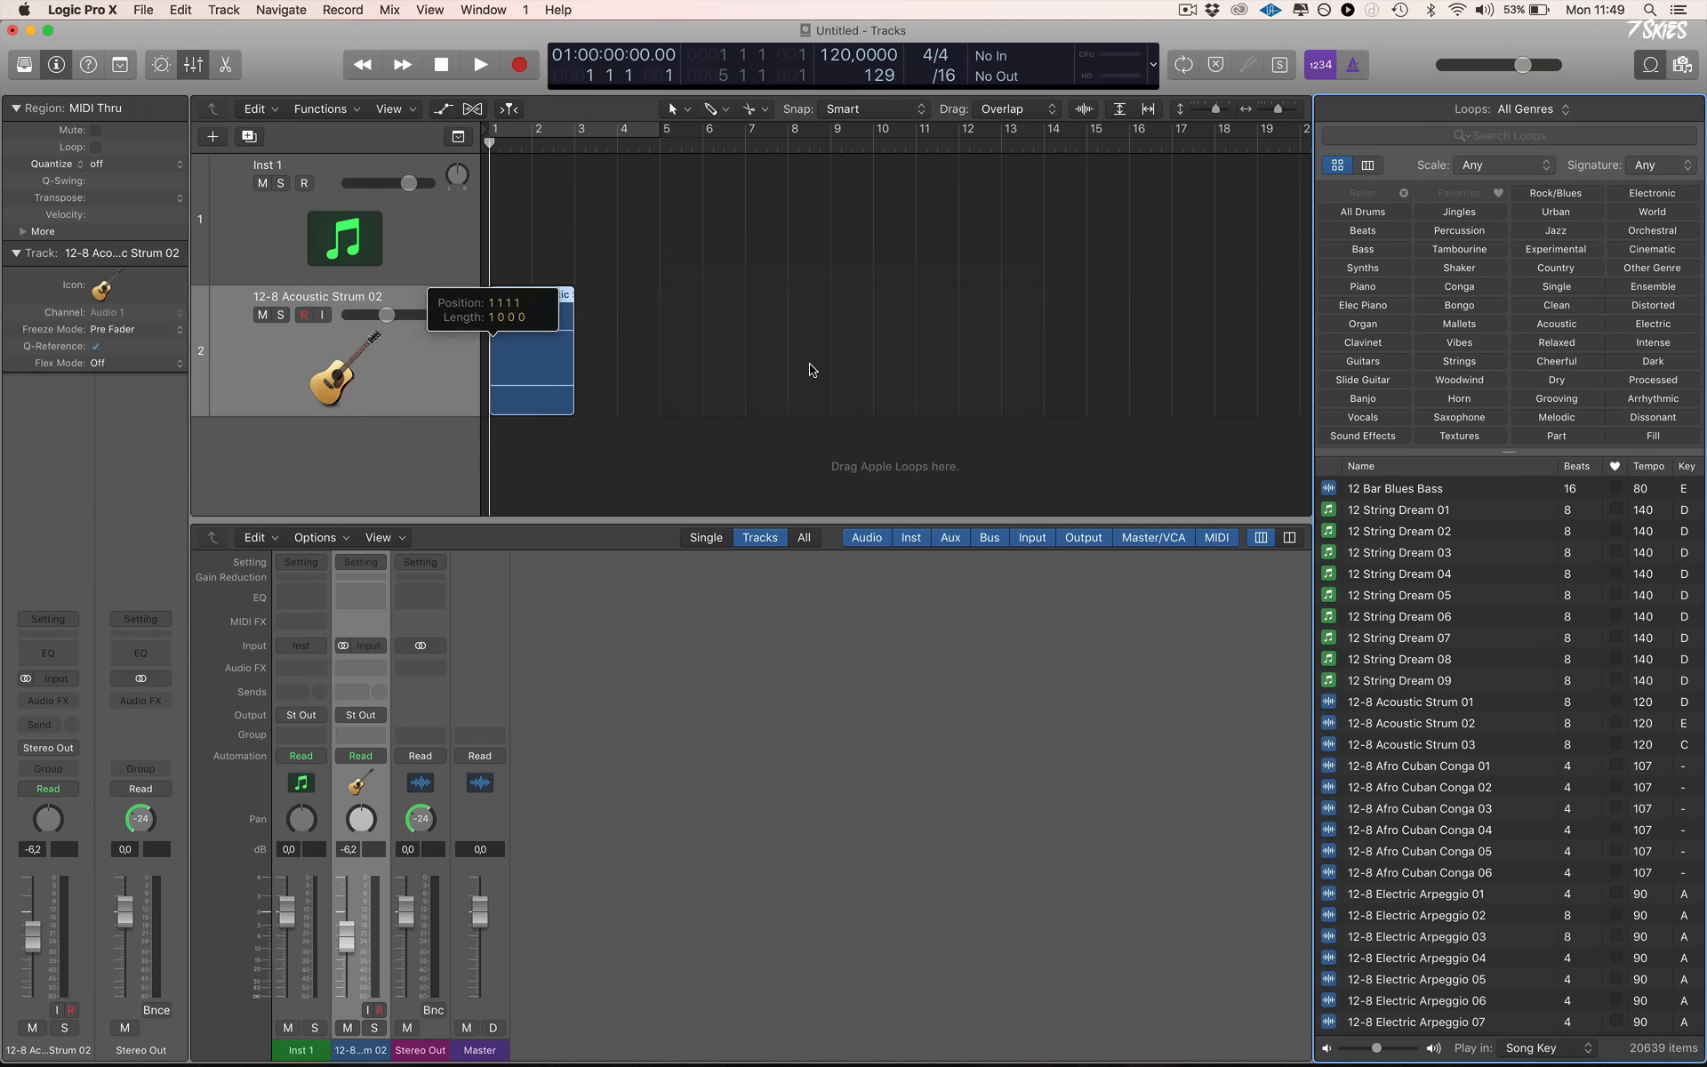
Set the Stereo Out pan to -29 and play the acoustic guitar region to hear the effect
click(424, 822)
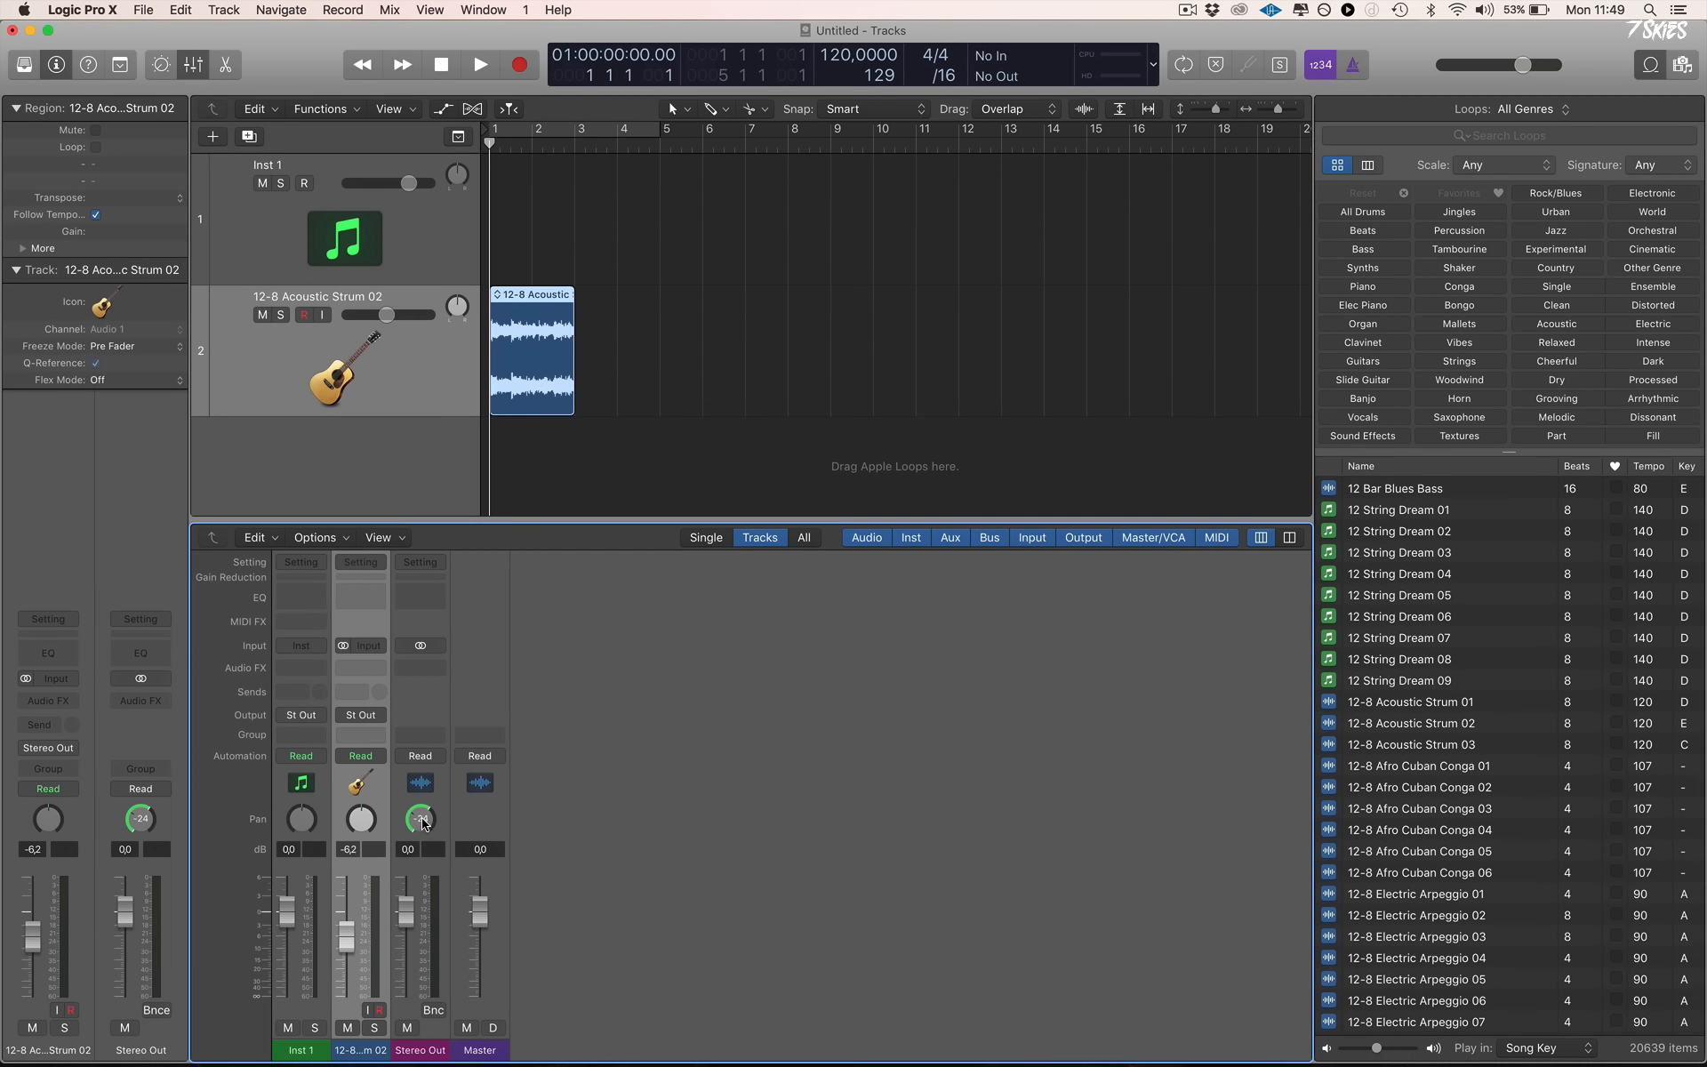
mouse_move(424, 813)
mouse_down()
mouse_move(434, 845)
mouse_move(420, 817)
mouse_up()
key(space)
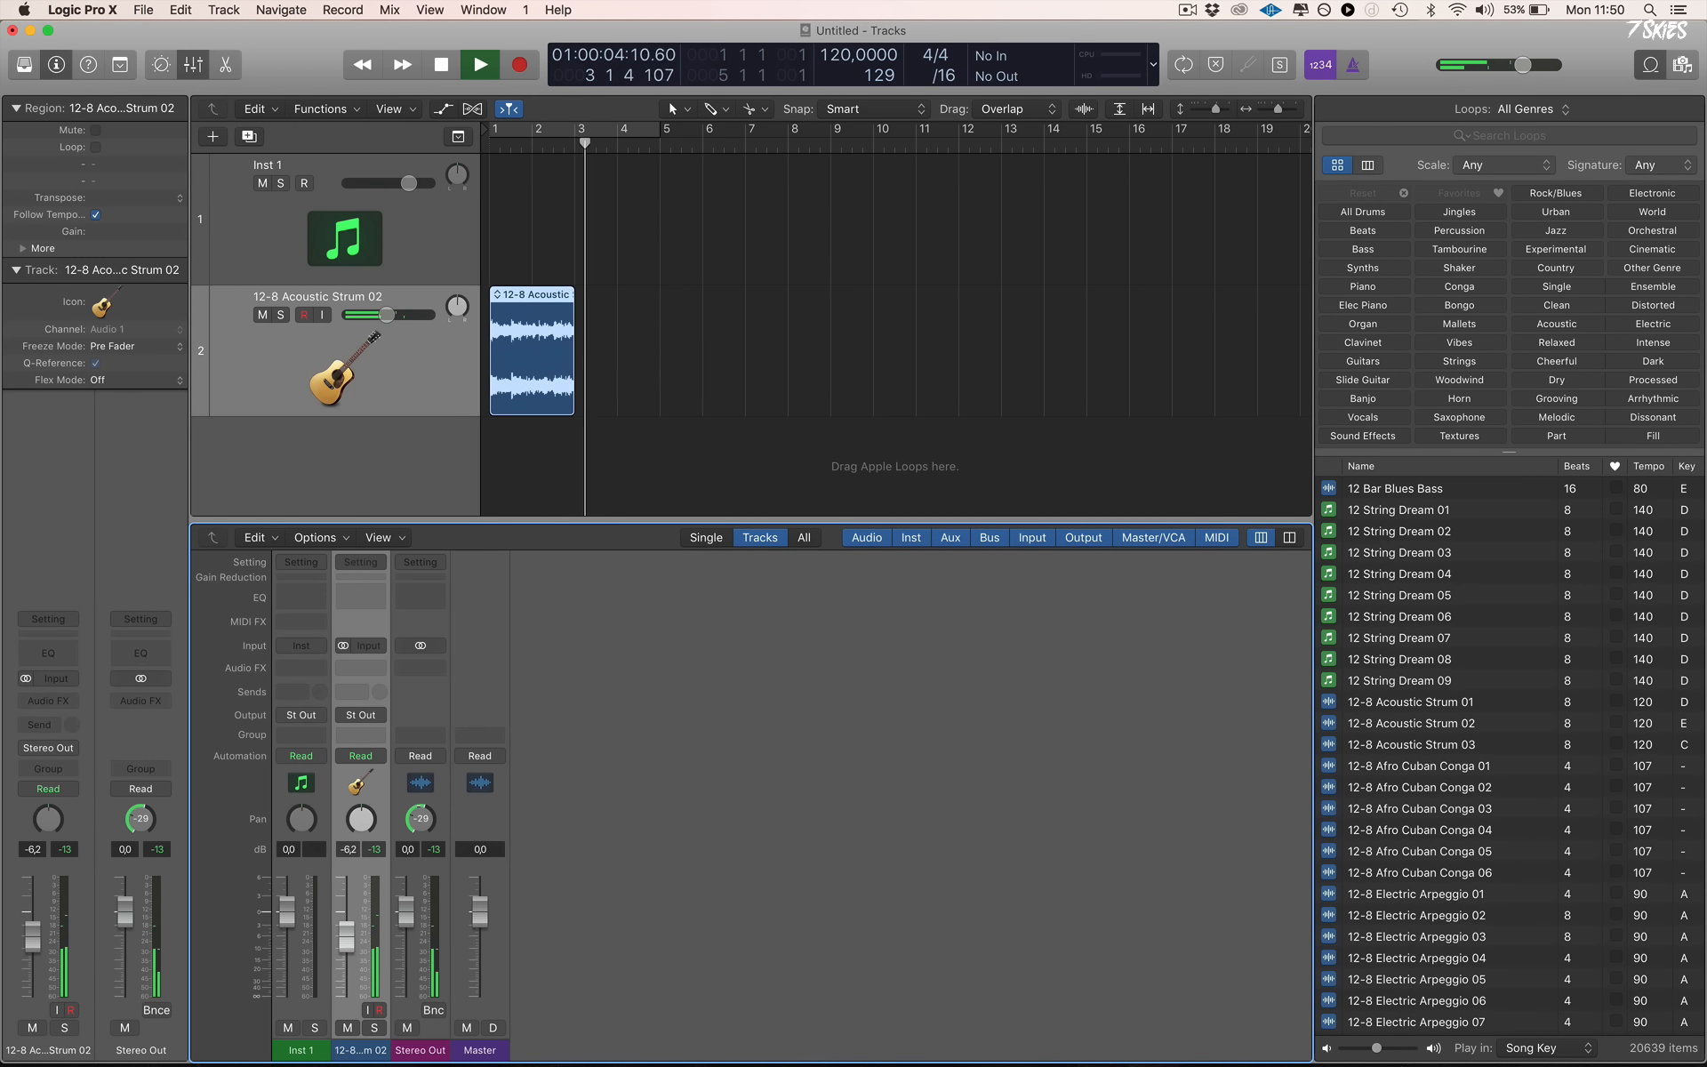
key(space)
Turn on looping for the 12-8 Acoustic Strum 02 region and start playback
click(557, 347)
key(l)
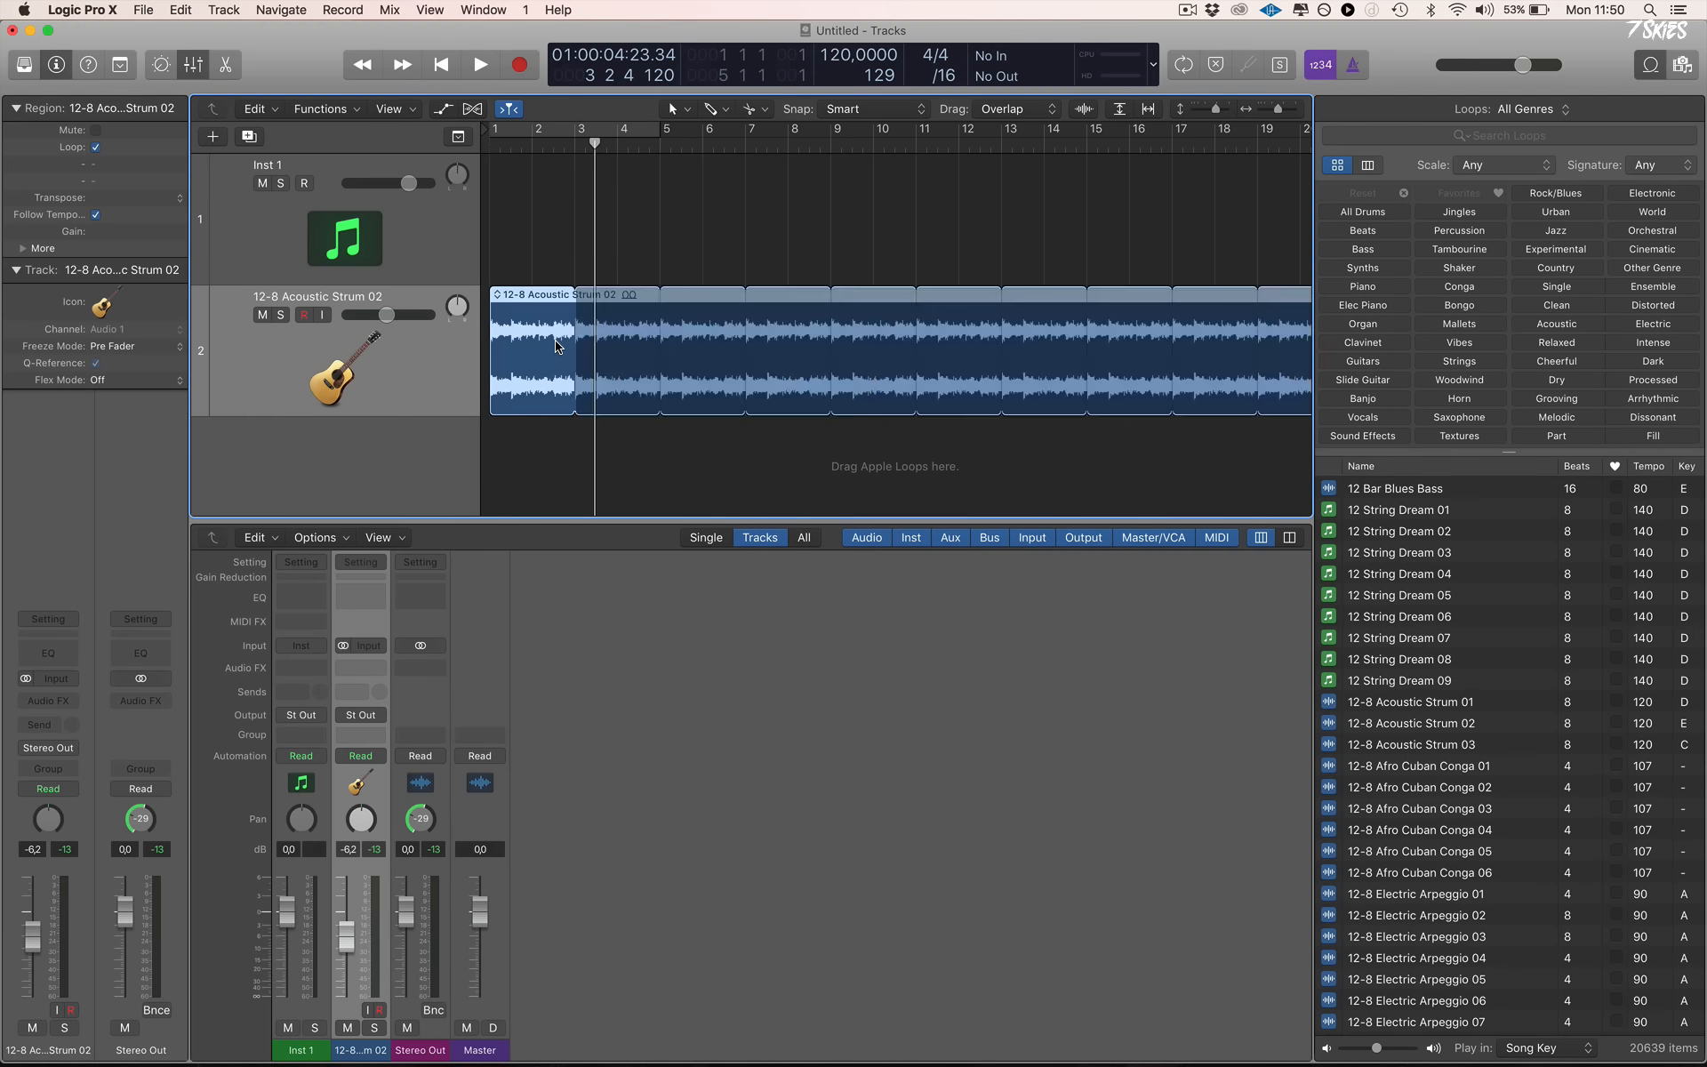
key(l)
key(l)
key(space)
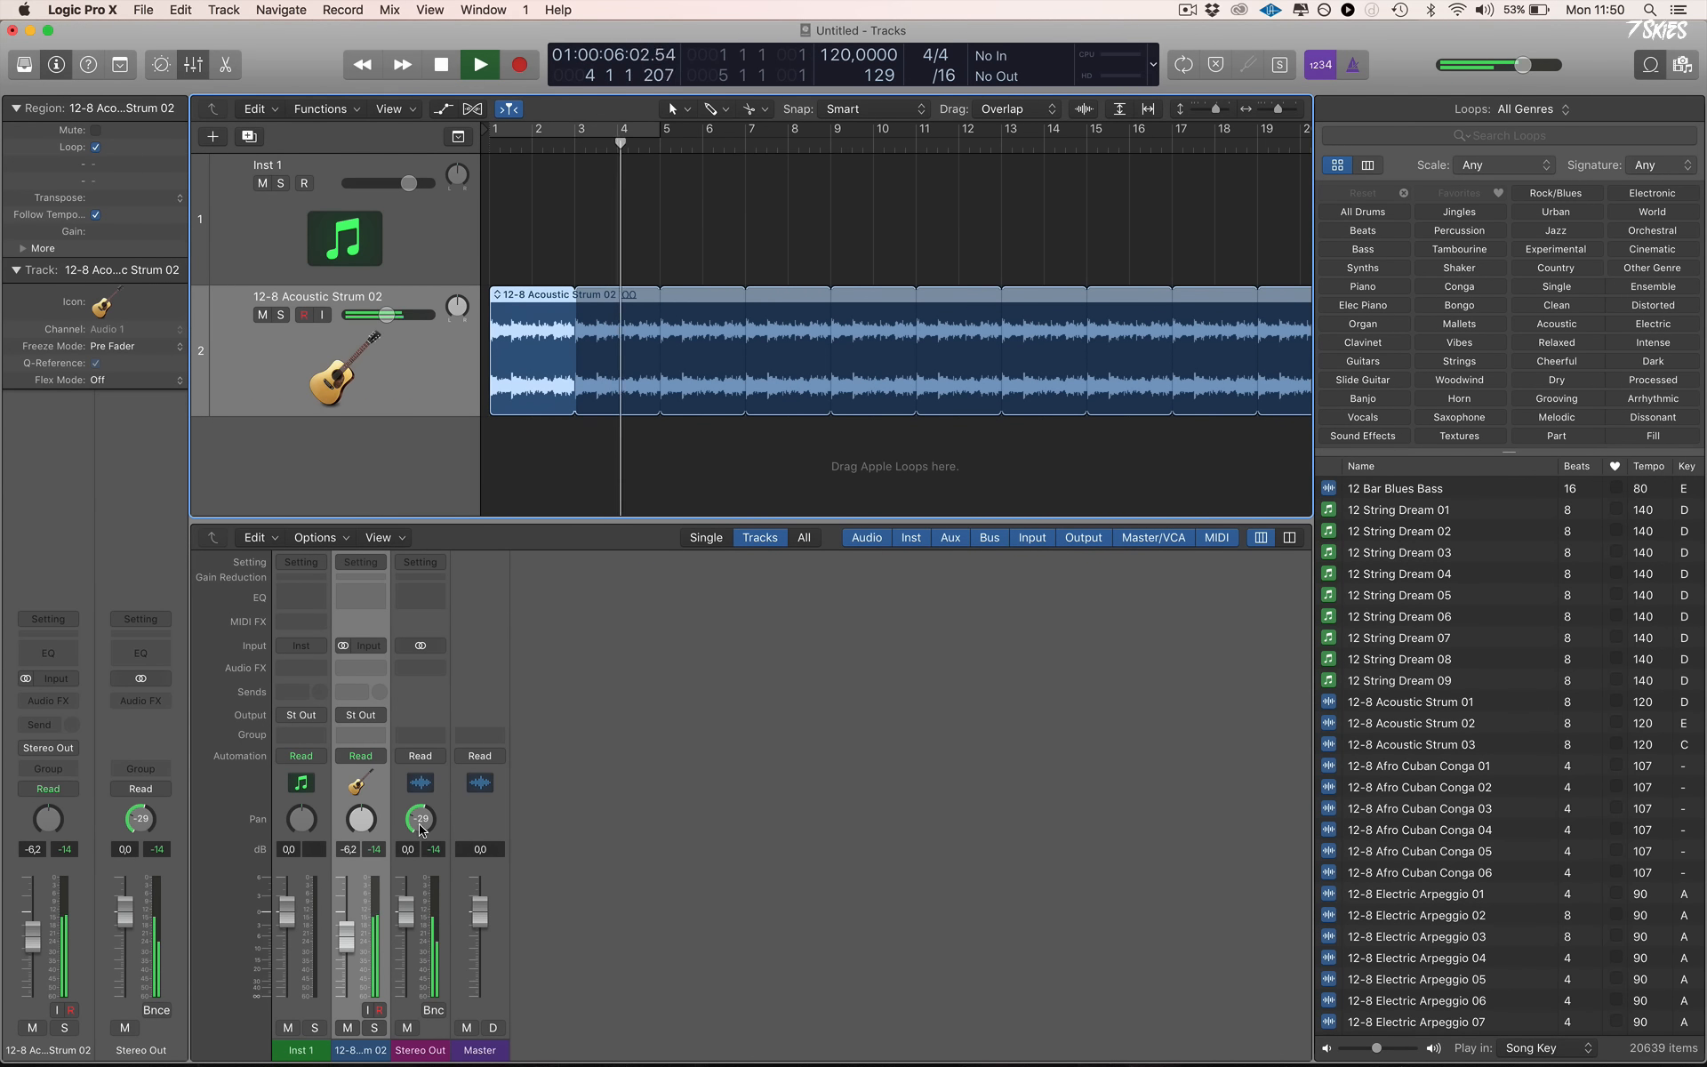
Vary the Stereo Out pan during playback, ending at +33, and stop playback
mouse_move(419, 819)
mouse_down()
mouse_move(420, 833)
mouse_move(419, 817)
mouse_up()
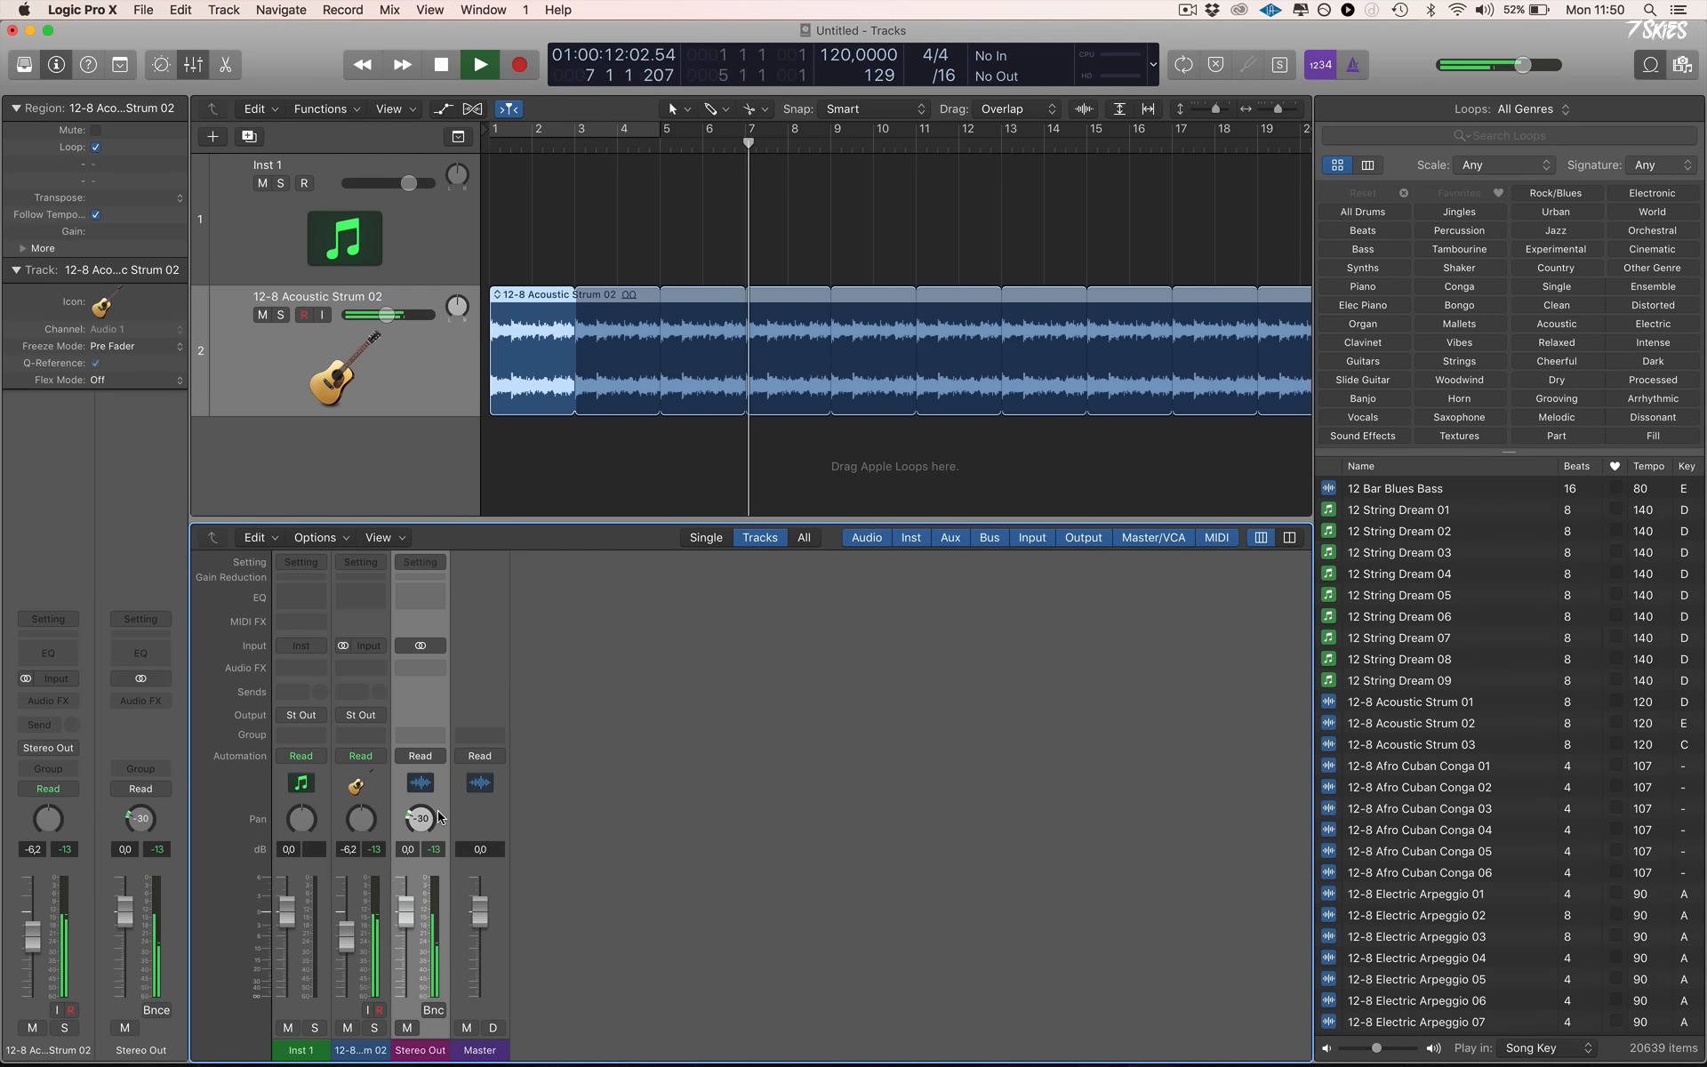
drag(420, 815, 435, 709)
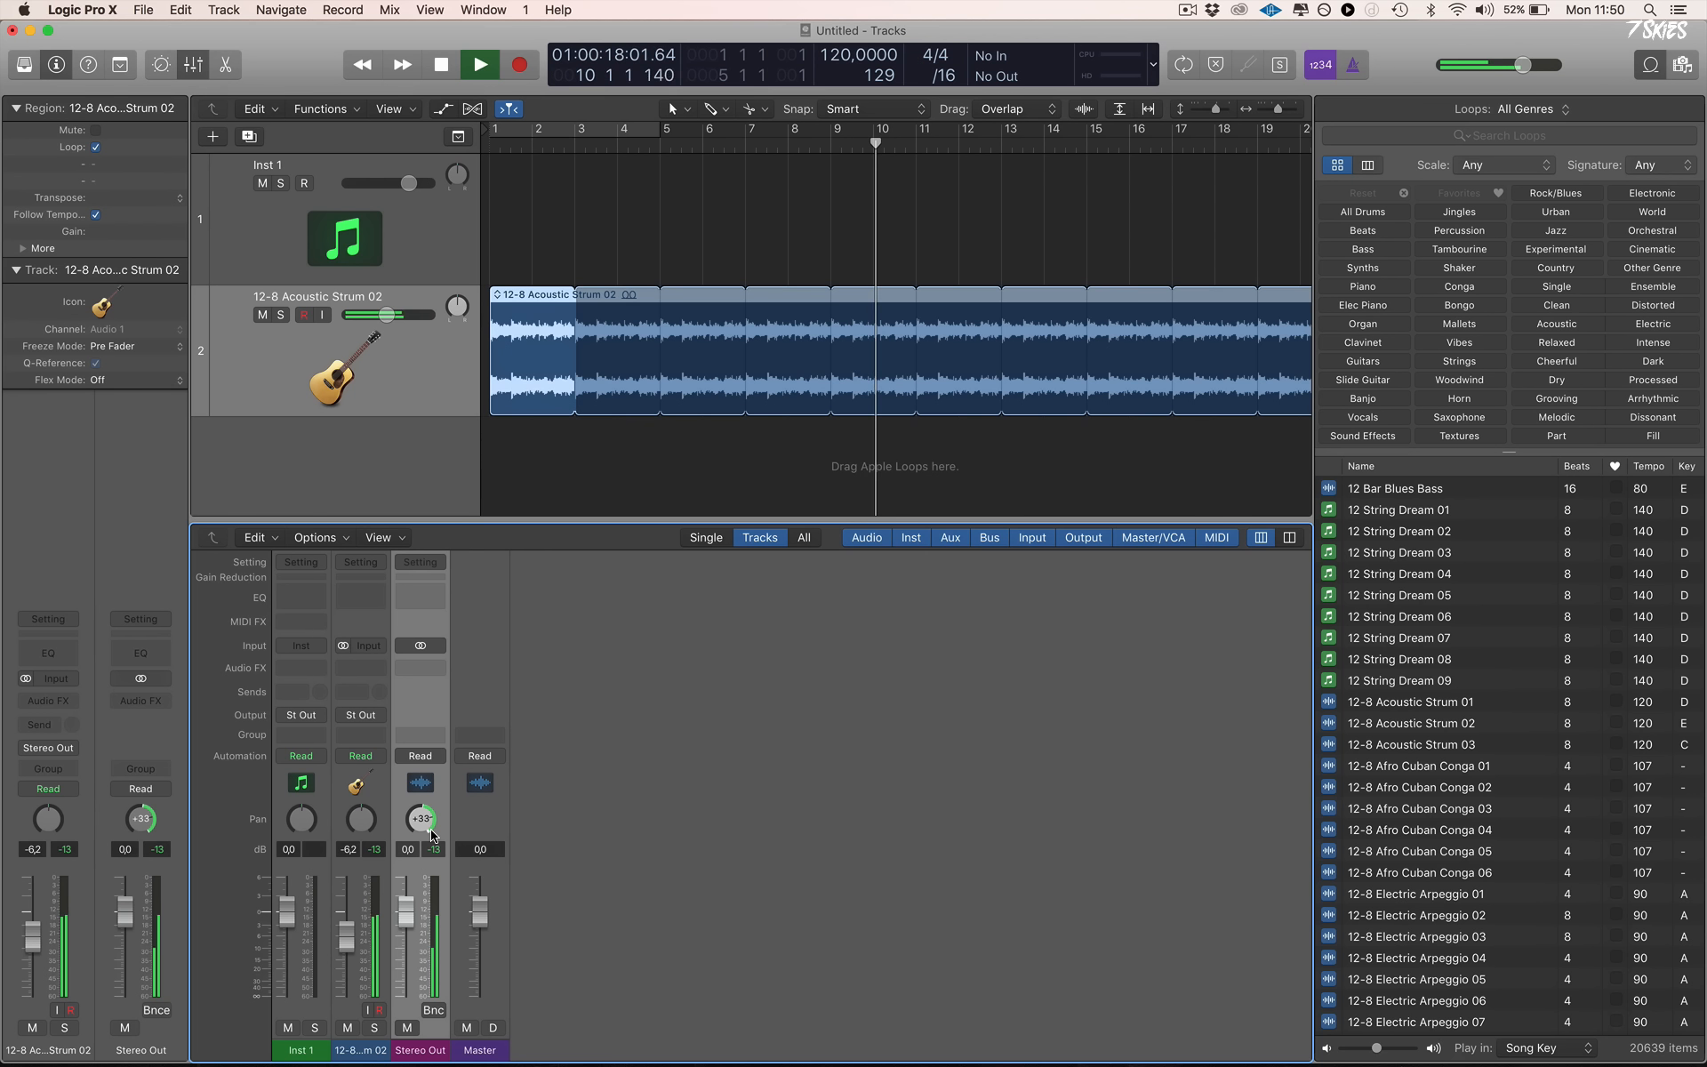
key(space)
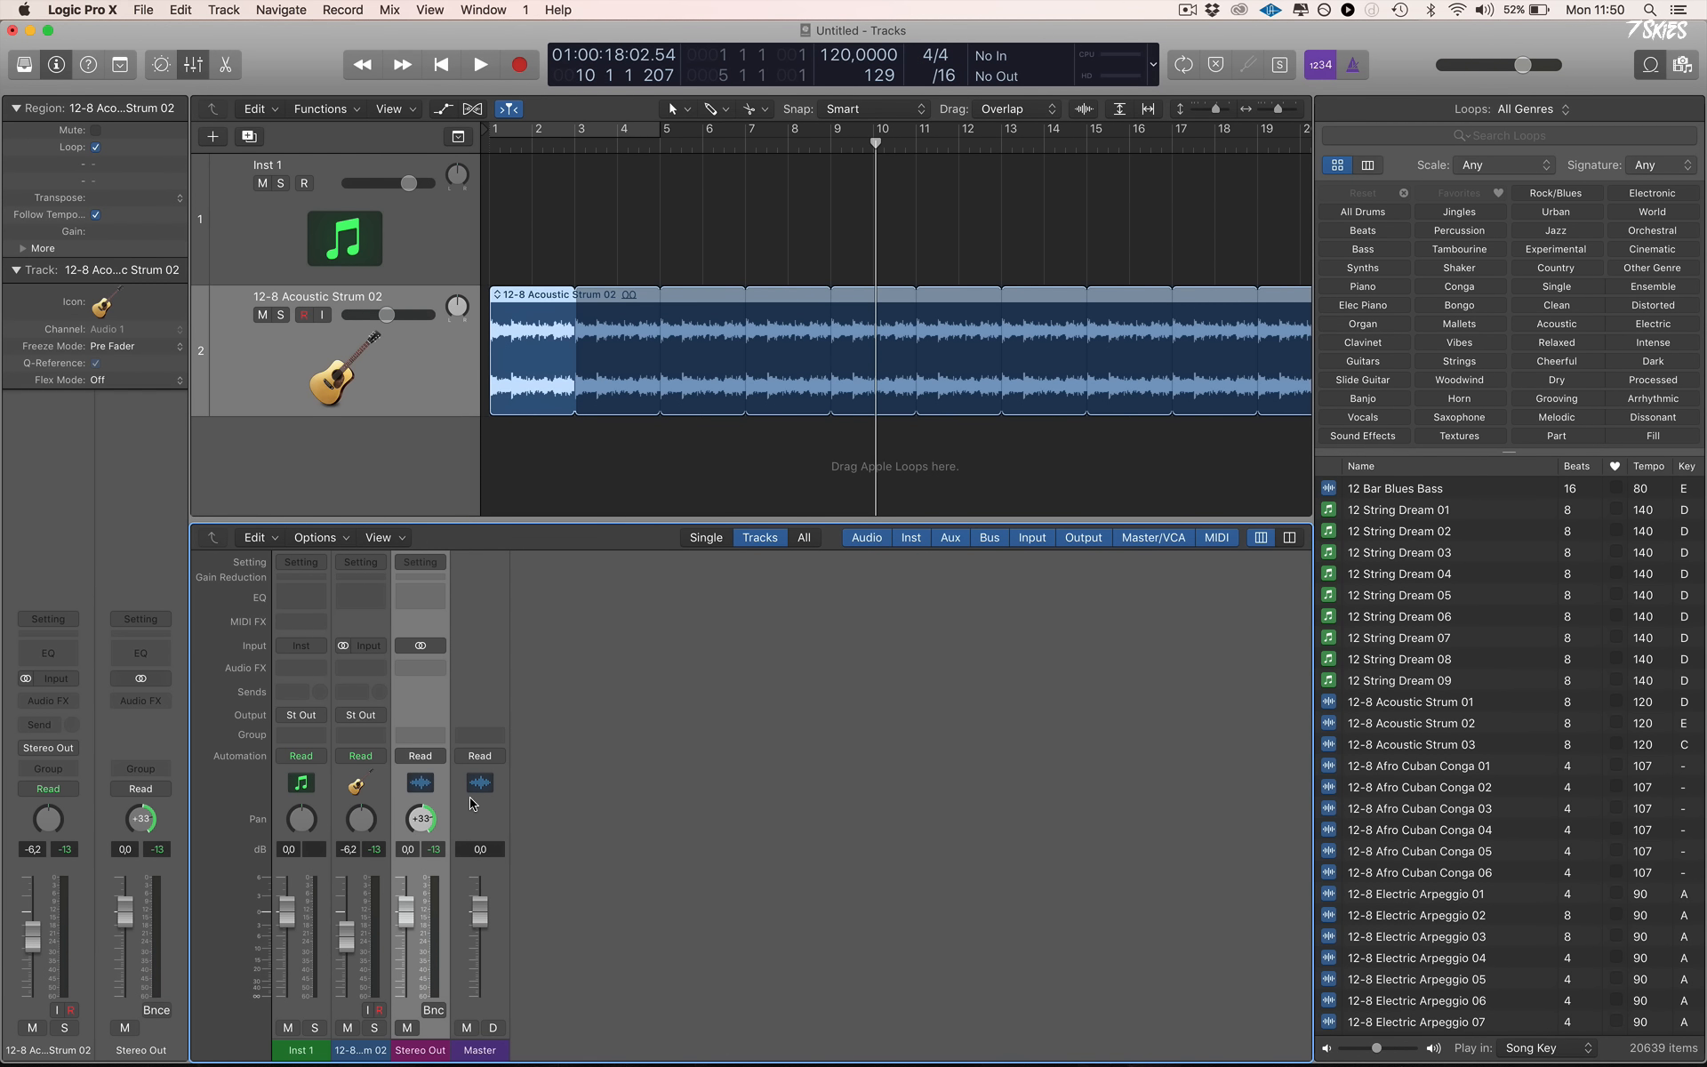
Reset the Stereo Out stereo pan to its centered default and repeatedly swap its left and right channels
alt+click(422, 819)
super+click(434, 817)
super+click(433, 822)
super+click(437, 821)
super+click(437, 822)
super+click(429, 822)
super+click(428, 821)
super+click(429, 821)
double_click(420, 819)
key(Return)
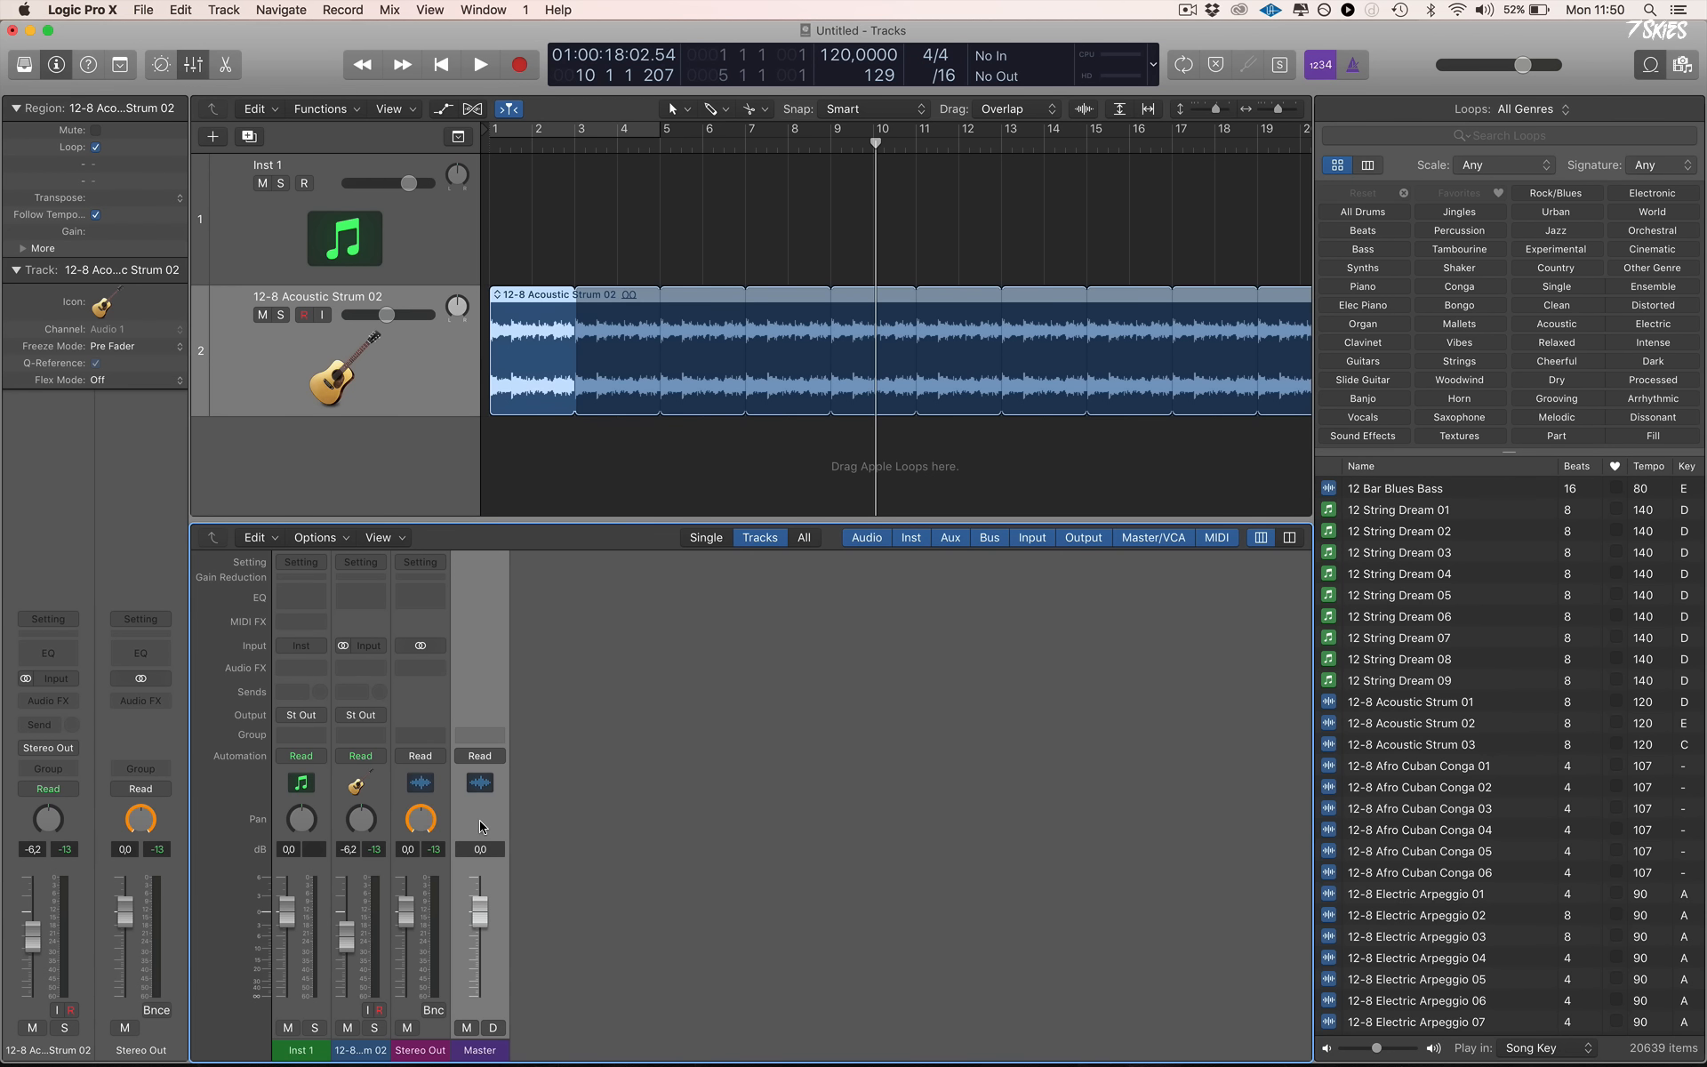
Switch the Stereo Out pan mode to Binaural Pan and turn on the cycle area over bars 1 to 5
right_click(417, 825)
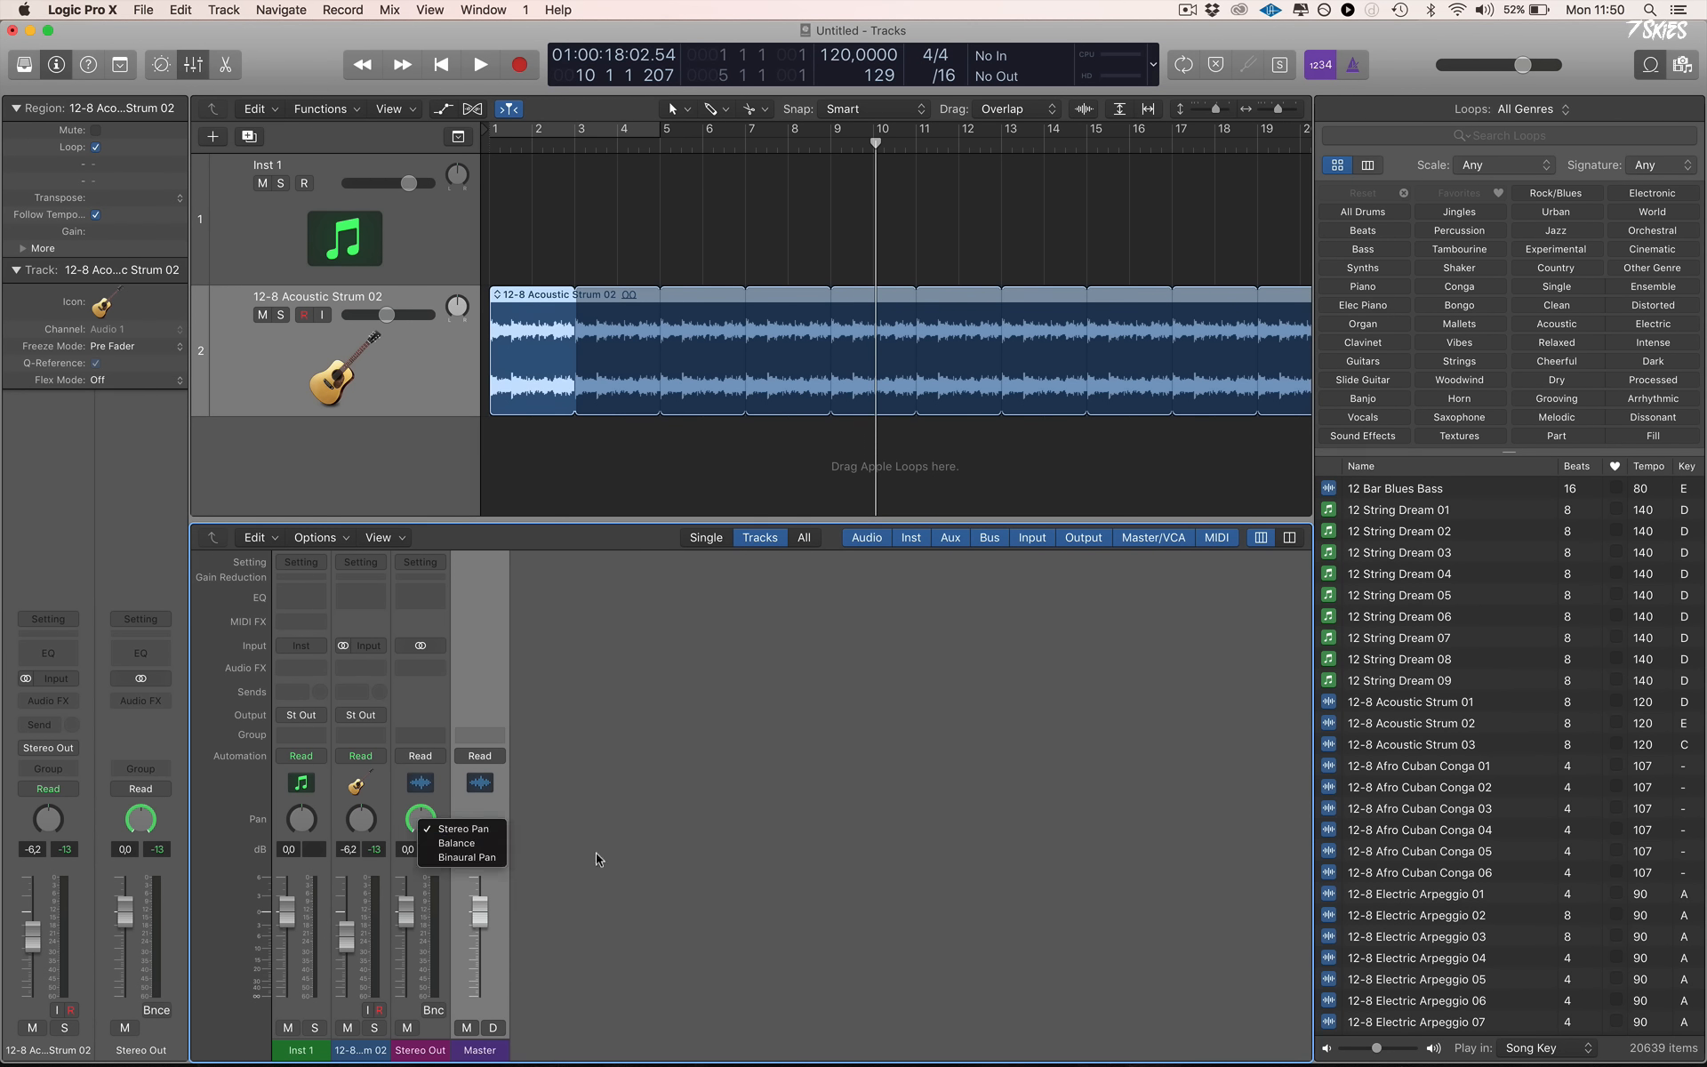
click(486, 859)
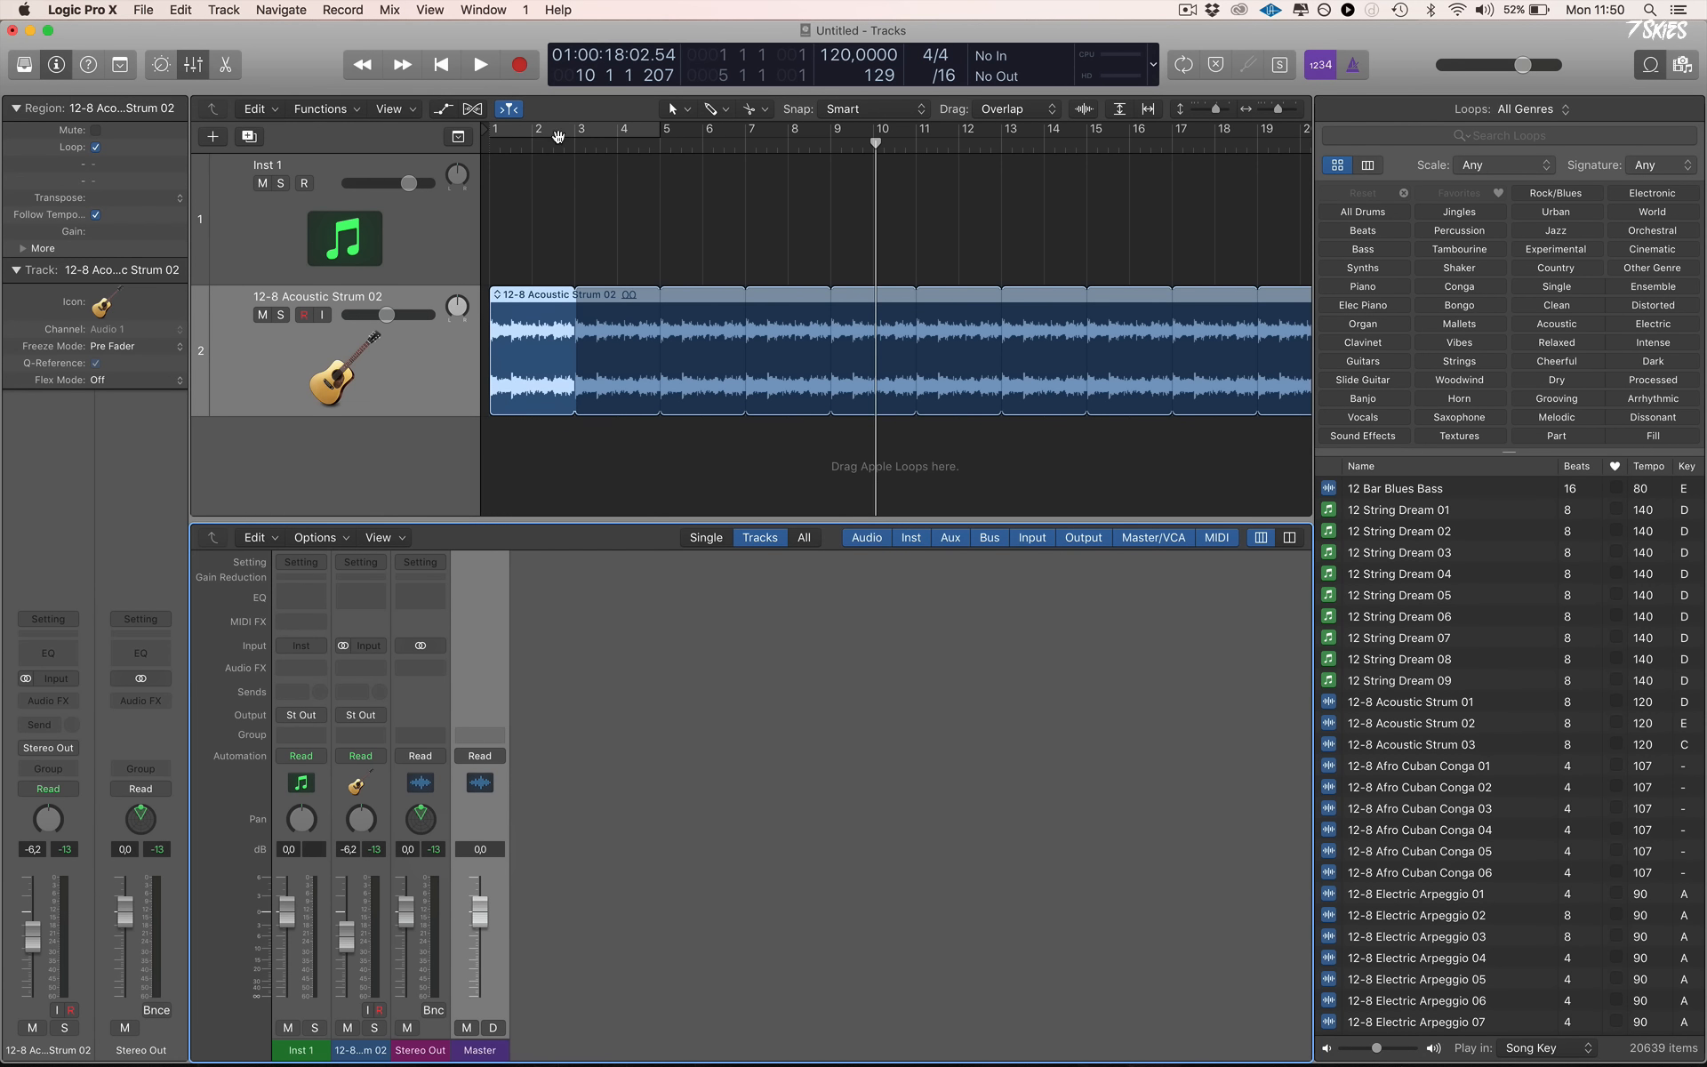
click(562, 133)
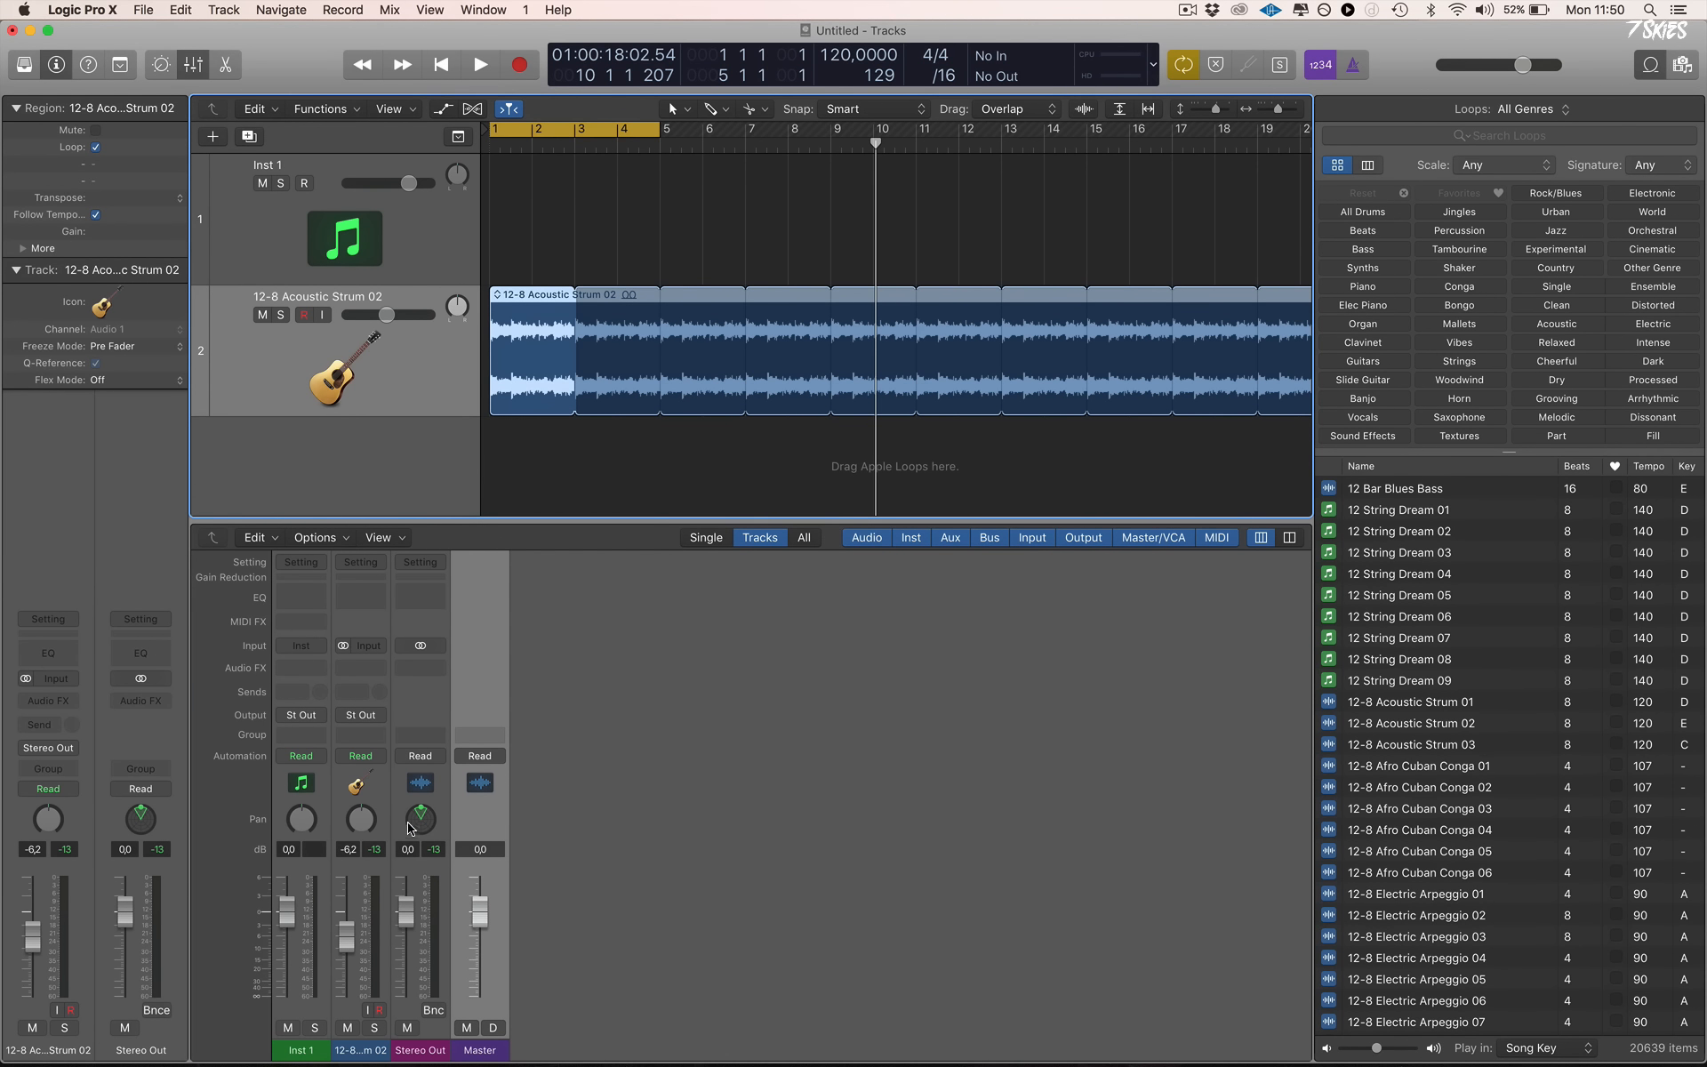
Rotate the Stereo Out binaural panner to different positions and play the cycled guitar loop to hear the result
drag(424, 814, 423, 795)
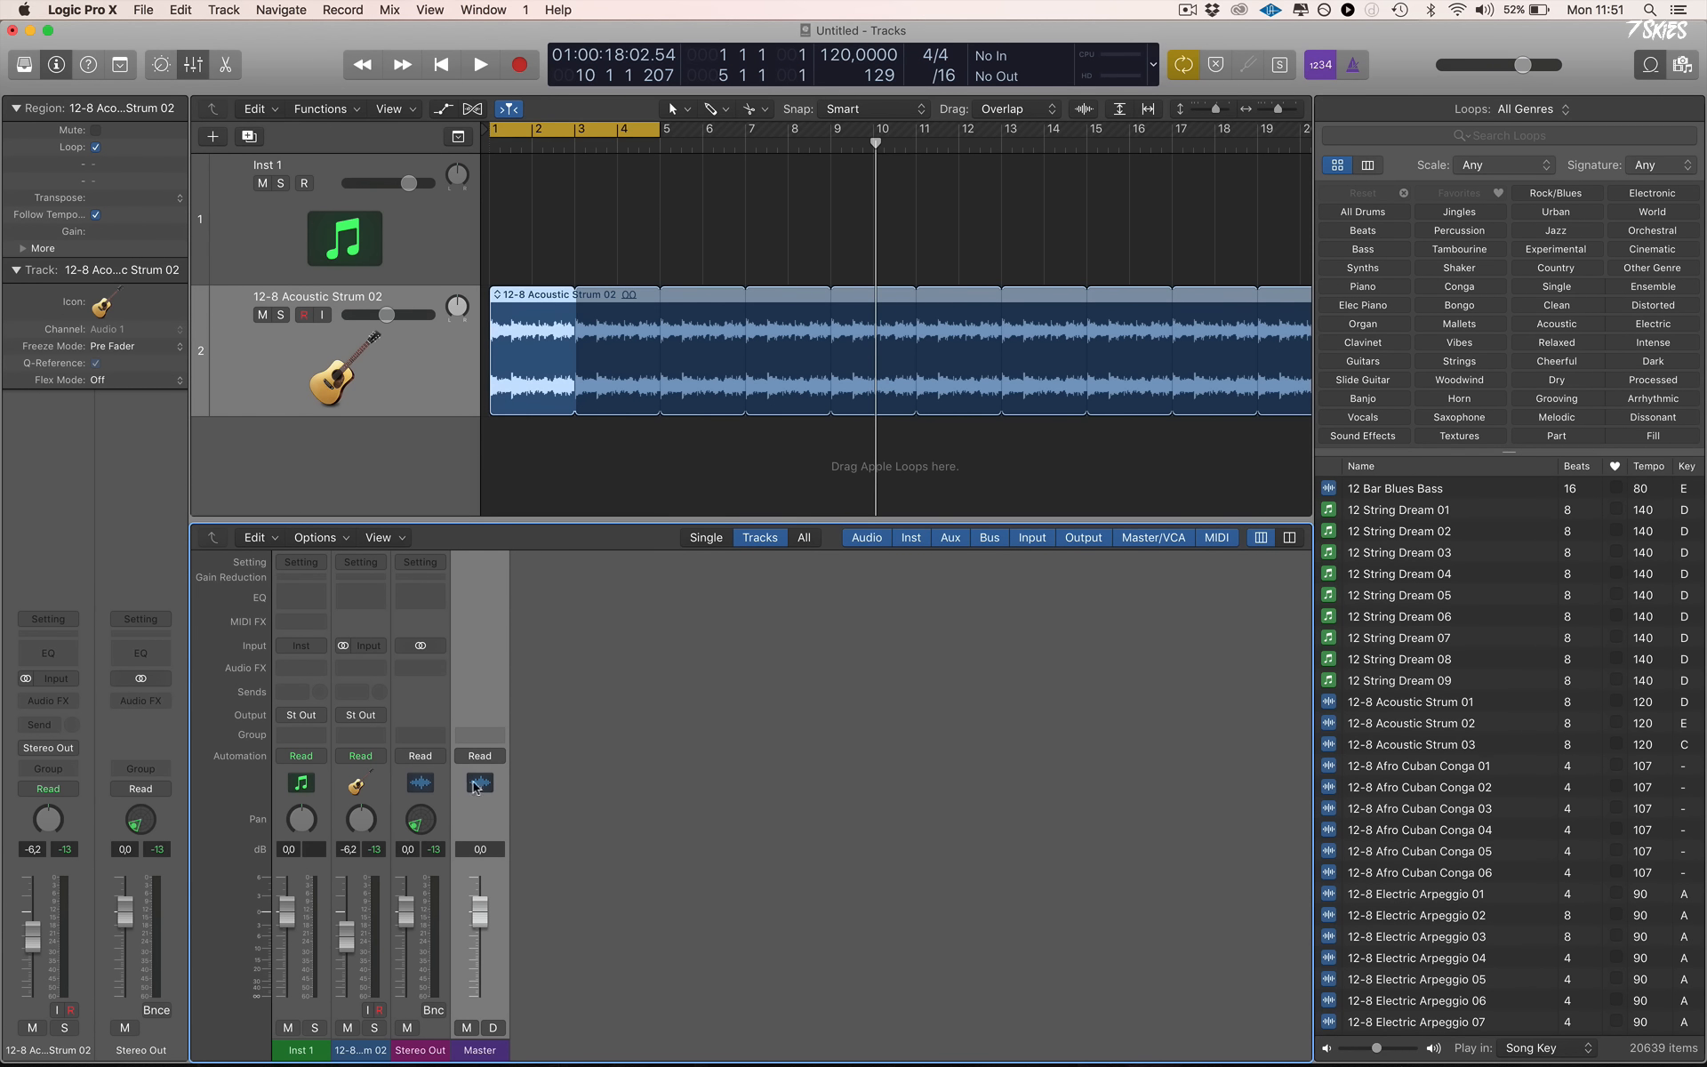
key(space)
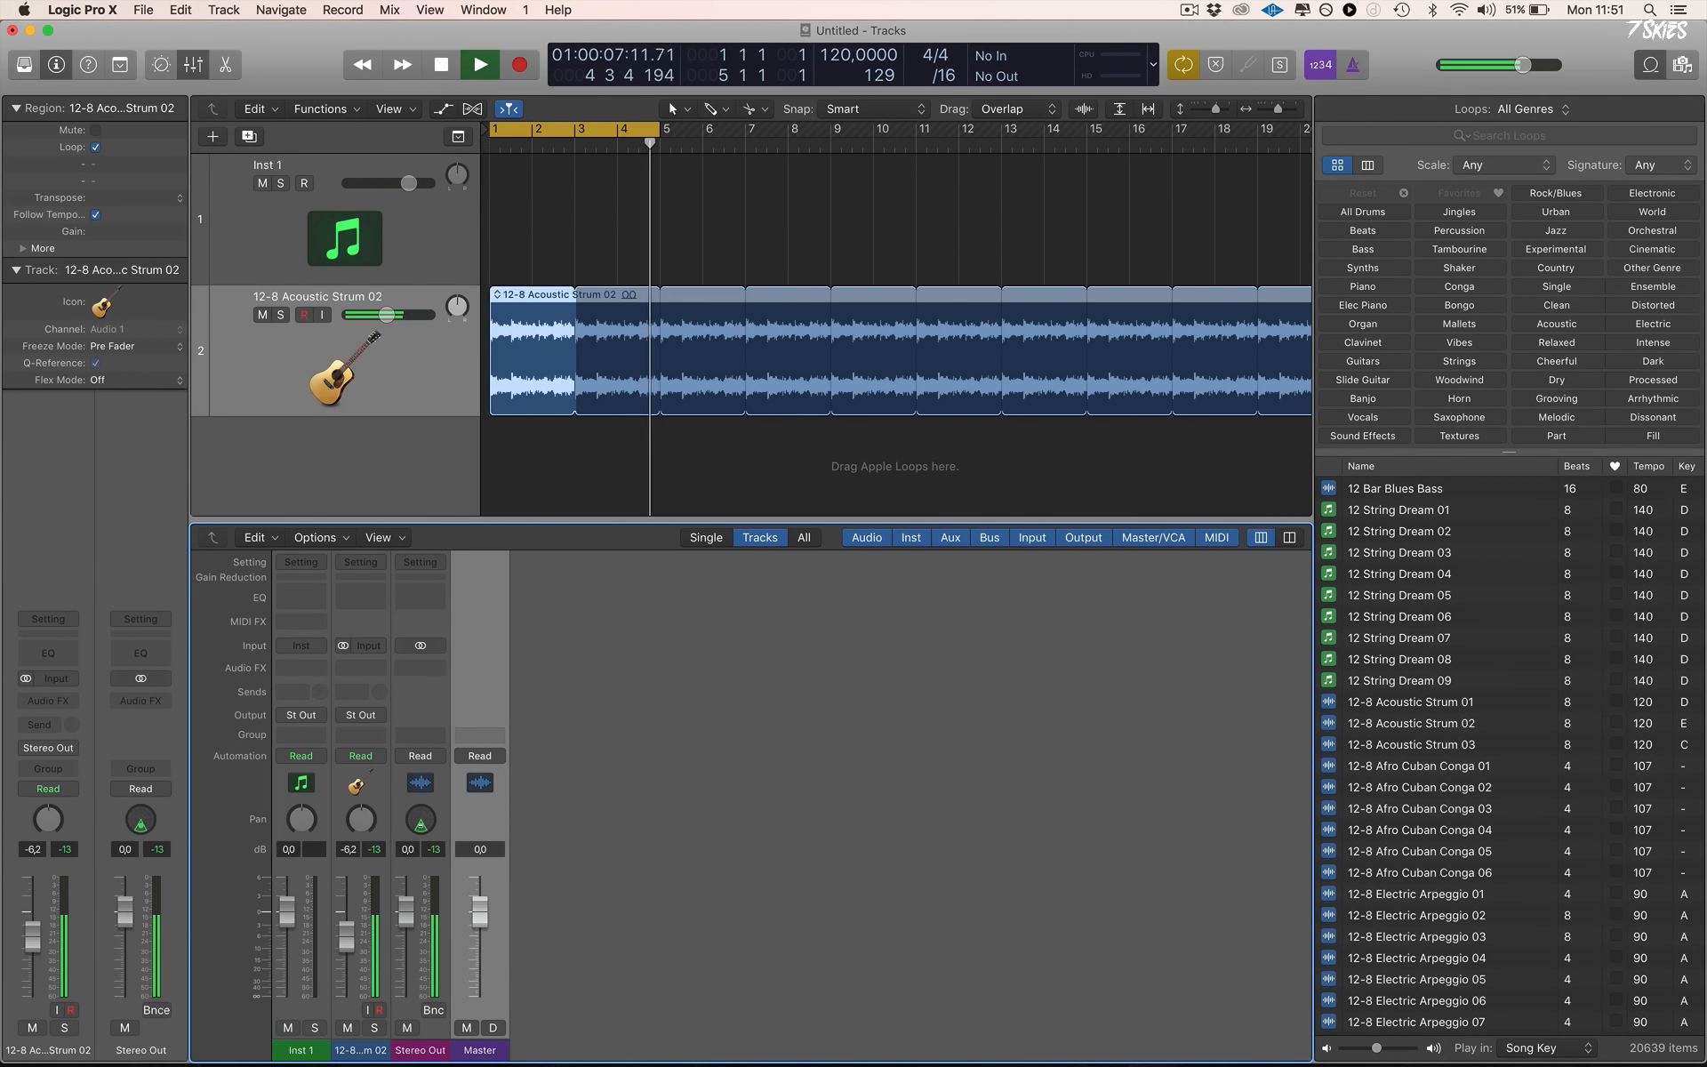
key(space)
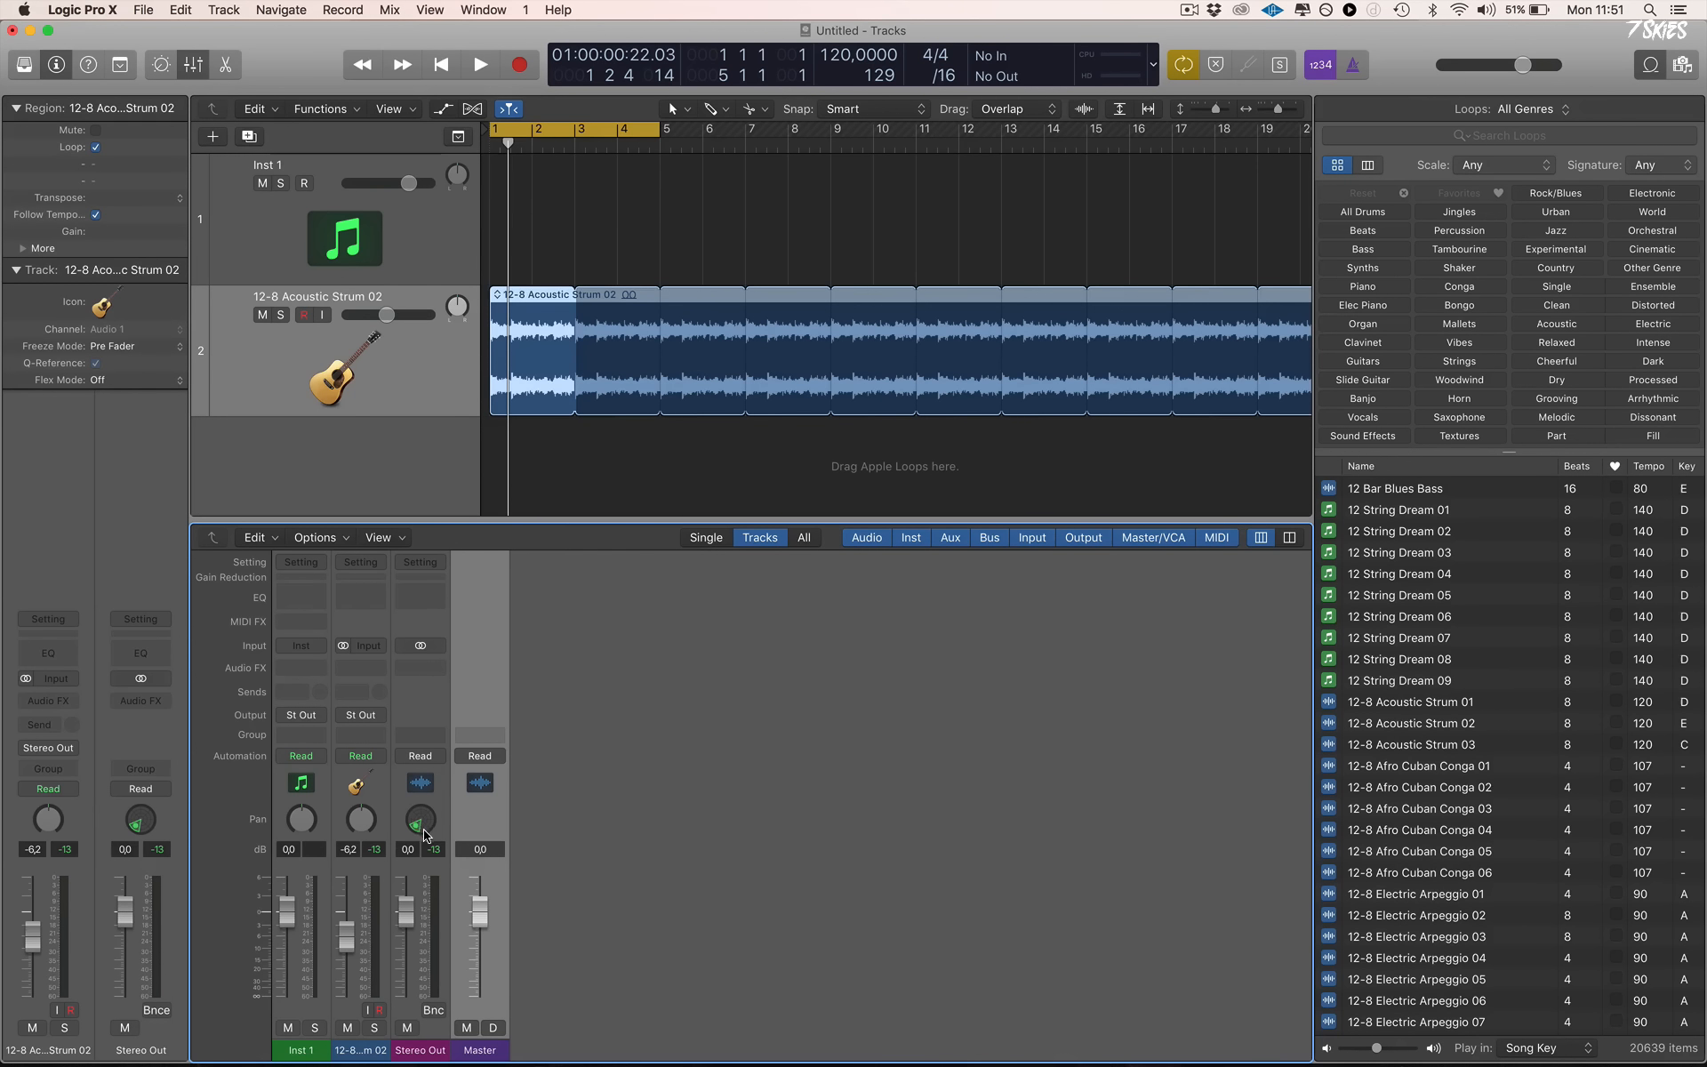
mouse_move(416, 830)
mouse_down()
mouse_move(417, 852)
mouse_move(416, 801)
mouse_move(416, 849)
mouse_up()
Check the Stereo Out pan mode options without changing them, and rotate the binaural panner toward the rear left
right_click(424, 824)
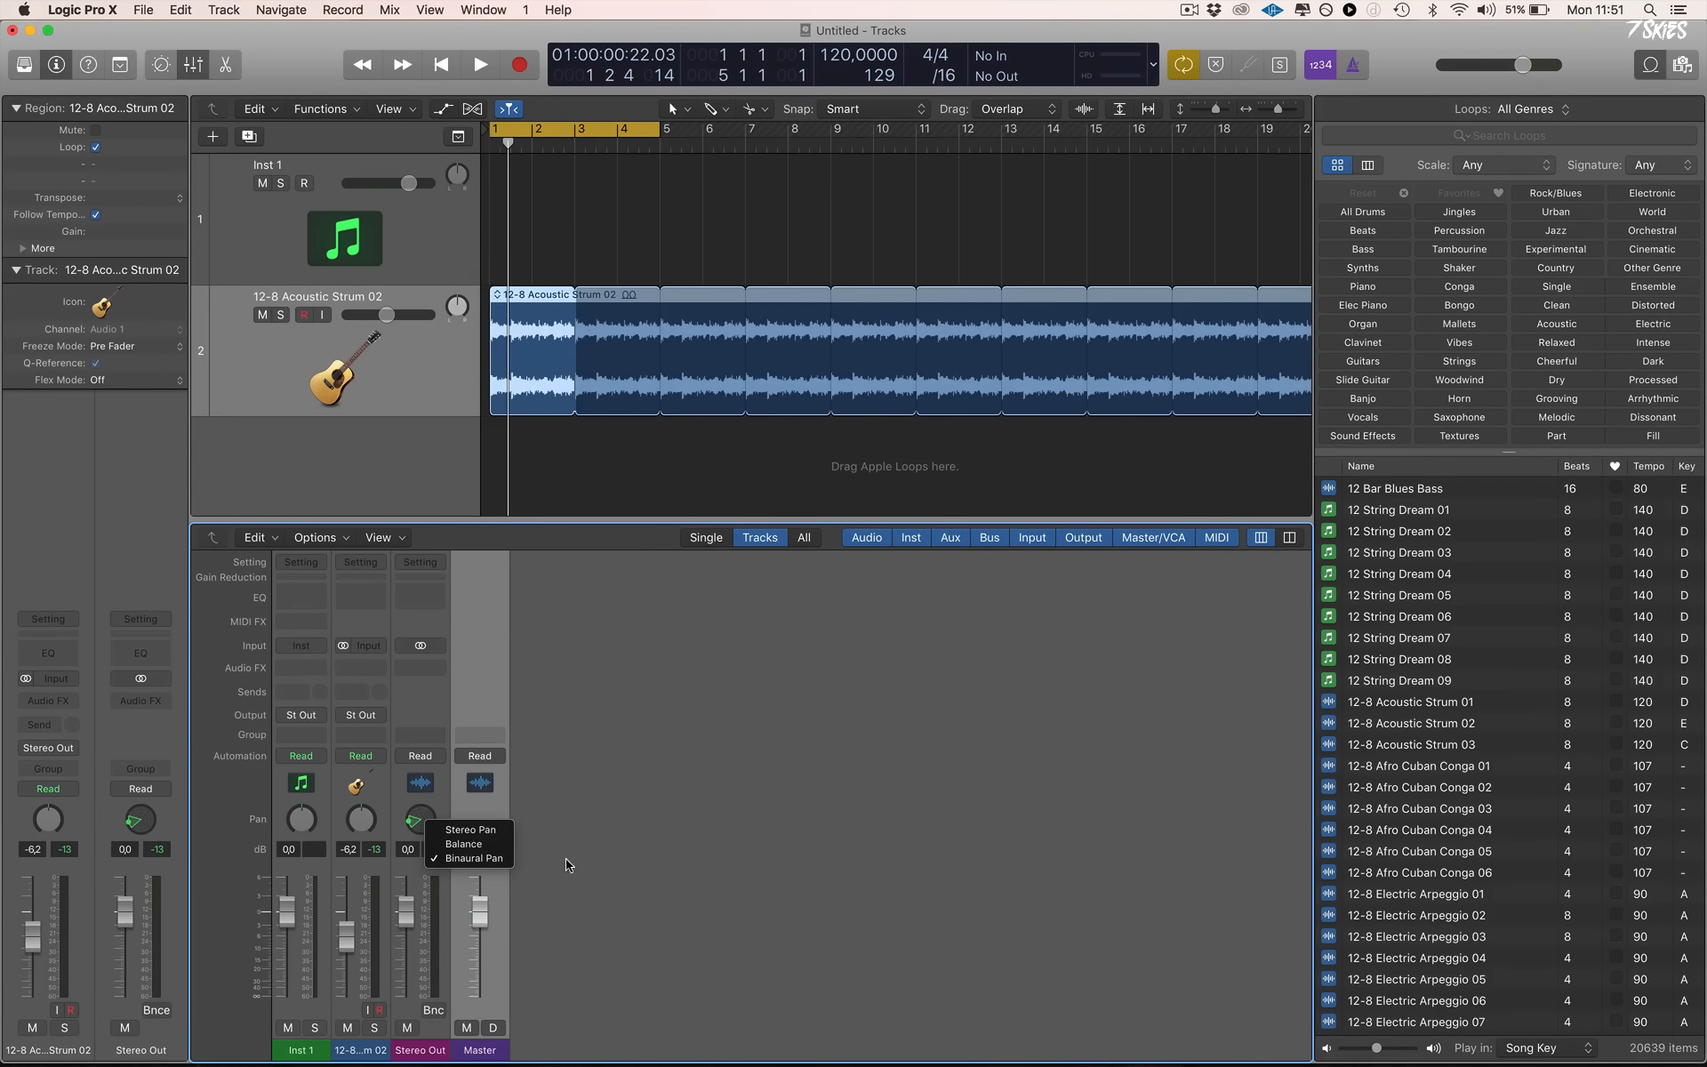
click(605, 897)
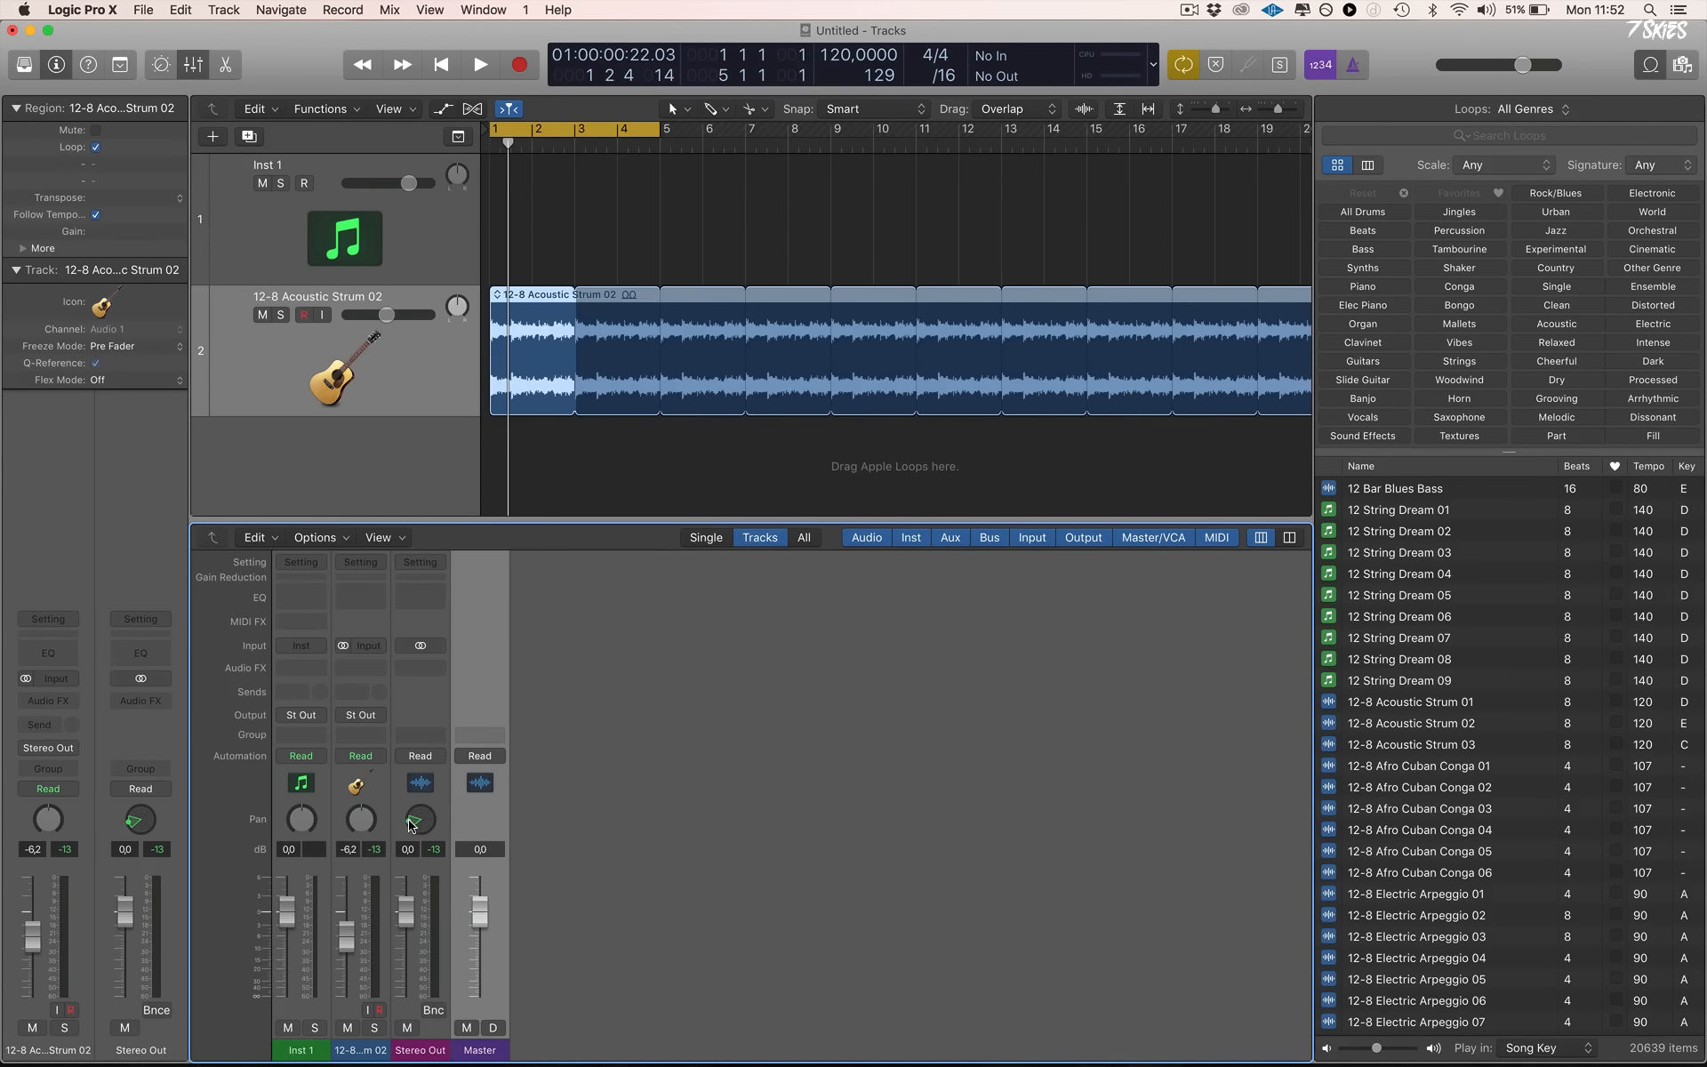
drag(409, 822, 414, 825)
Hide the Apple Loops browser and reduce the Mixer's height, leaving no channel strip selected
click(1688, 70)
click(1688, 70)
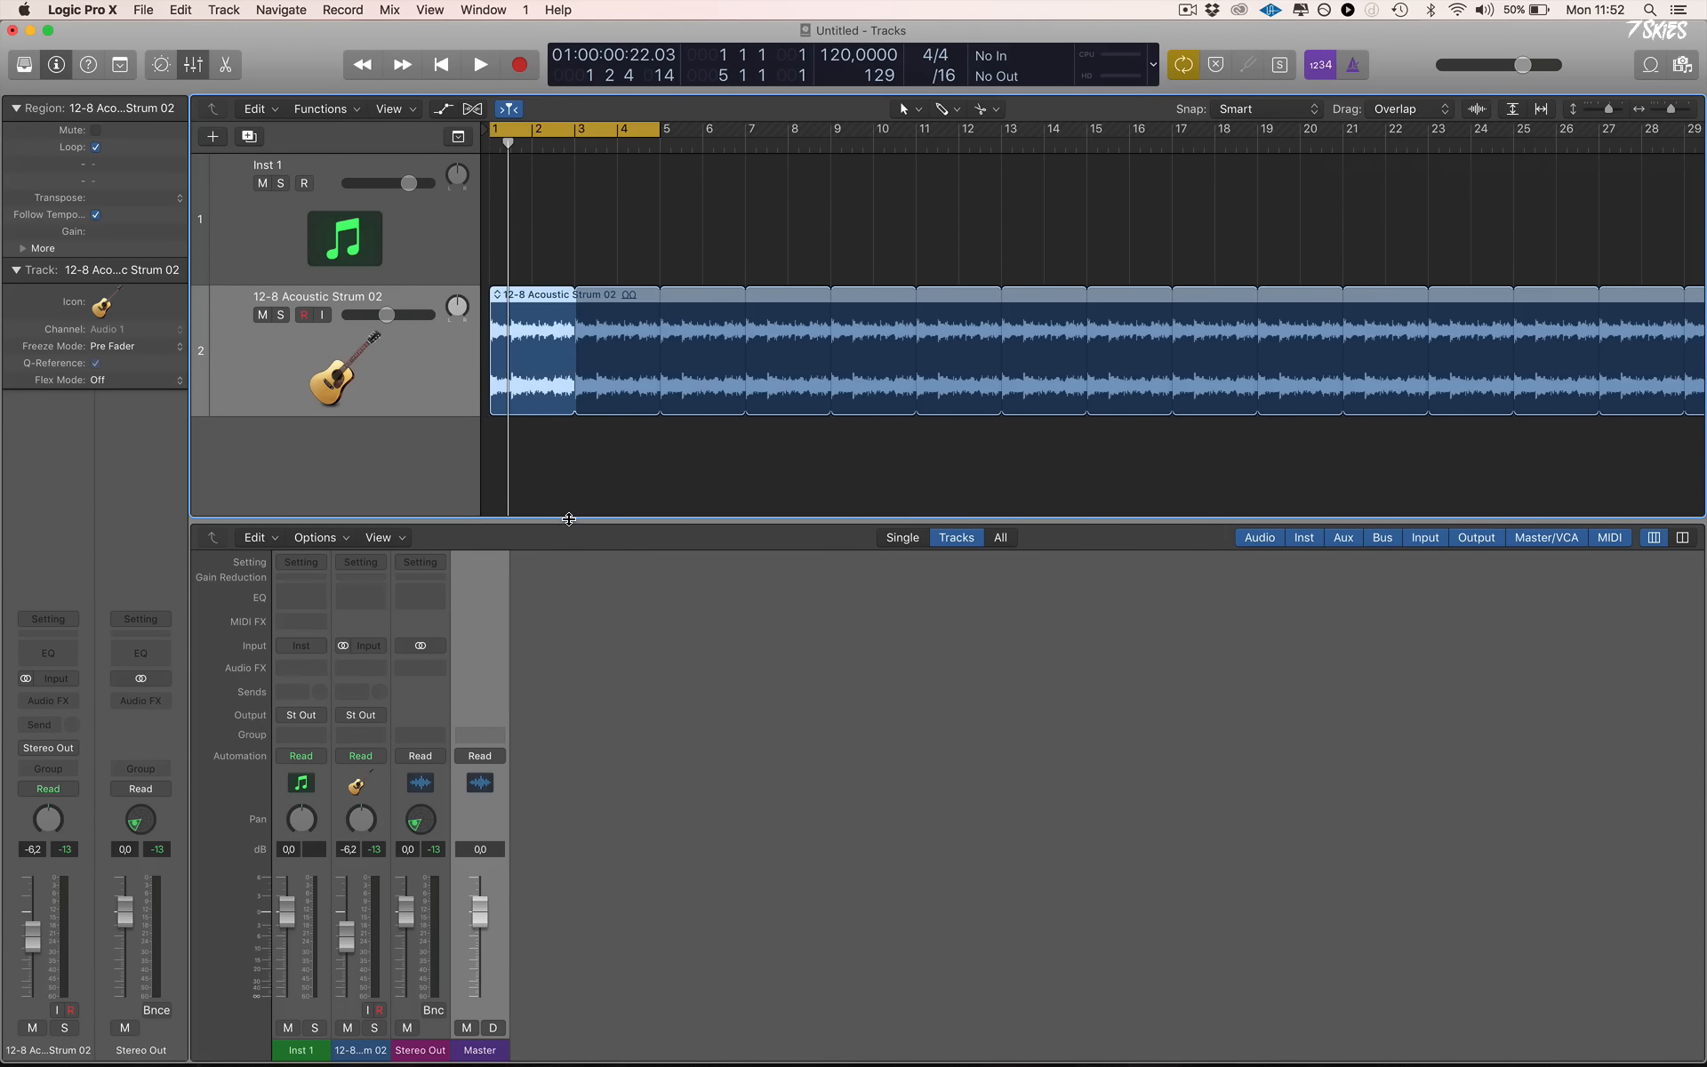
drag(559, 520, 562, 599)
click(824, 851)
Examine the What's New in Version 10.3 list on the Logic Pro X page in the App Store, then return to the project
mouse_move(1387, 1064)
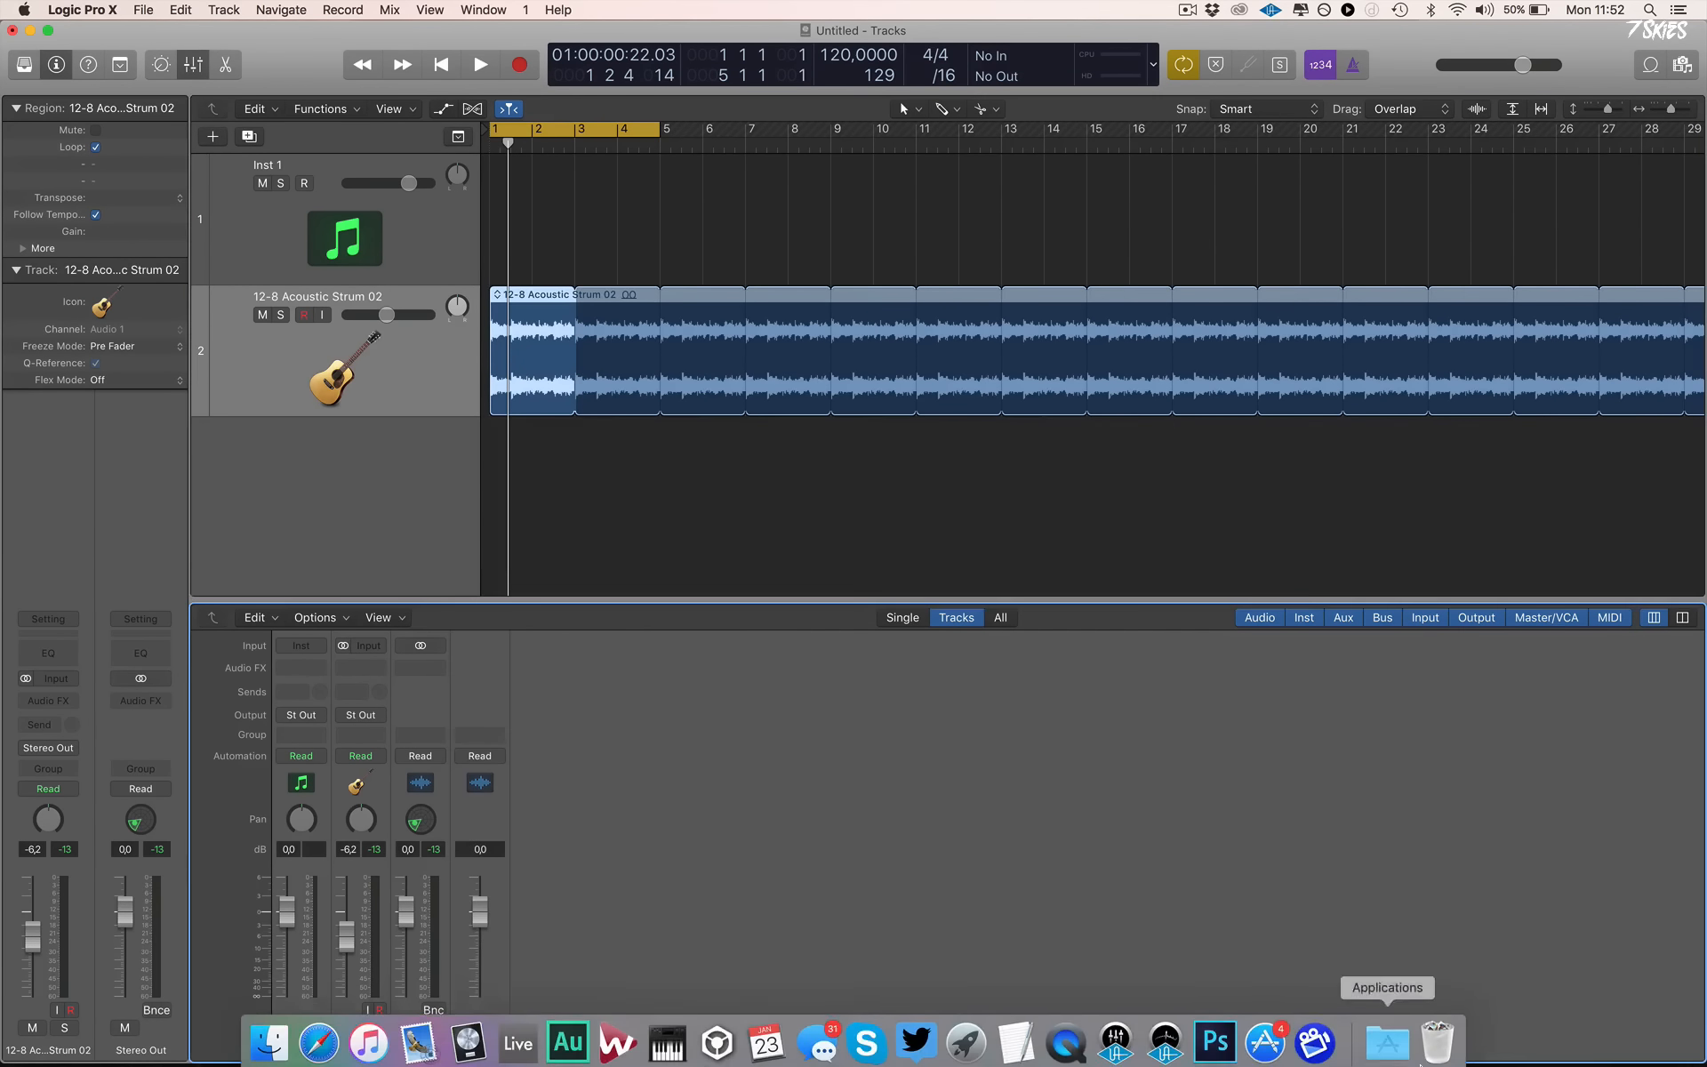
click(1263, 1034)
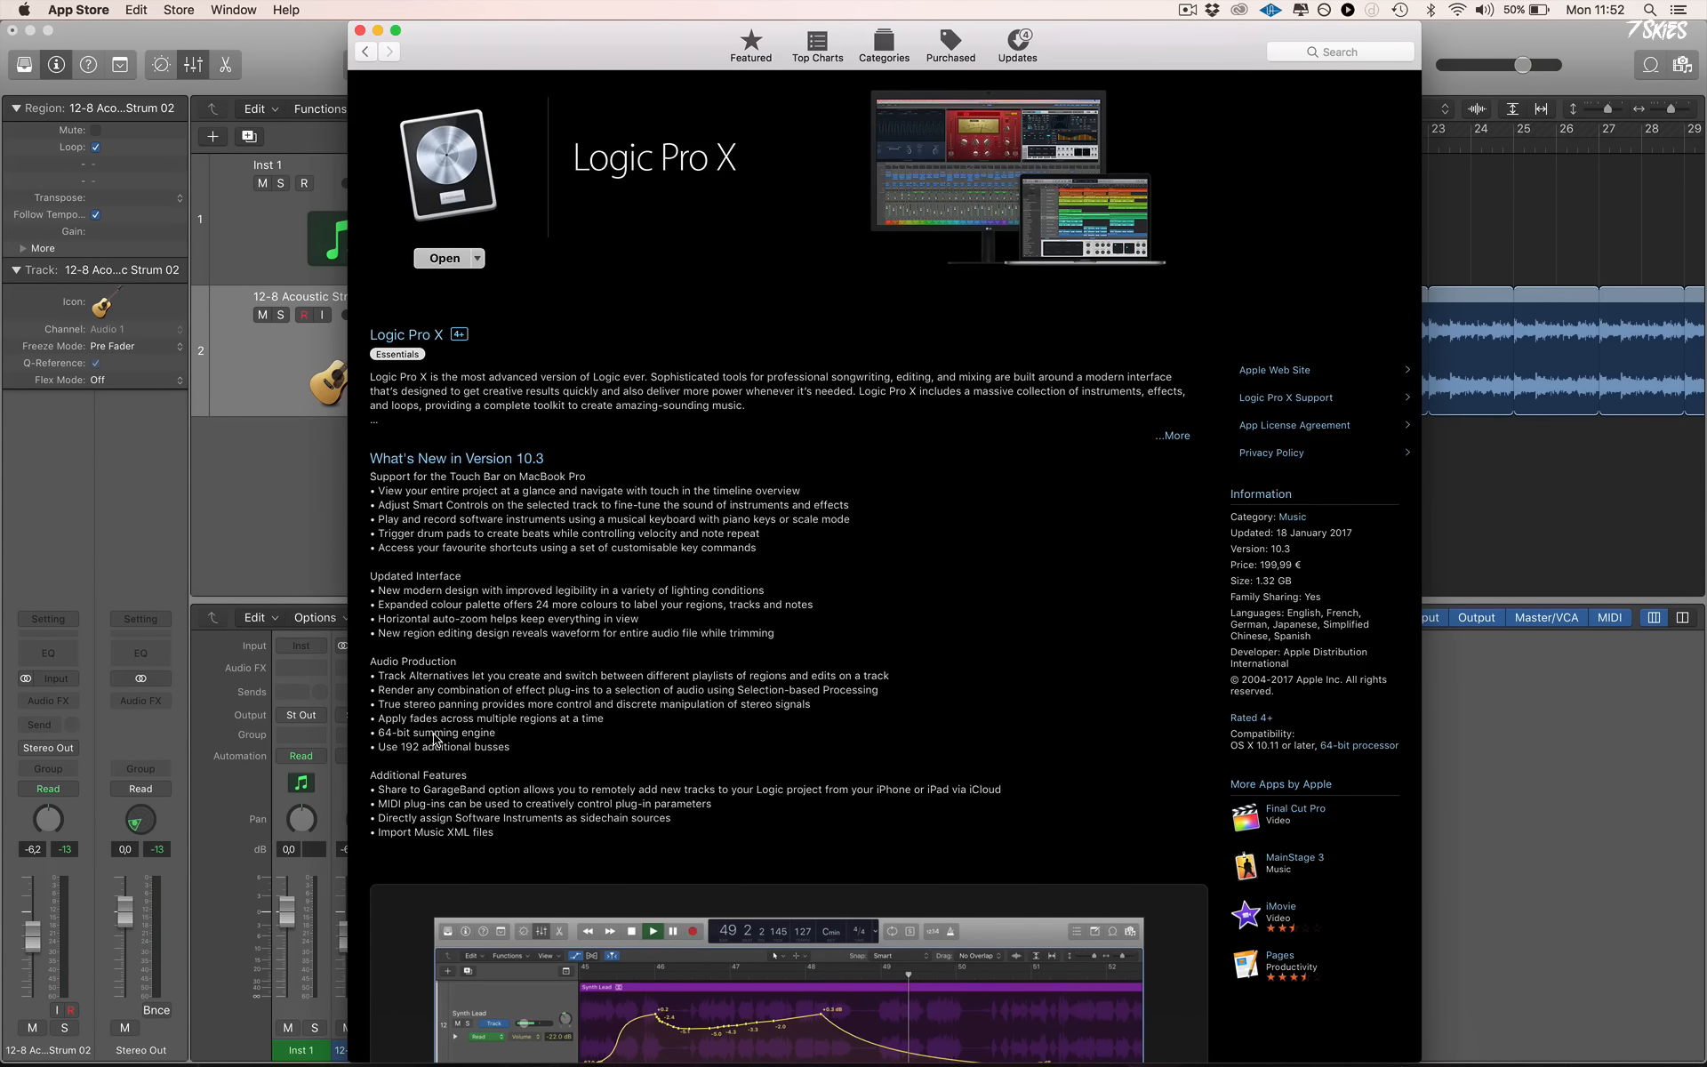
click(1519, 906)
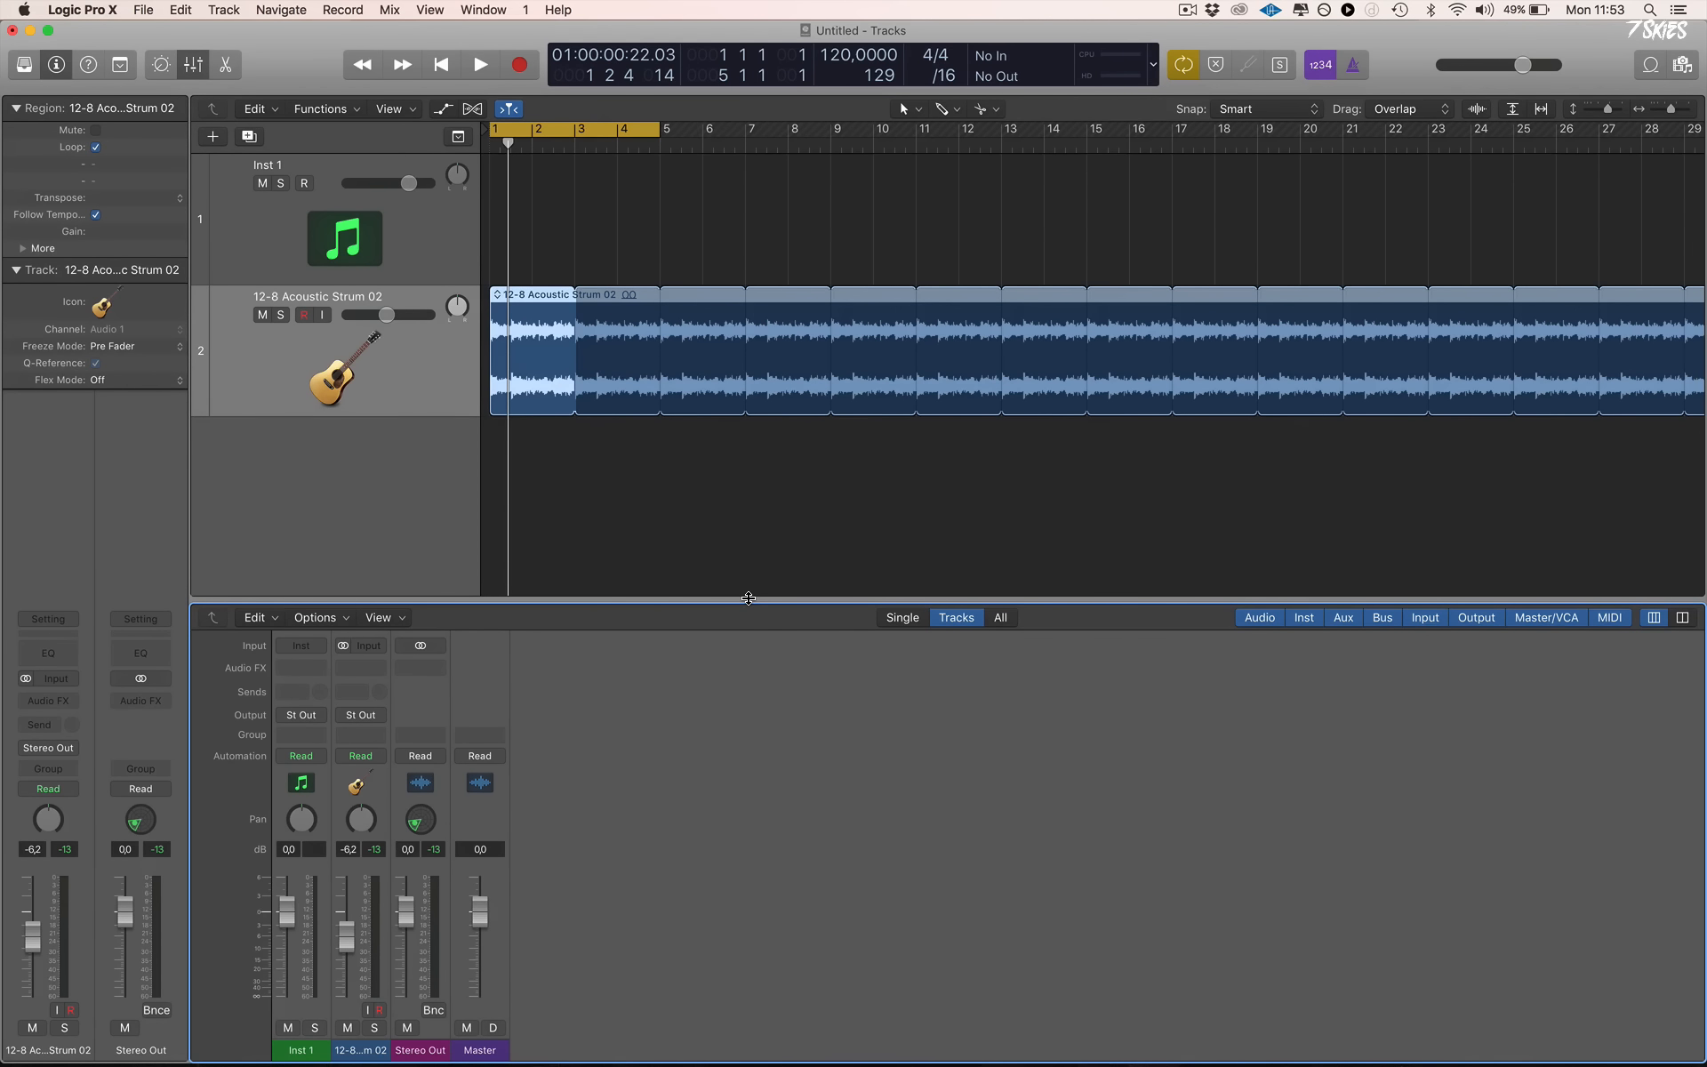
Enlarge the Mixer, switch the Stereo Out channel's pan mode to Stereo Pan, and hide the Mixer
drag(748, 597, 755, 511)
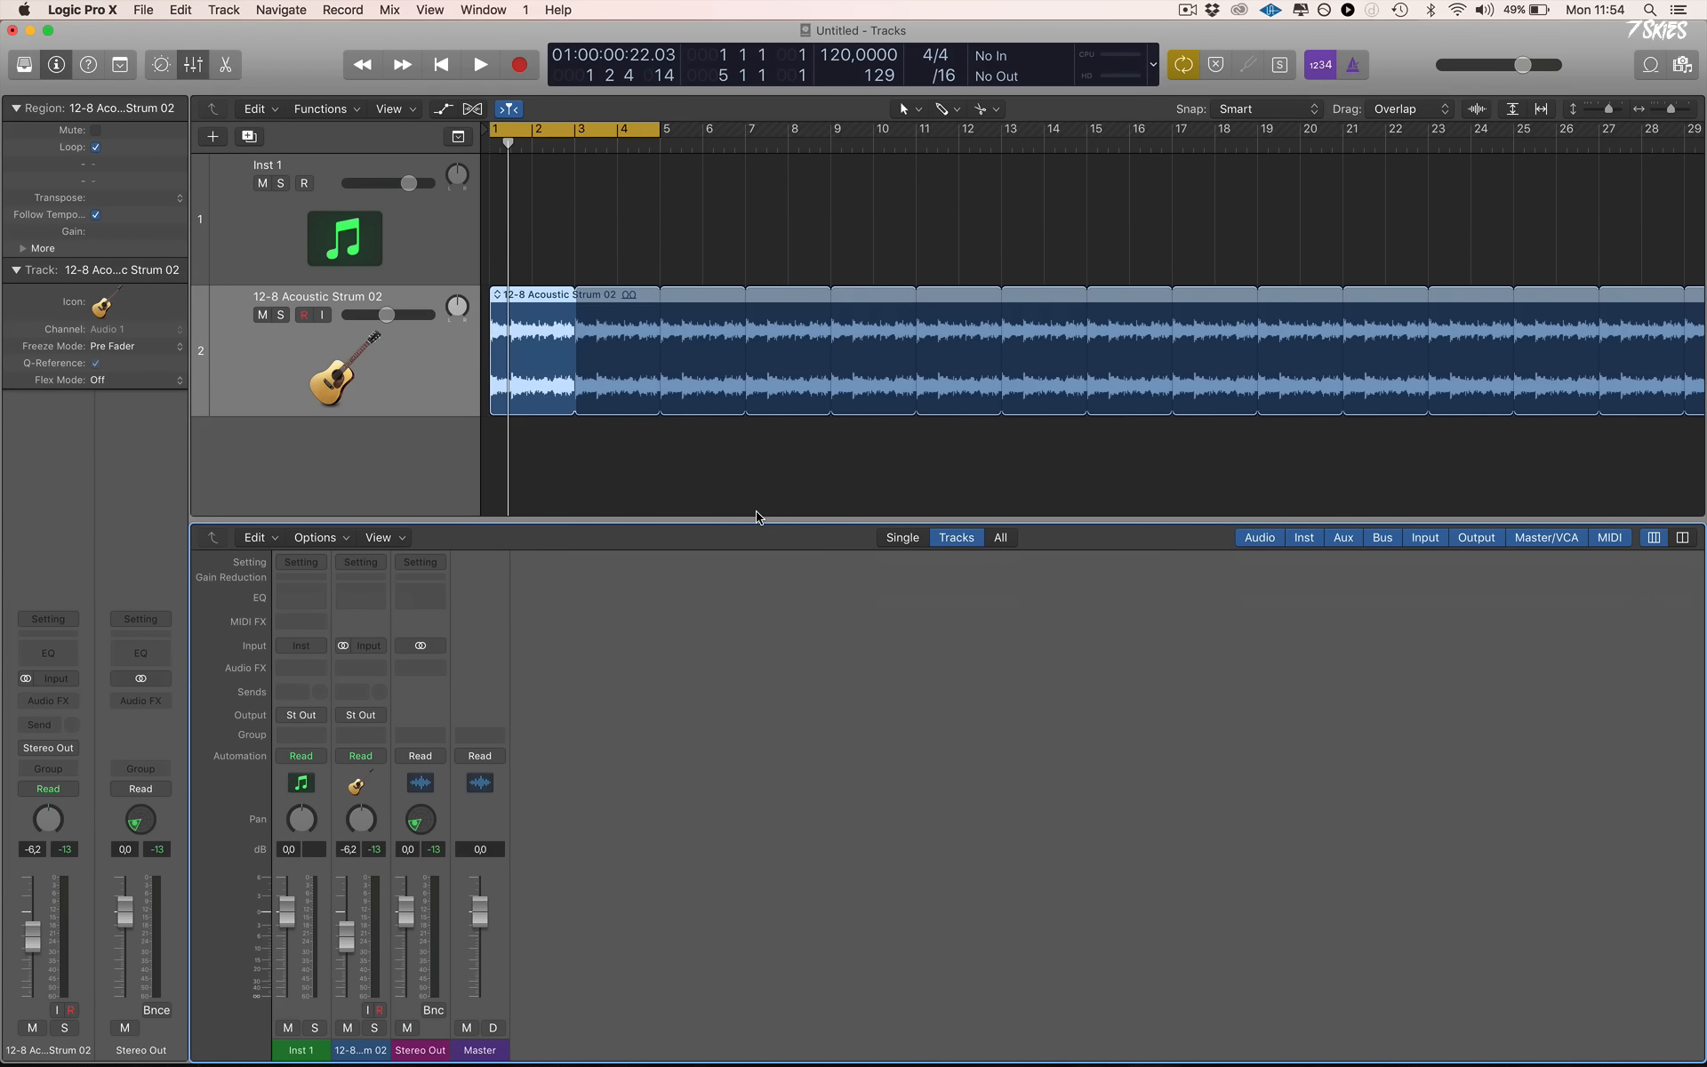
right_click(414, 815)
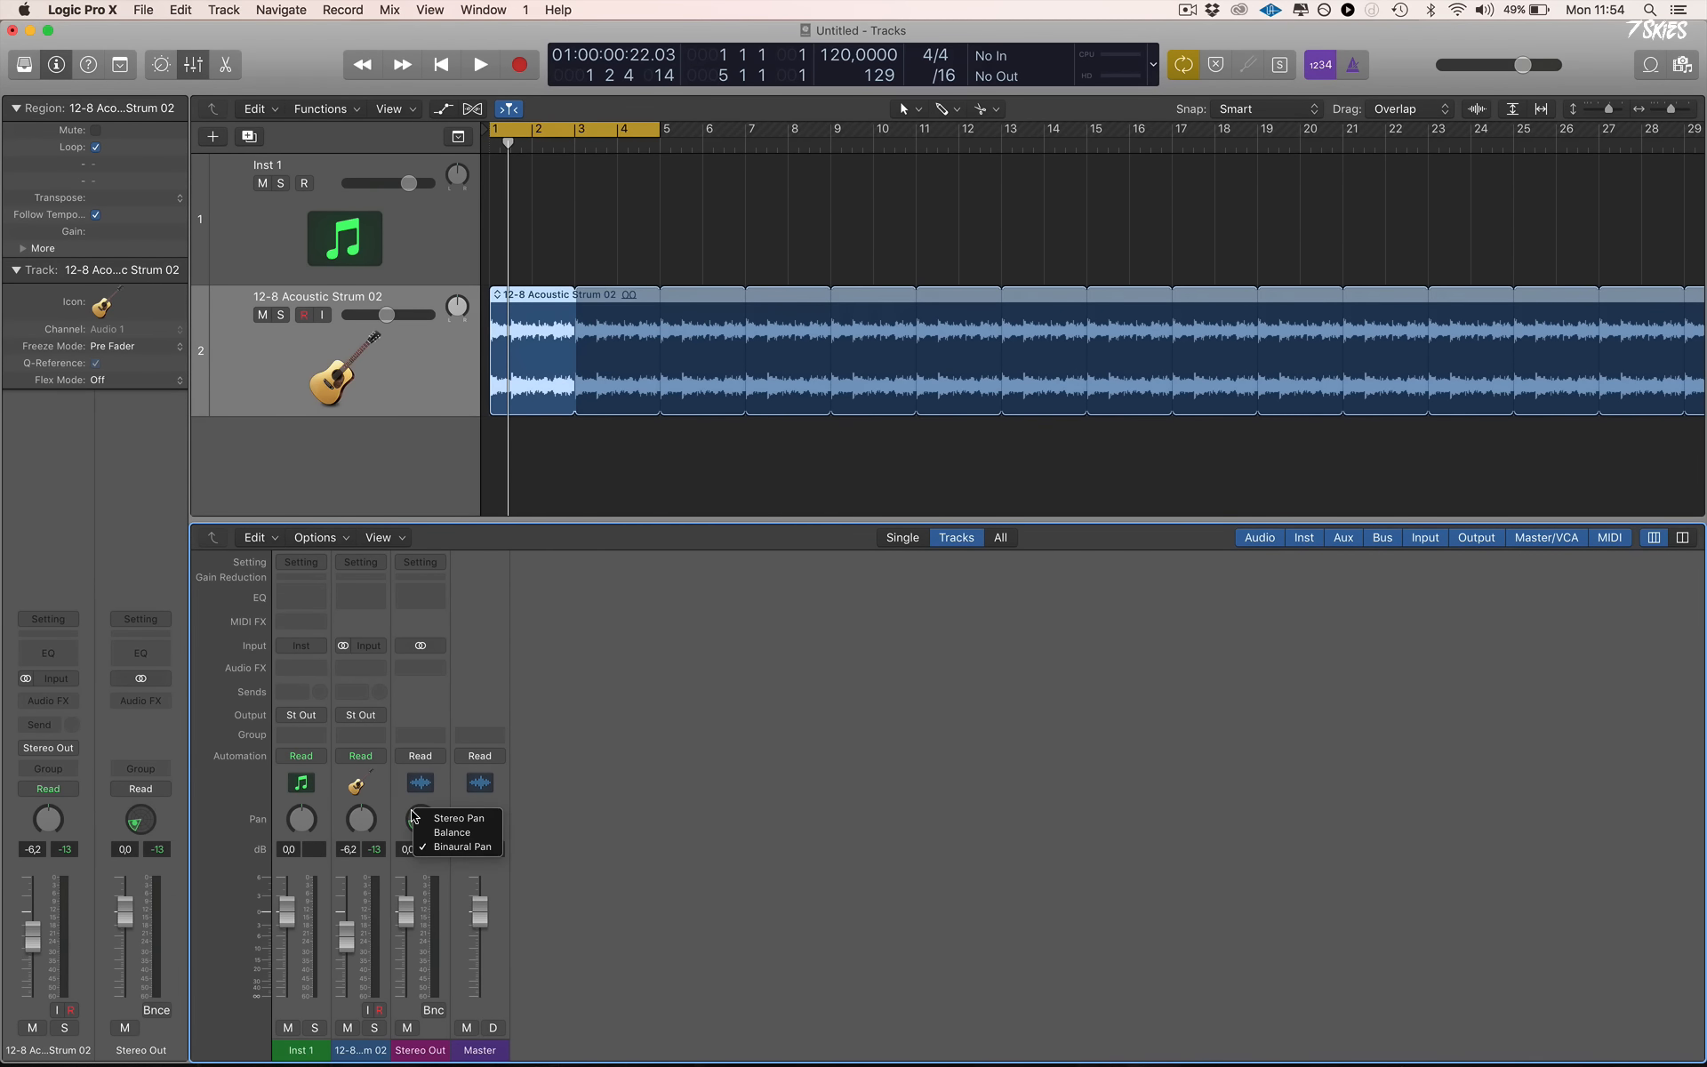
click(477, 818)
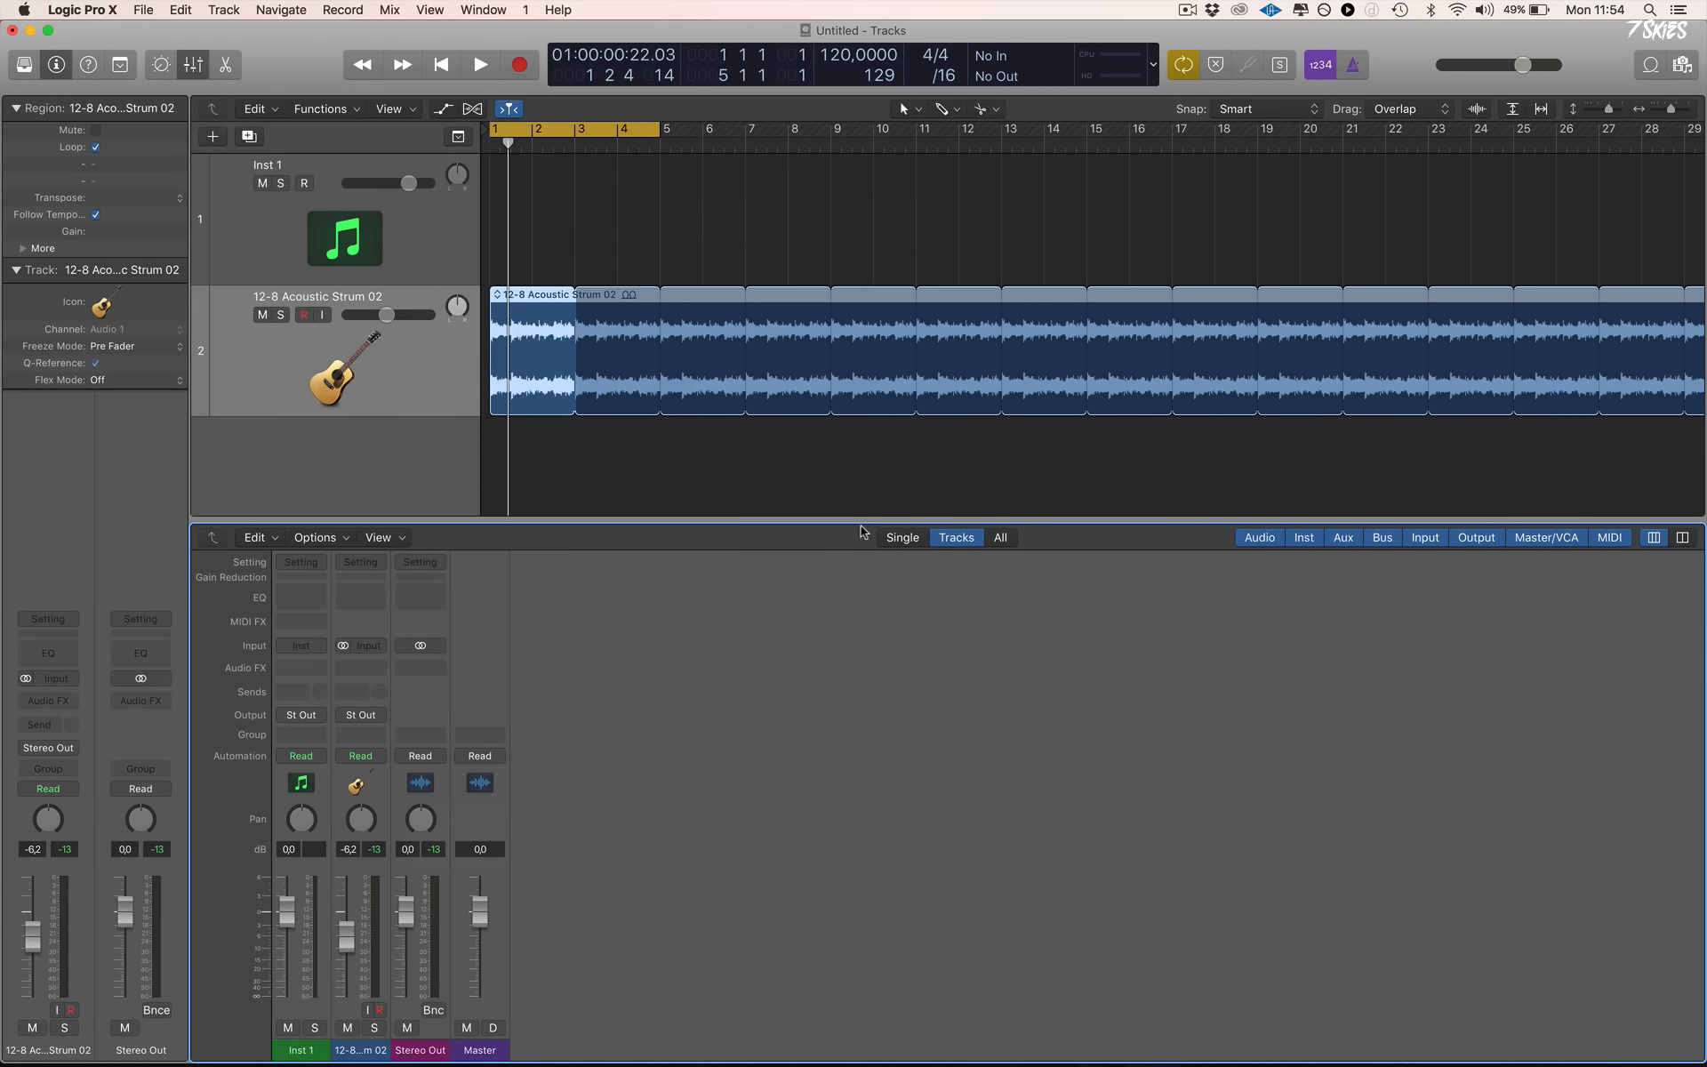
key(x)
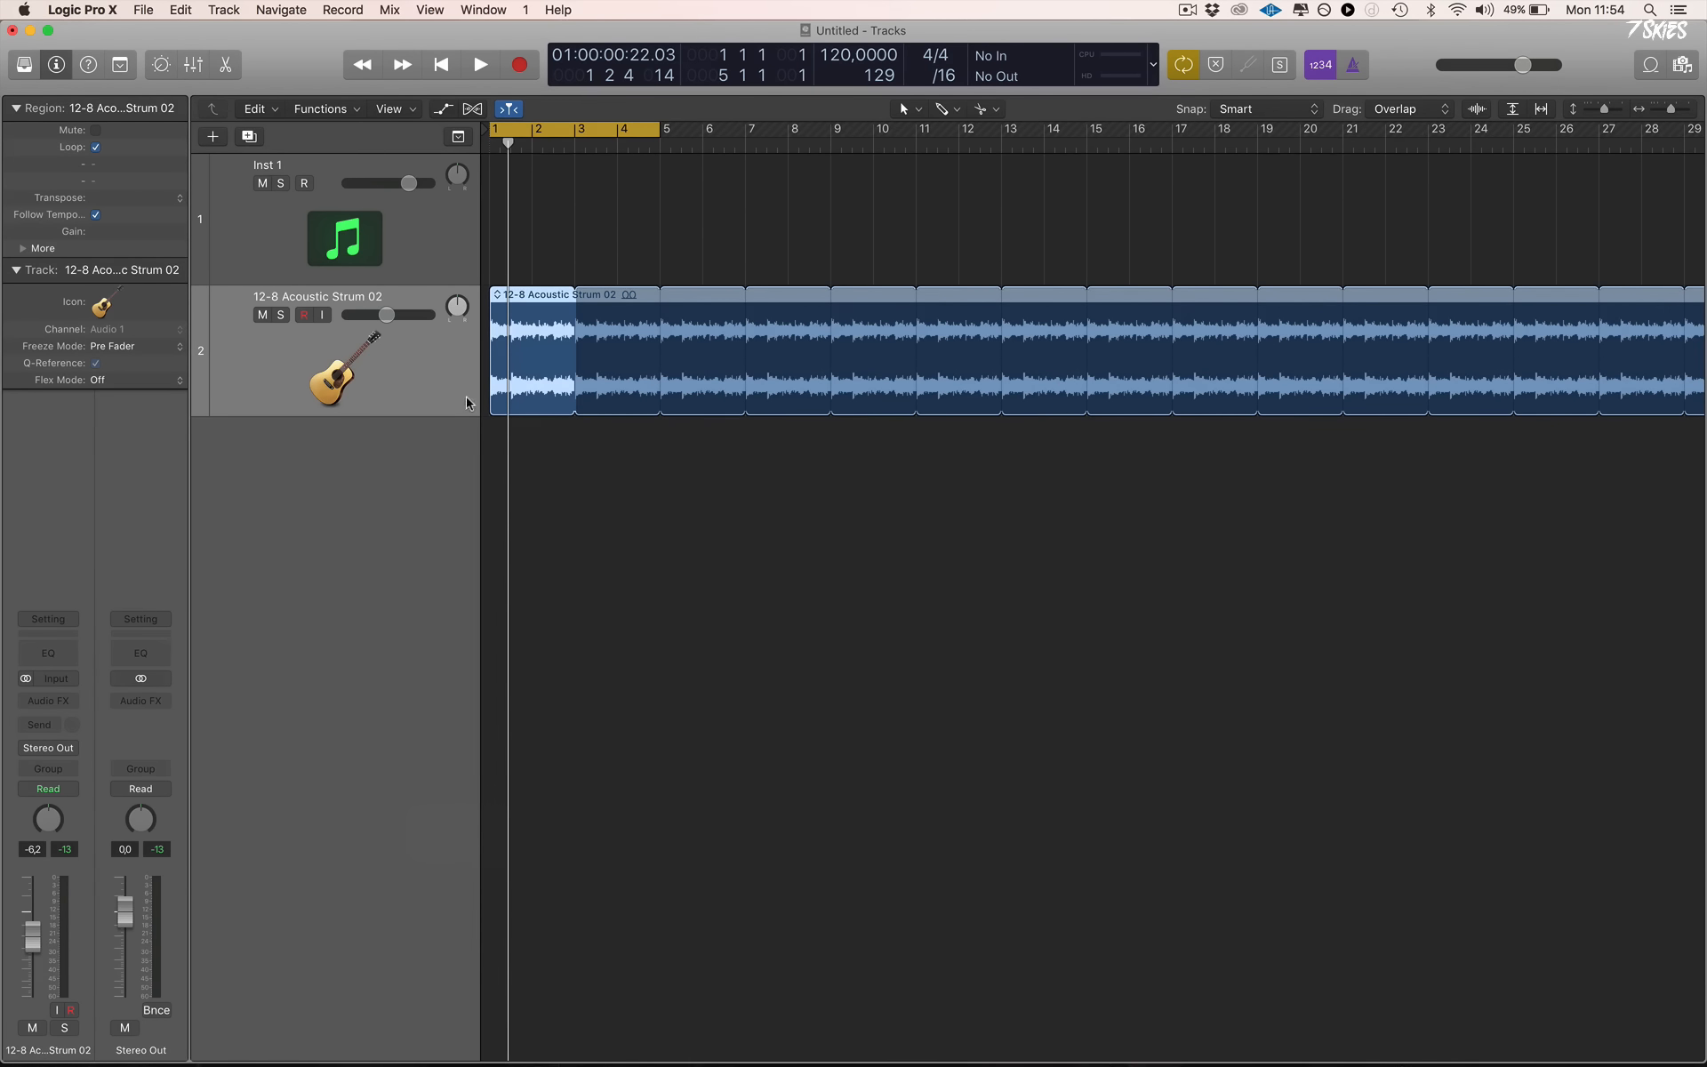
Open the looped acoustic guitar region in the Audio Track Editor and enlarge the editor
click(569, 471)
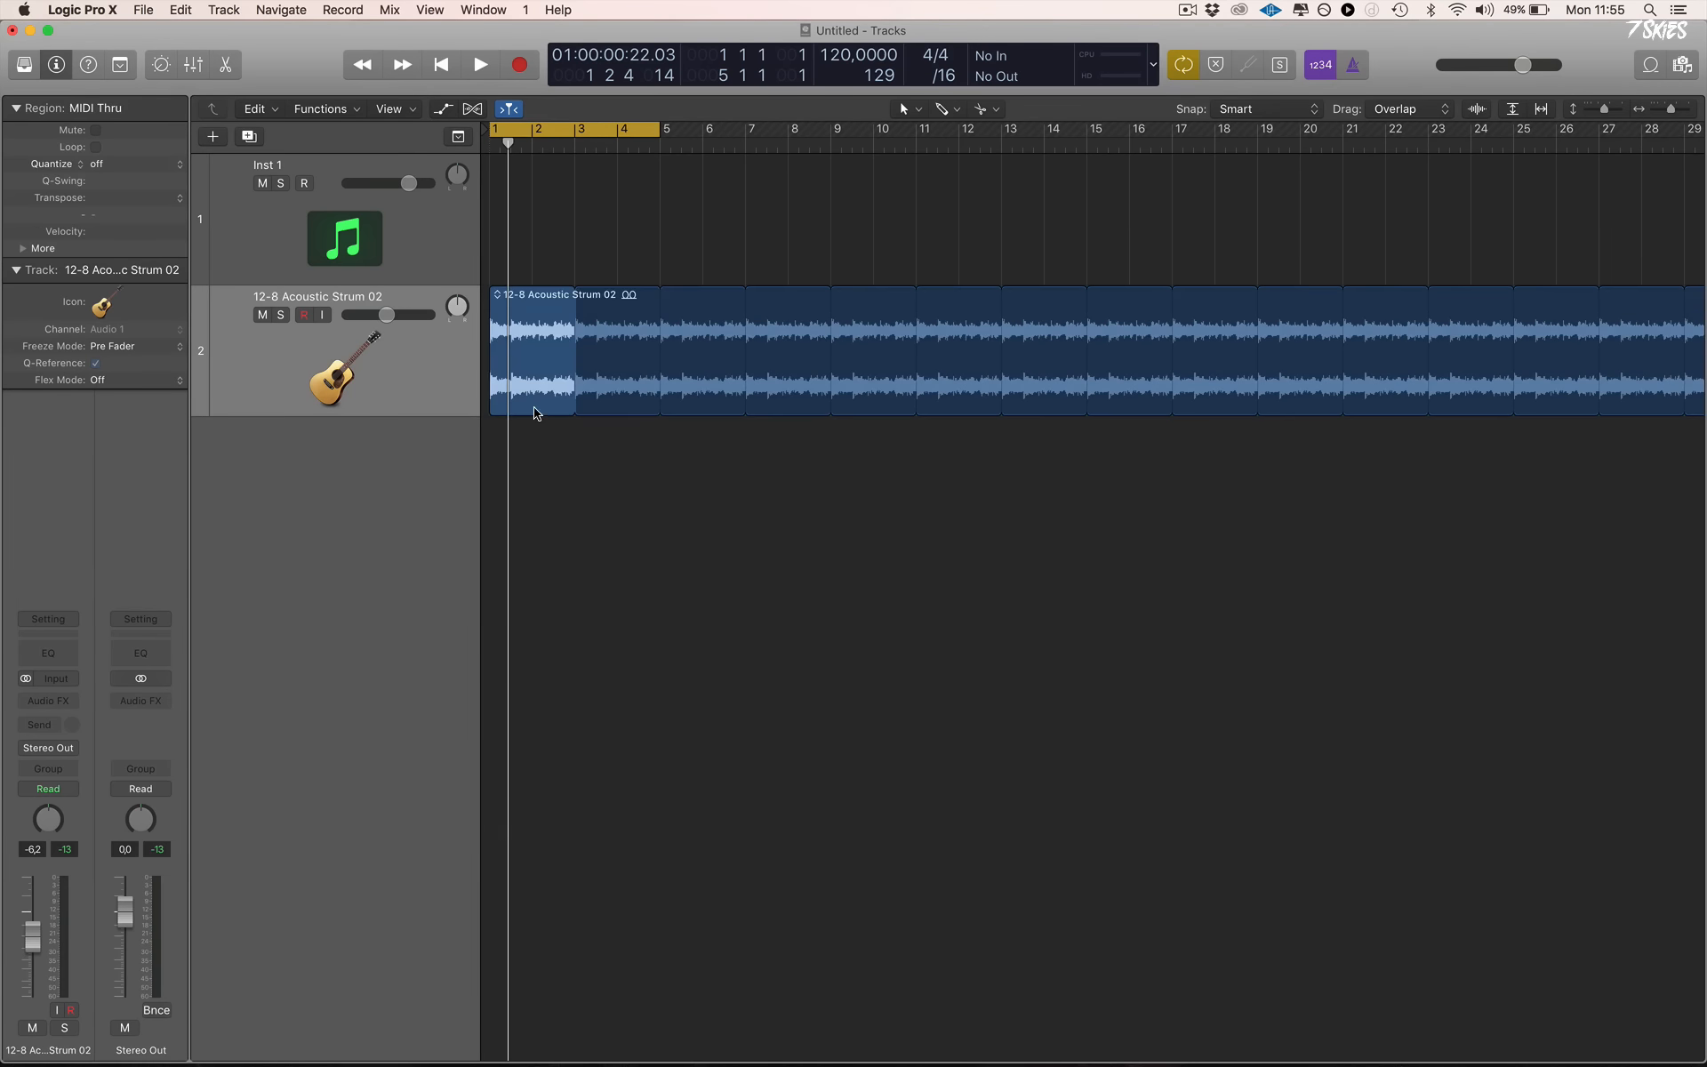
click(537, 410)
double_click(536, 411)
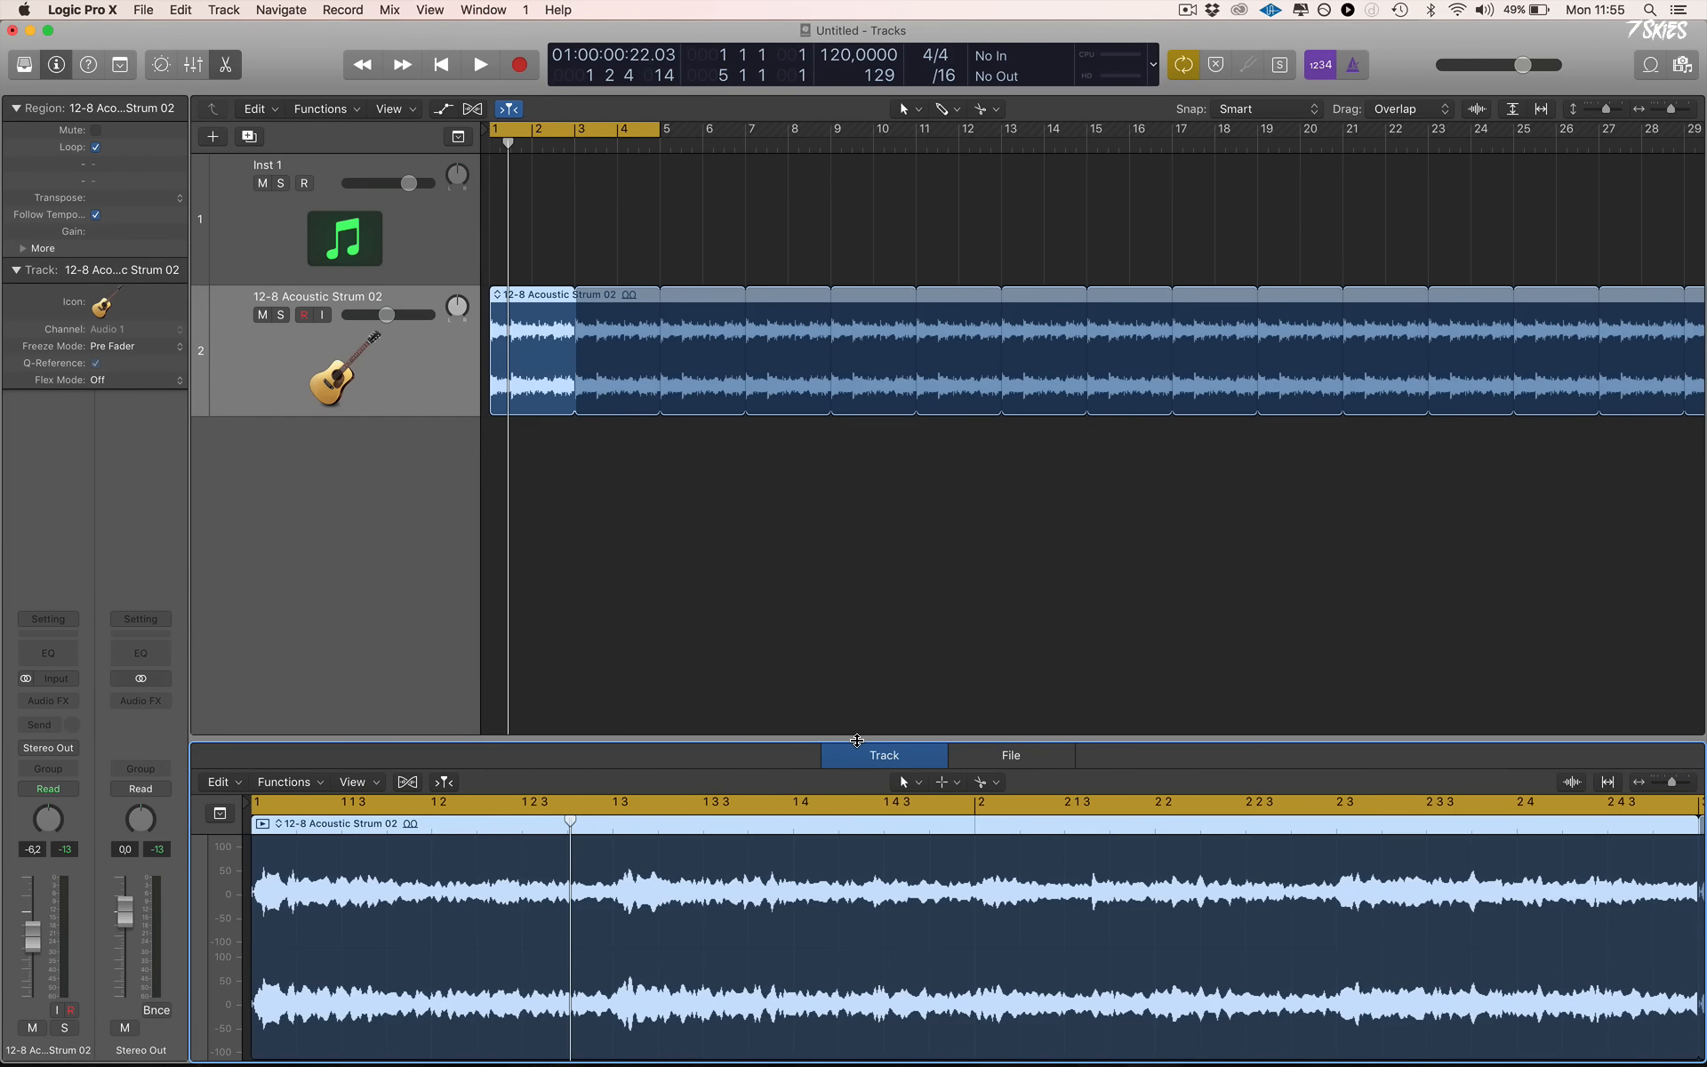
drag(857, 741, 838, 590)
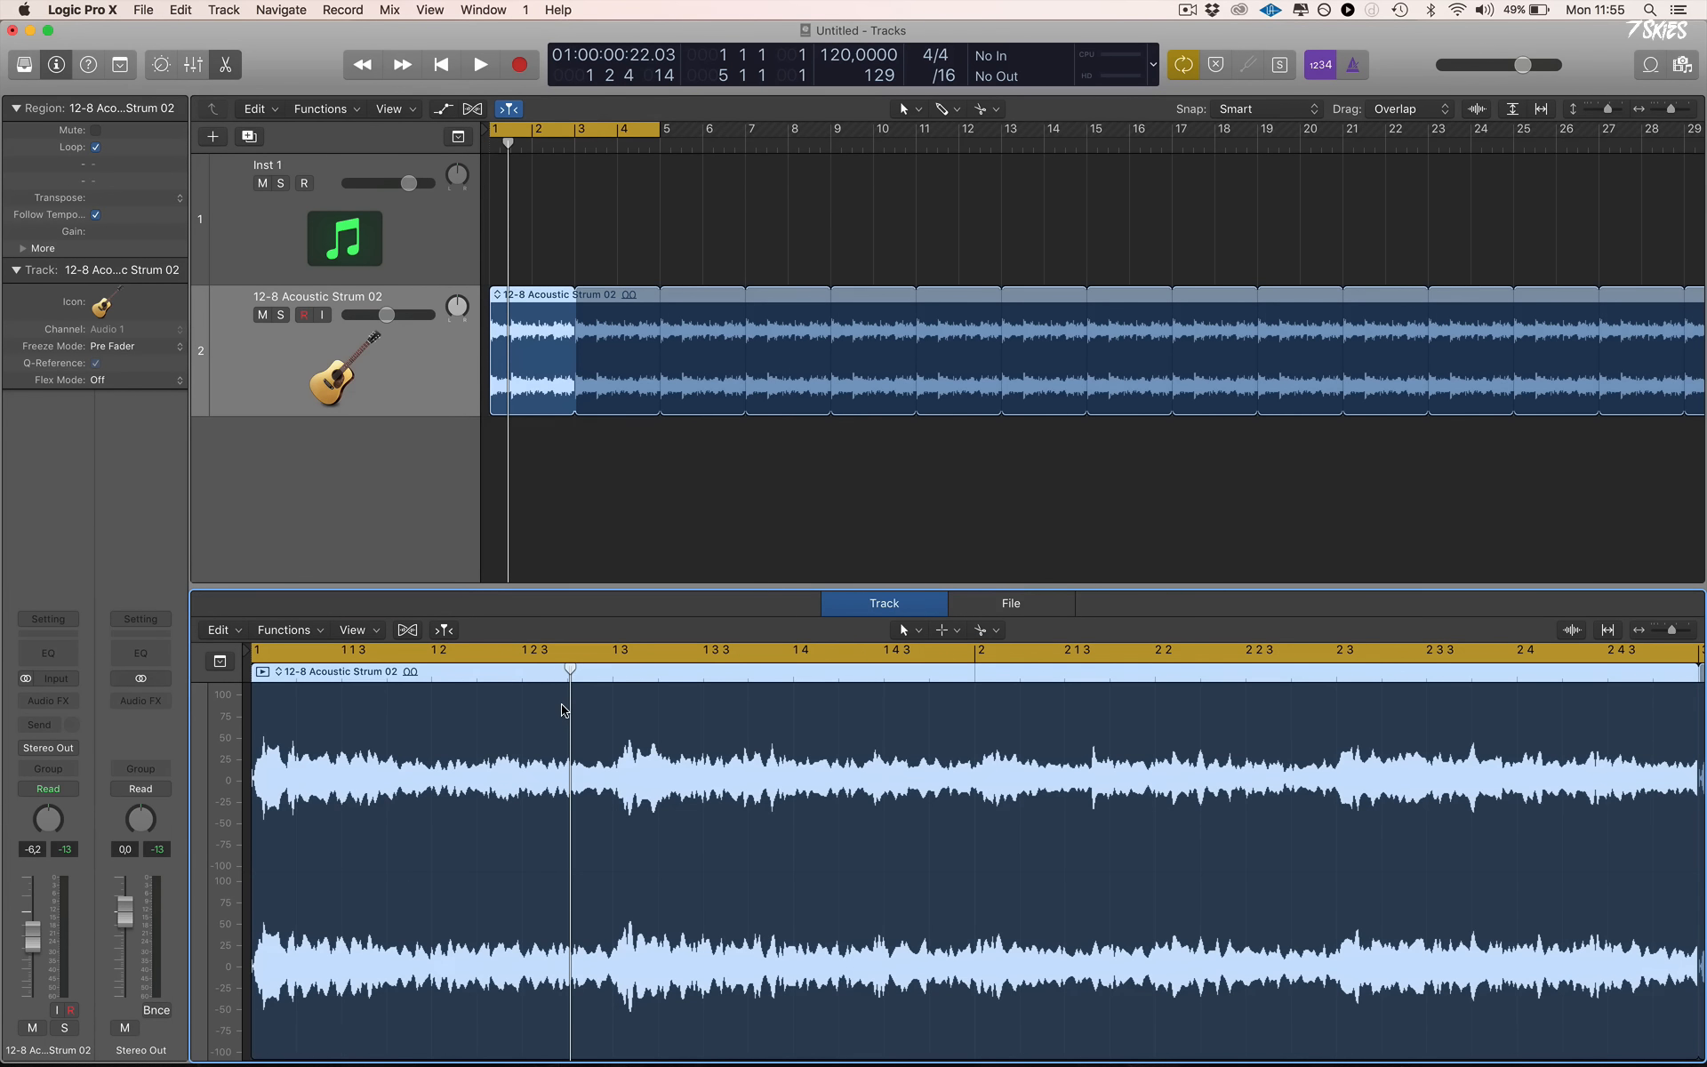
Open Selection-based Processing for the guitar region and move its window clear of the track headers and region start
click(293, 630)
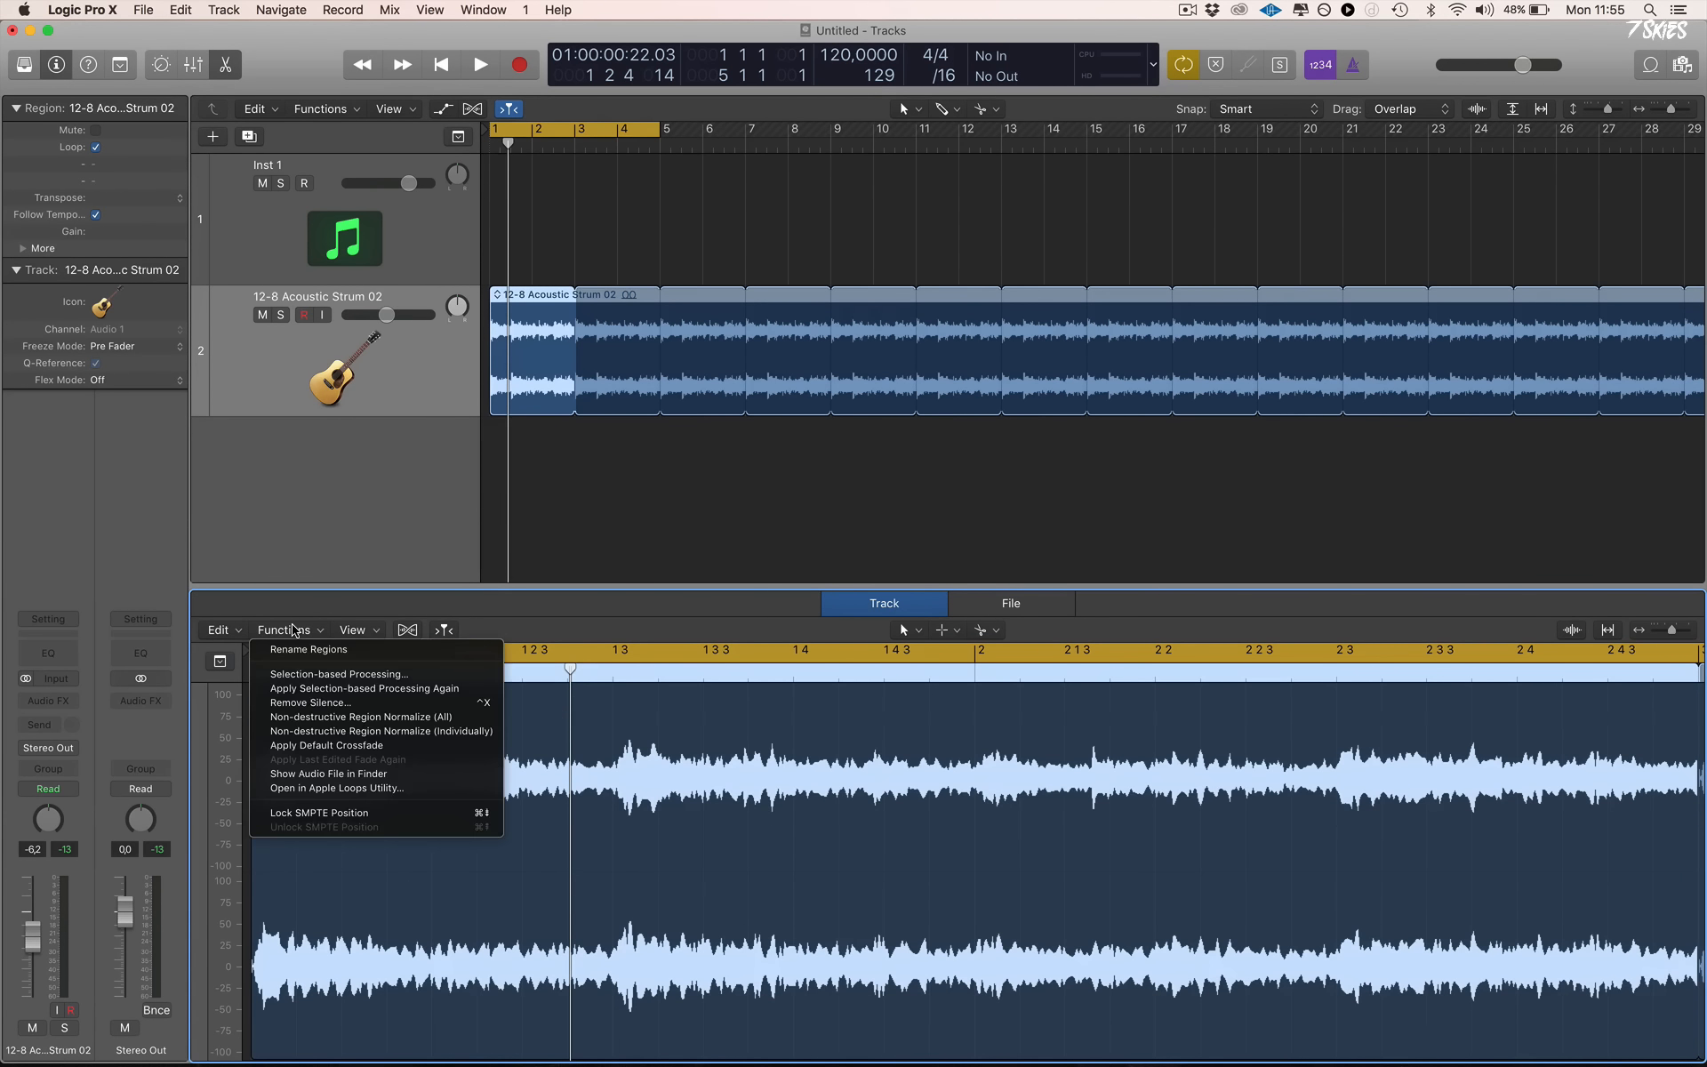
click(394, 678)
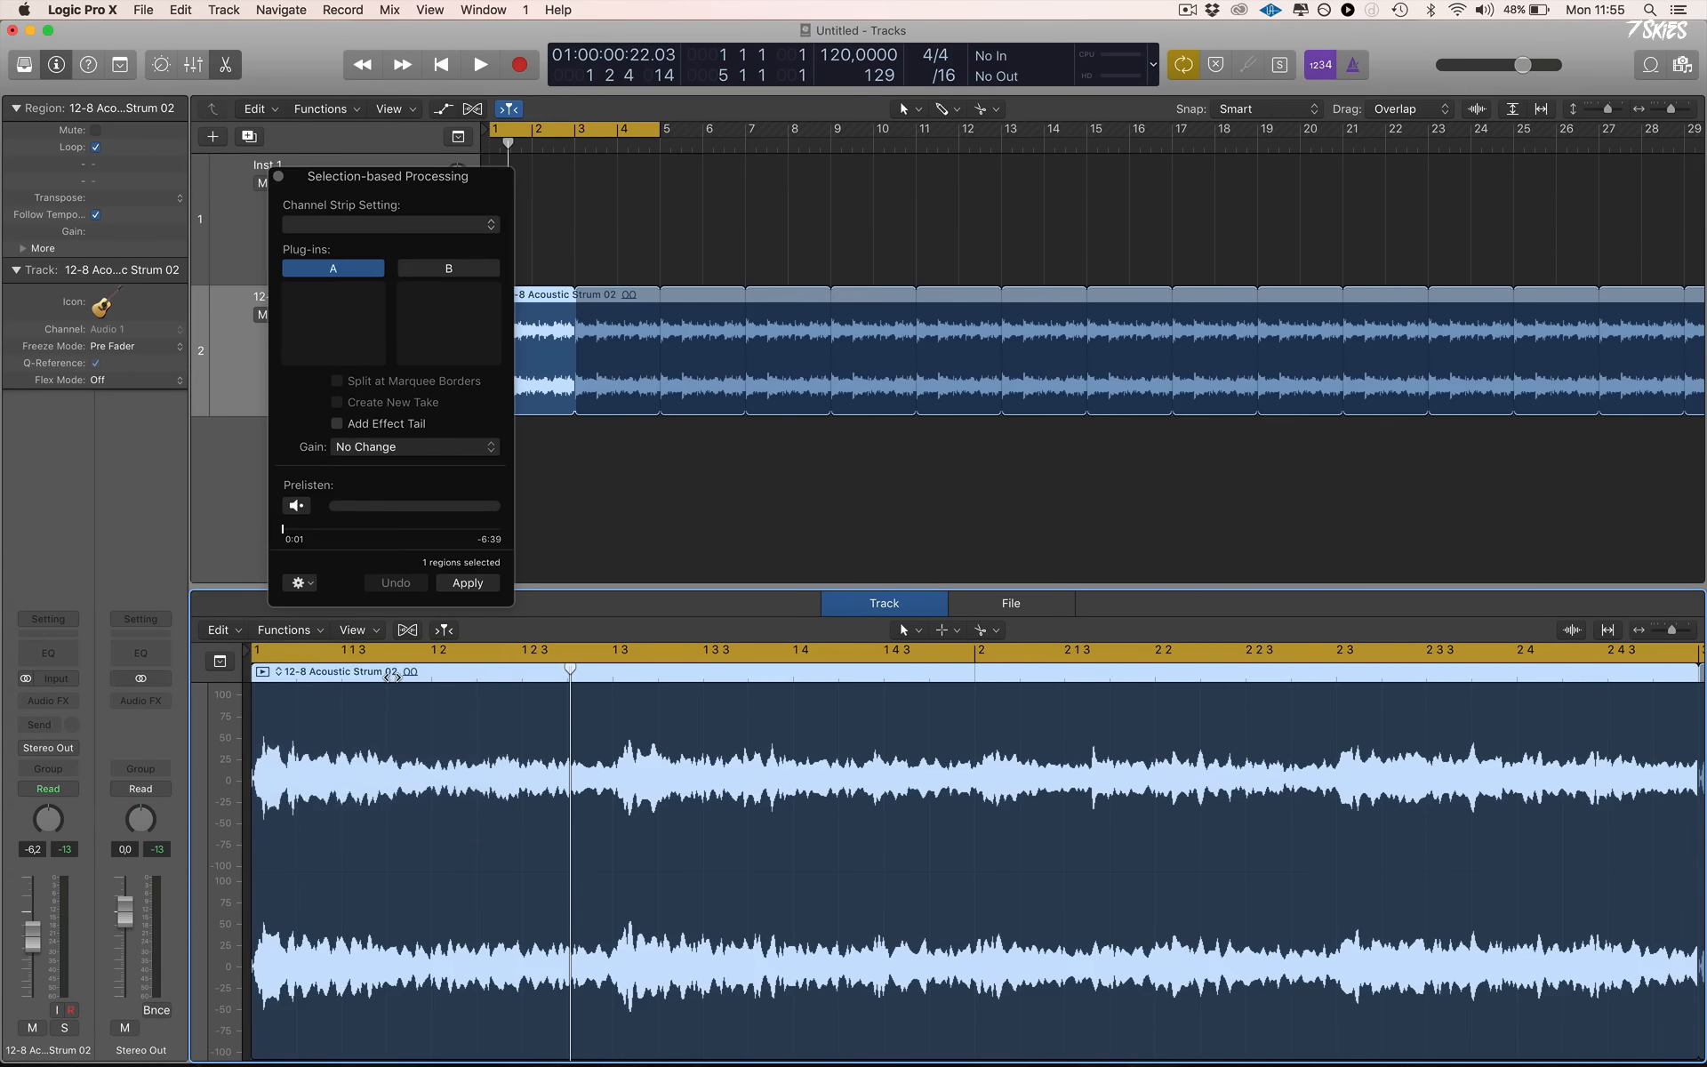
drag(377, 182, 1045, 232)
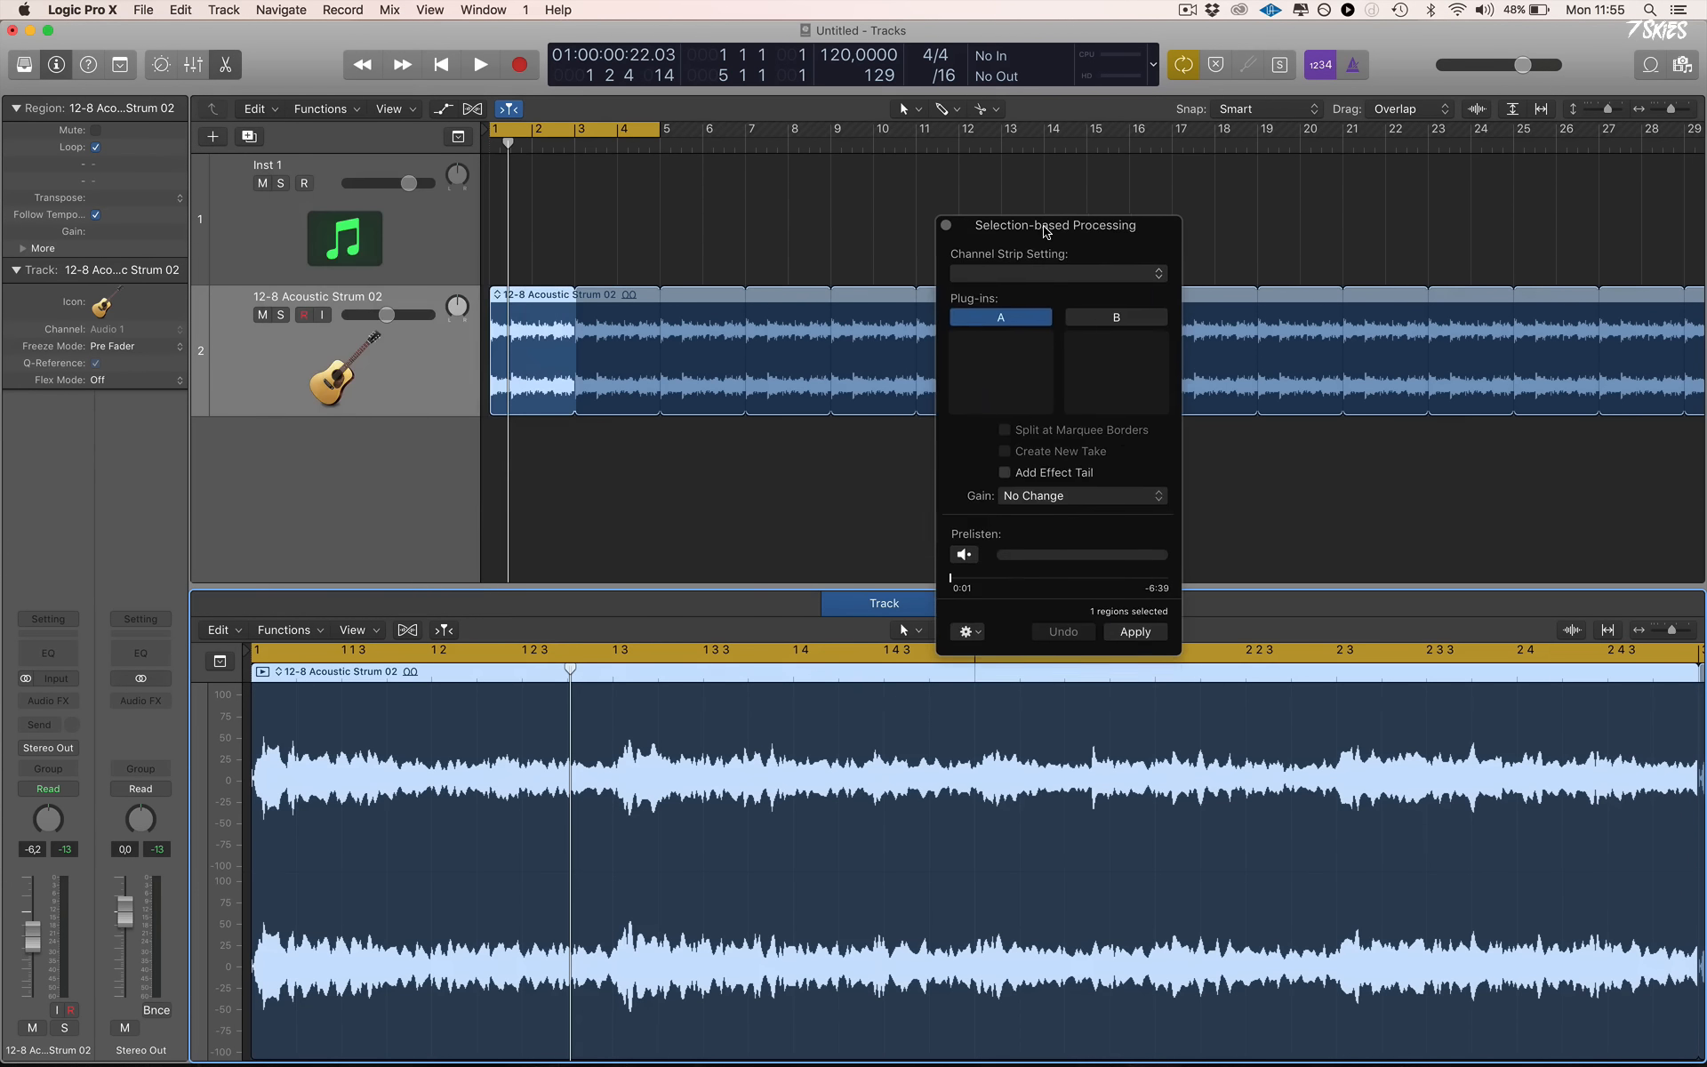
Turn off looping for the guitar region, play it briefly, and place a copy of it at bar 3
click(529, 363)
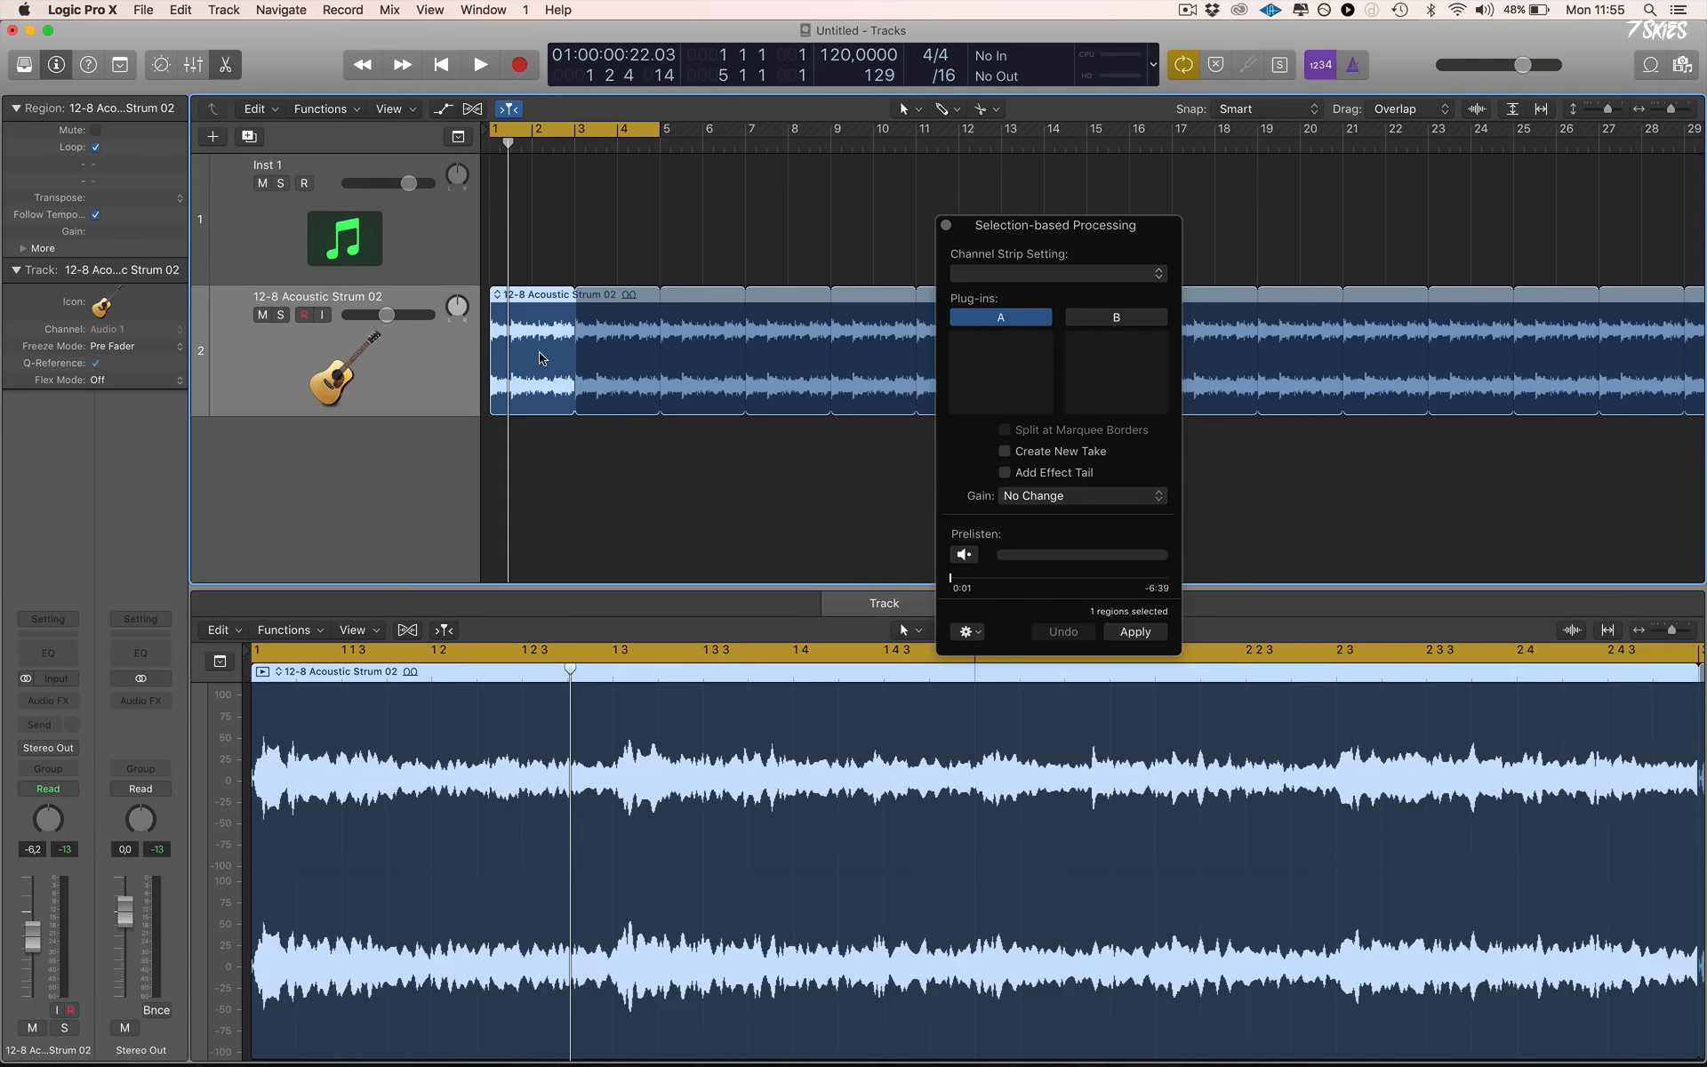
key(l)
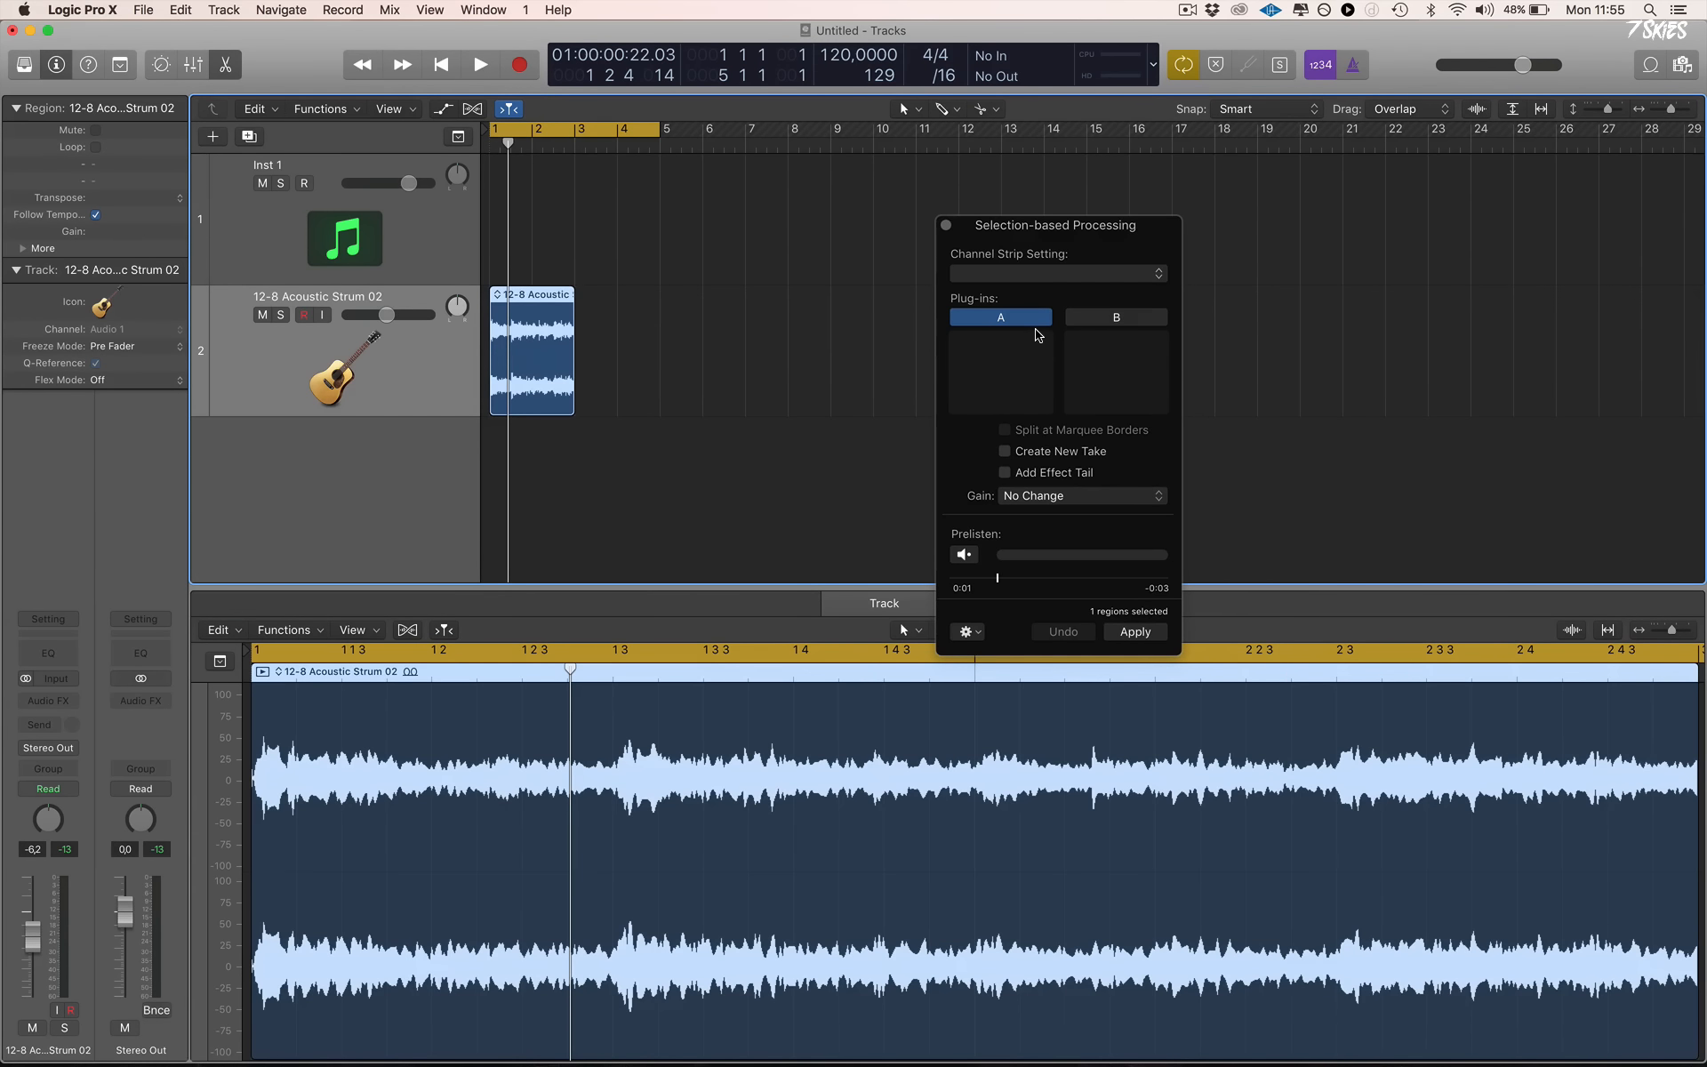
key(space)
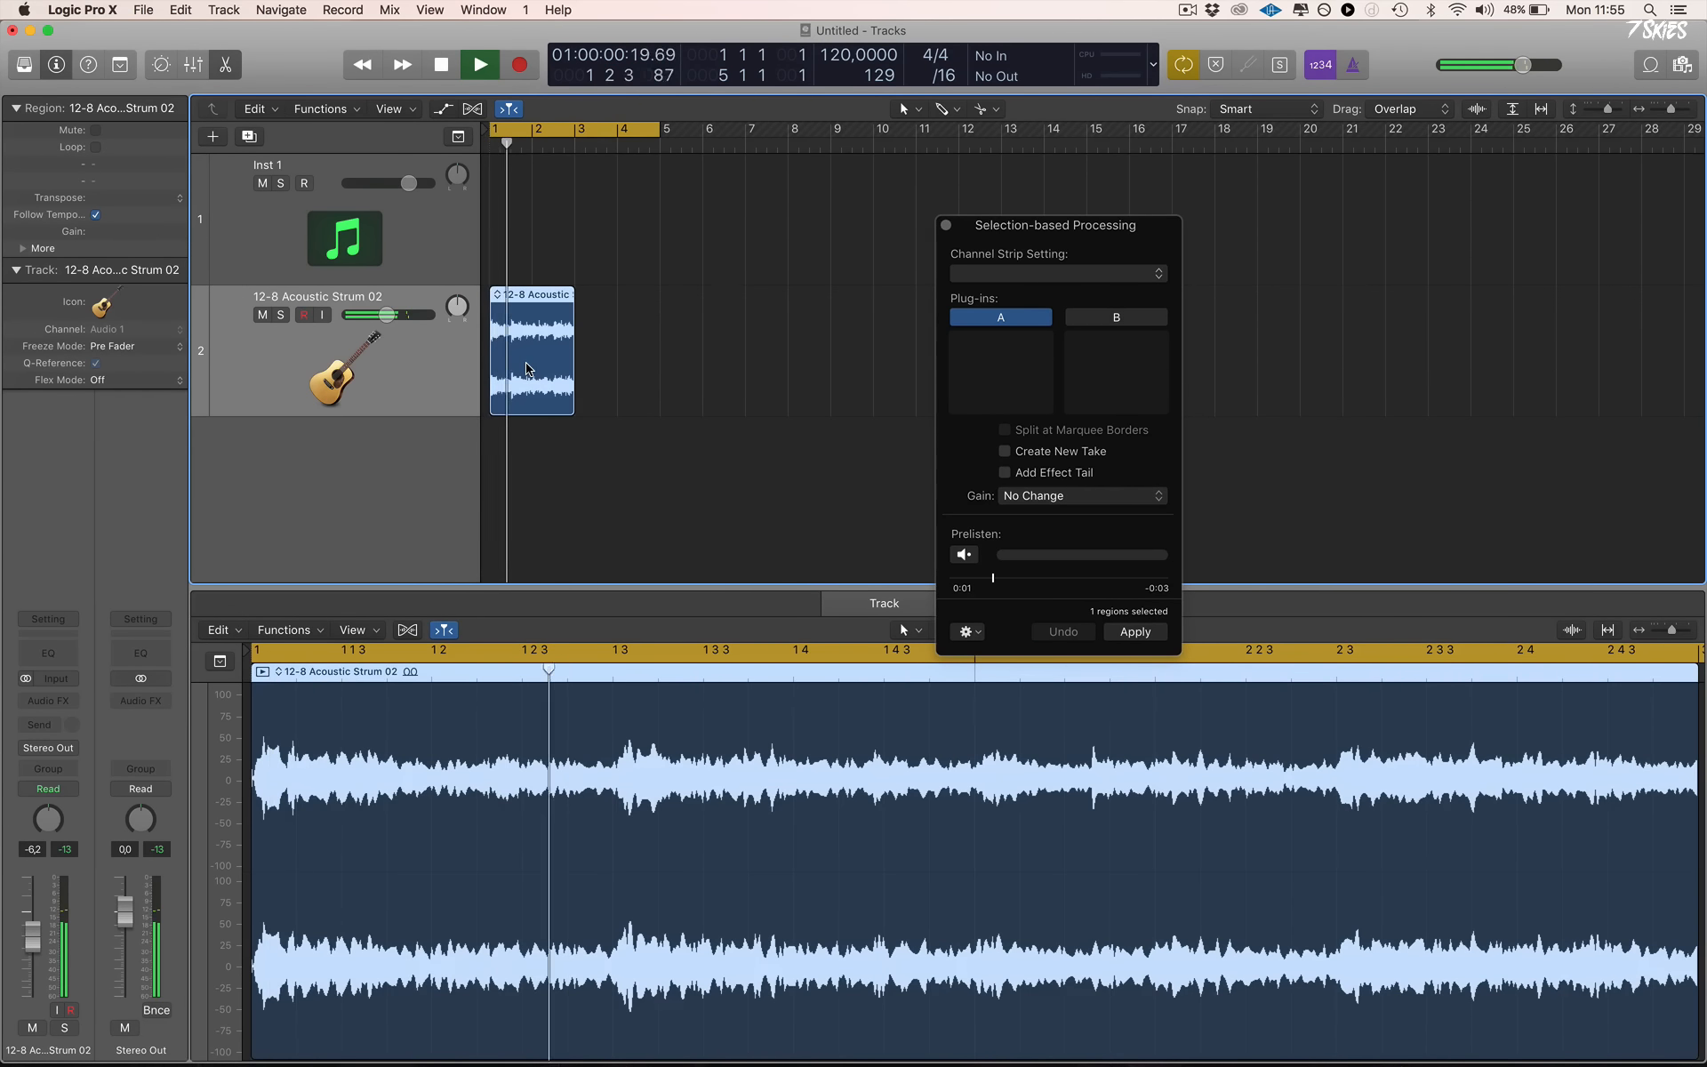
key(space)
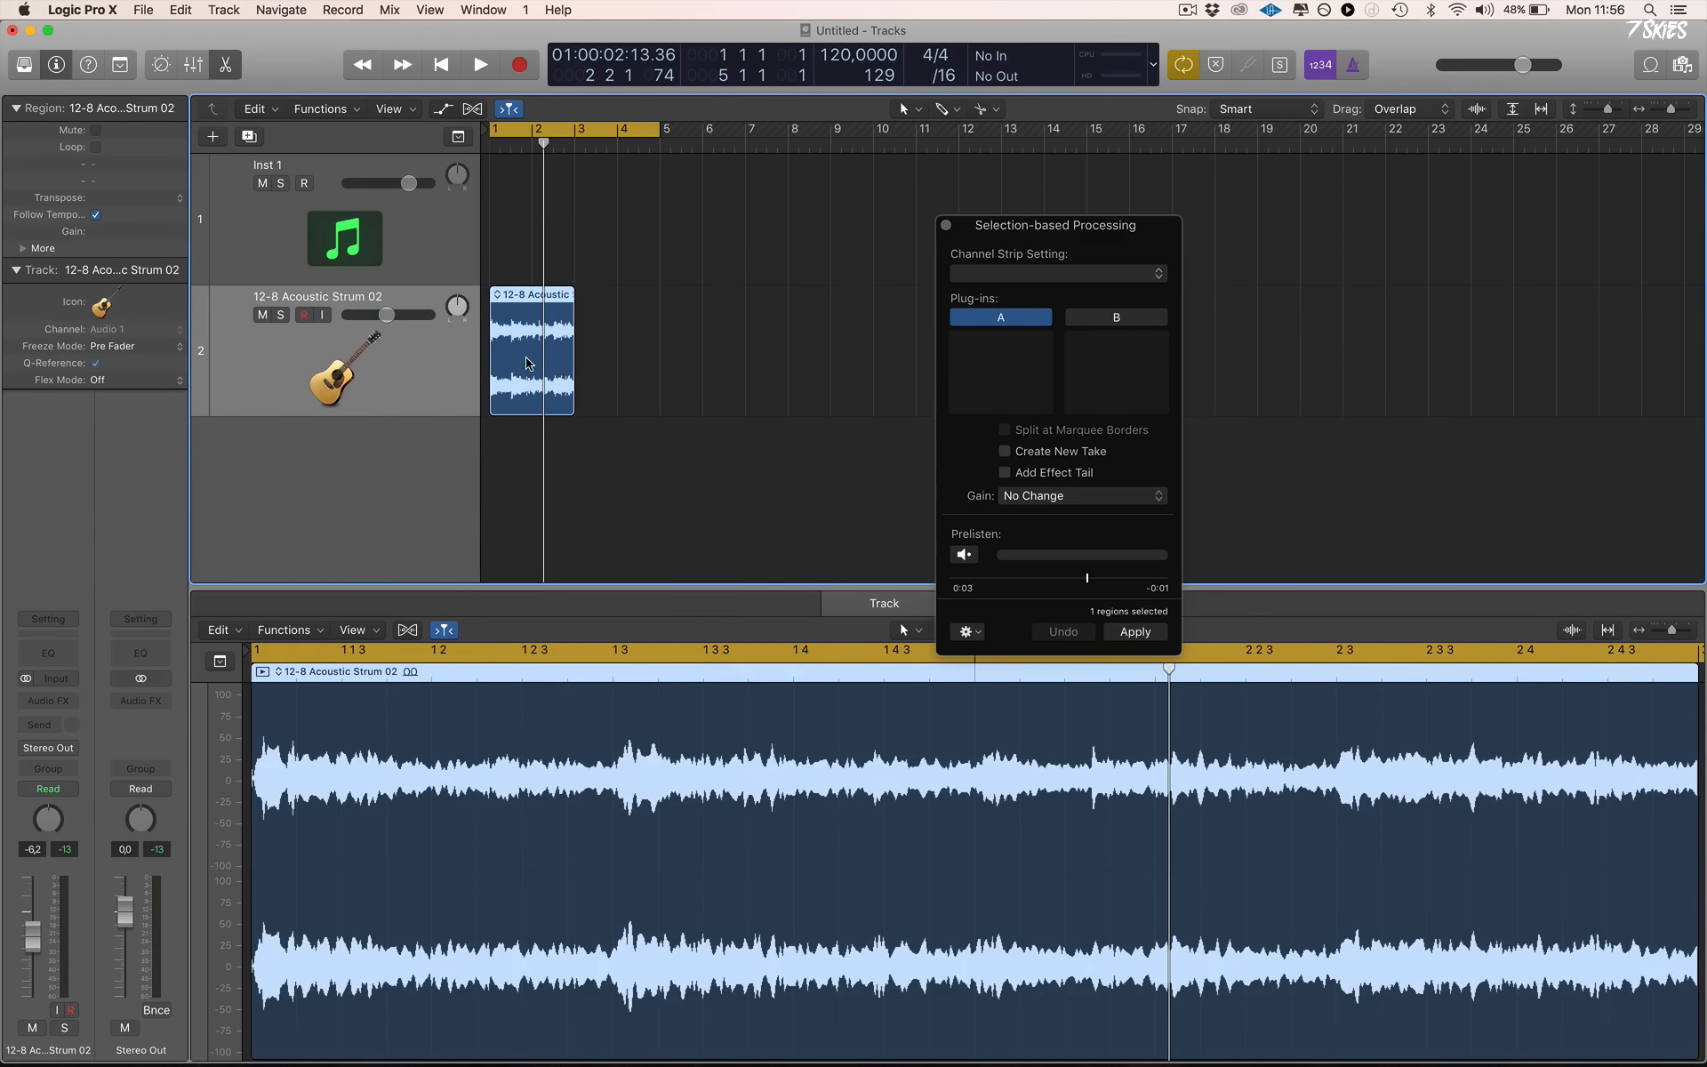
drag(527, 363, 617, 356)
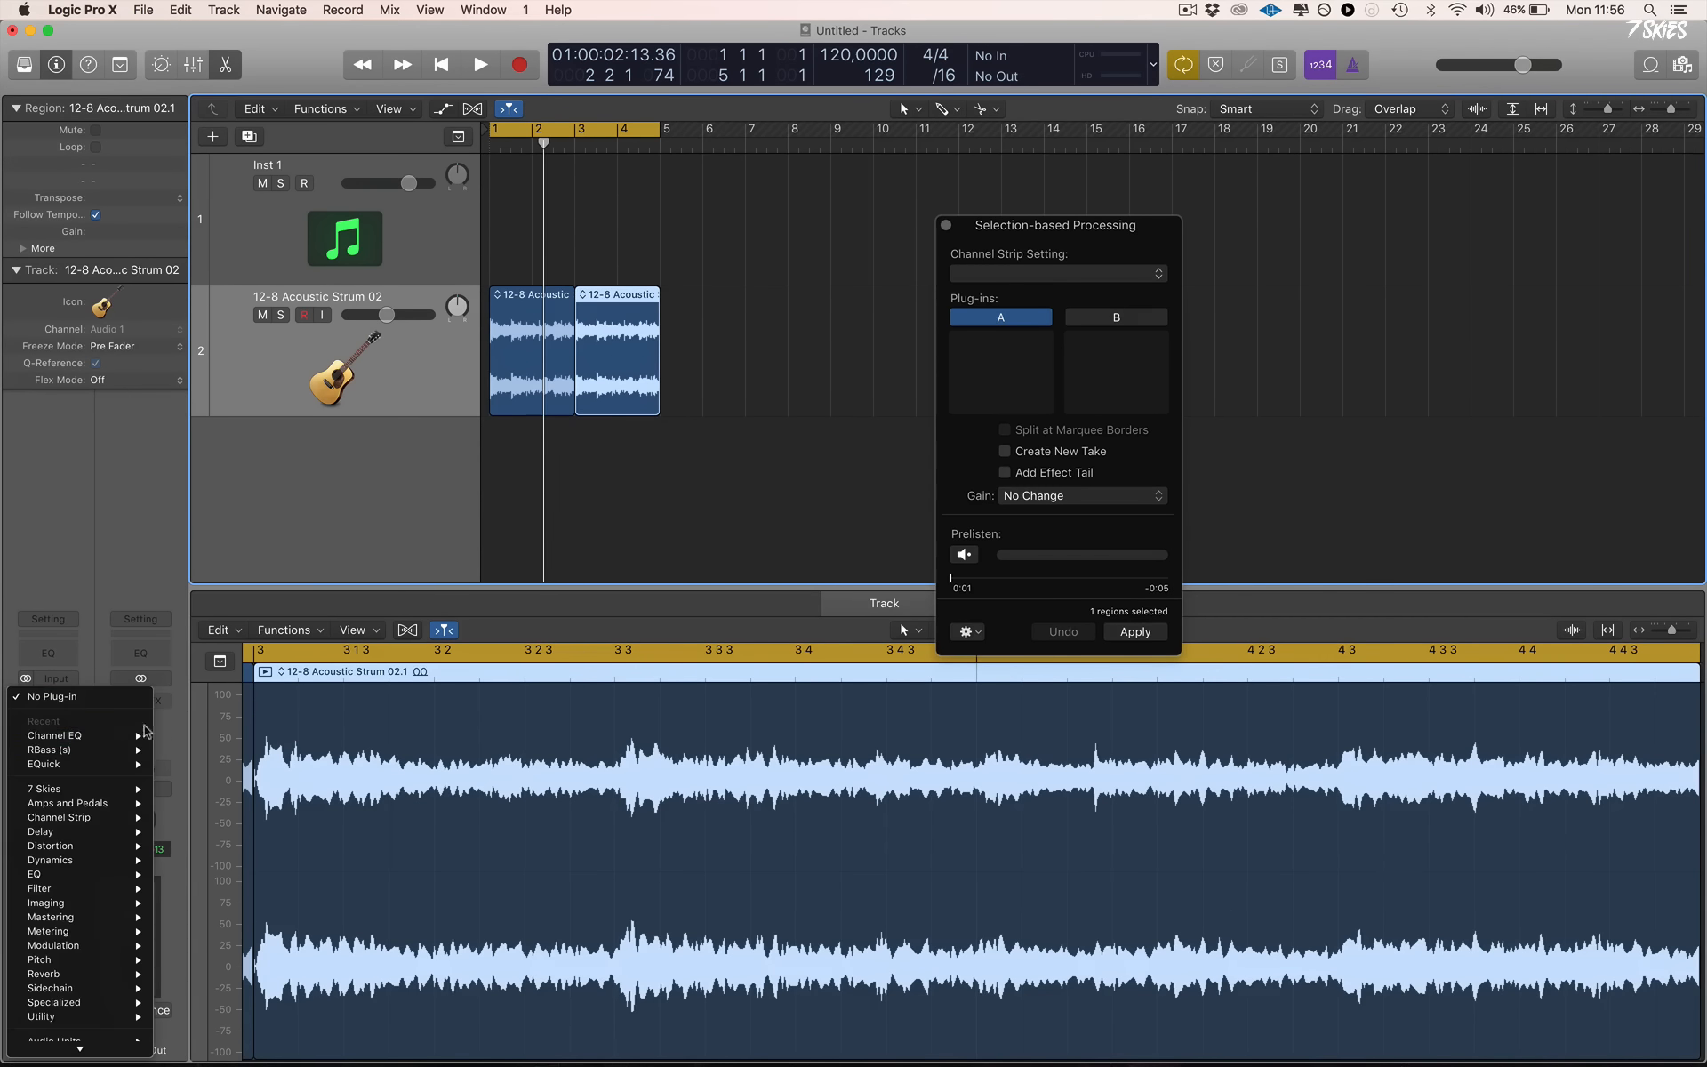
Insert a stereo Bitcrusher on the acoustic guitar channel strip, close its plug-in window, and bypass the effect
click(68, 703)
mouse_move(132, 847)
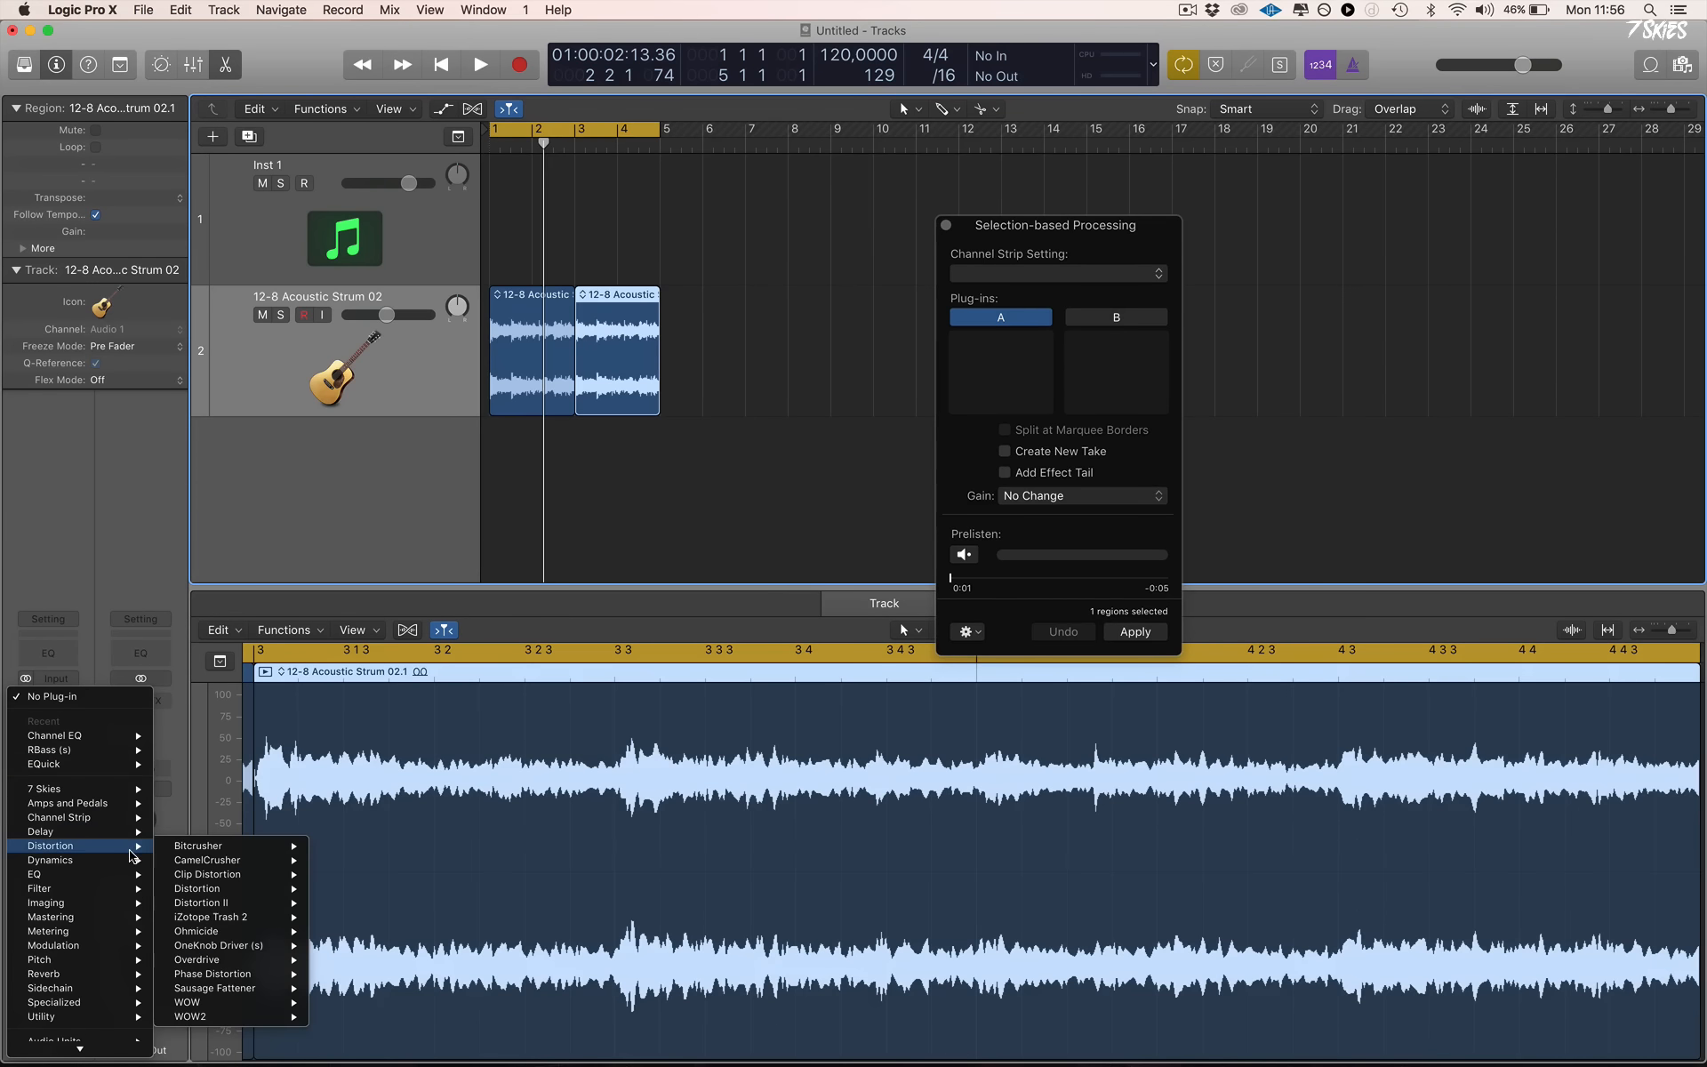
mouse_move(230, 848)
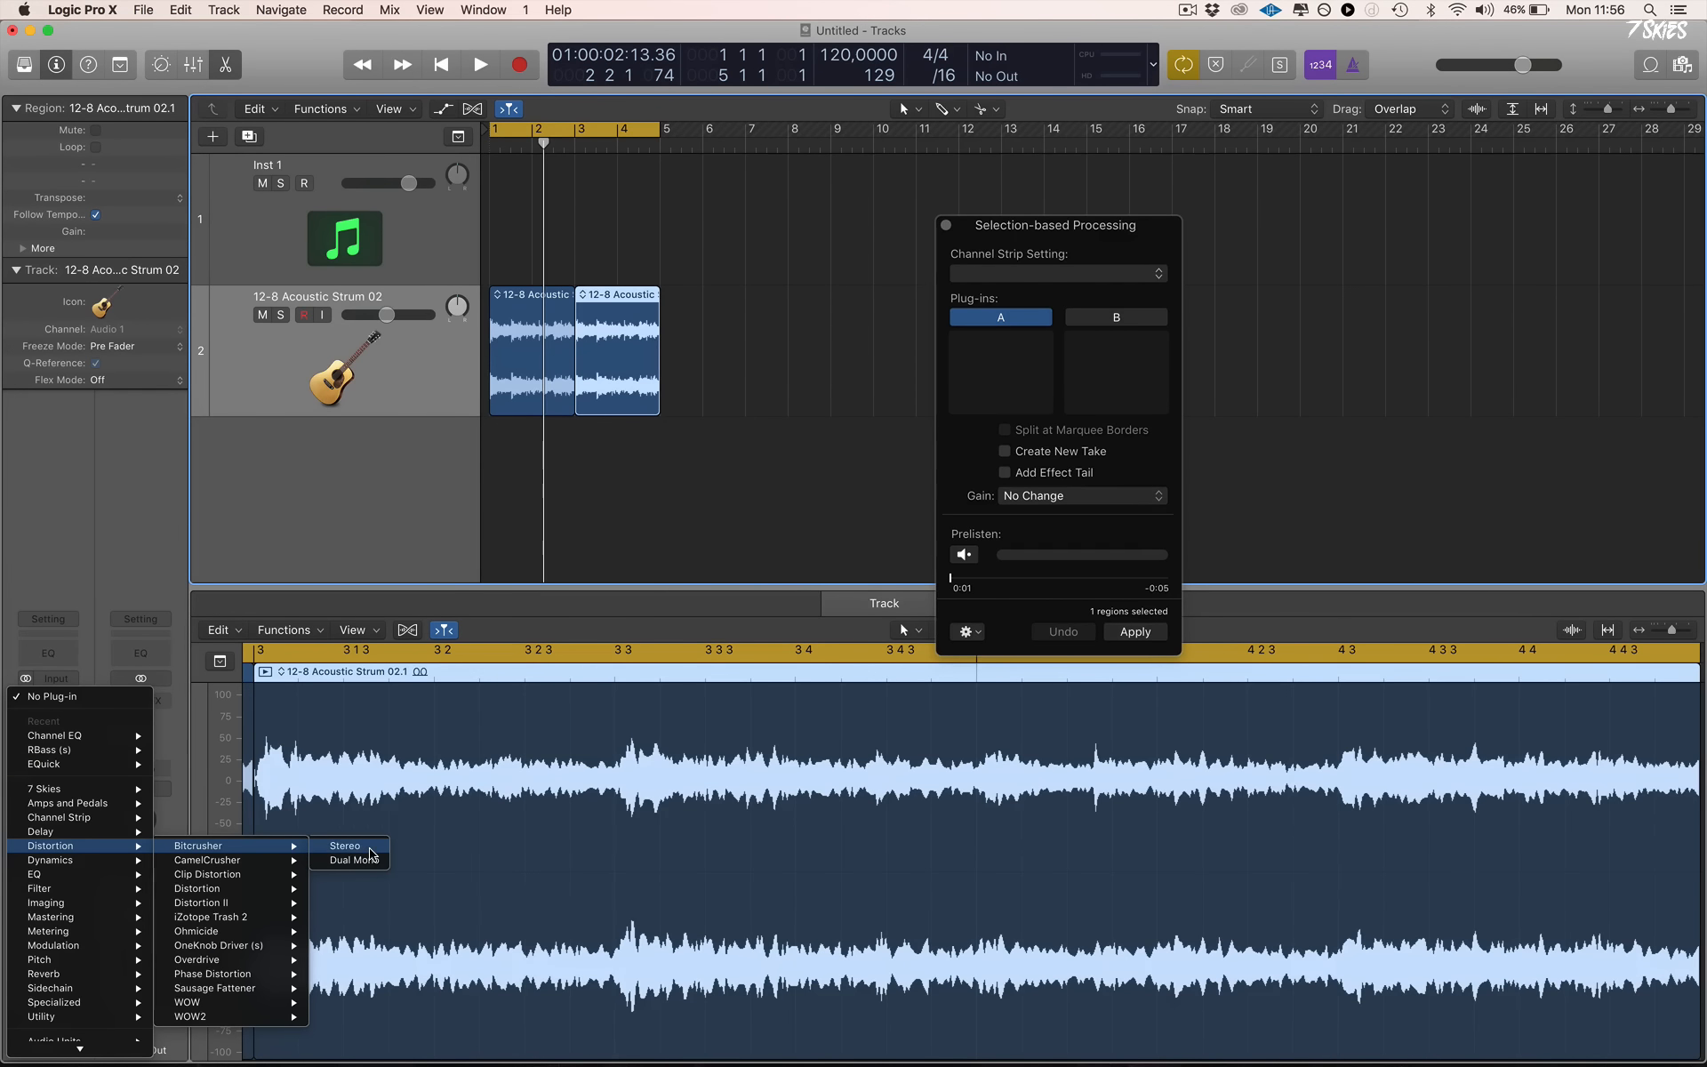
click(371, 851)
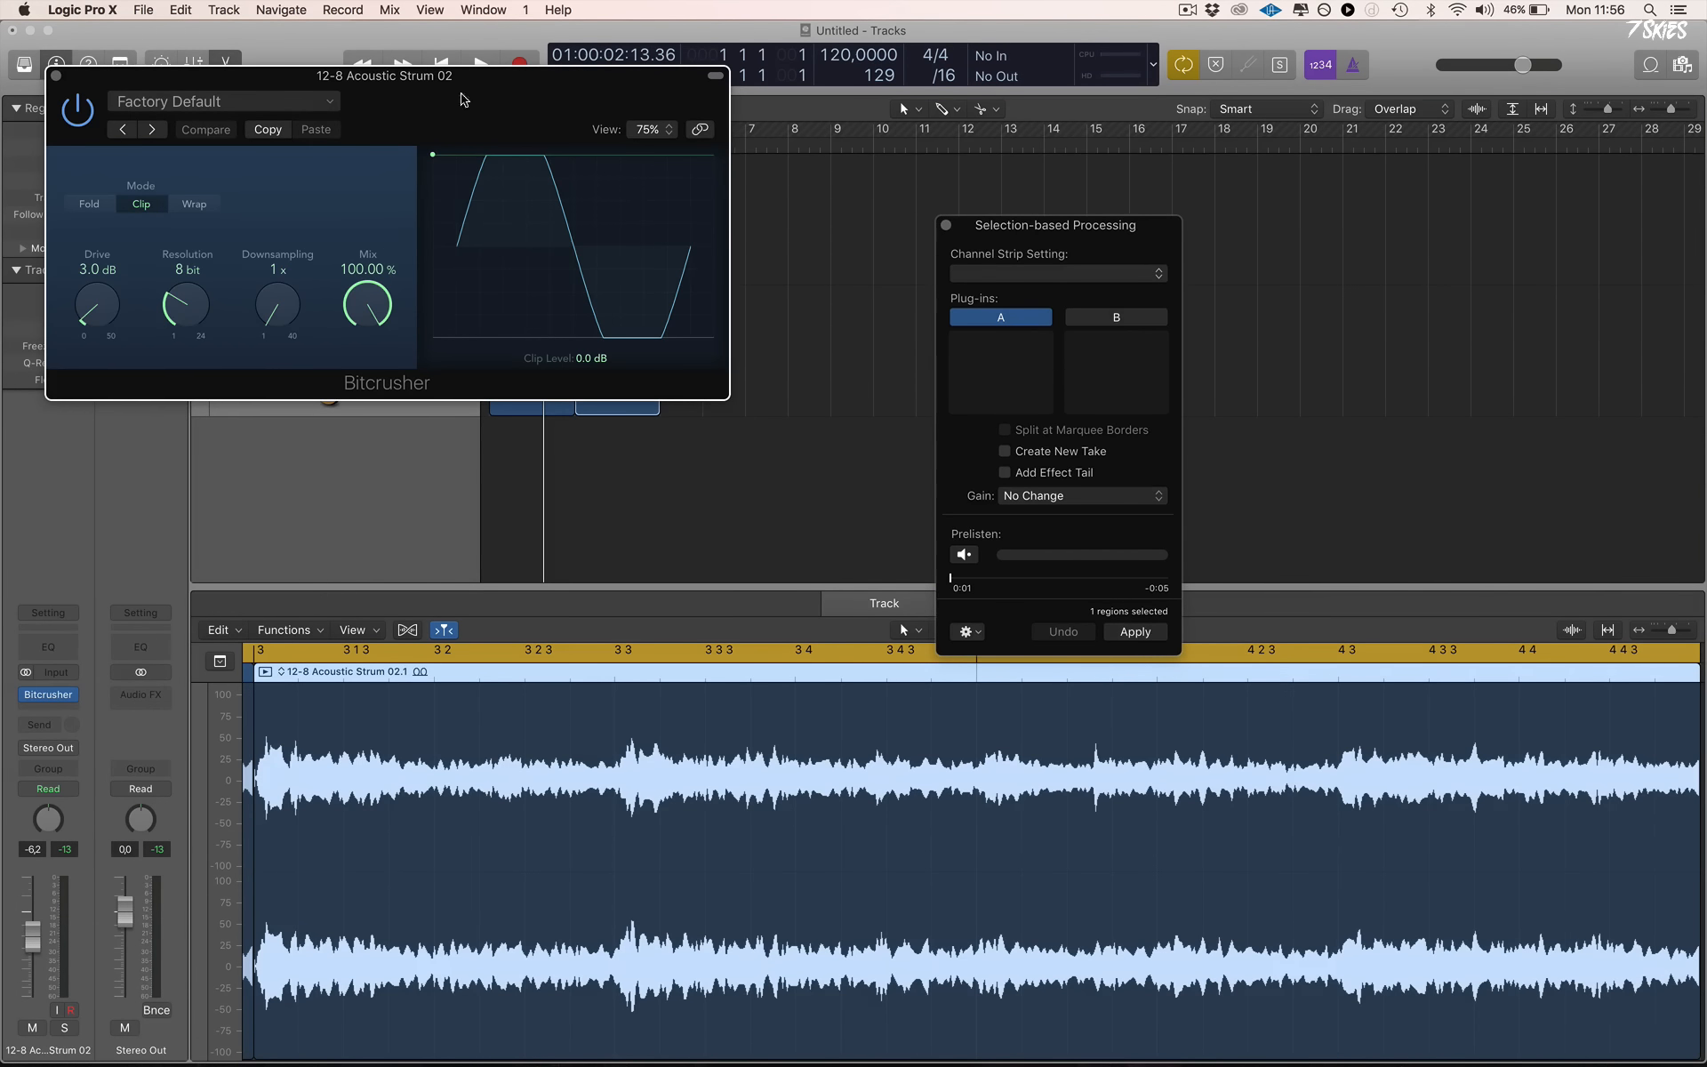
drag(462, 100, 1064, 283)
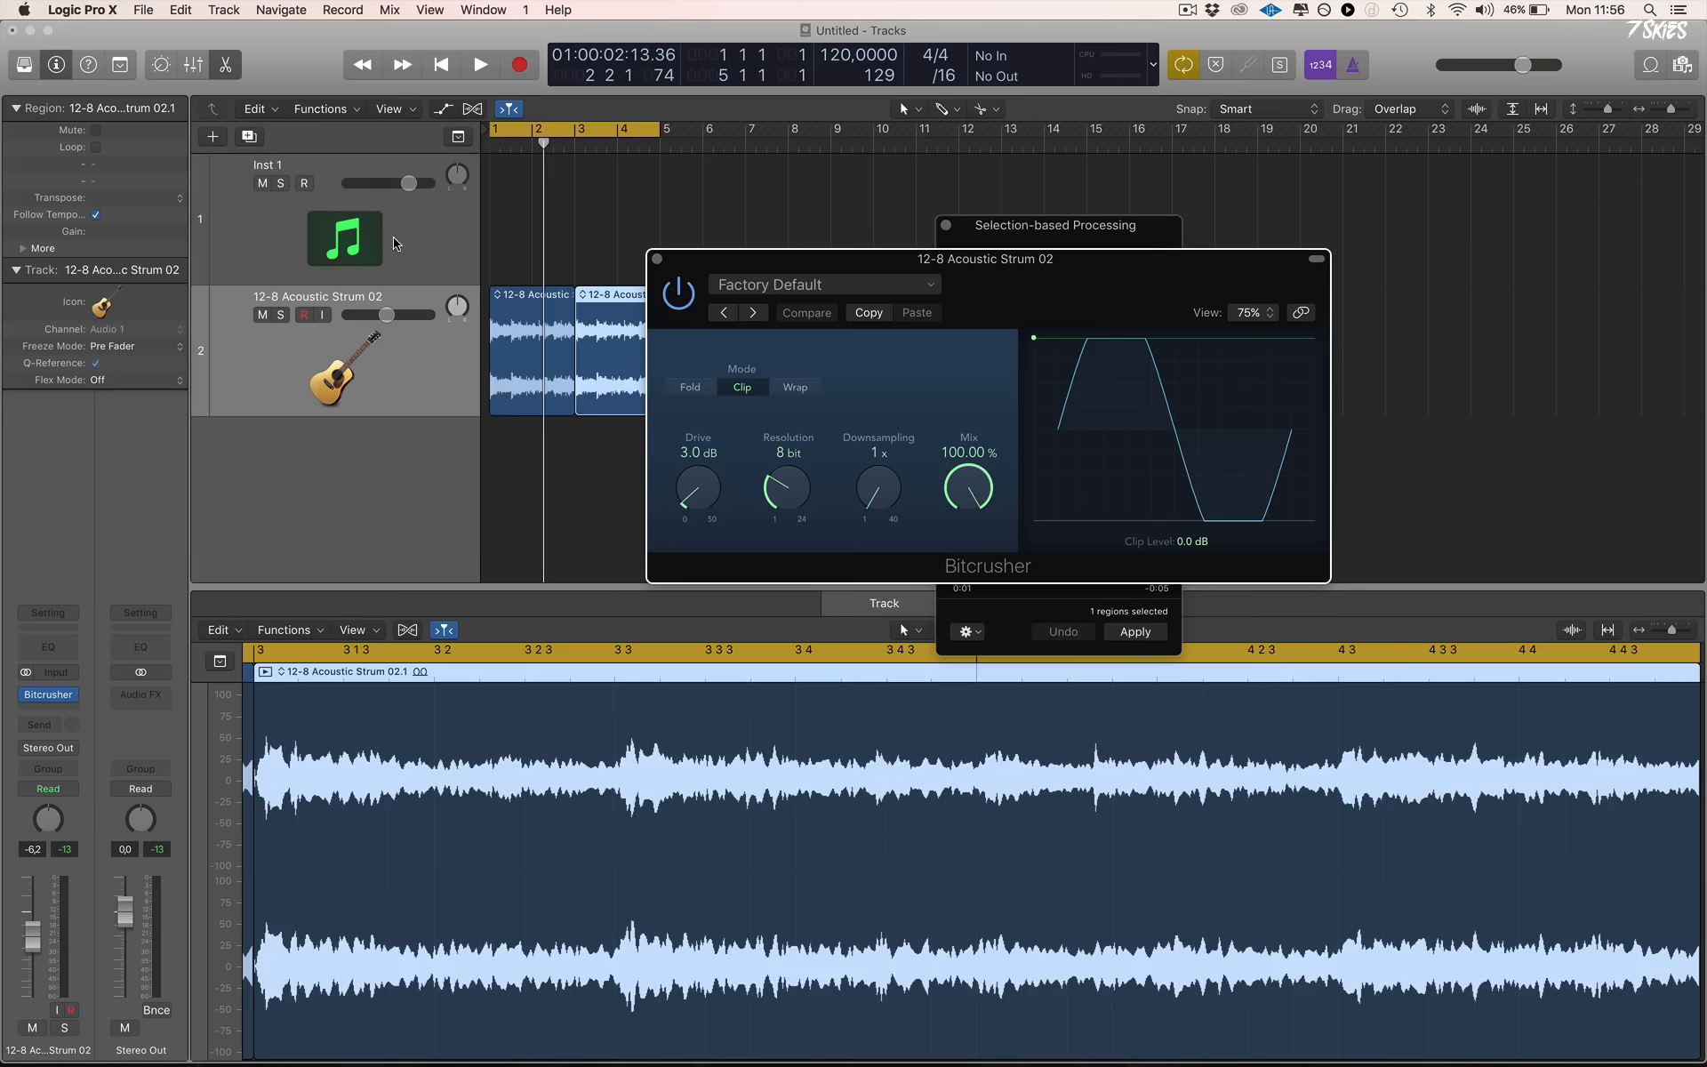
click(658, 260)
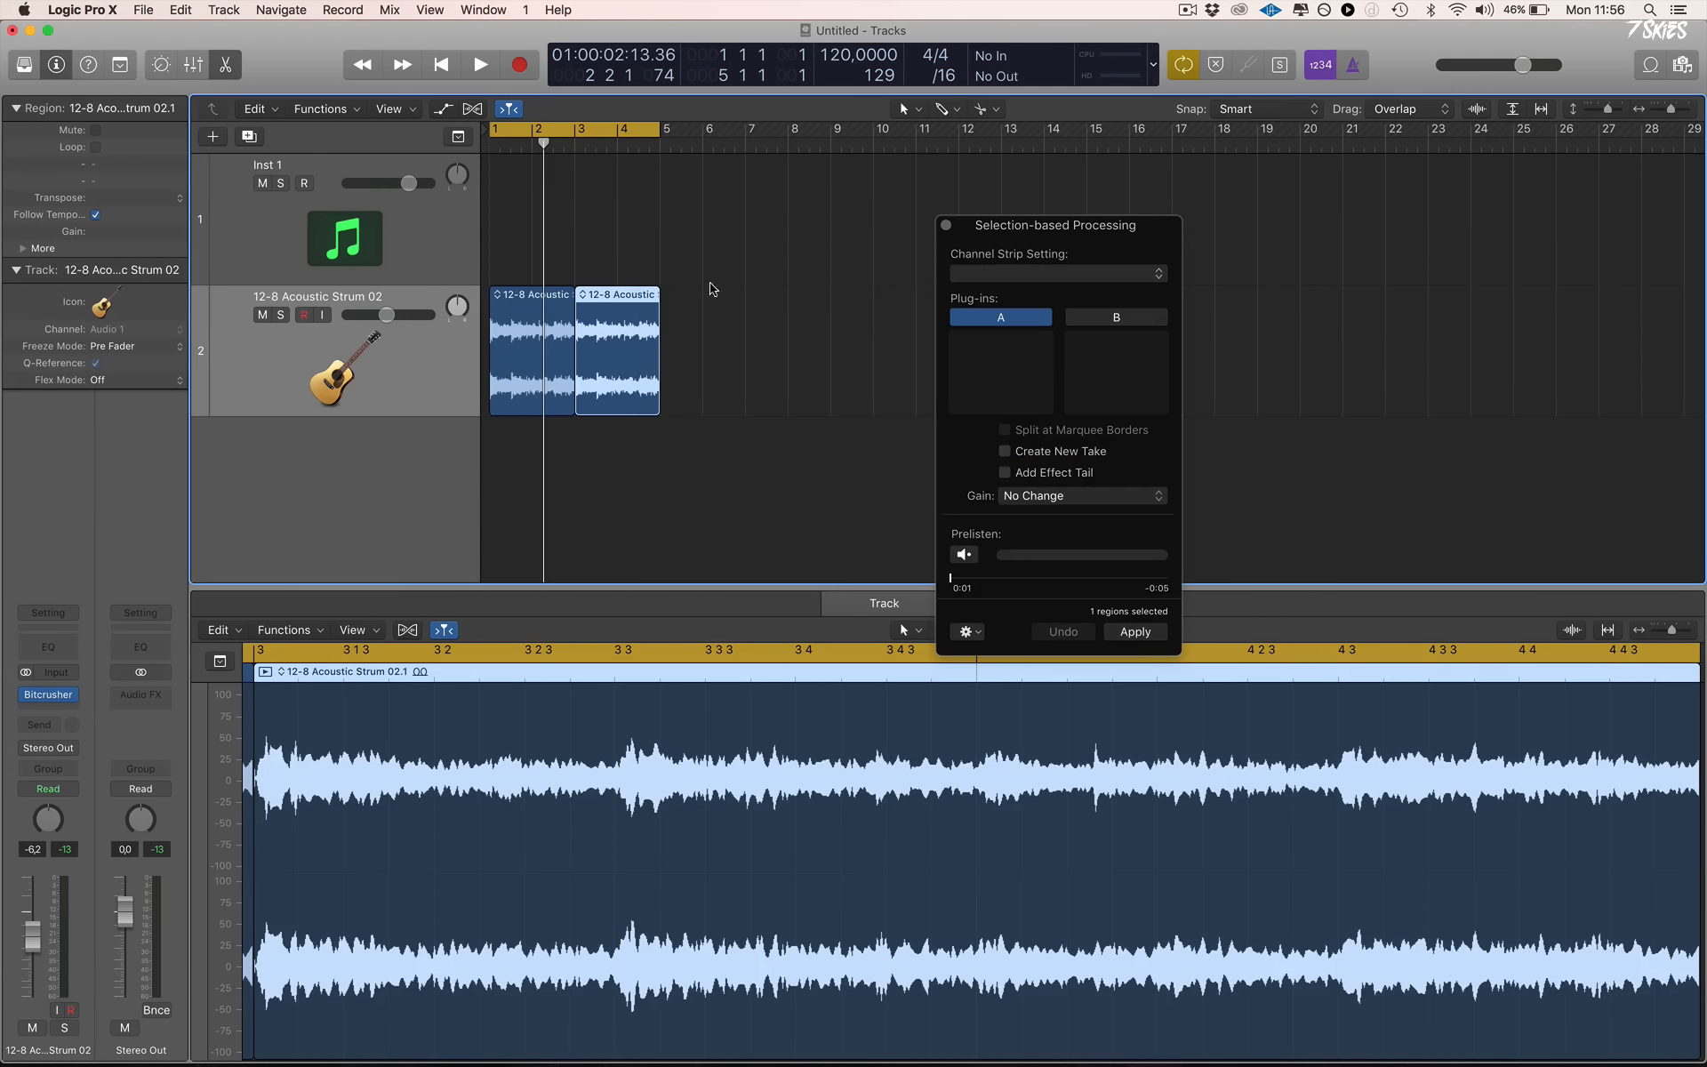
click(25, 695)
Close the Selection-based Processing window, select the copied guitar region at bar 3, and reopen Selection-based Processing for it
click(960, 238)
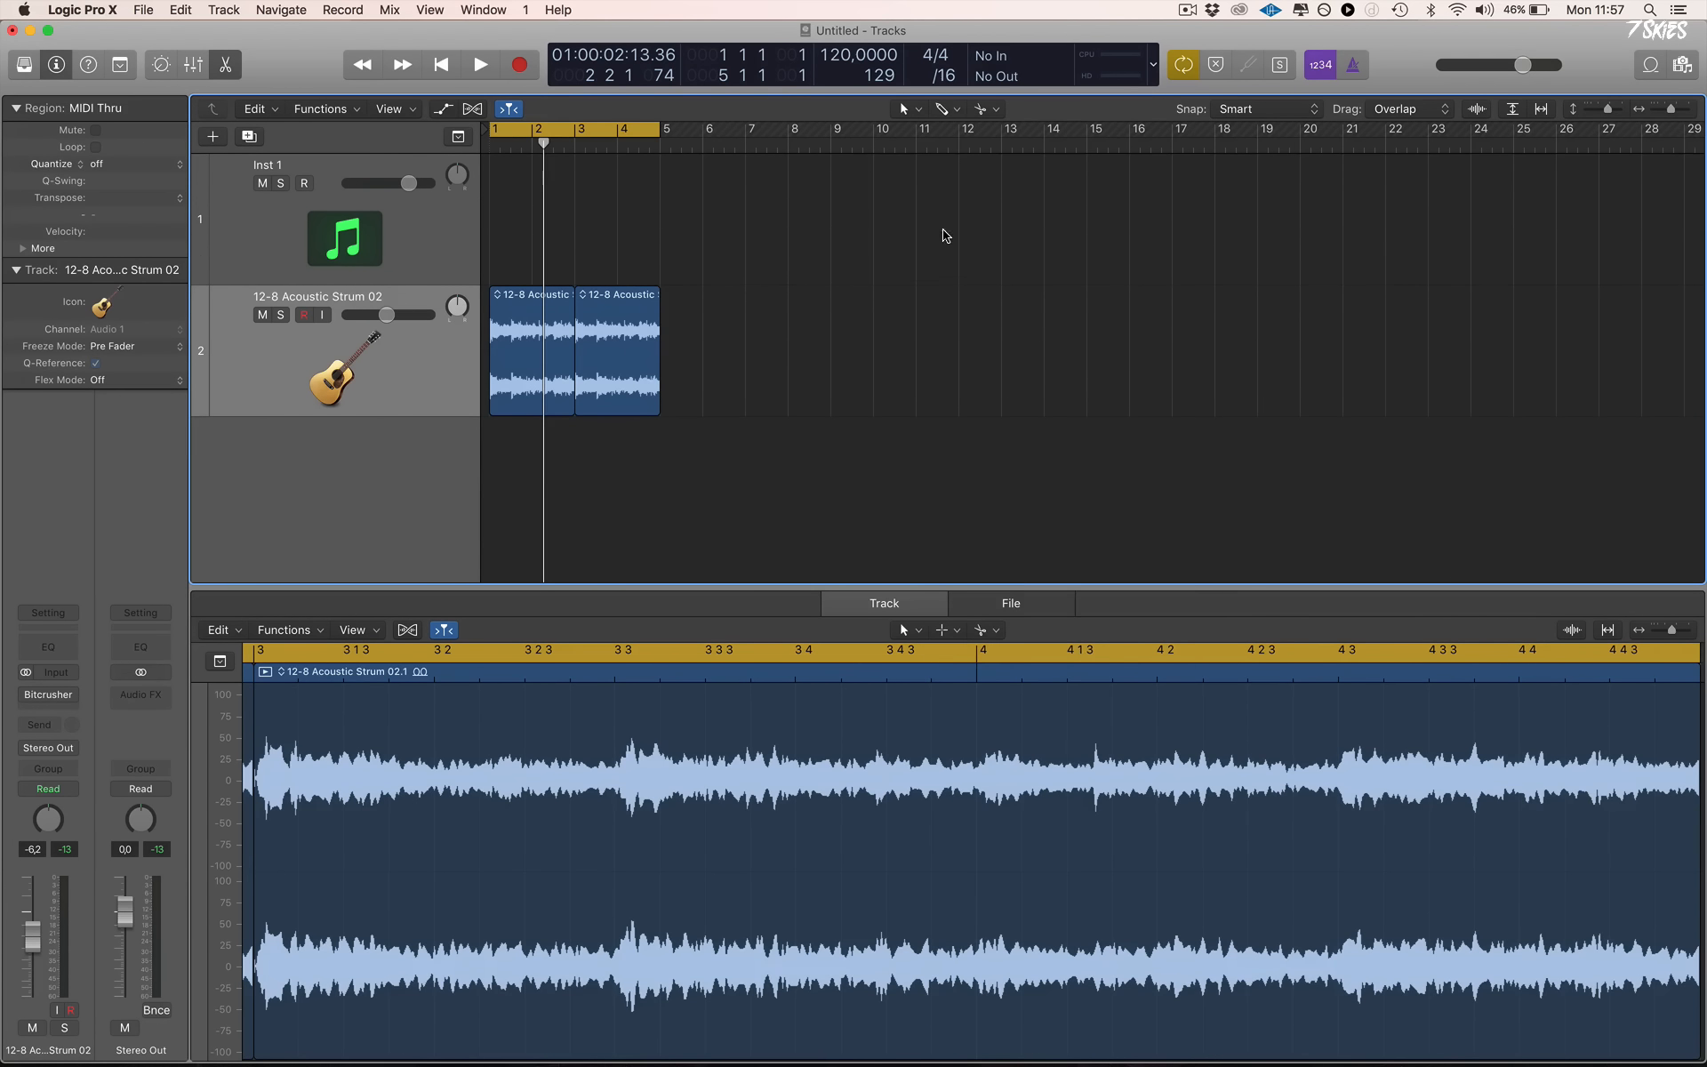
click(516, 356)
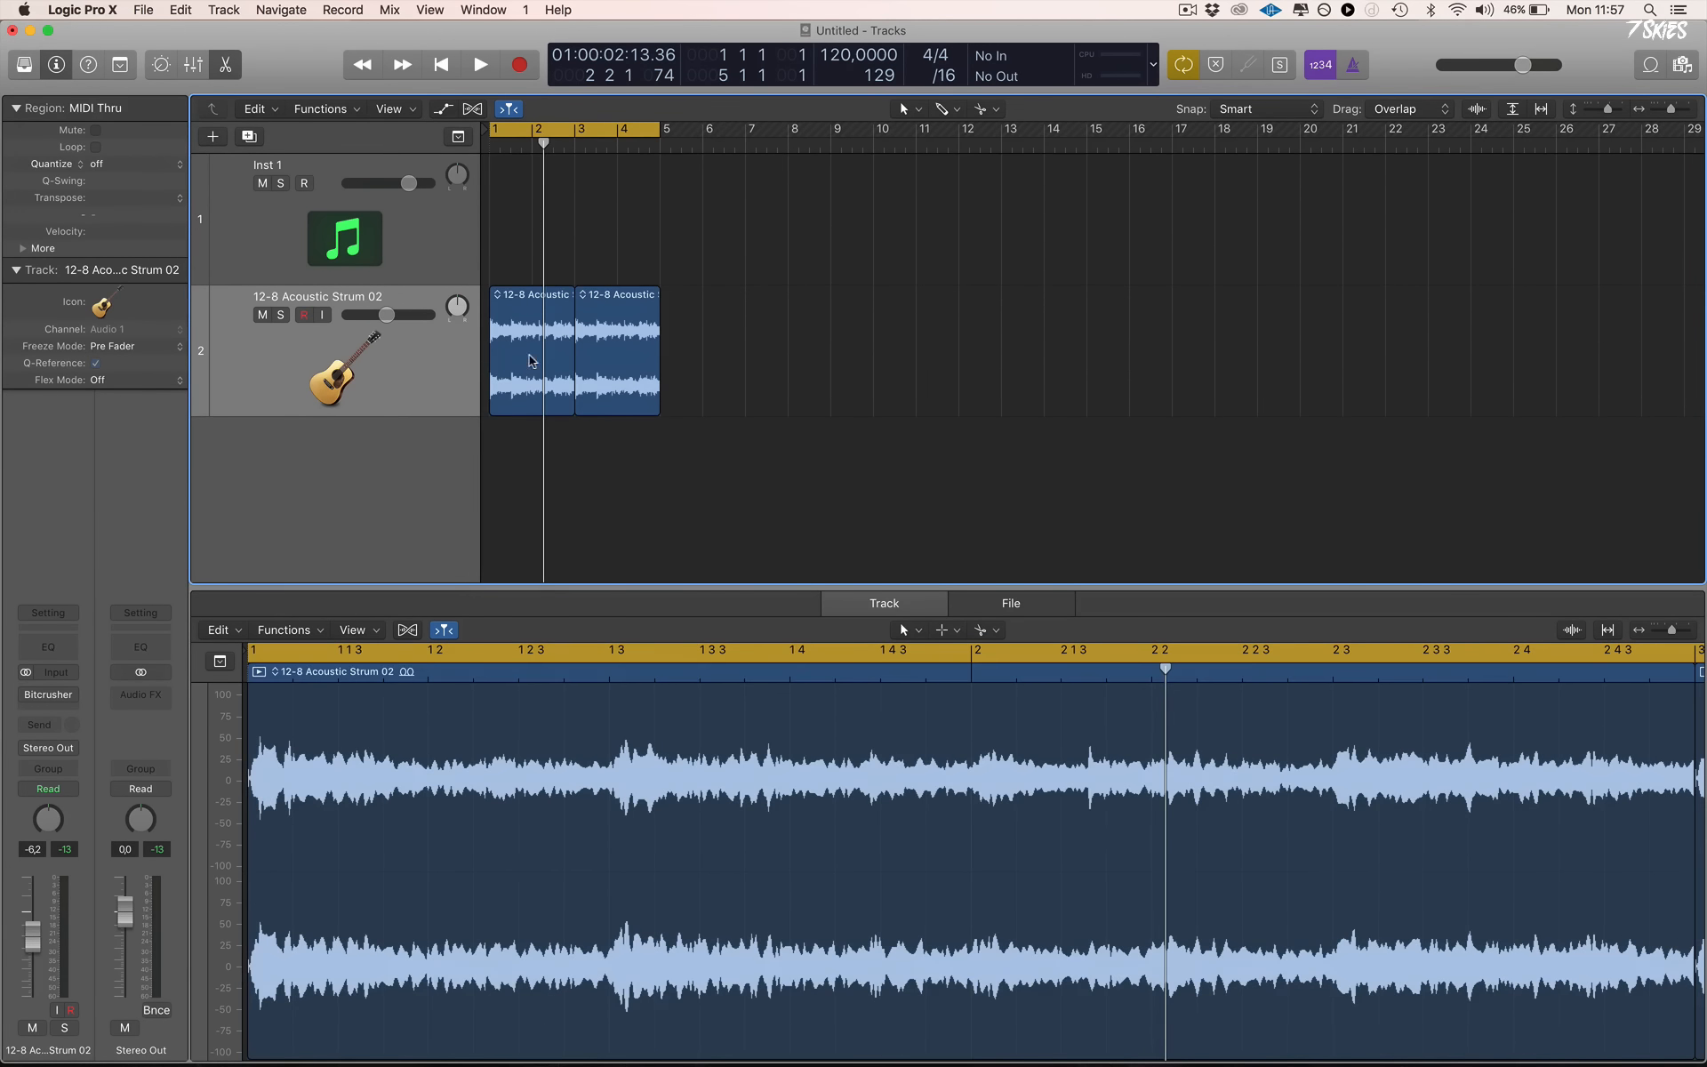
click(628, 351)
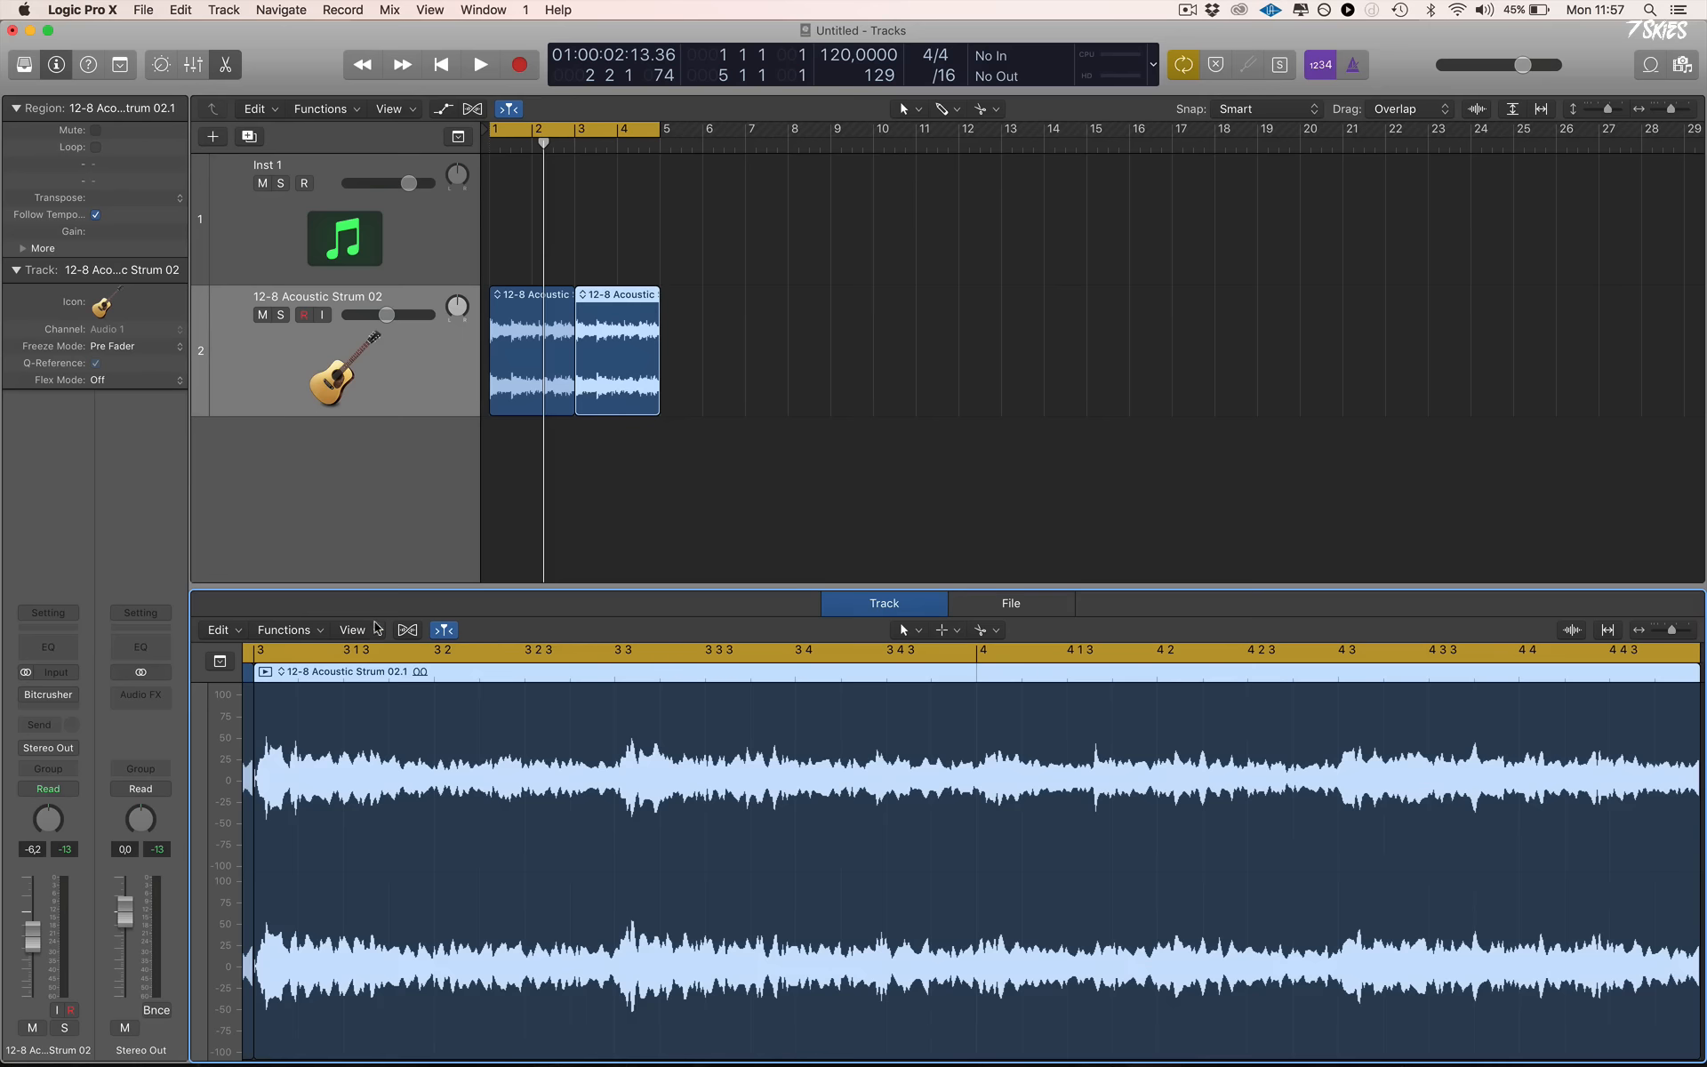
click(307, 632)
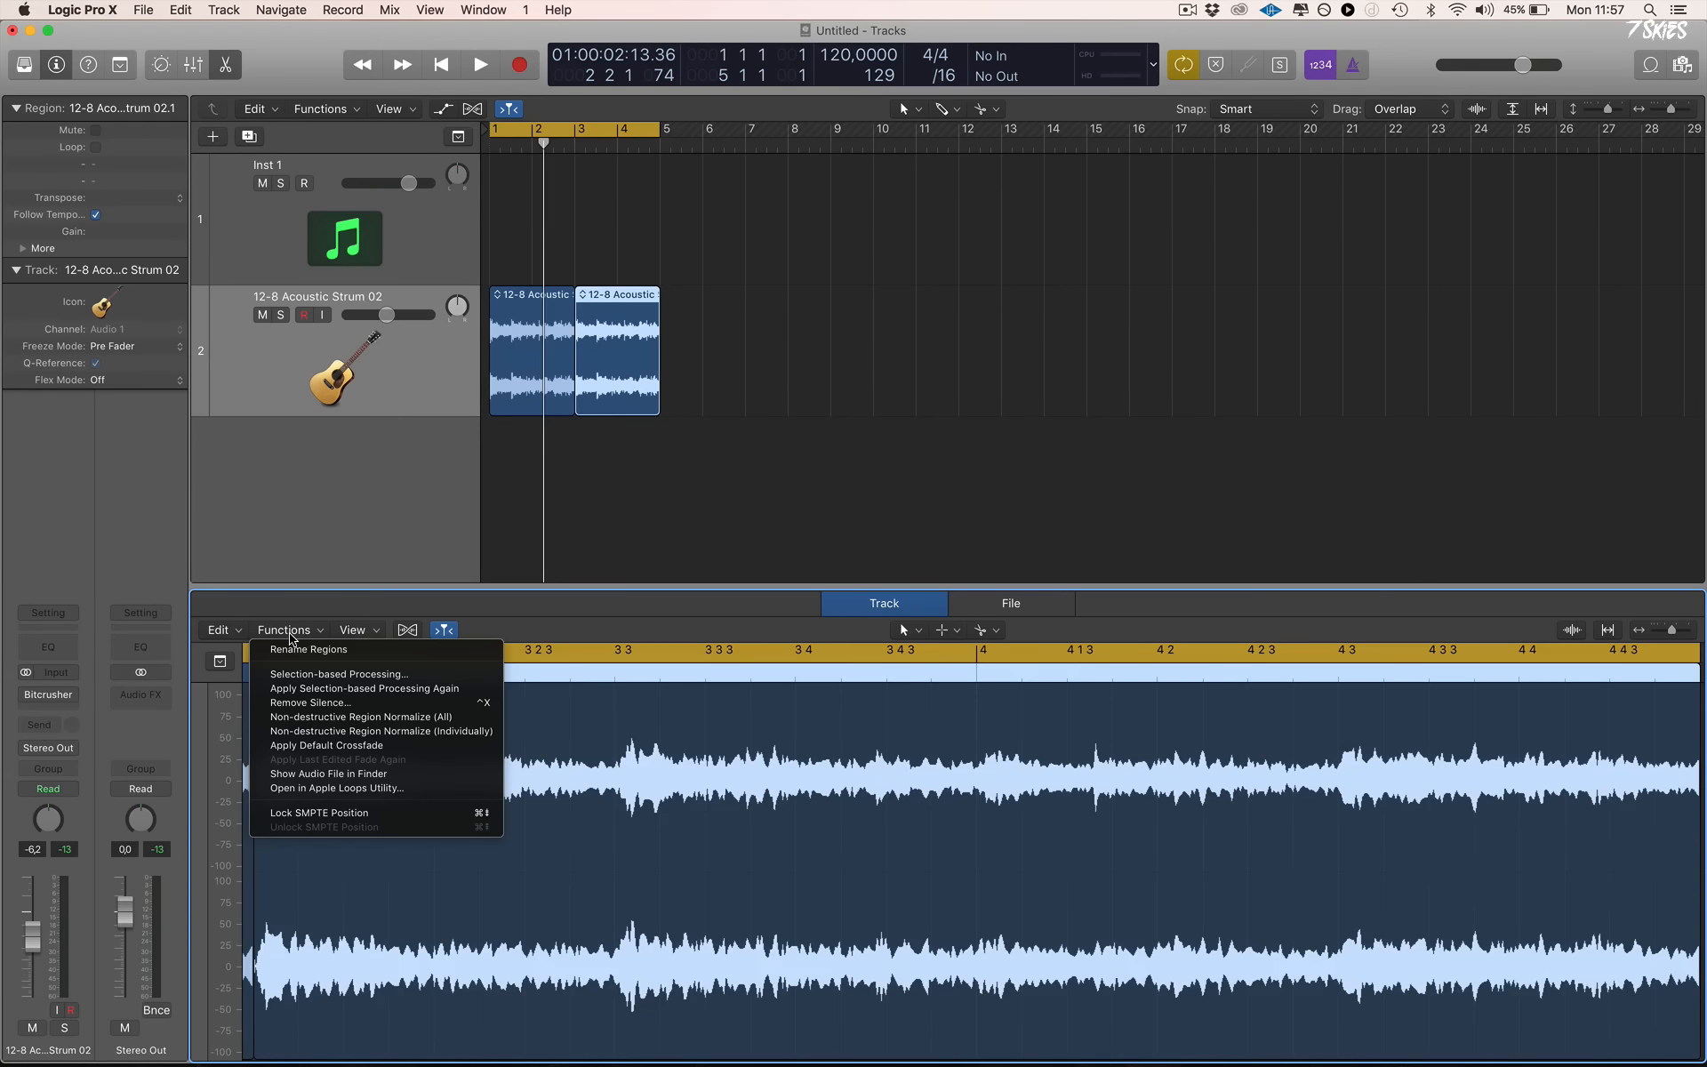
click(397, 676)
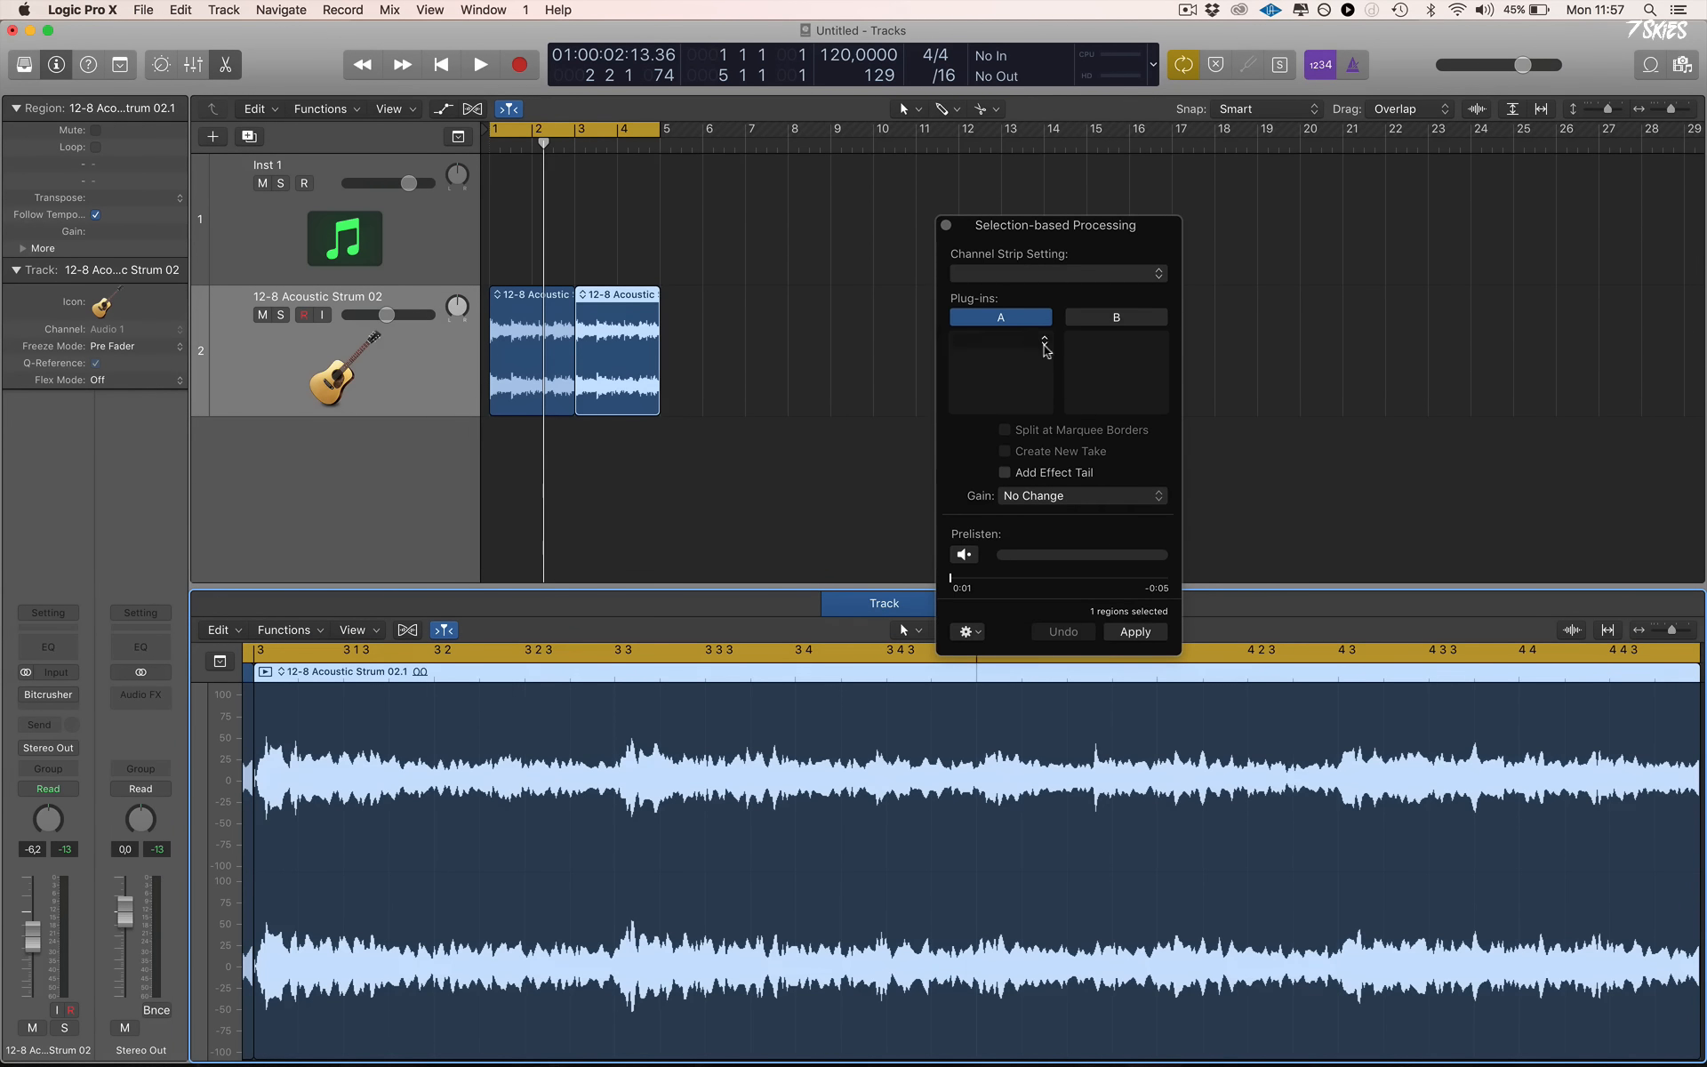
Add a stereo Bitcrusher to plug-in set A of Selection-based Processing
mouse_move(1162, 319)
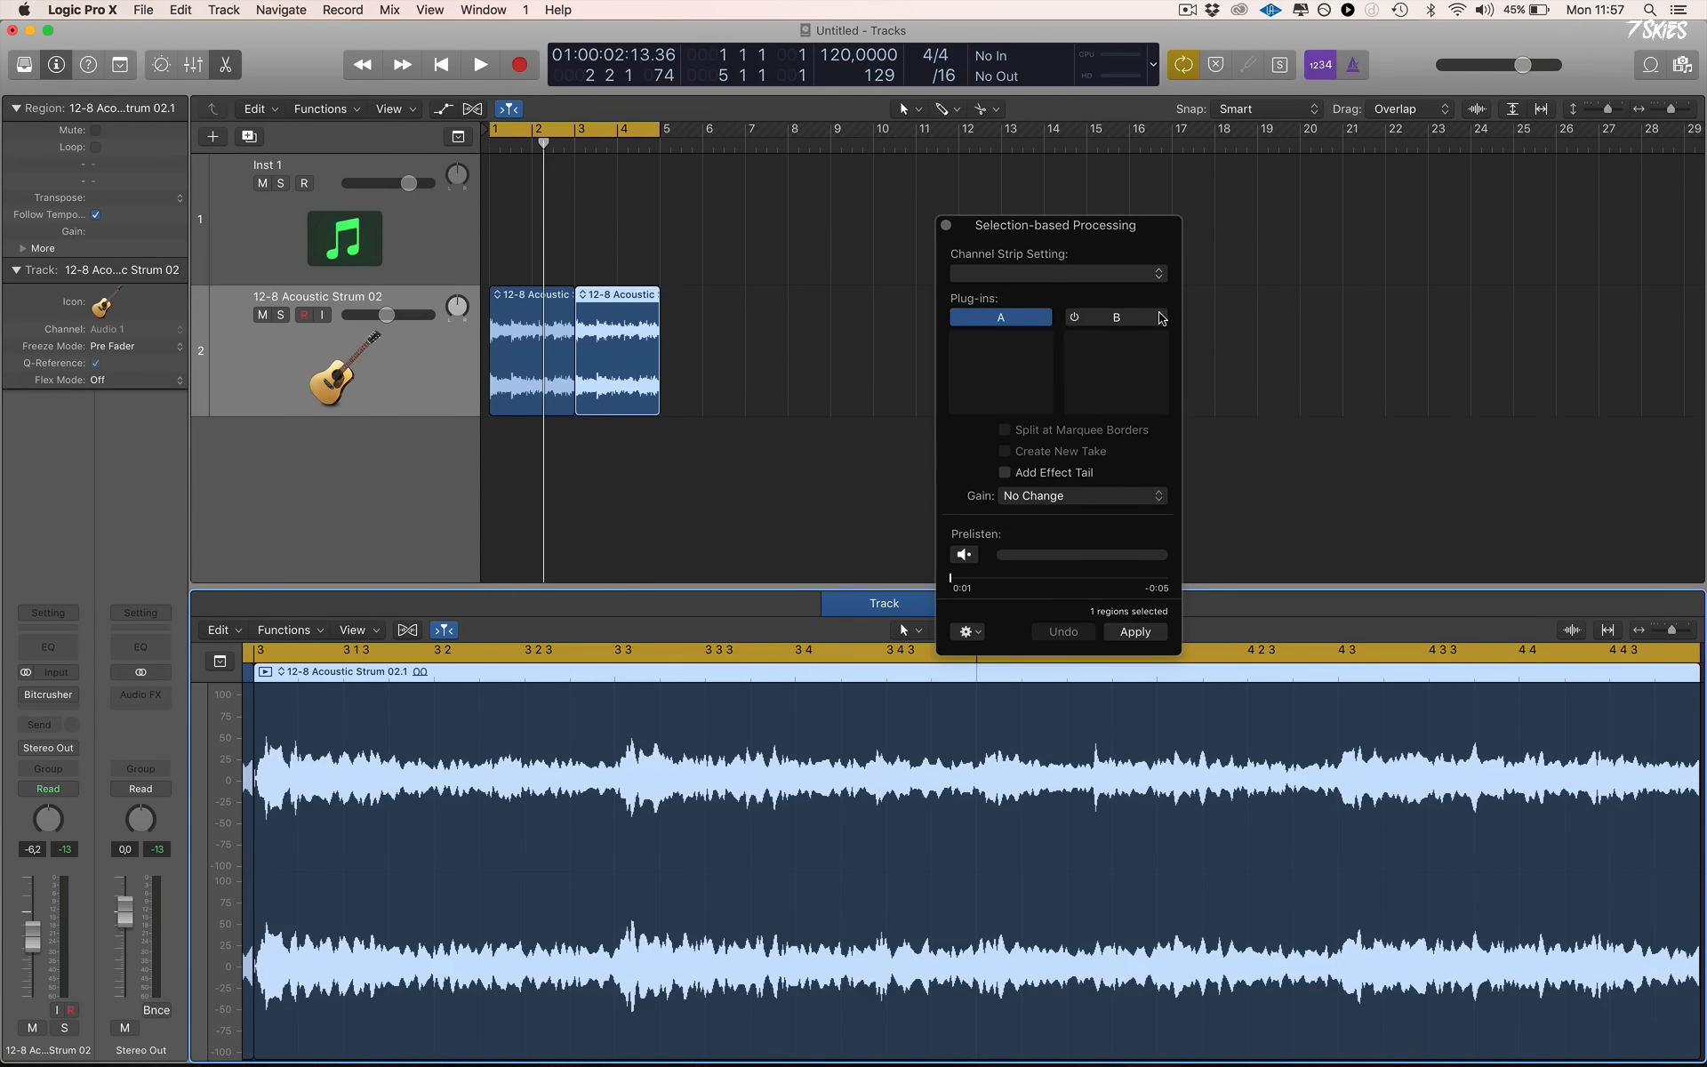
click(1023, 342)
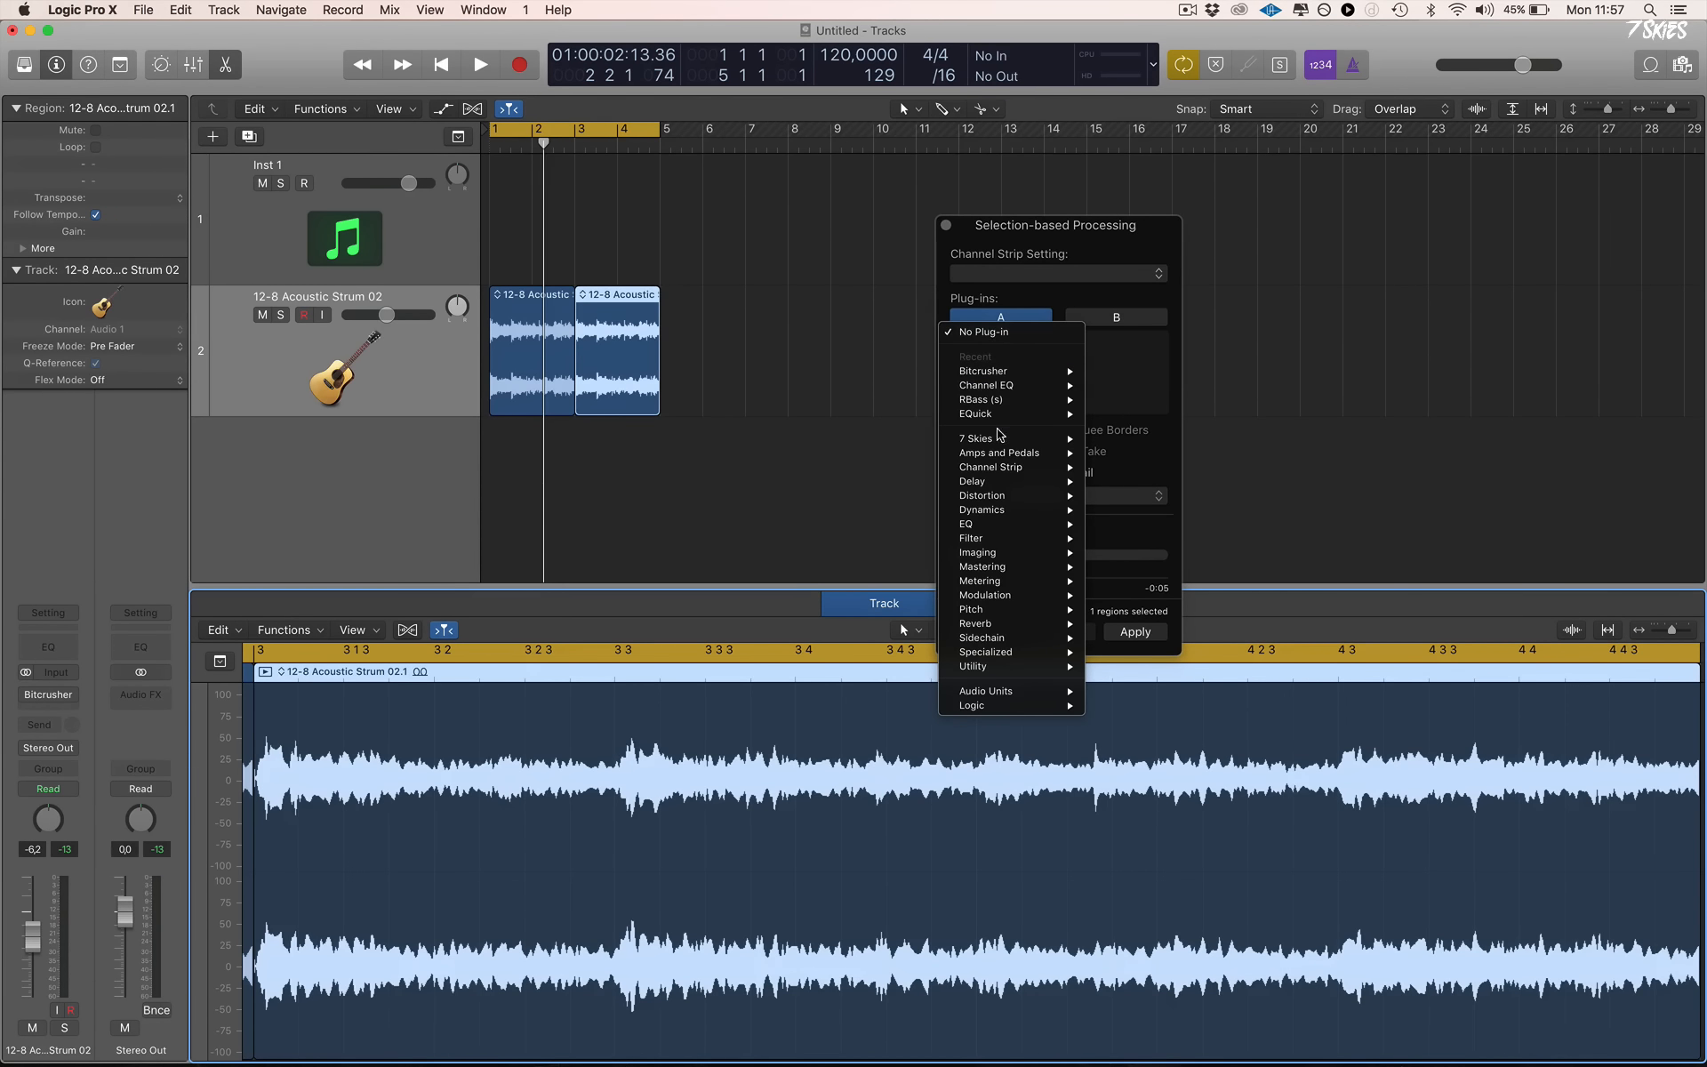
mouse_move(1005, 371)
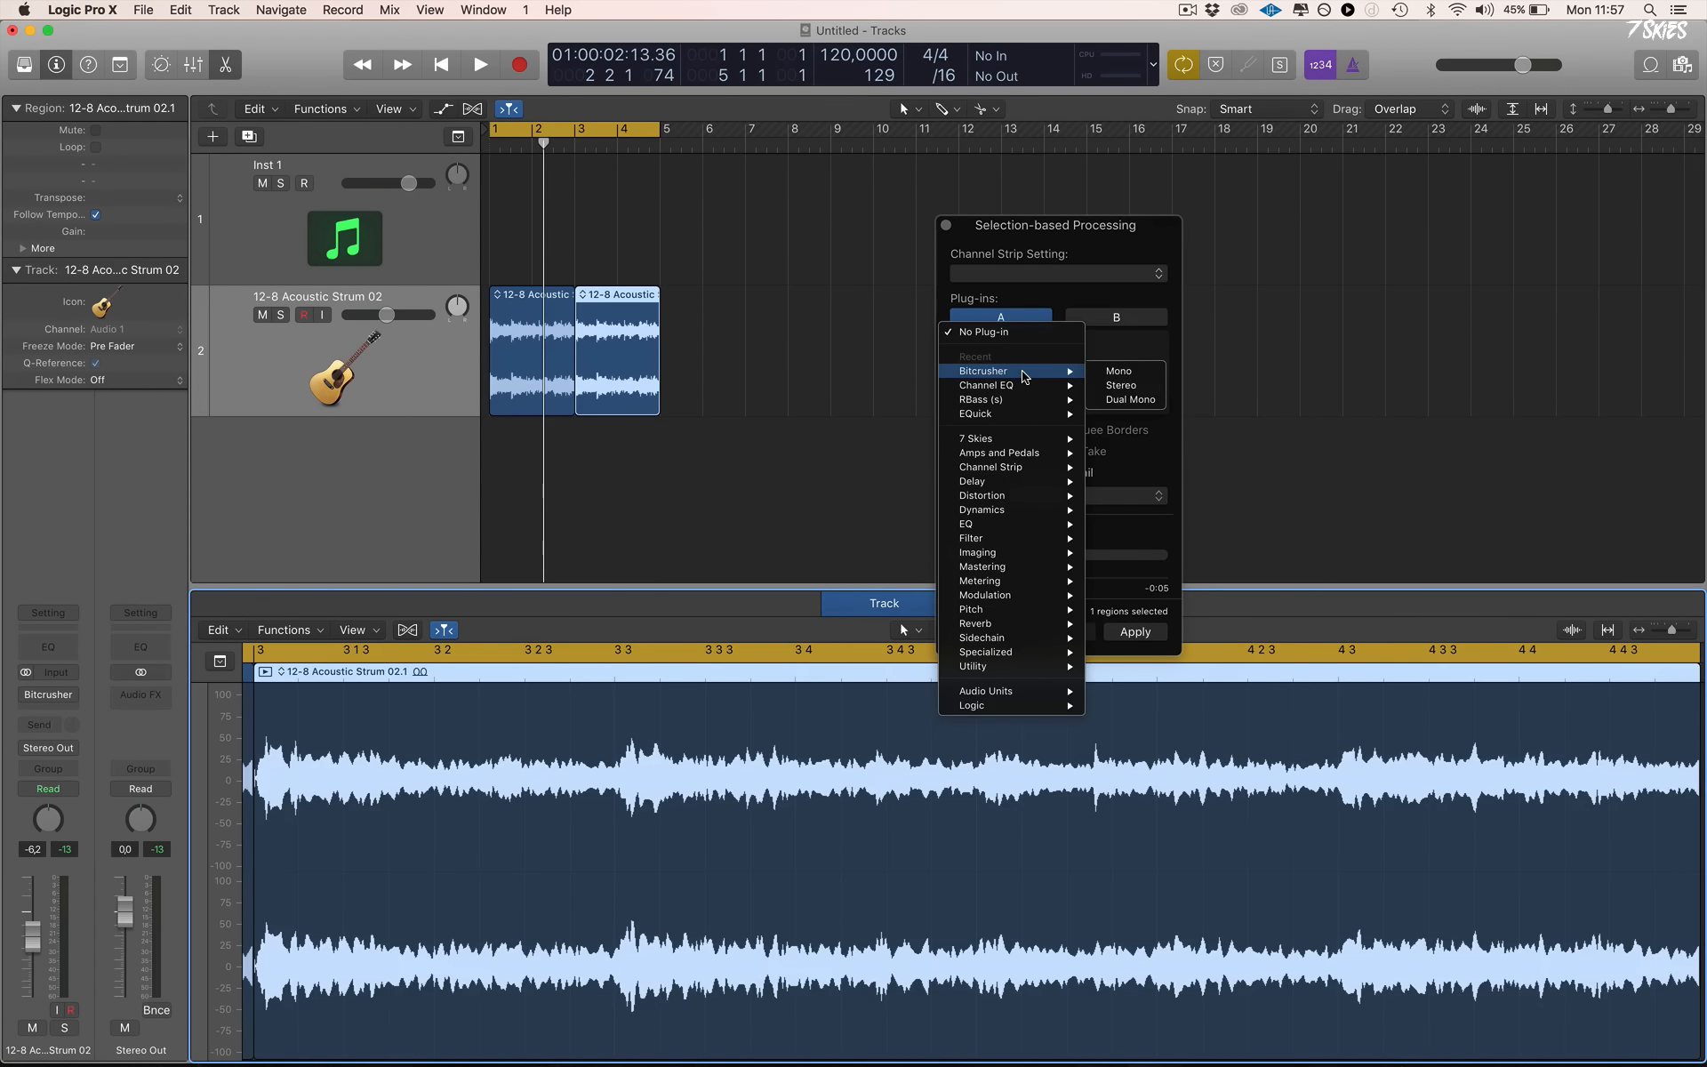
click(1122, 386)
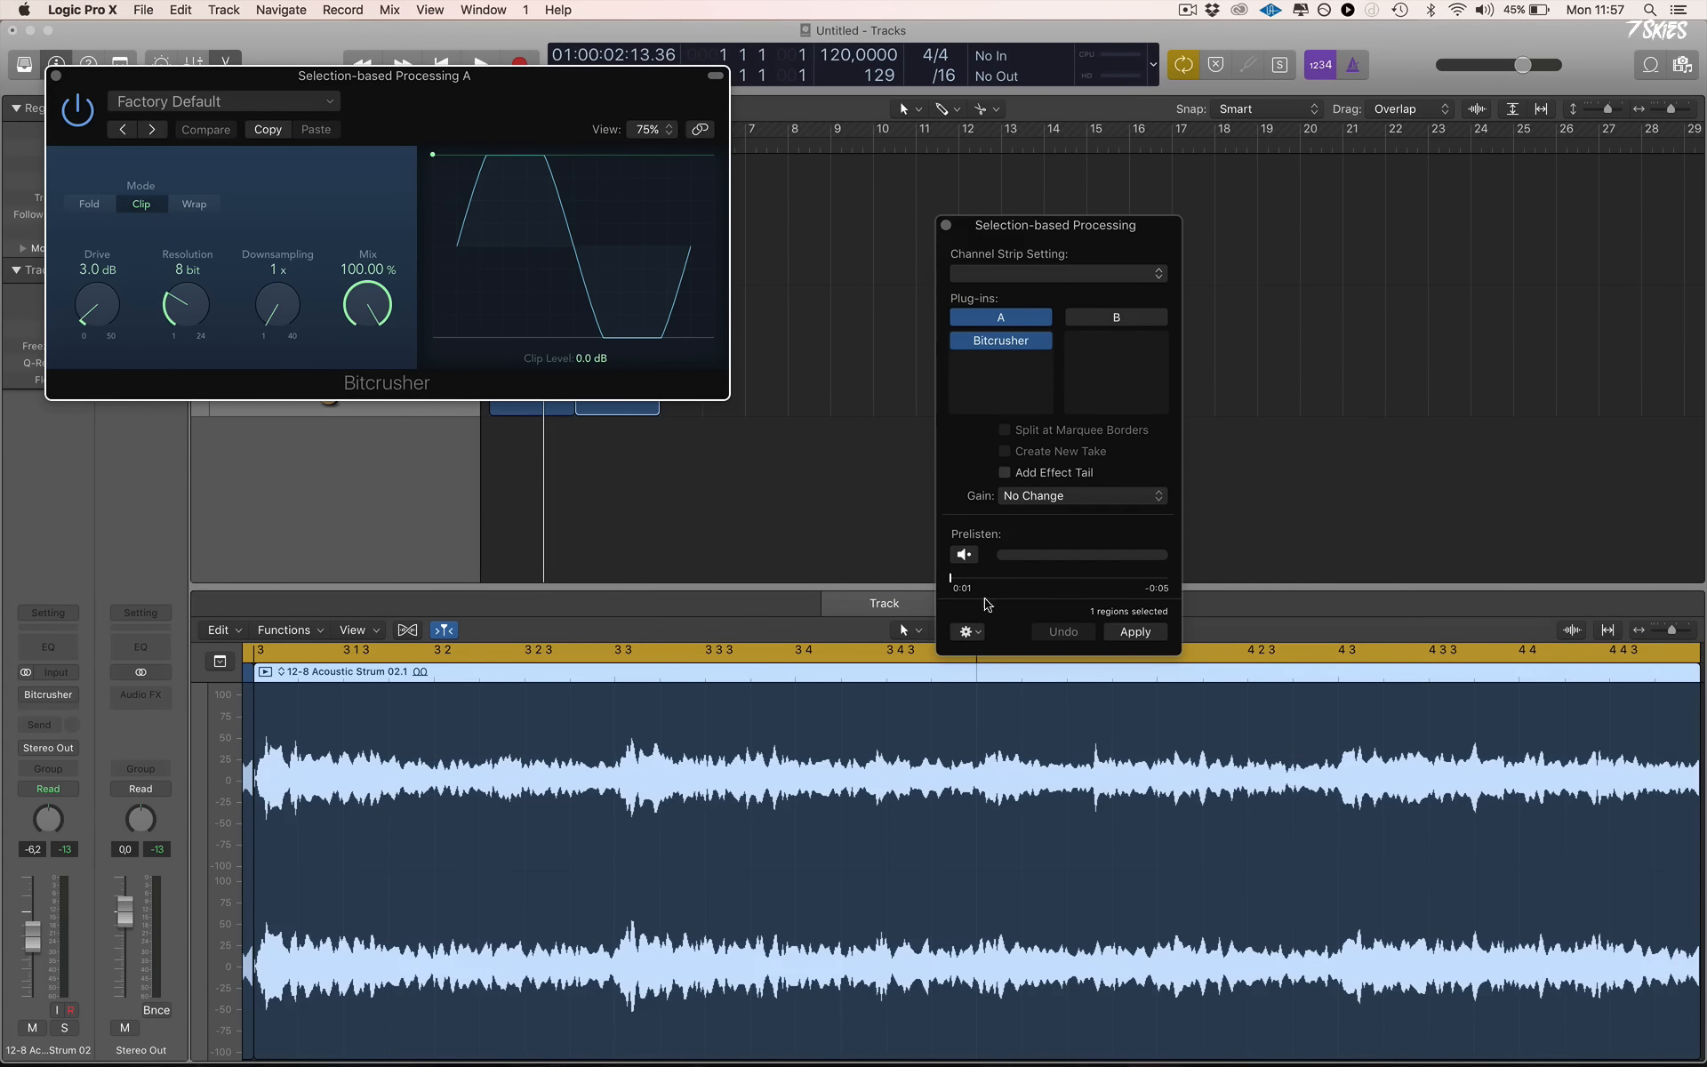
While prelistening to the region, set the Bitcrusher's resolution to 4 bit and downsampling to 15x, and stop the prelisten
click(962, 555)
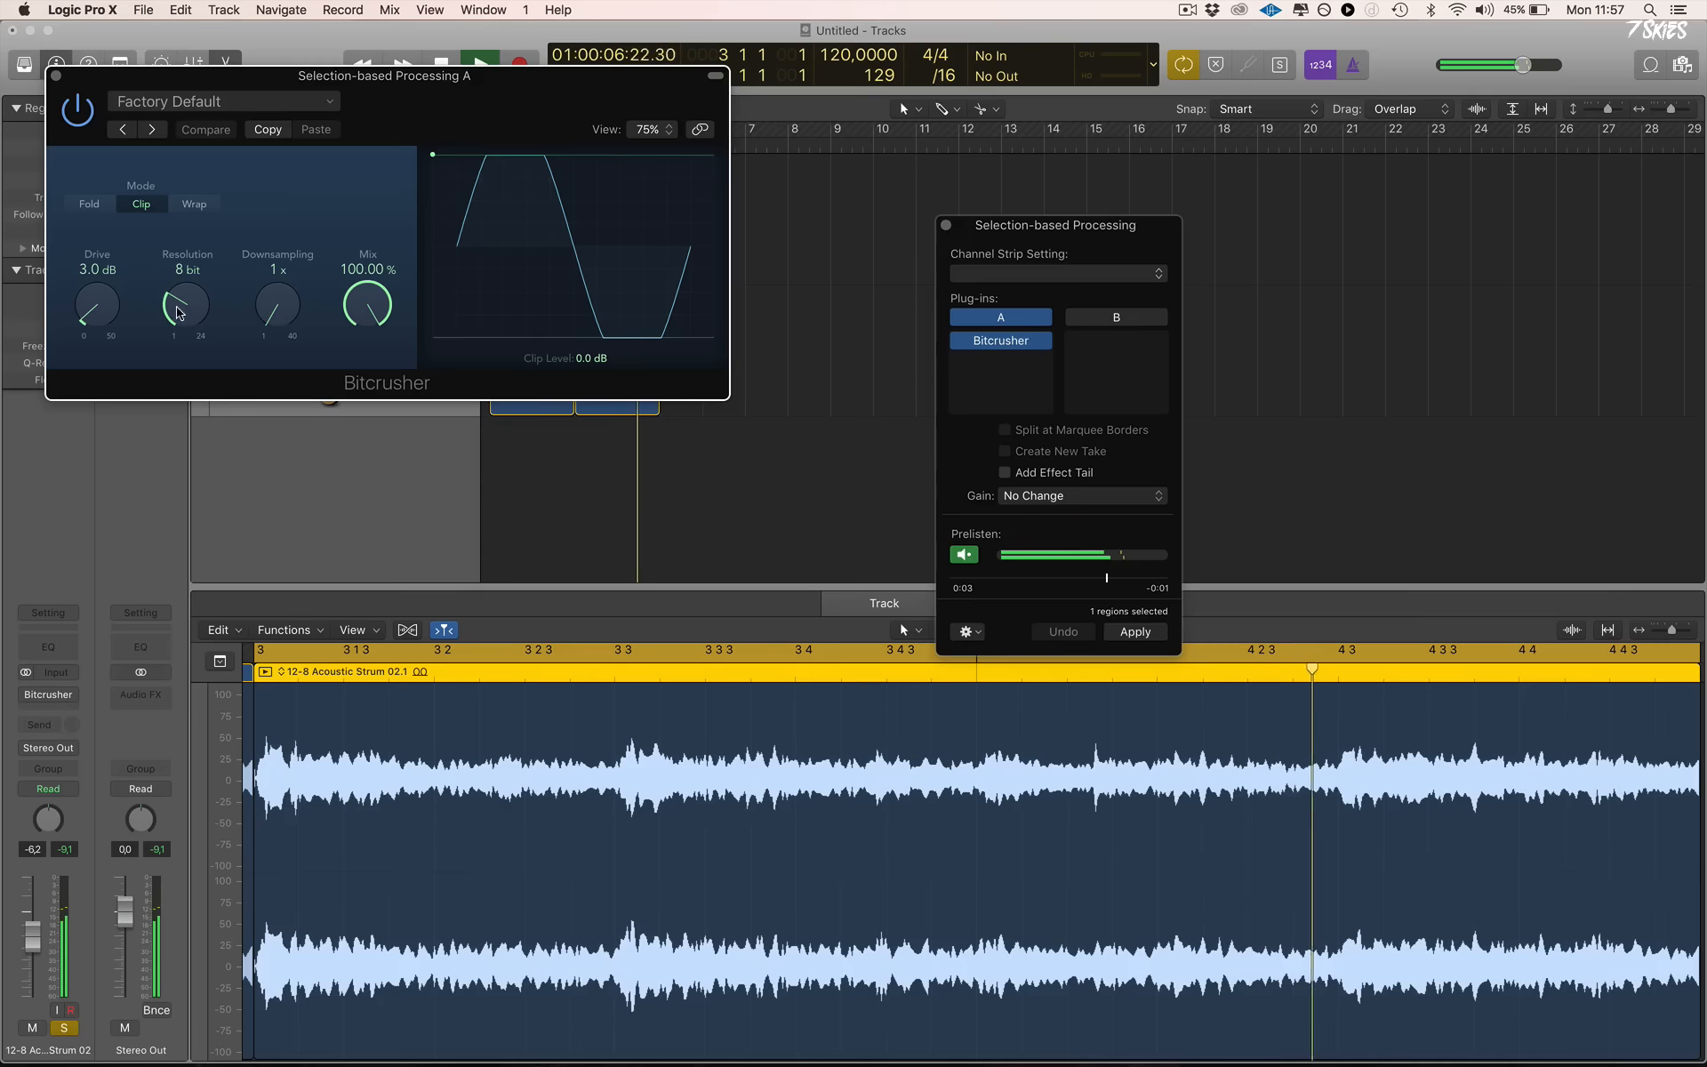
drag(186, 305, 170, 362)
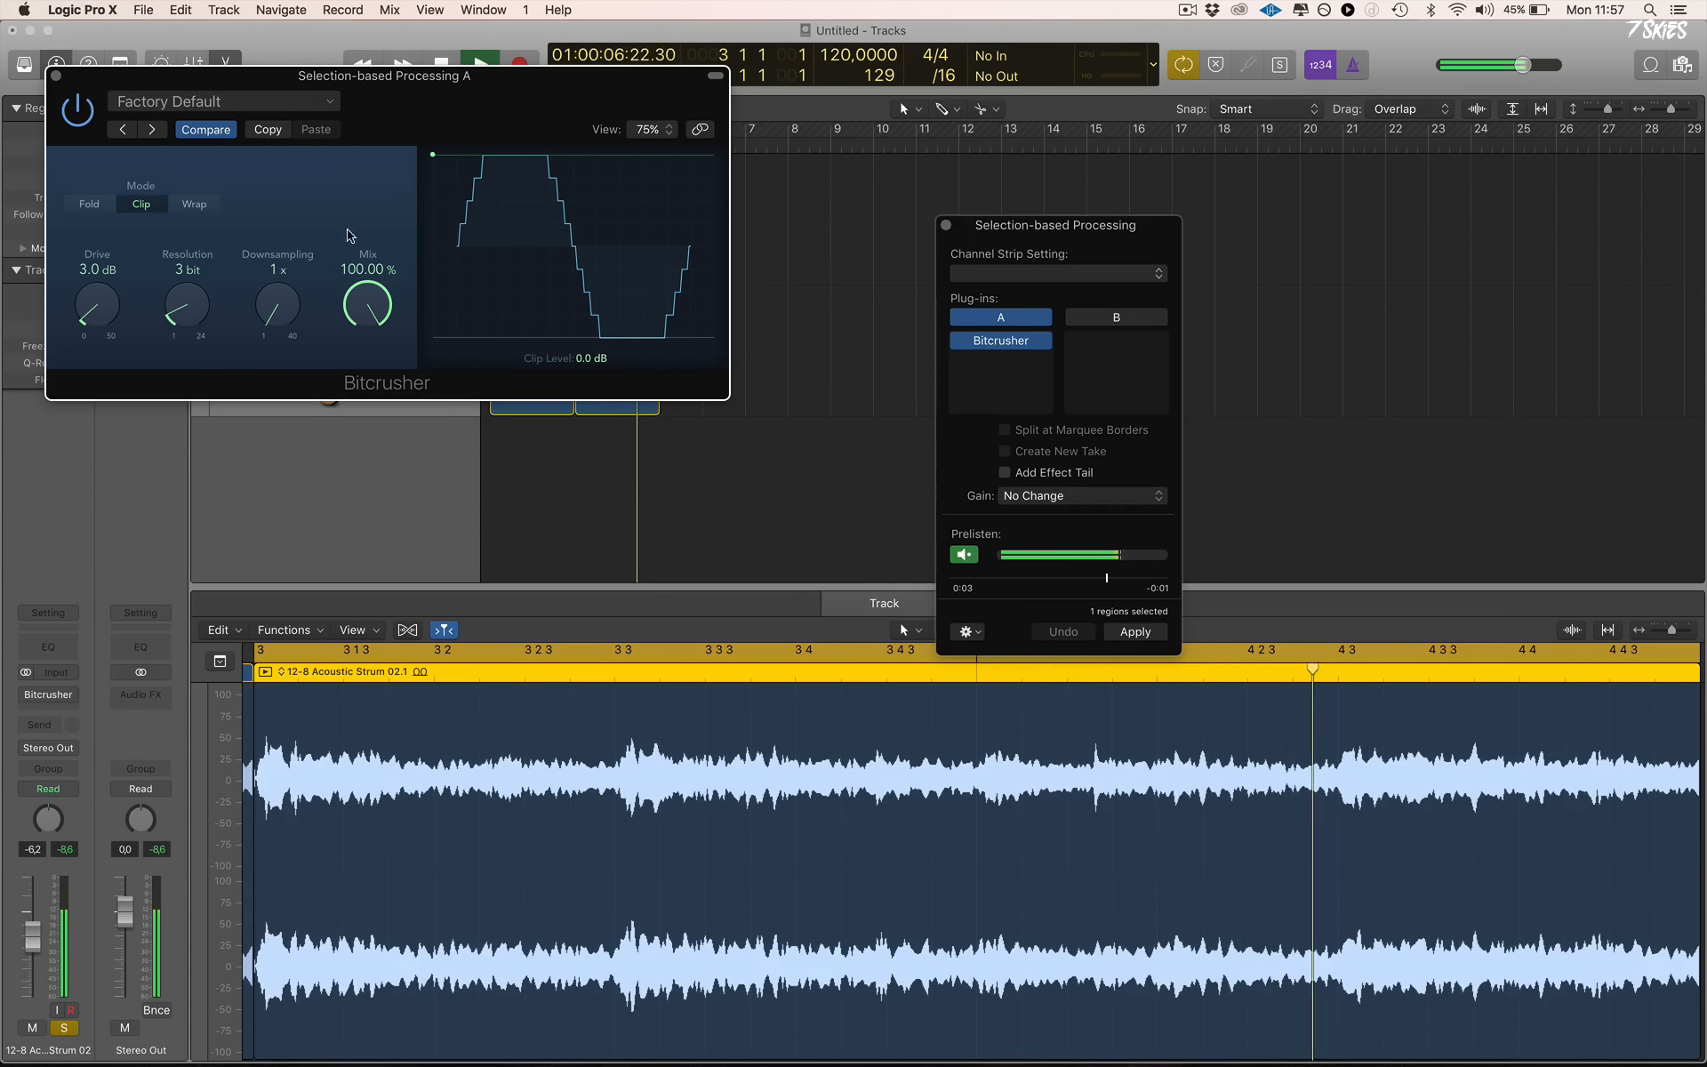
drag(276, 309, 281, 216)
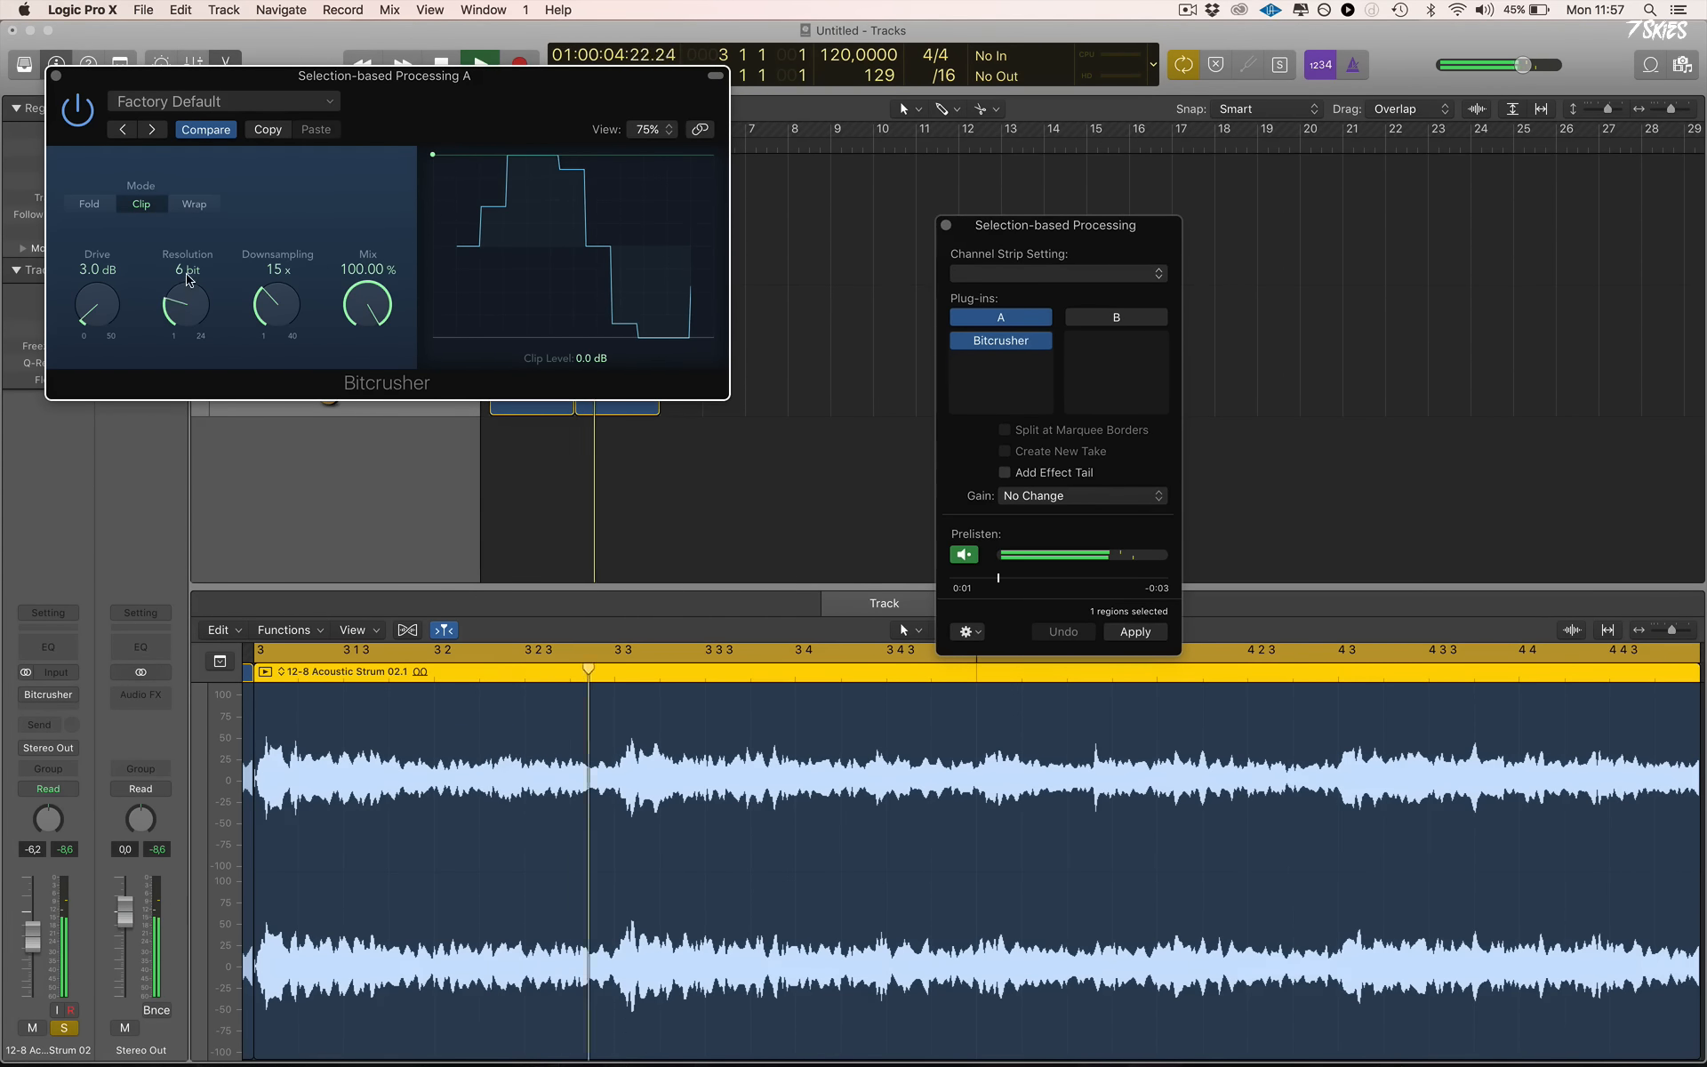
drag(185, 321, 184, 309)
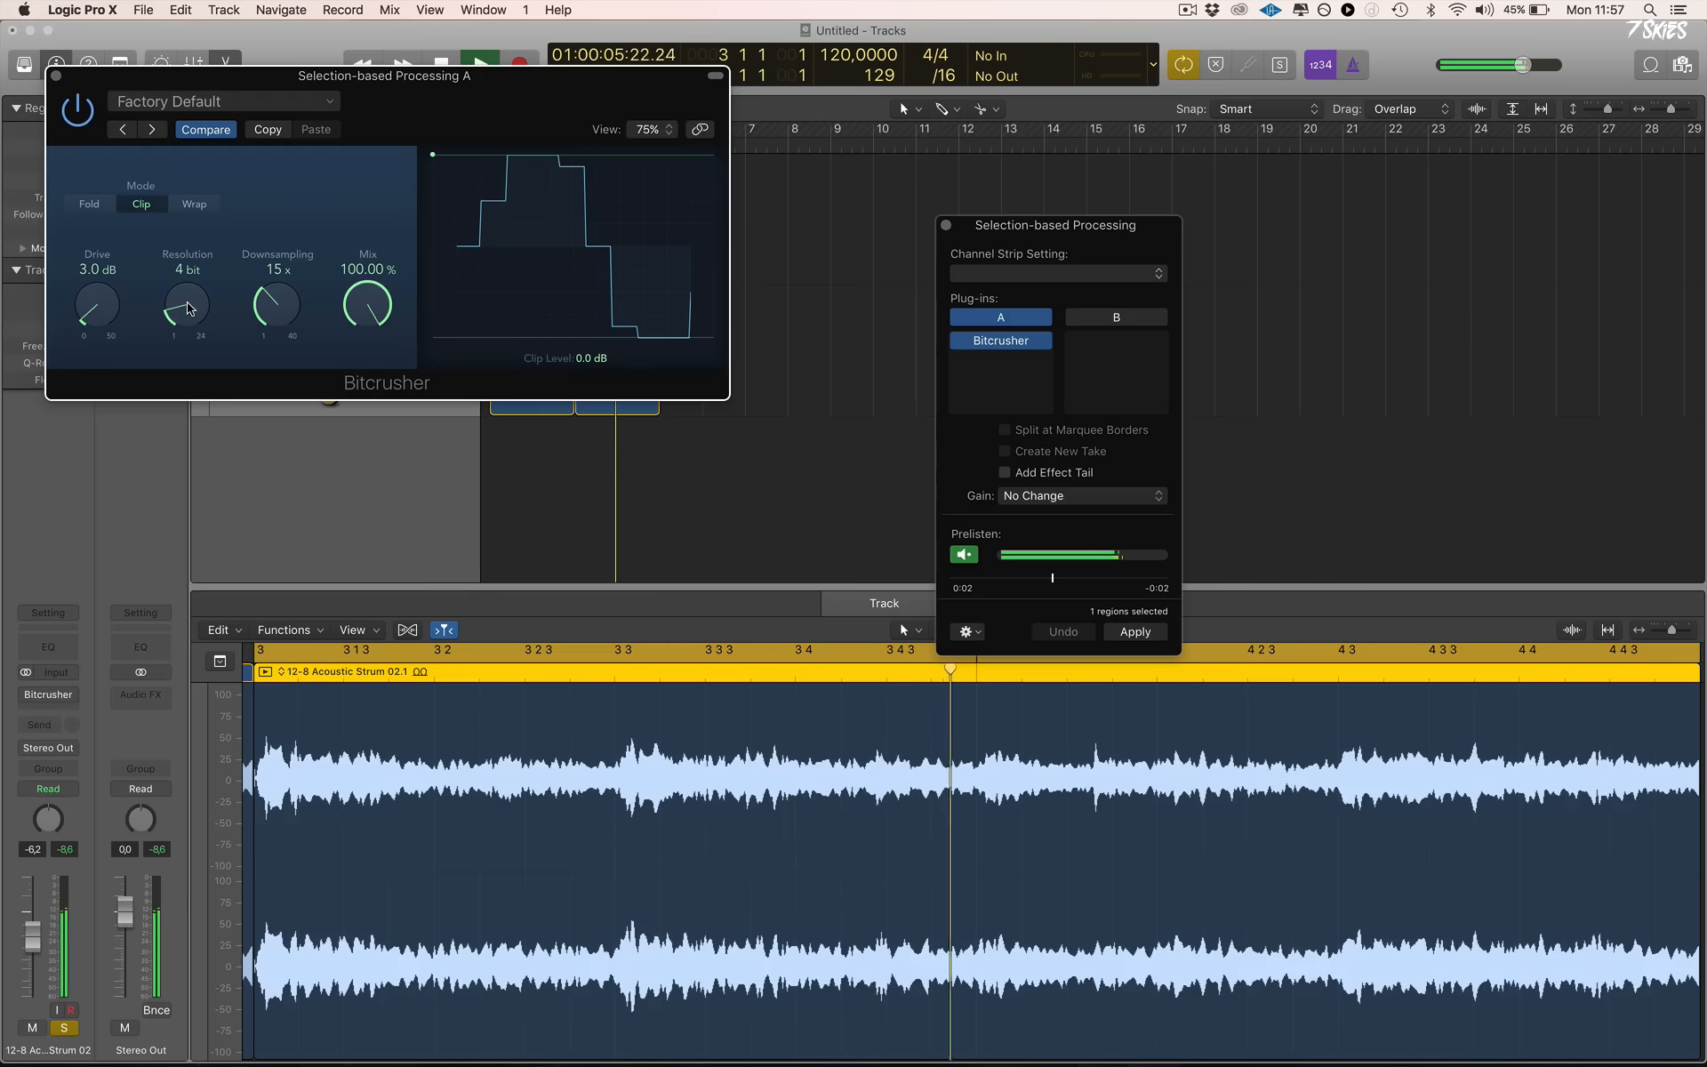
click(962, 555)
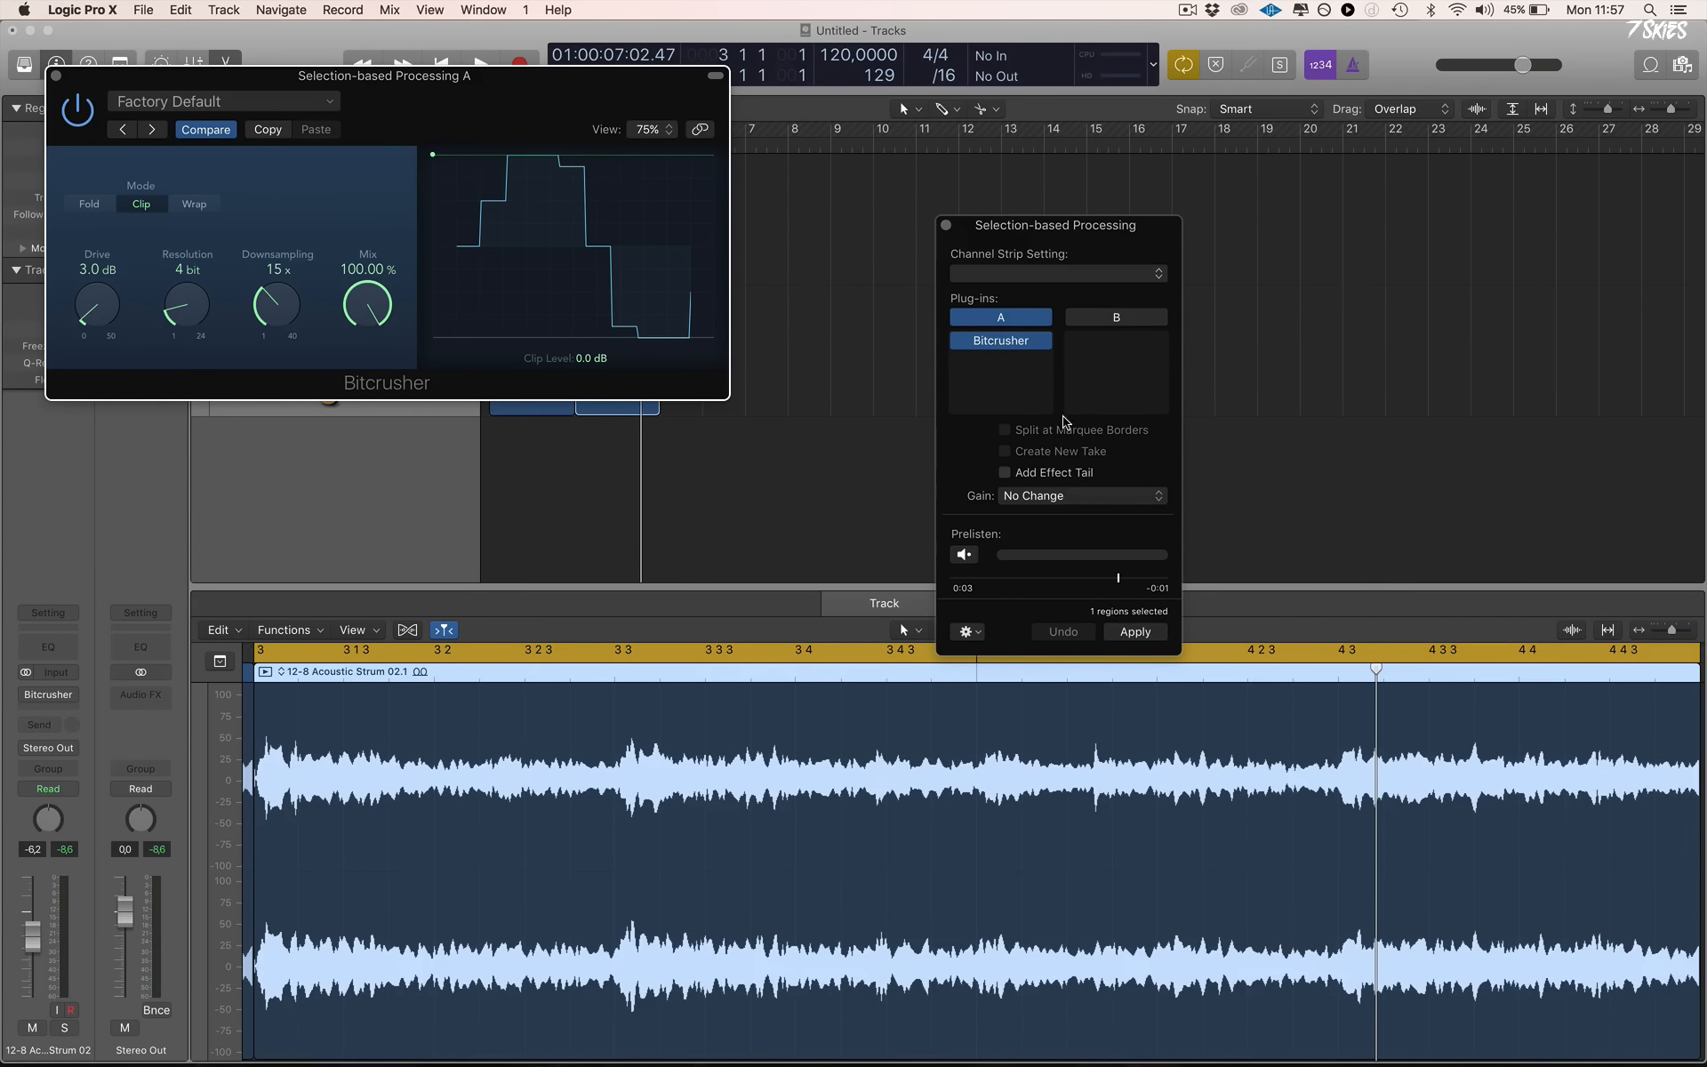
Add a stereo Bitcrusher to plug-in set B of Selection-based Processing and set its downsampling to 31x
click(1114, 318)
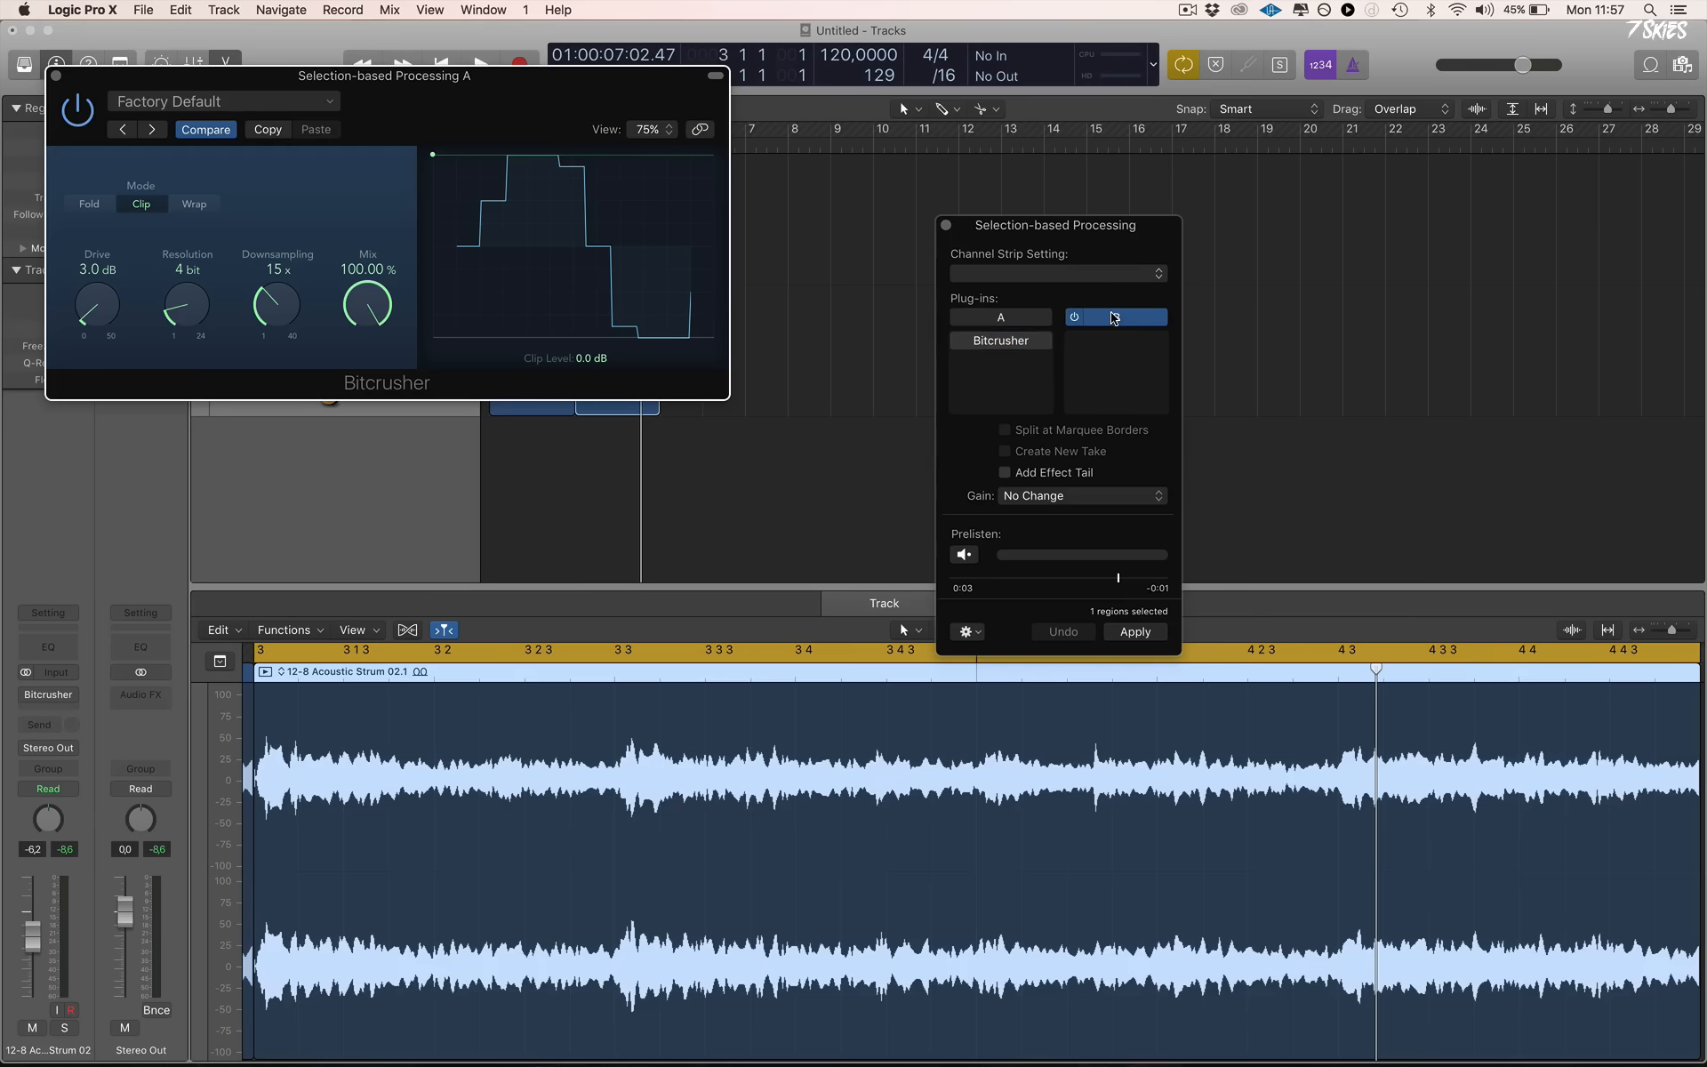
click(1091, 338)
mouse_move(1164, 380)
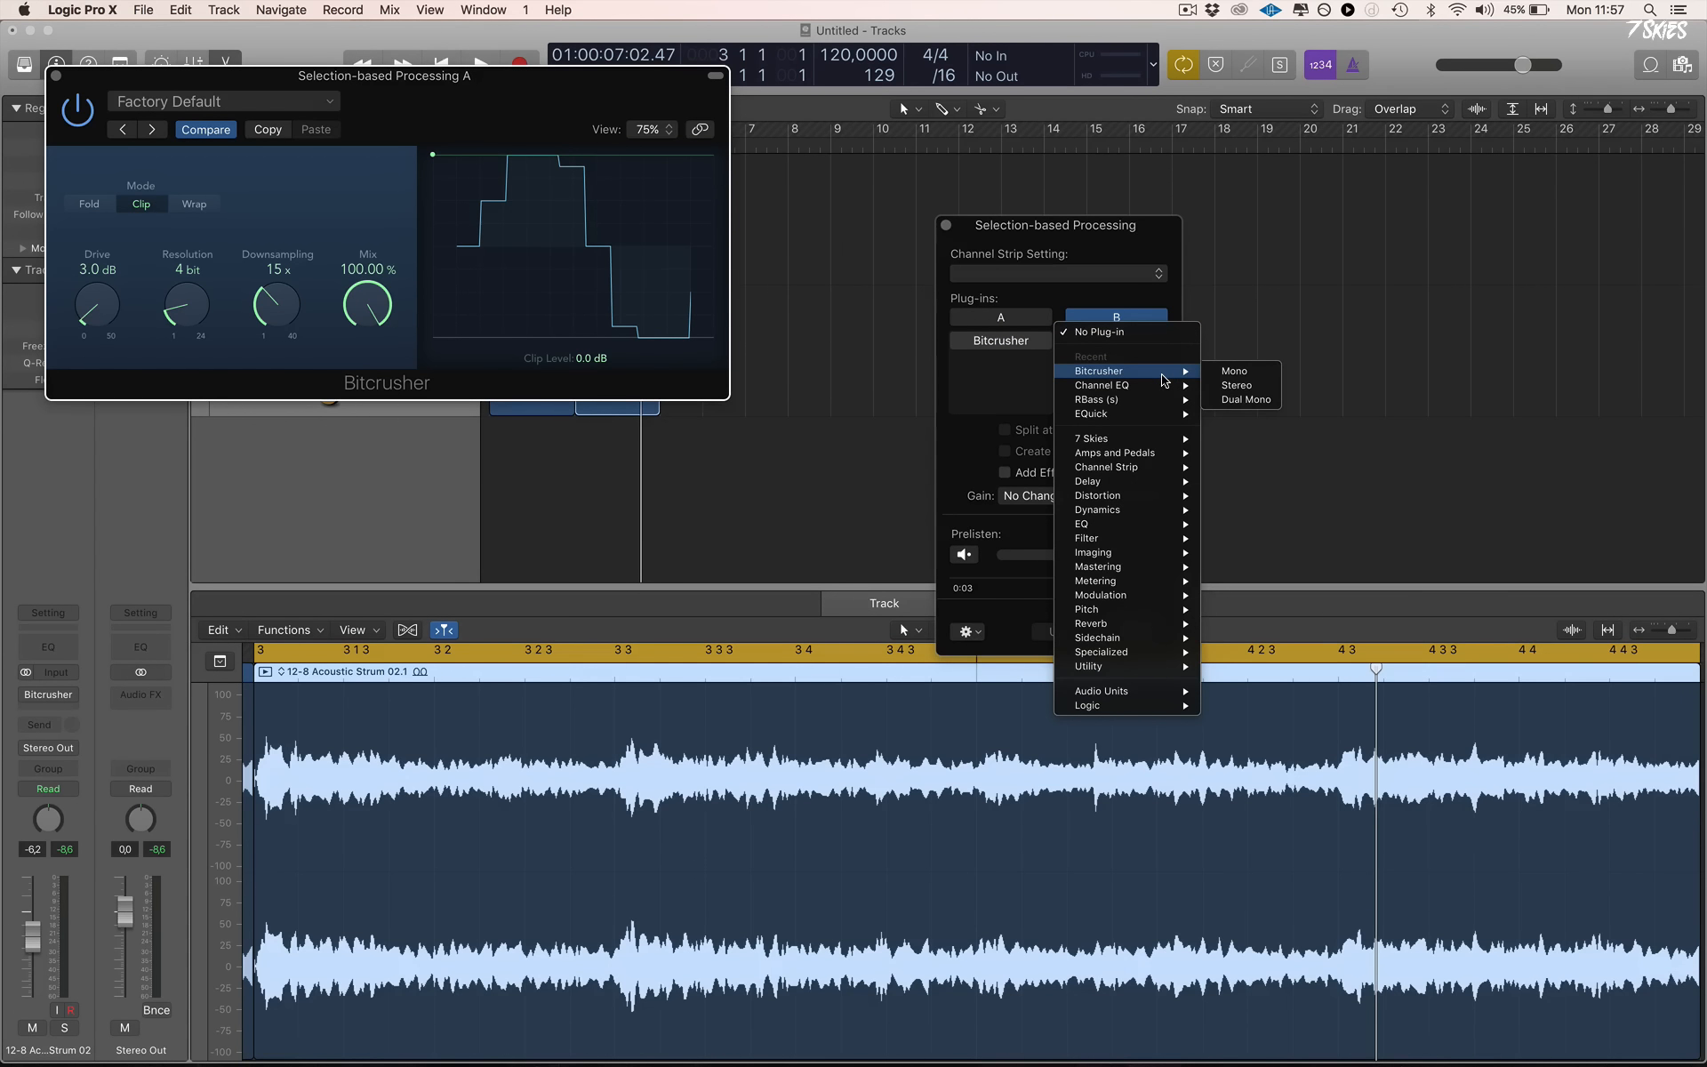
click(1248, 386)
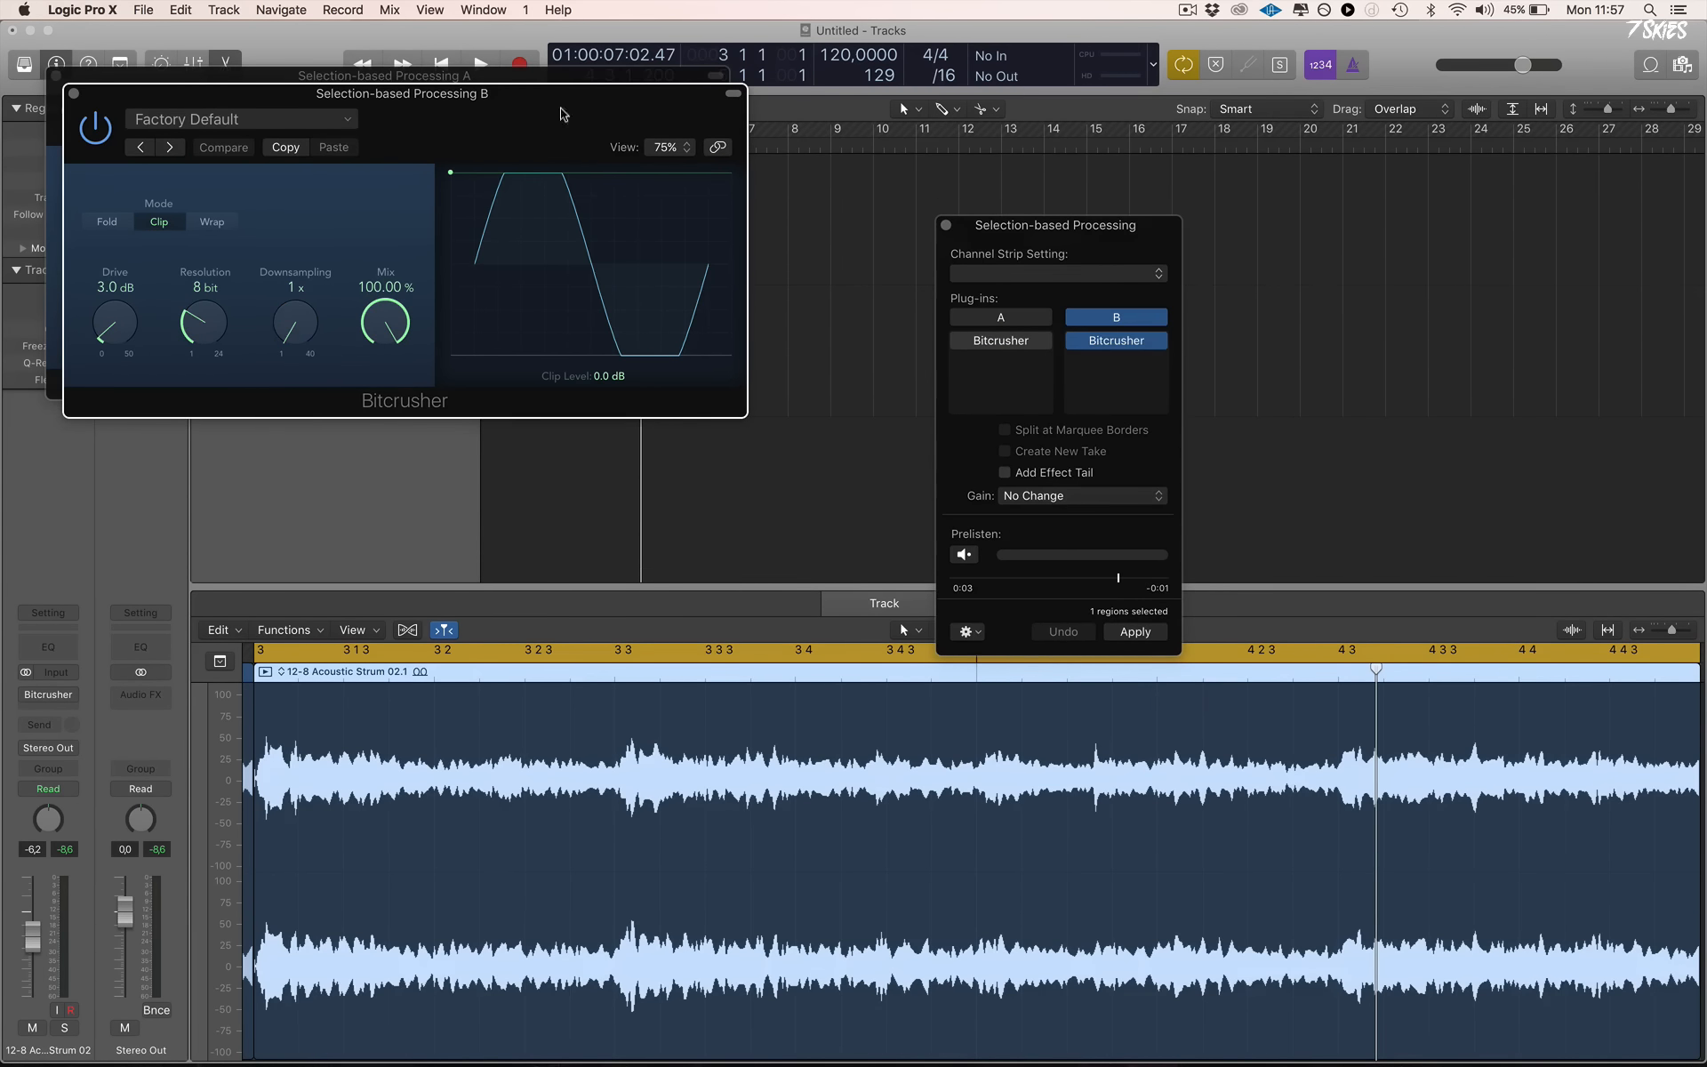
drag(286, 334, 314, 133)
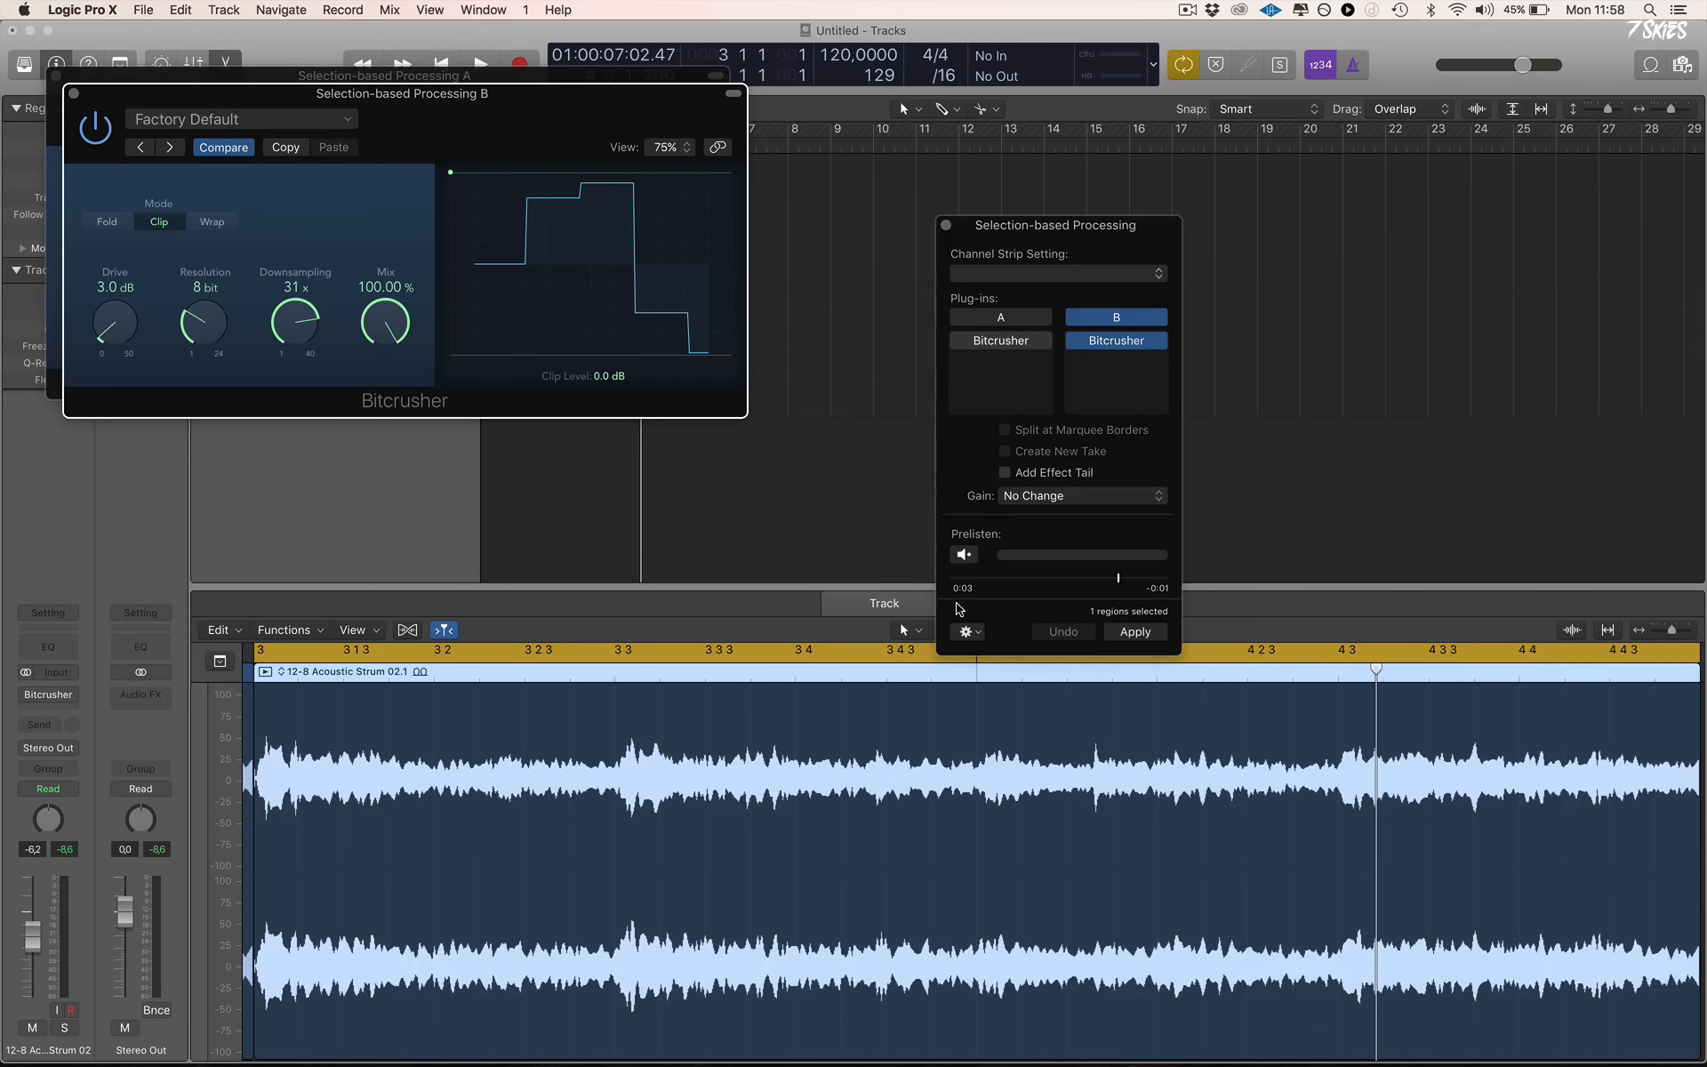
Prelisten to the region while switching between plug-in sets B and A, and stop with set A active
click(967, 555)
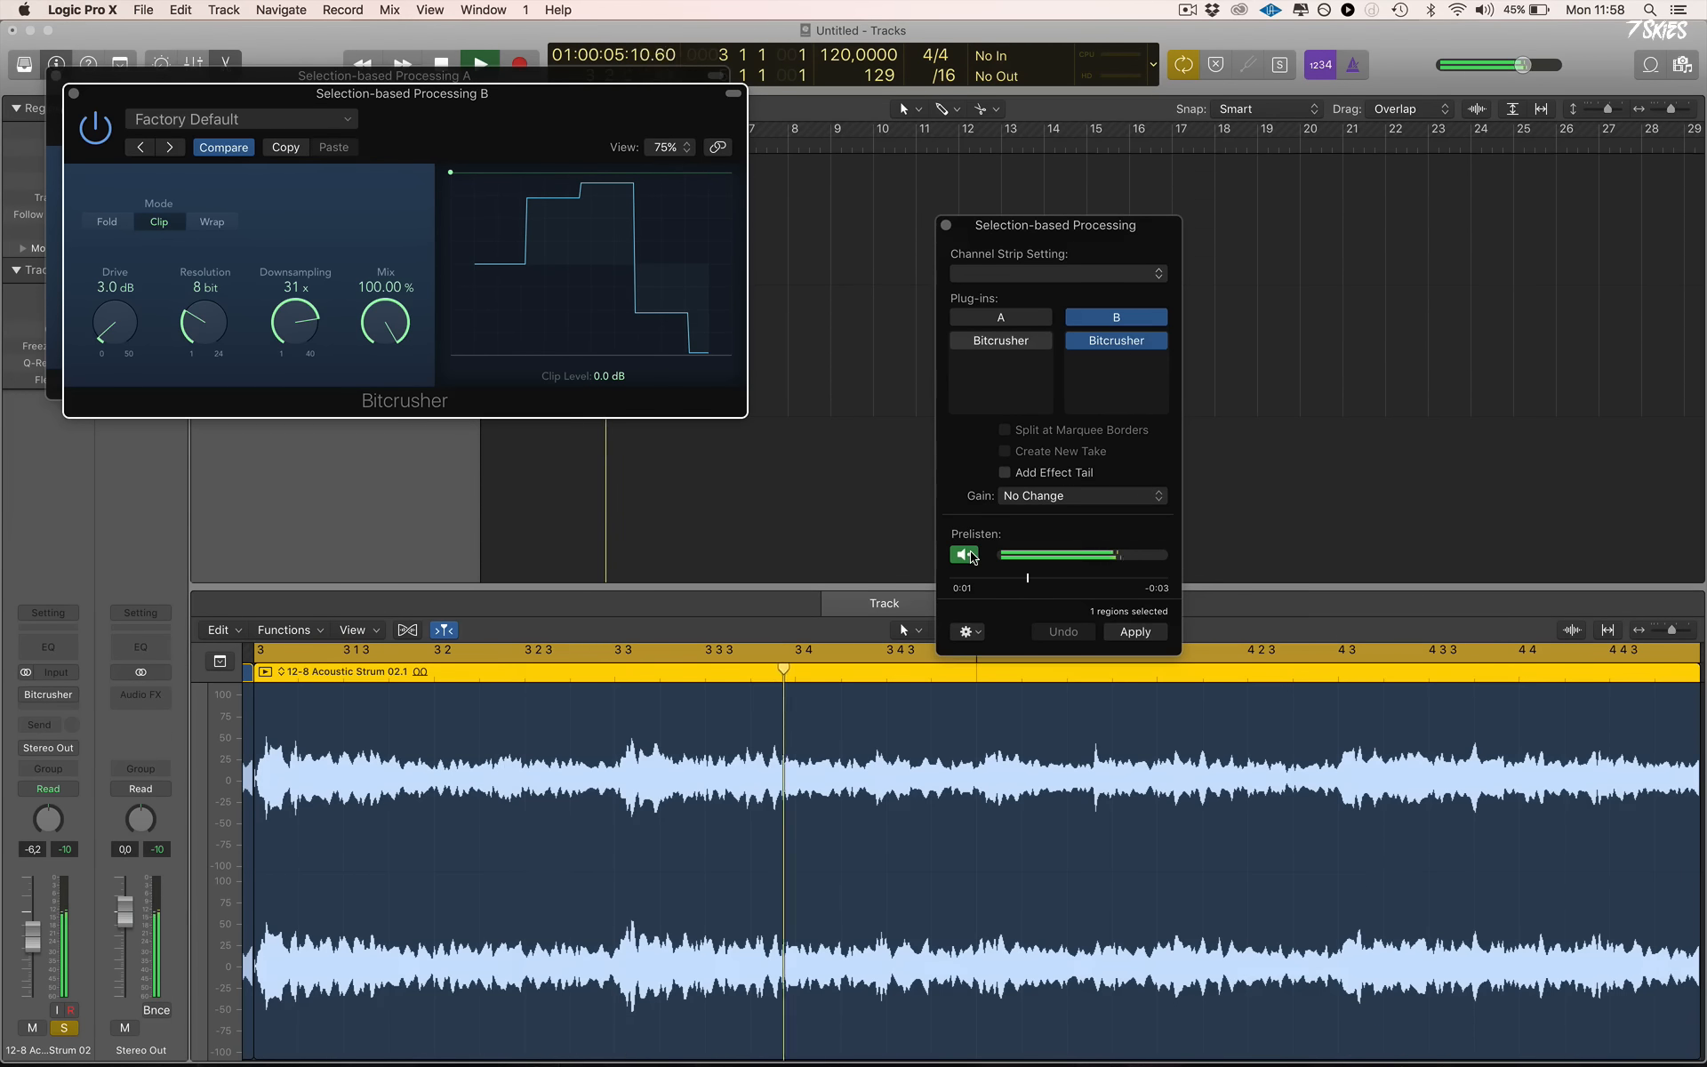
click(1011, 321)
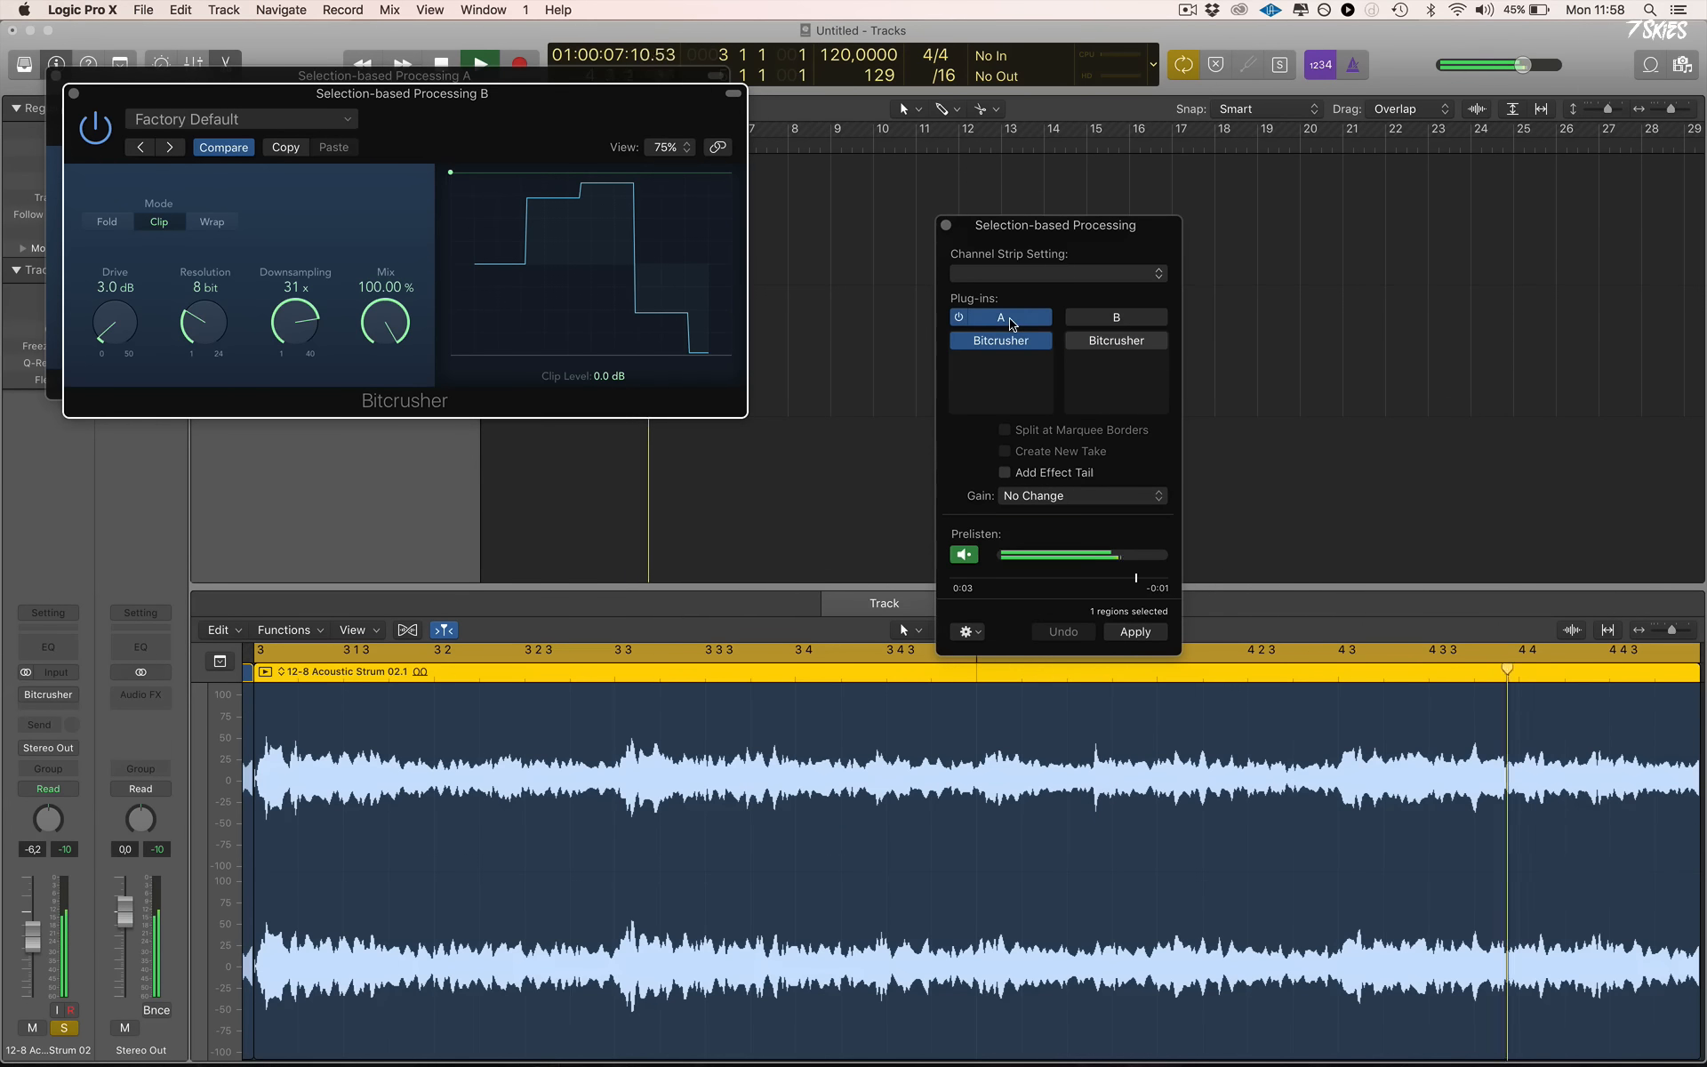
click(1113, 320)
click(1013, 317)
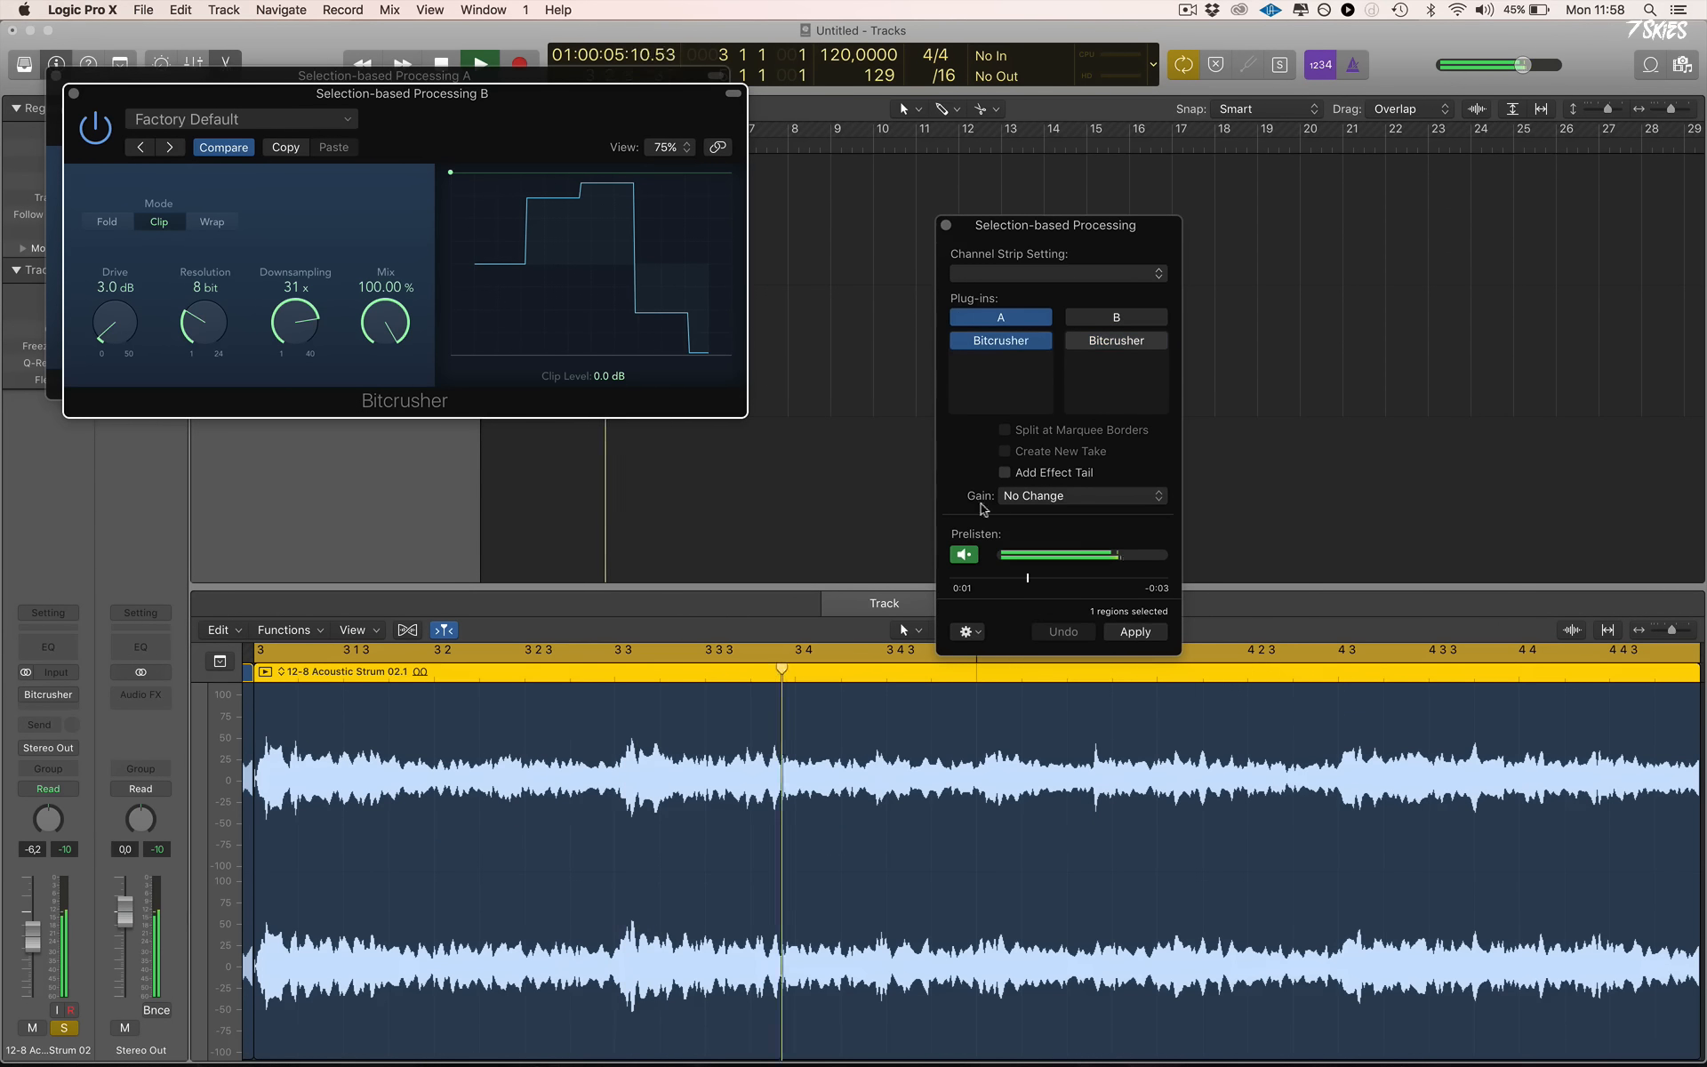
key(space)
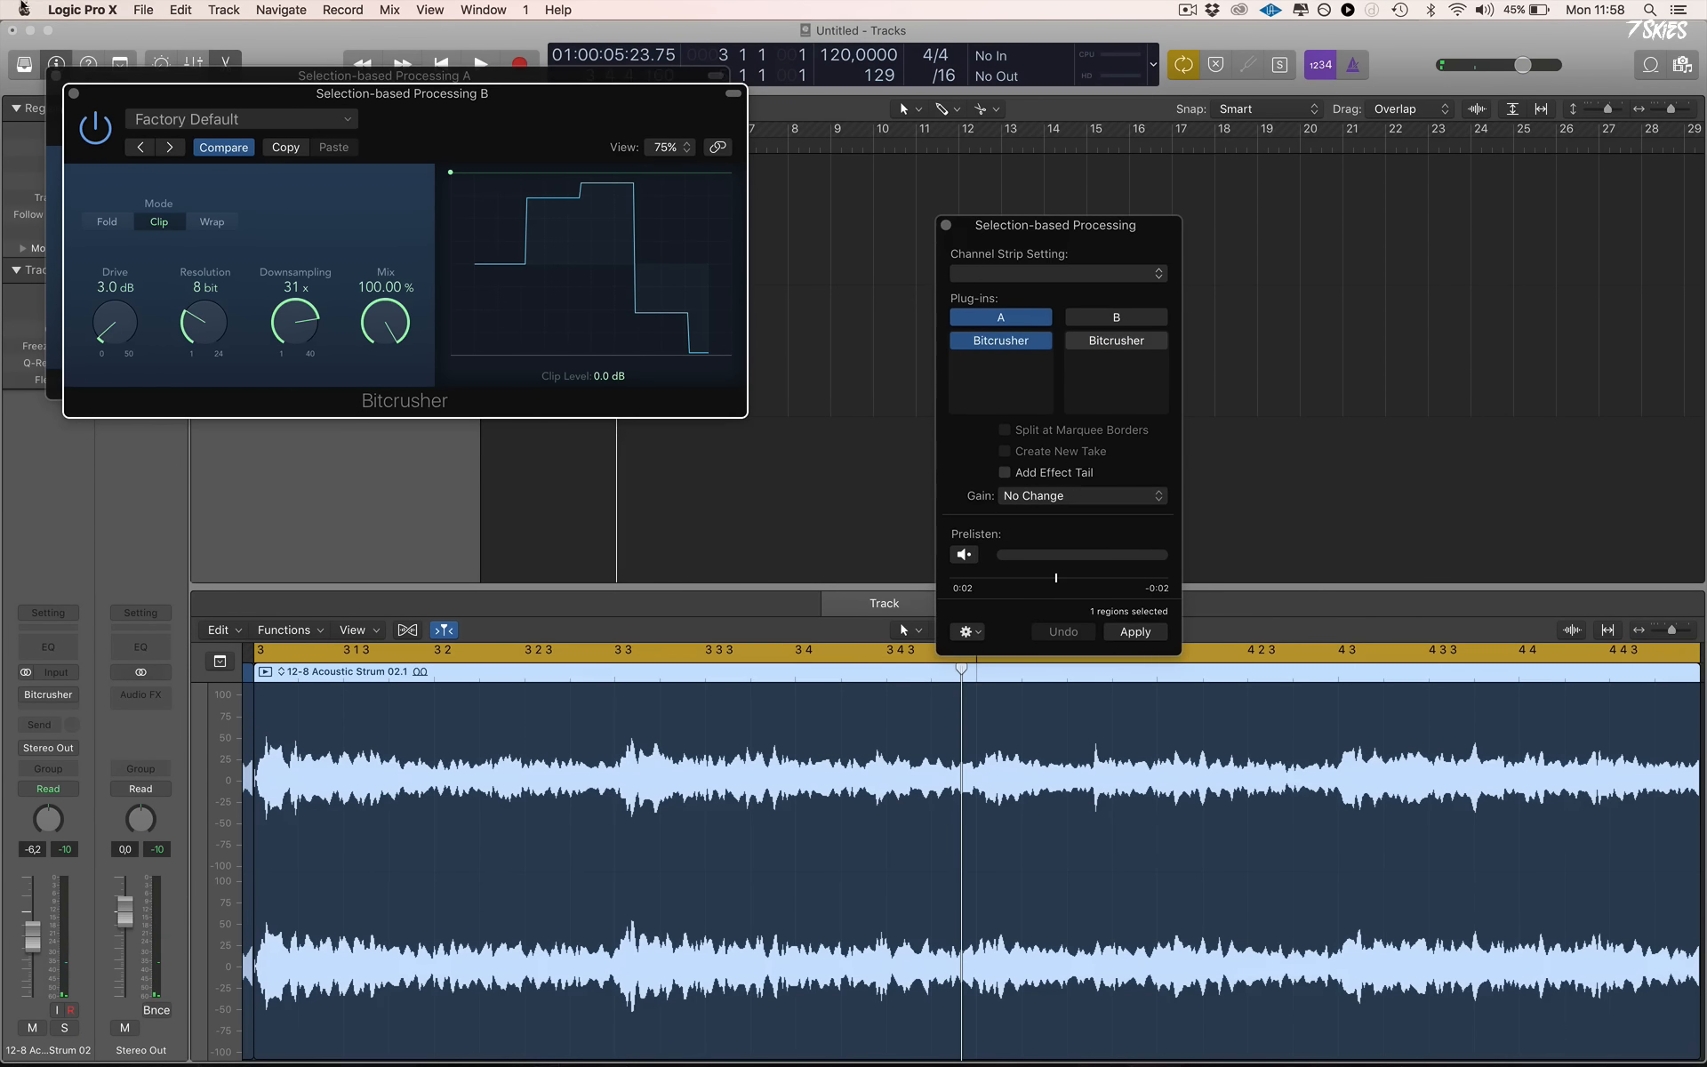
Apply plug-in set A to the selected guitar region, and close the Bitcrusher and Selection-based Processing windows
click(71, 93)
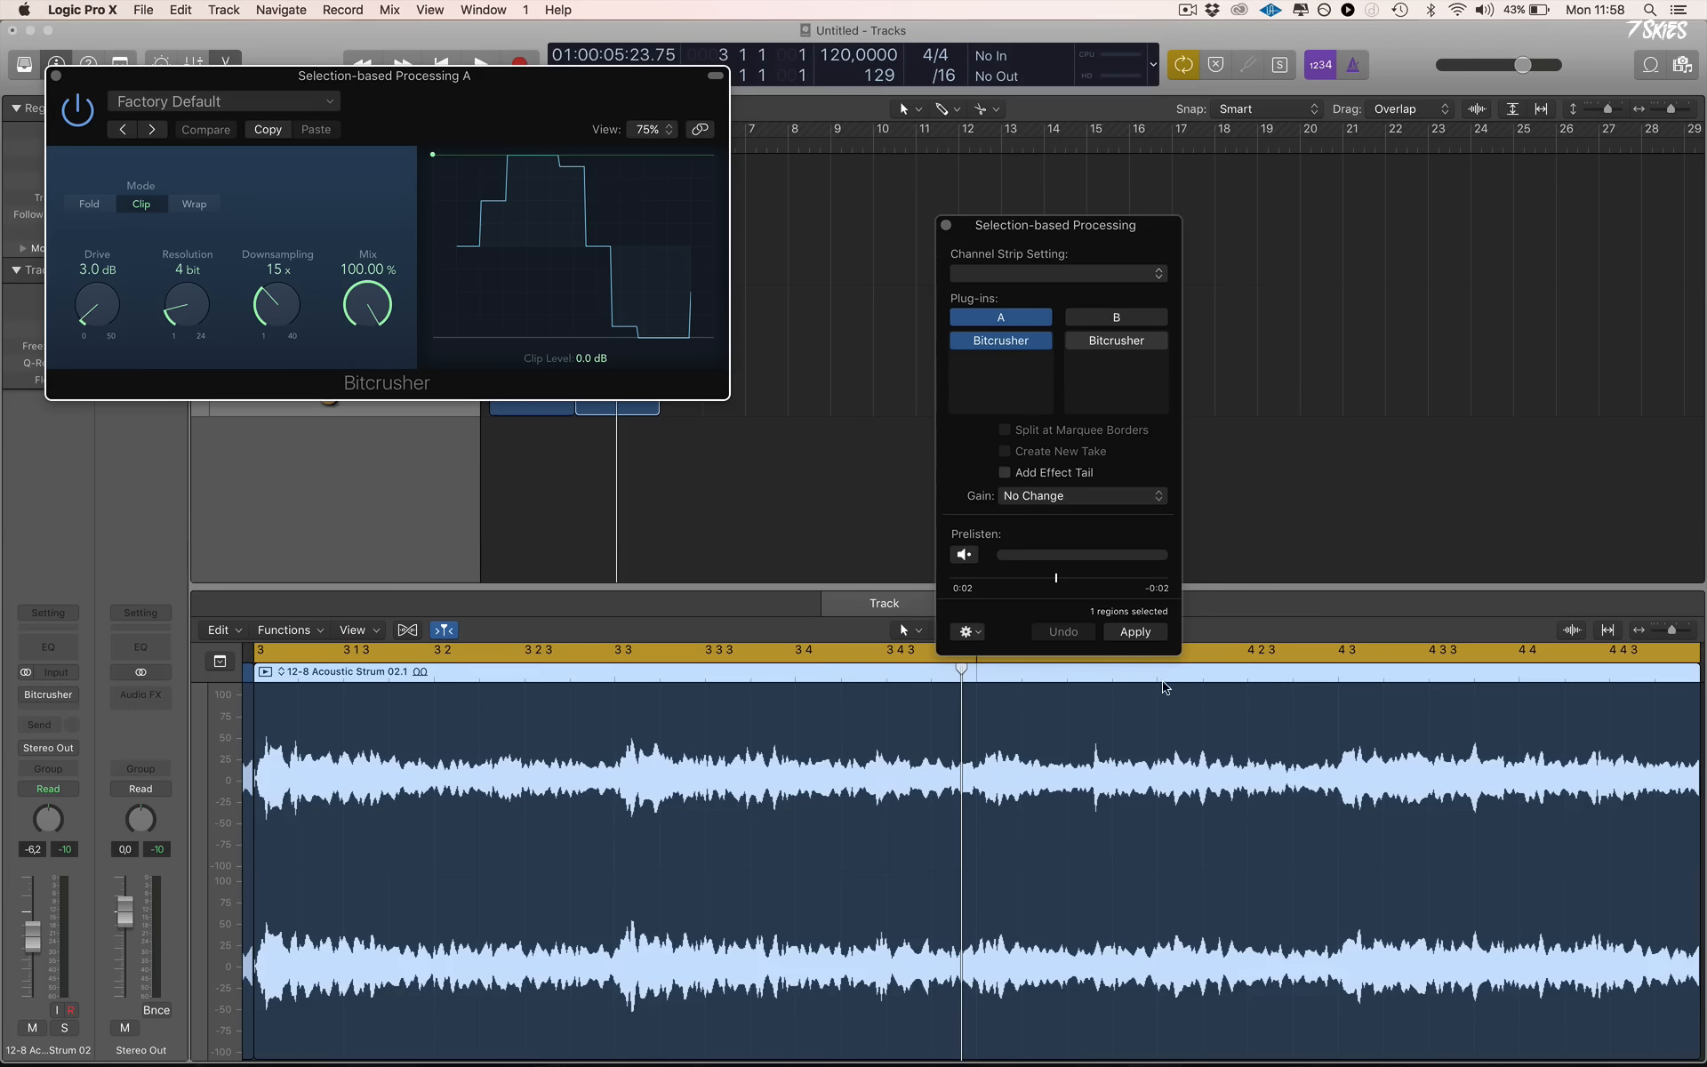
click(1135, 631)
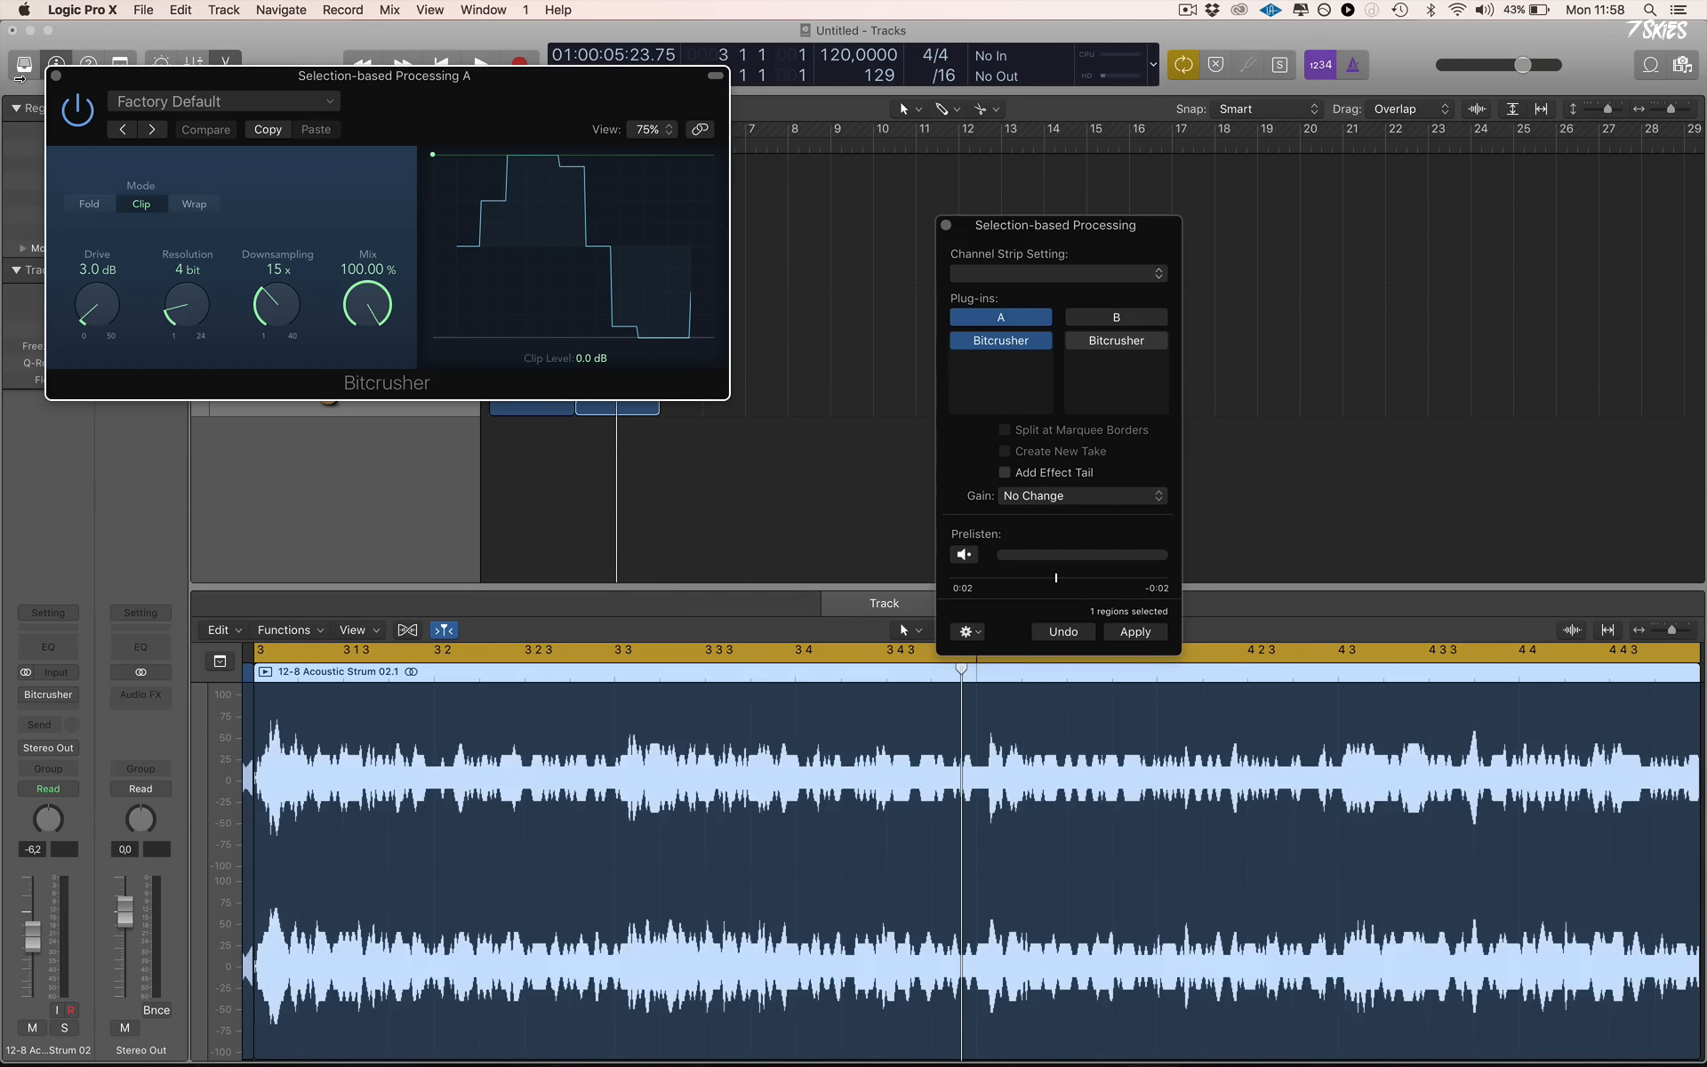
click(55, 77)
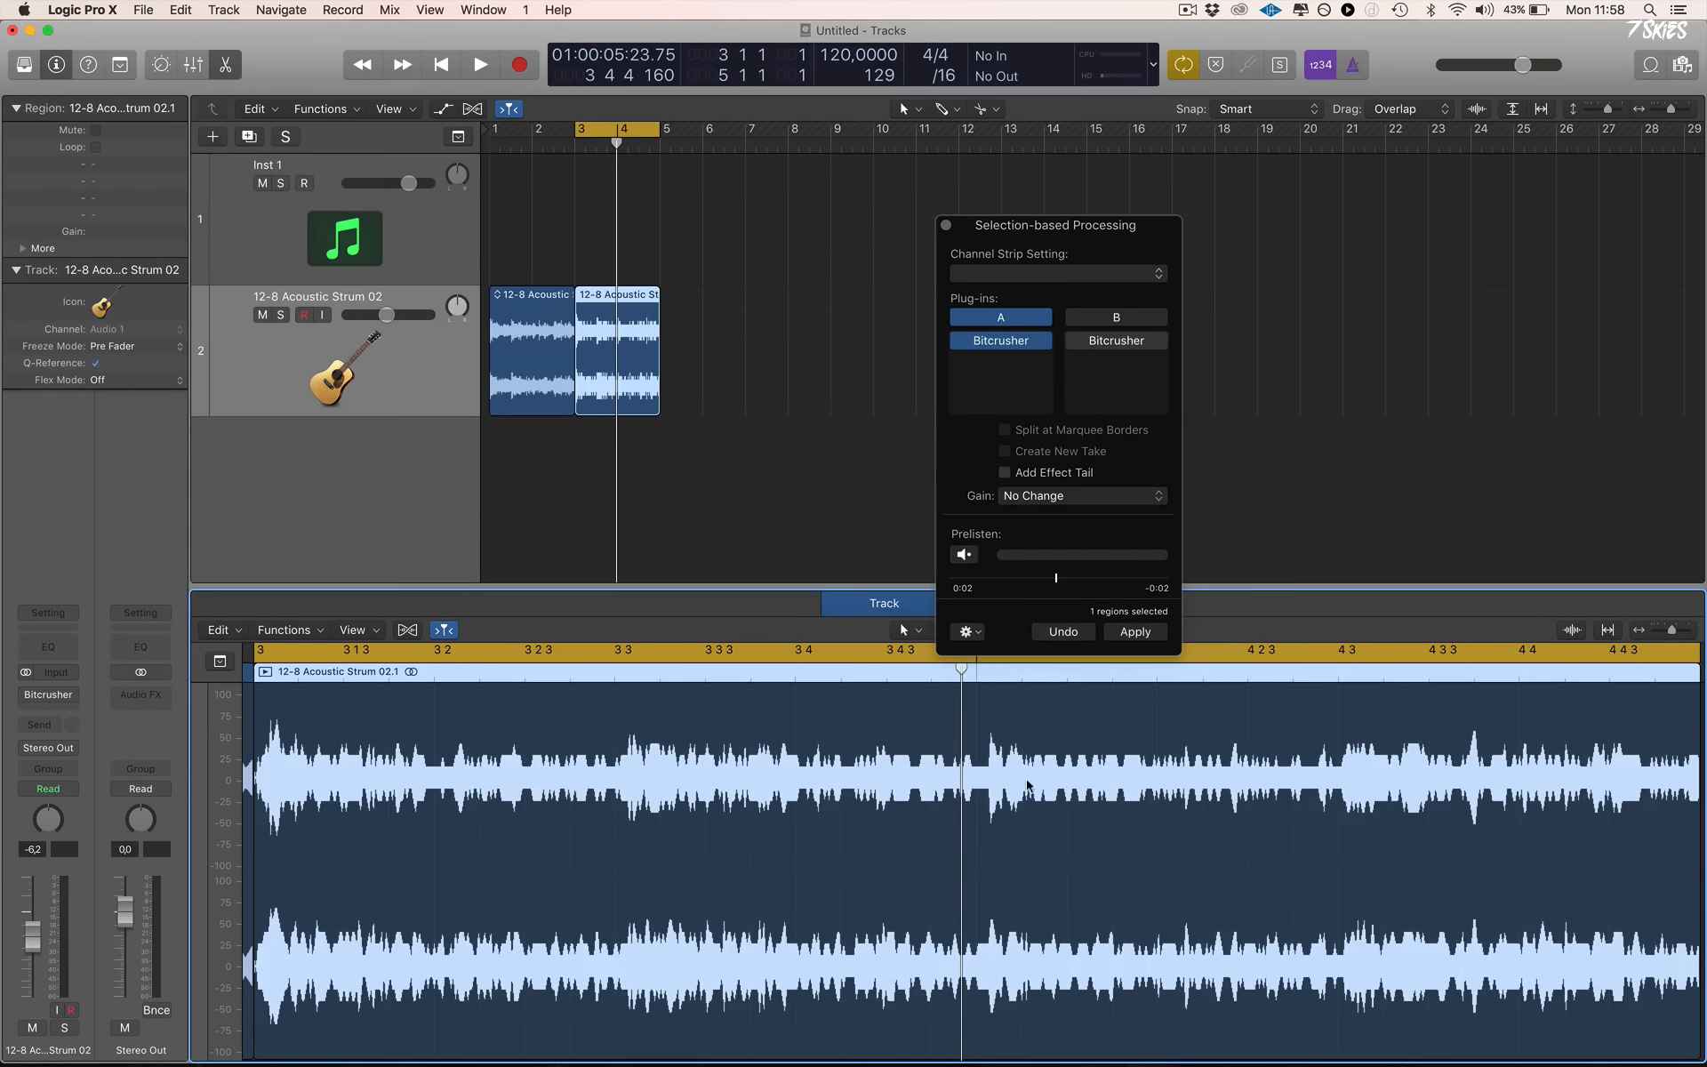
click(946, 225)
Extend the cycle range back to bar 1 and play the original and processed guitar regions in sequence
click(498, 373)
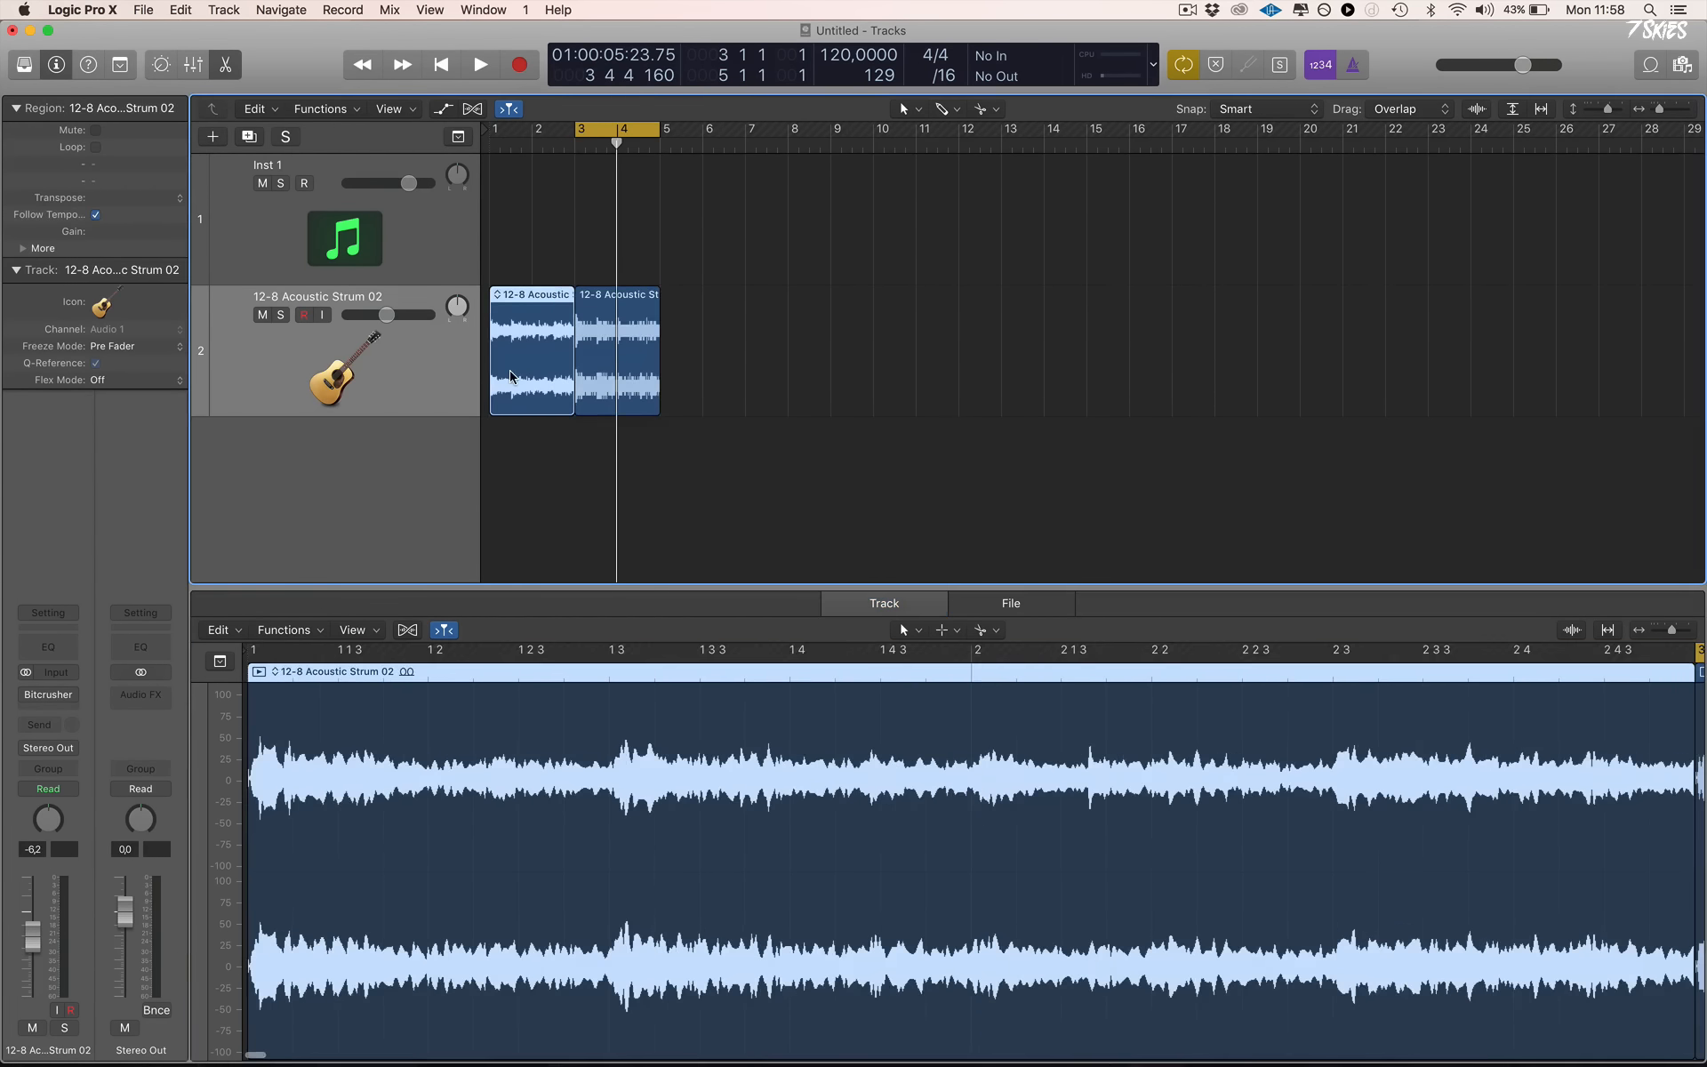
key(space)
drag(576, 131, 494, 131)
key(space)
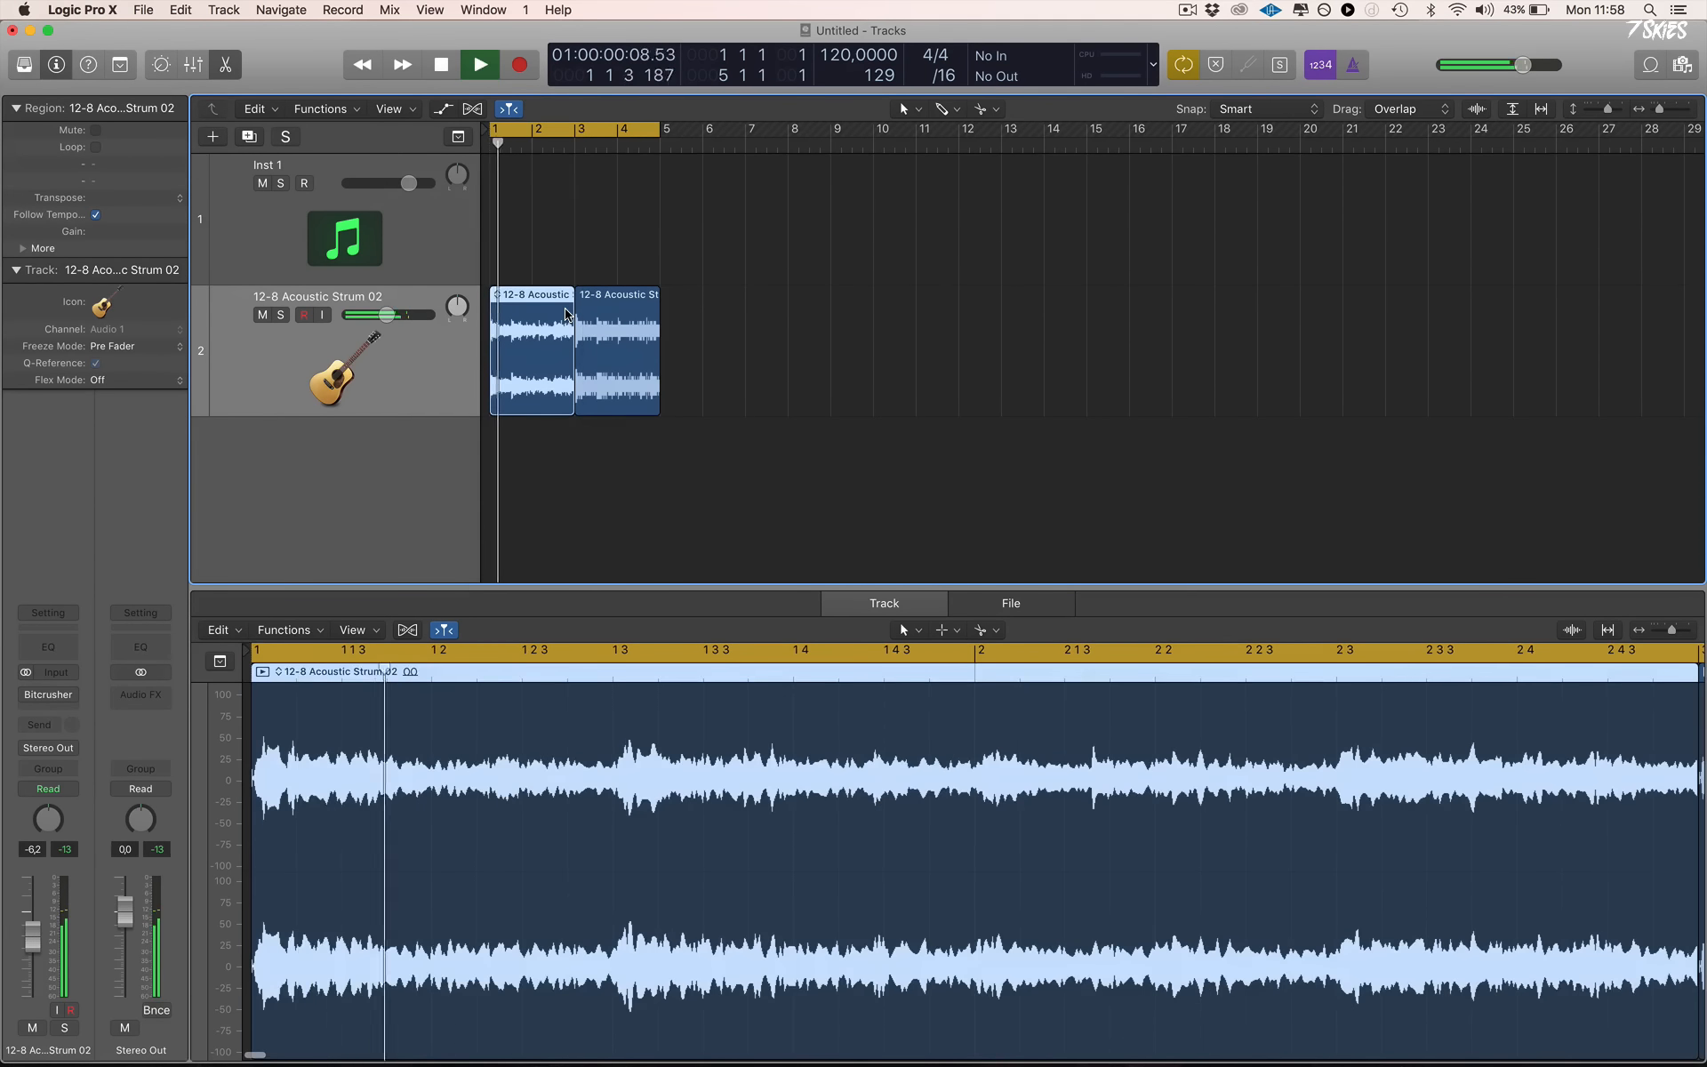
click(800, 344)
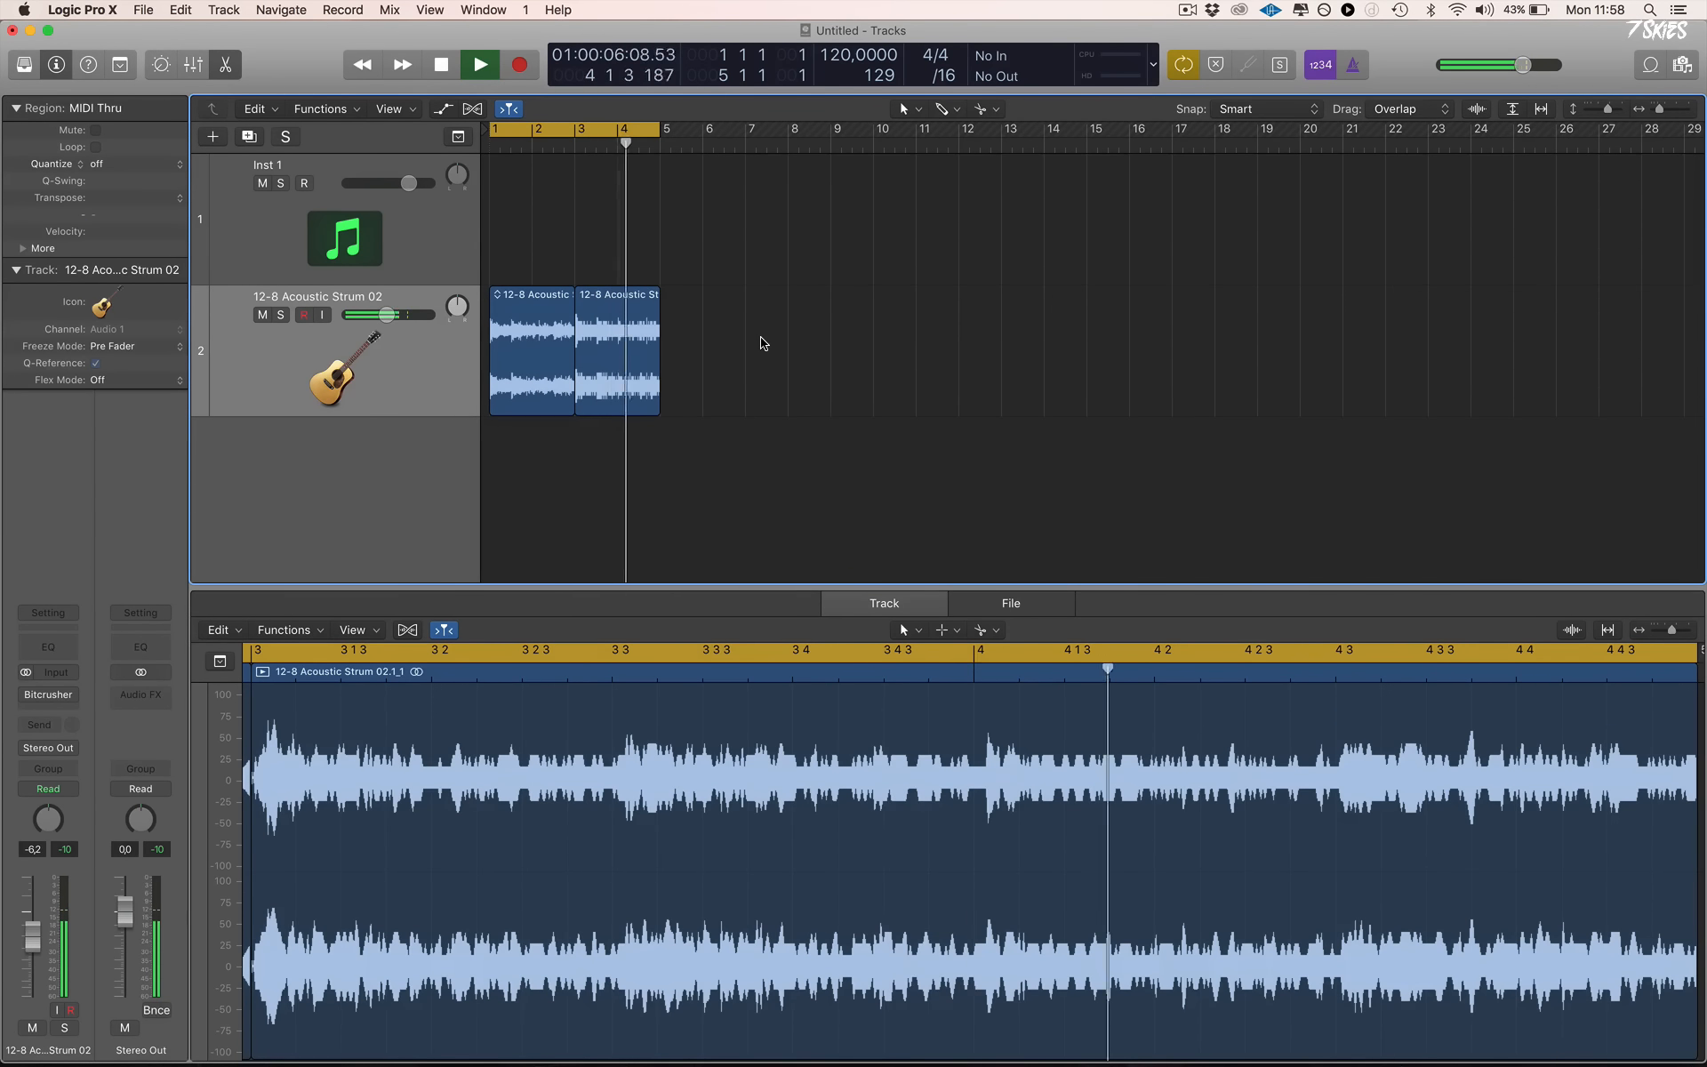
key(space)
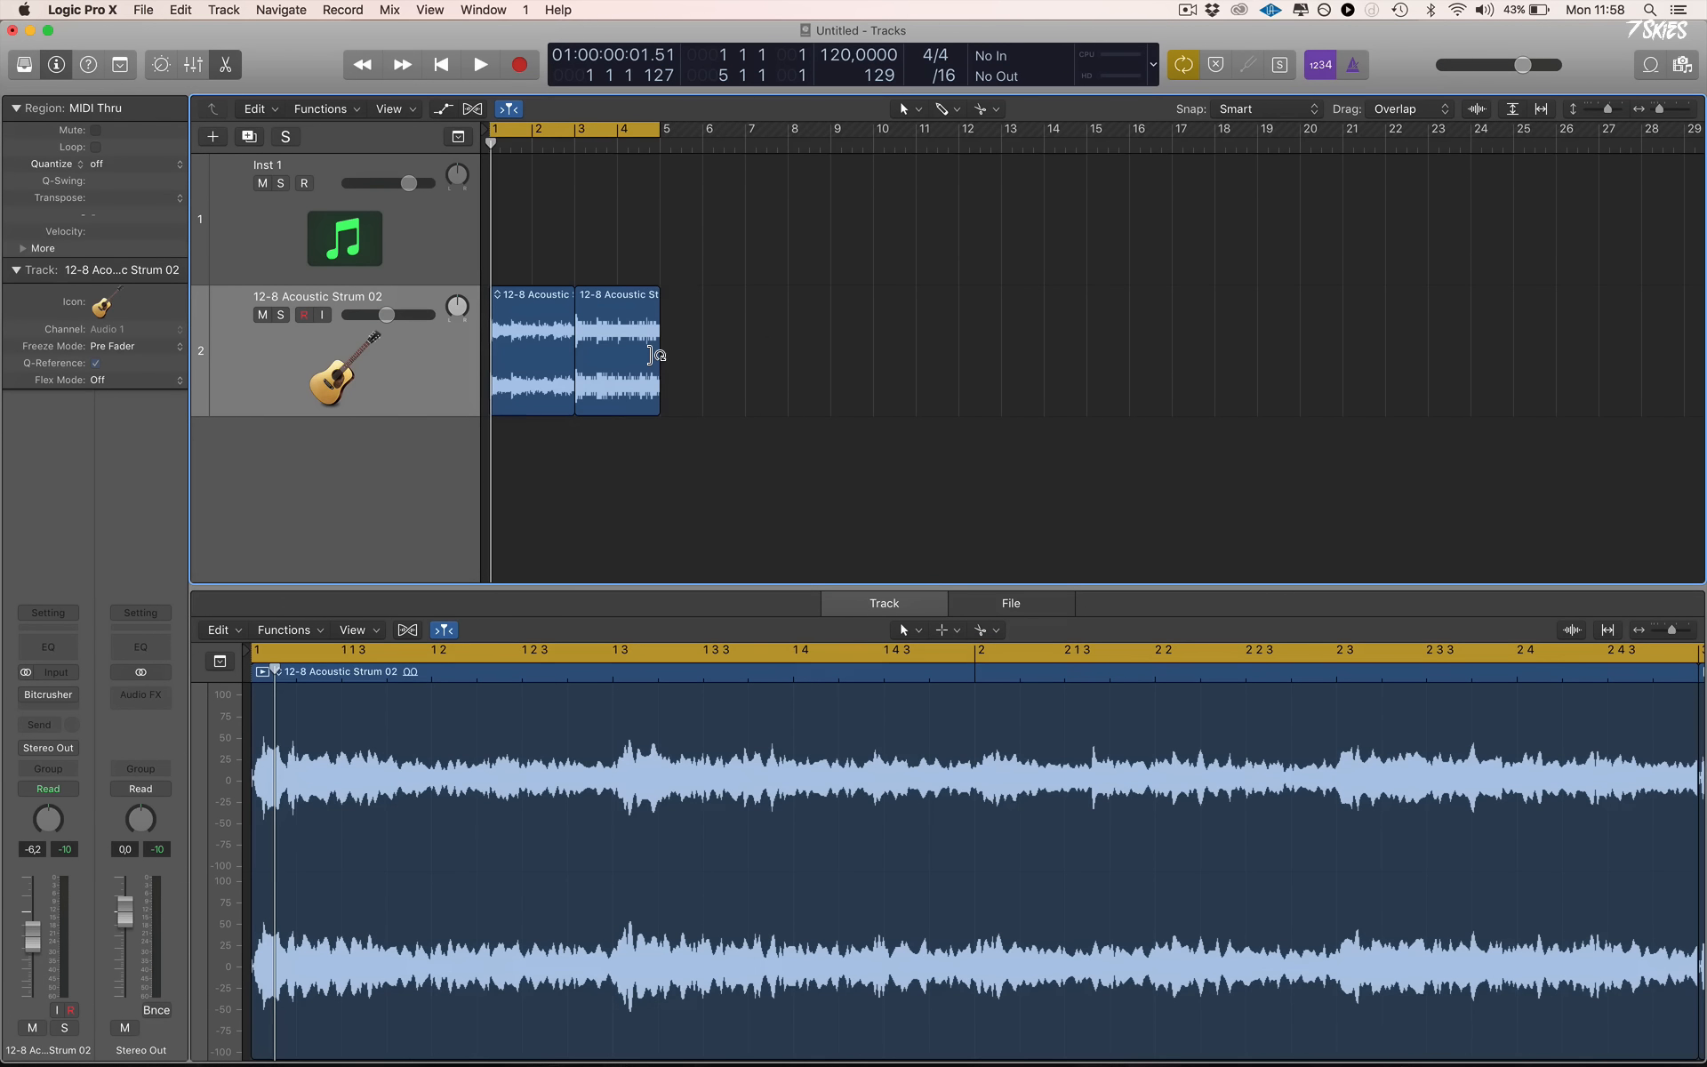
Reopen Selection-based Processing for the processed region, examine its channel strip settings, including Effects, and its prelisten options, and close the window
click(612, 371)
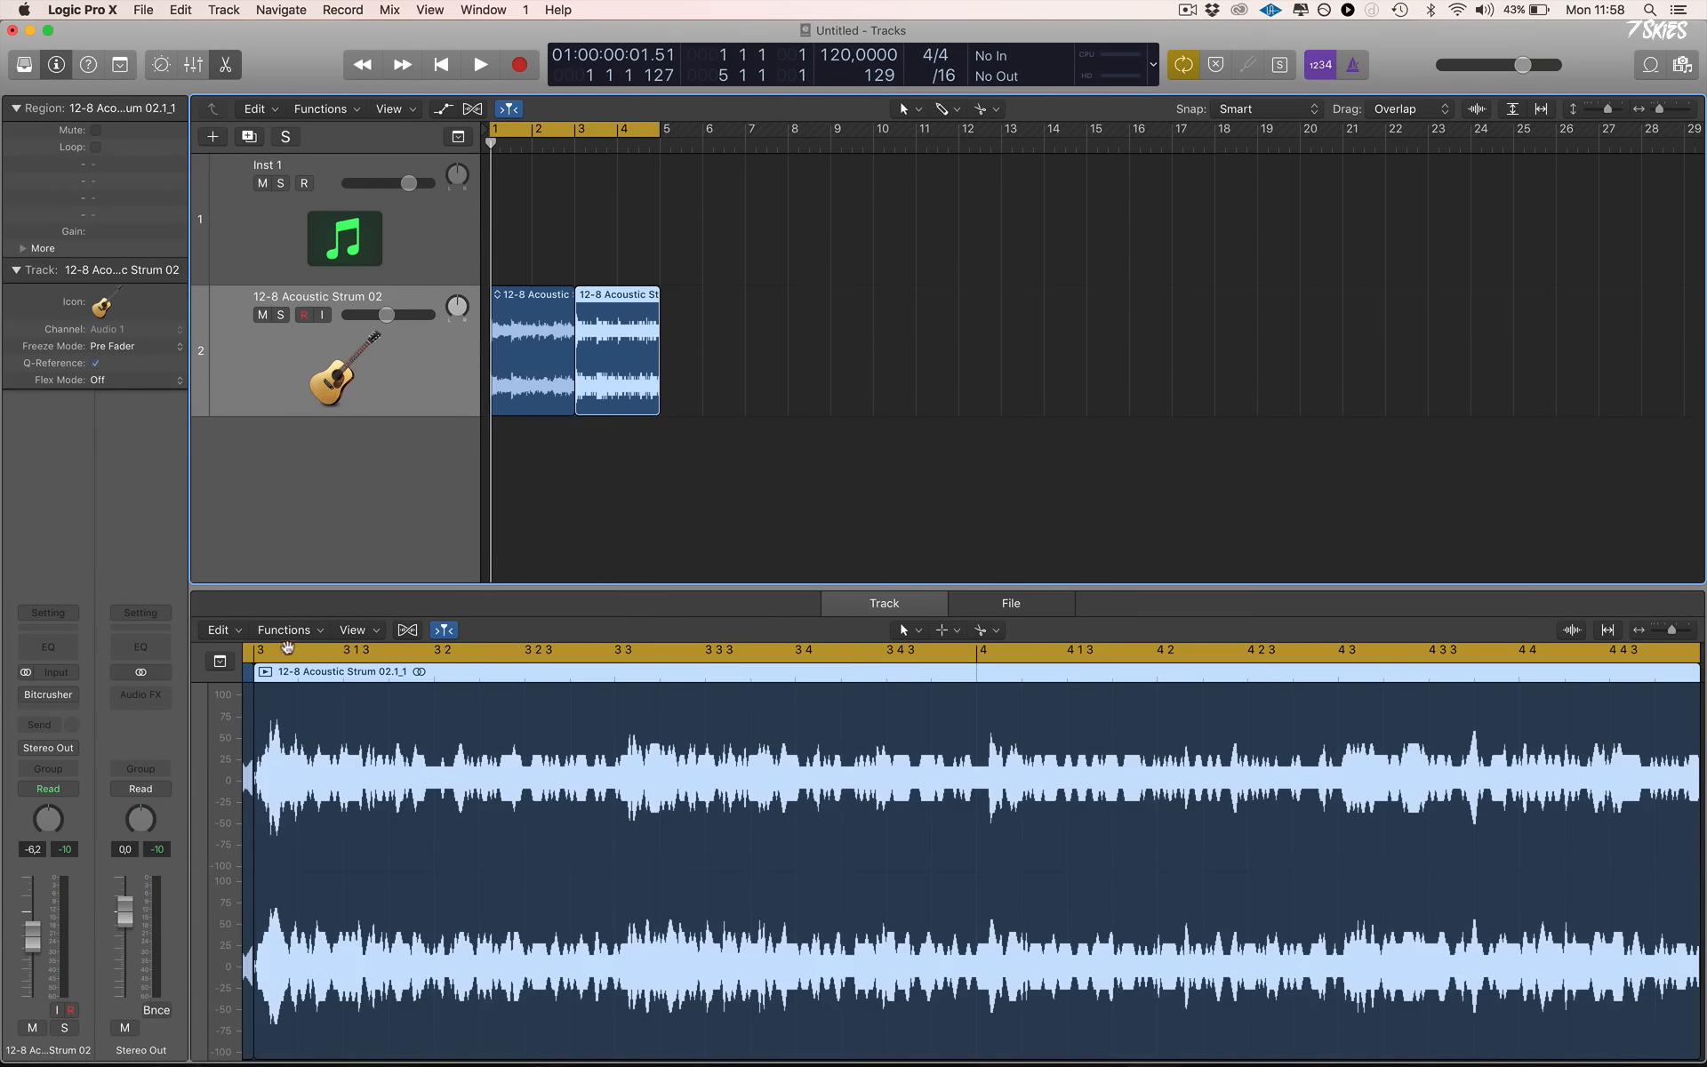
click(285, 630)
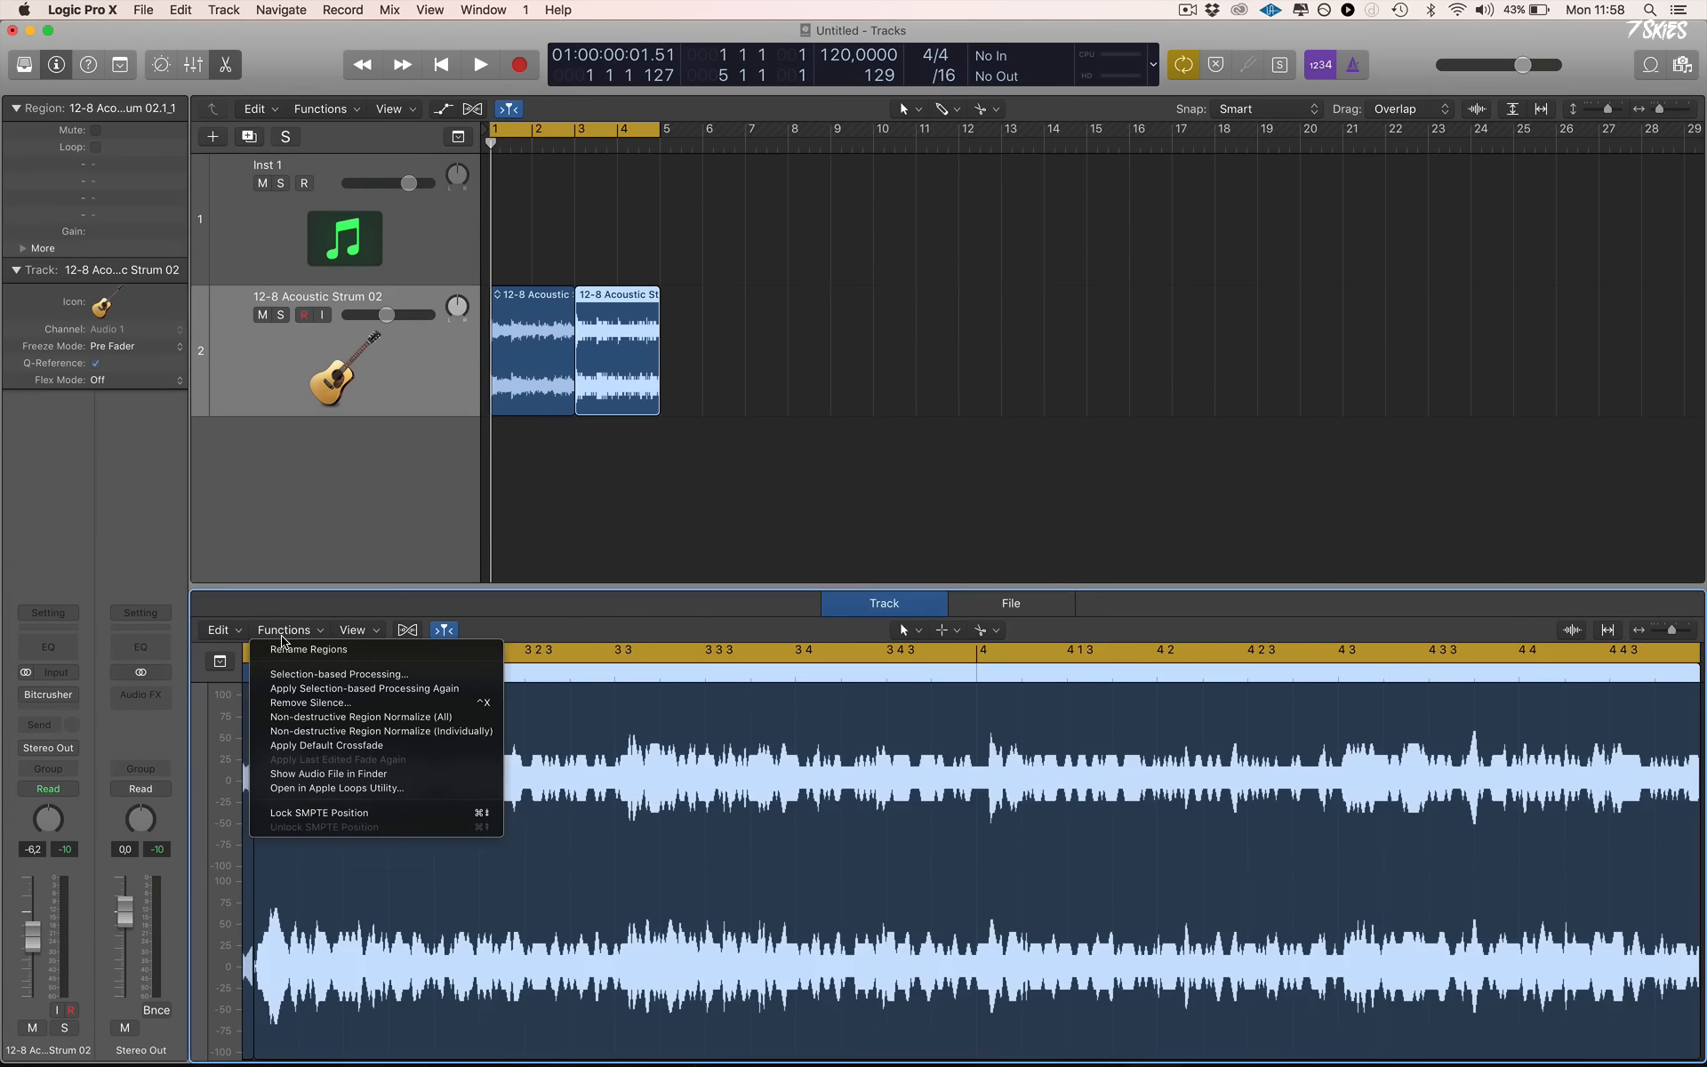
click(357, 674)
click(1061, 275)
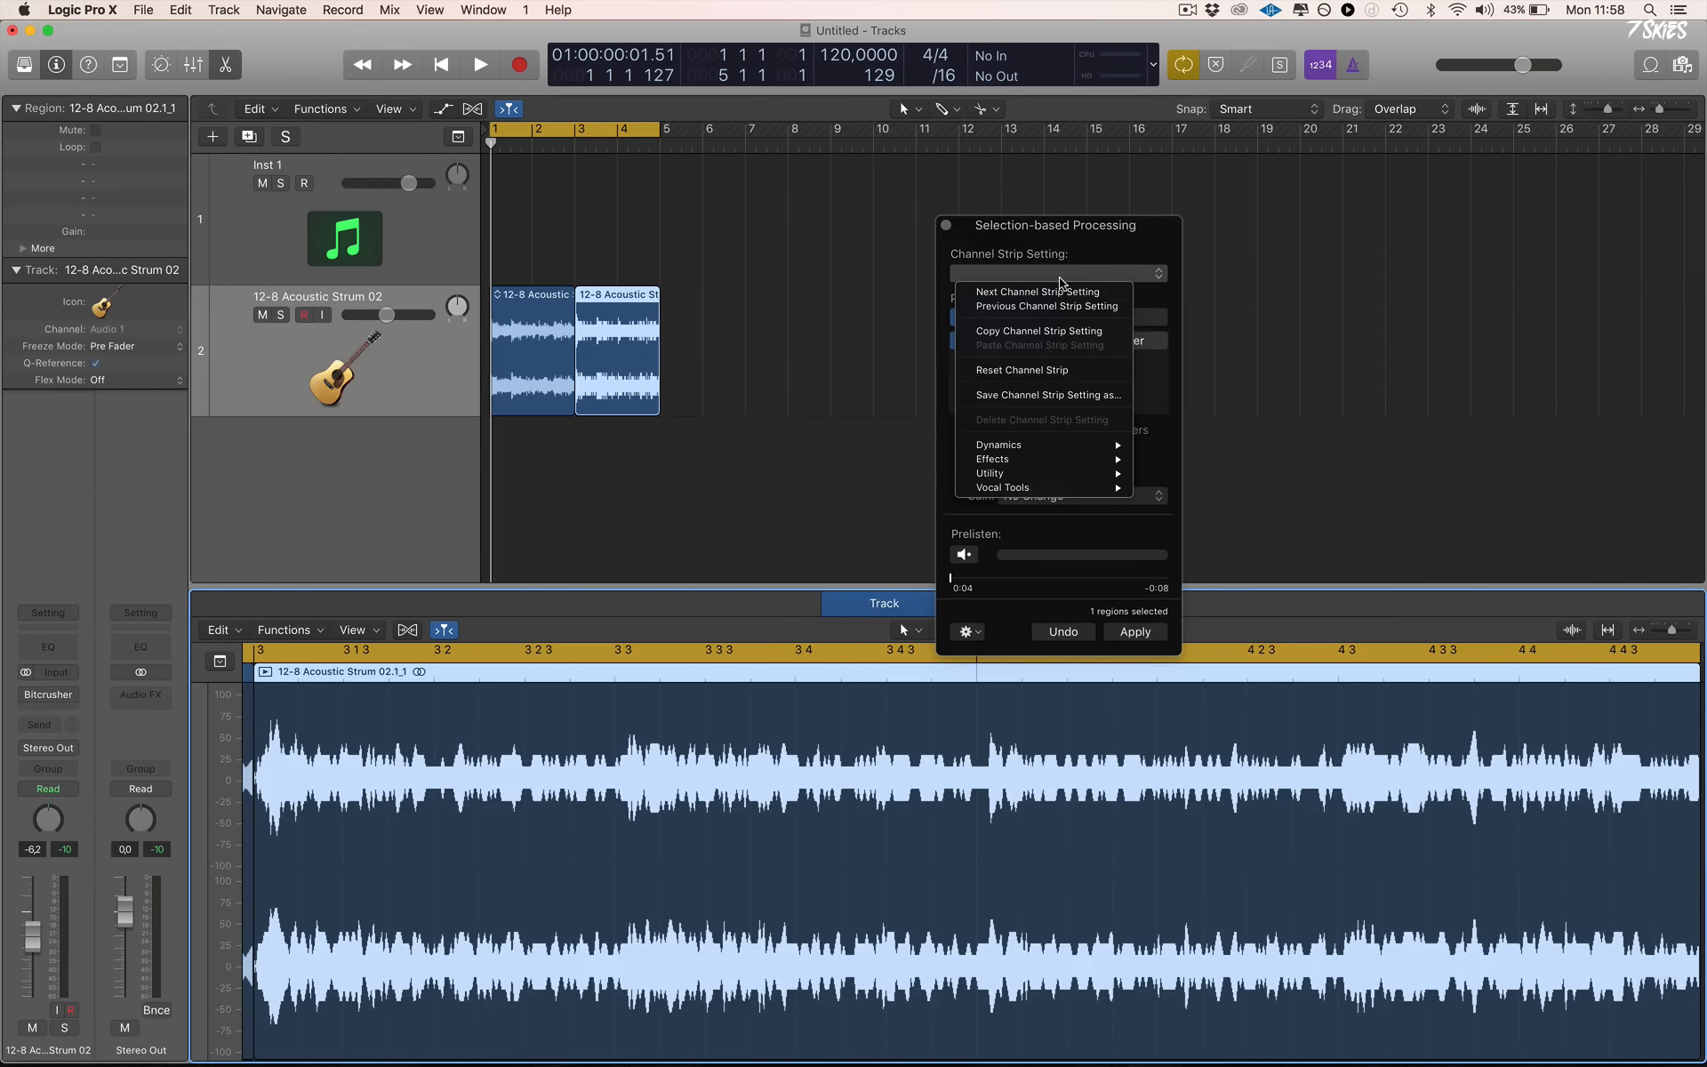
mouse_move(1078, 458)
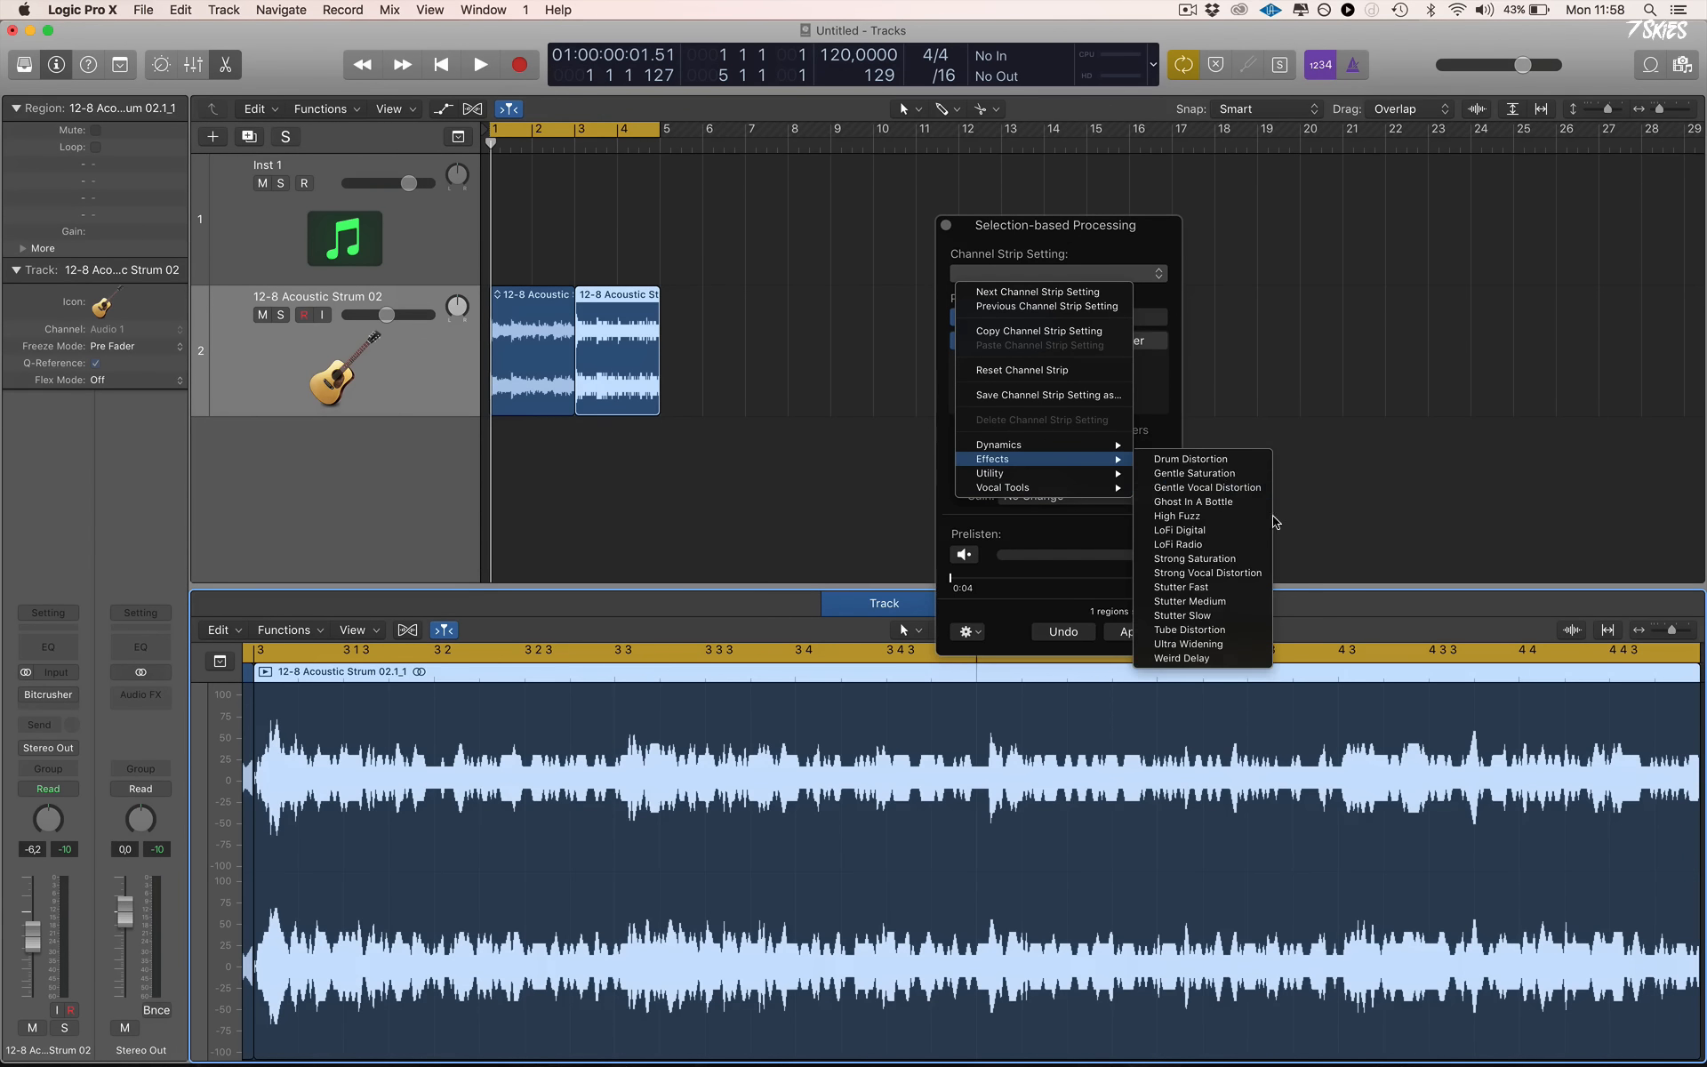
click(1022, 537)
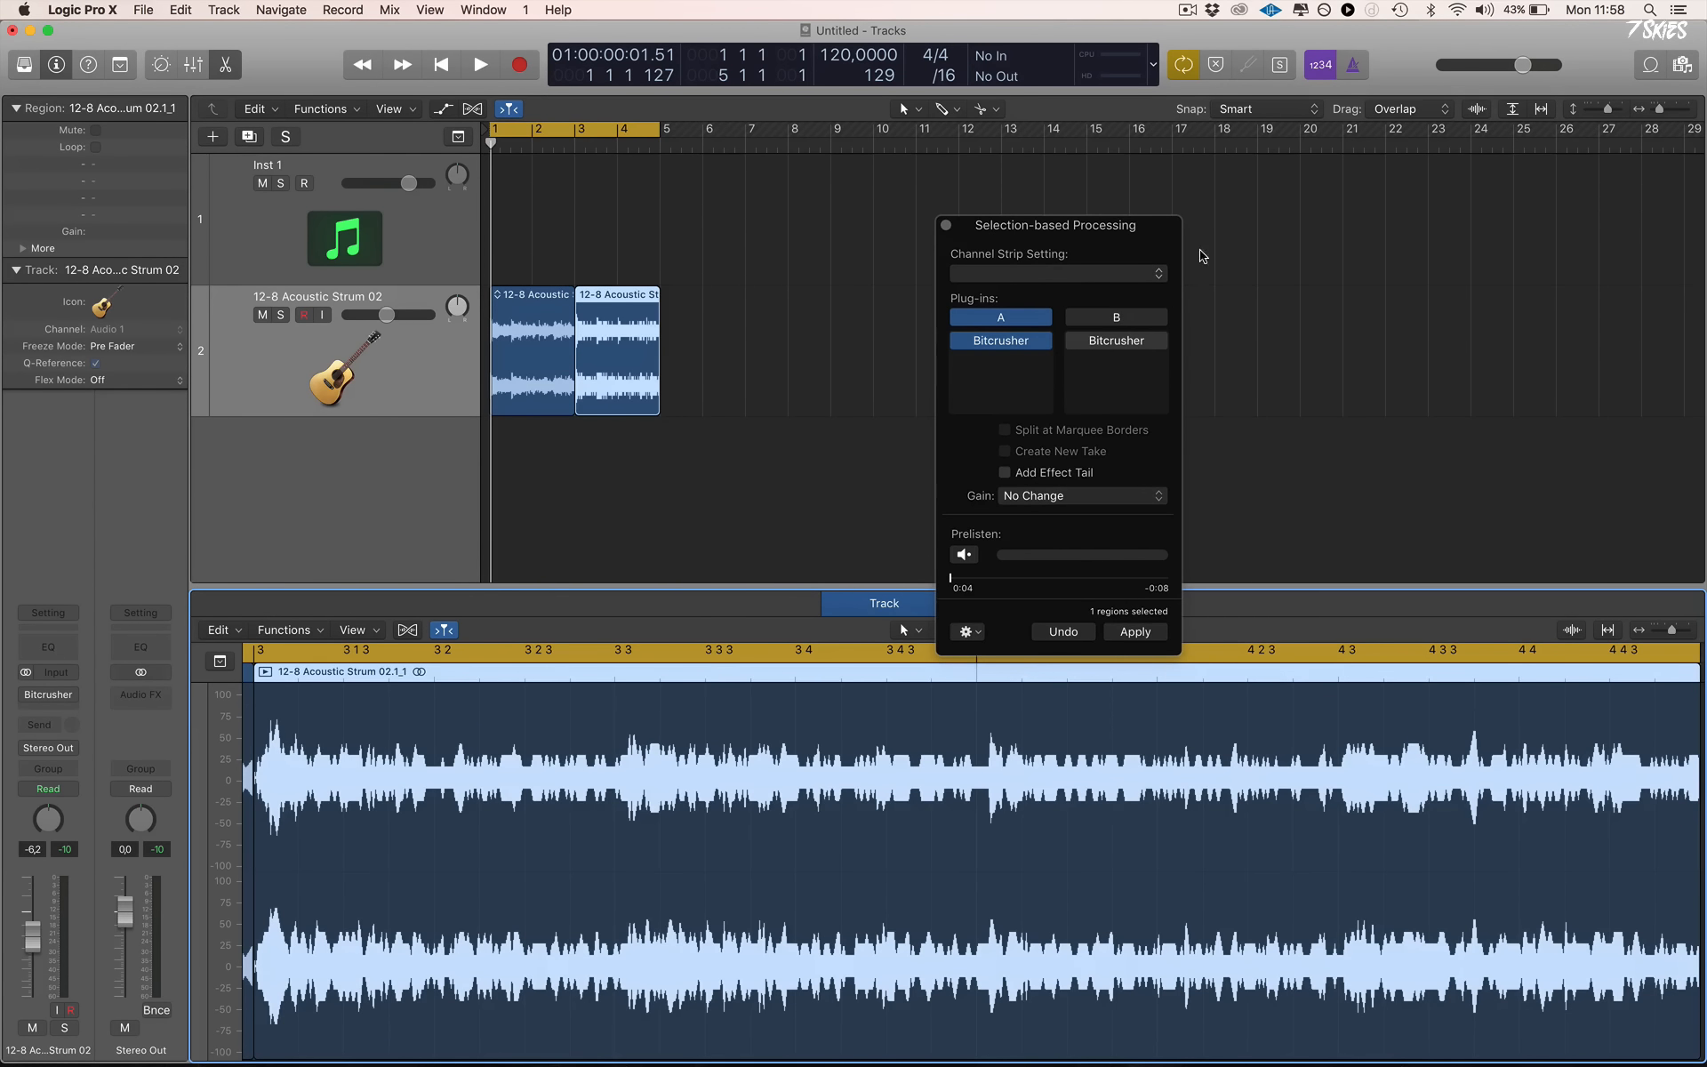
click(968, 632)
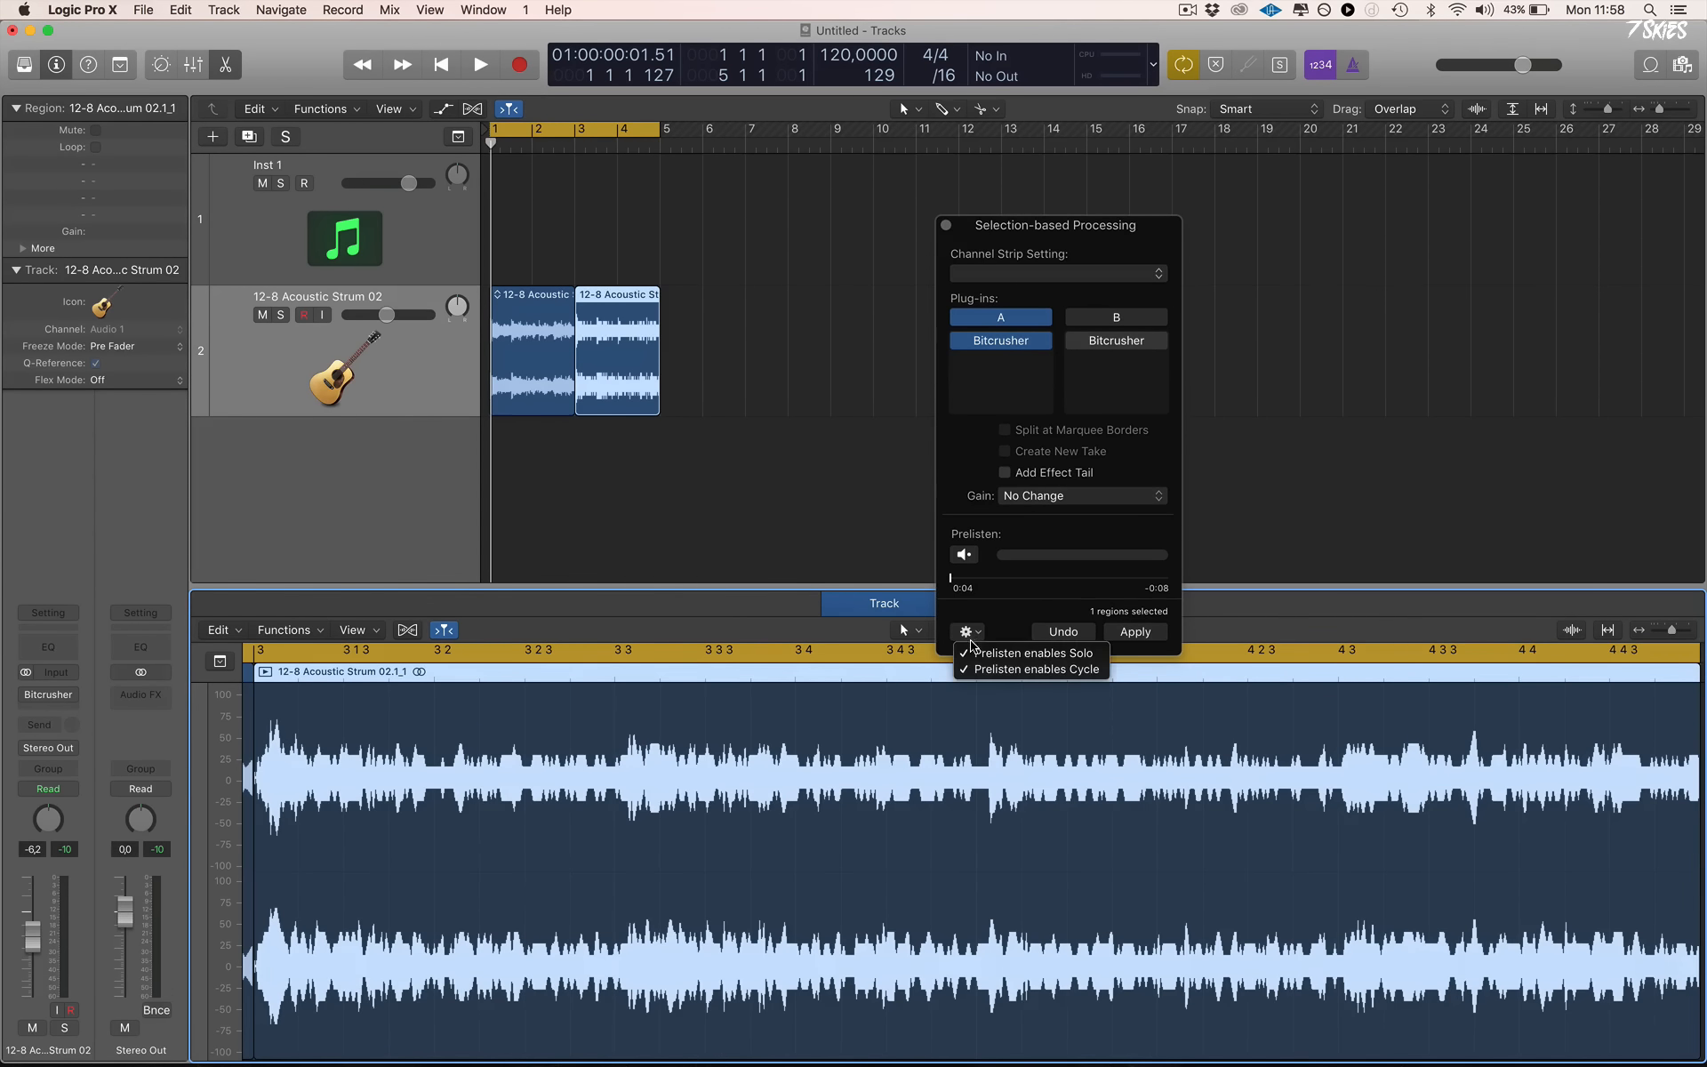
click(1102, 271)
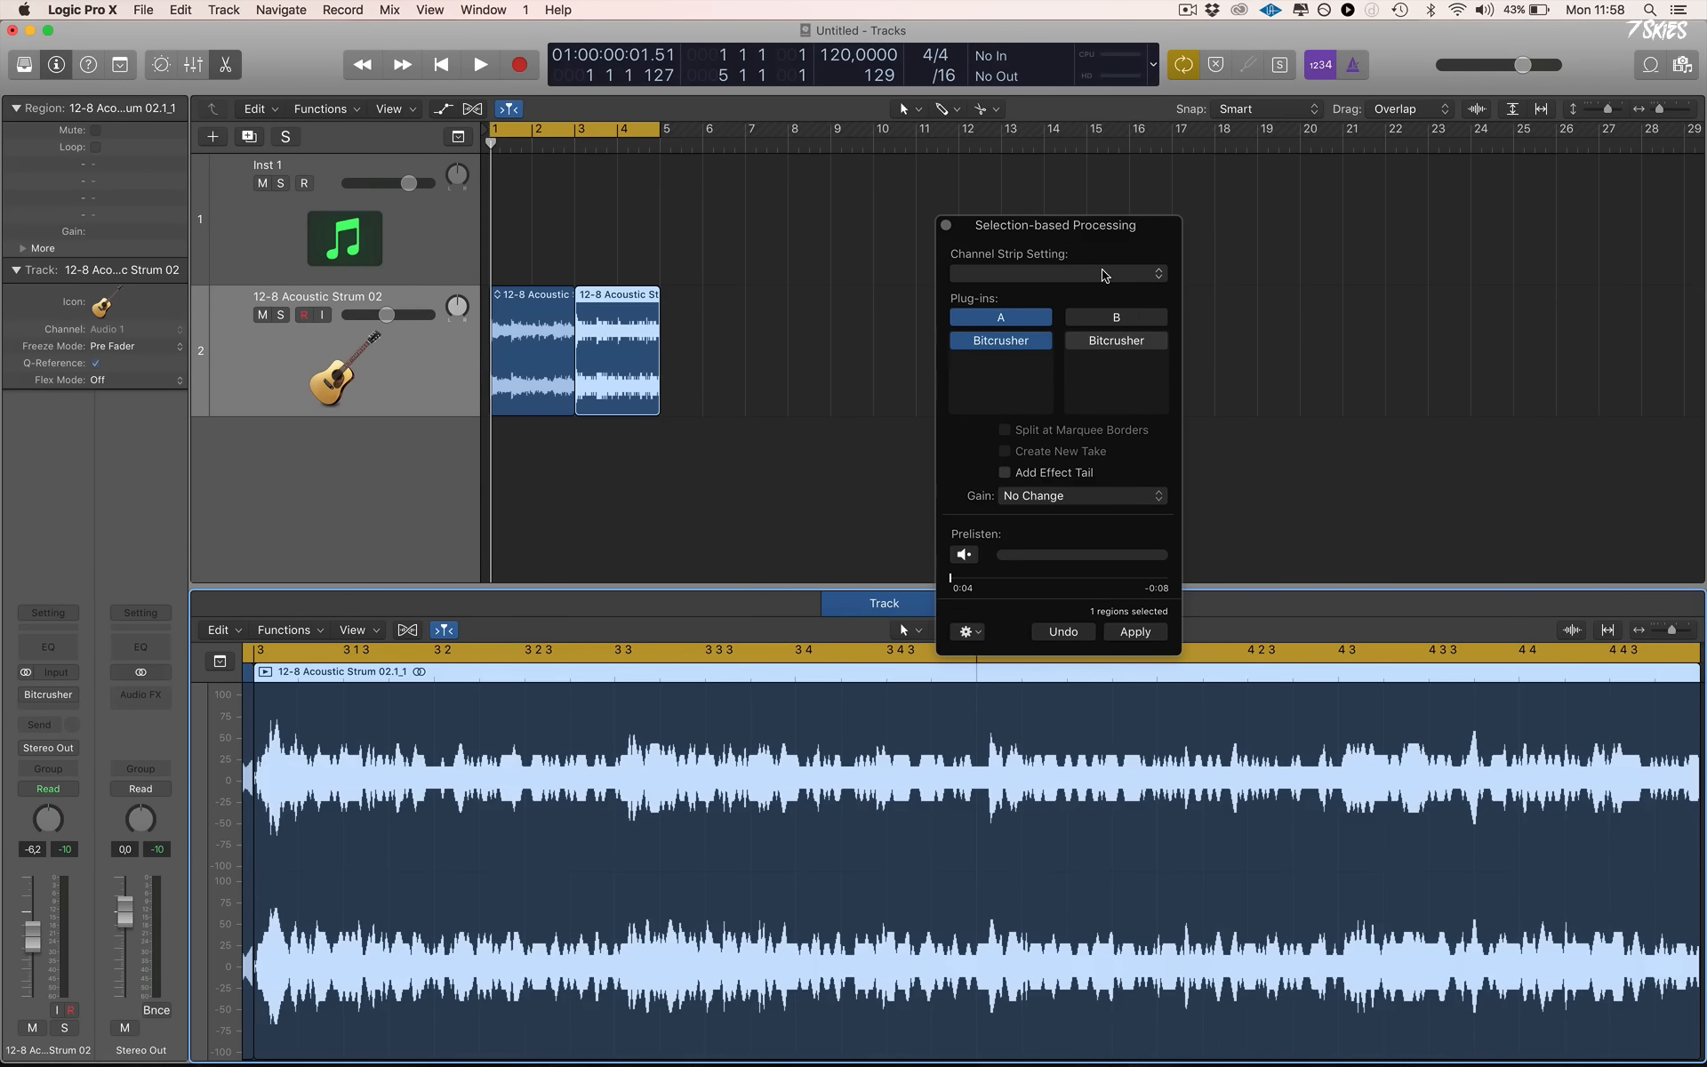
click(1103, 274)
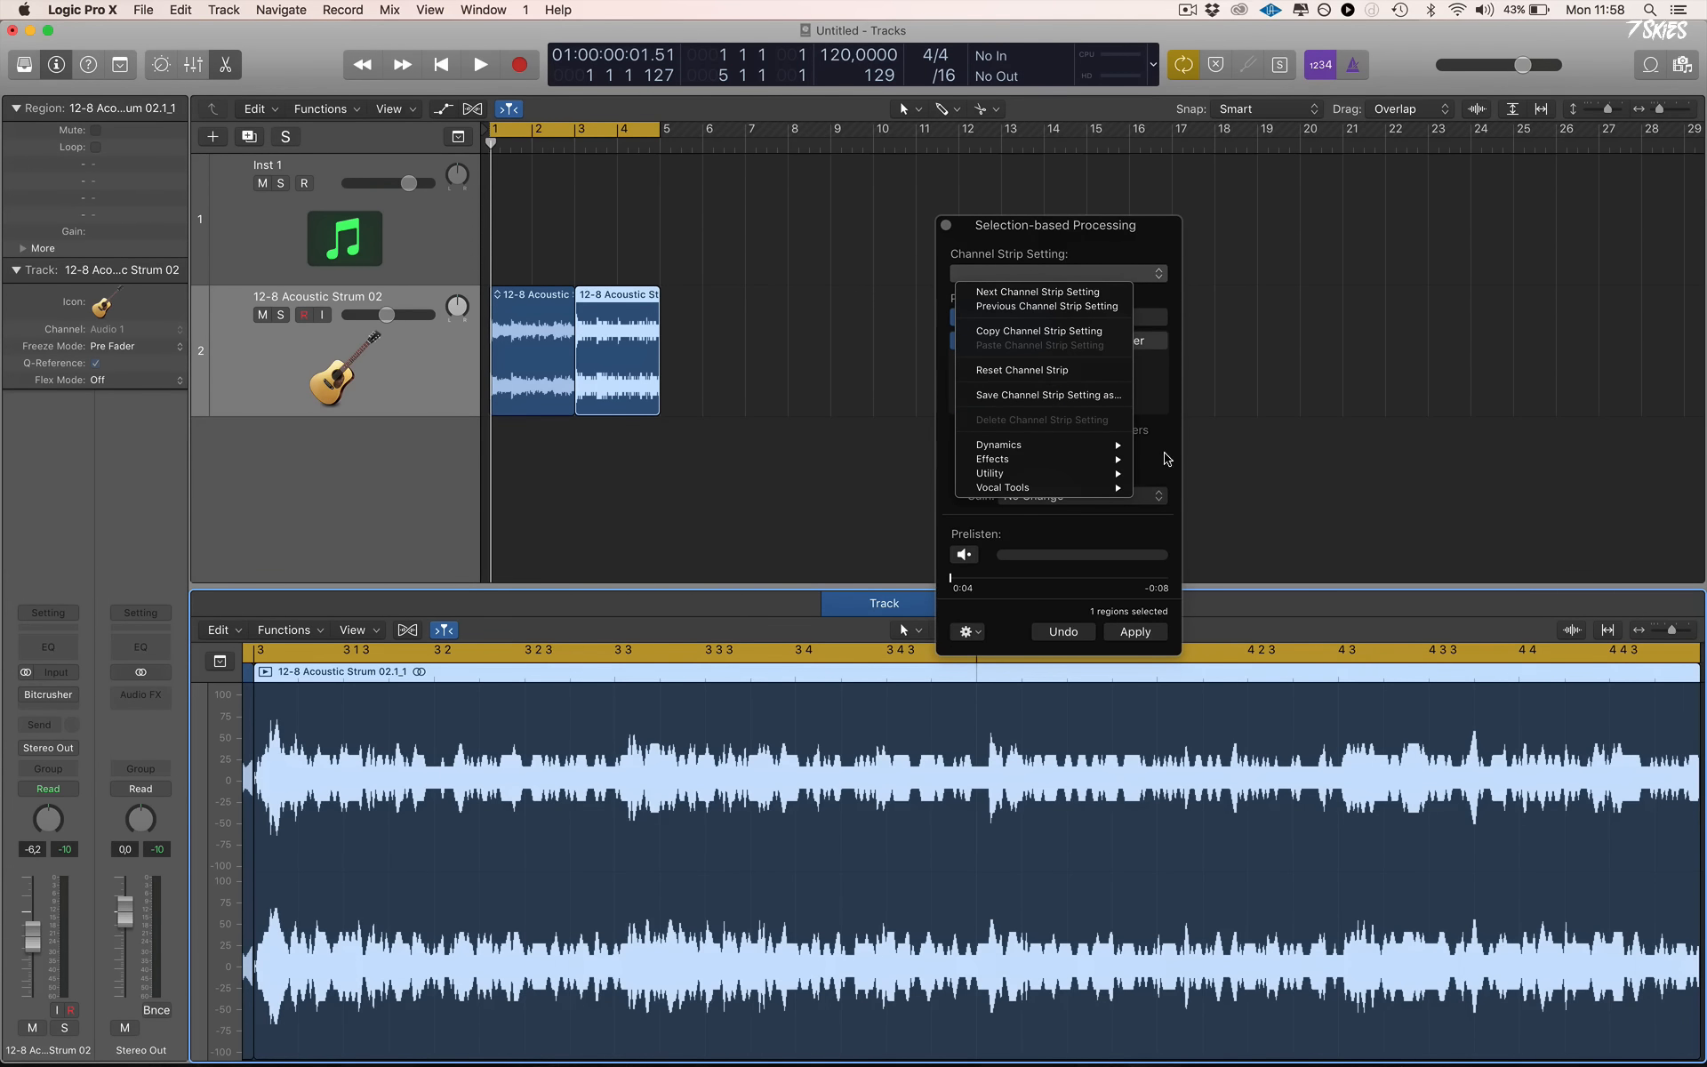
click(1167, 458)
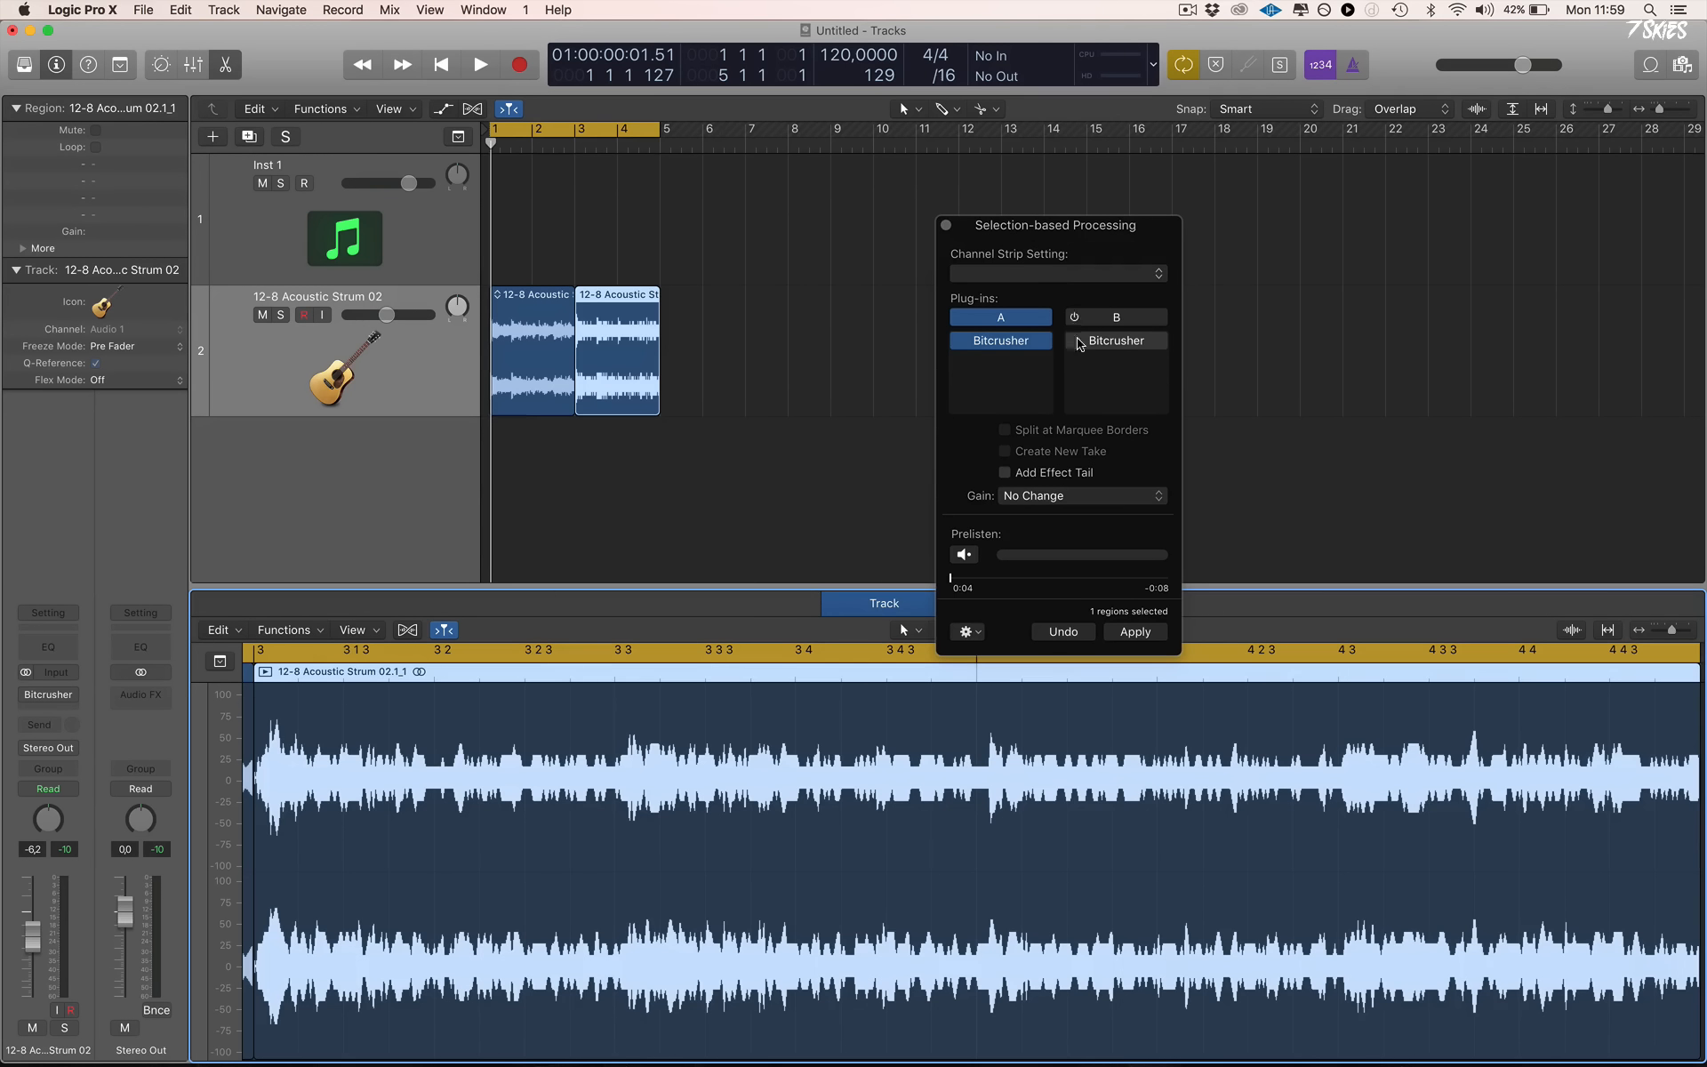
click(946, 225)
Show track alternatives in the track headers and collapse the audio editor below the arrangement
click(395, 384)
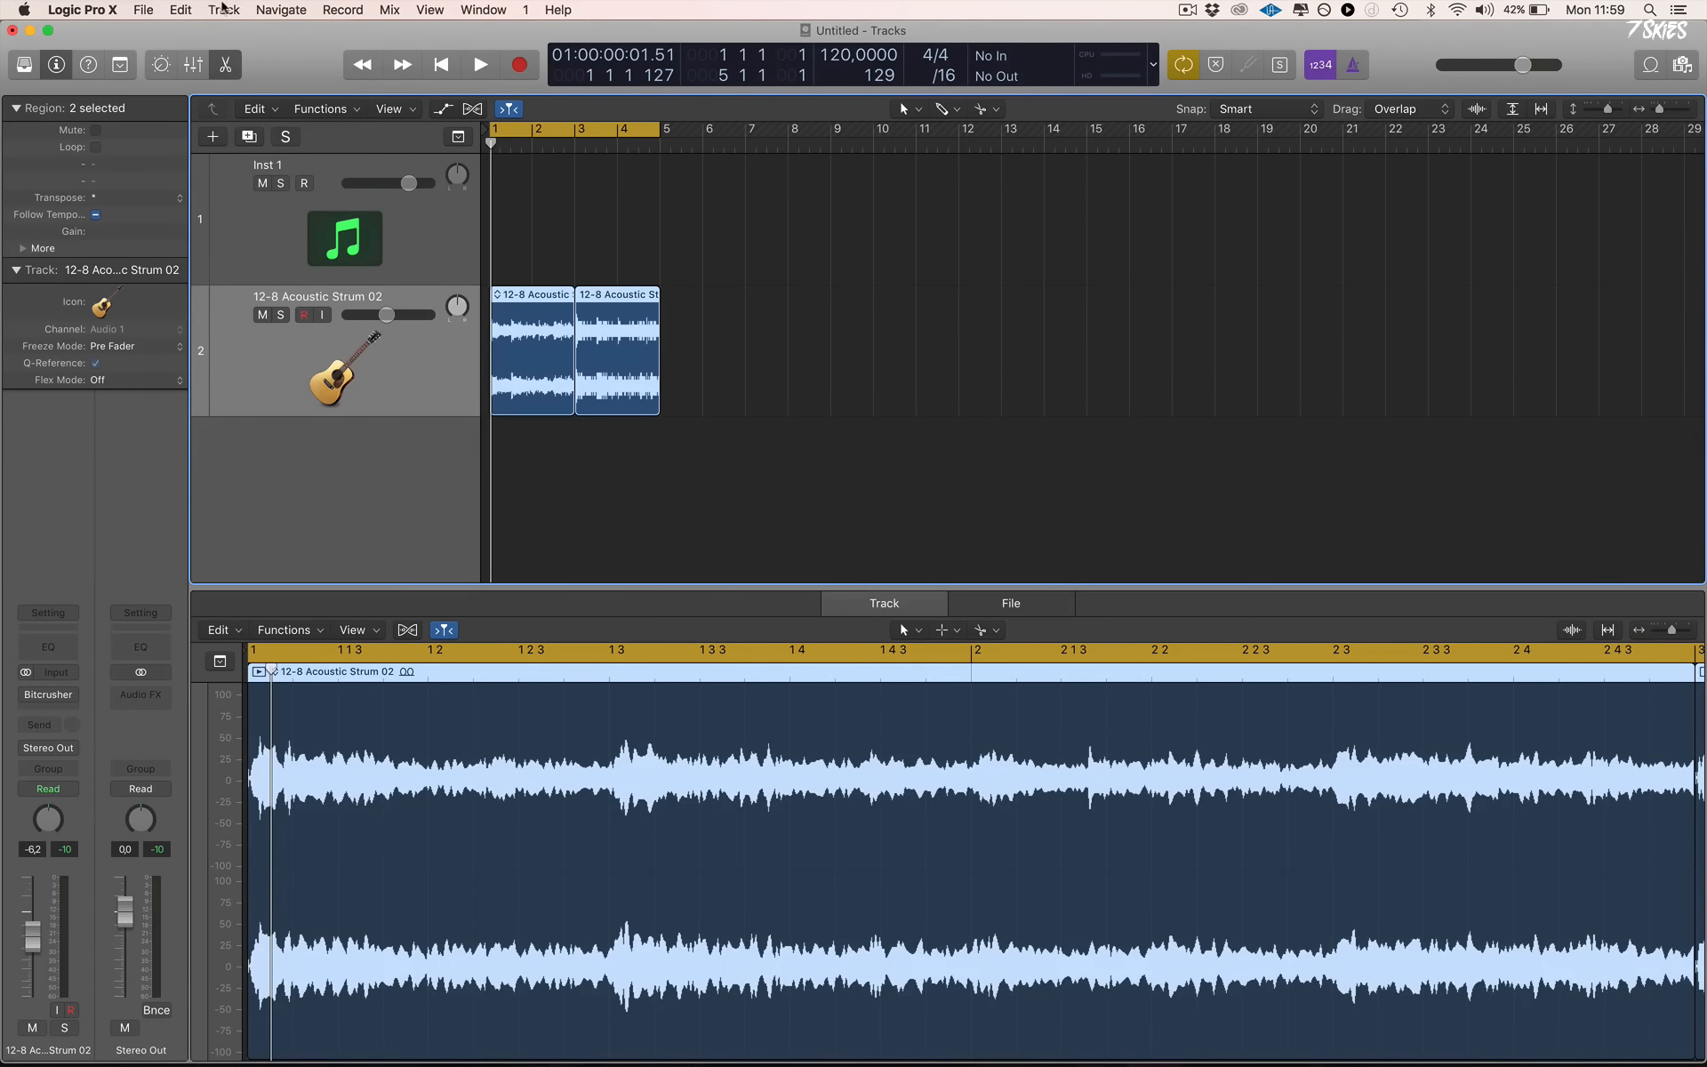
click(223, 9)
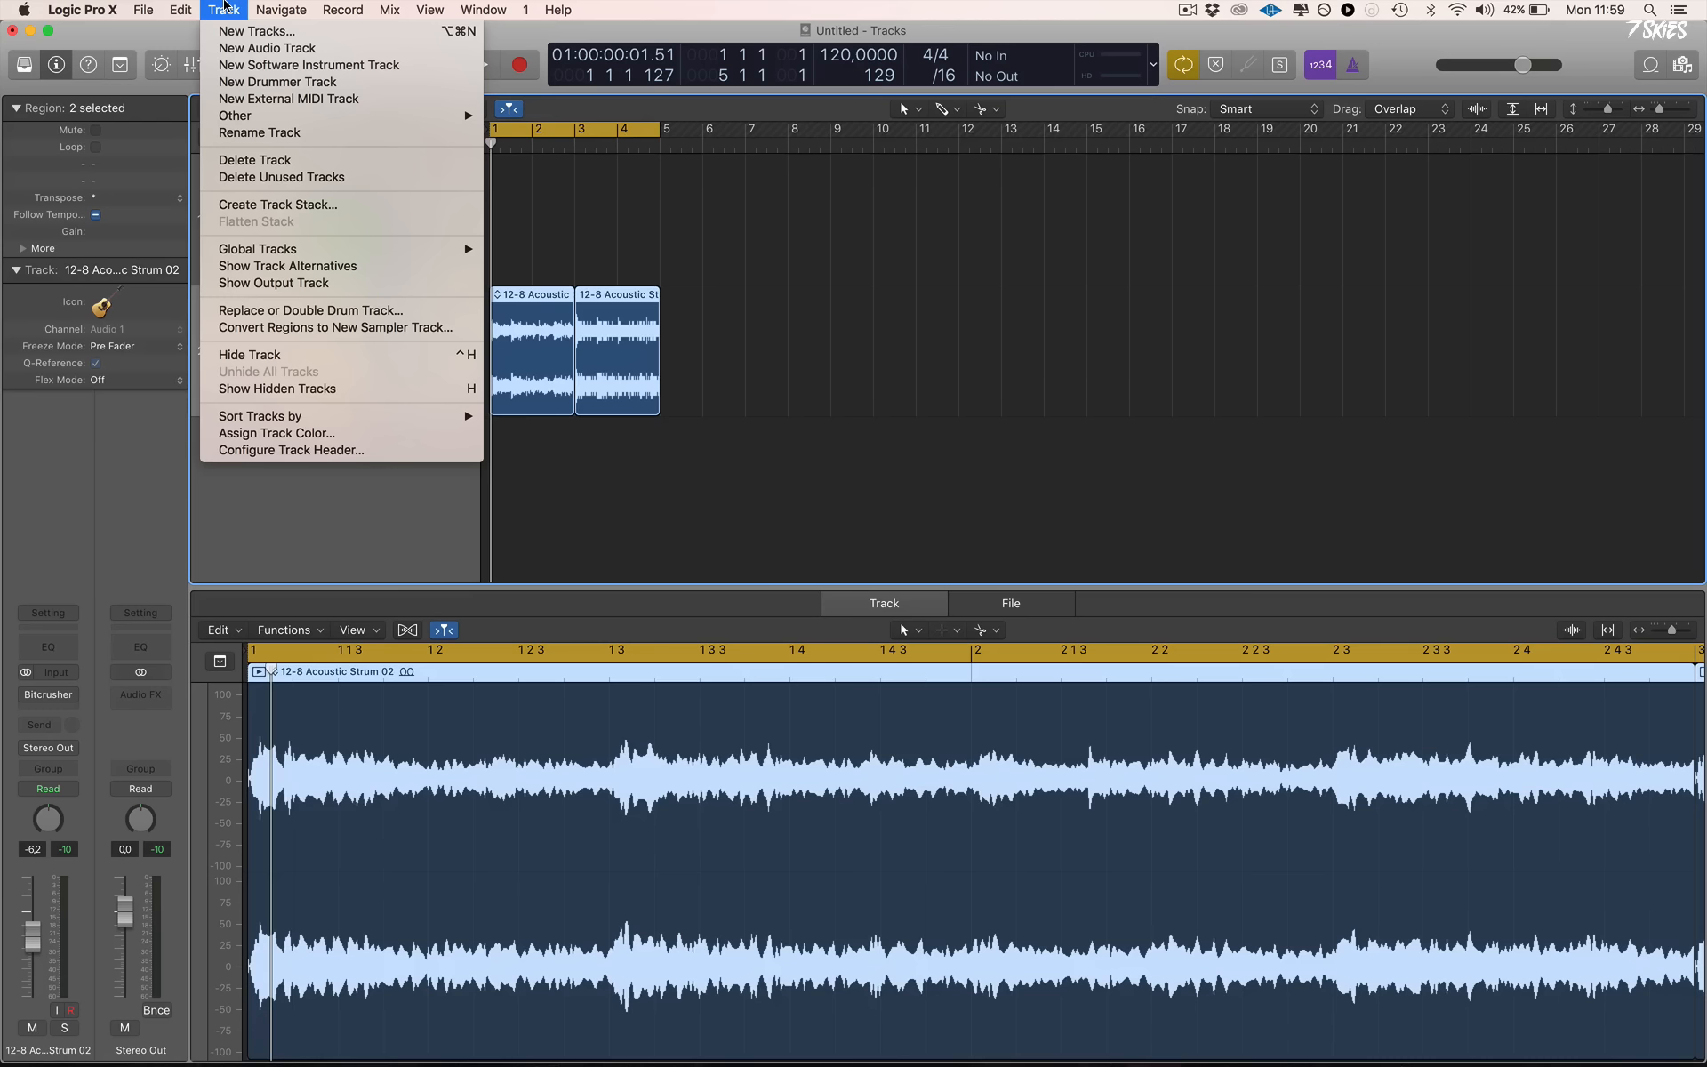
click(351, 267)
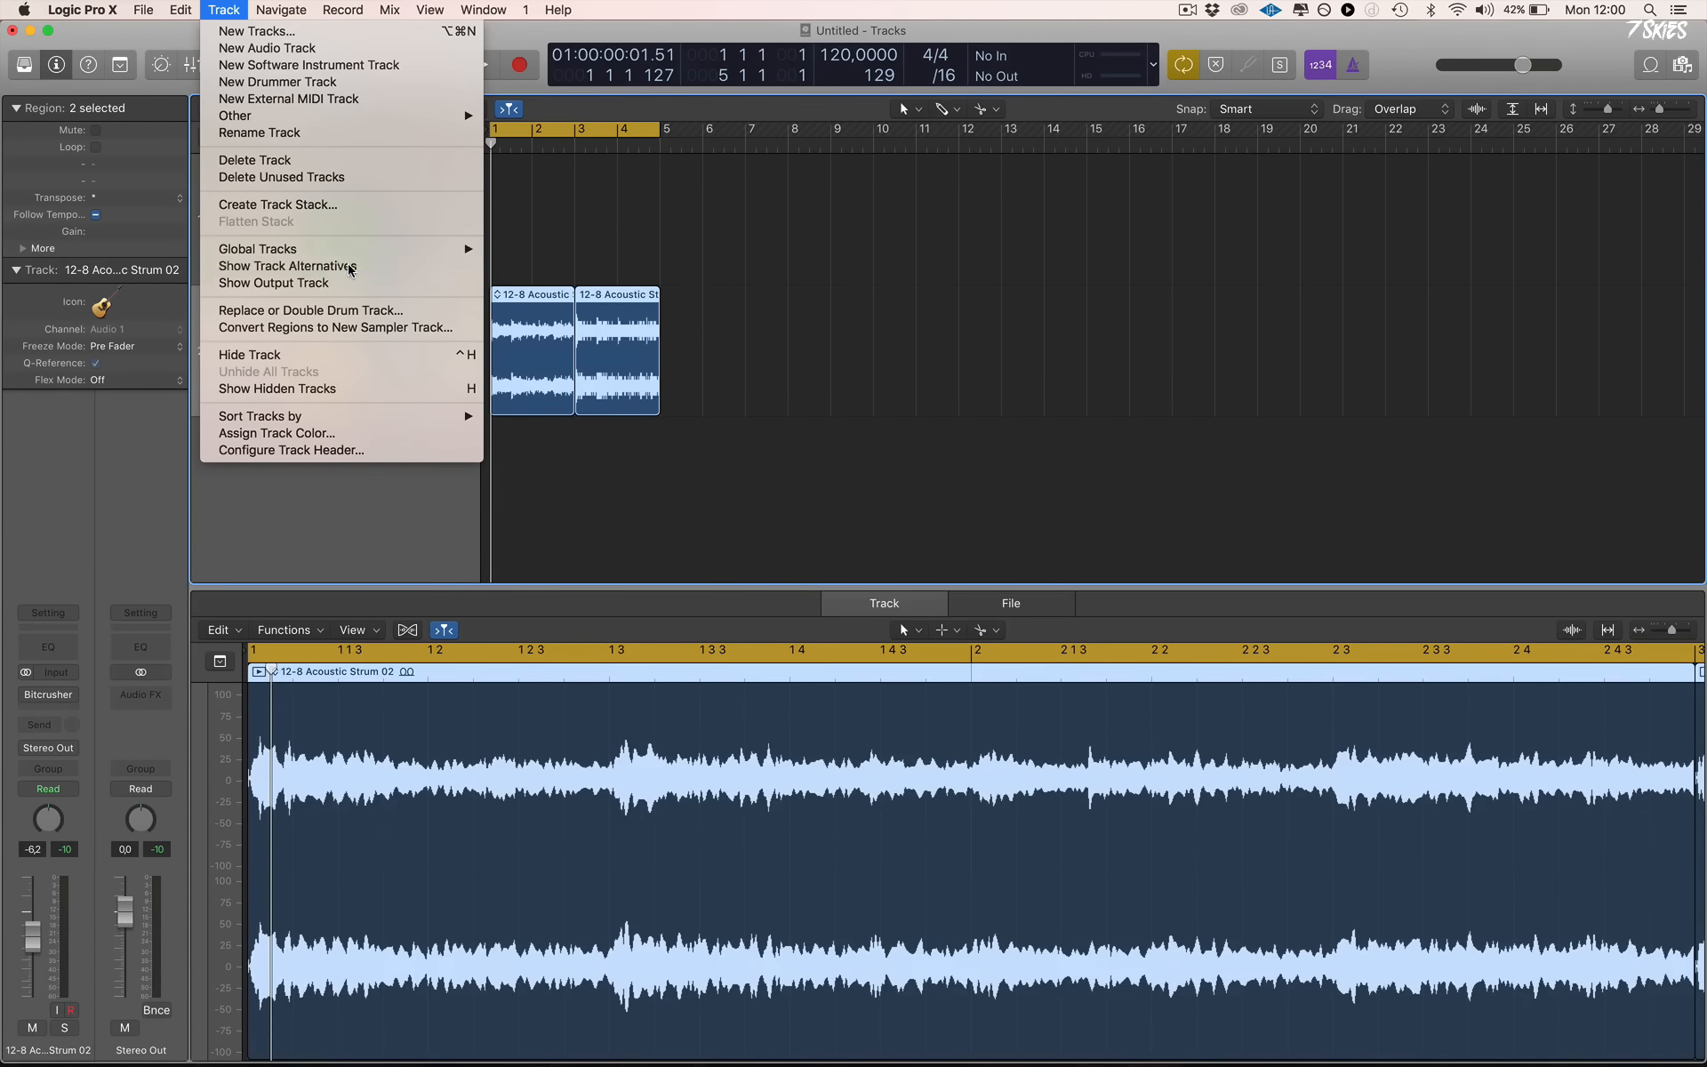
click(1021, 285)
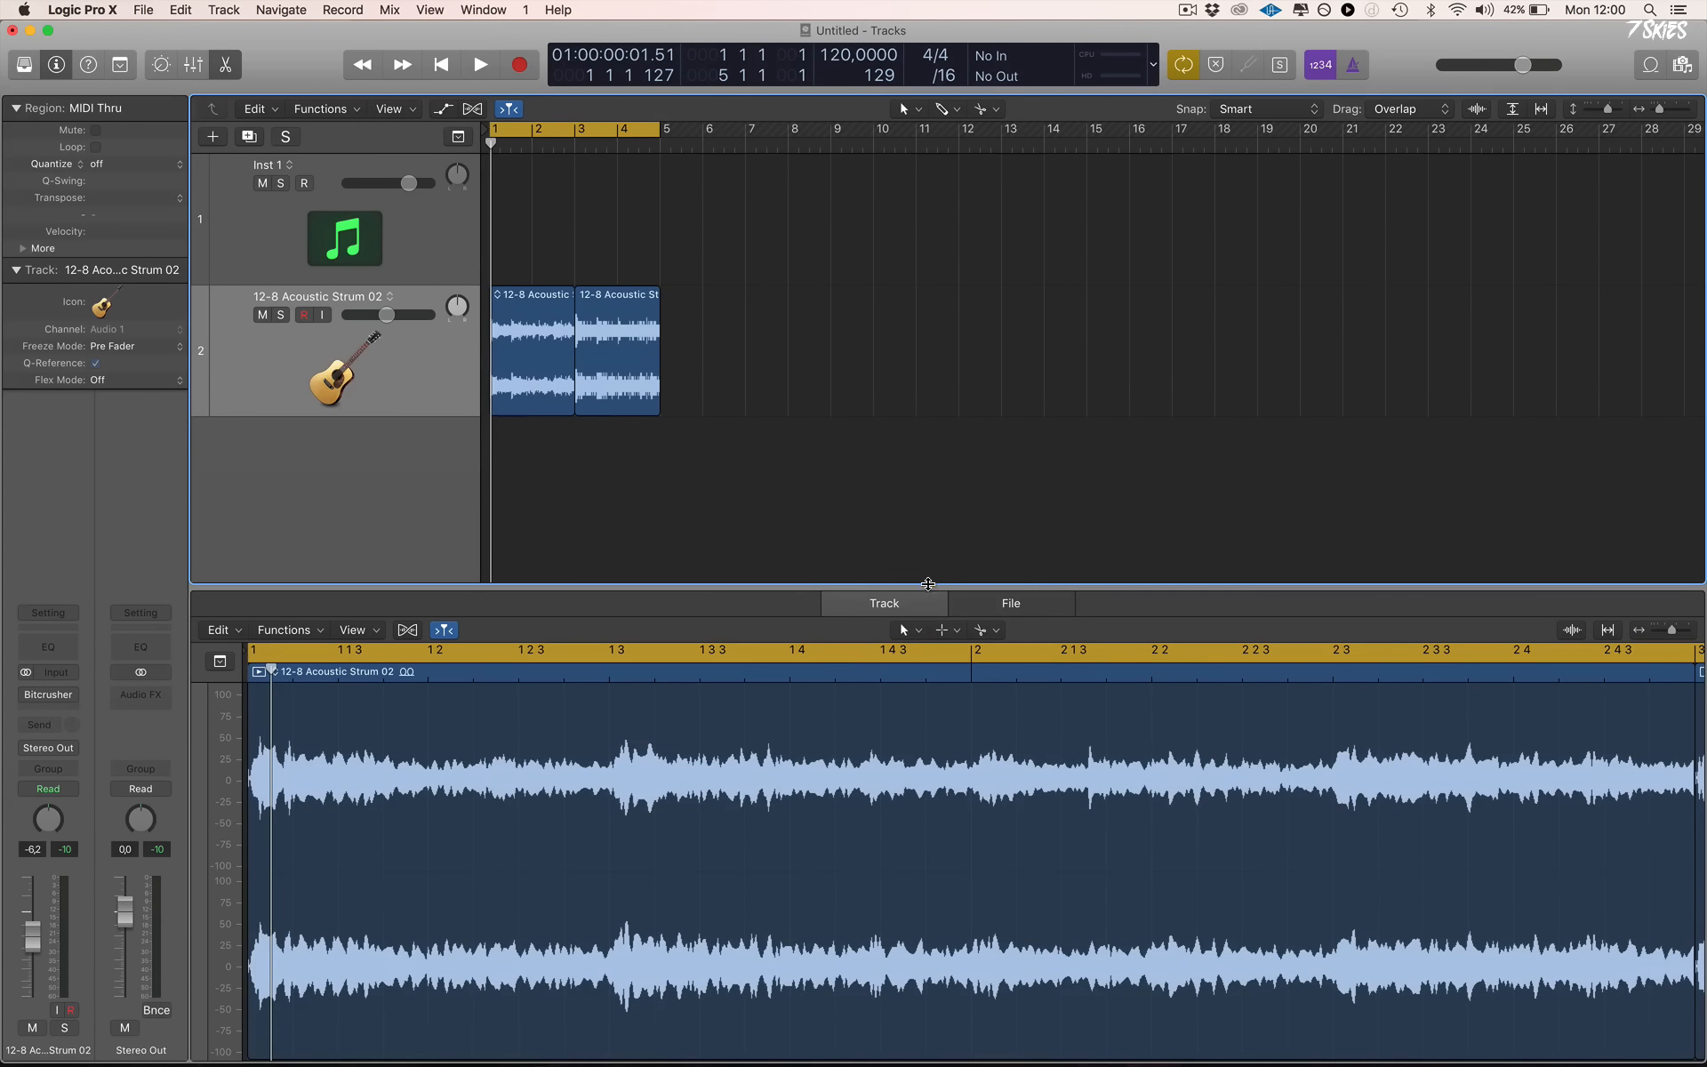
drag(932, 594, 998, 1031)
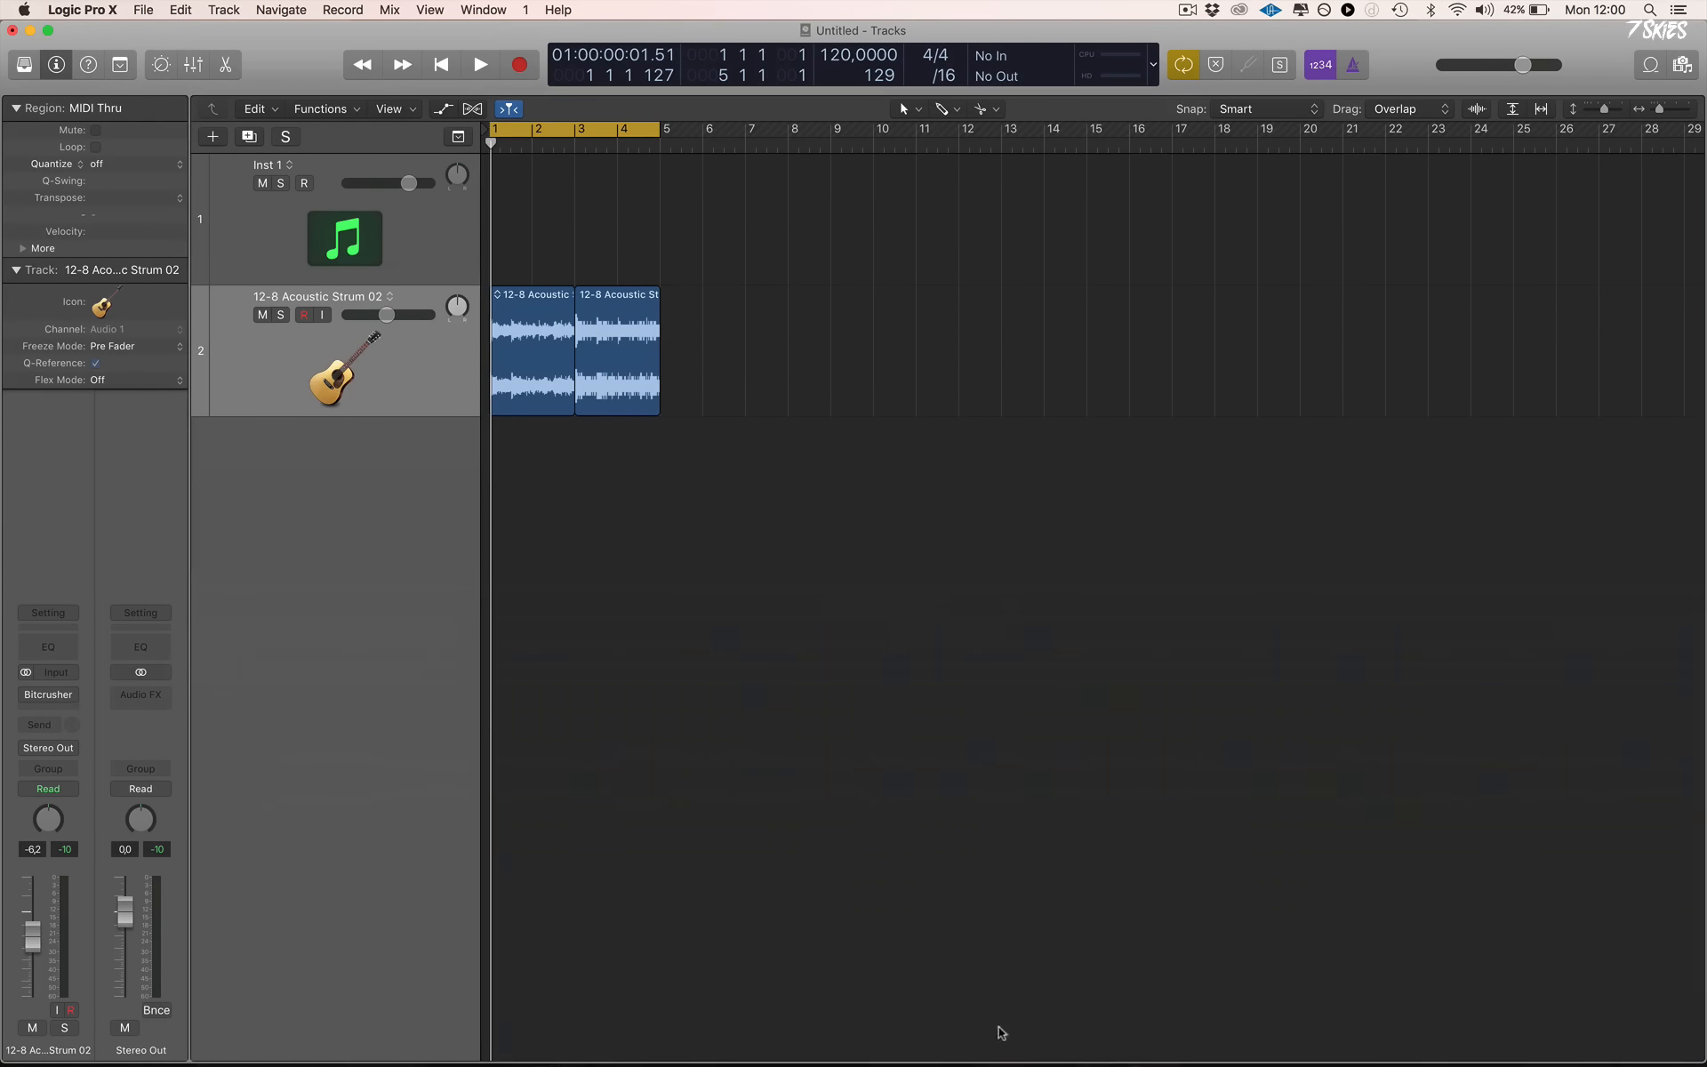
key(super+a)
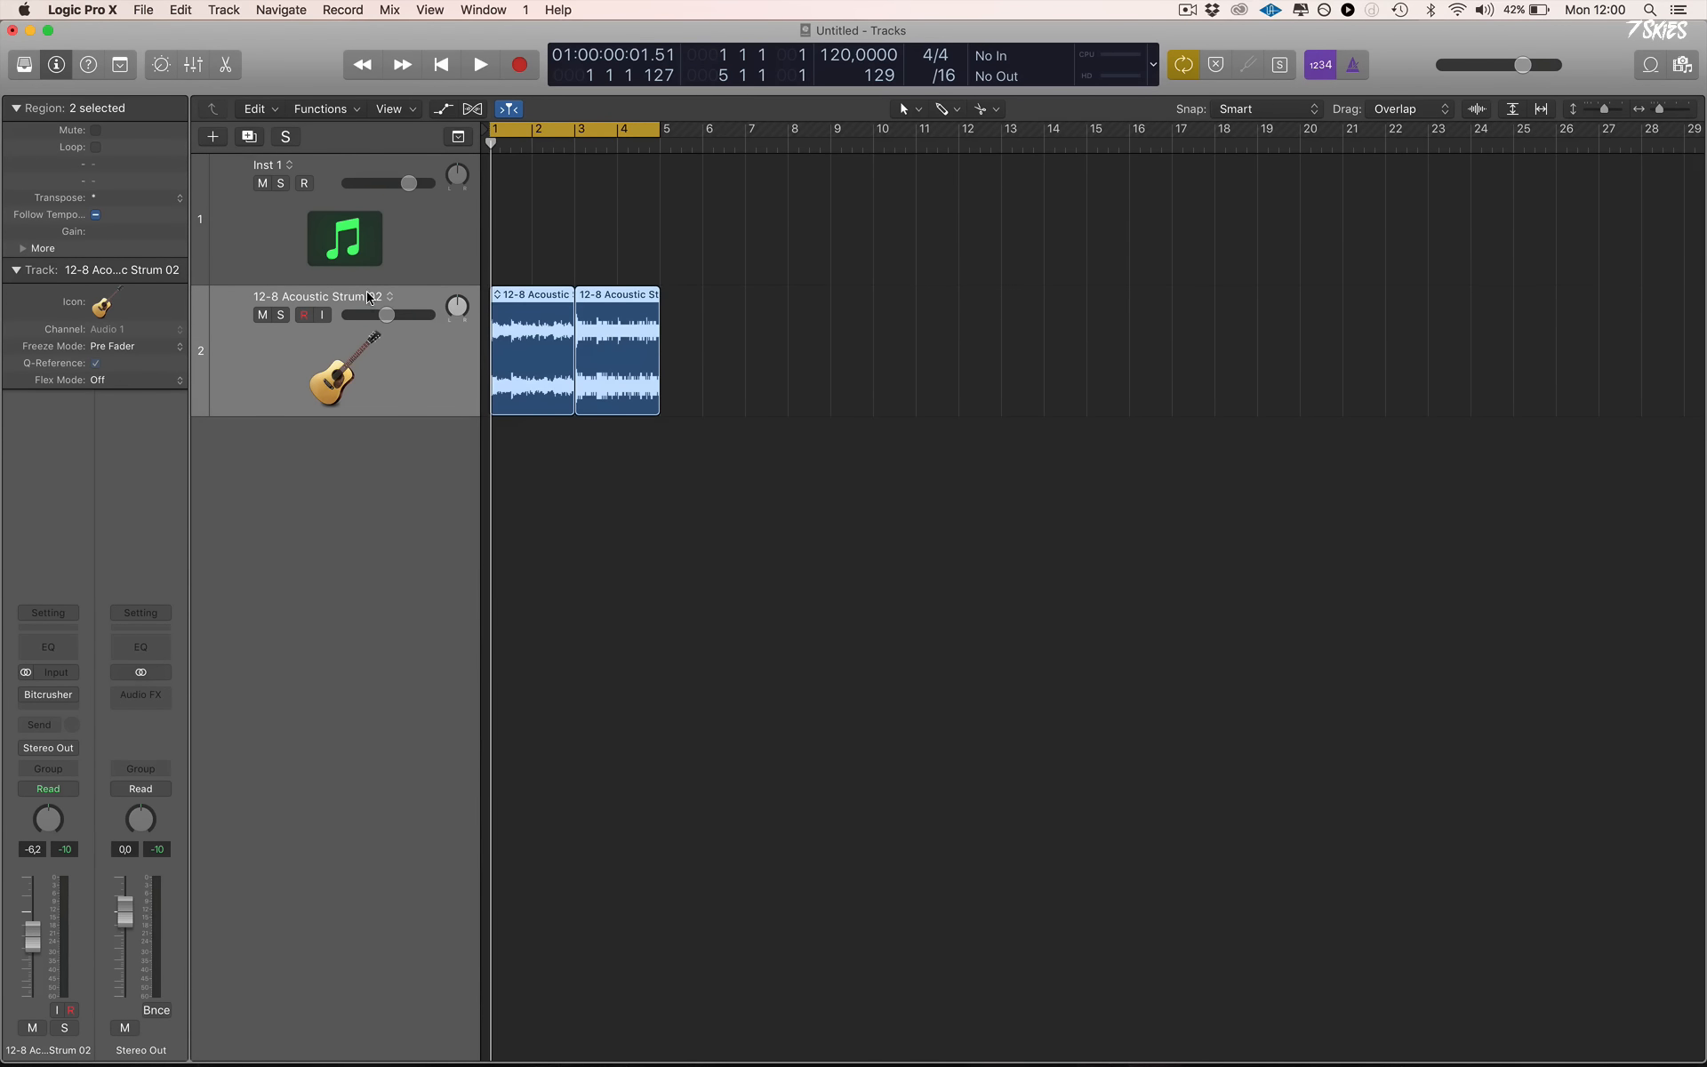
right_click(391, 292)
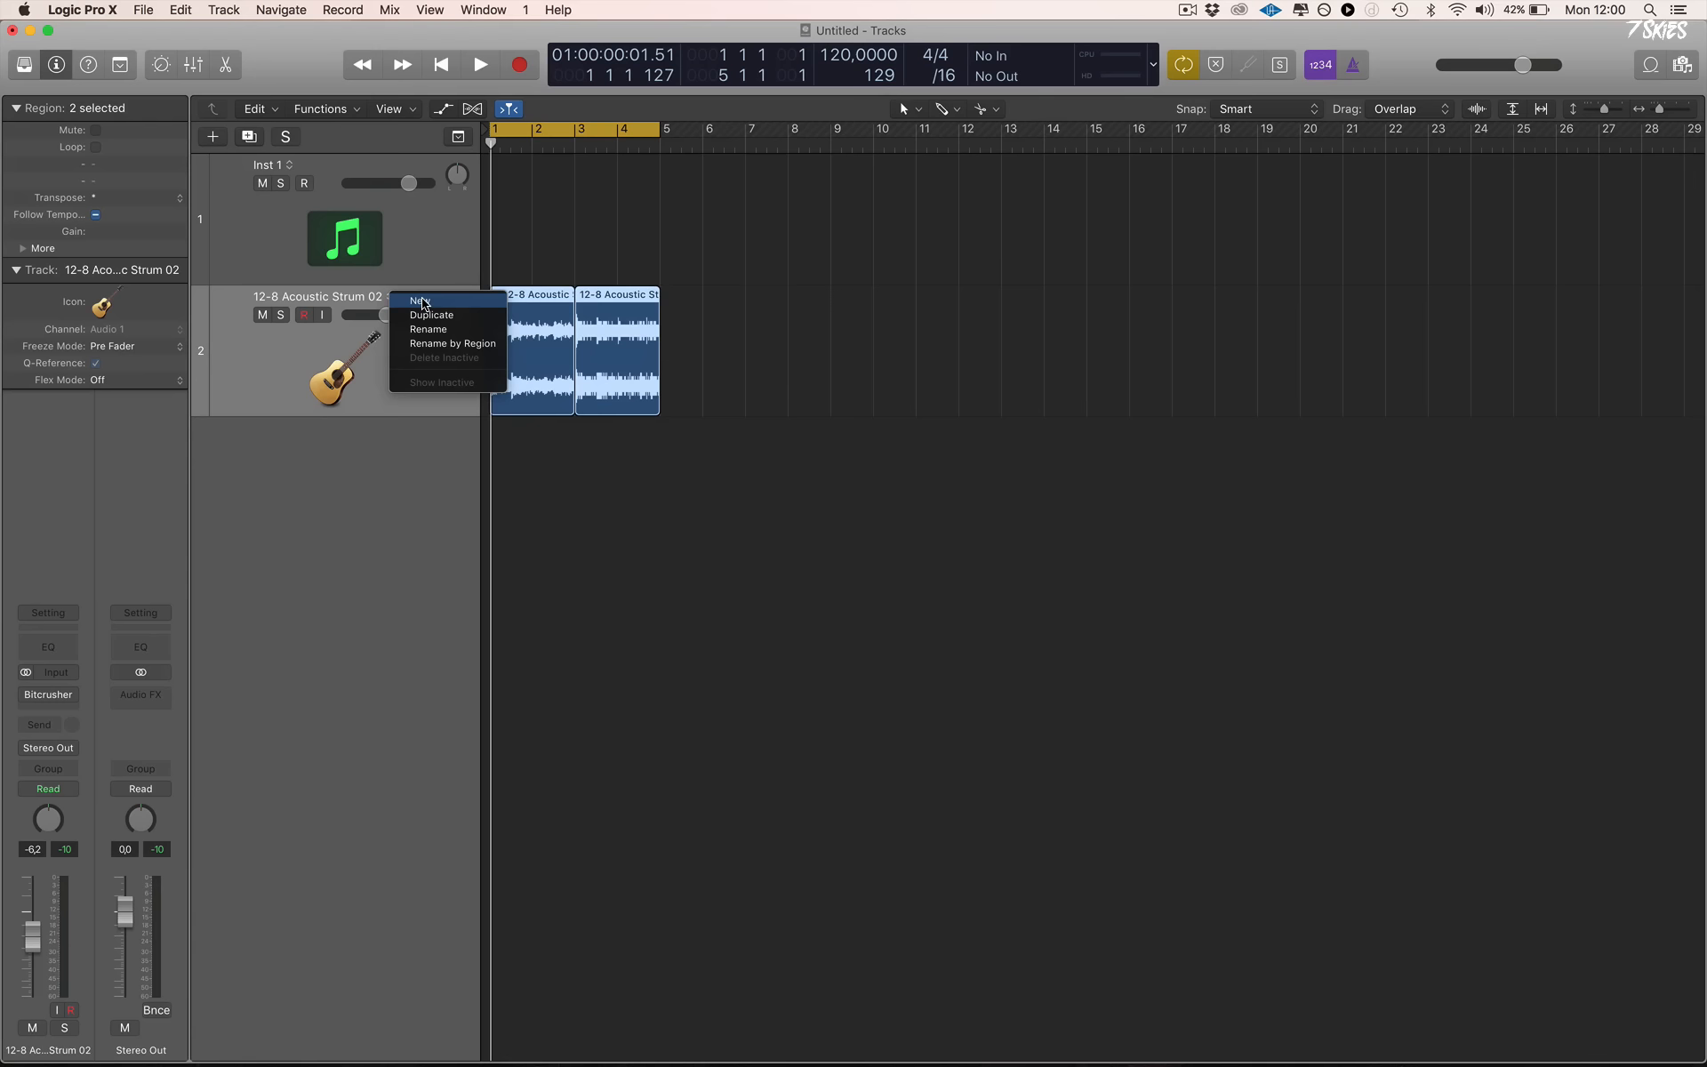
click(306, 578)
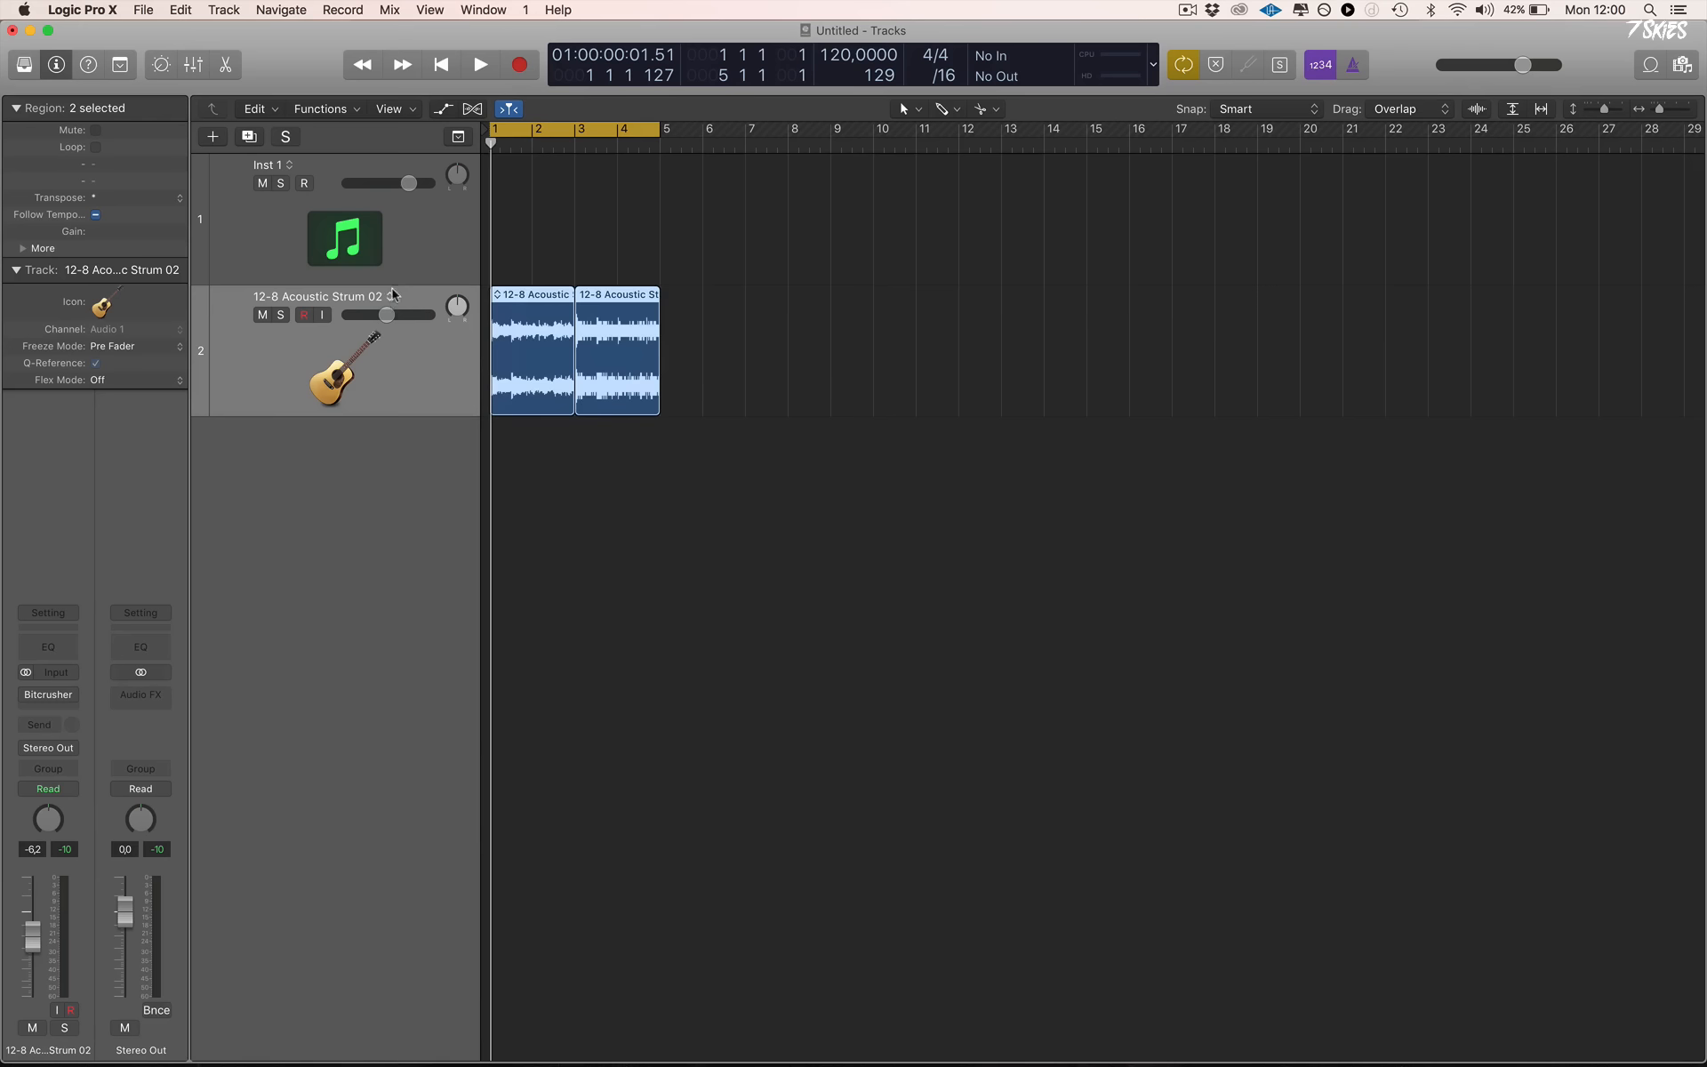
click(840, 360)
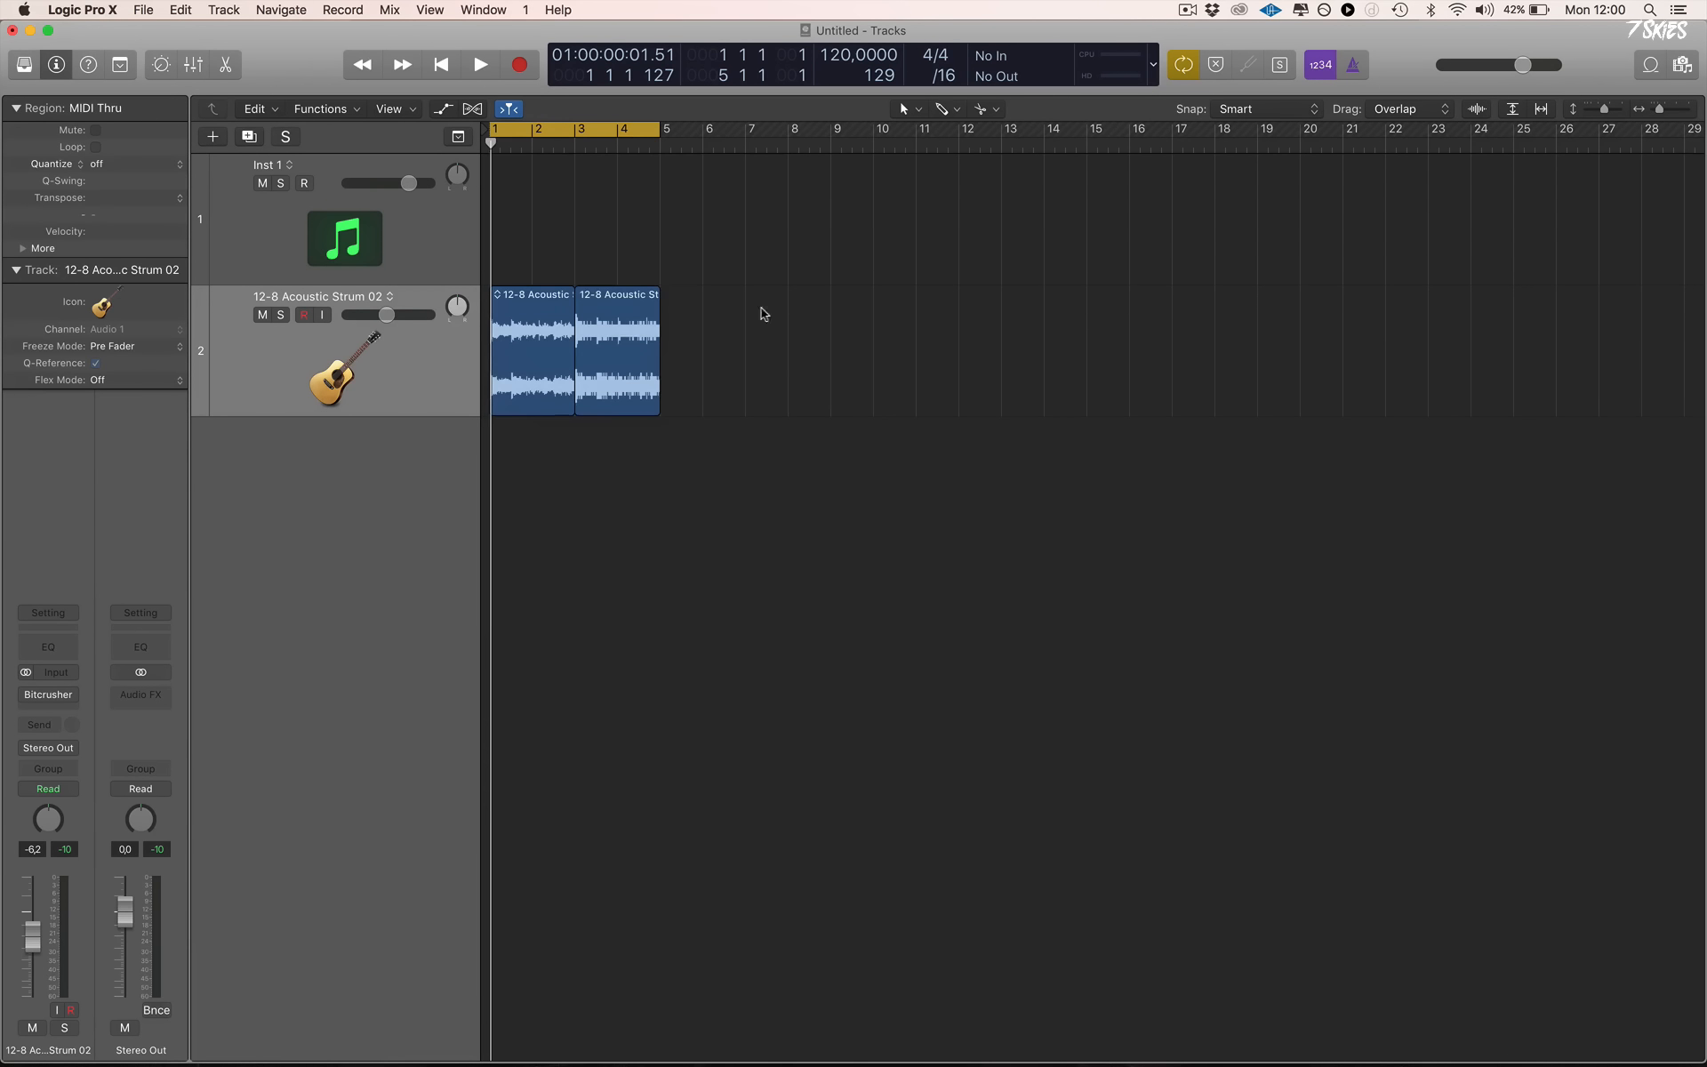
Create a new, empty track alternative B for the acoustic guitar track and switch back to alternative A
click(390, 296)
click(422, 310)
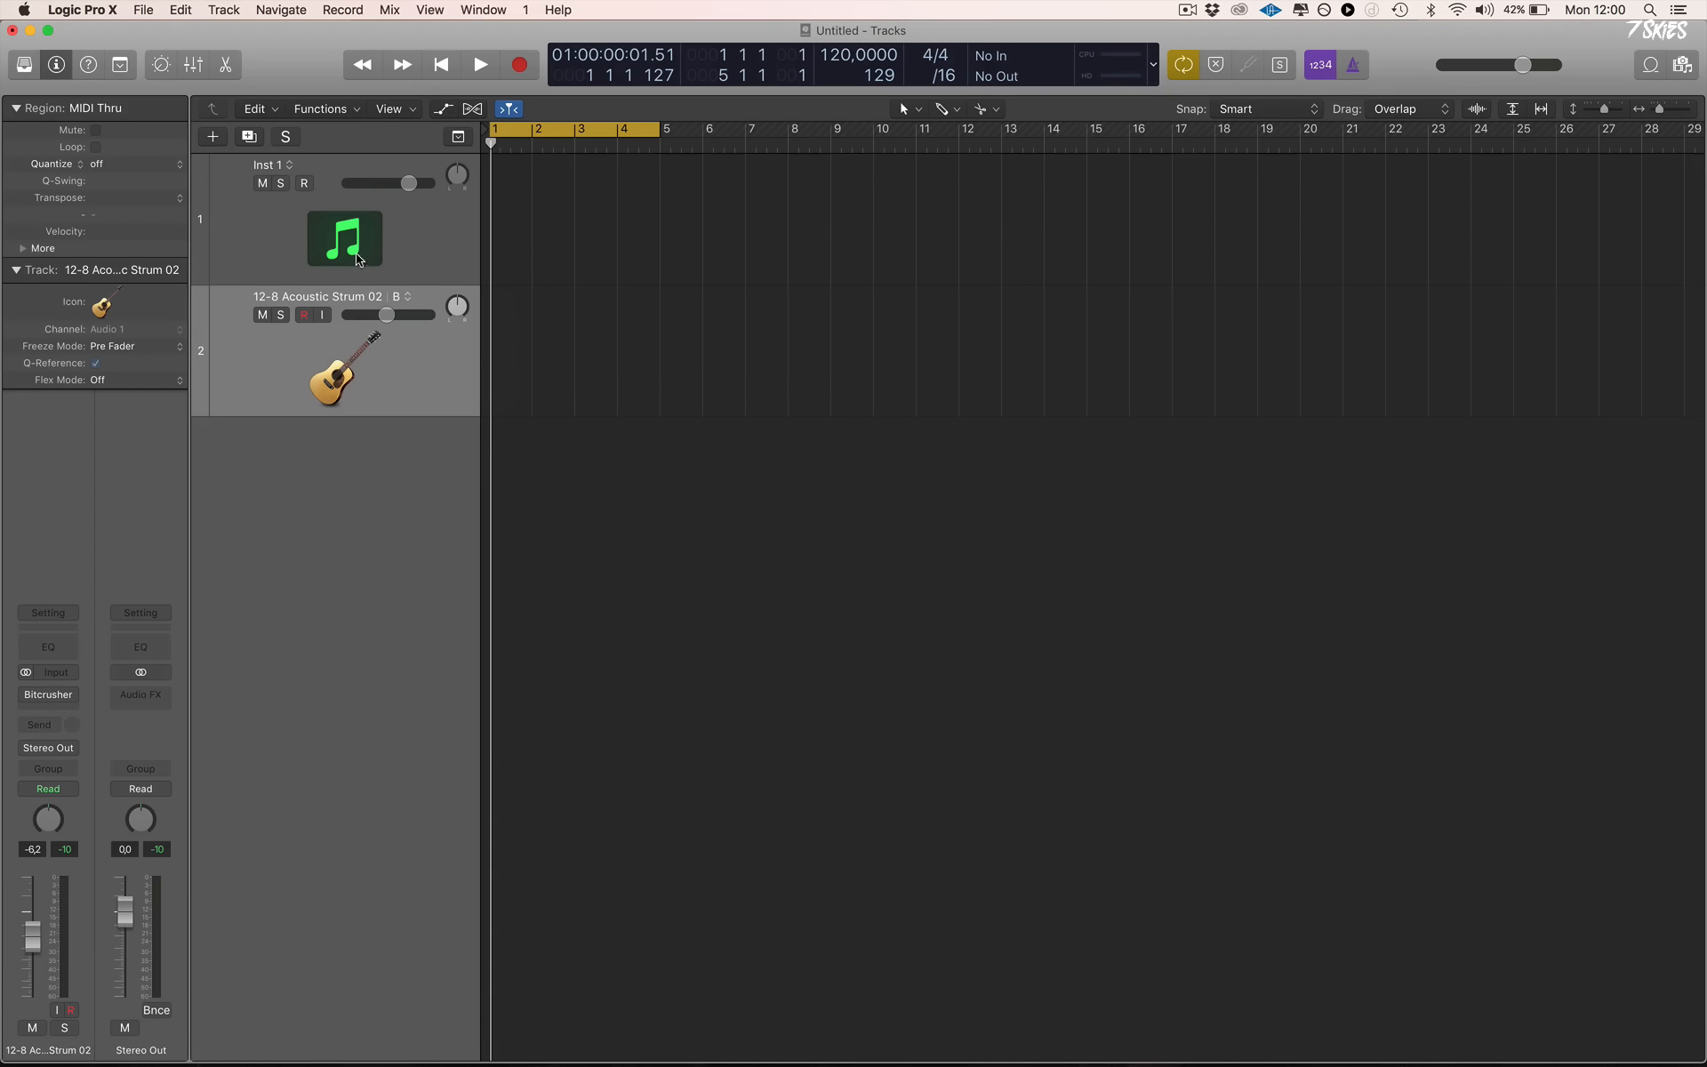
click(405, 306)
click(446, 324)
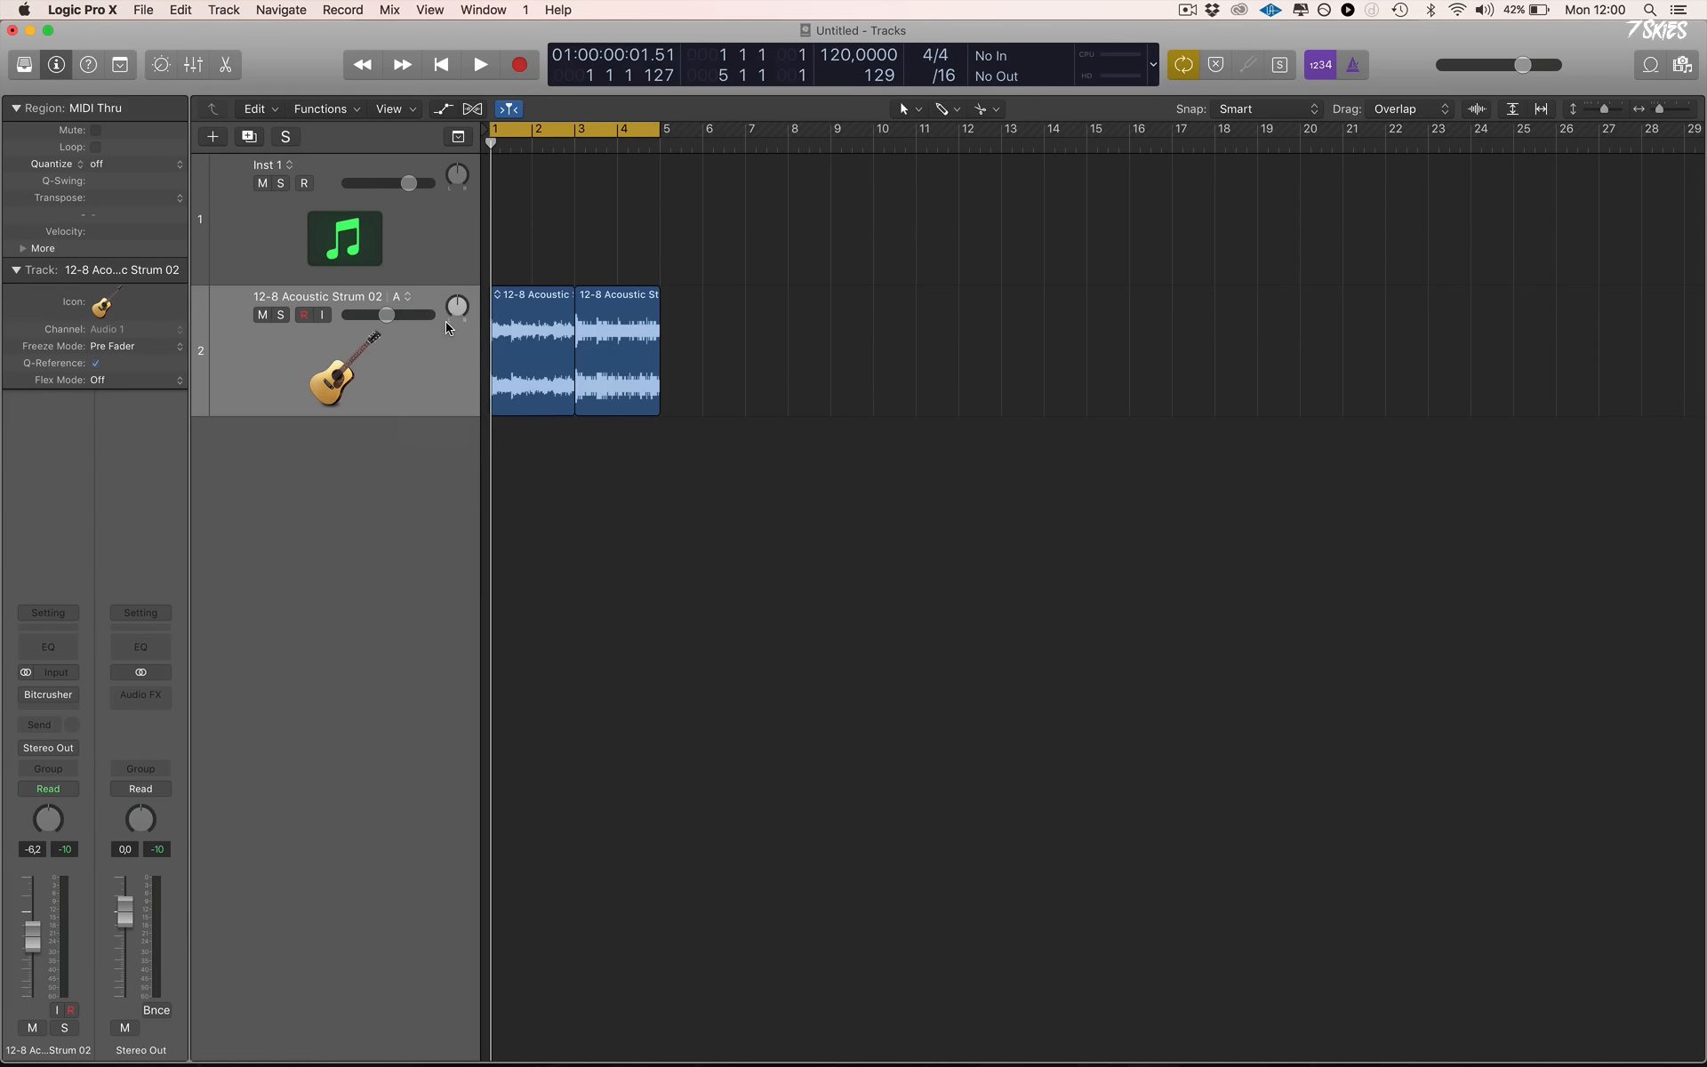
Switch the acoustic guitar track to alternative B and back to A, and show its inactive alternatives in the arrangement
click(399, 298)
click(409, 296)
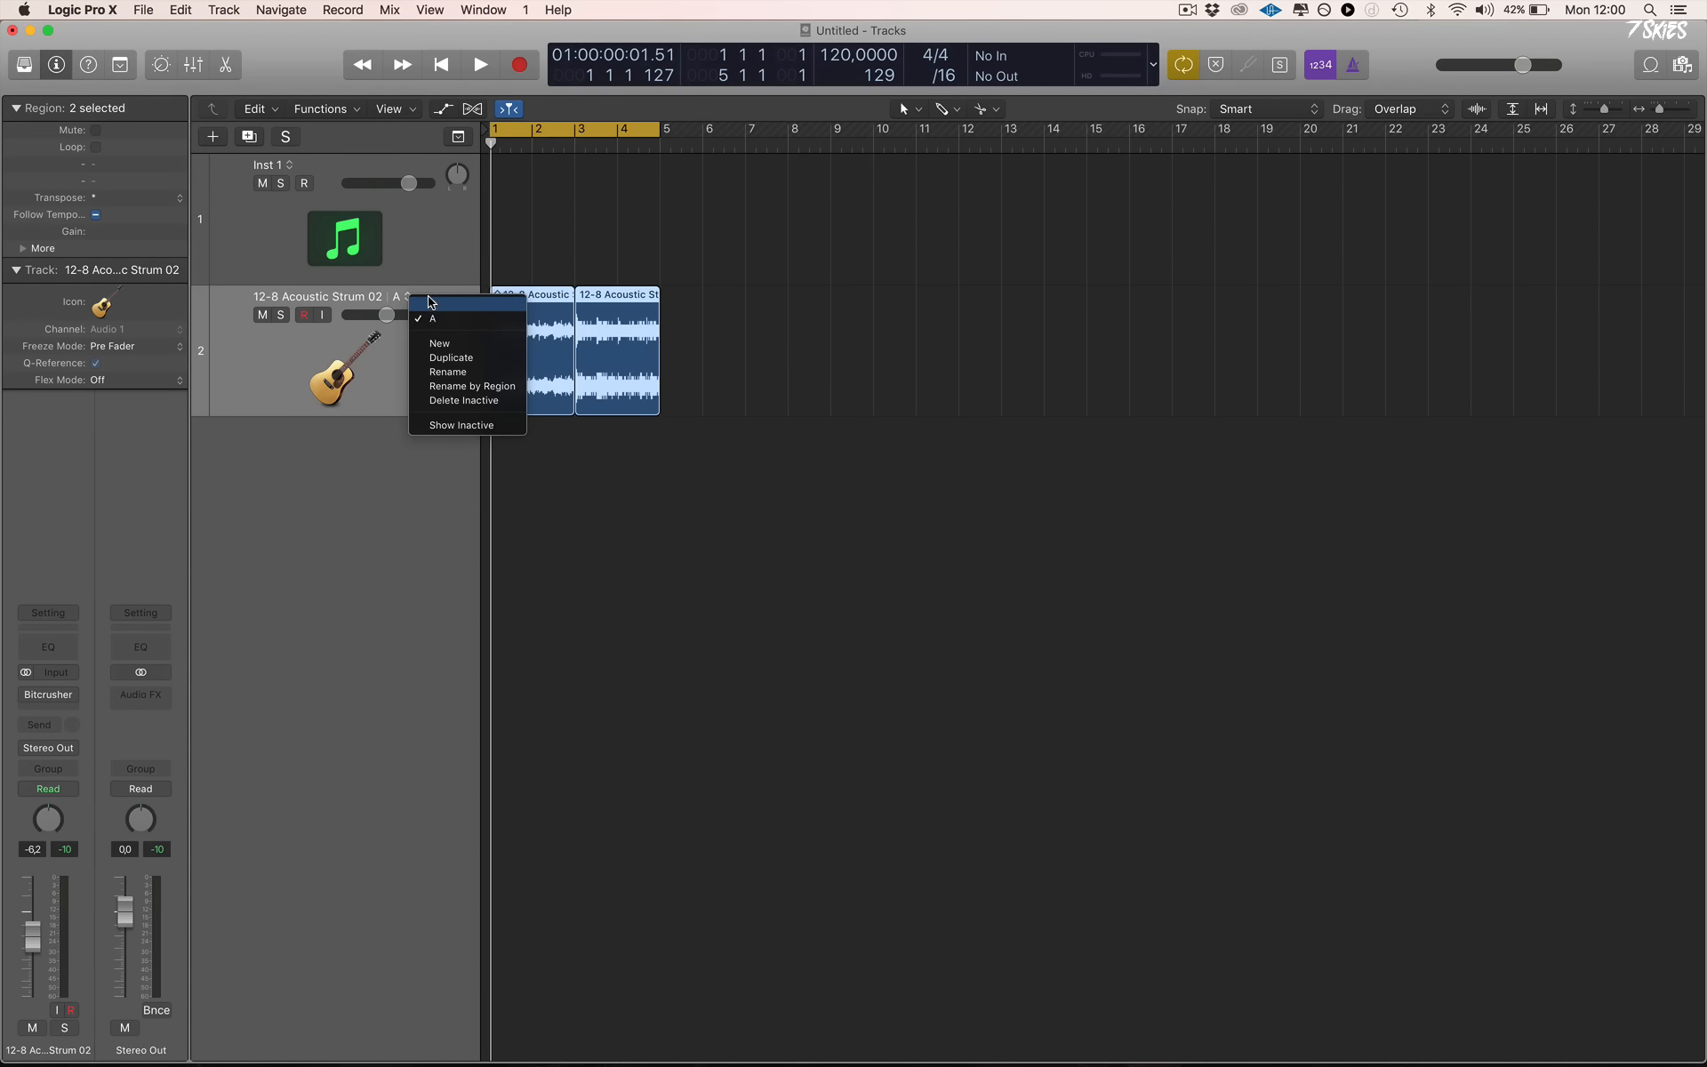
click(430, 303)
click(409, 298)
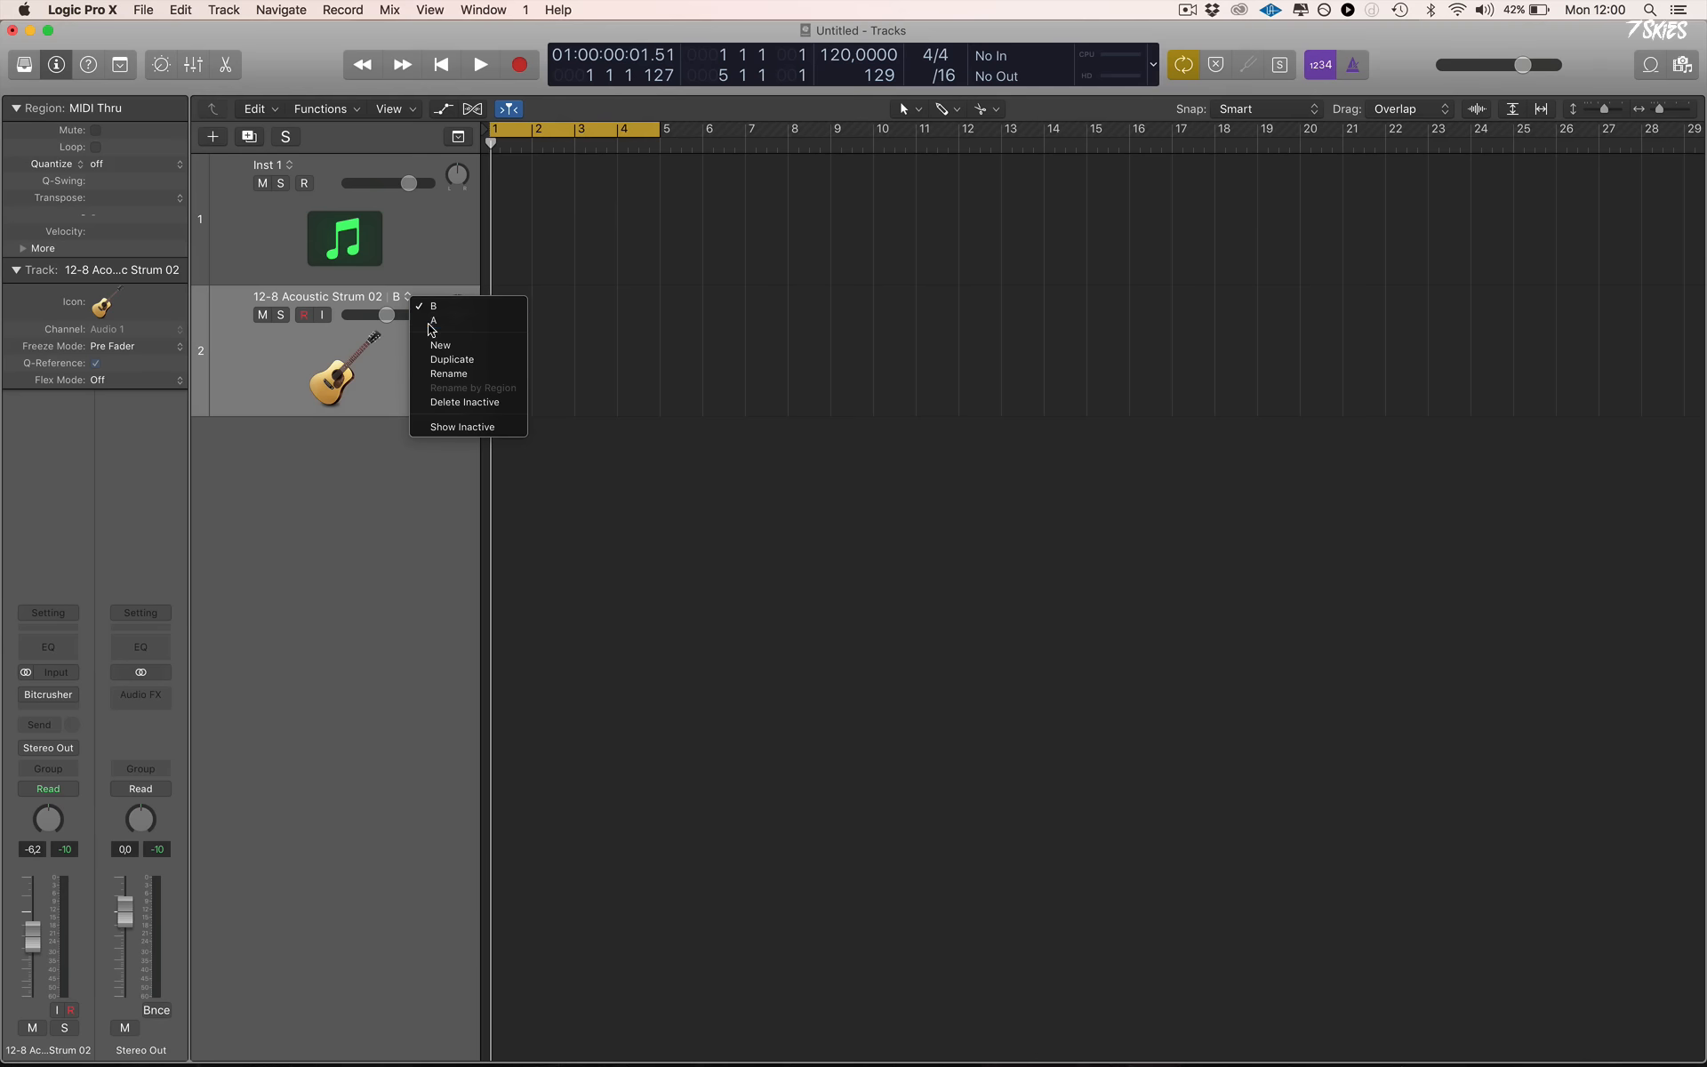
click(433, 321)
click(406, 297)
click(487, 424)
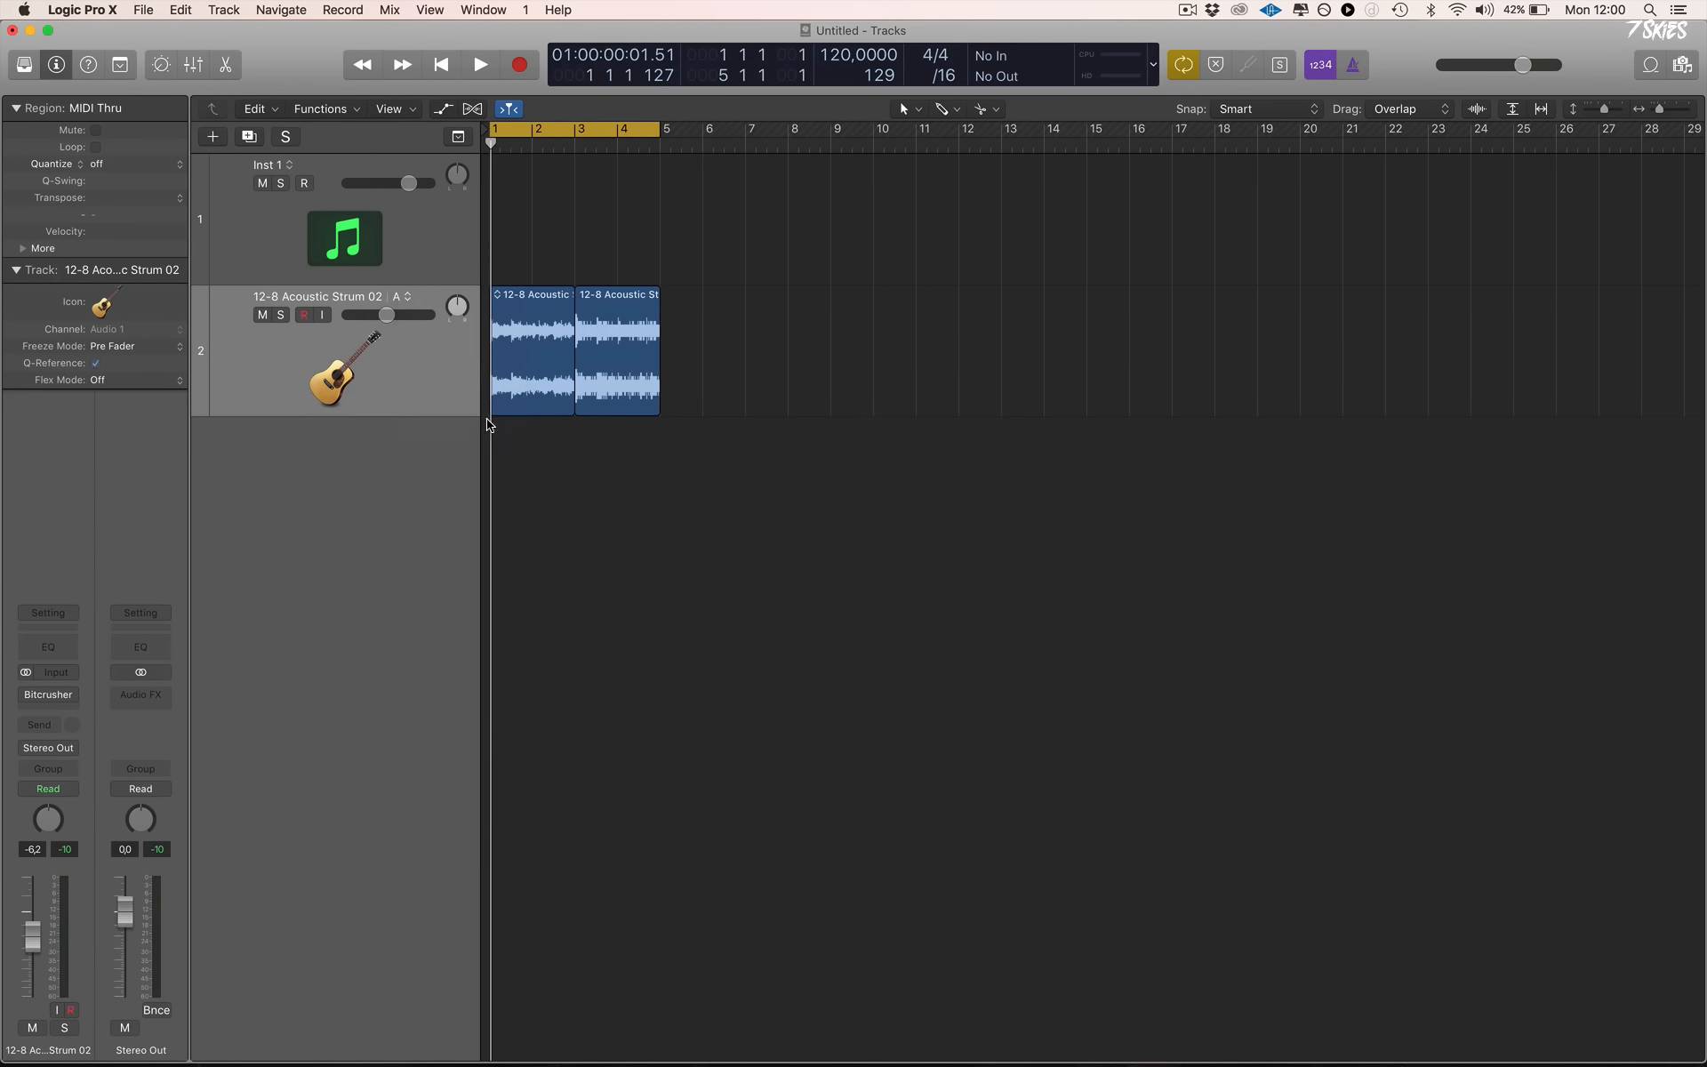
Color the processed guitar region at bar 3 magenta and close the color palette
drag(624, 344, 626, 394)
click(654, 452)
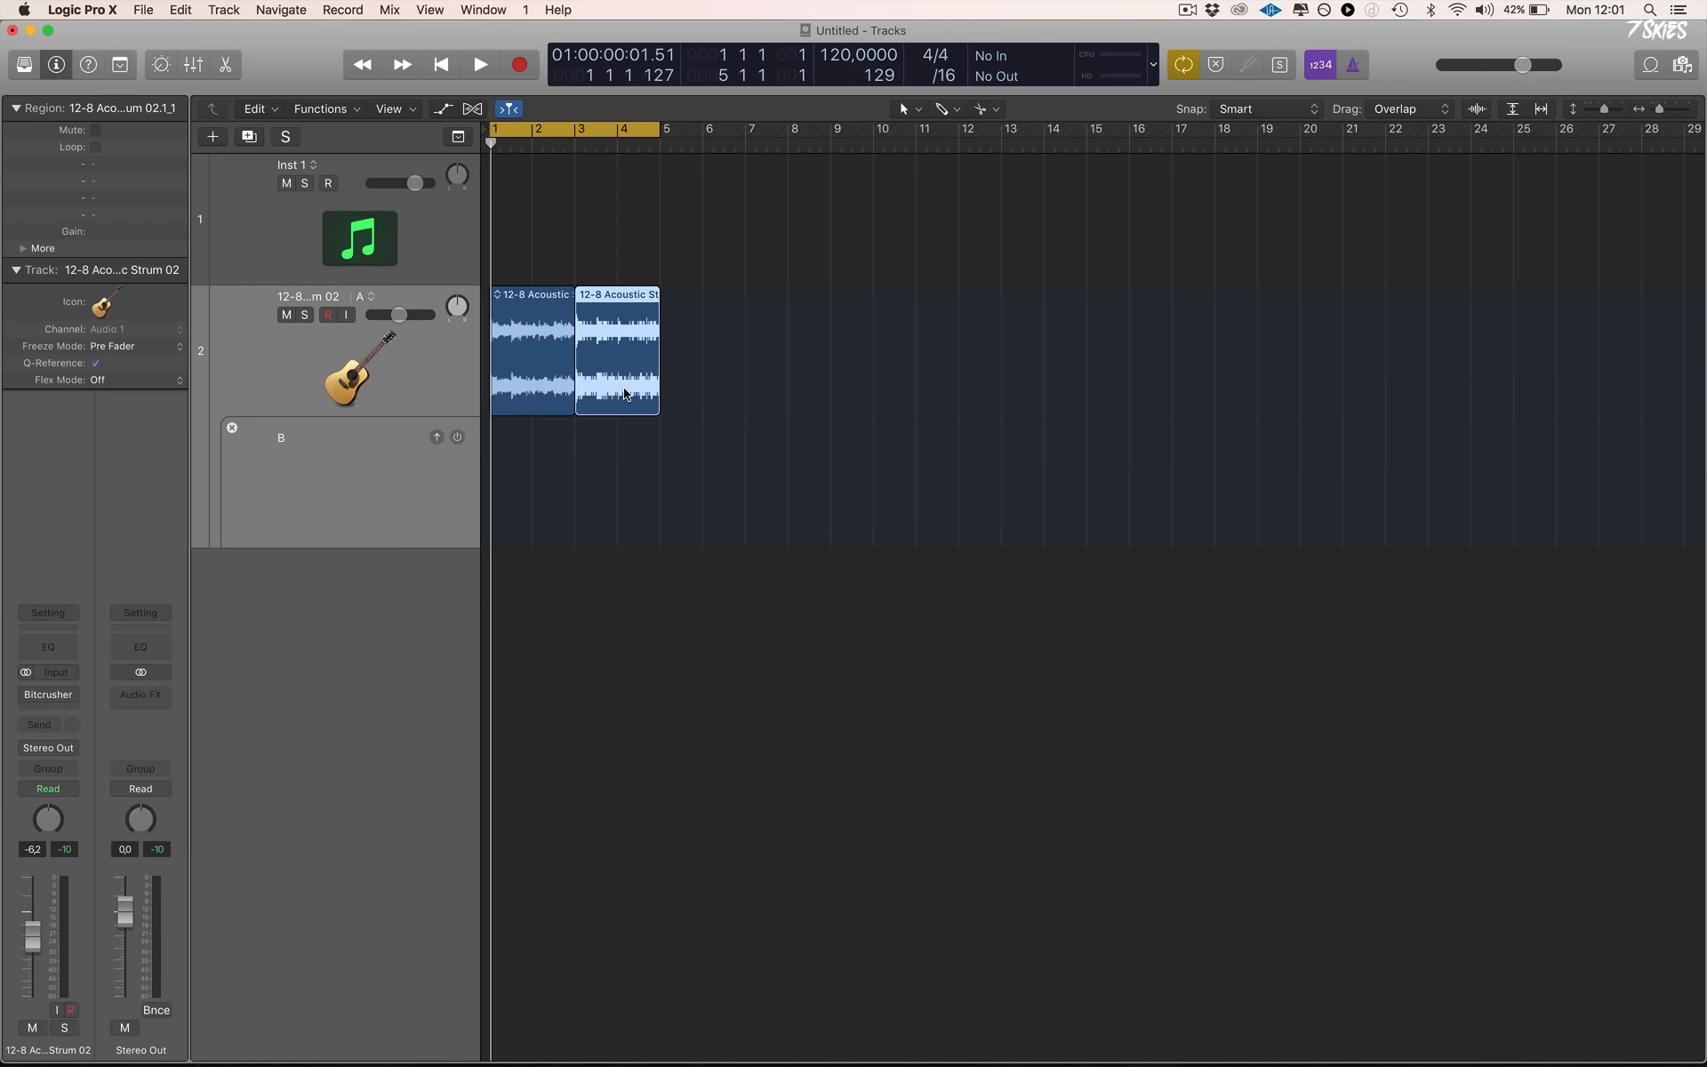
key(alt+c)
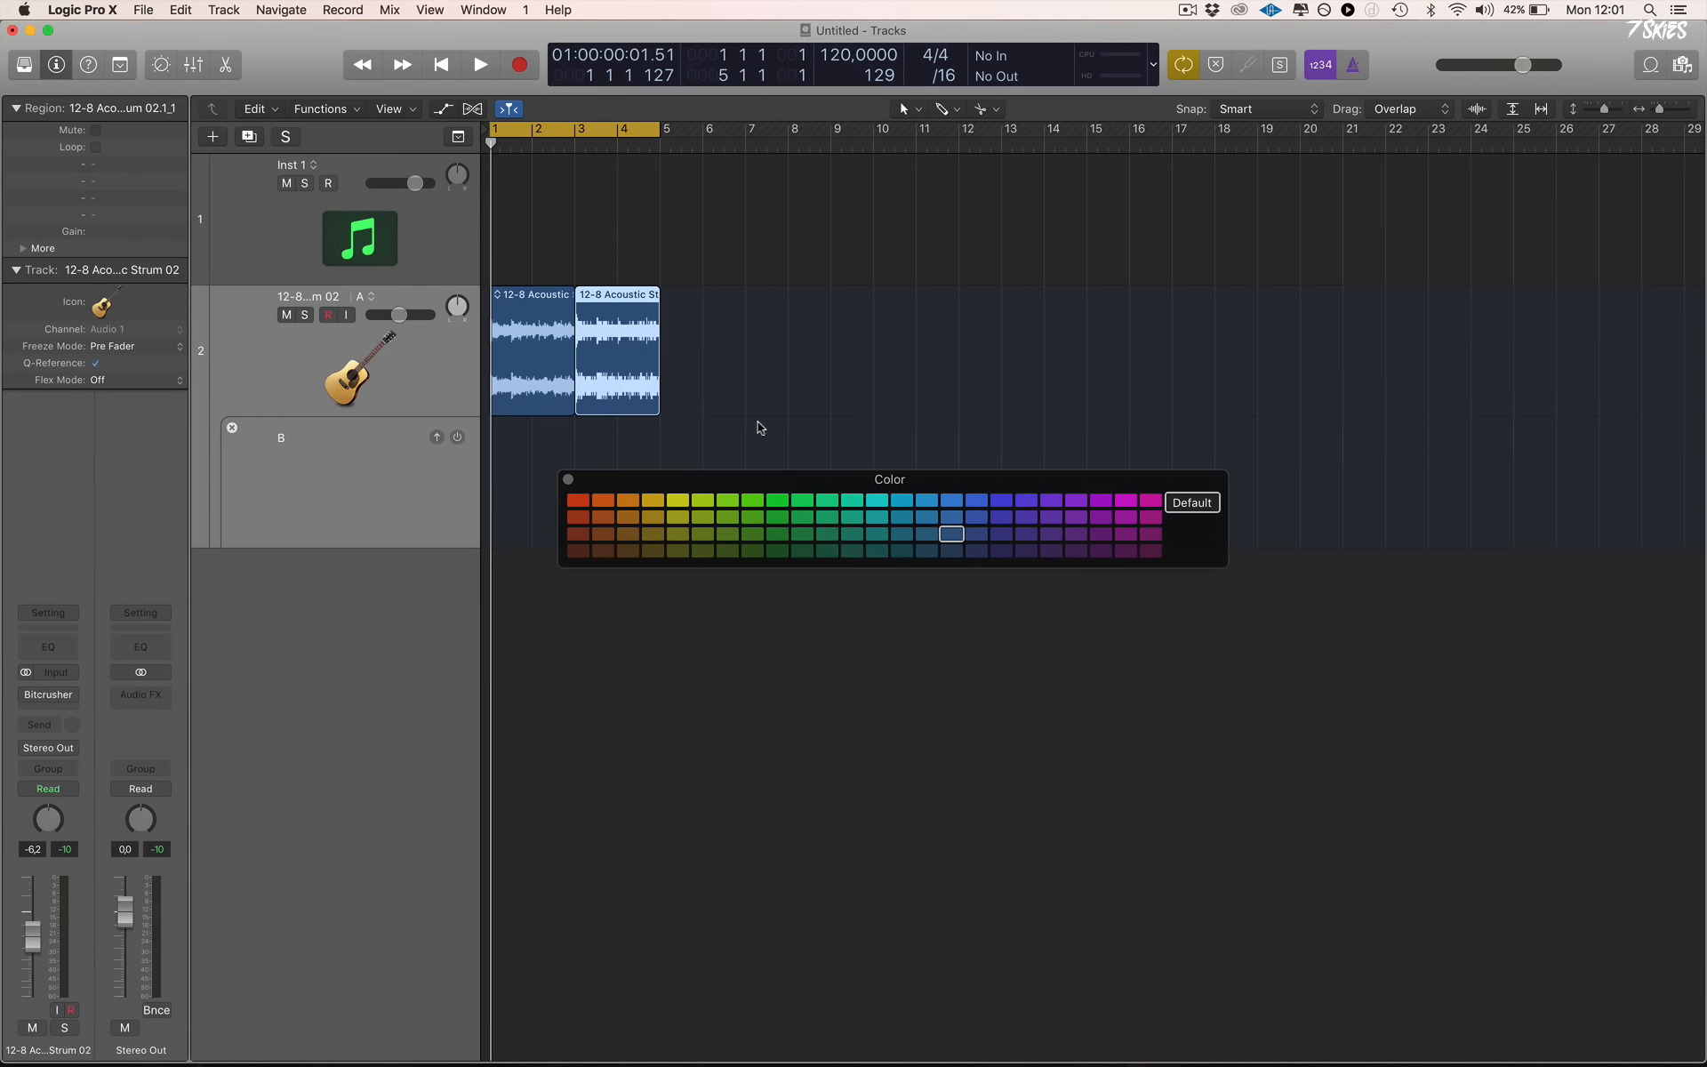
click(1152, 501)
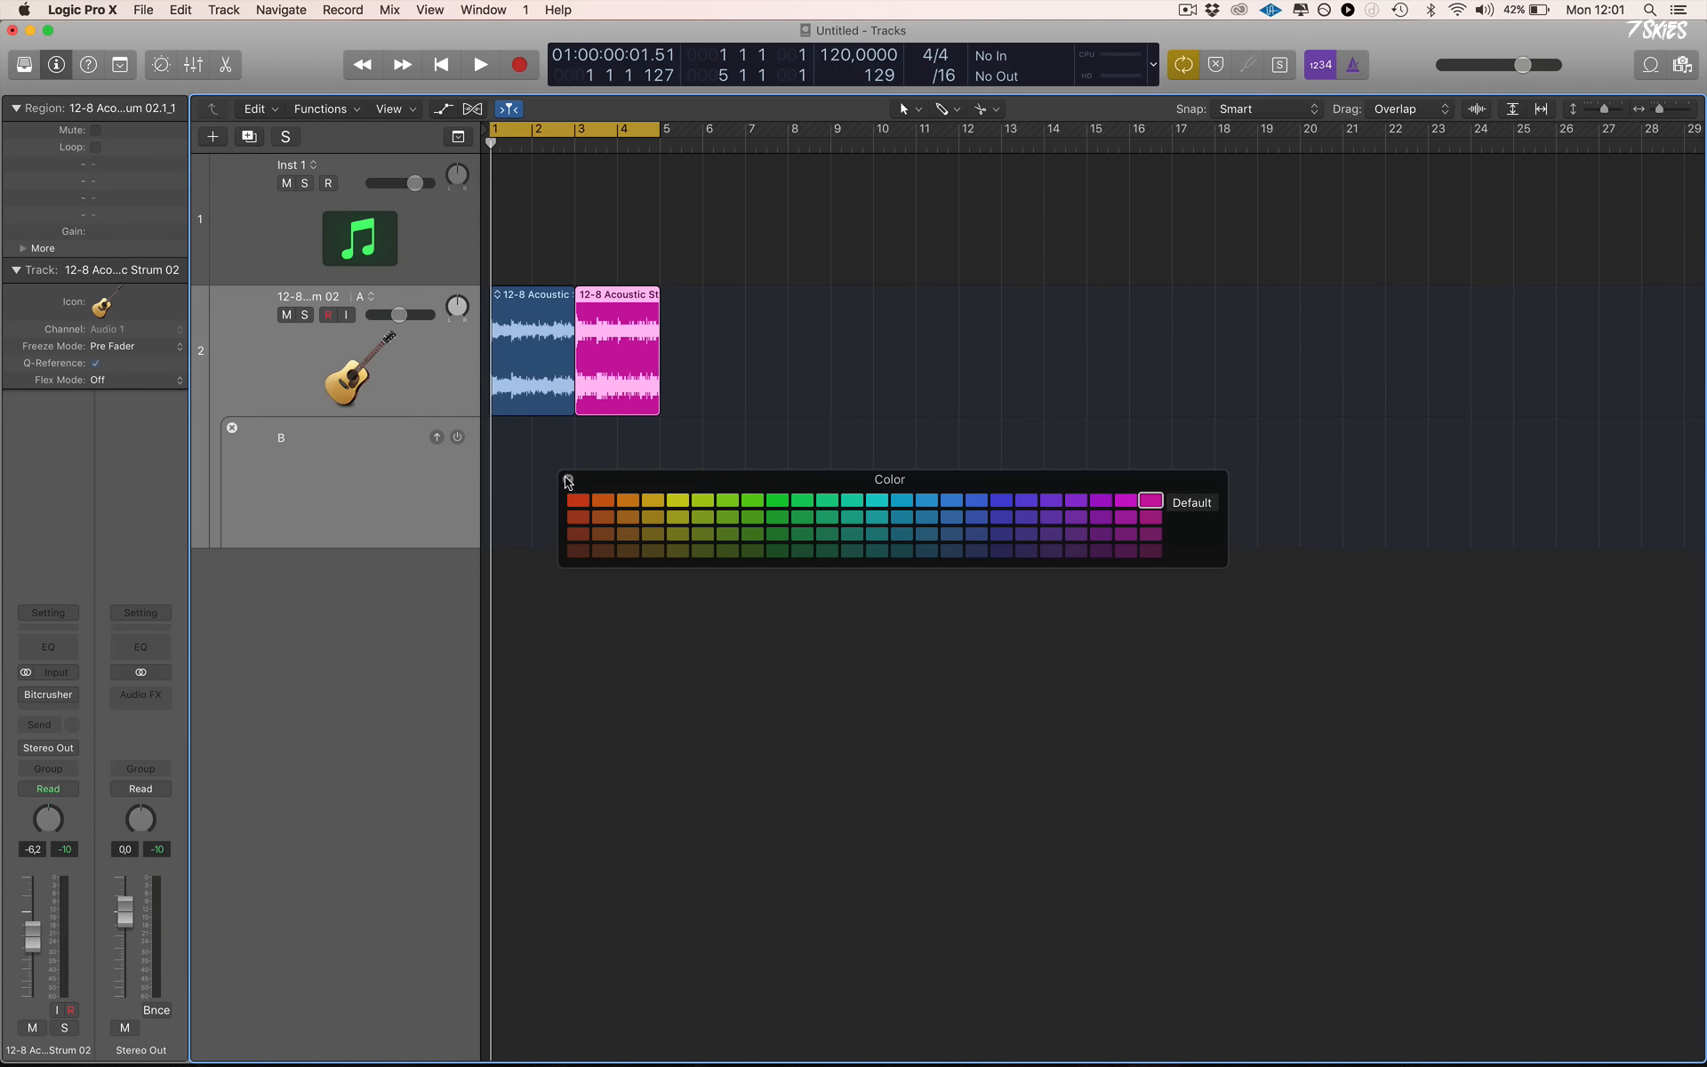
click(568, 479)
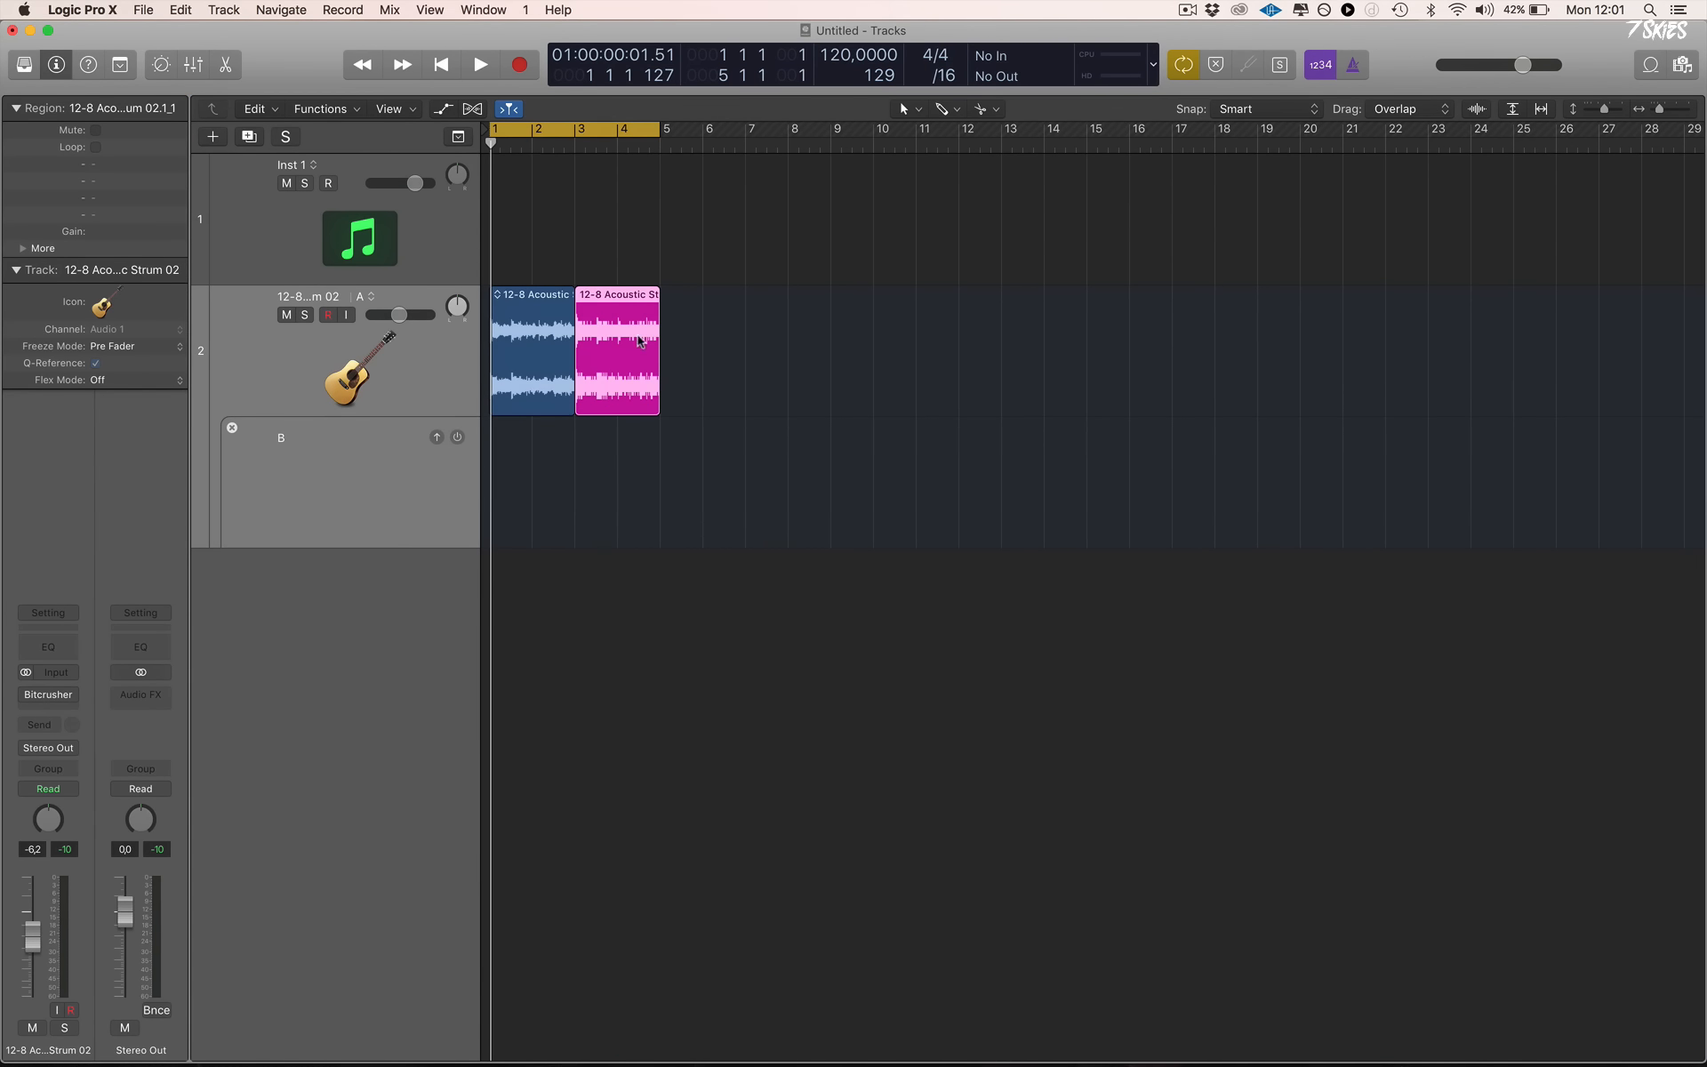
Move the magenta region to bar 1 of alternative B, make B active, and shorten the cycle range to end at bar 3
drag(637, 384, 403, 487)
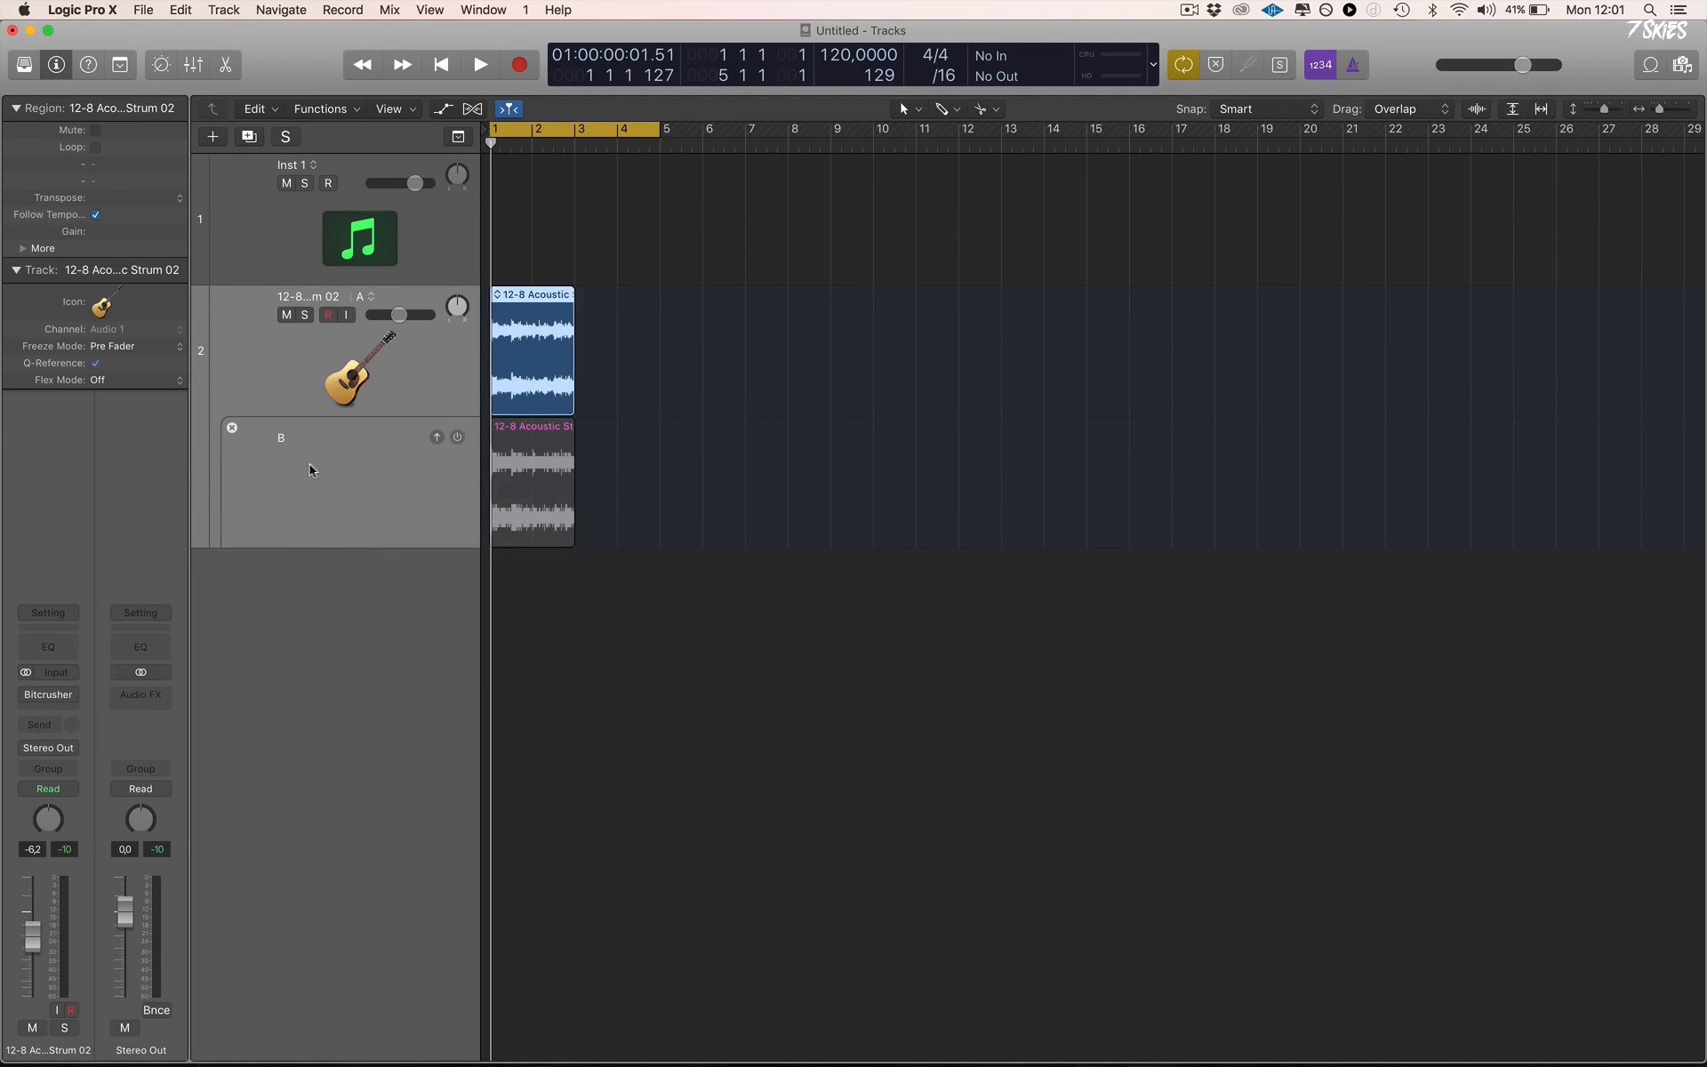
click(370, 302)
click(423, 313)
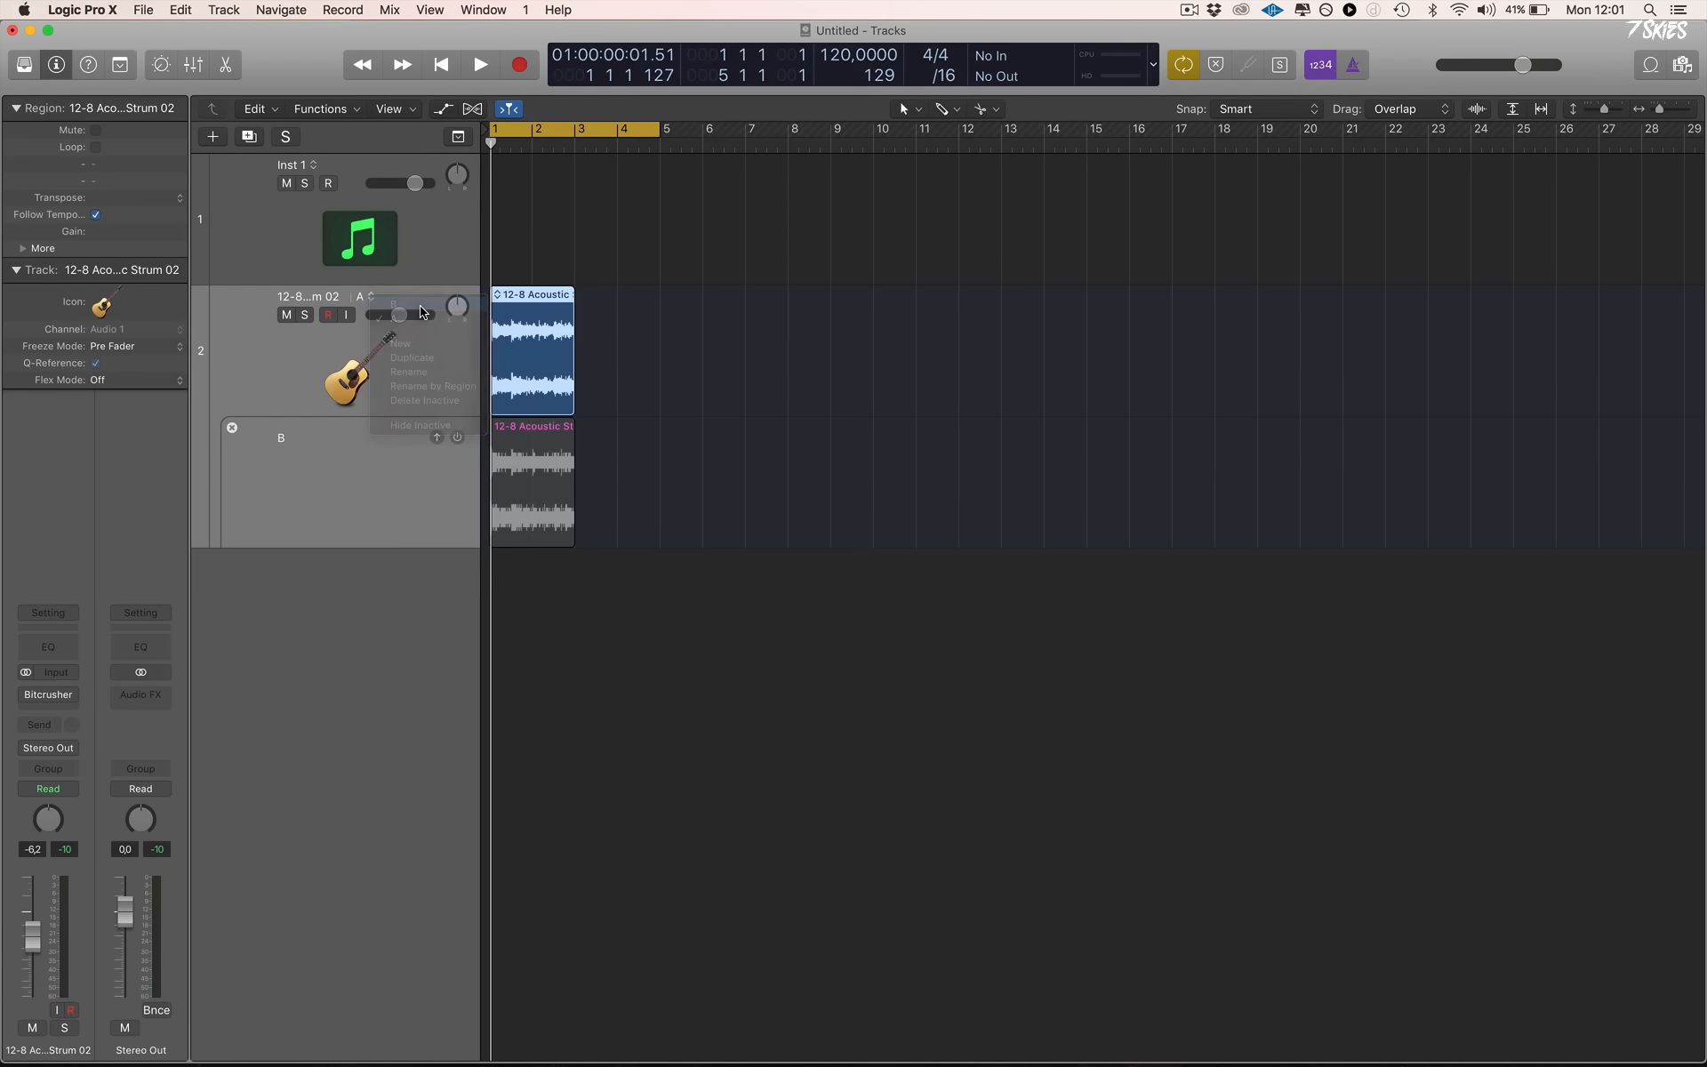
drag(656, 134, 578, 158)
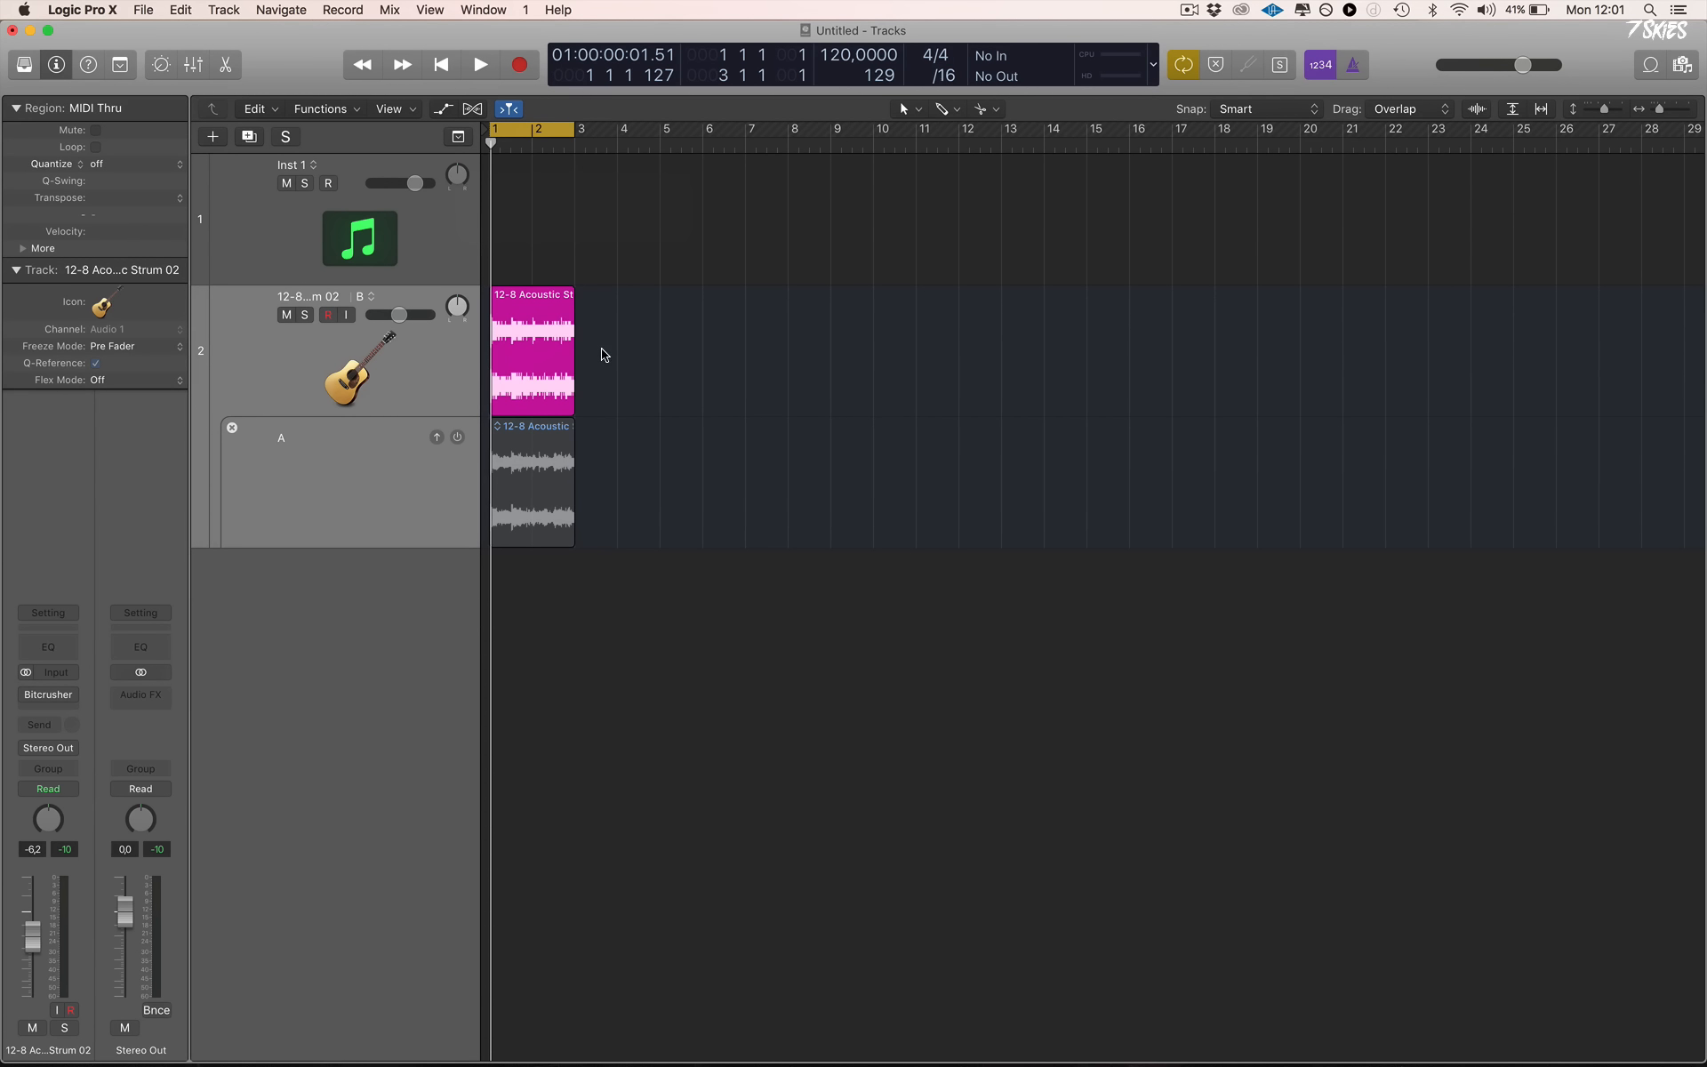
click(560, 367)
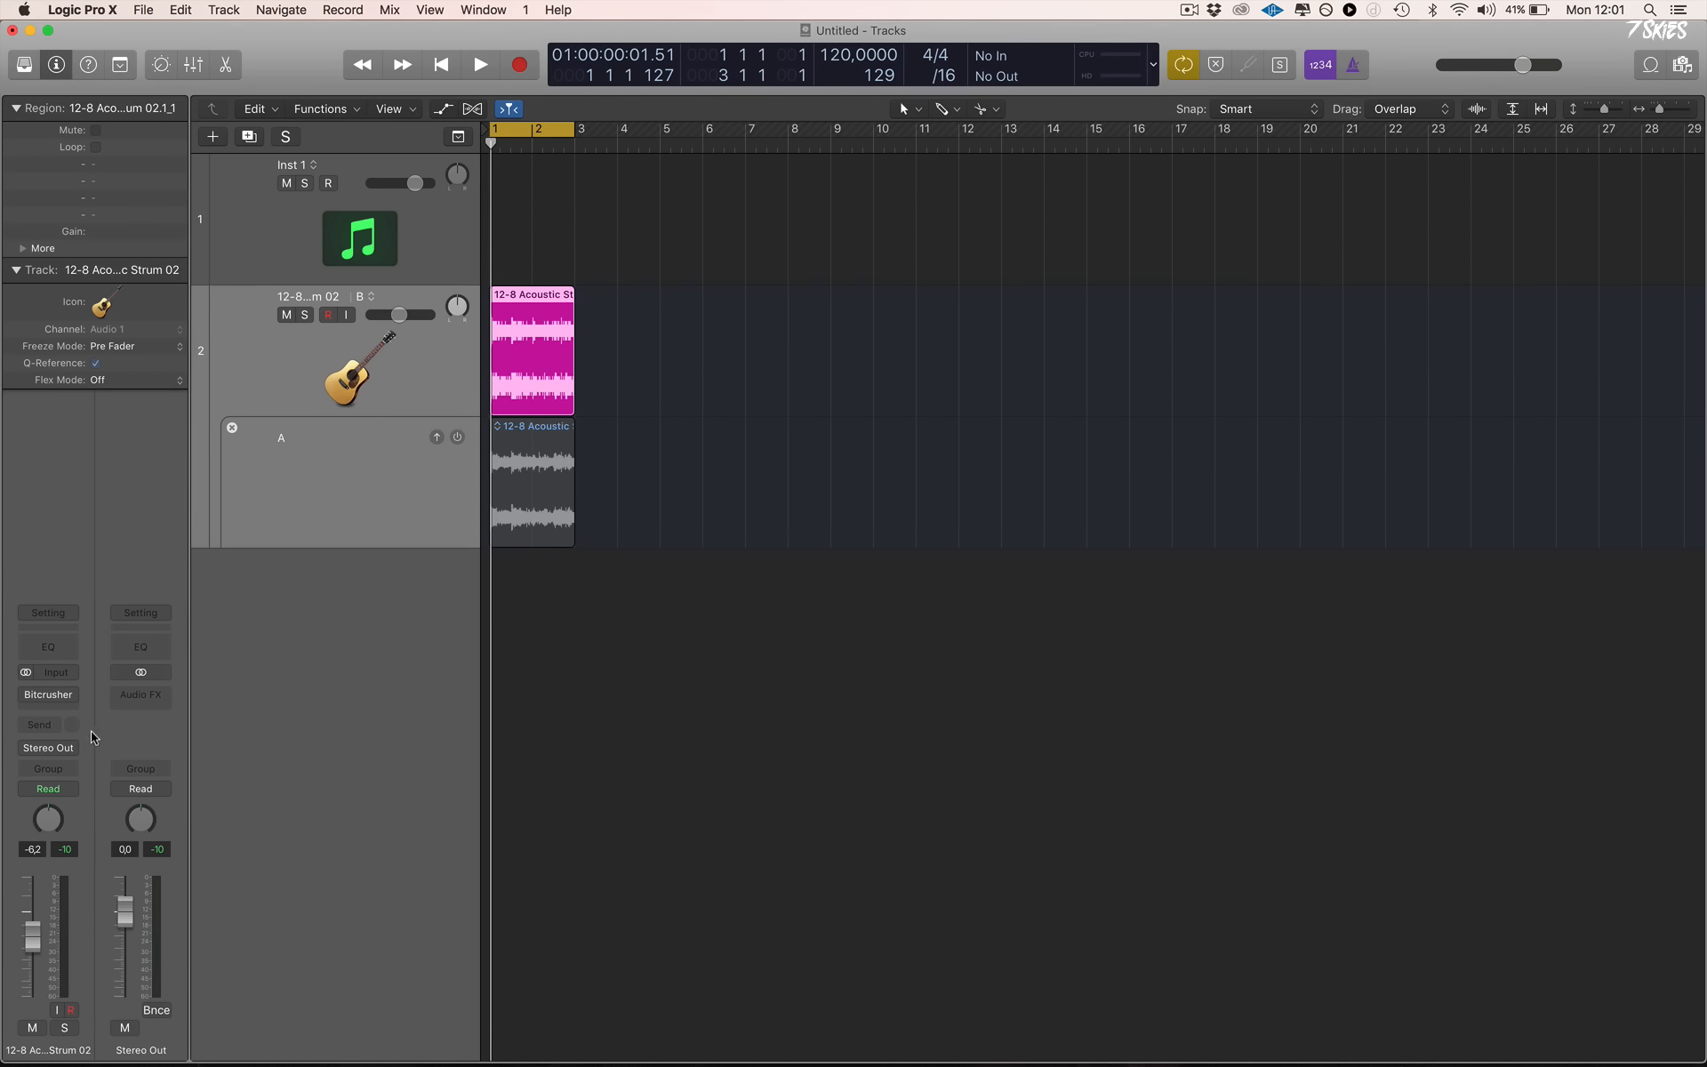
mouse_move(67, 703)
click(78, 731)
click(202, 726)
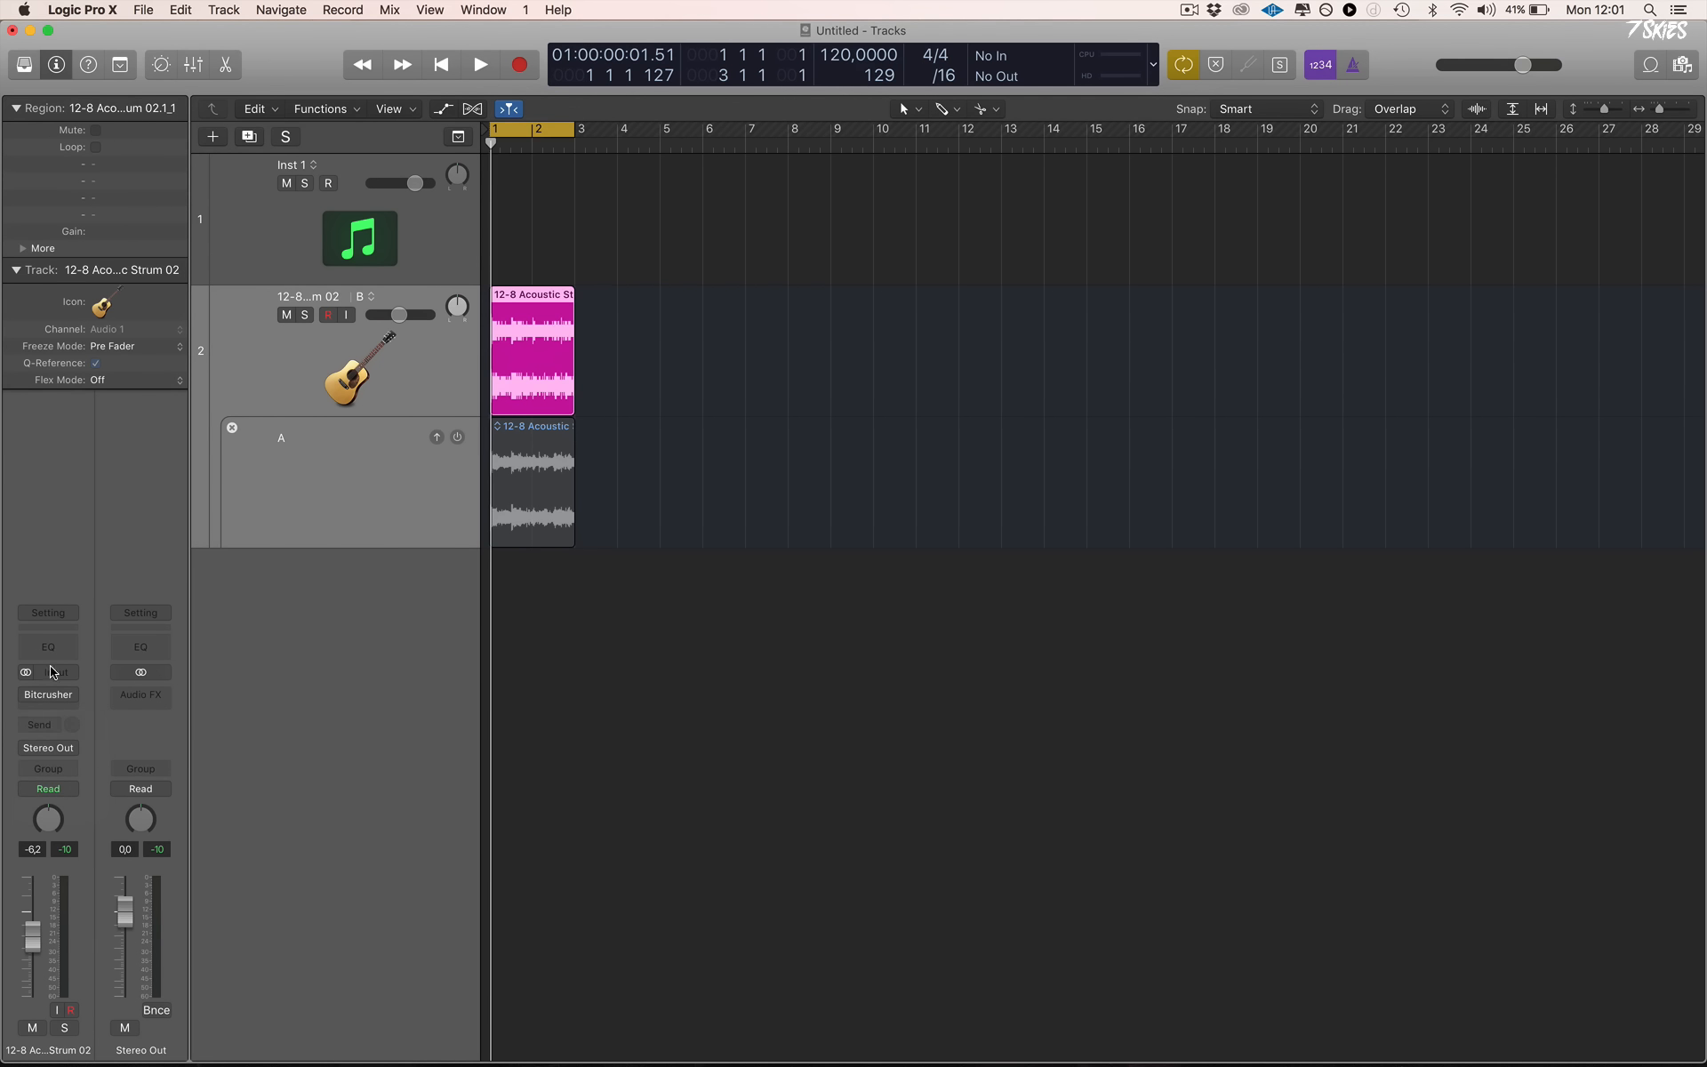
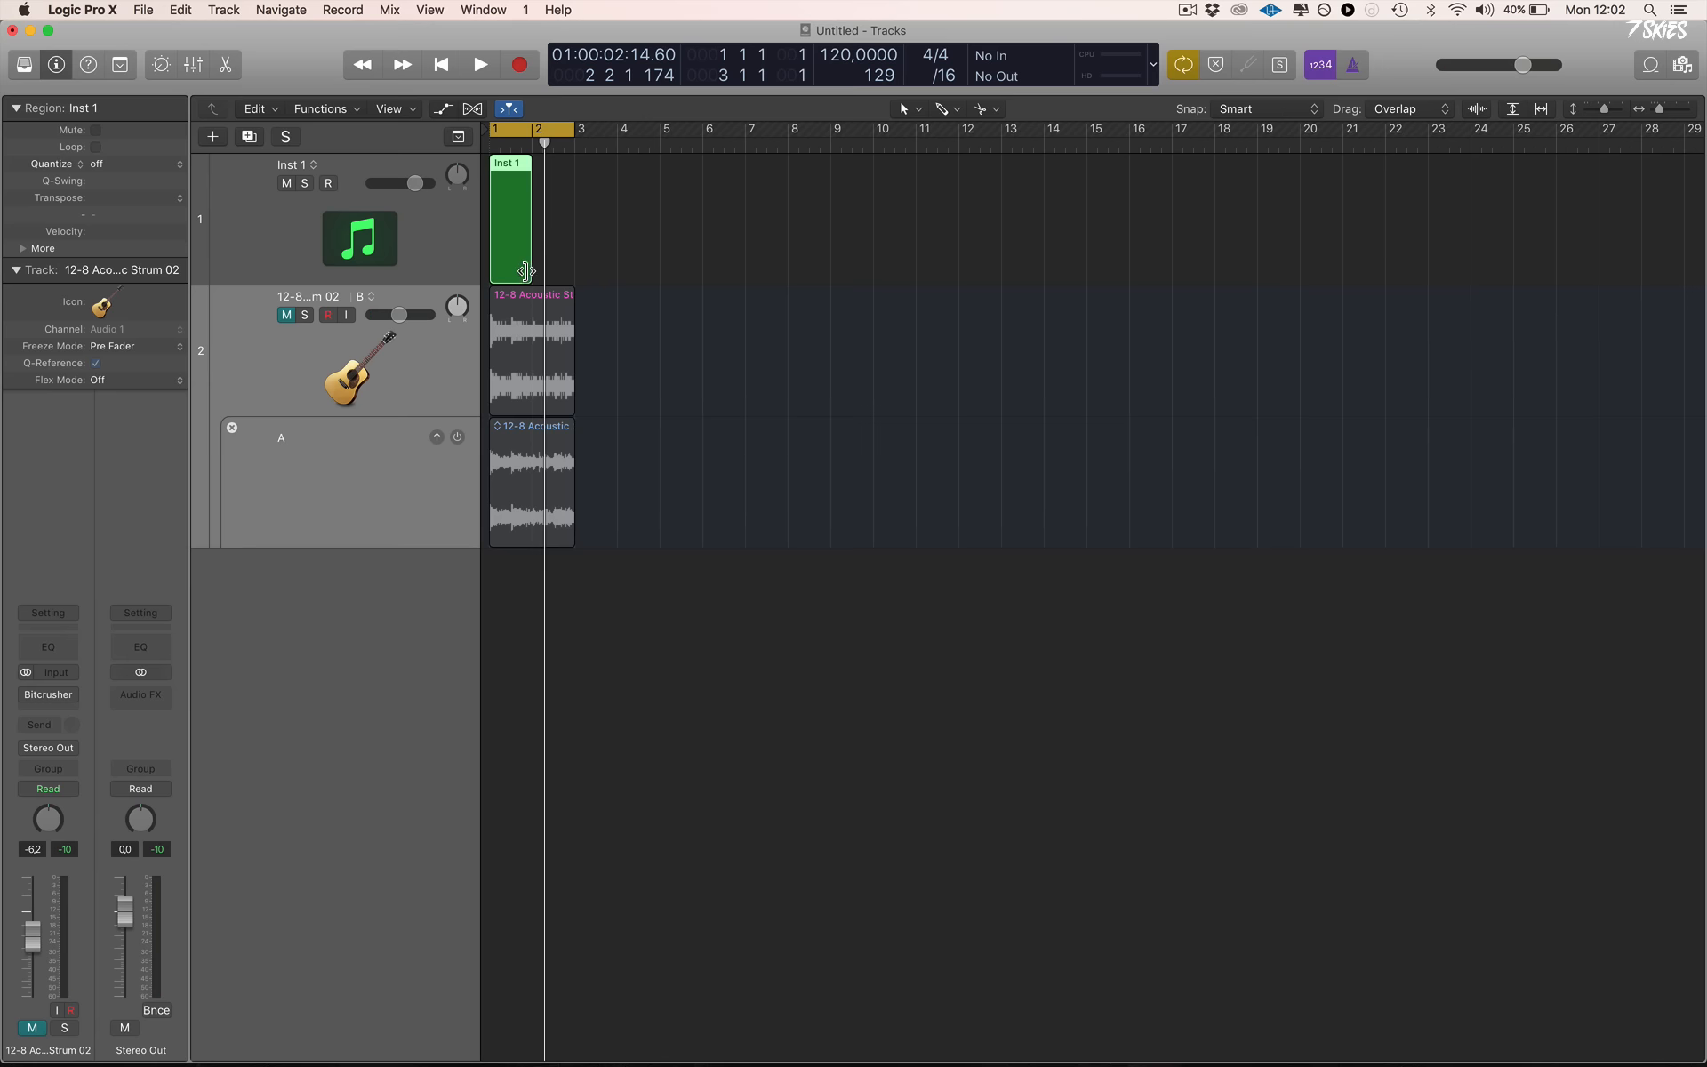
Extend the Inst 1 MIDI region to bar 3 and open it in the Piano Roll with its track selected
drag(532, 267, 573, 274)
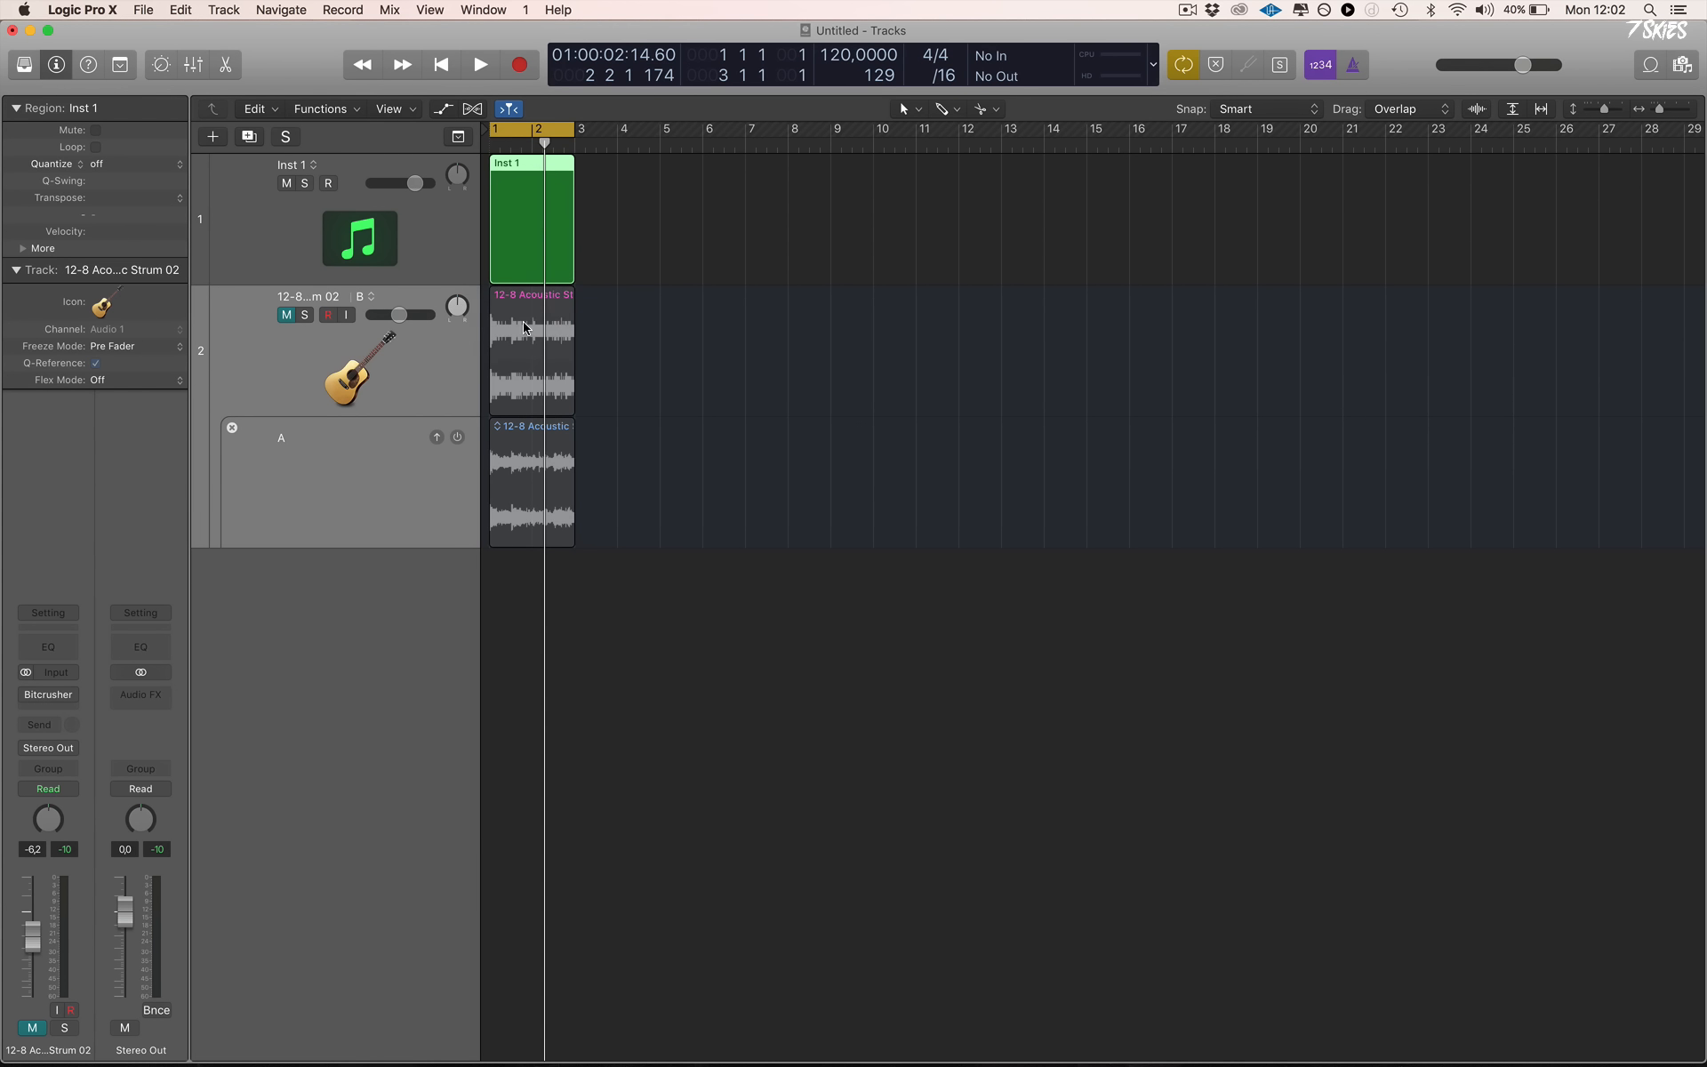
key(p)
click(308, 229)
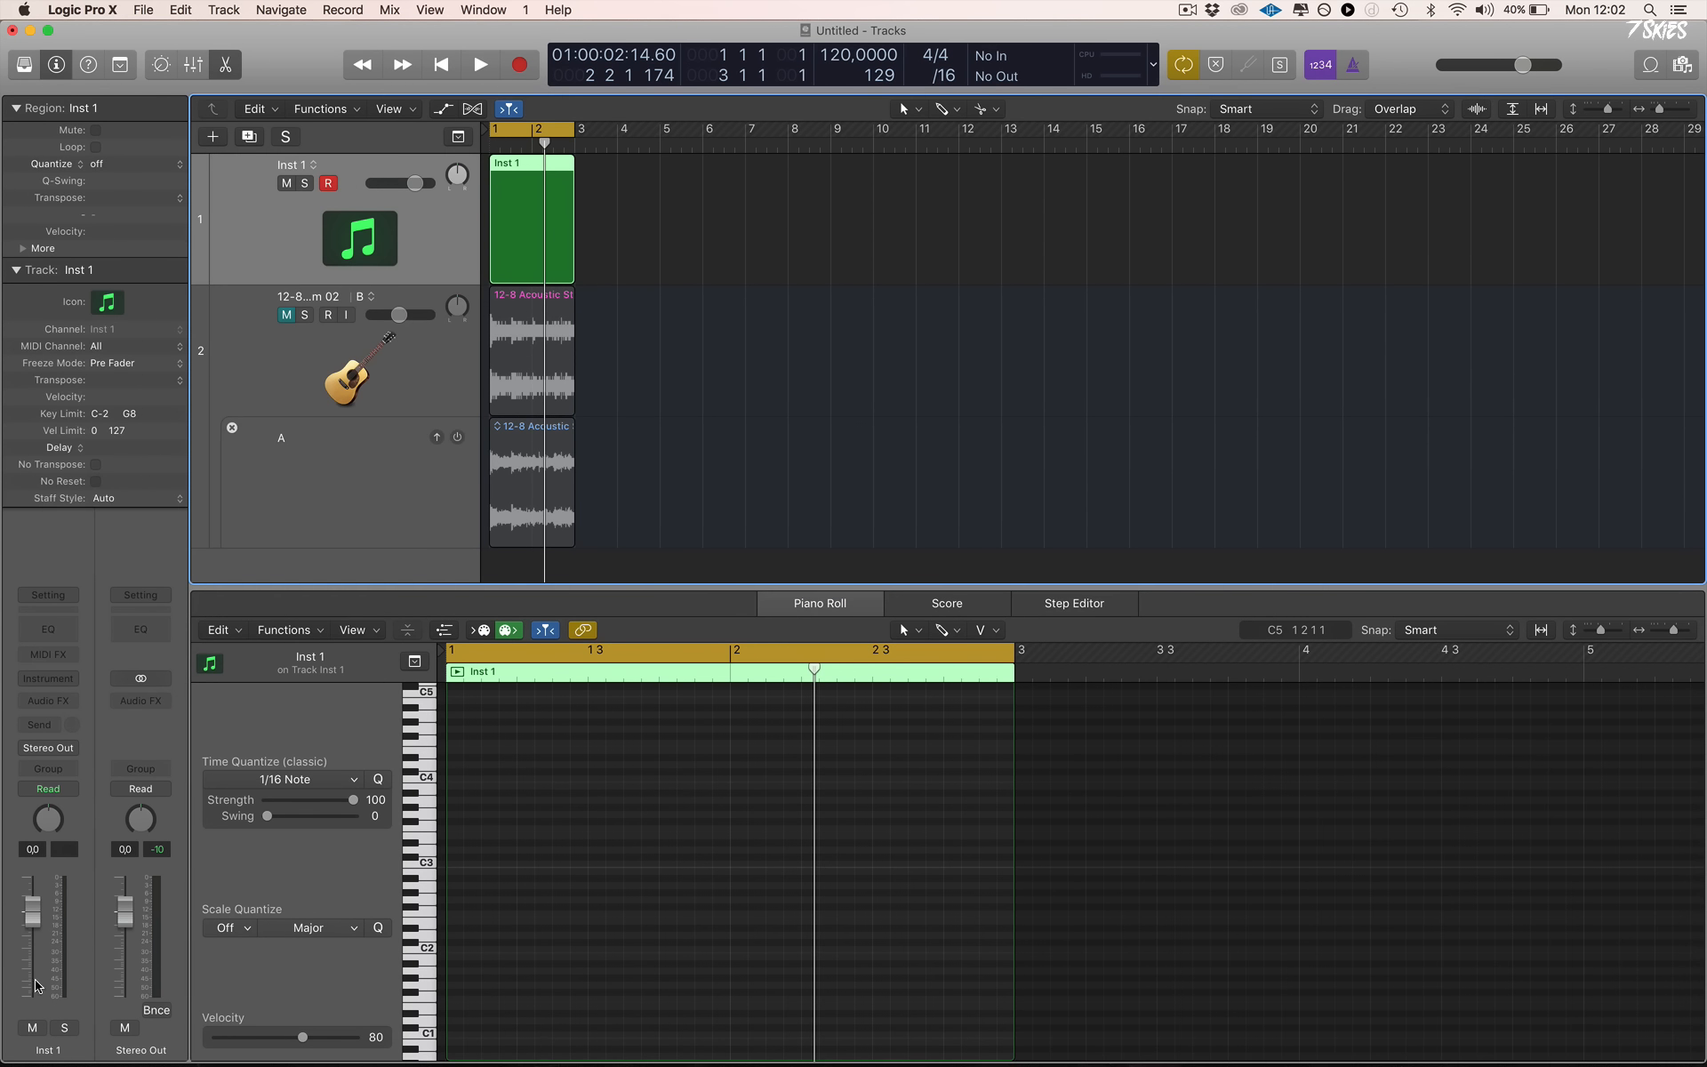
Load Serum as the instrument on Inst 1 and play back four ascending notes starting at C3
click(70, 681)
click(261, 870)
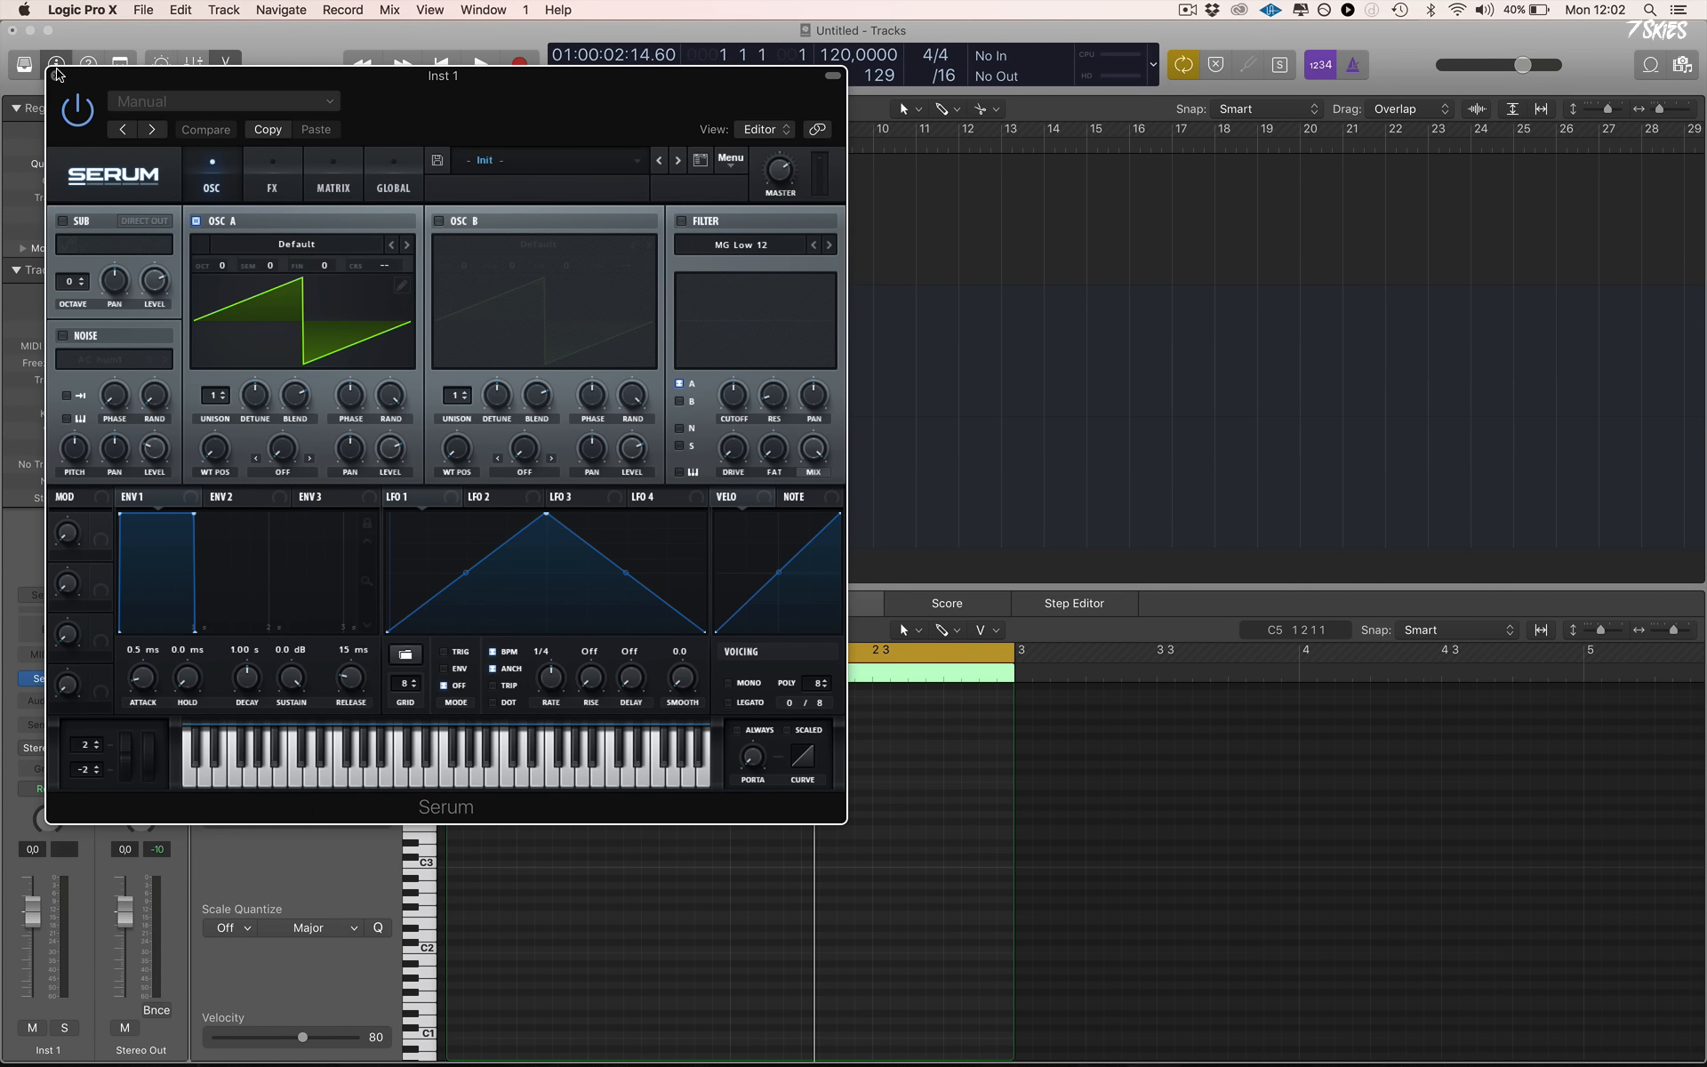
click(57, 74)
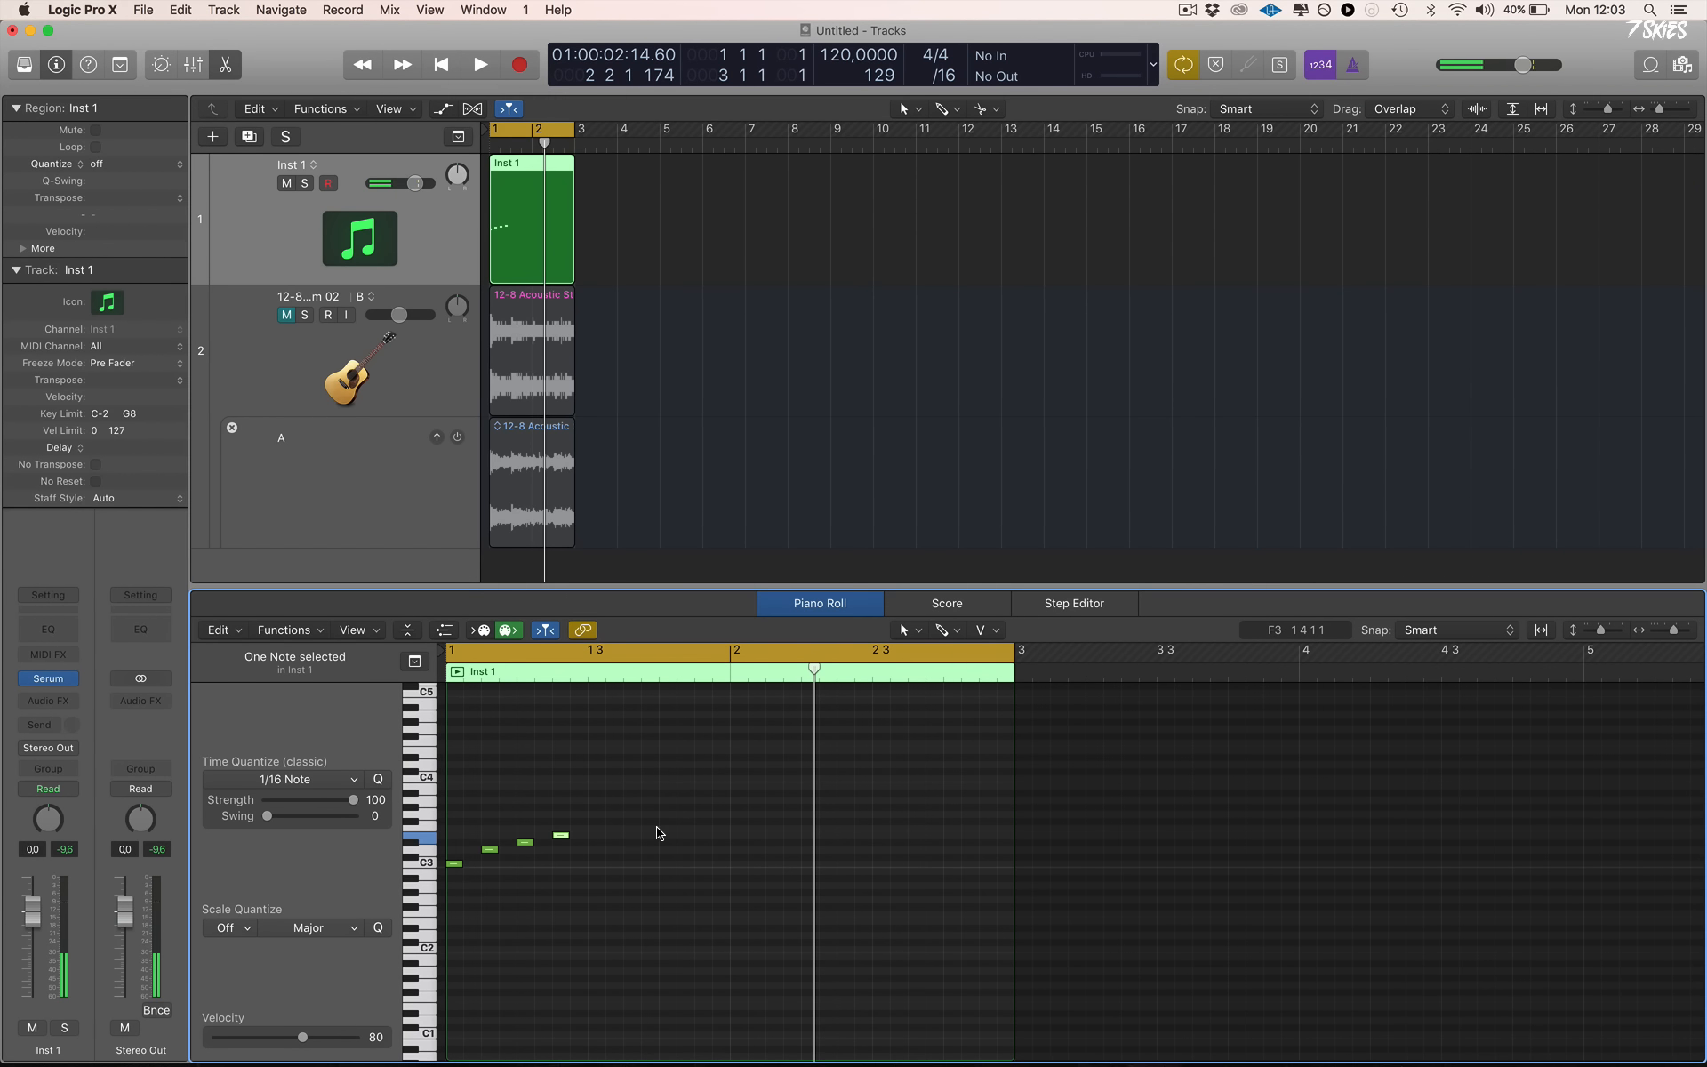
key(space)
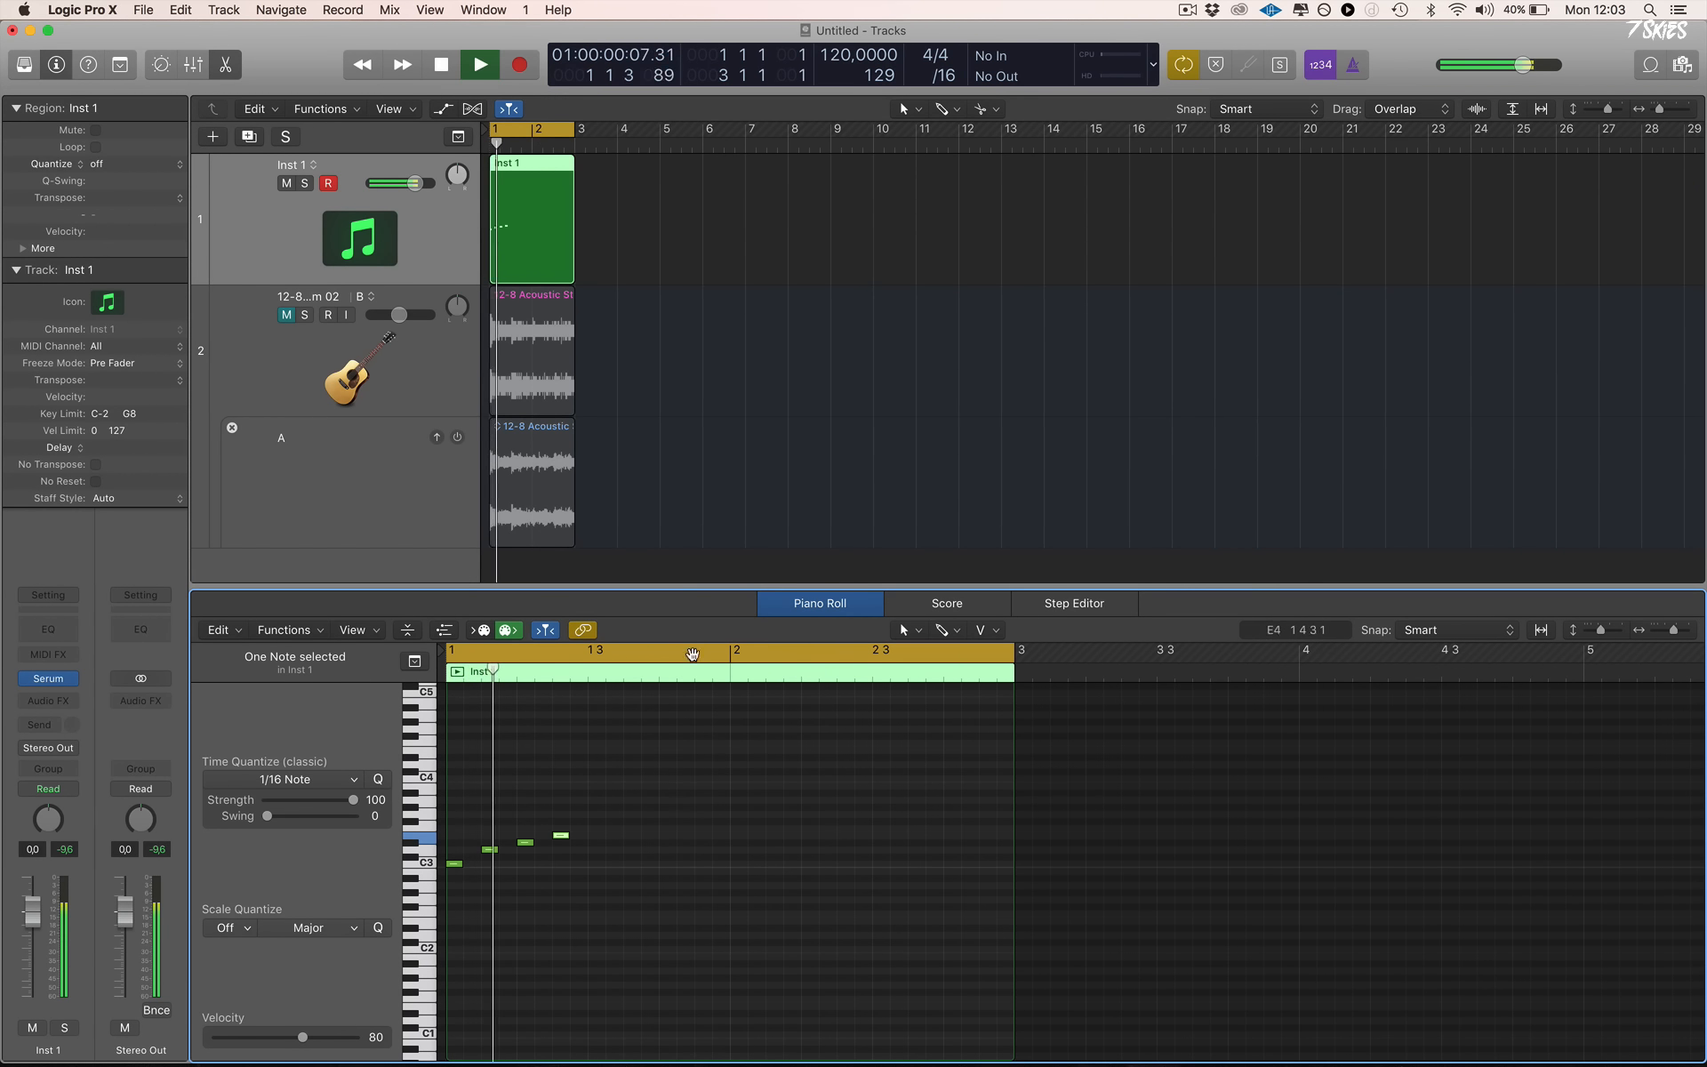
key(space)
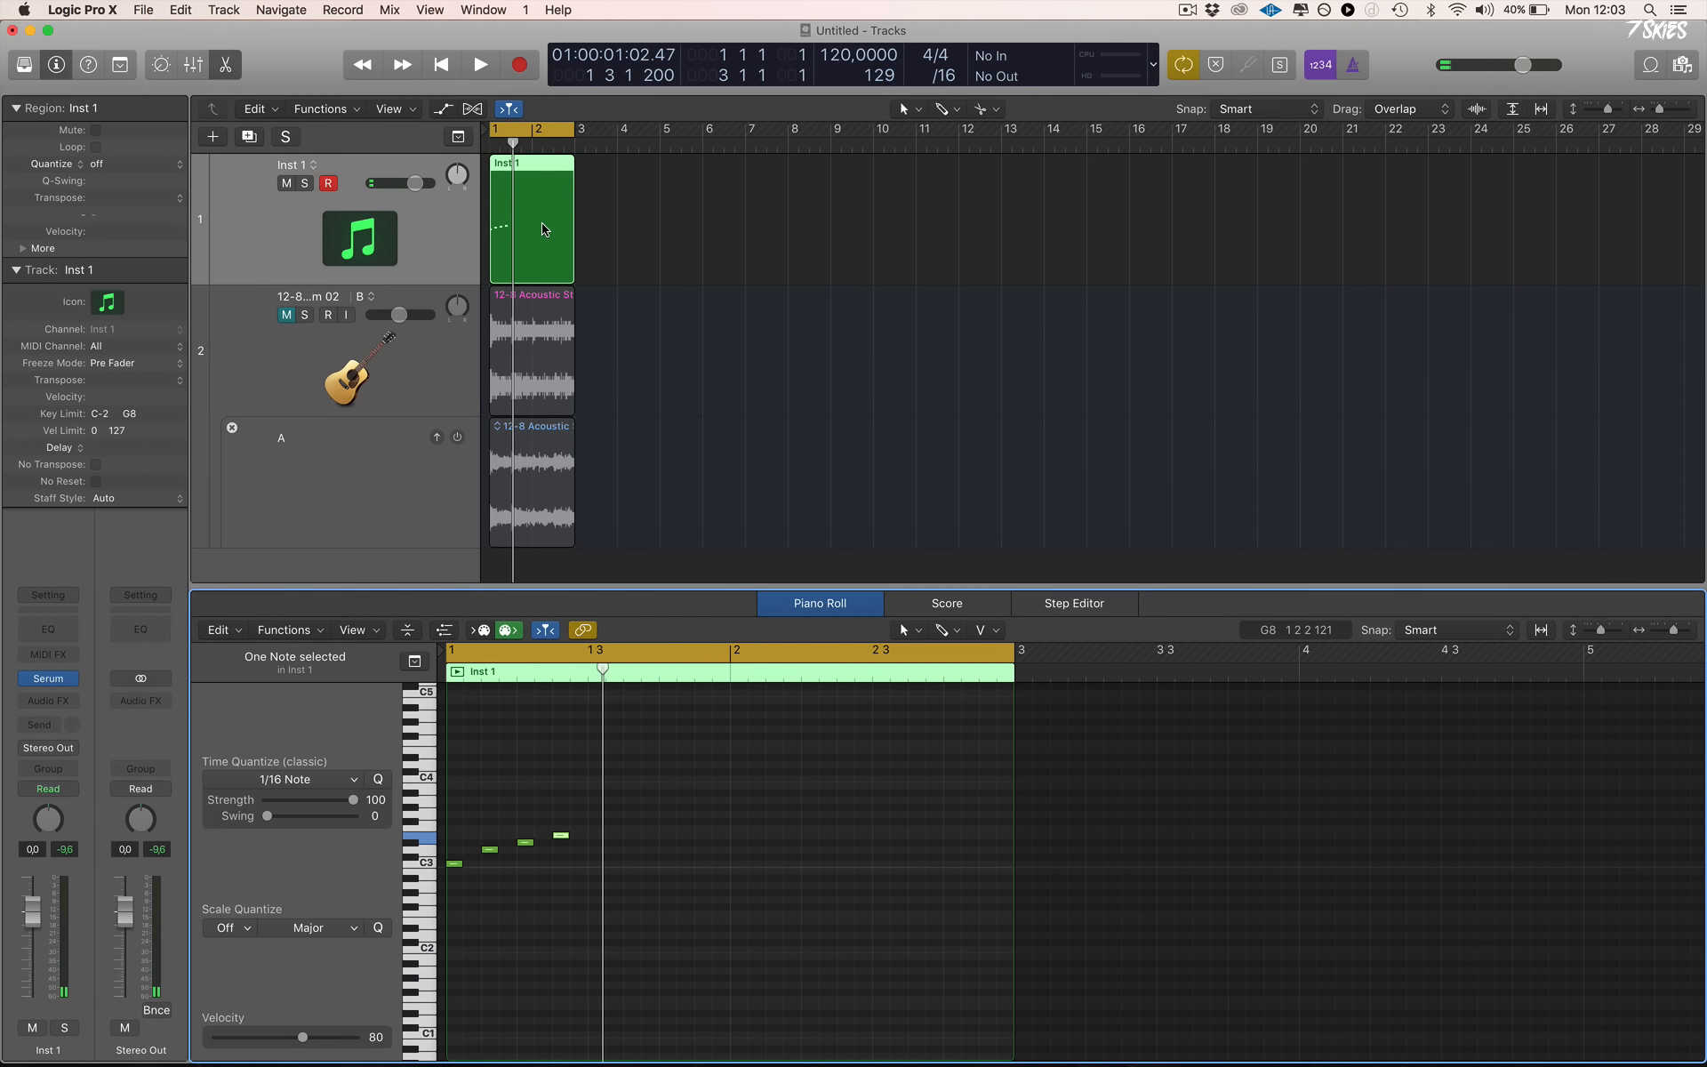
Create alternative B for Inst 1 with a two-bar MIDI region of four descending notes from C4, and play it back
click(320, 166)
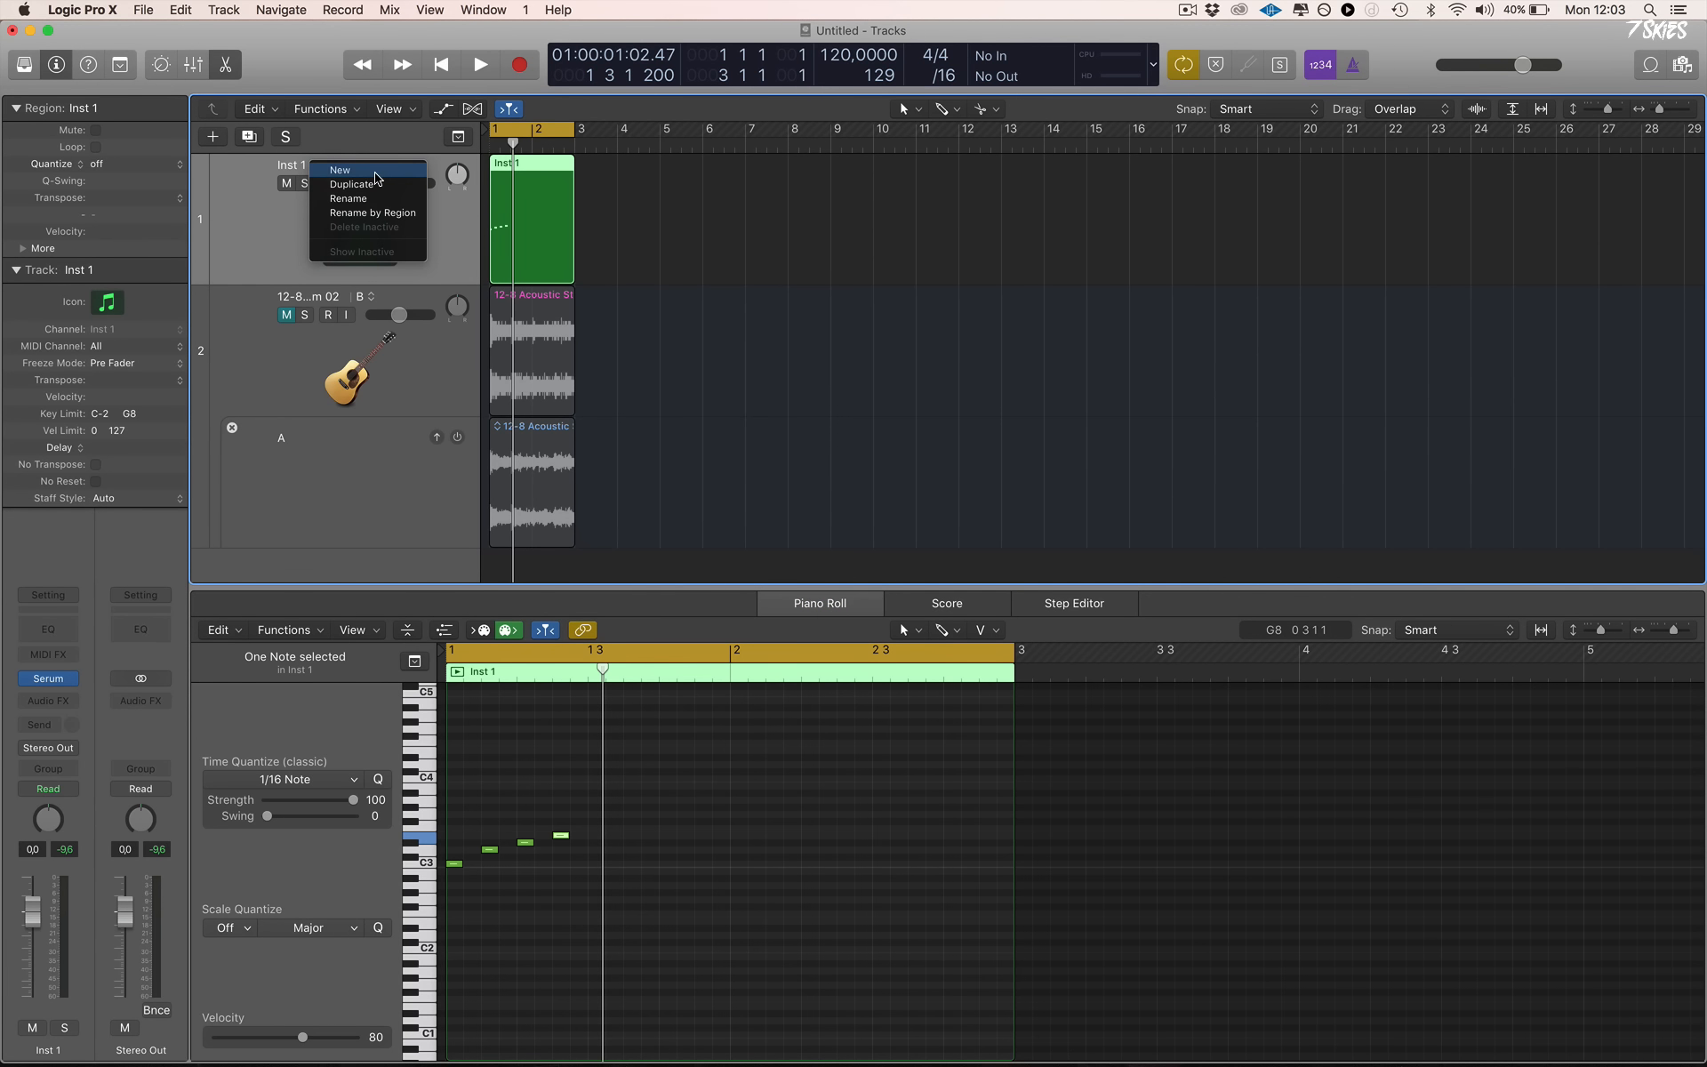
click(340, 169)
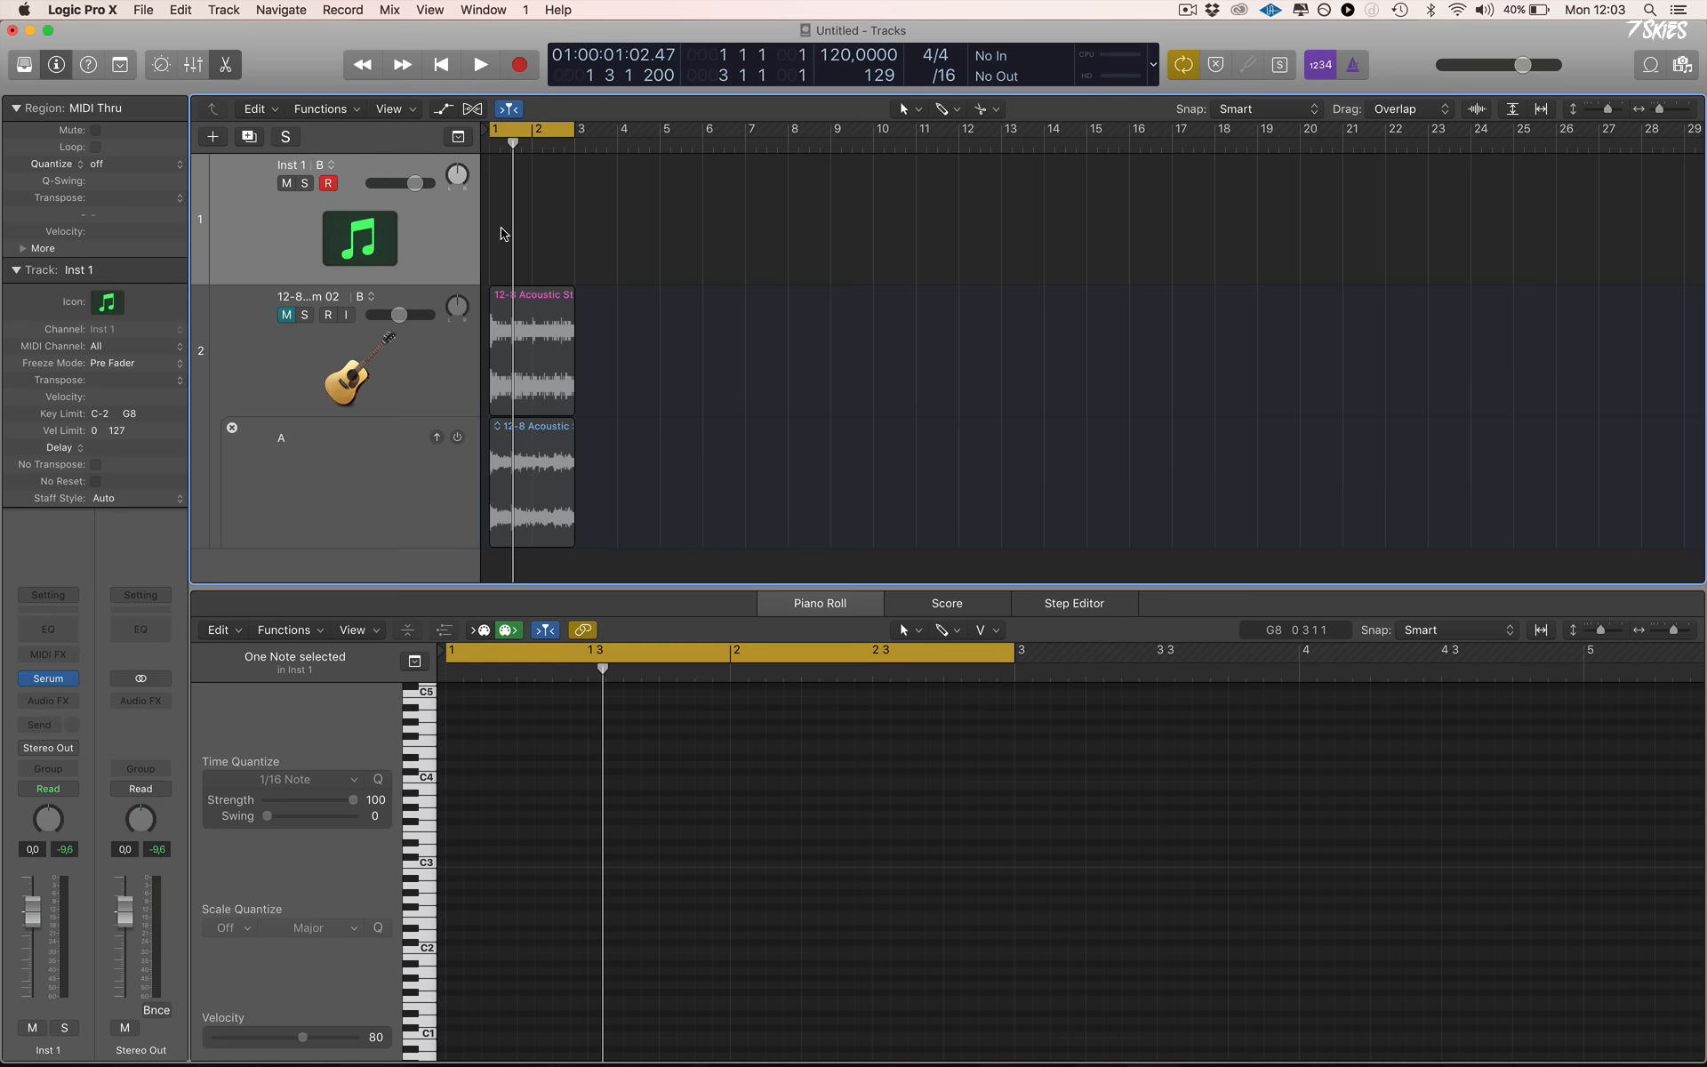
super+click(509, 234)
drag(530, 273, 594, 271)
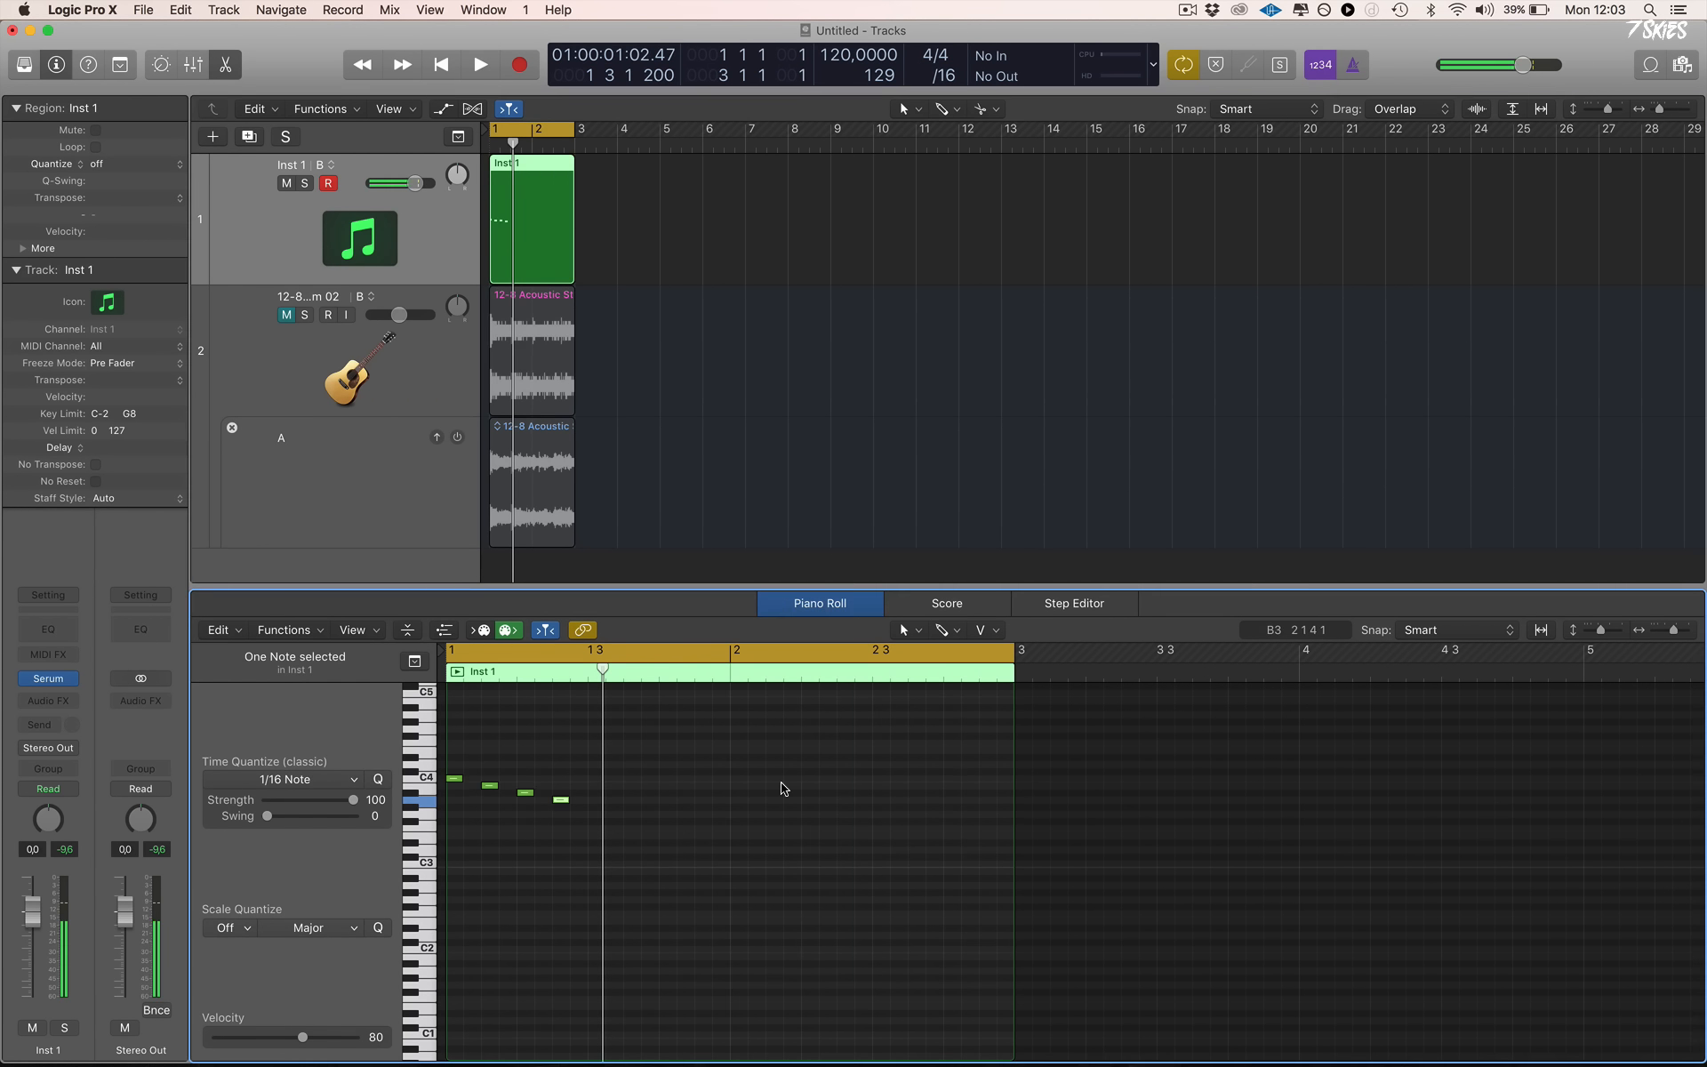
key(space)
key(space)
Switch Inst 1 back to alternative A and play its ascending notes
click(322, 164)
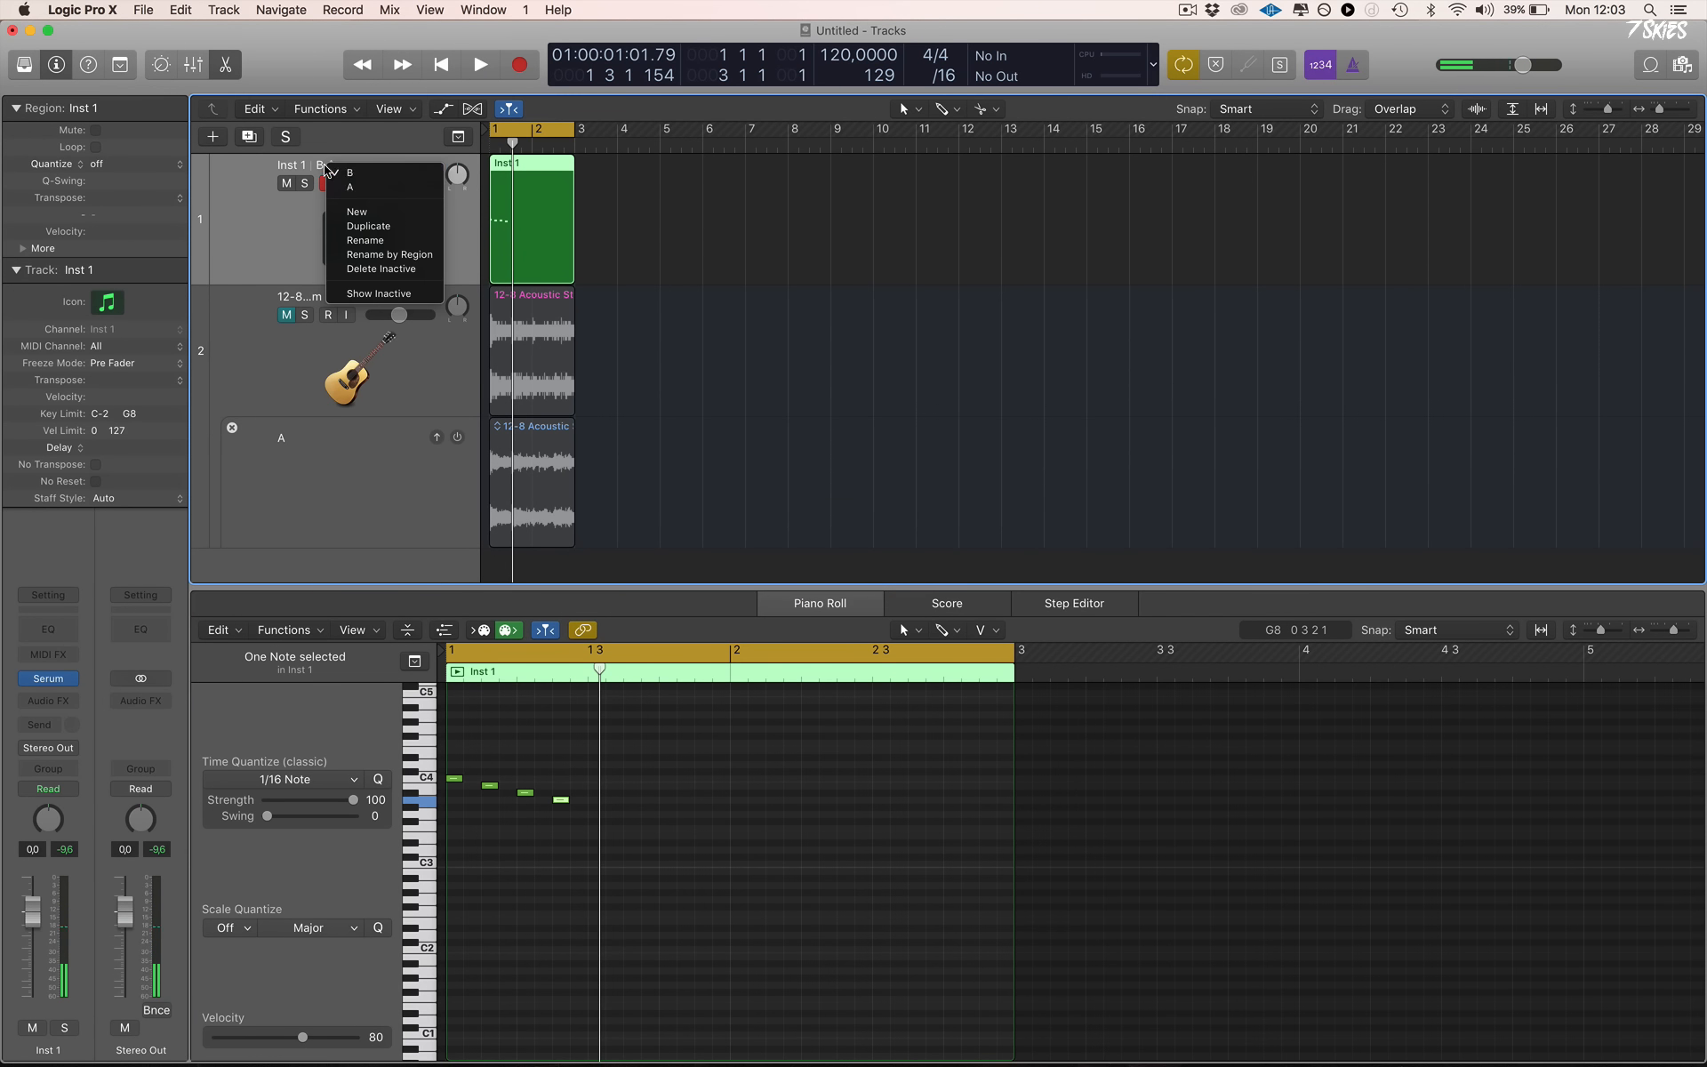
click(354, 188)
key(space)
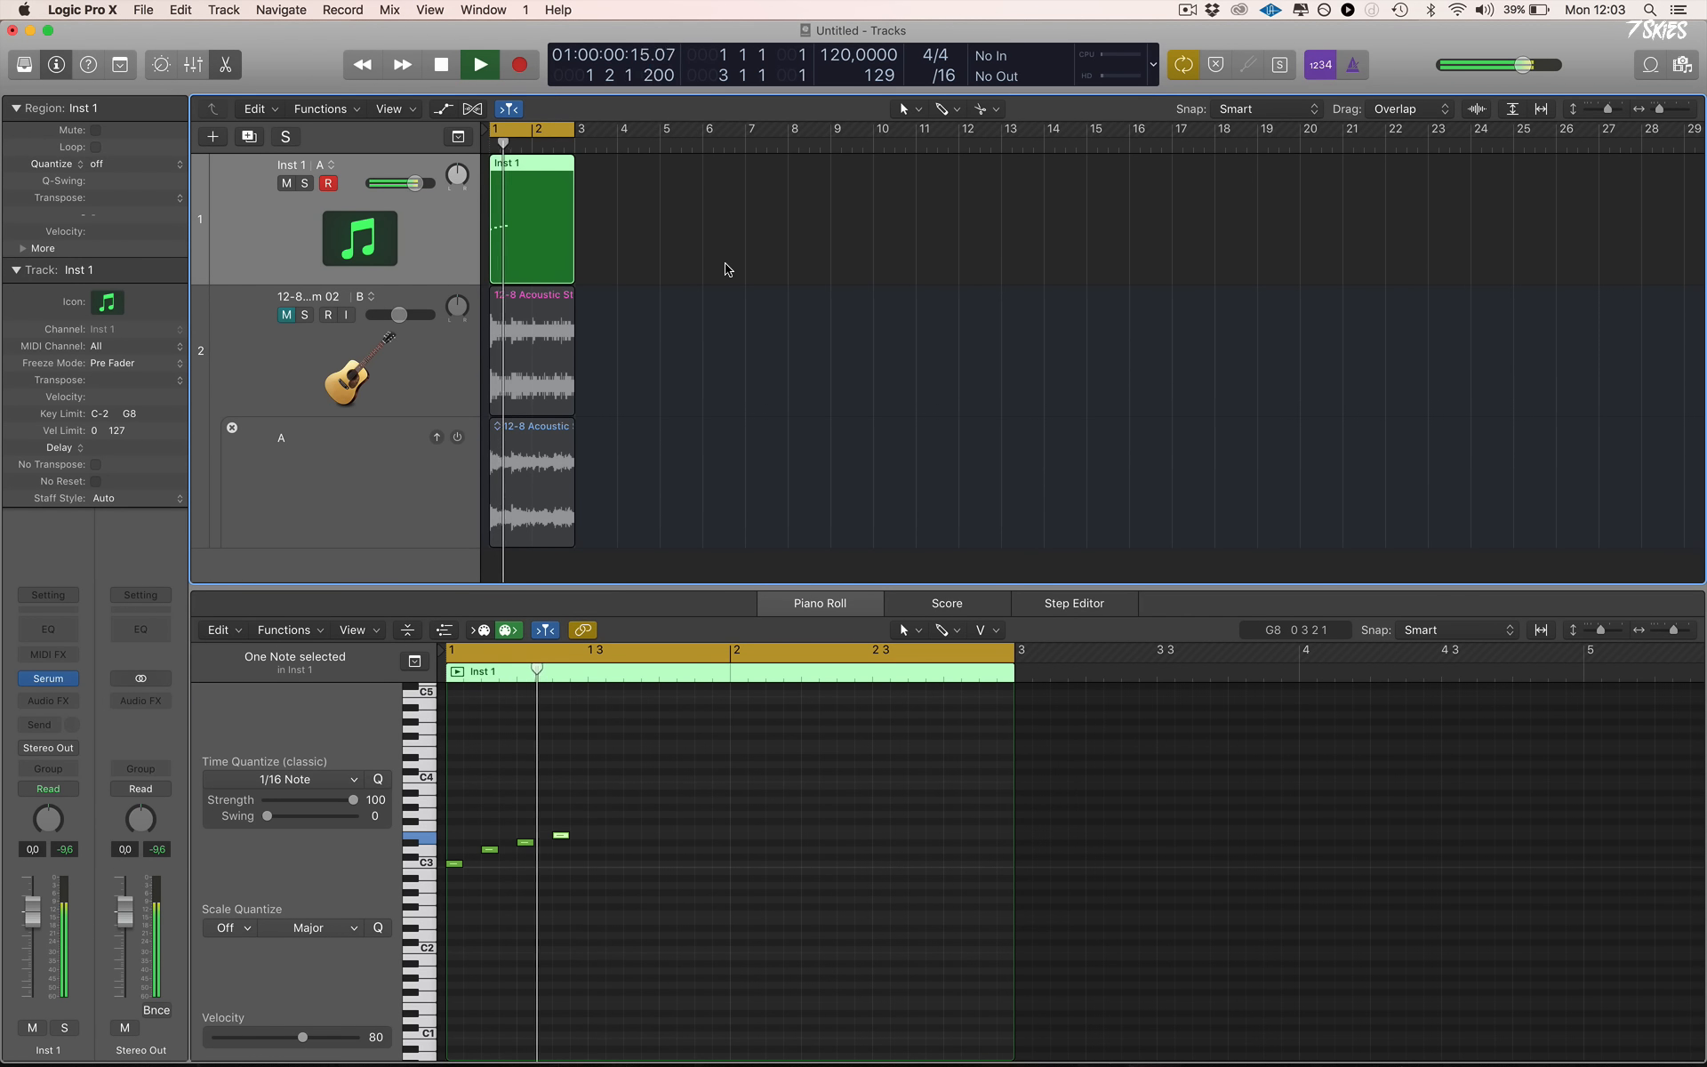
key(space)
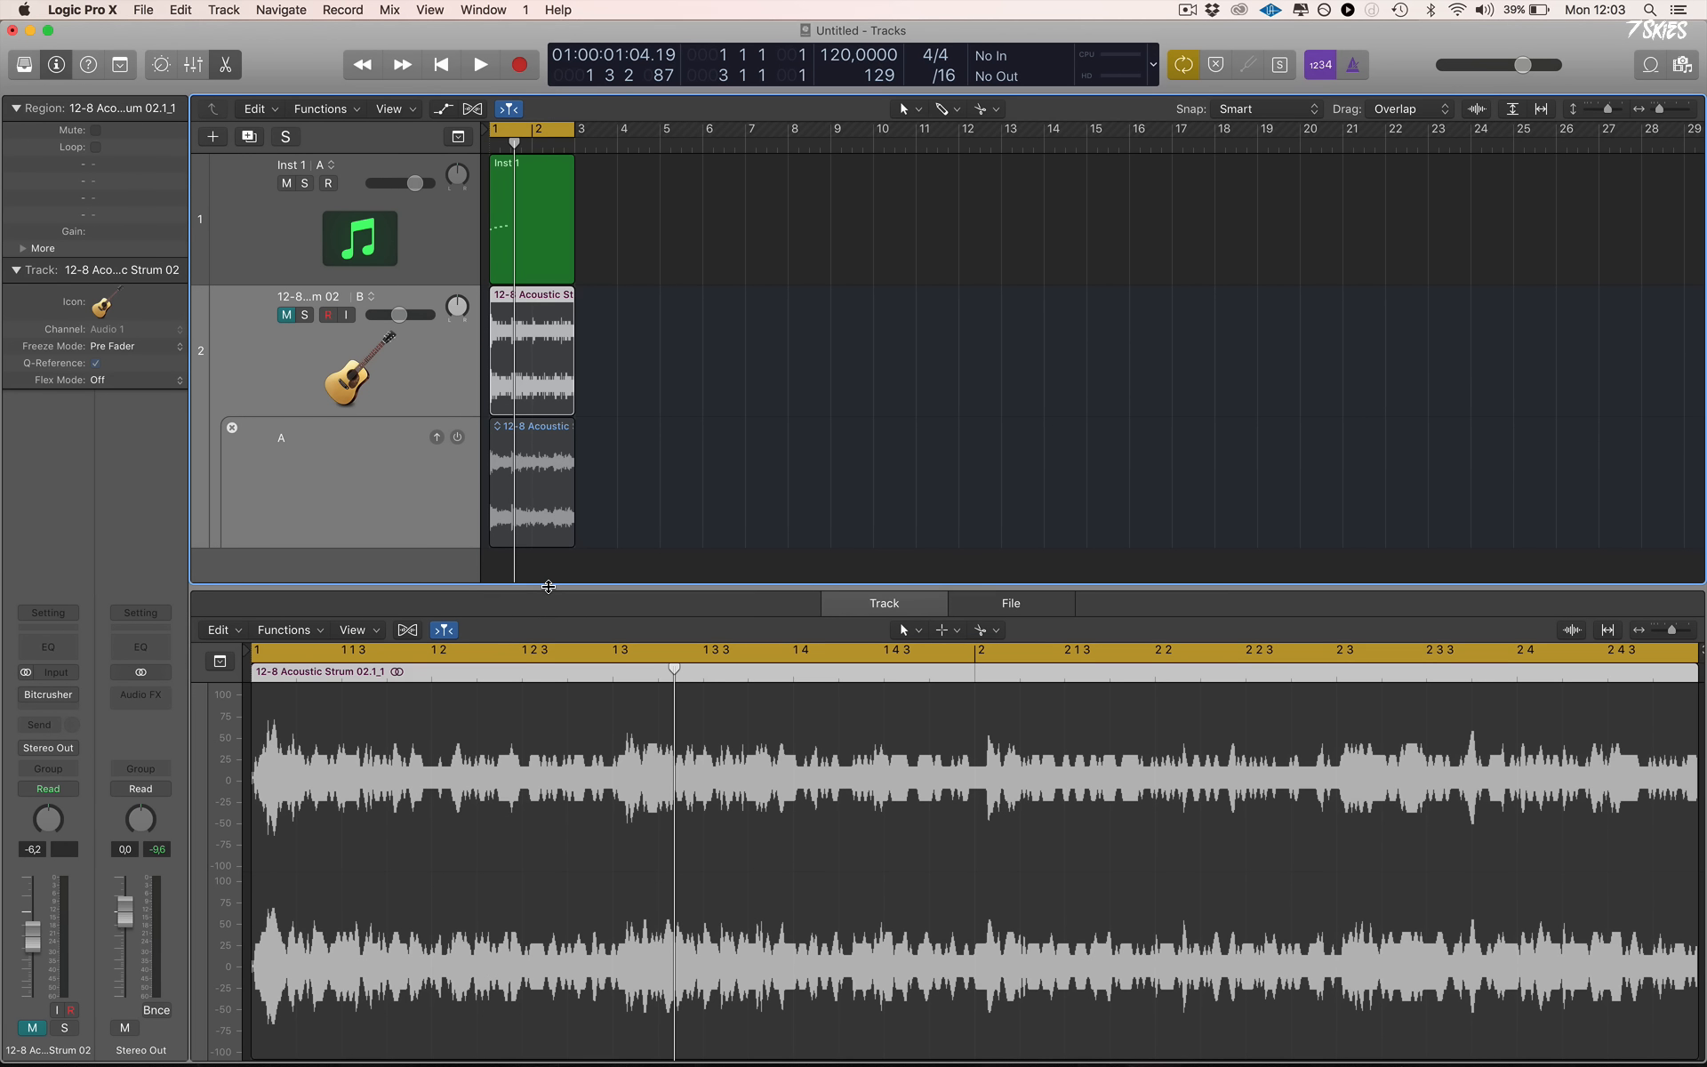
Enlarge the arrangement area above the audio editor, and consult the version 10.3 feature list in the App Store before returning to Logic Pro X
drag(549, 587, 557, 643)
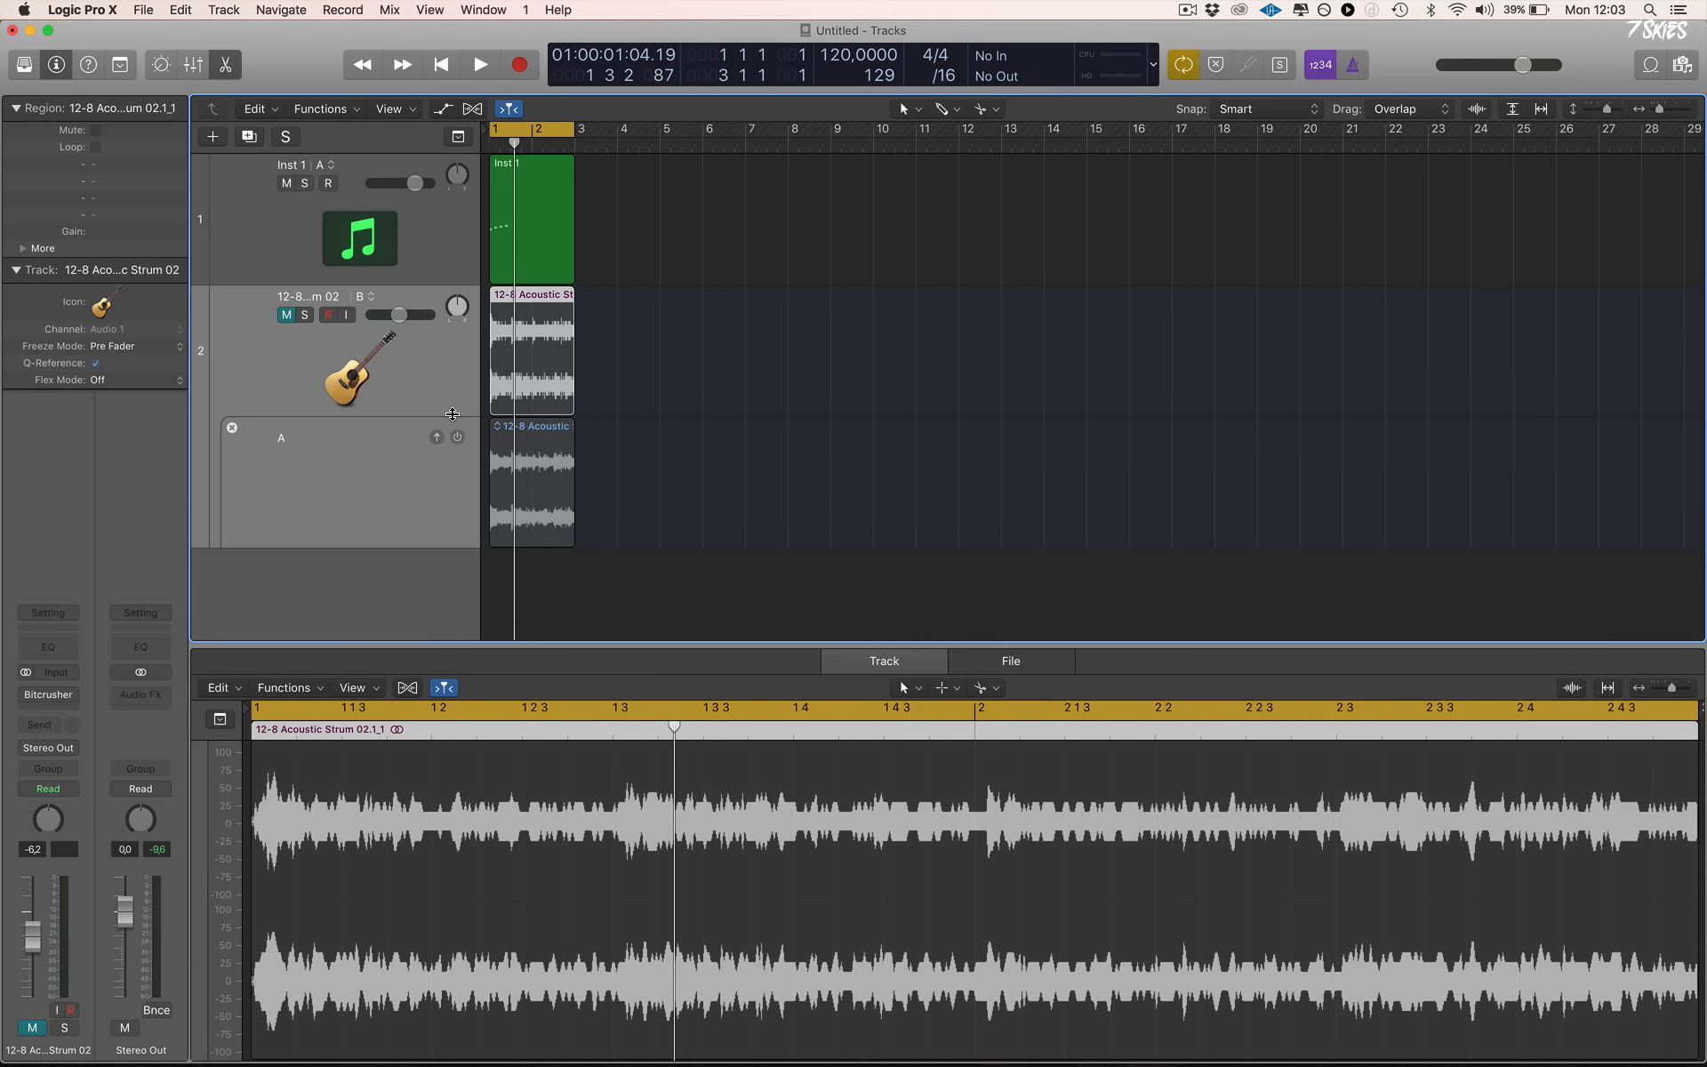
click(1314, 1036)
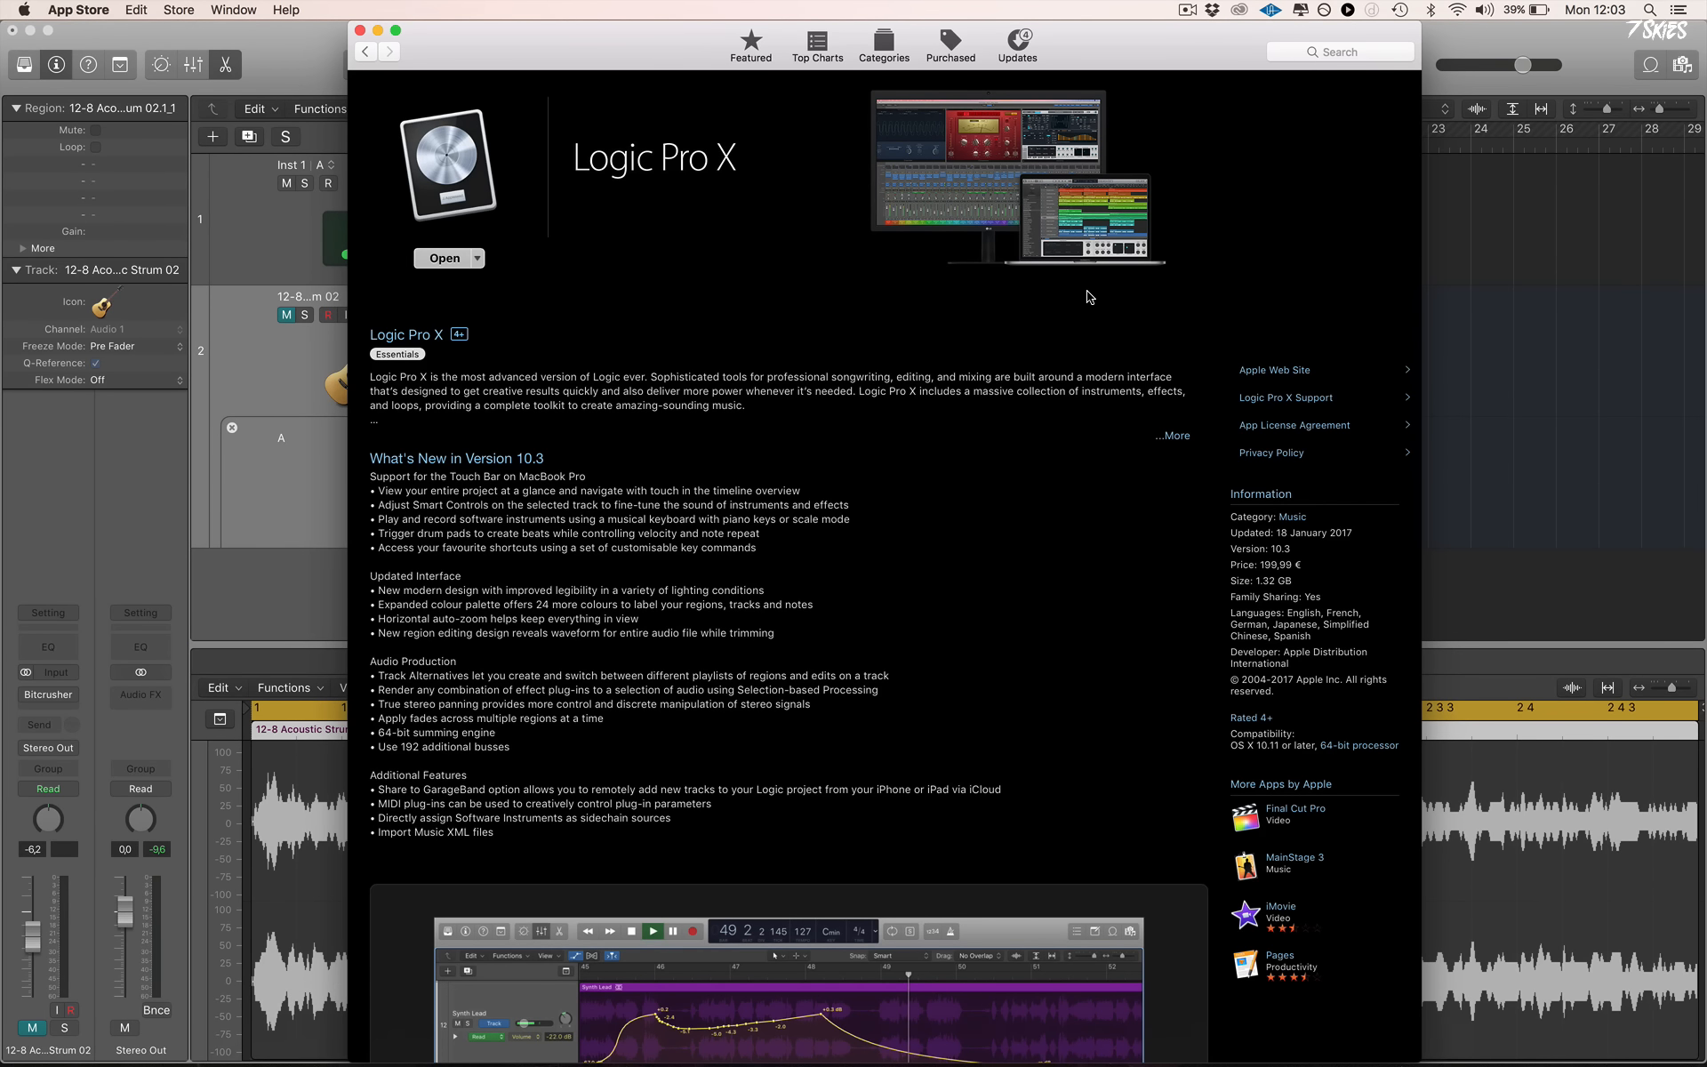
click(1645, 178)
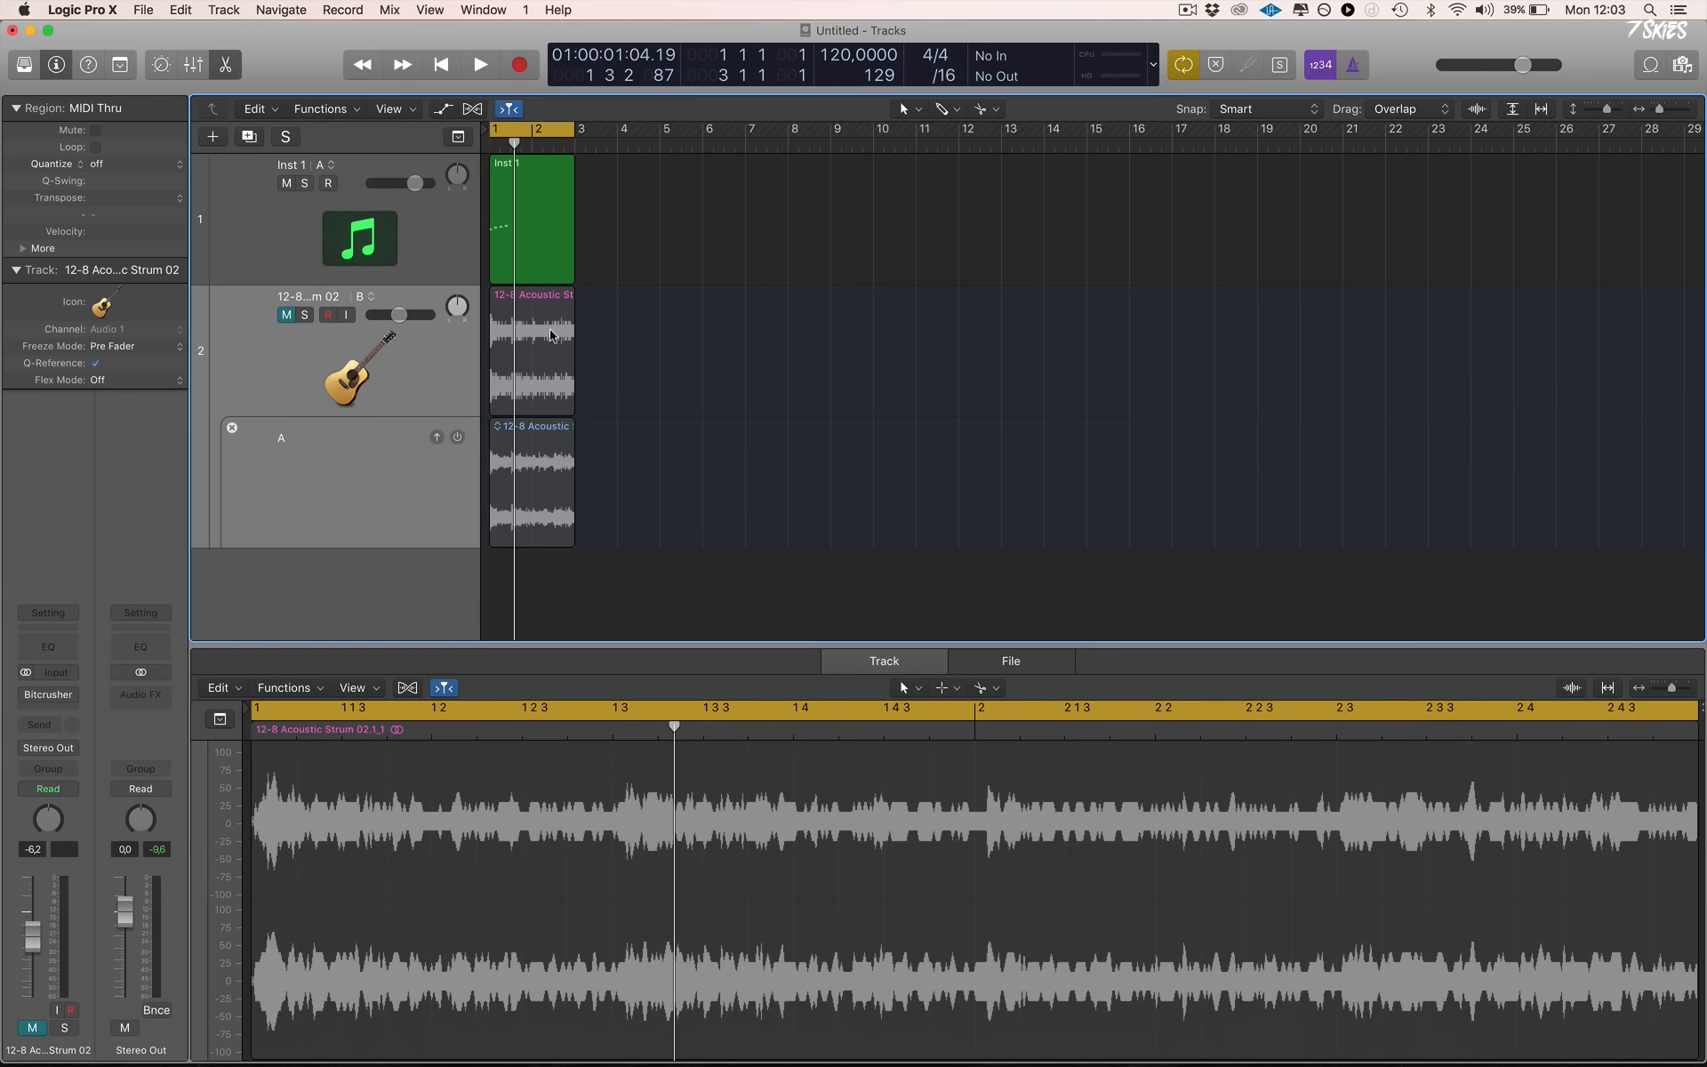
Move the blue guitar region from alternative A to bar 3 of alternative B, and unmute the guitar track
drag(522, 472, 607, 391)
click(804, 410)
key(ctrl+m)
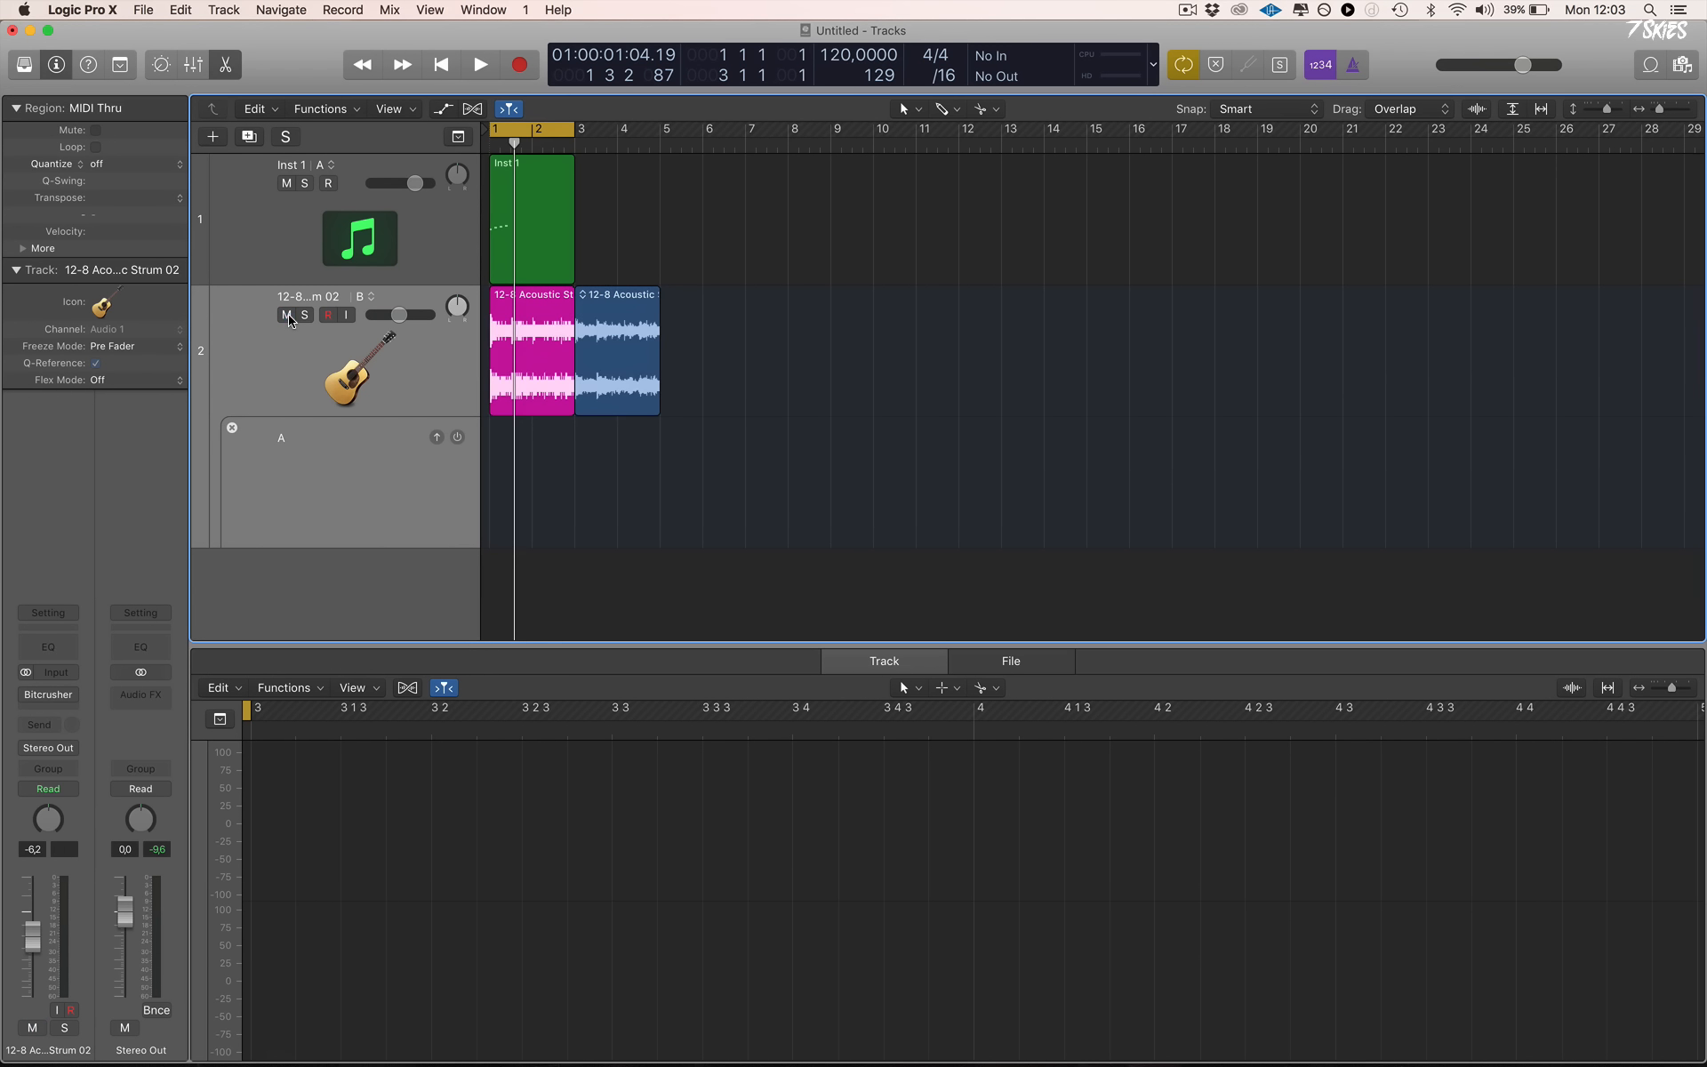
Expand the extra region parameters, including the fade settings, and select both guitar regions of alternative B together
drag(587, 356, 609, 406)
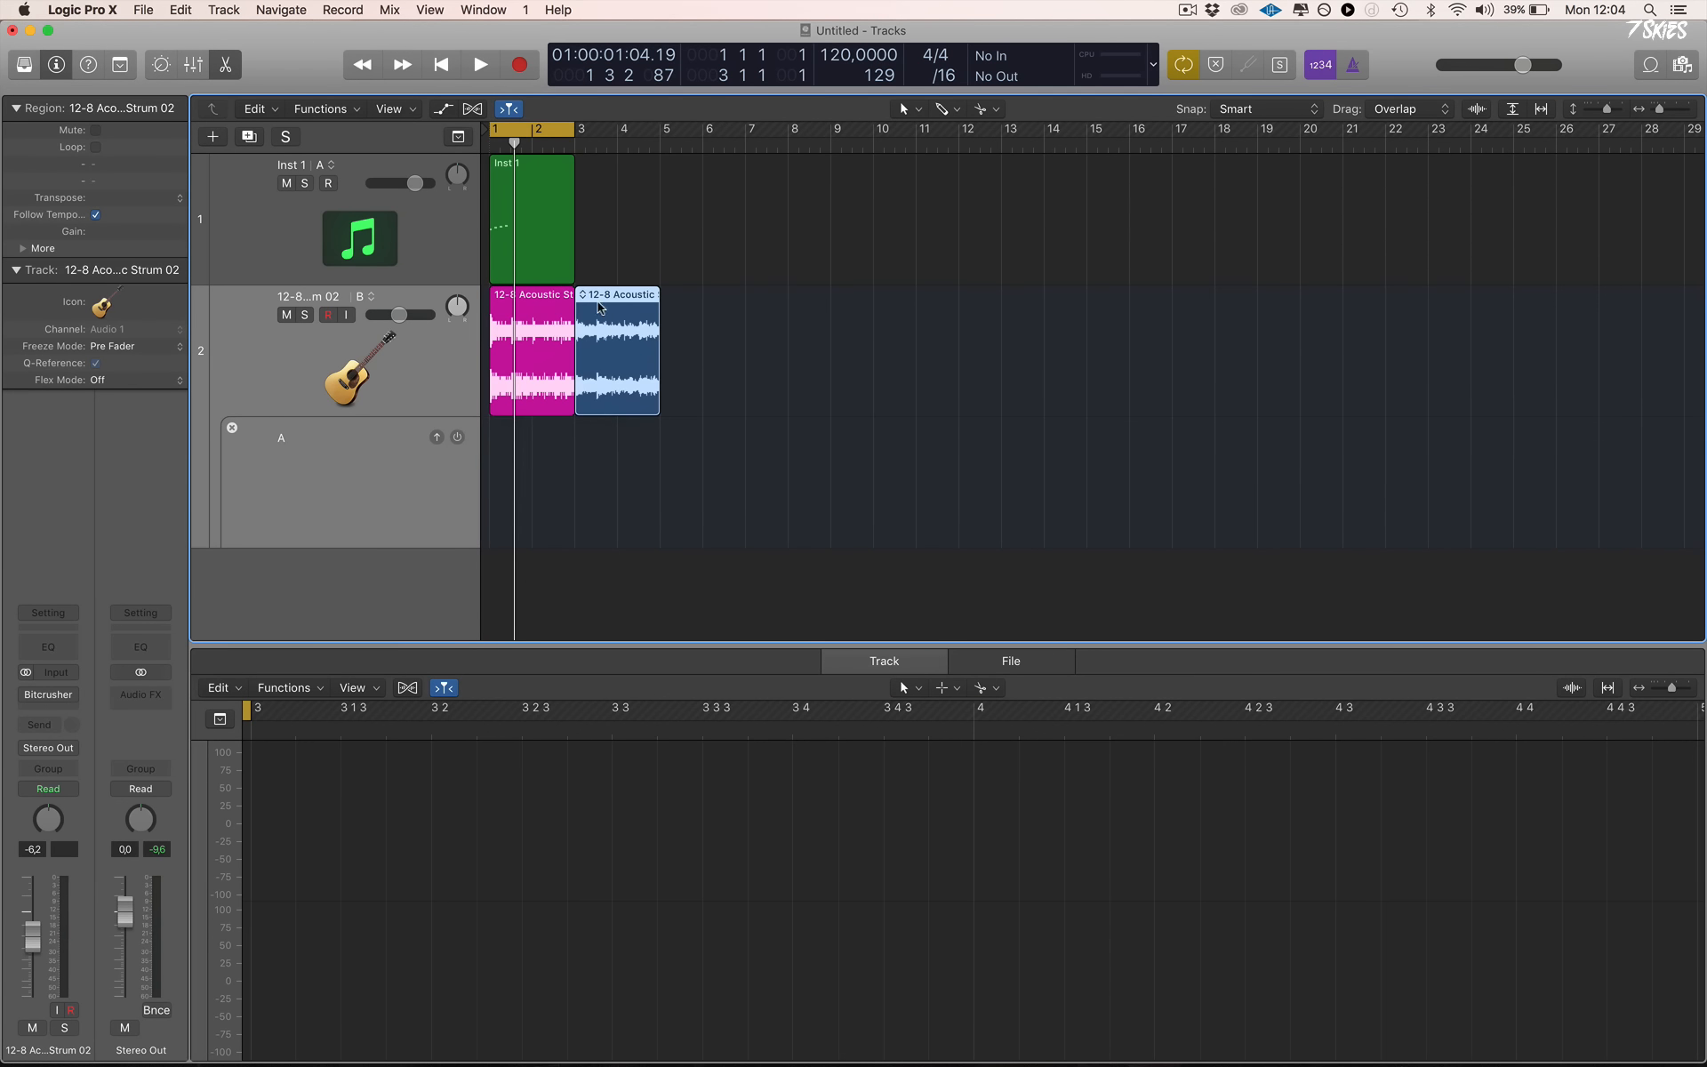
click(400, 488)
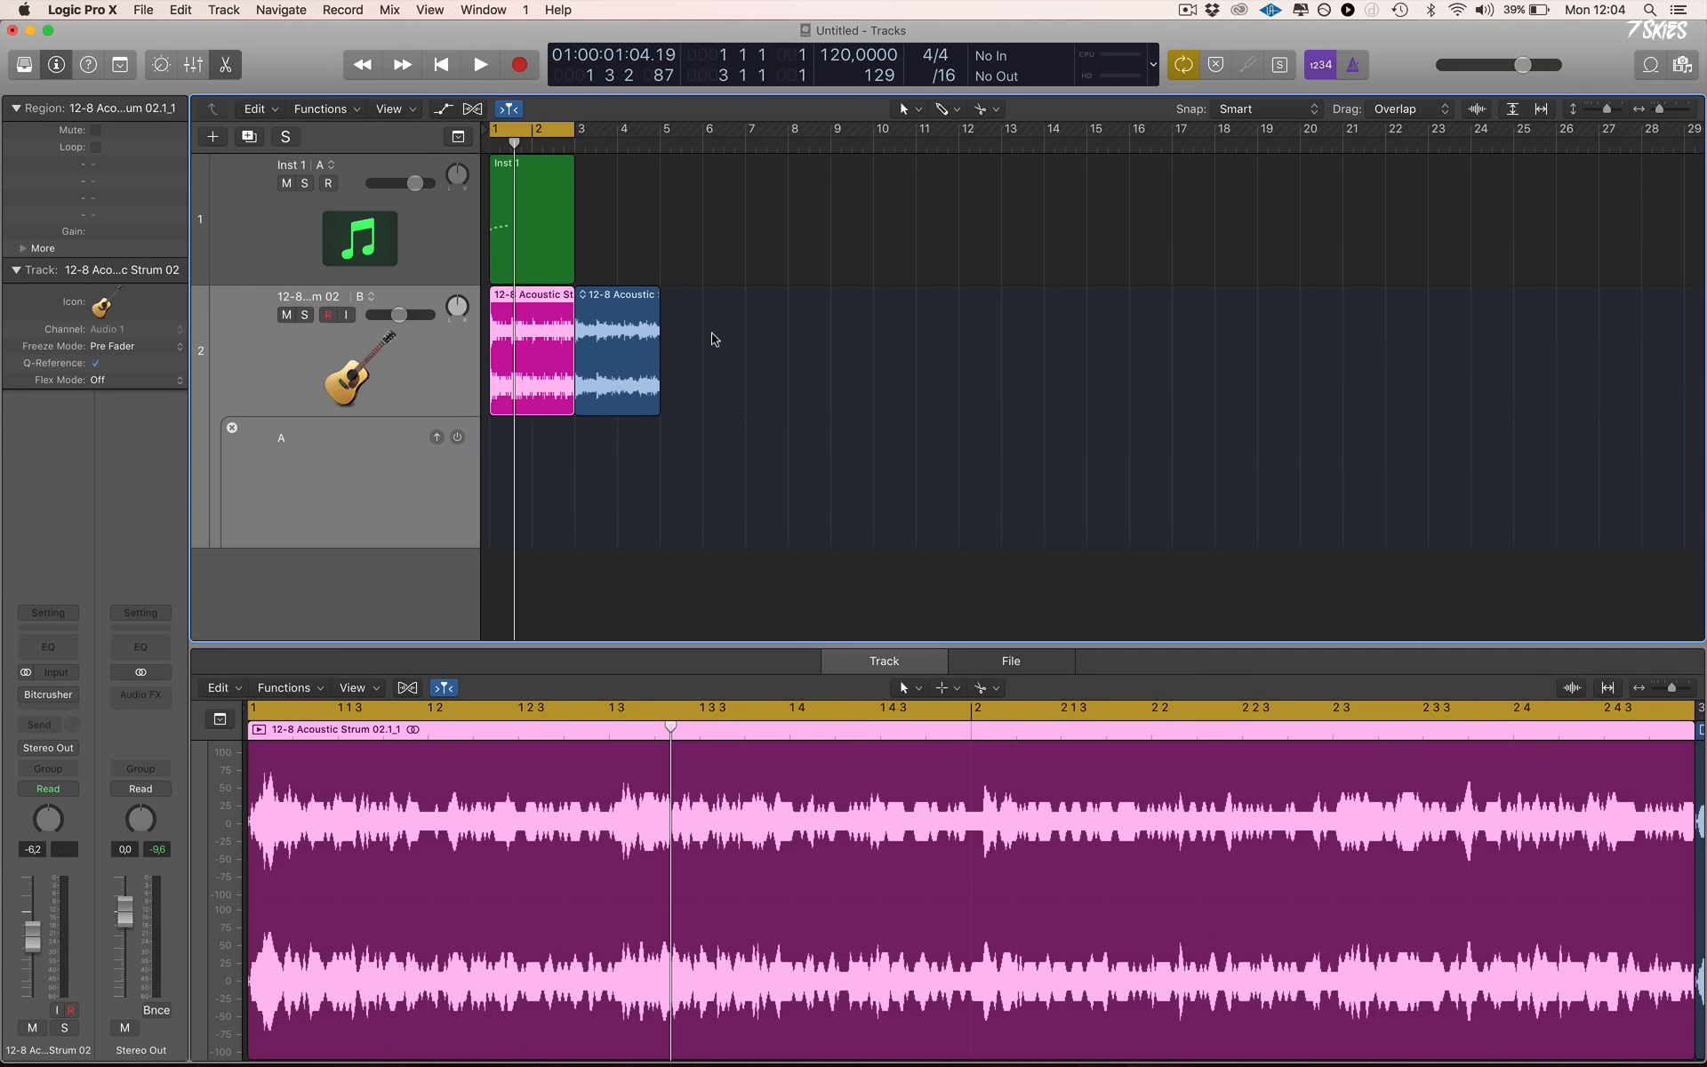
drag(714, 342, 554, 378)
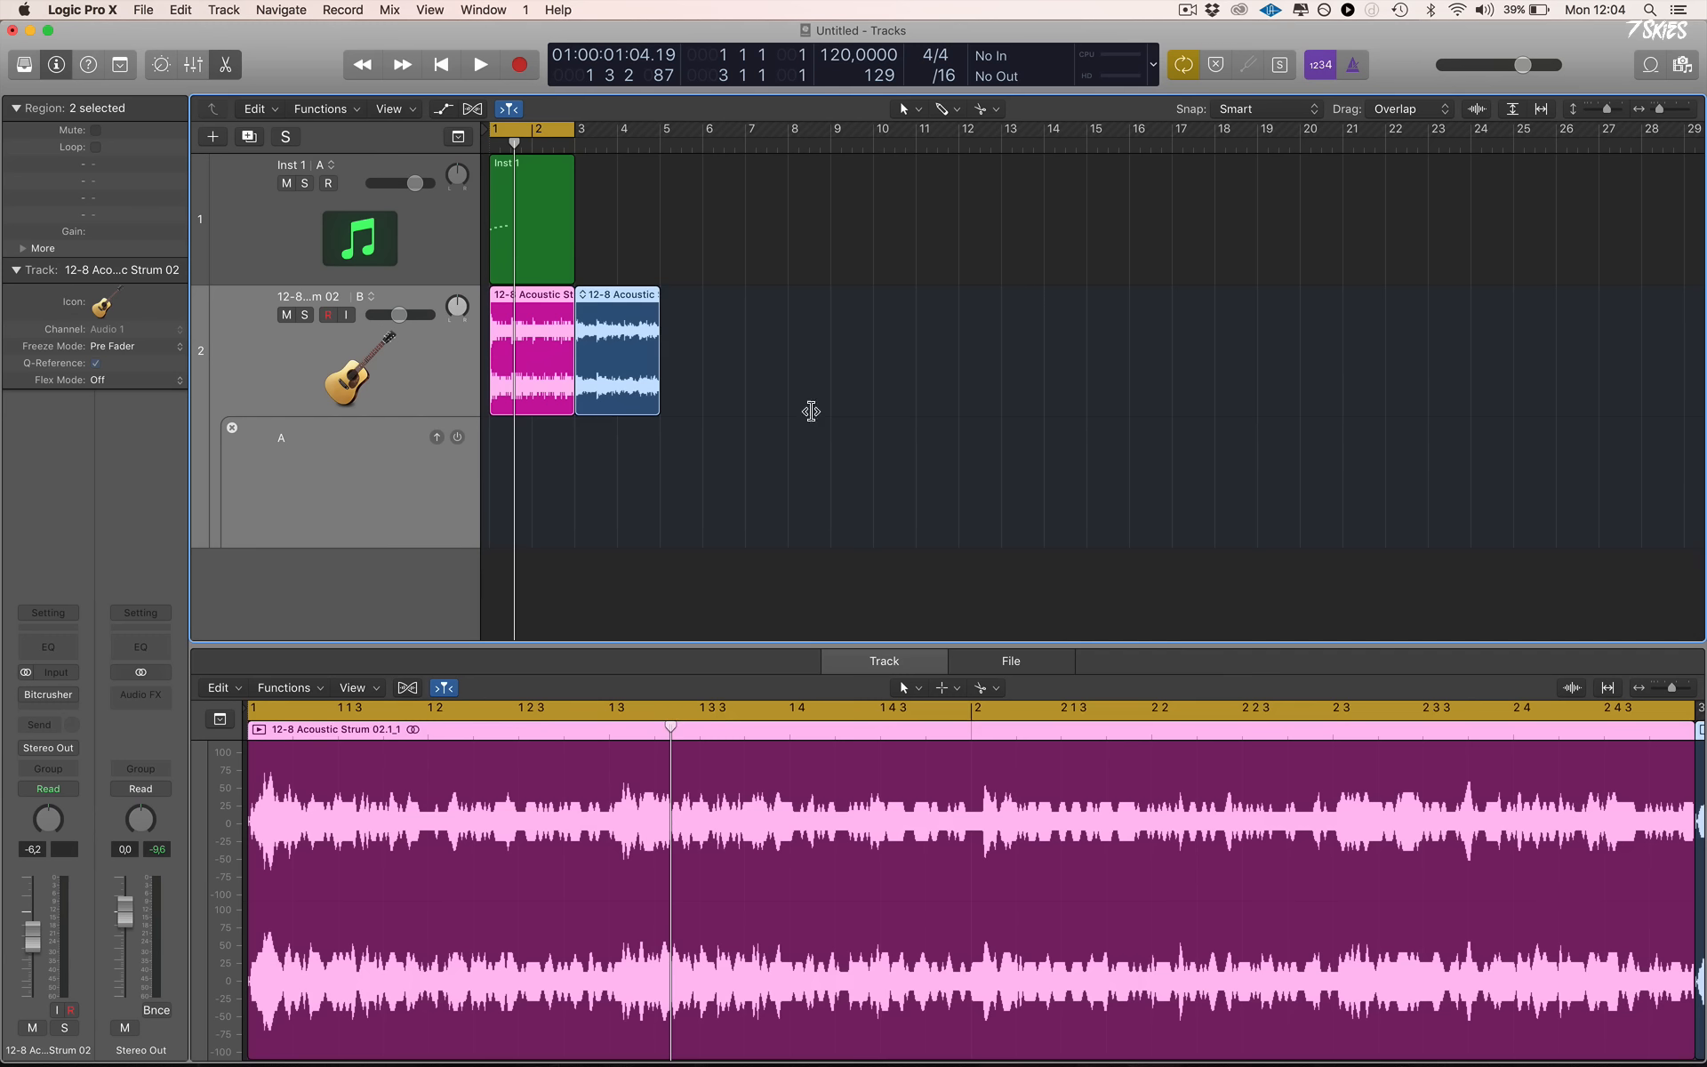
click(23, 249)
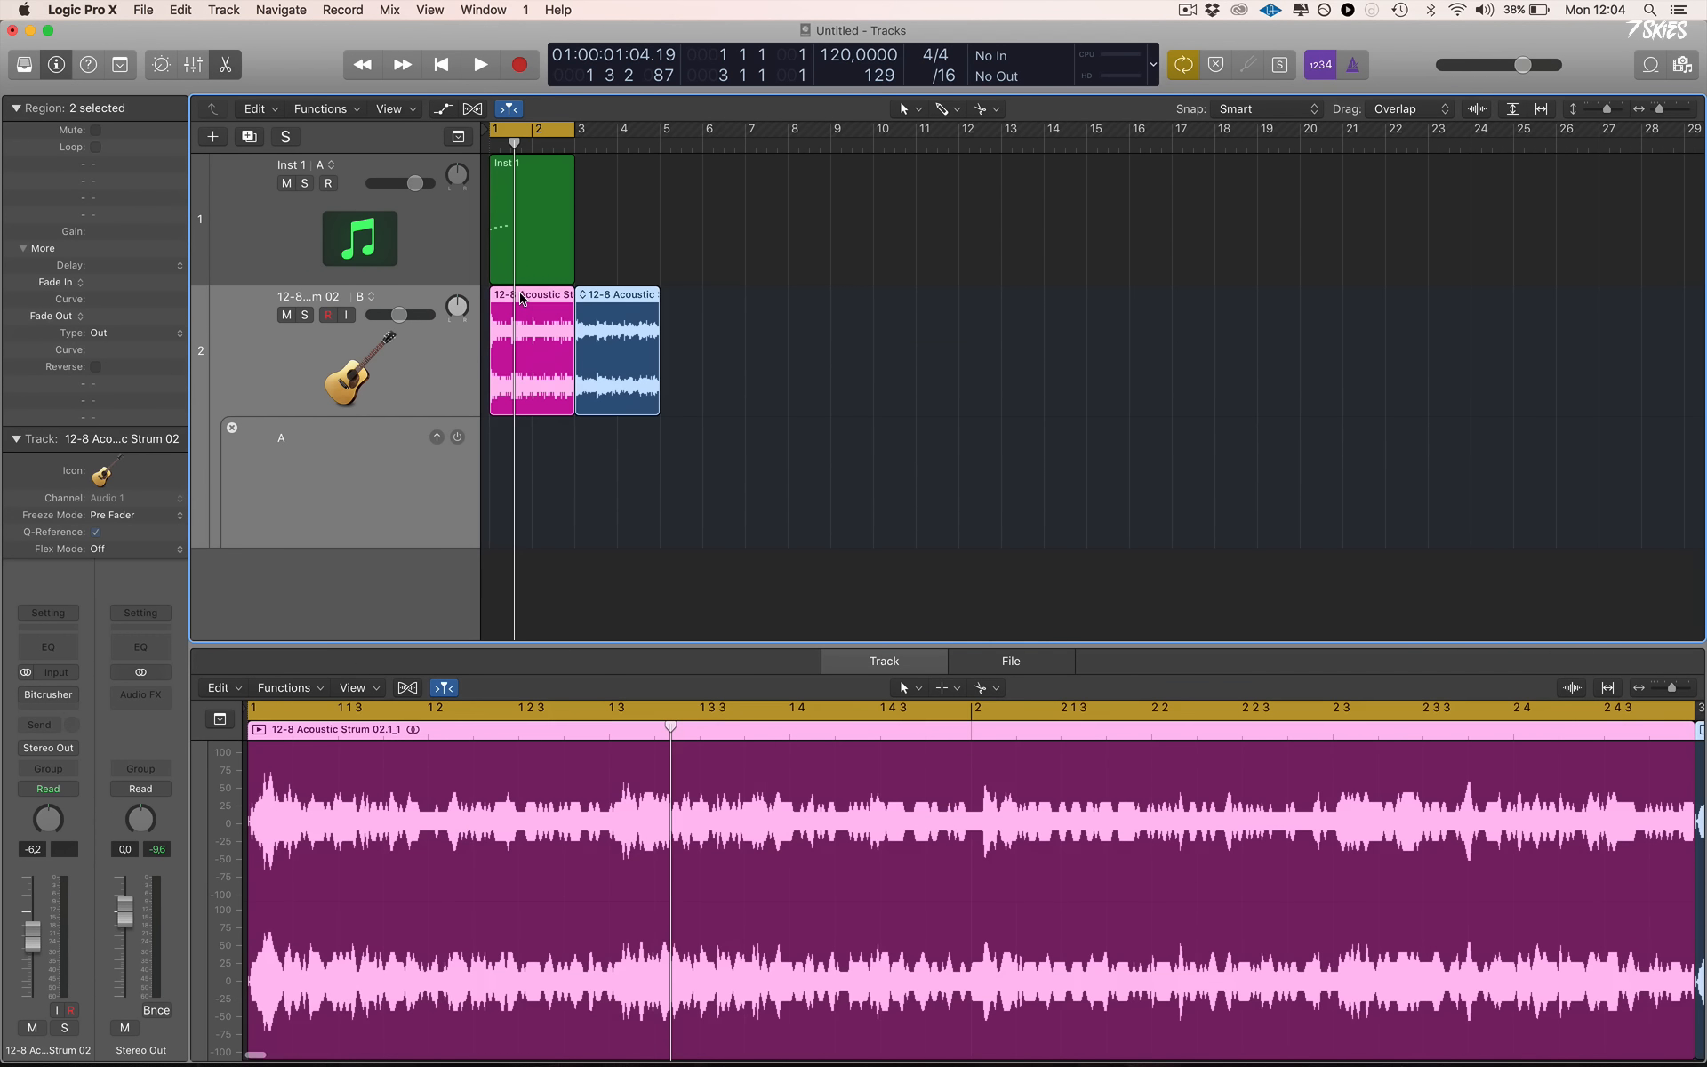
mouse_move(495, 294)
mouse_down()
mouse_move(512, 295)
mouse_move(487, 295)
mouse_up()
click(687, 359)
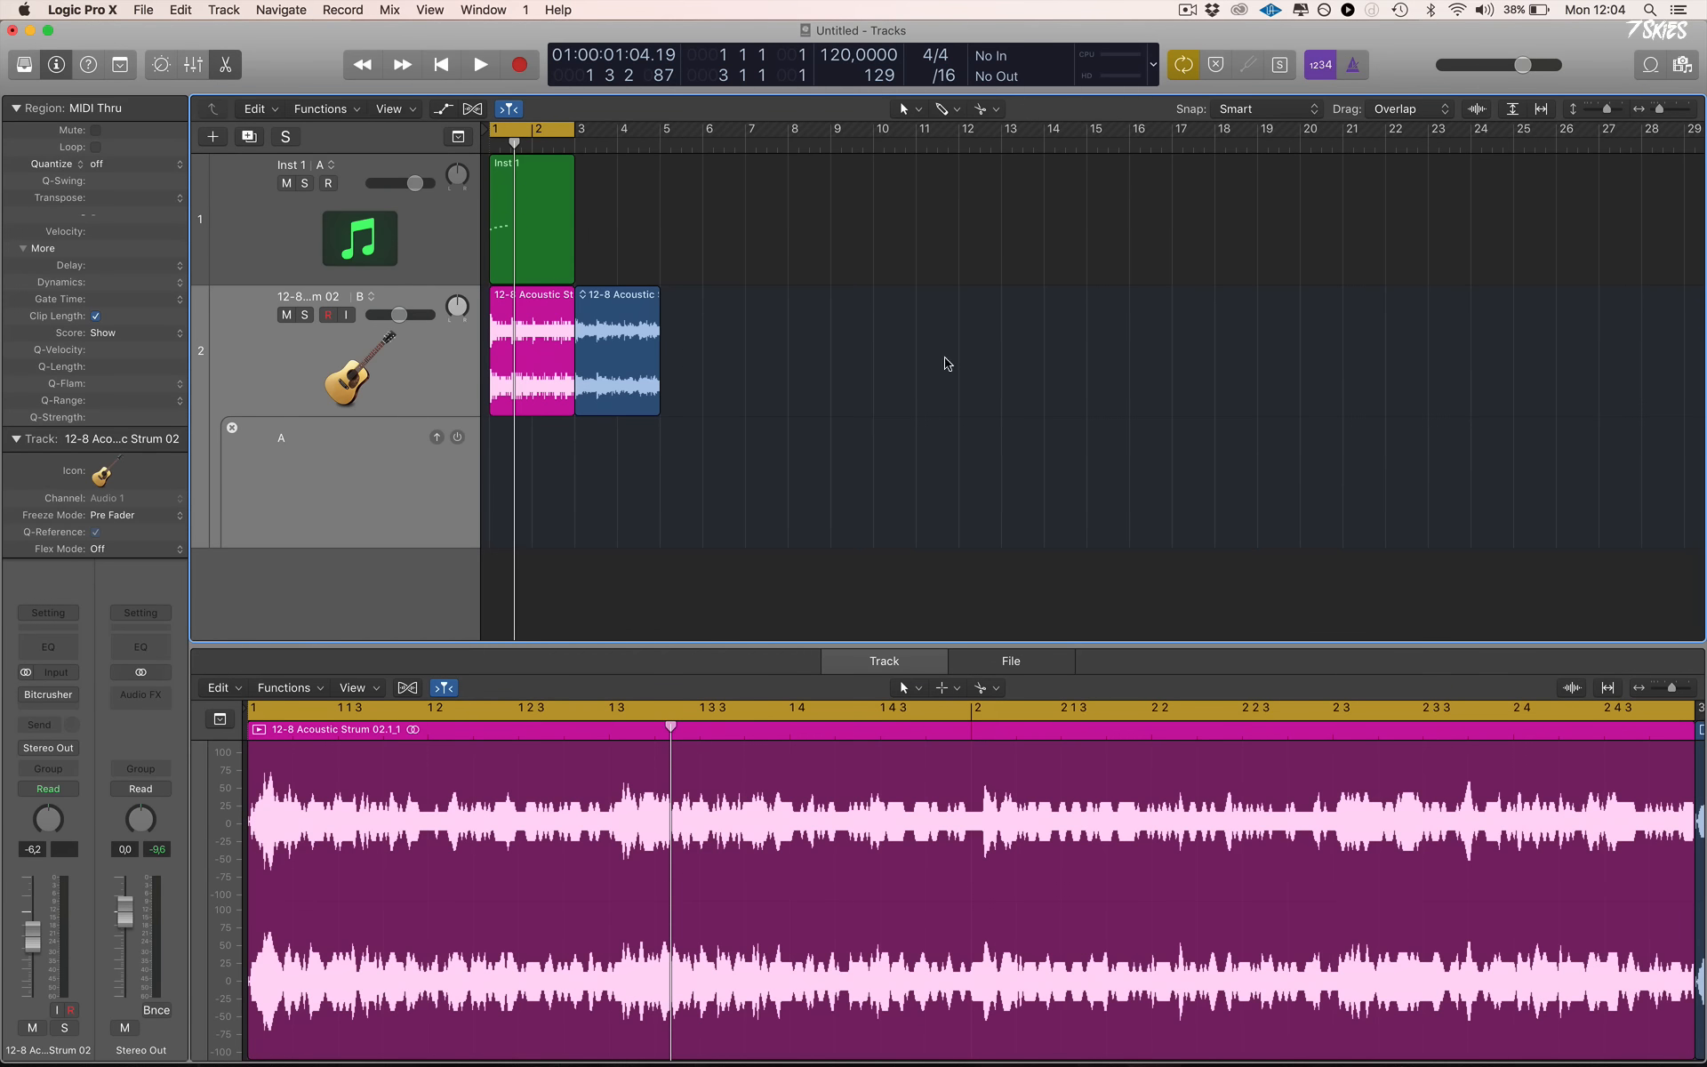
drag(791, 353, 456, 358)
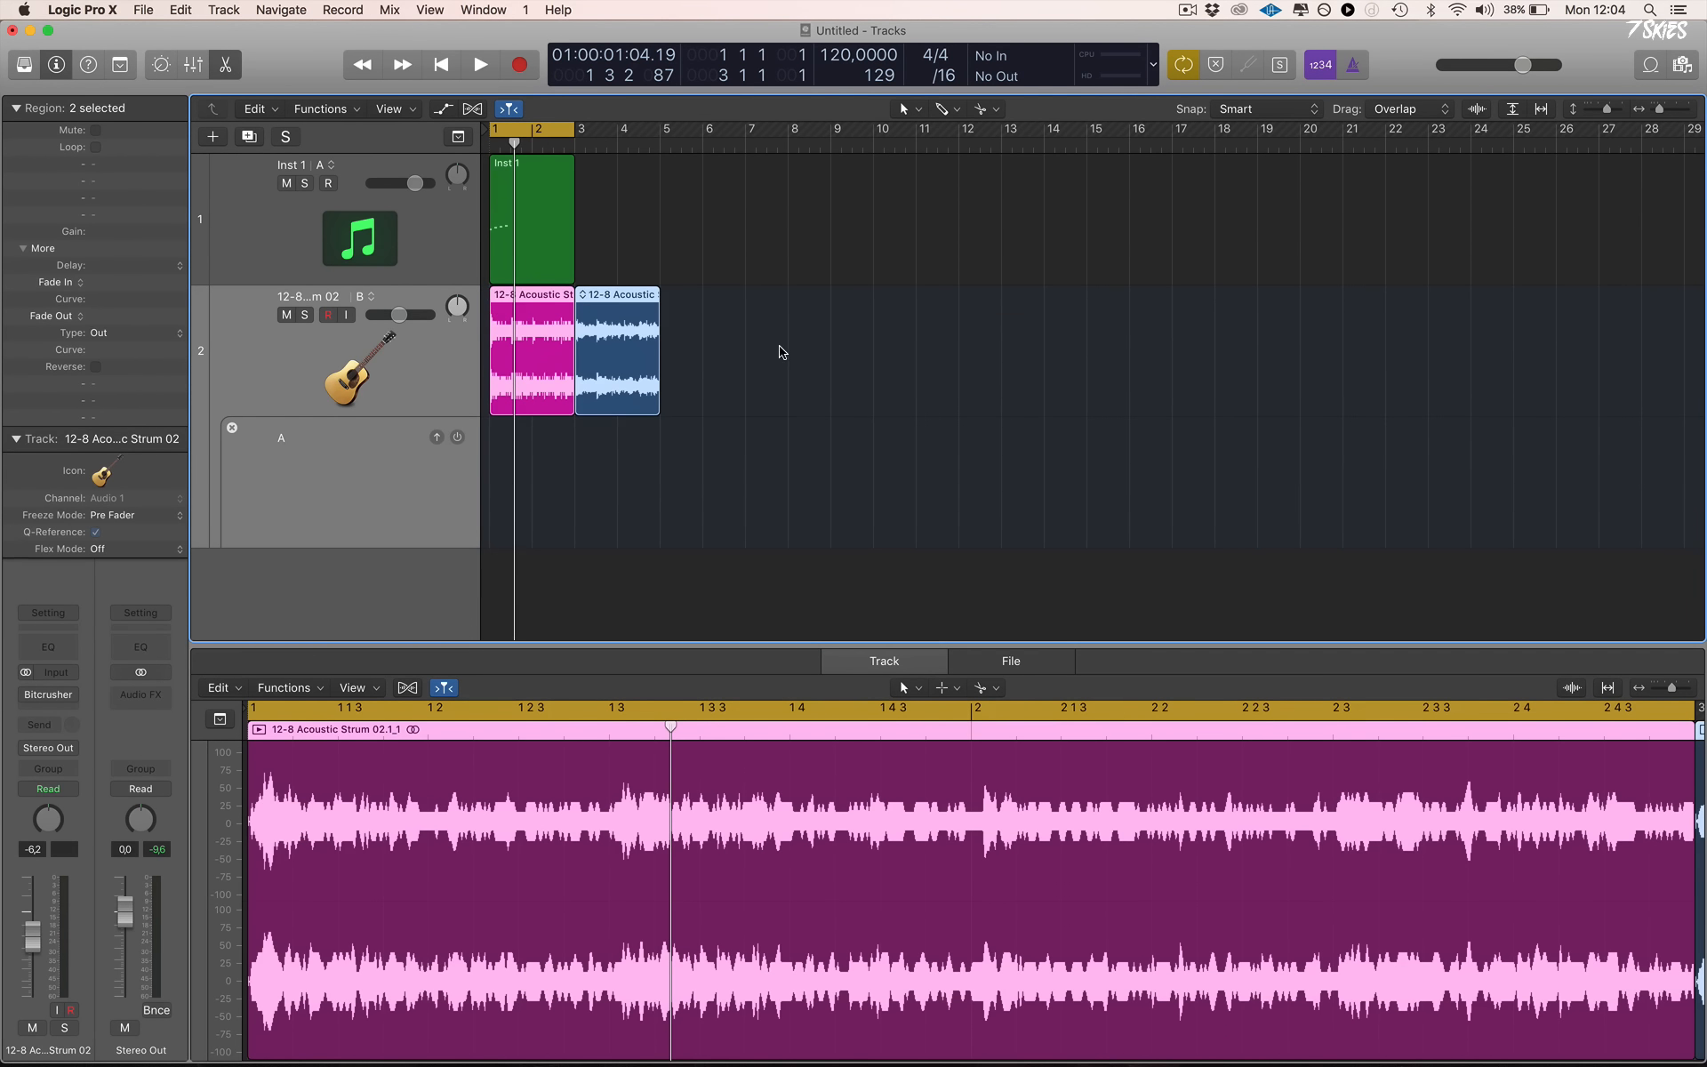
Copy the blue guitar region to bar 5 of the same track, and add a new audio track beneath it
click(633, 354)
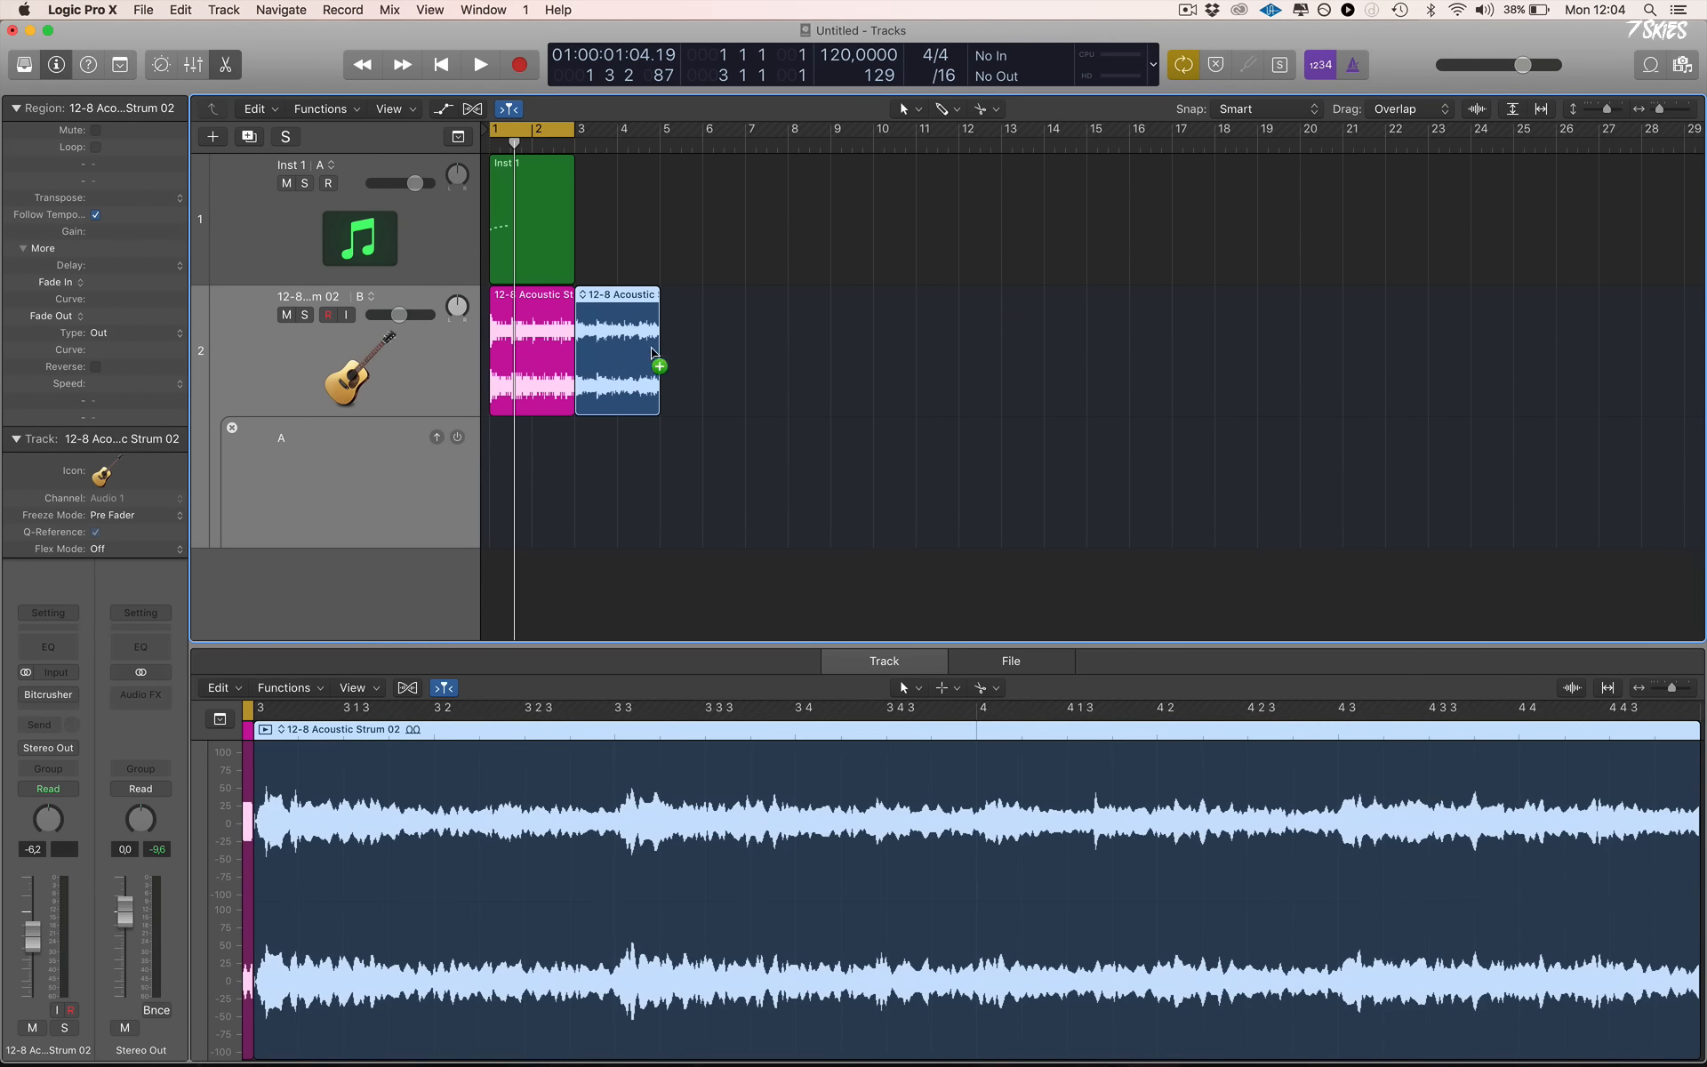
drag(654, 353, 701, 351)
double_click(270, 597)
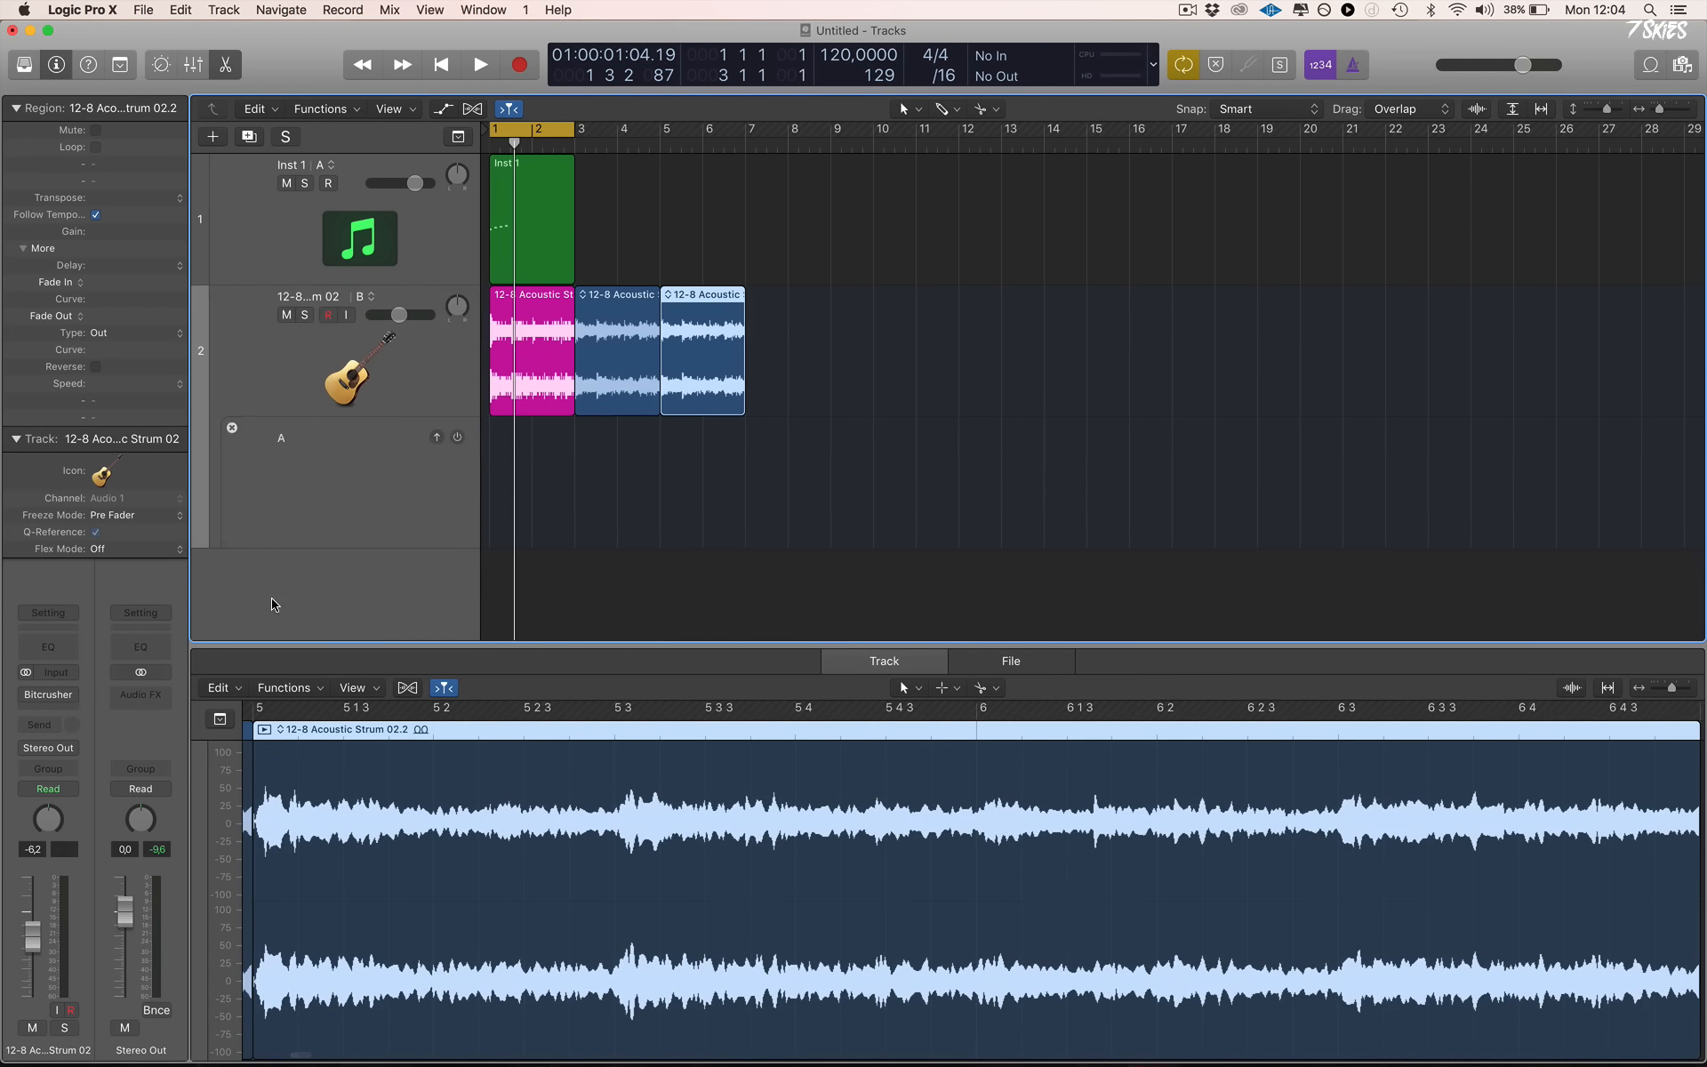
Hide the guitar track's alternatives, and copy the blue region to Audio 2 just before bar 5 and to bar 10 of the guitar track
click(335, 374)
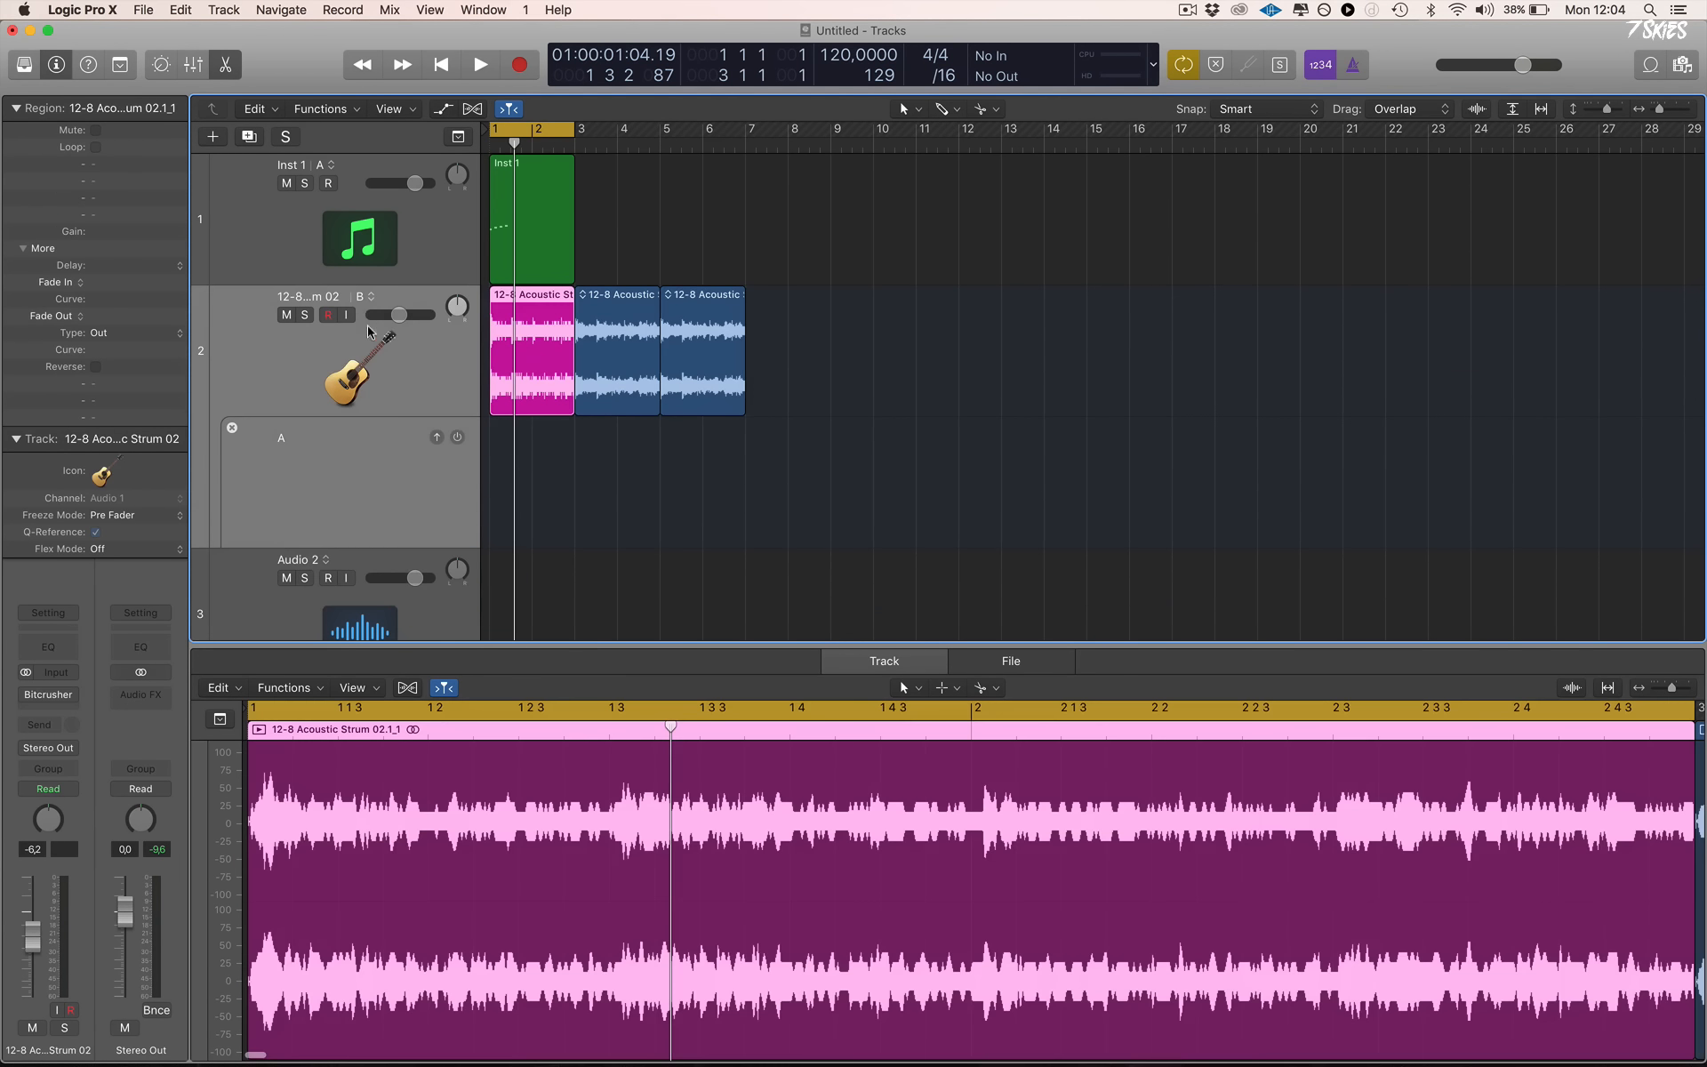
click(231, 427)
click(570, 500)
drag(704, 366, 904, 376)
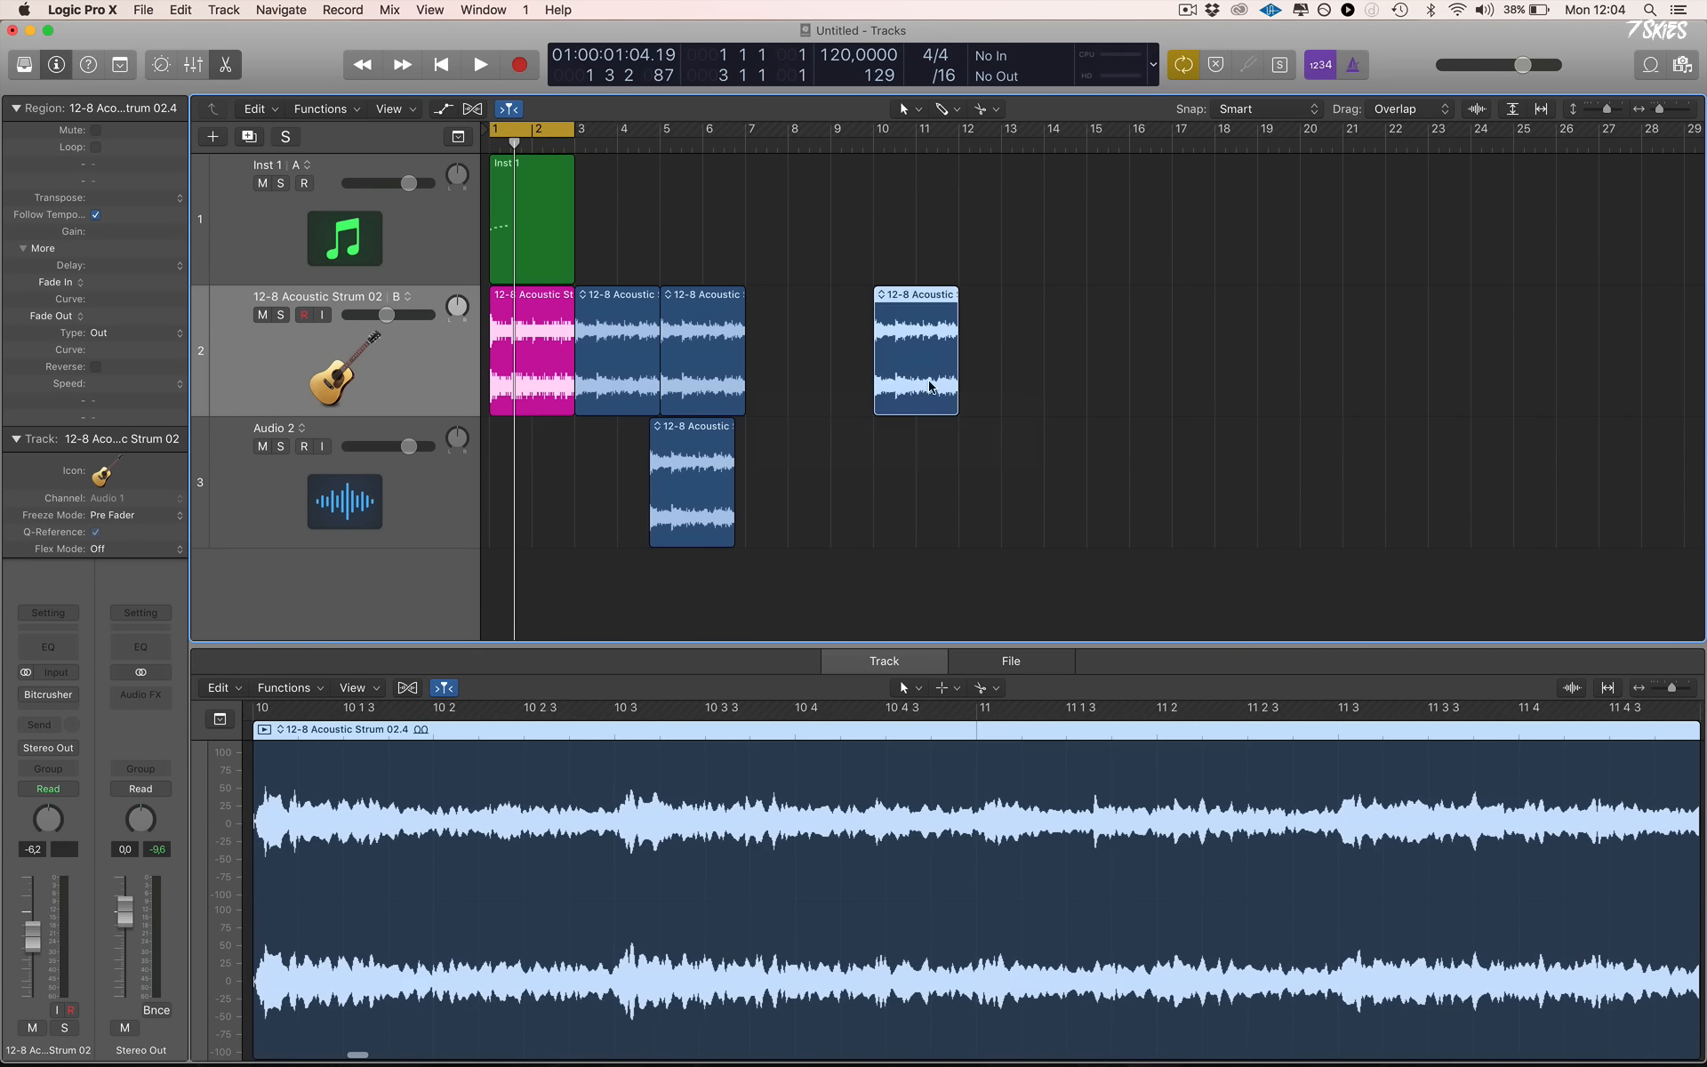
Apply a fade-in of 4041 to all five guitar regions at once, and enlarge the arrangement area above the audio editor
drag(1053, 339, 573, 461)
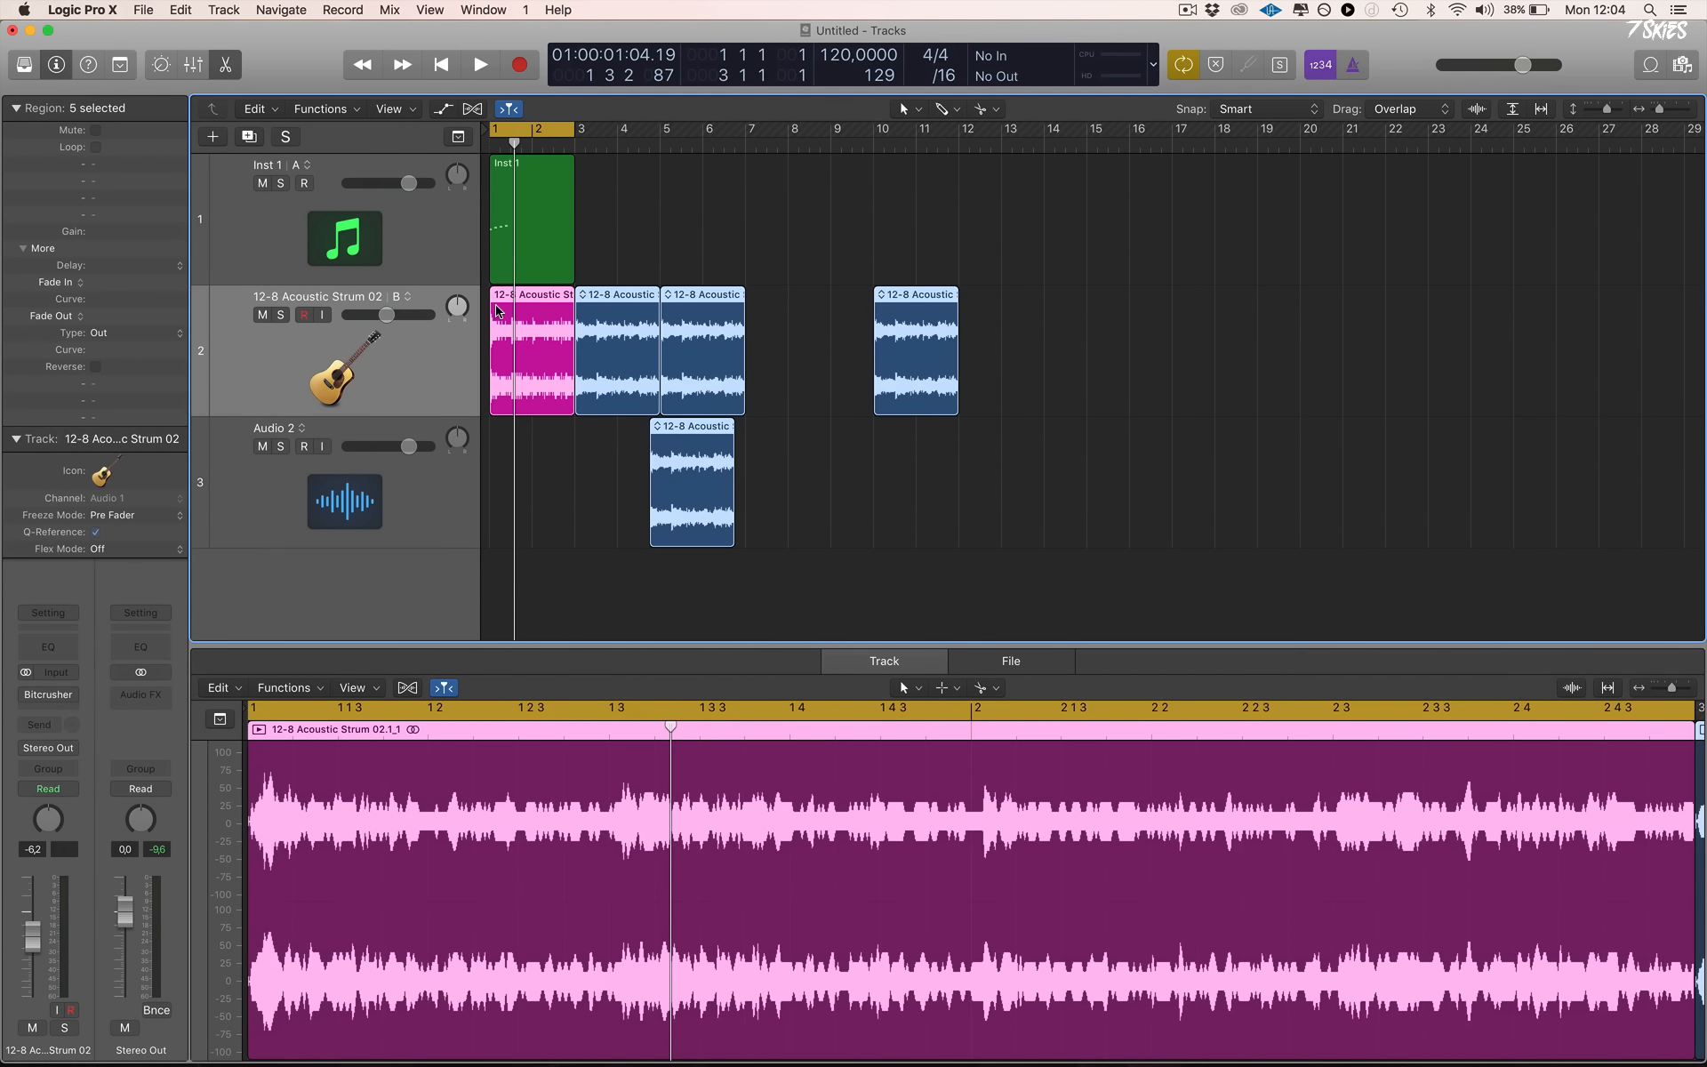
drag(491, 296, 816, 367)
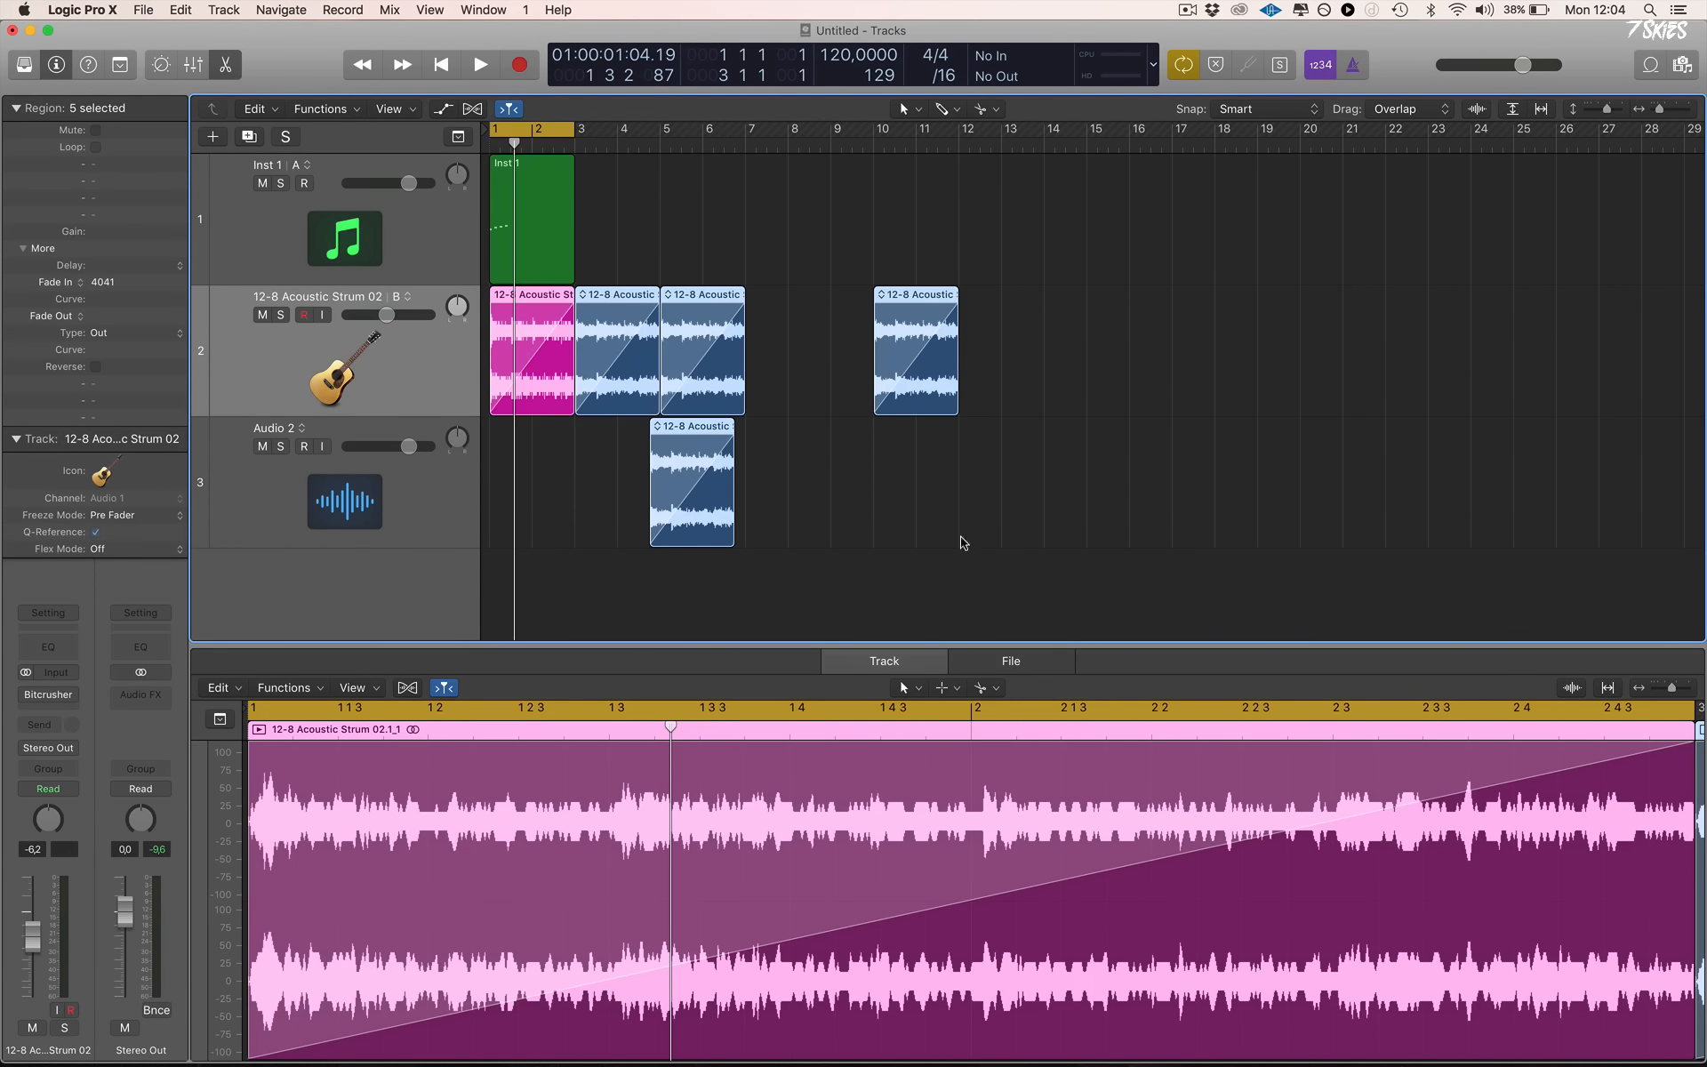
drag(913, 643, 887, 973)
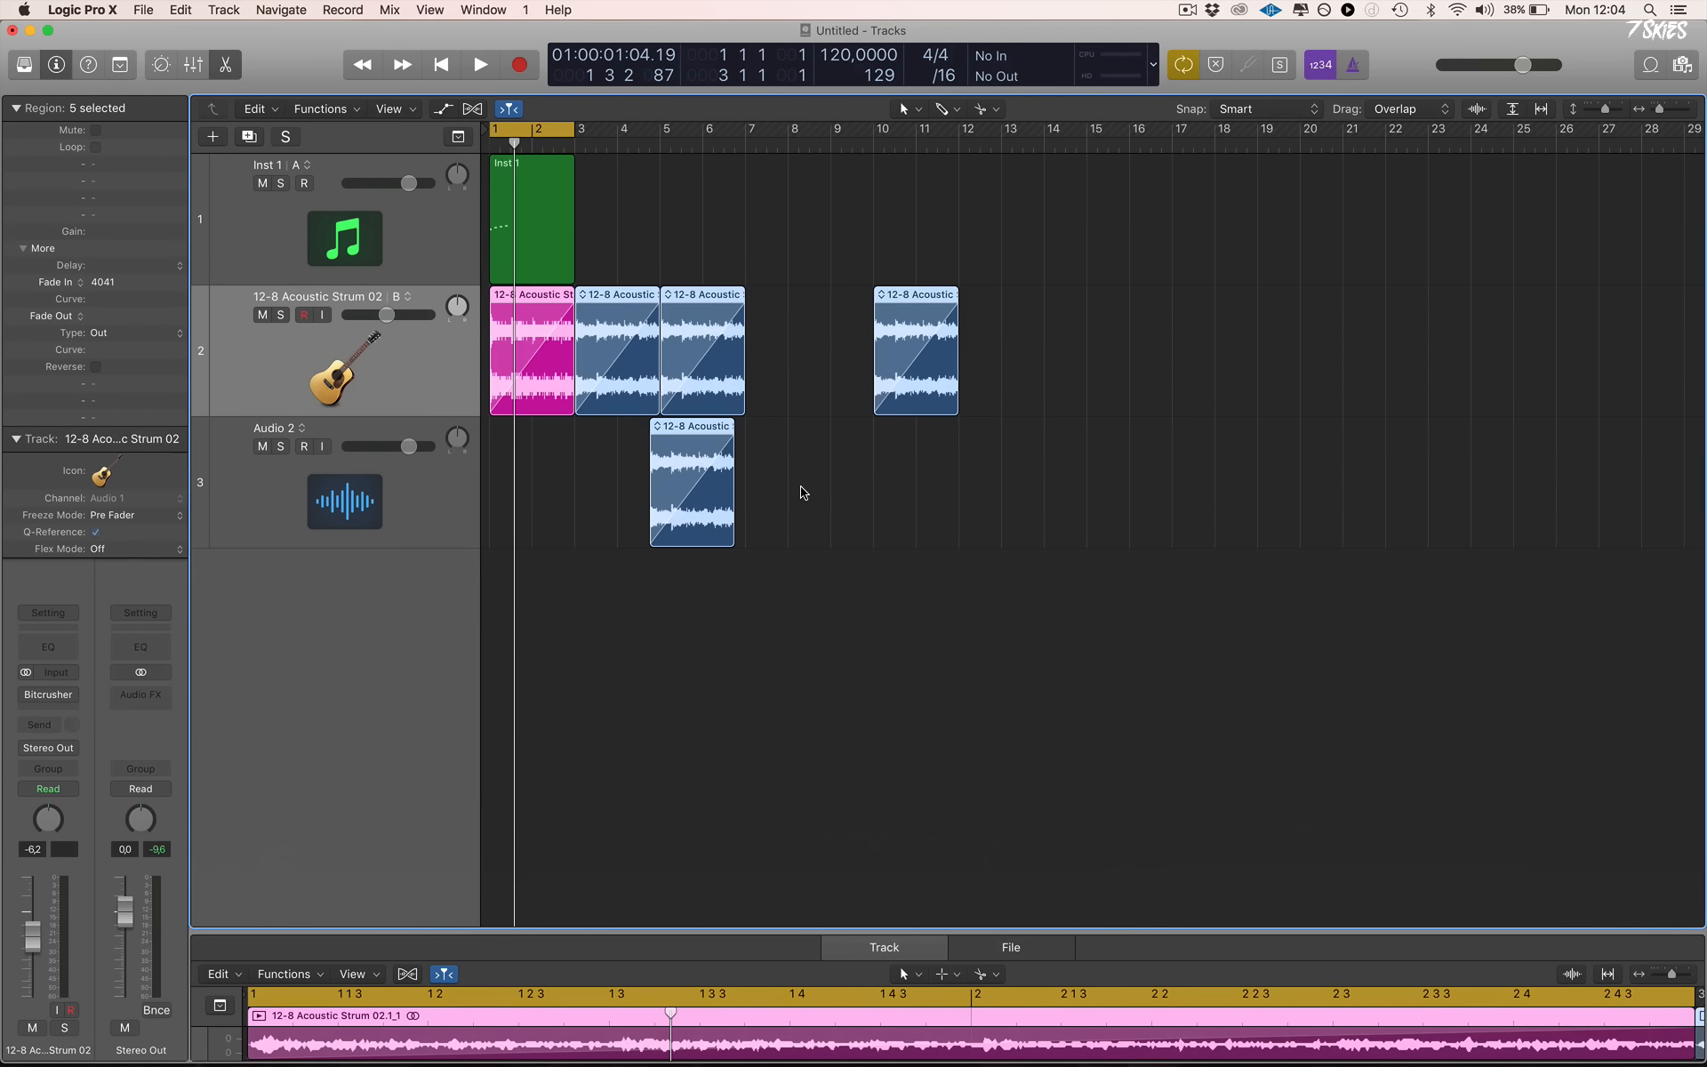
Bend the fade-in curve of all five guitar regions together, trying 24 and -30 before setting it to -17
drag(569, 294, 613, 307)
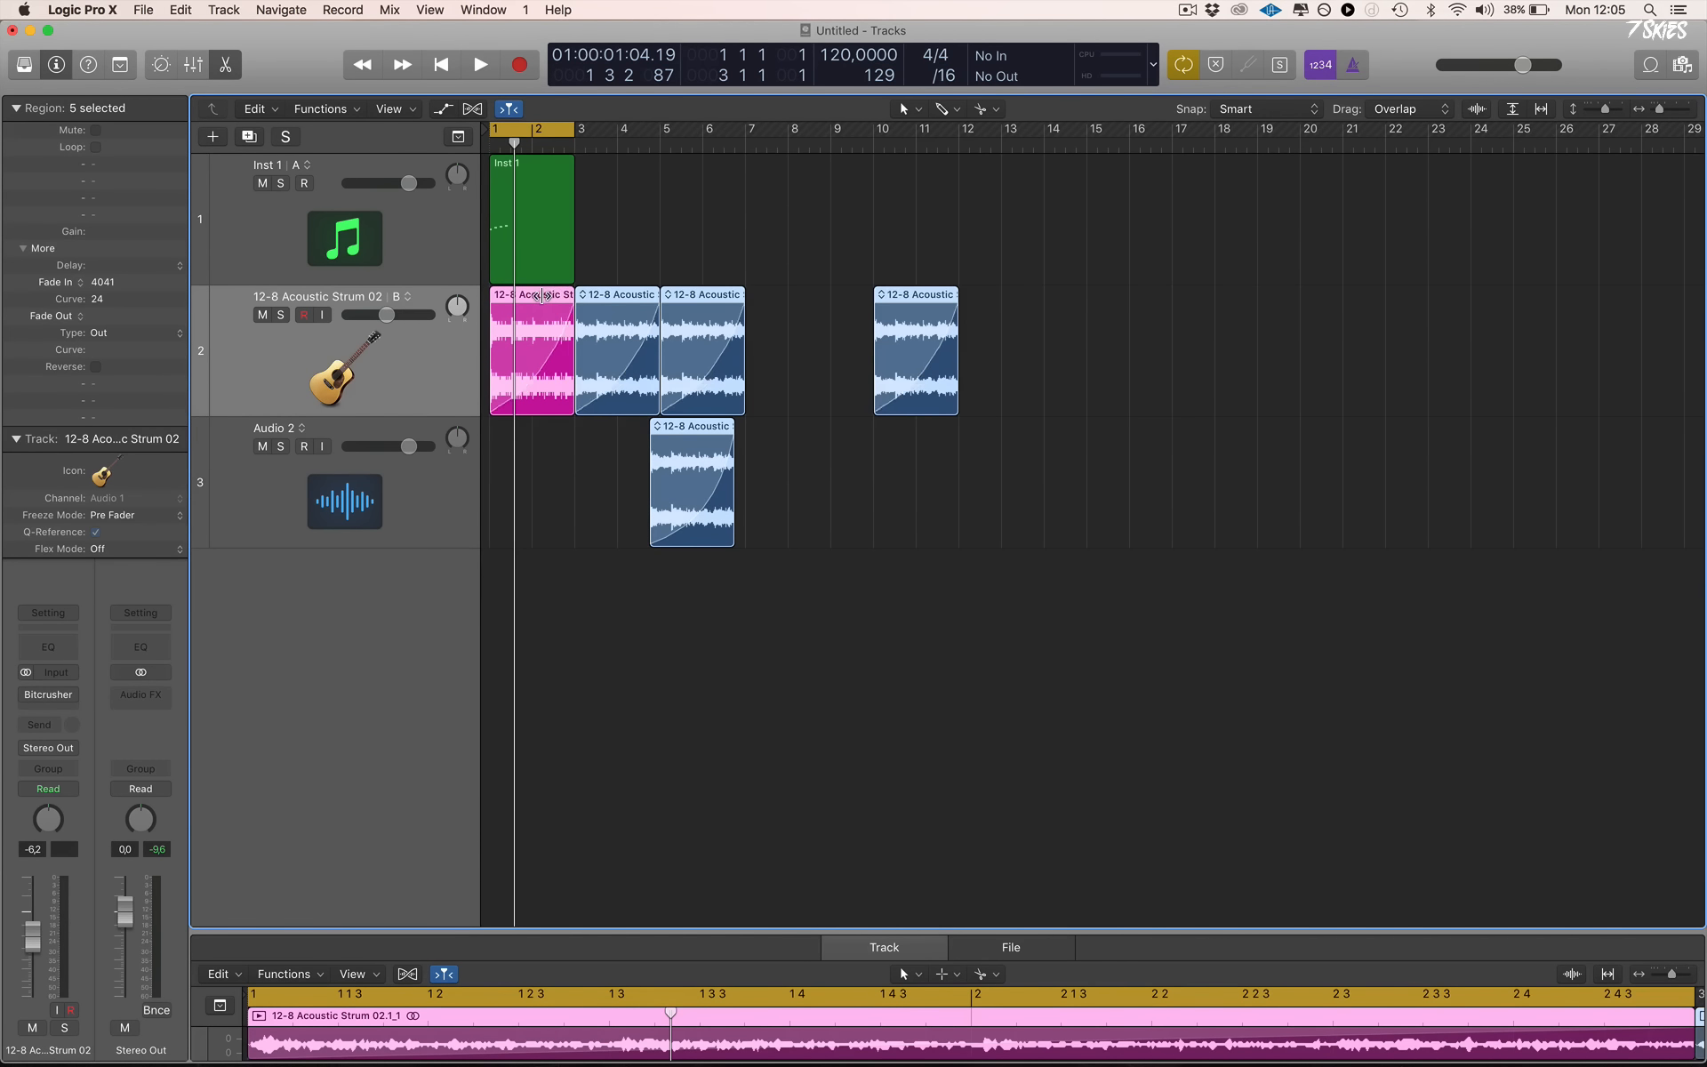
drag(569, 295, 514, 293)
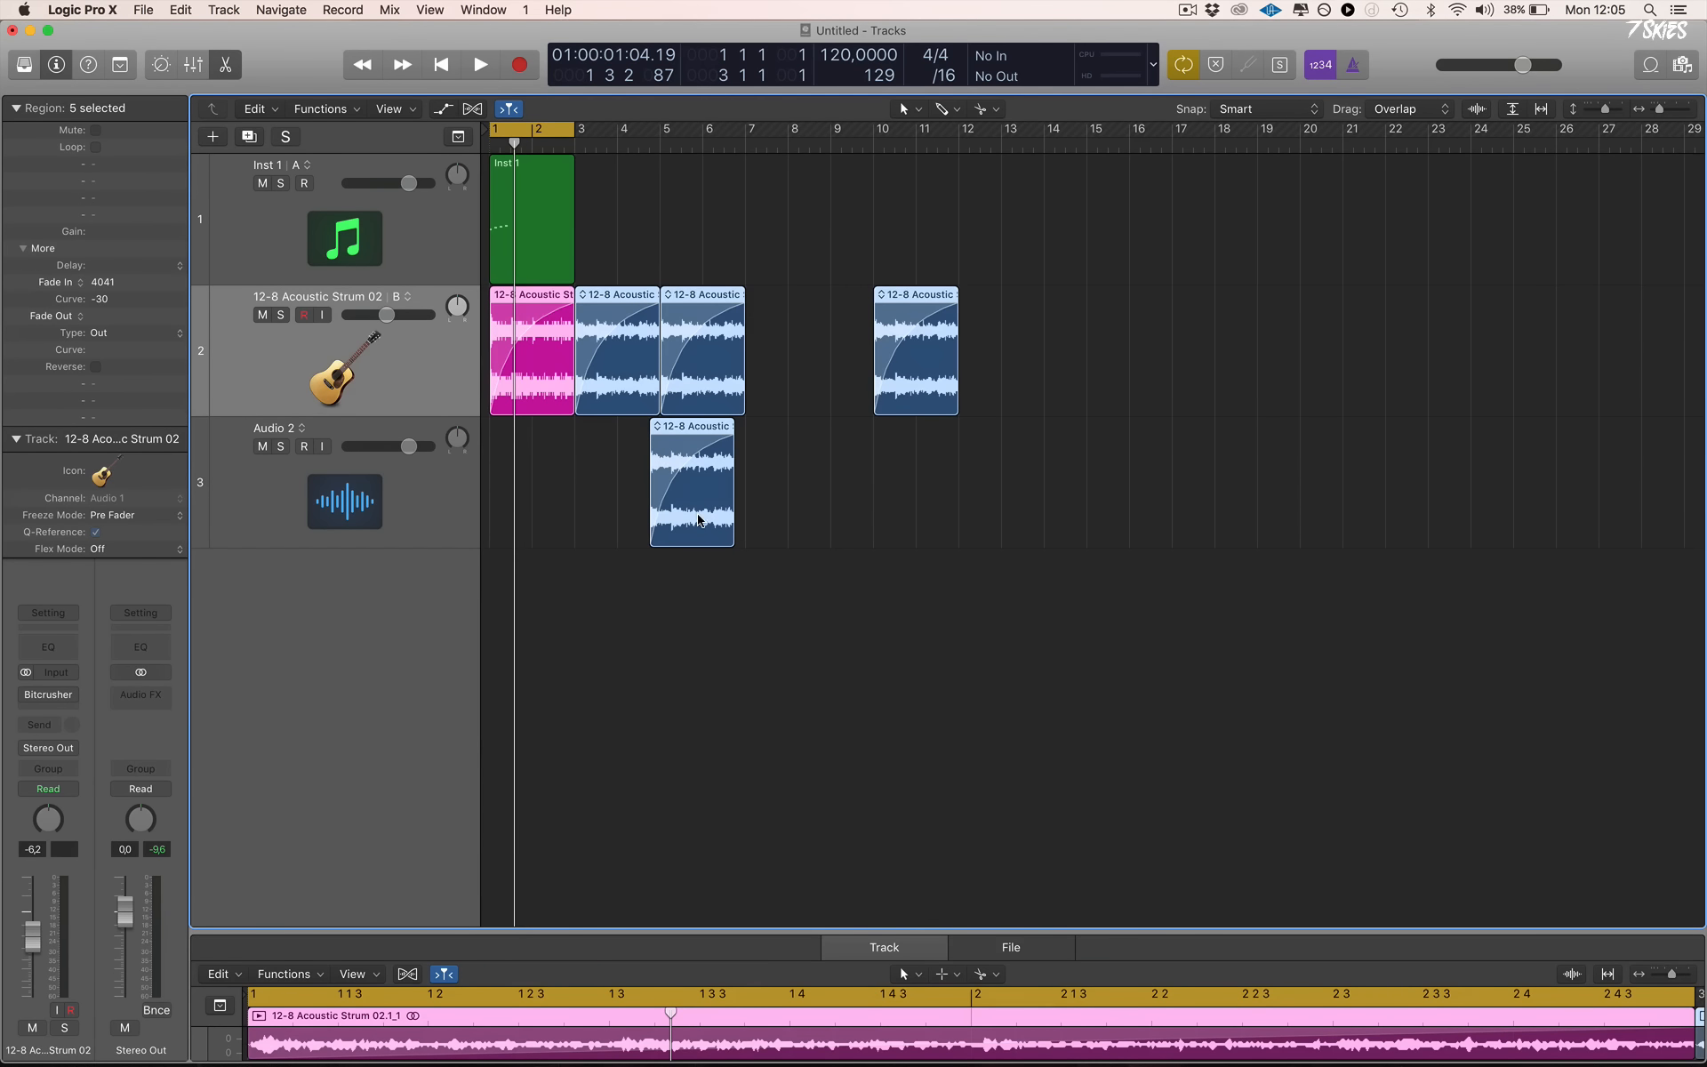
click(722, 474)
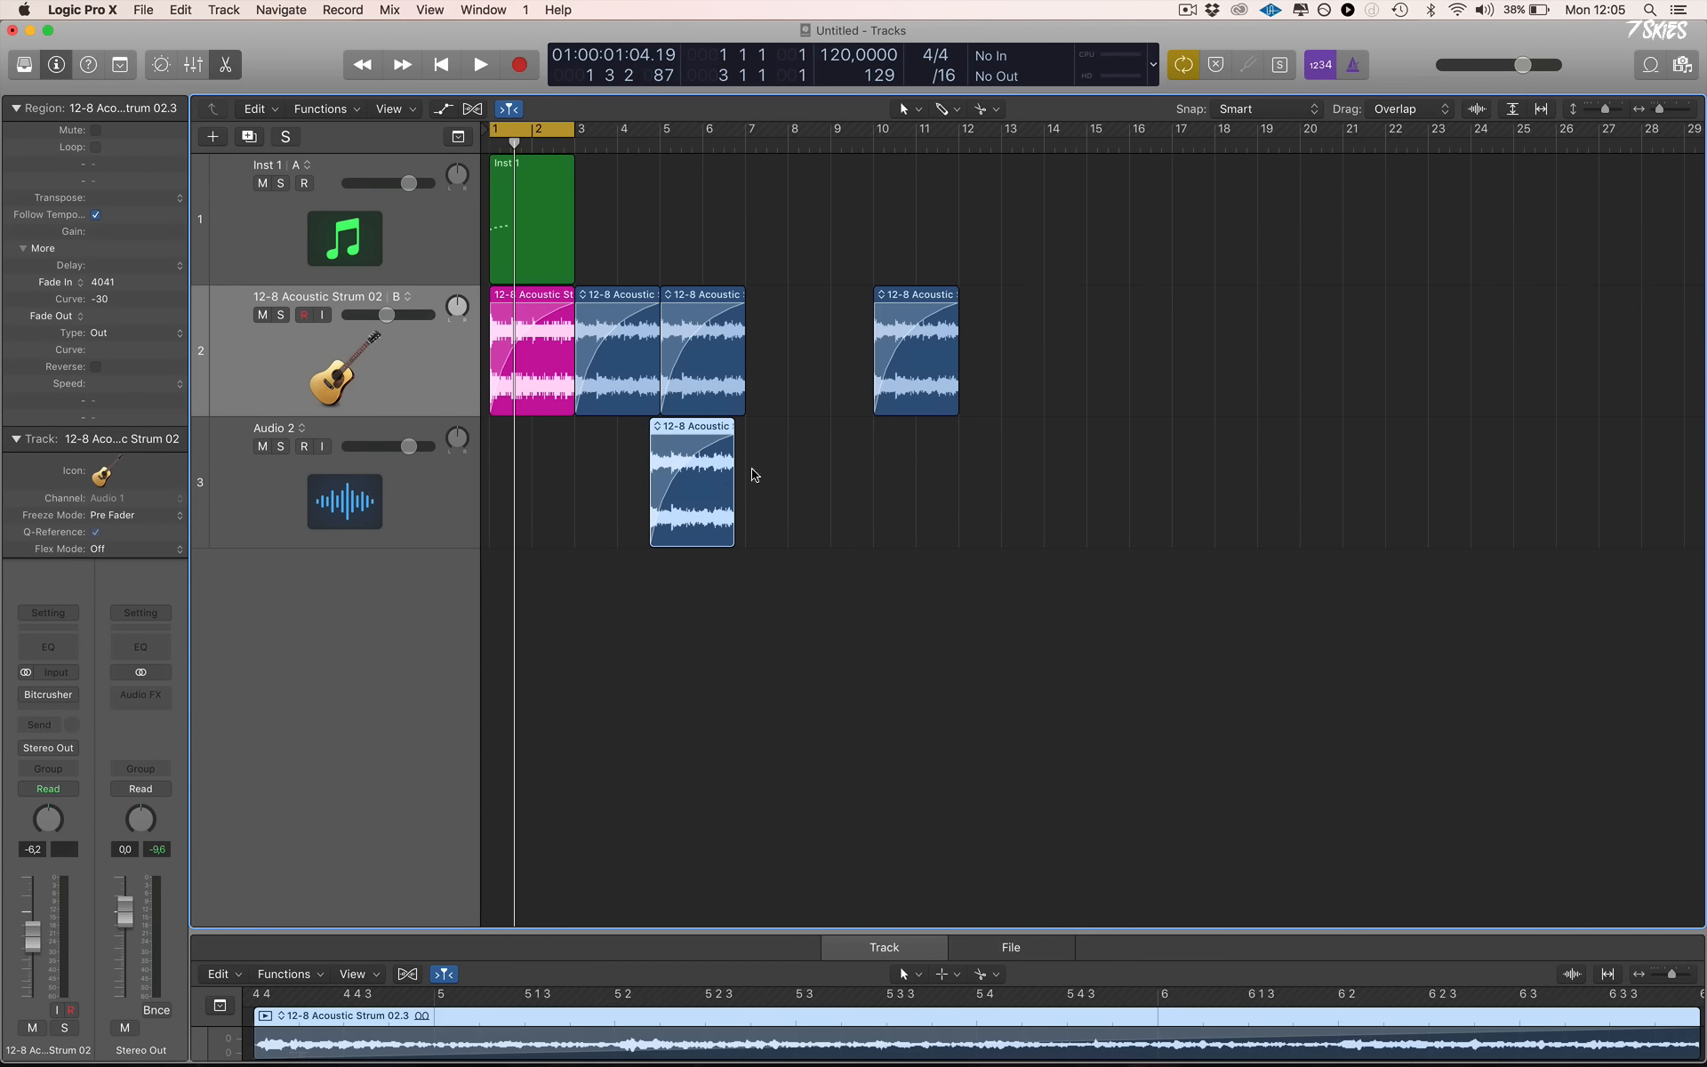
drag(1040, 316, 529, 477)
mouse_move(513, 301)
mouse_down()
mouse_move(553, 310)
mouse_move(517, 308)
mouse_move(535, 304)
mouse_up()
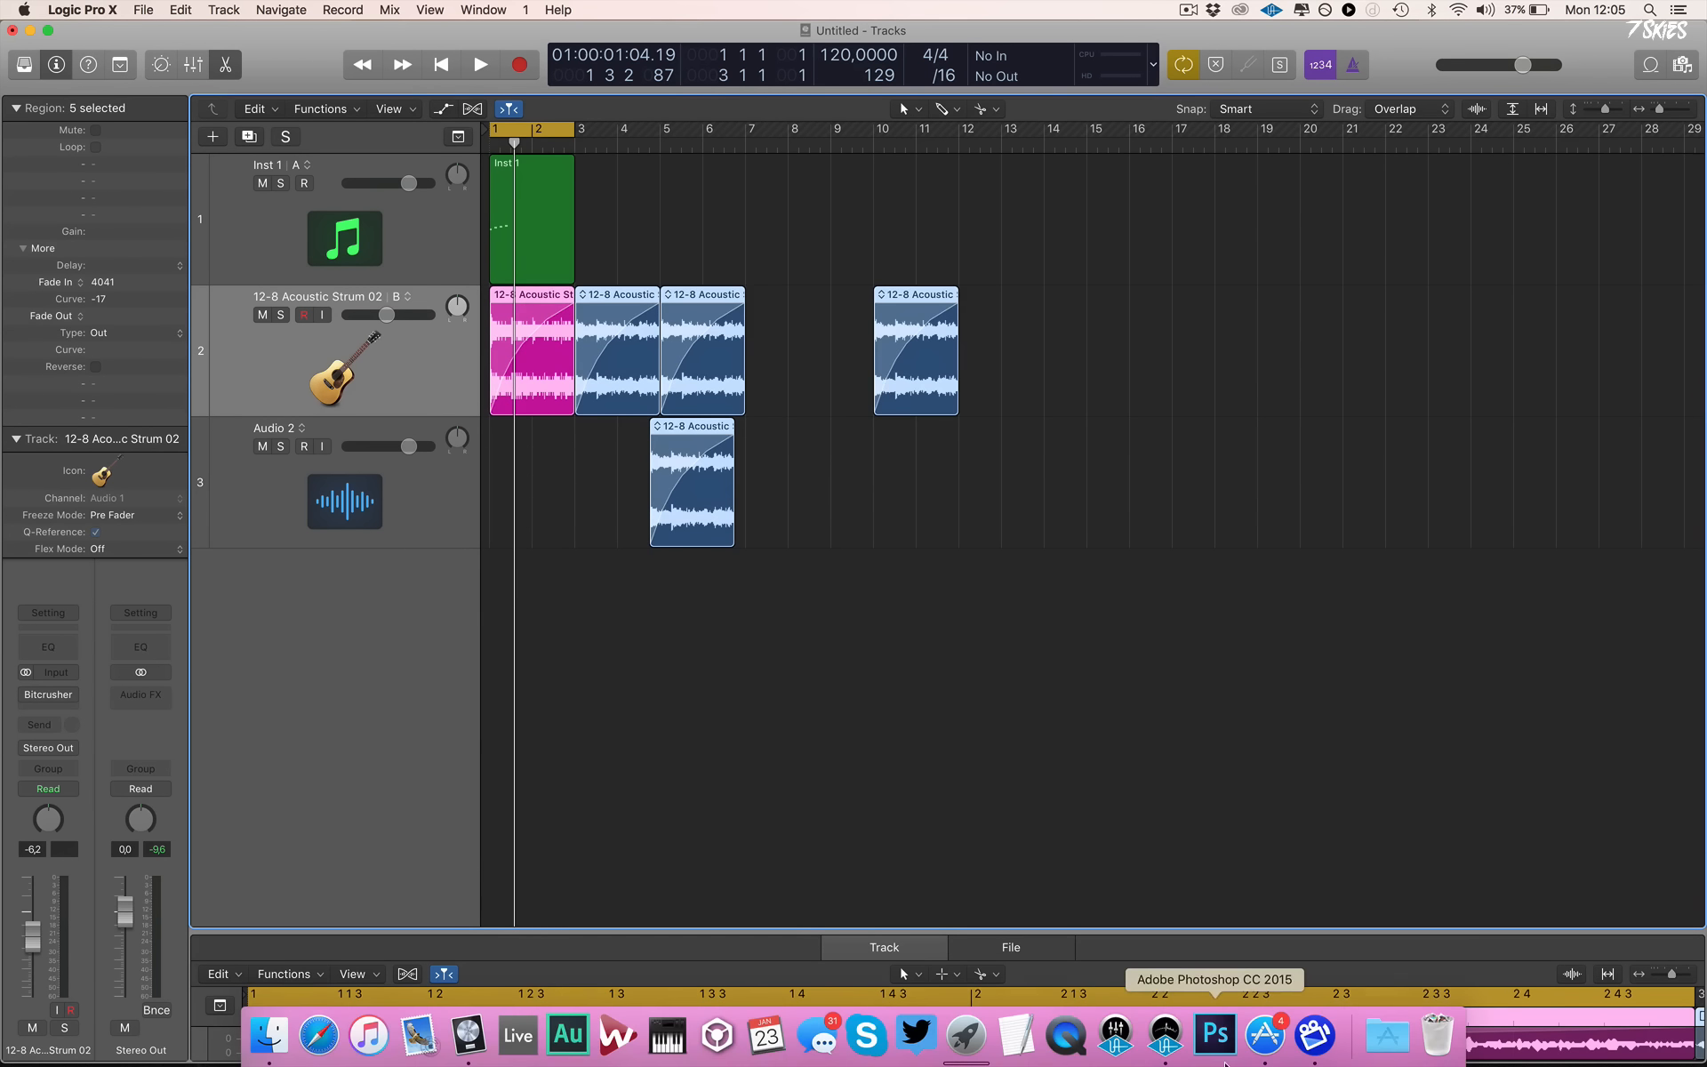
Consult the version 10.3 feature list in the App Store, and return to Logic Pro X to set up Musical Typing for Inst 1
click(1266, 1054)
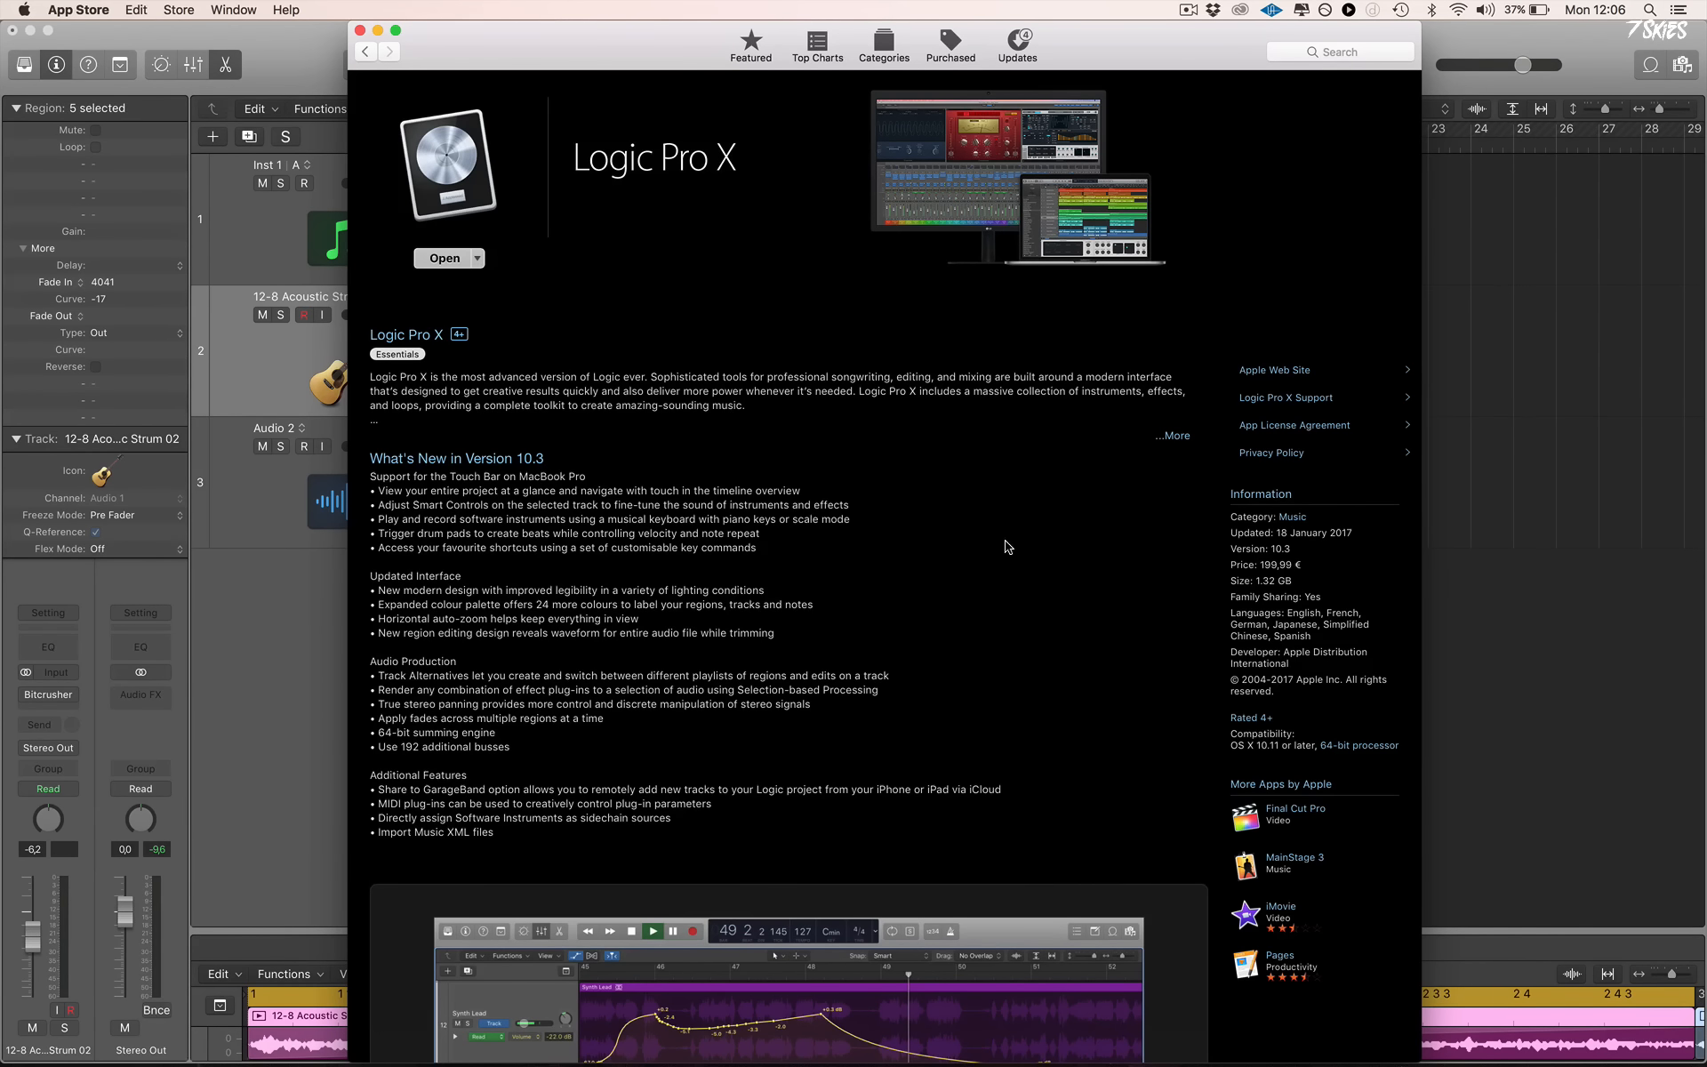
click(1619, 463)
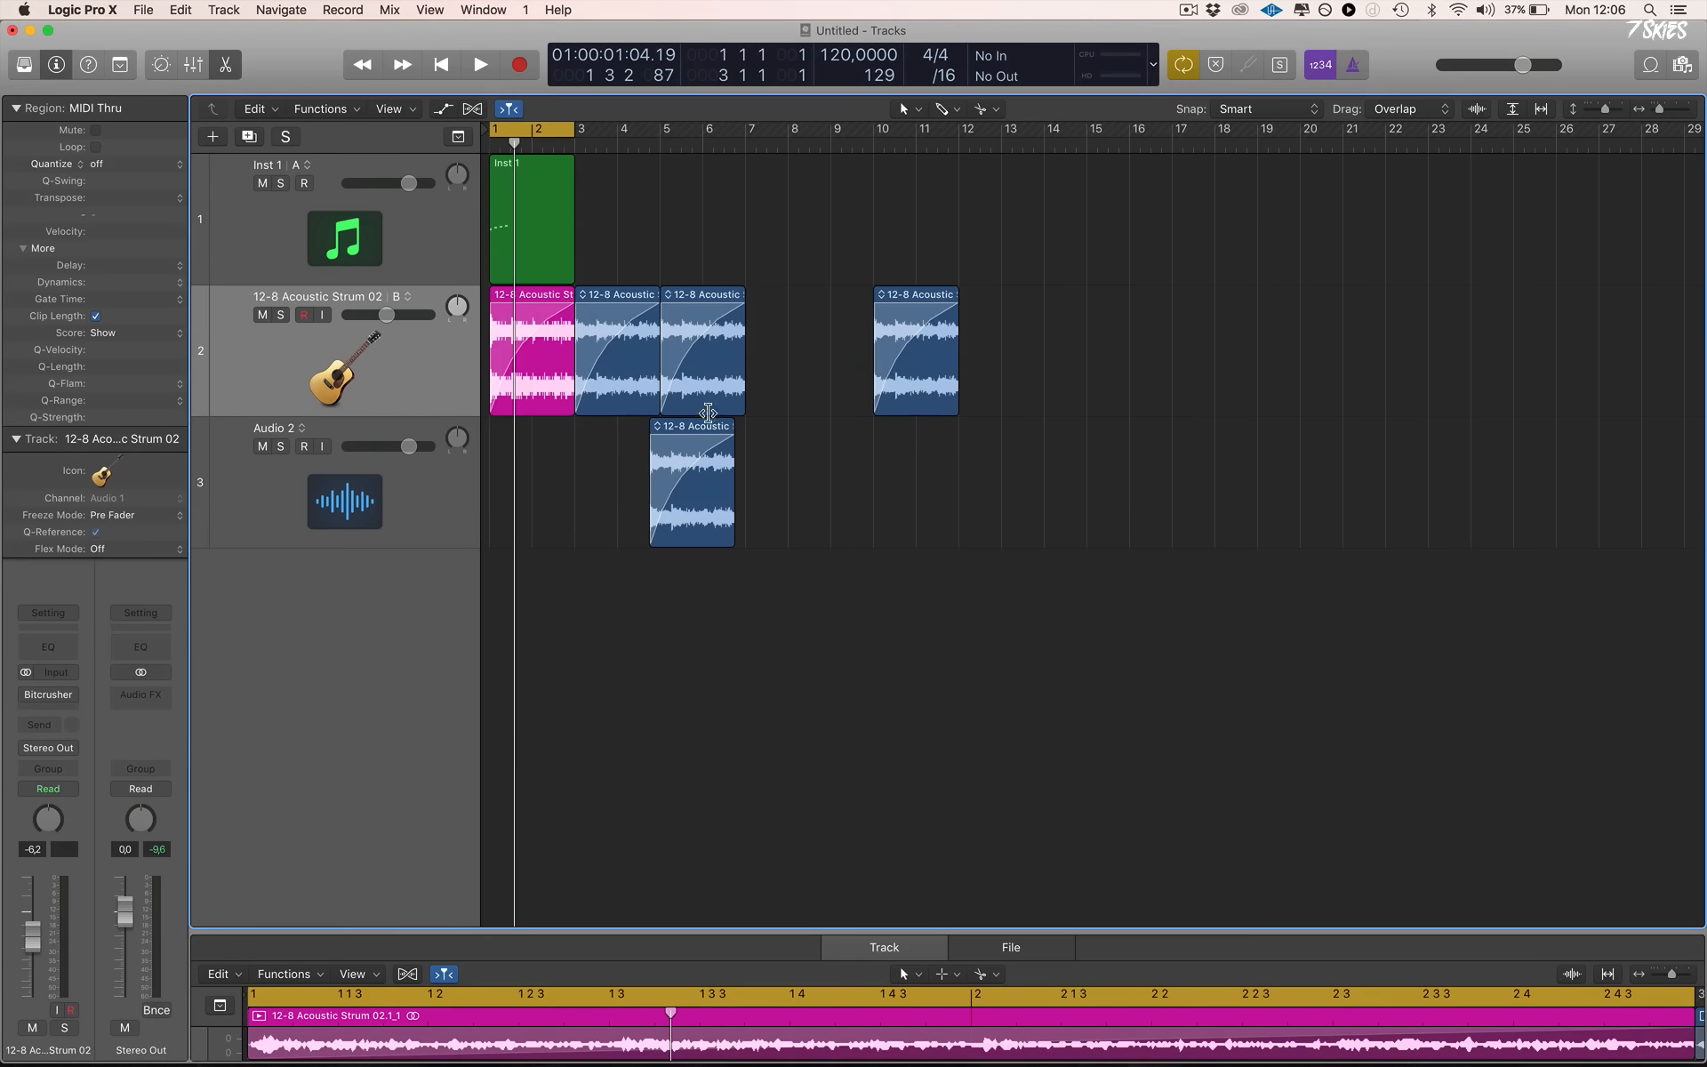
key(super+k)
drag(1119, 383, 1031, 425)
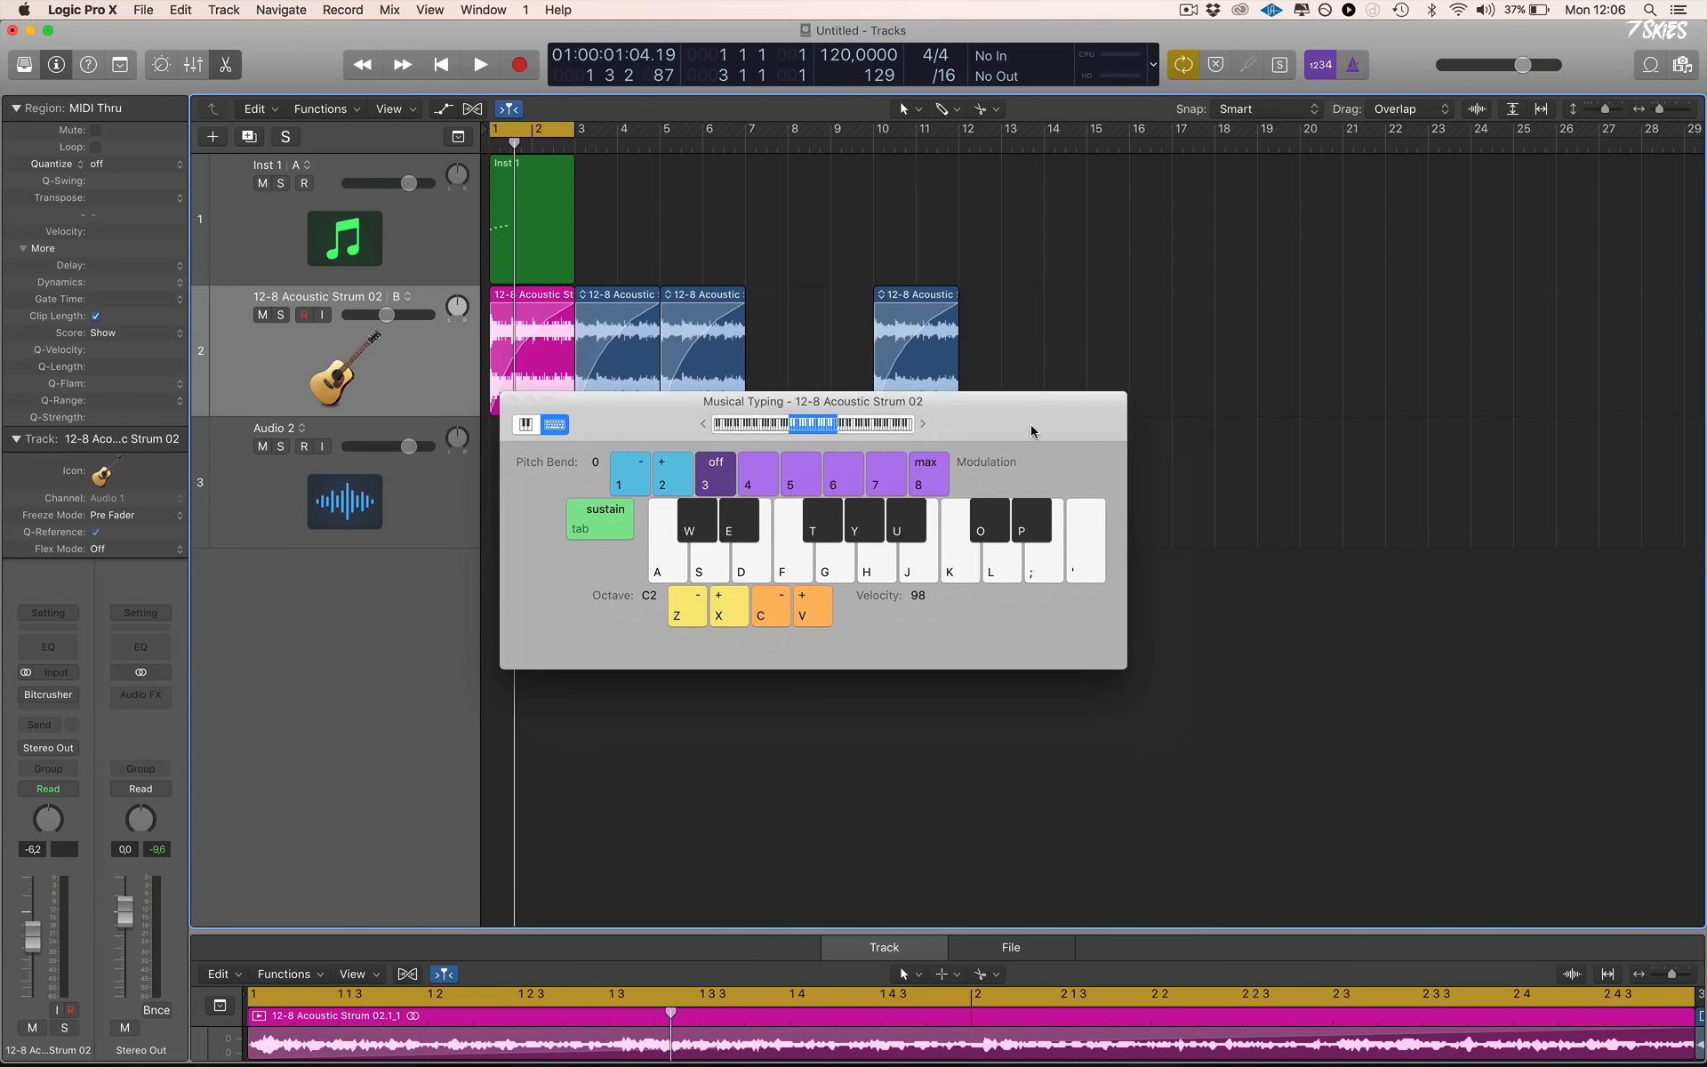
click(532, 422)
drag(670, 475, 845, 480)
click(551, 425)
click(475, 230)
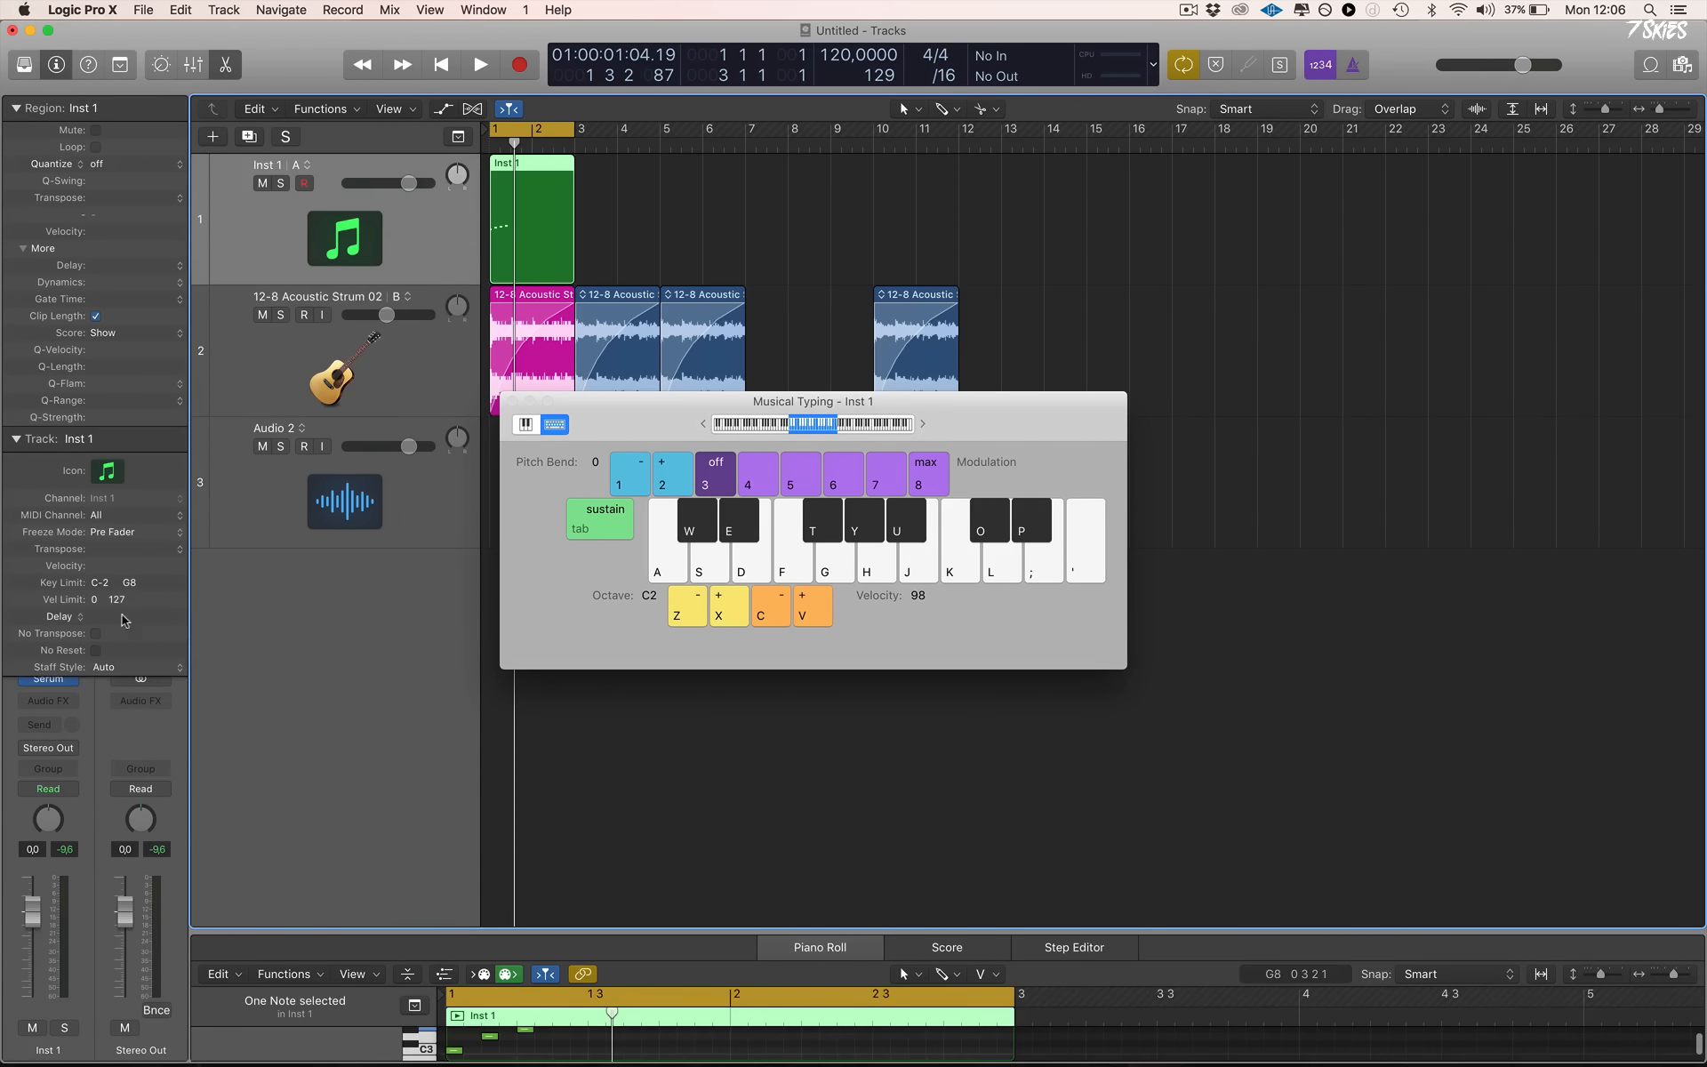
Collapse the track parameters, and insert the Transposer MIDI effect on Inst 1 with the Major Blues scale
click(16, 439)
click(48, 654)
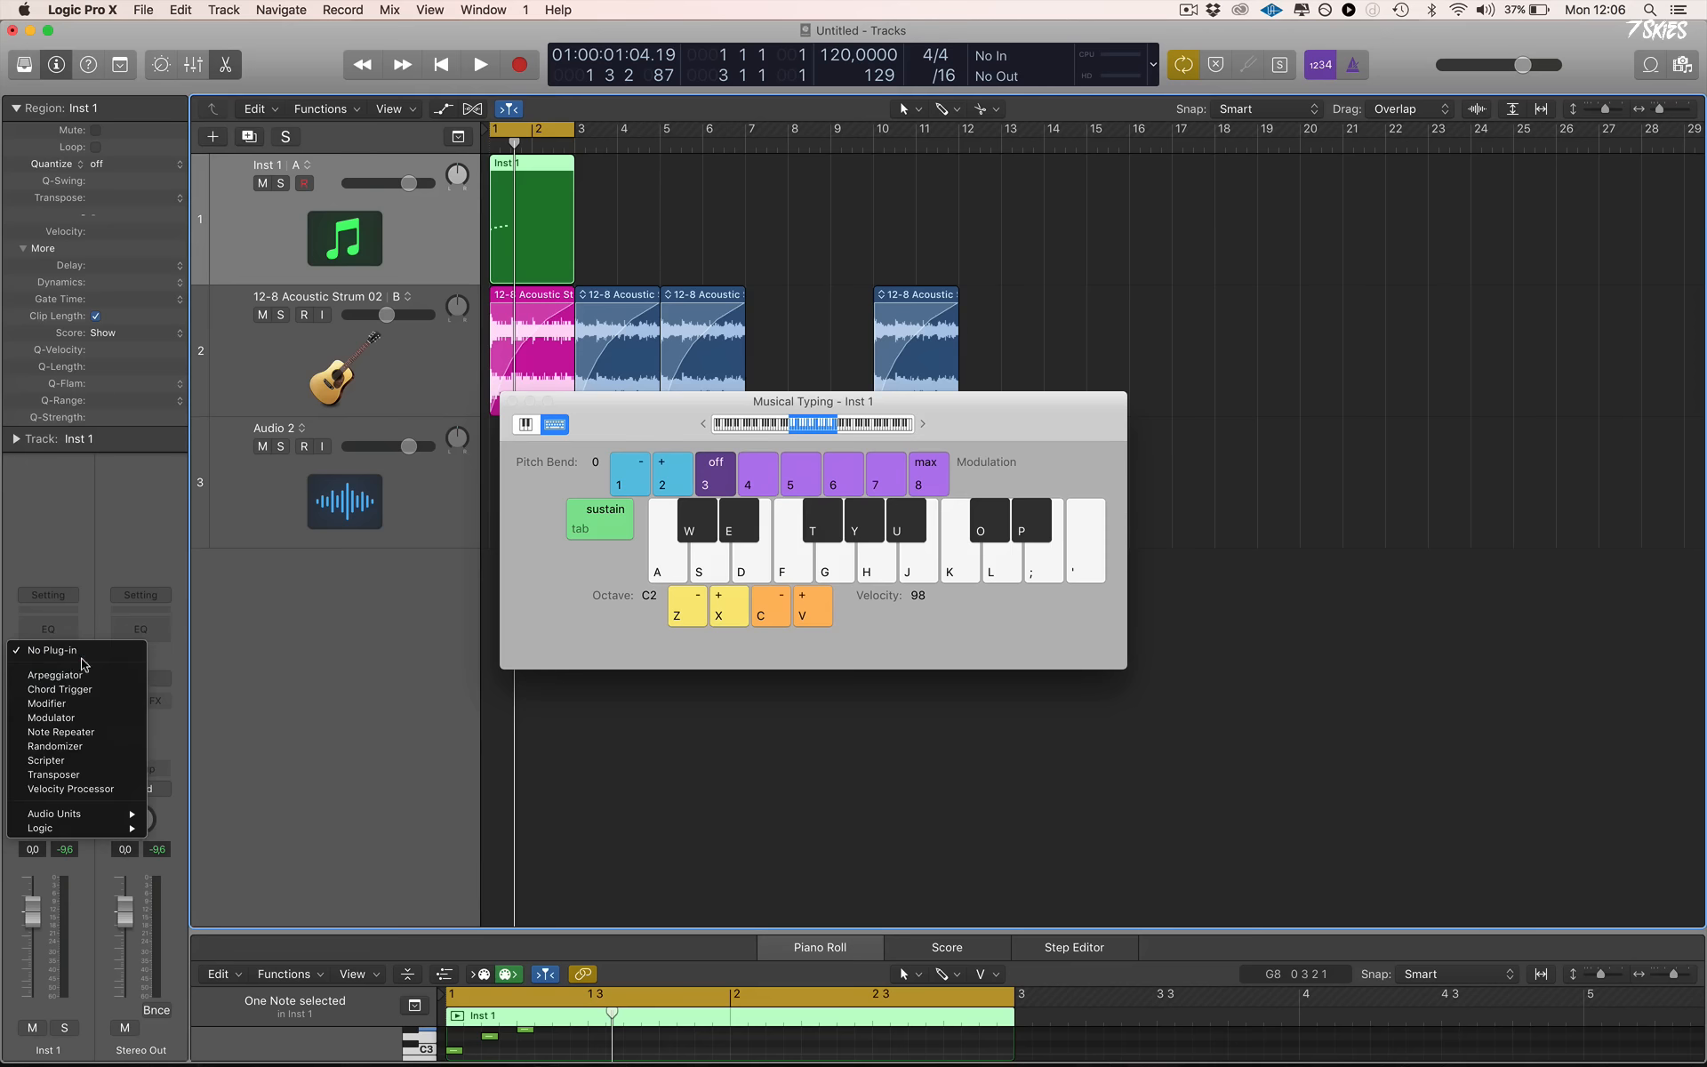
click(100, 776)
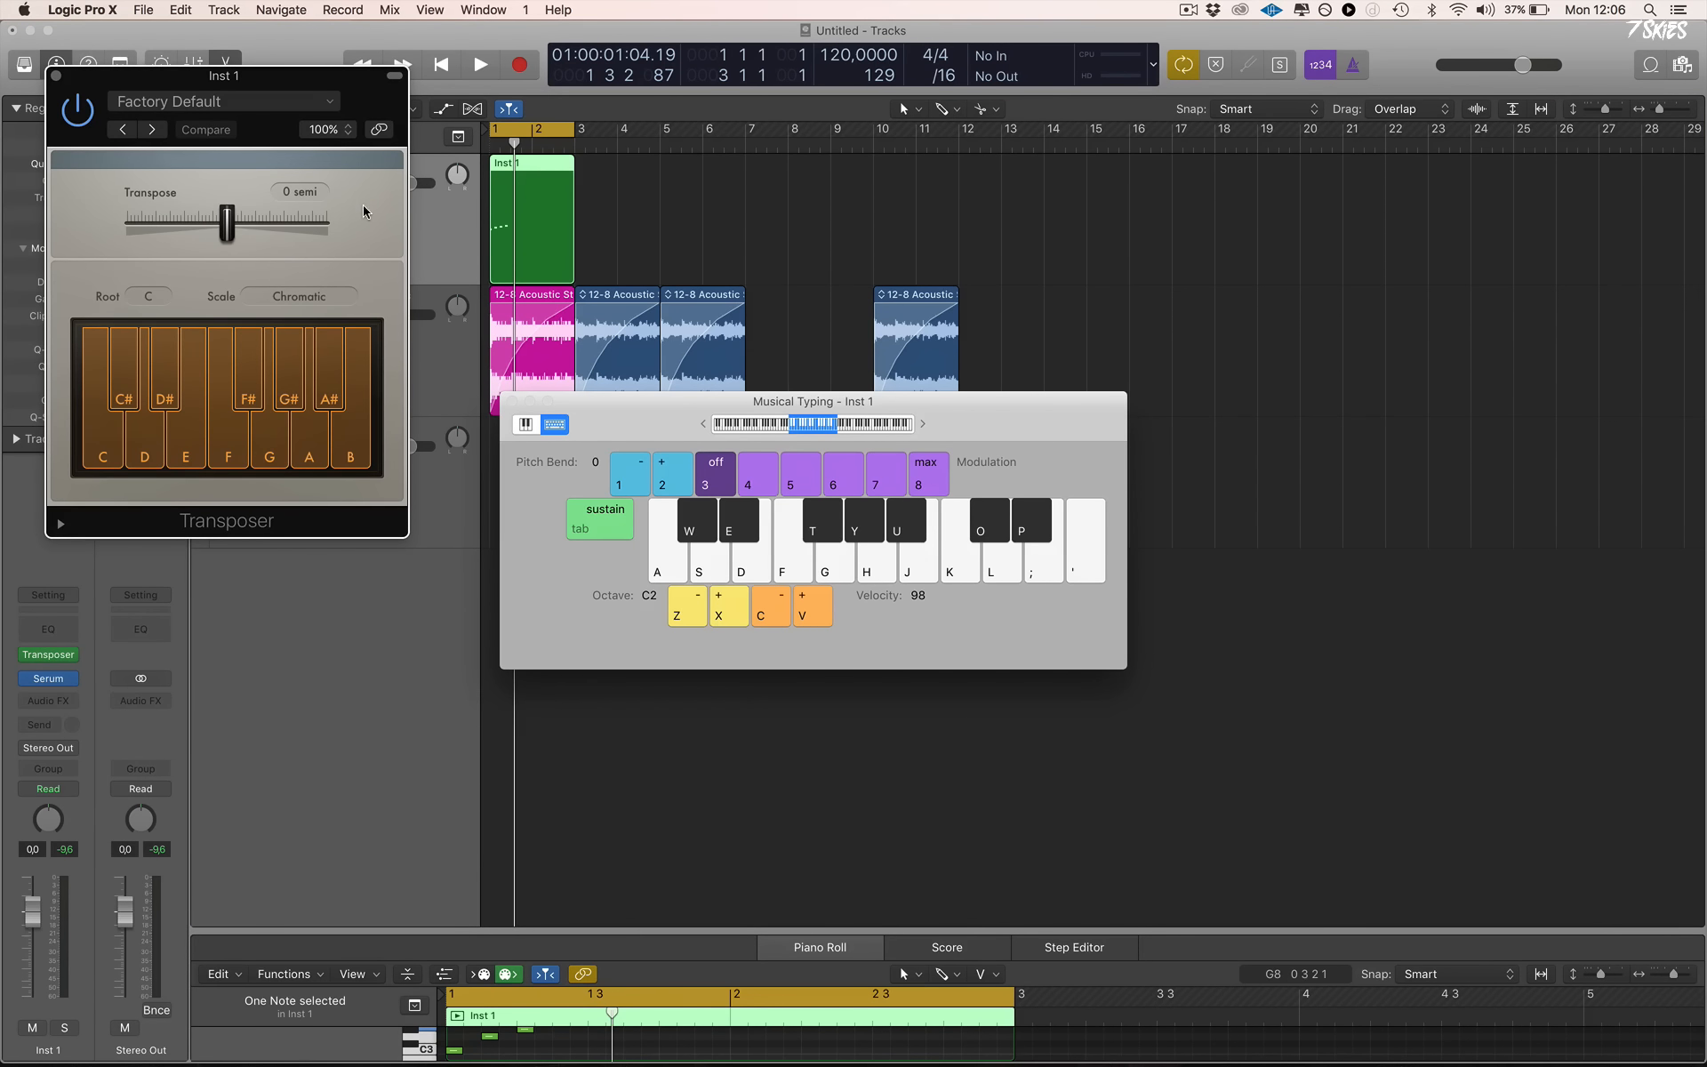
click(302, 296)
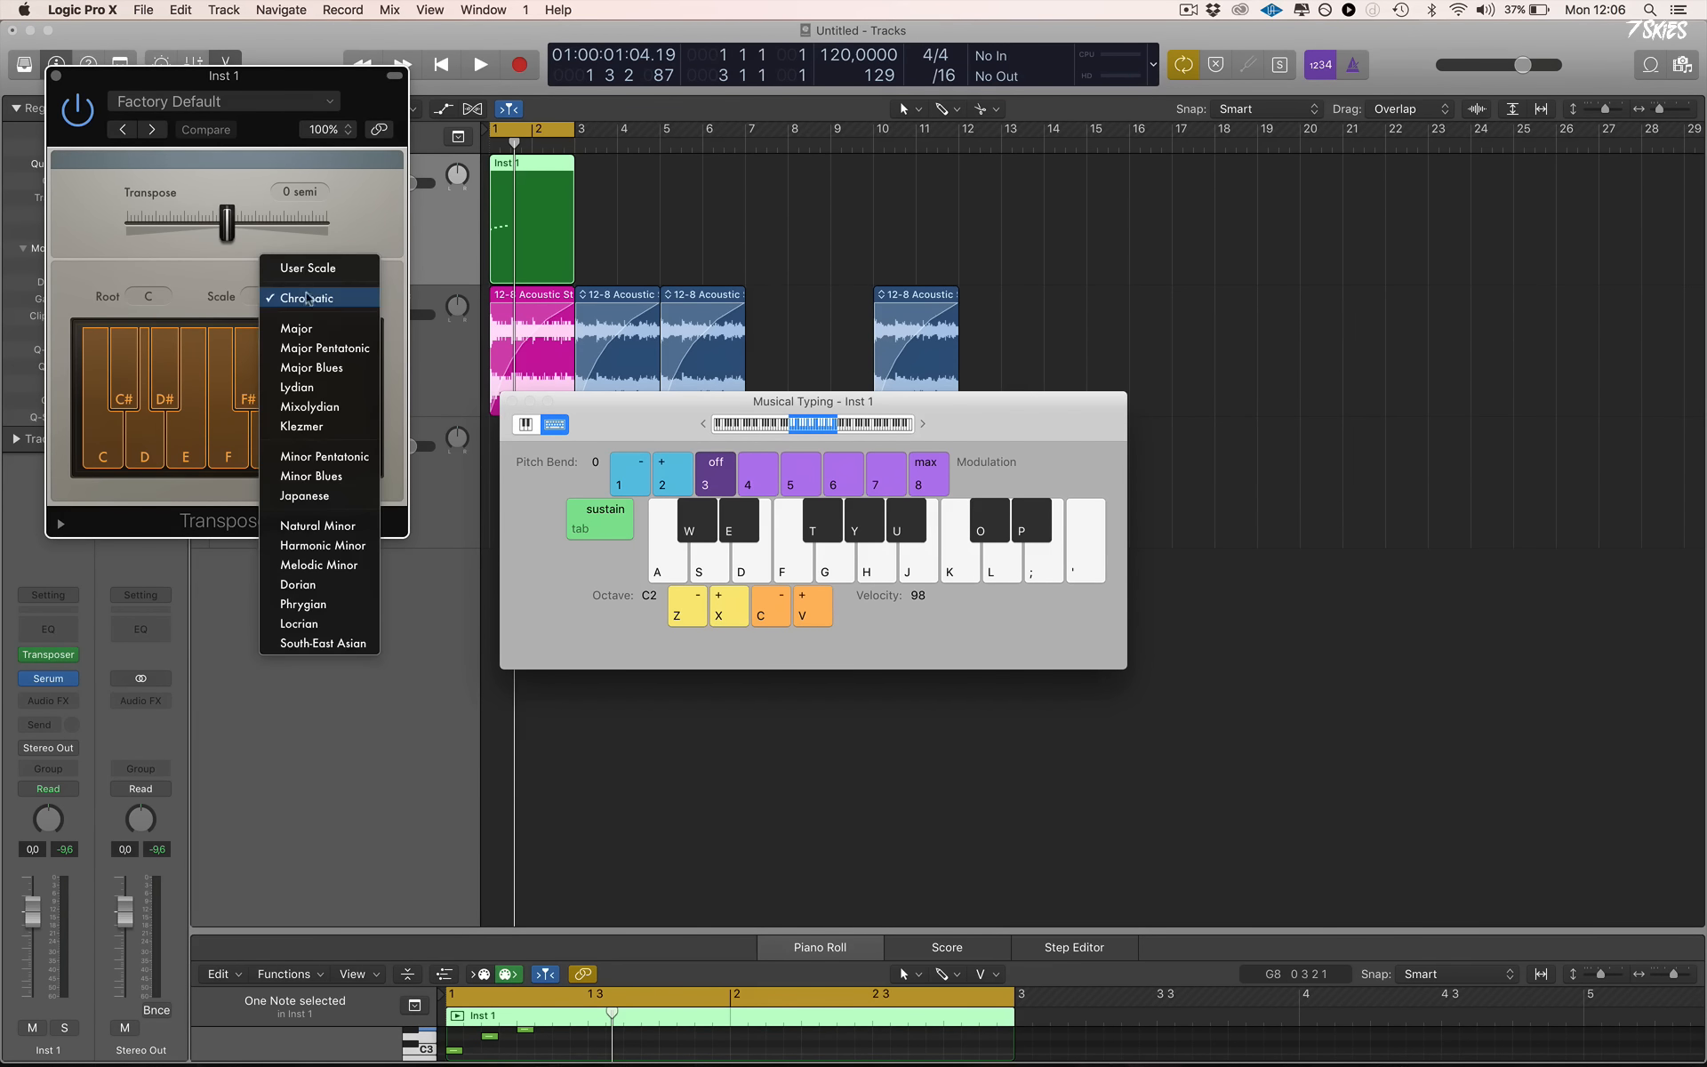
click(325, 368)
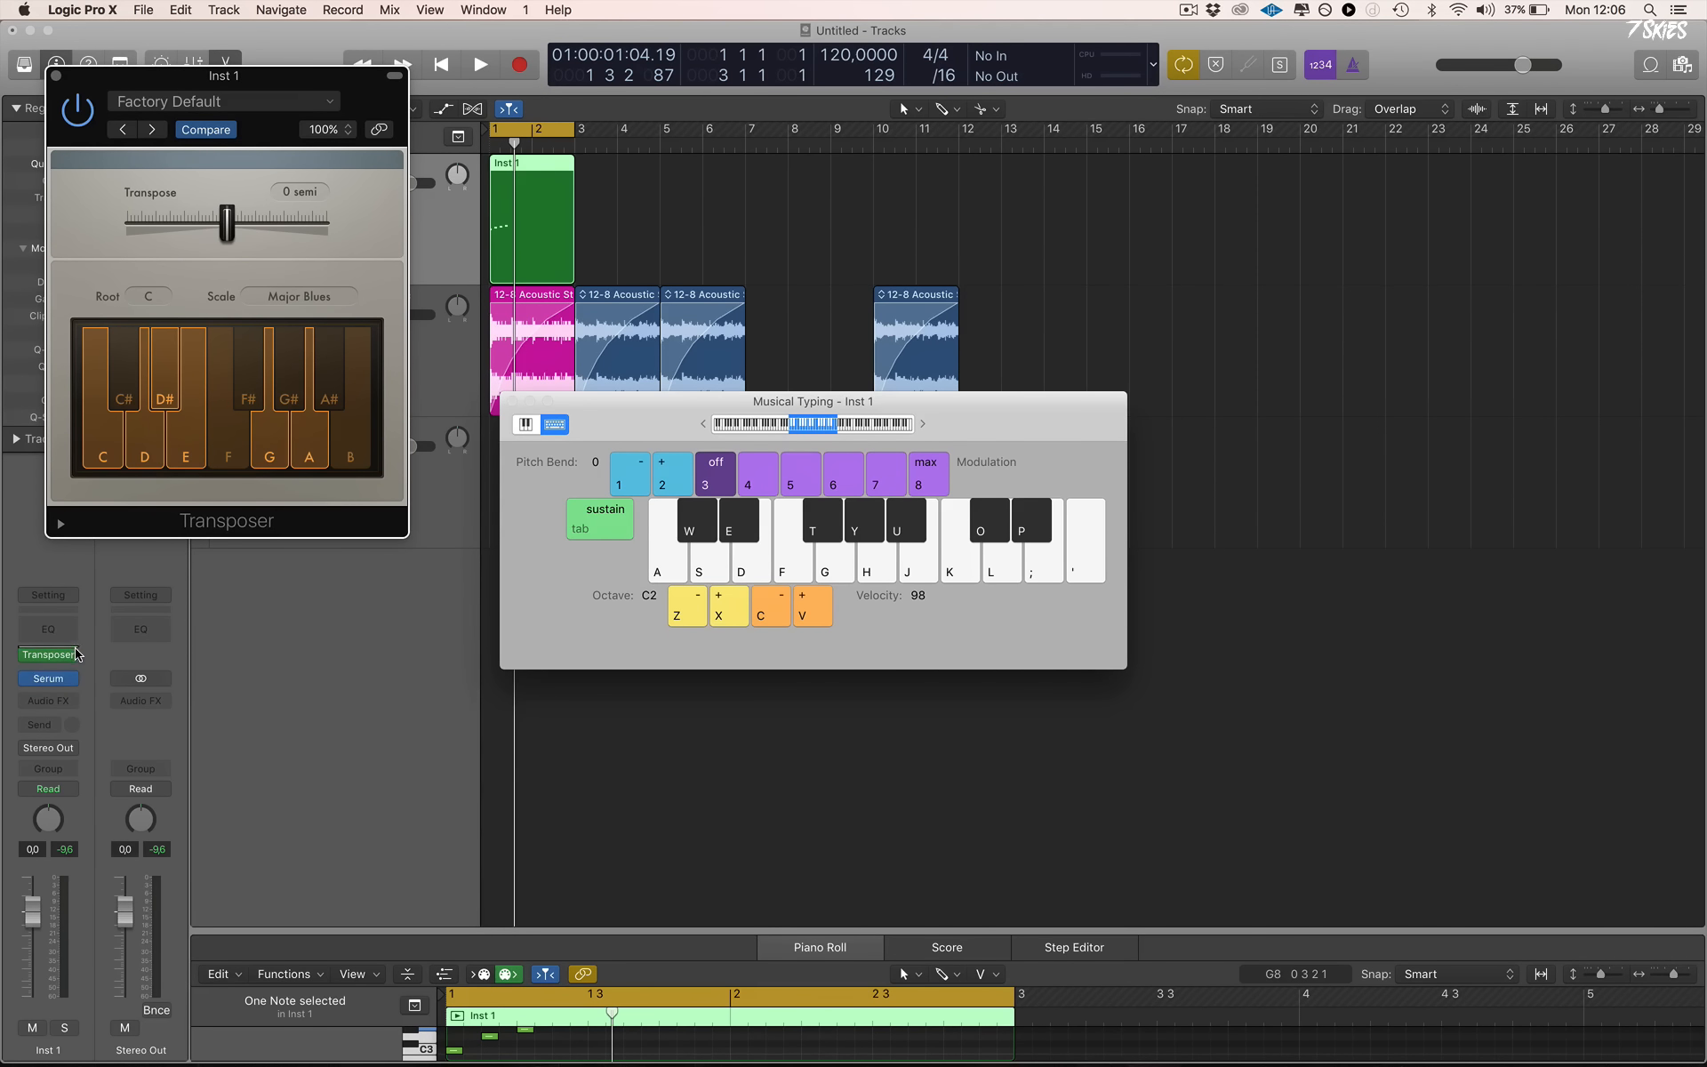
Close the Transposer and Musical Typing windows, and consult the version 10.3 feature list in the App Store before returning to Logic Pro X
drag(293, 89, 1190, 102)
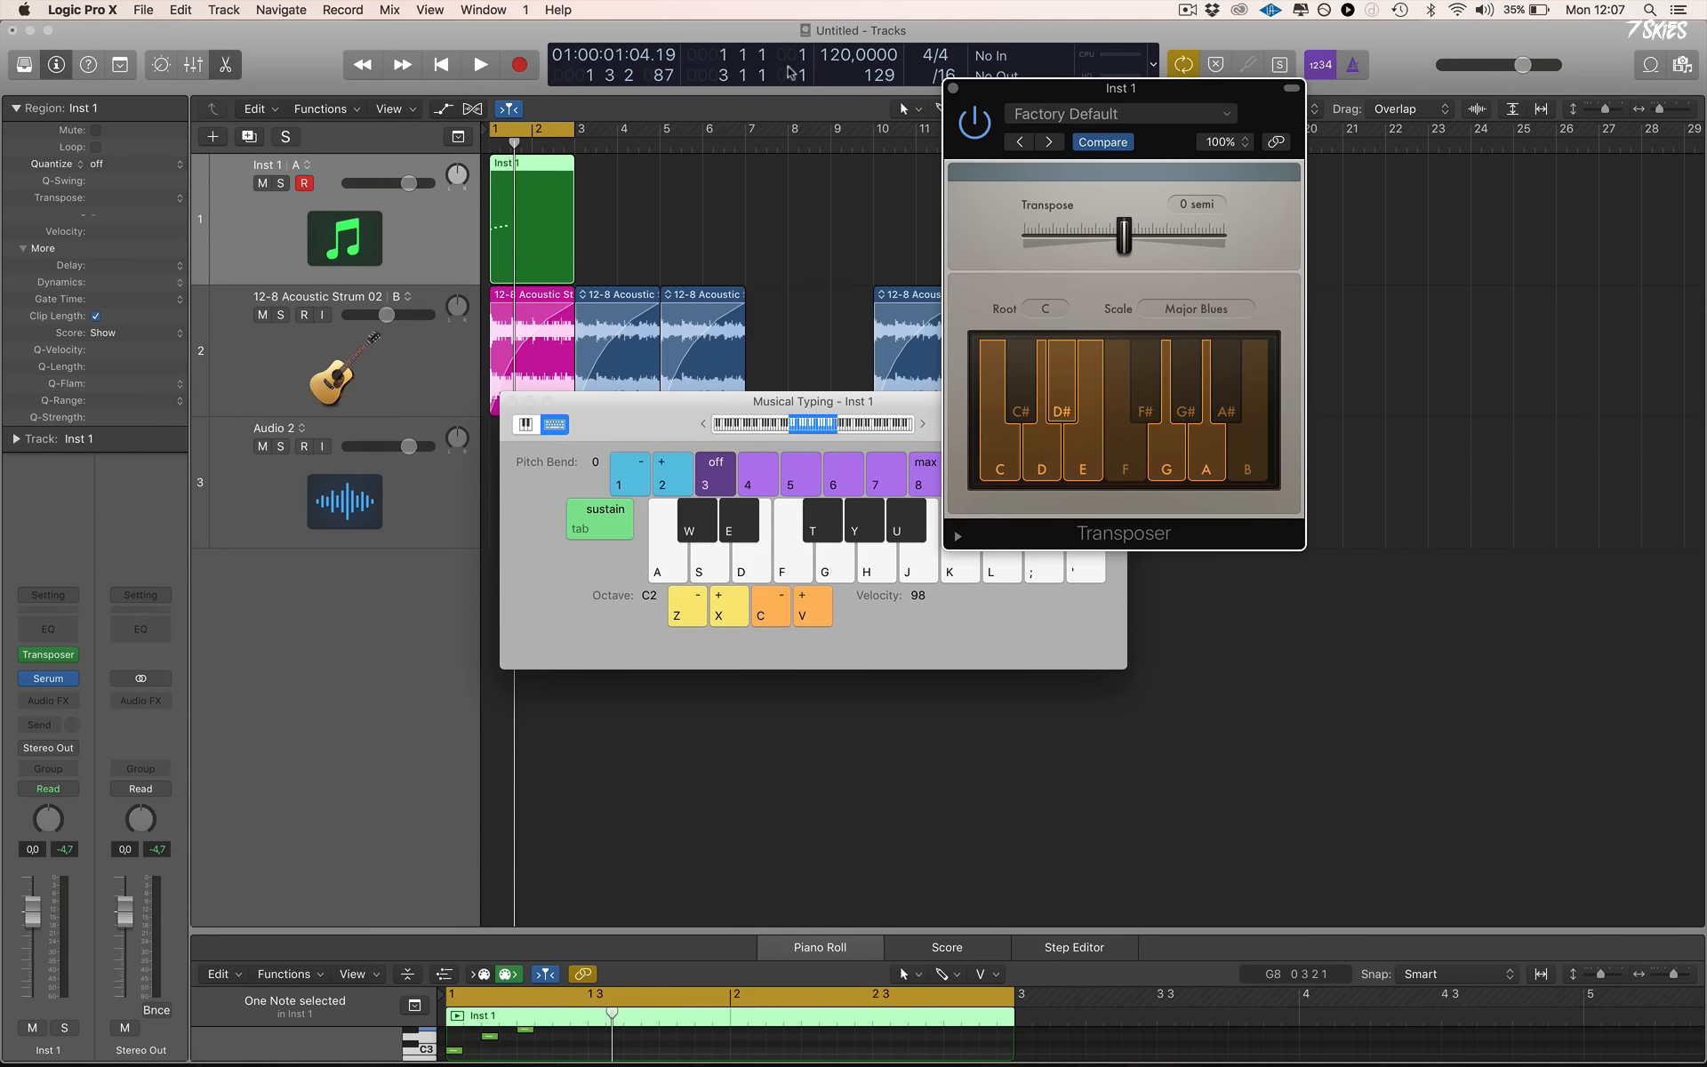
click(954, 89)
click(511, 401)
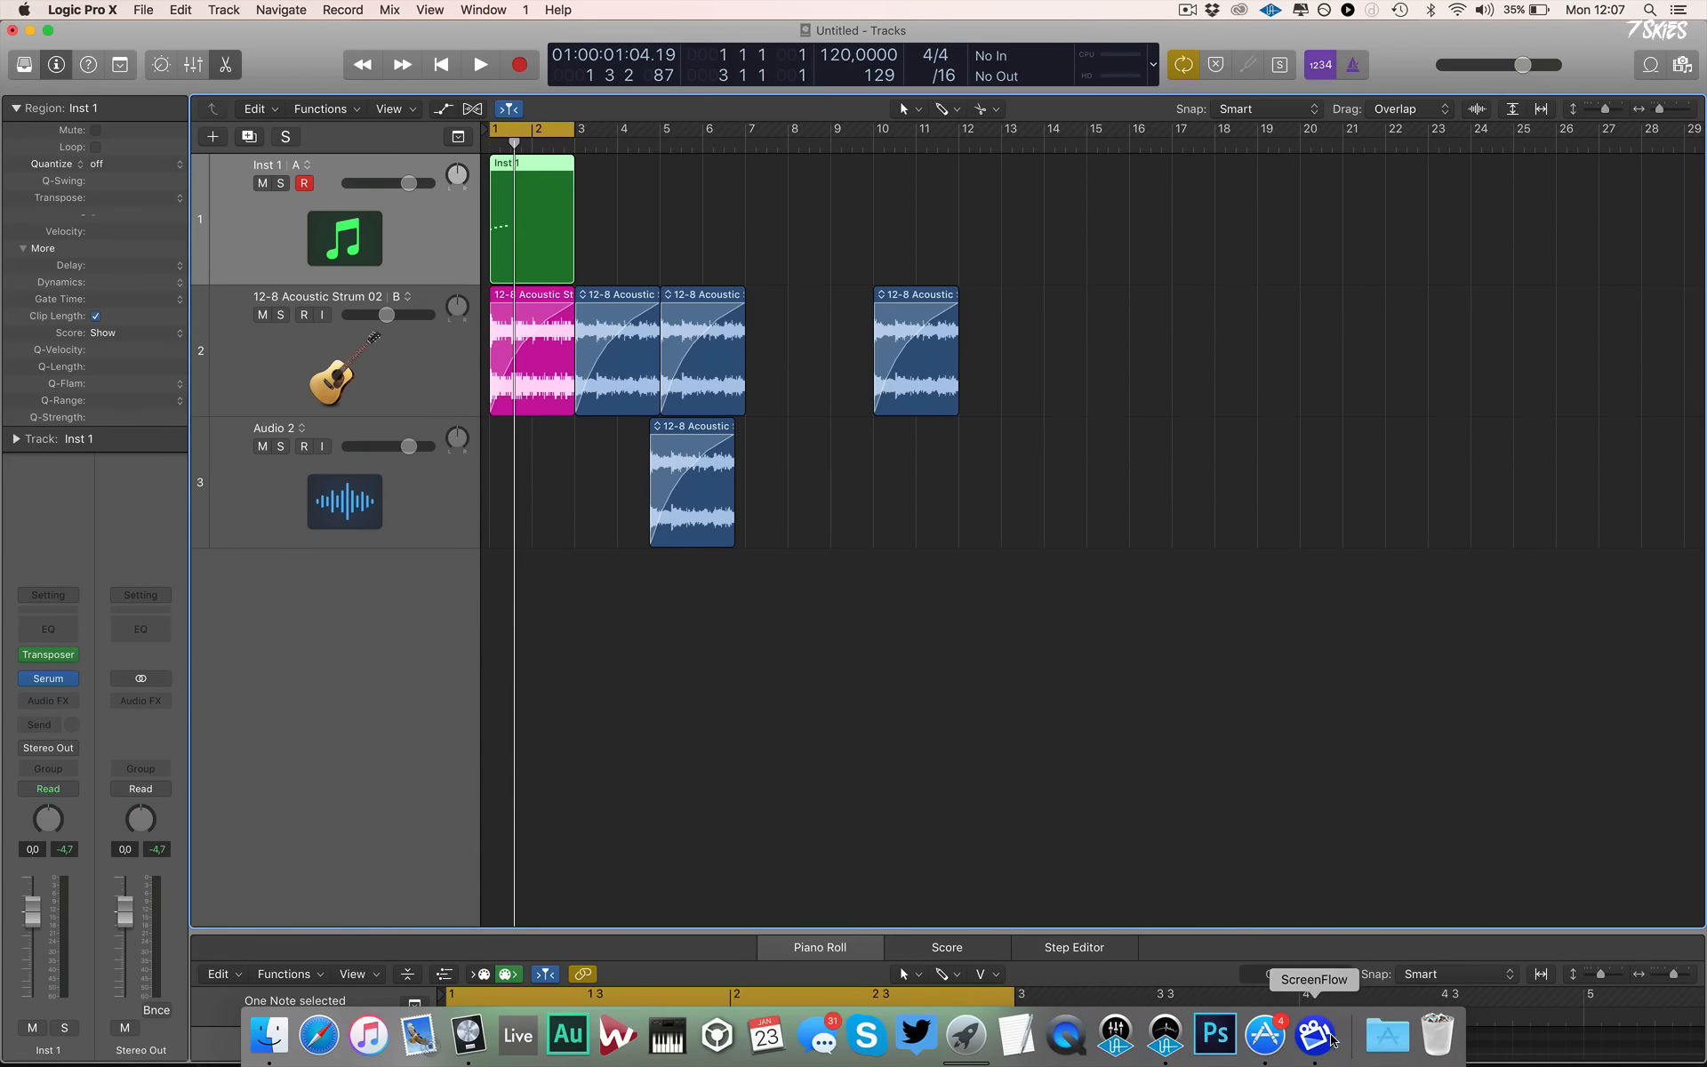
click(1278, 1043)
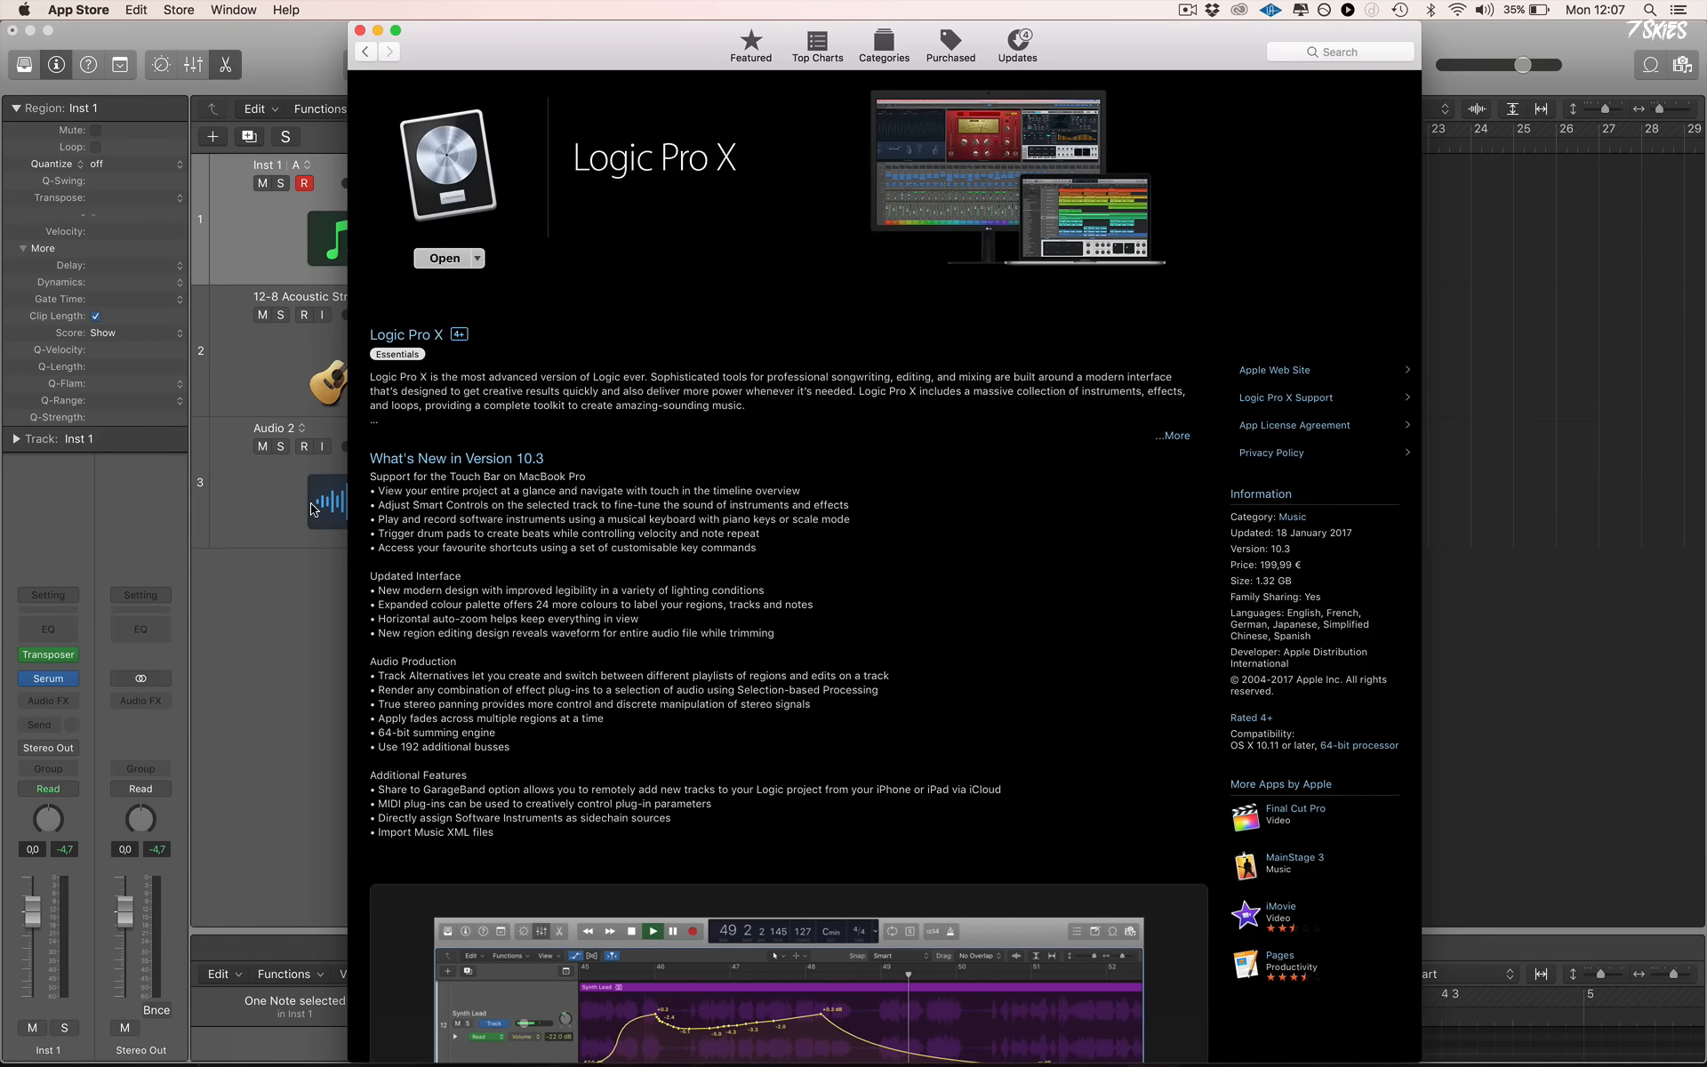
click(264, 703)
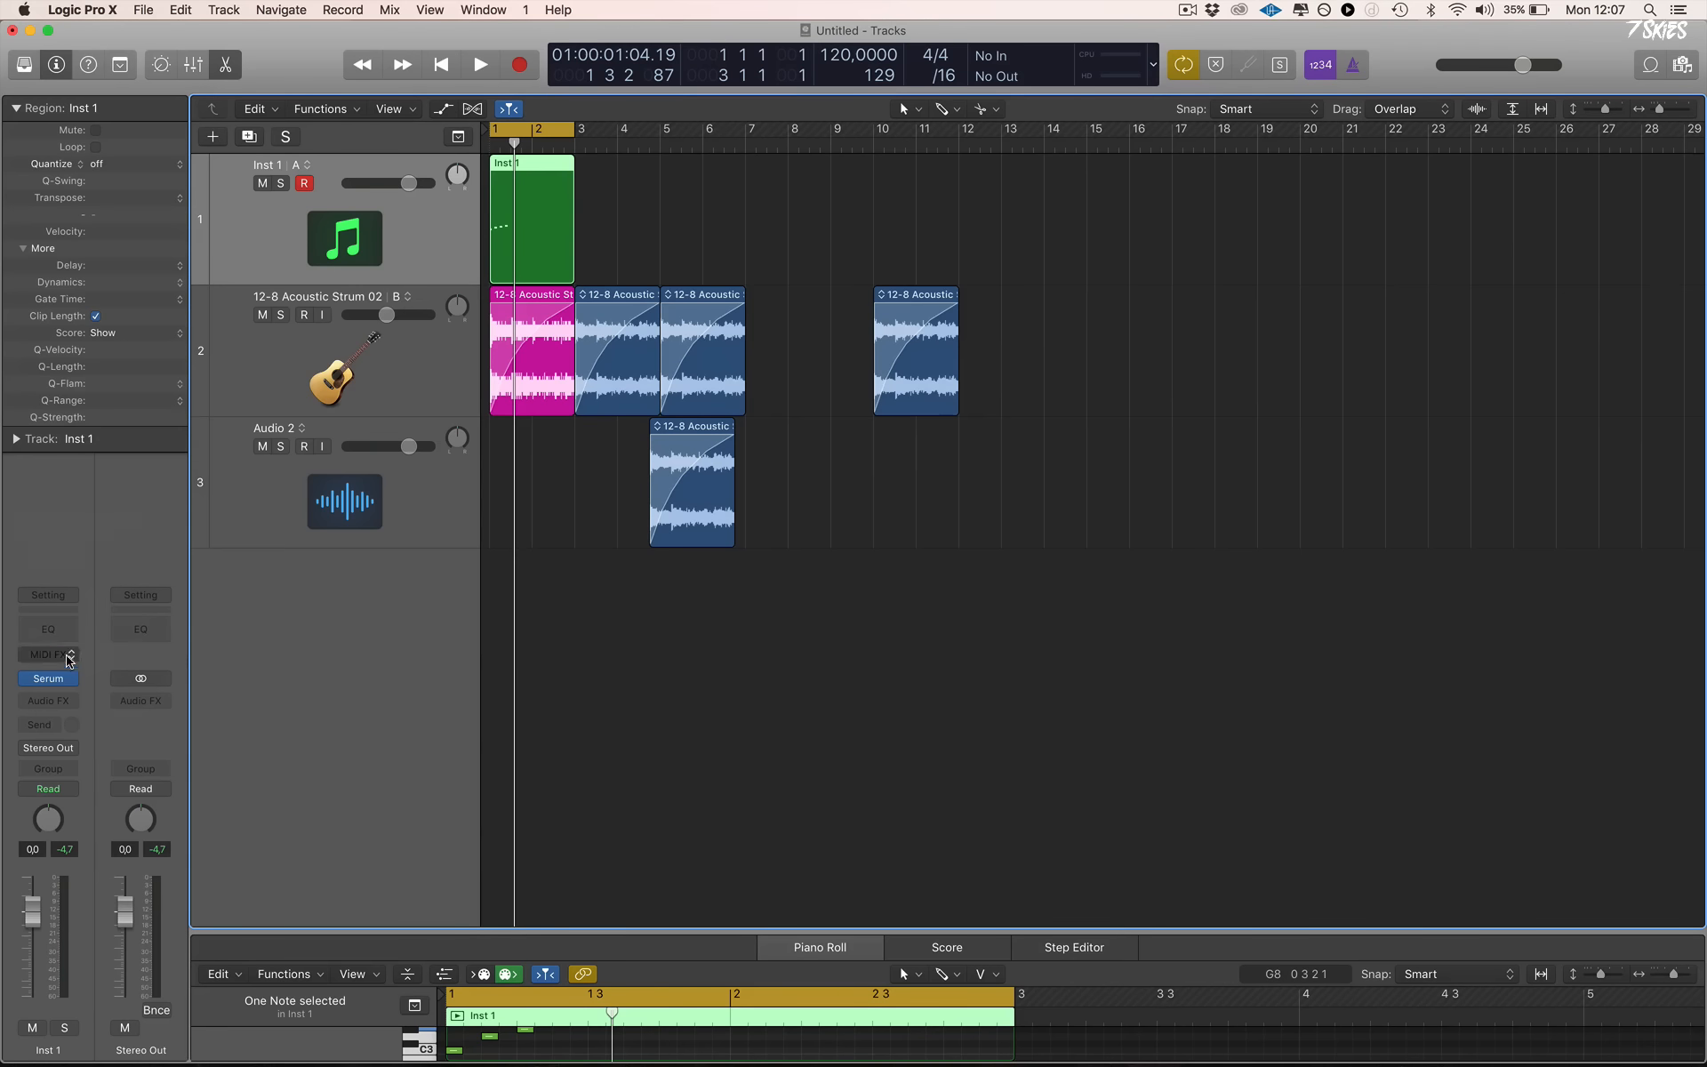
Remove the Transposer from Inst 1 and insert a Channel EQ, reviewing the available MIDI effects without choosing one
click(71, 662)
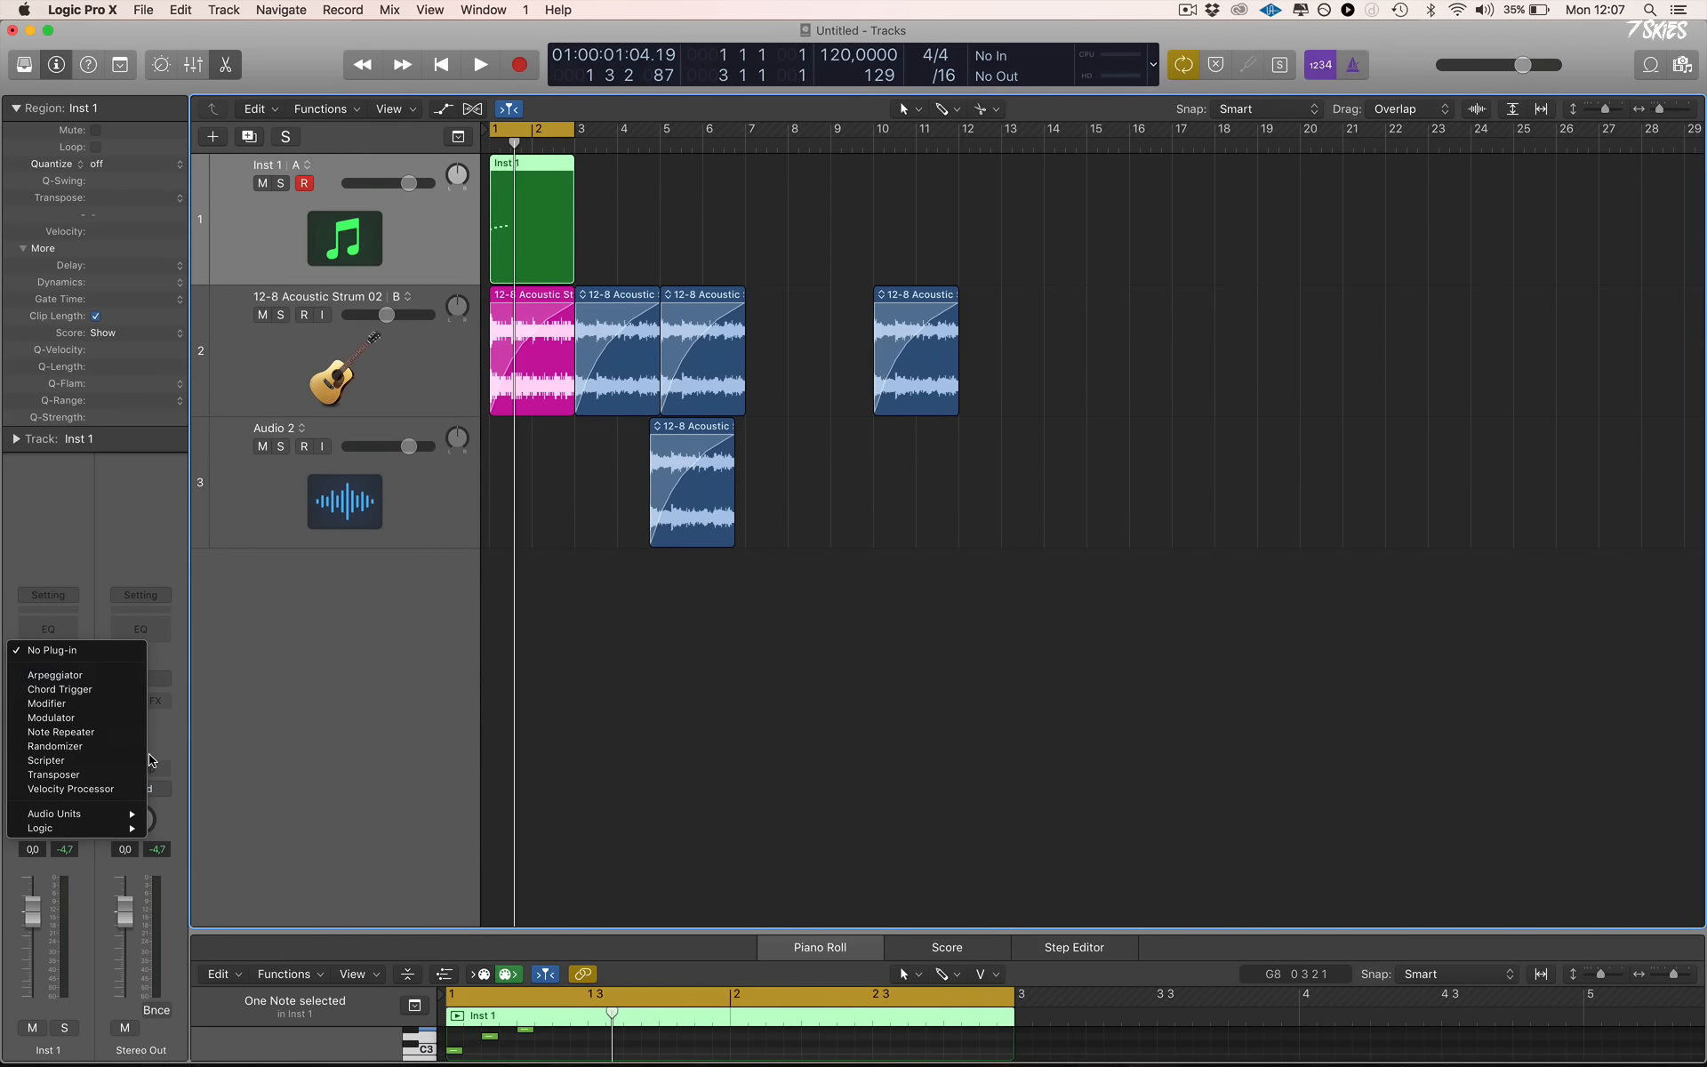
click(692, 665)
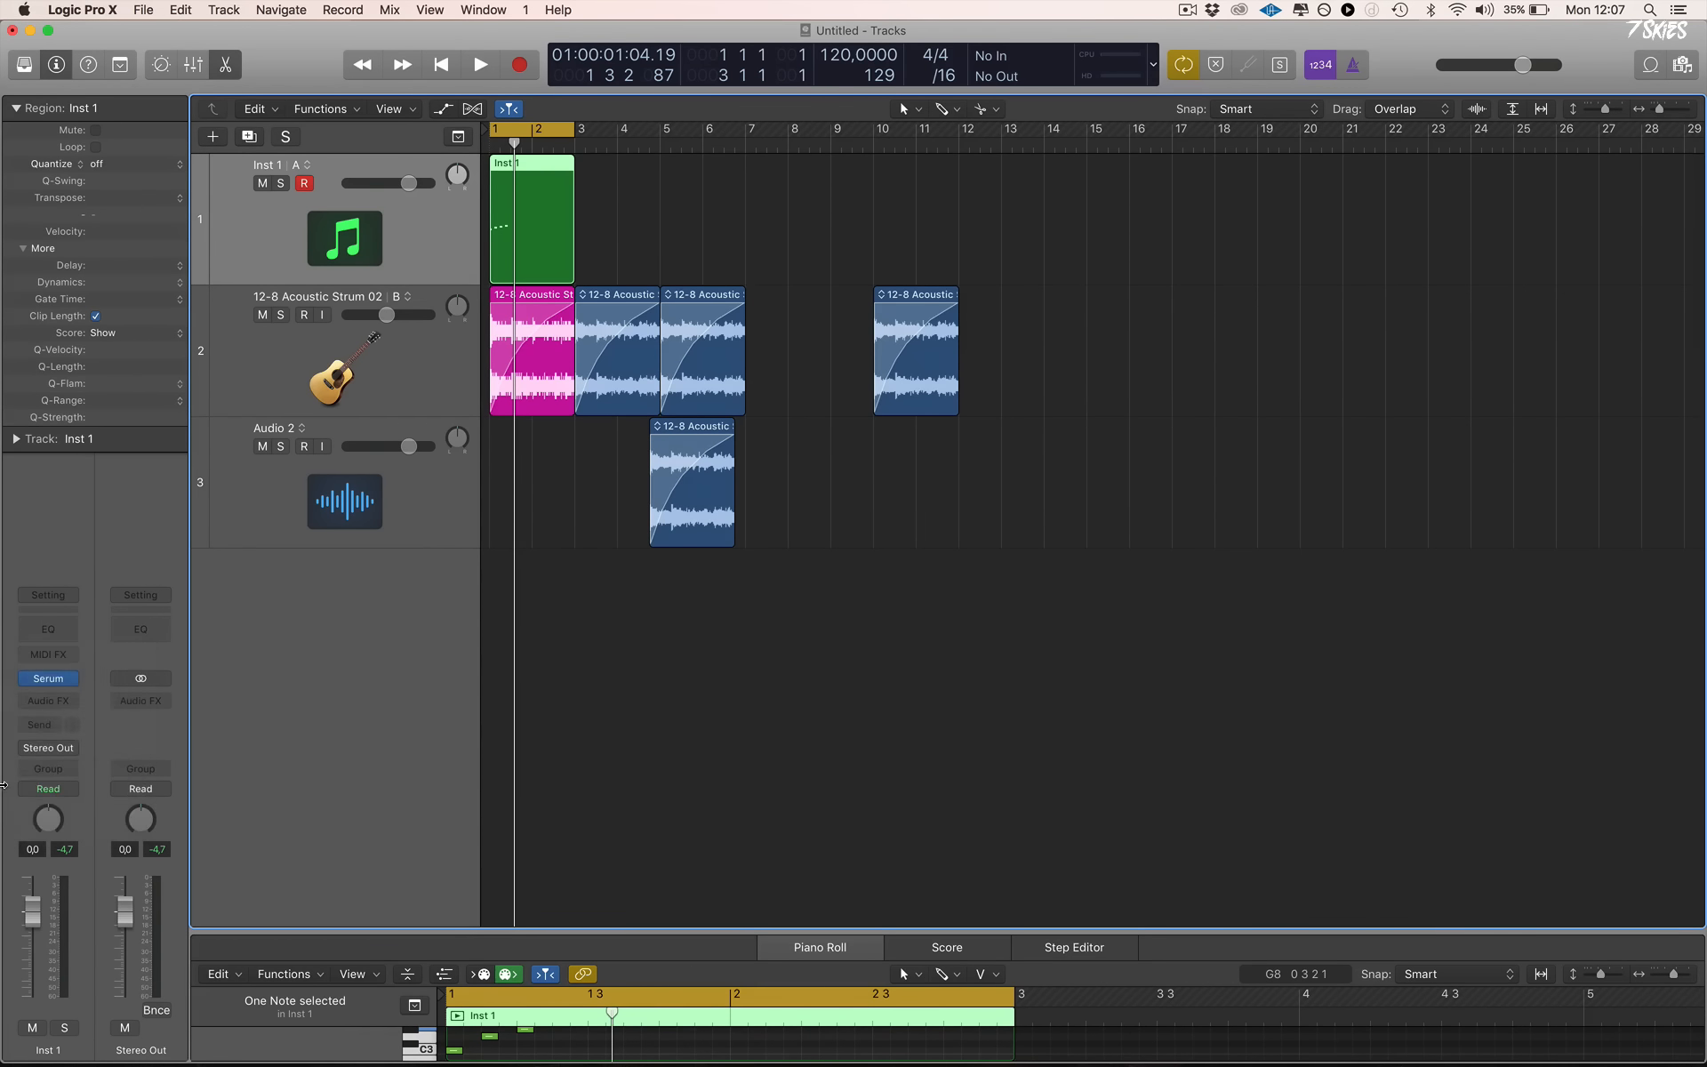
click(45, 631)
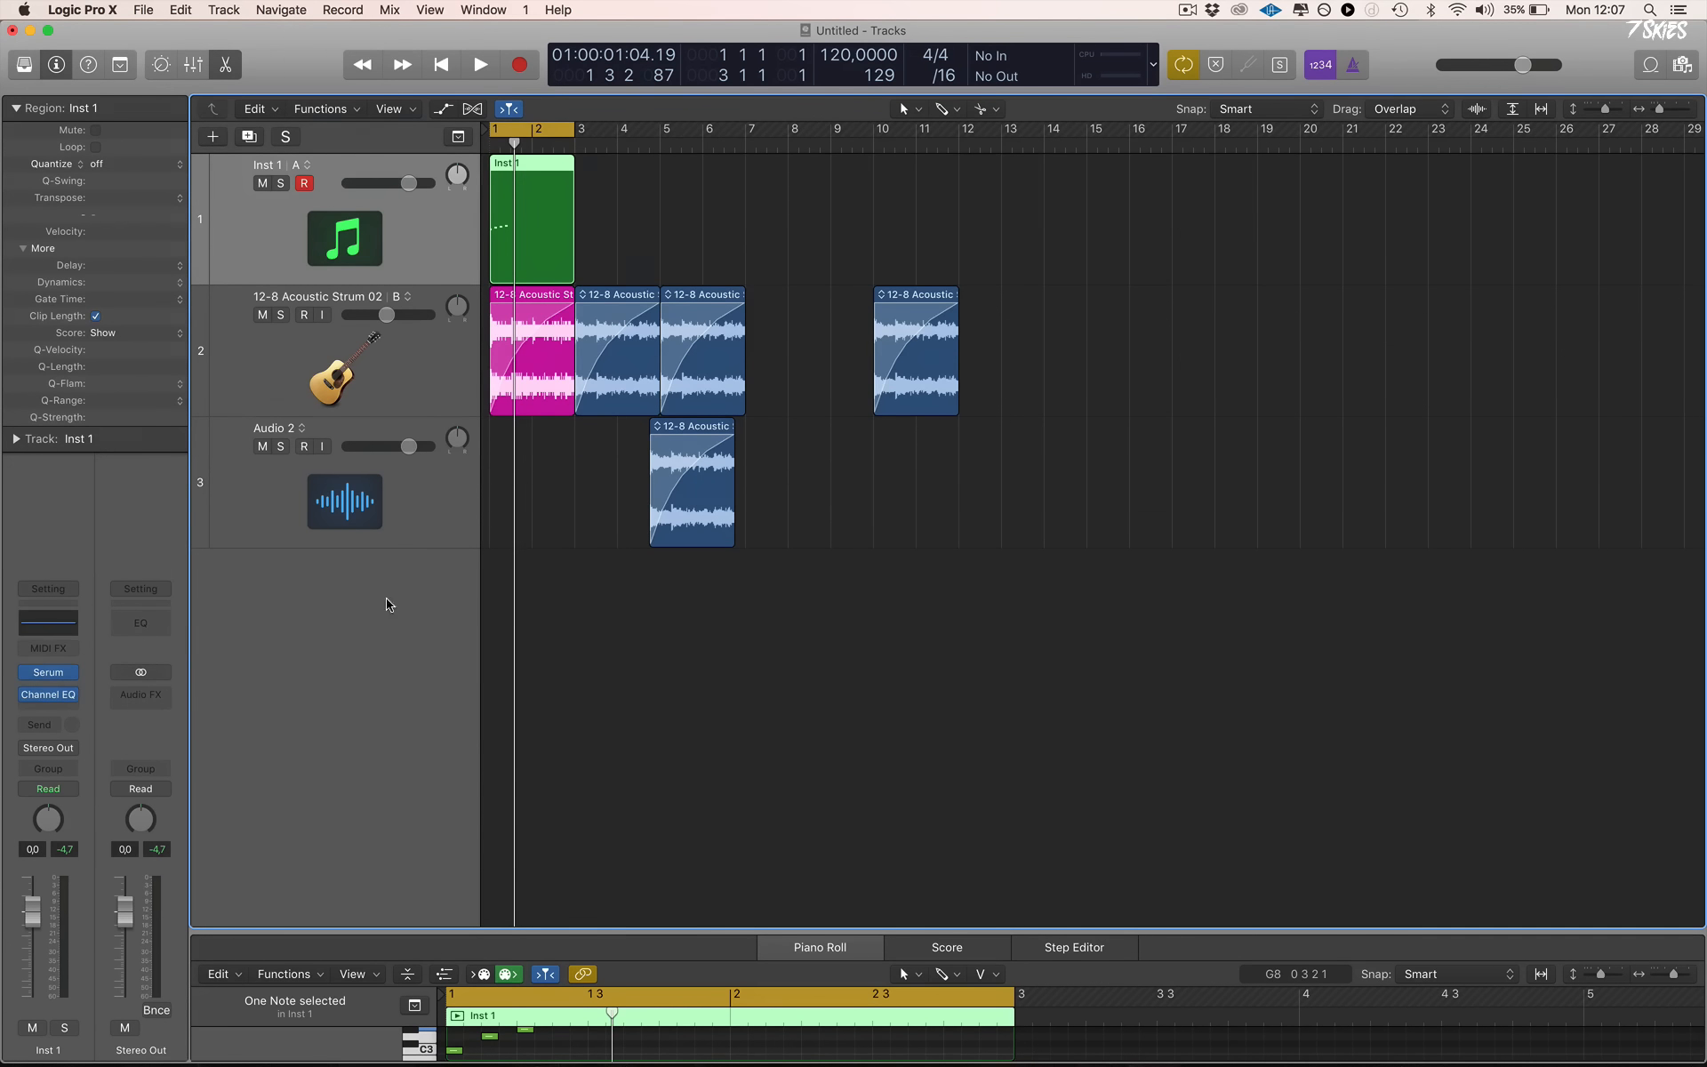
drag(512, 108, 1186, 372)
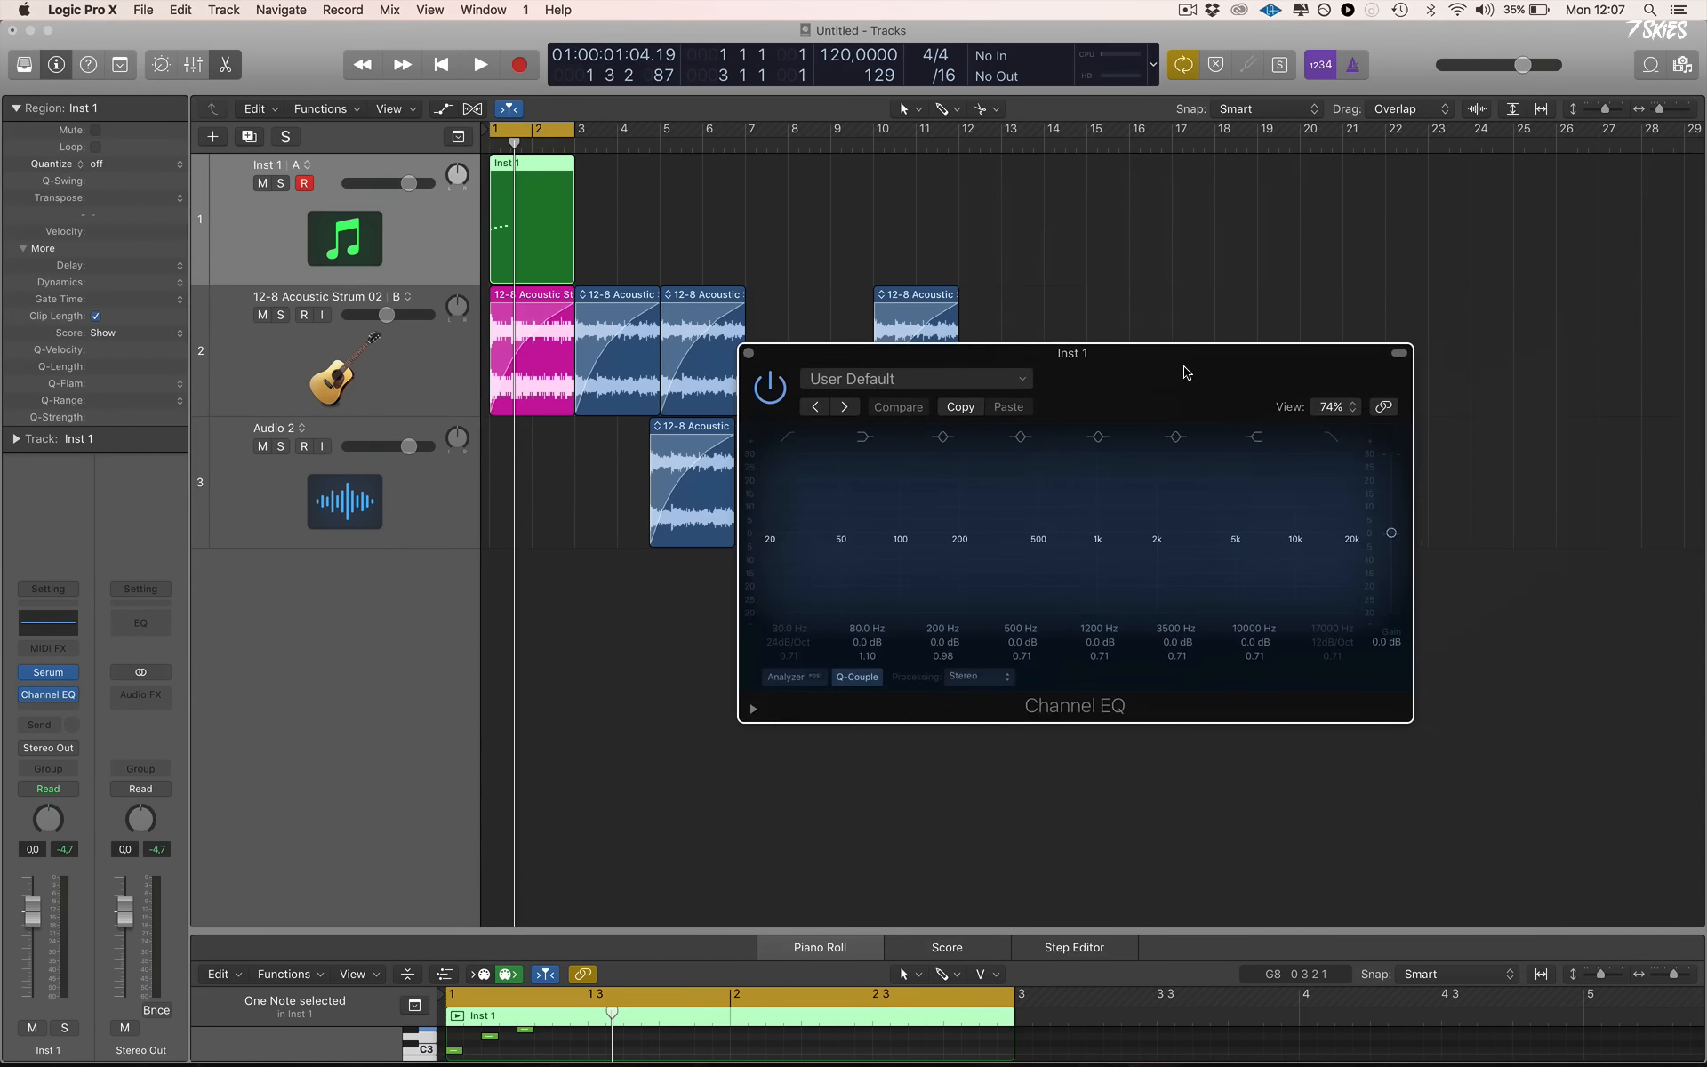
click(48, 647)
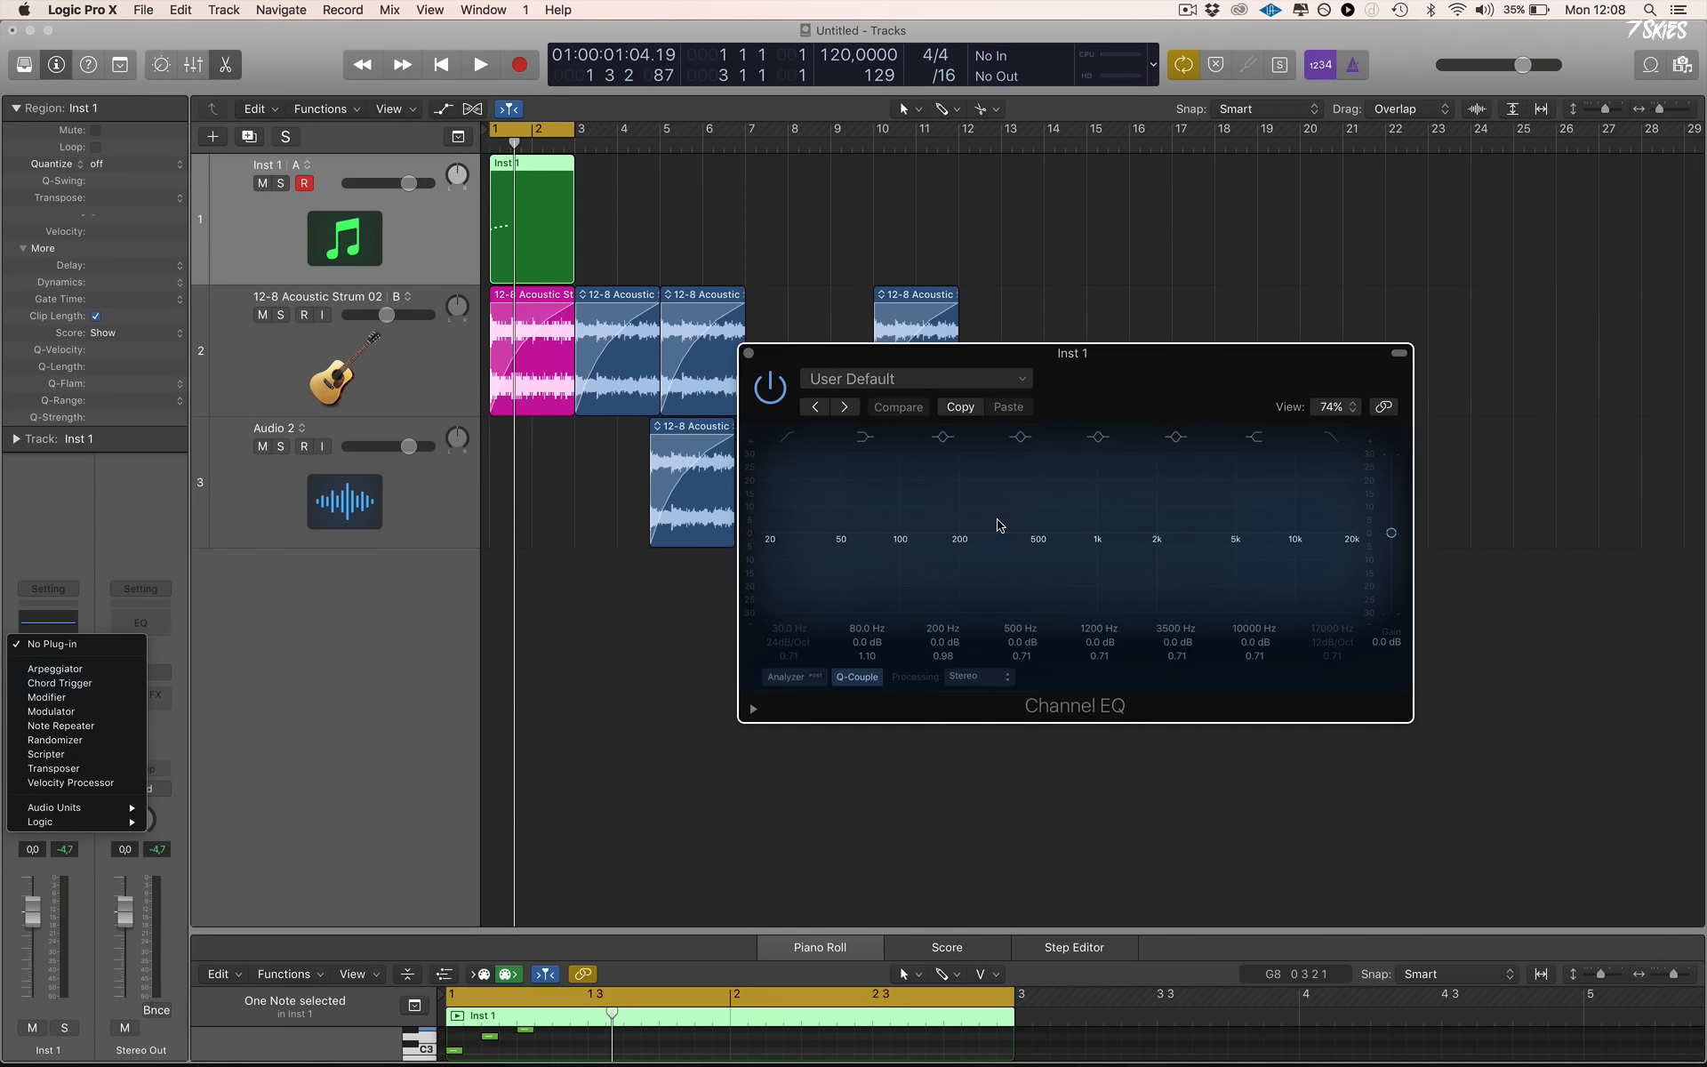
click(166, 605)
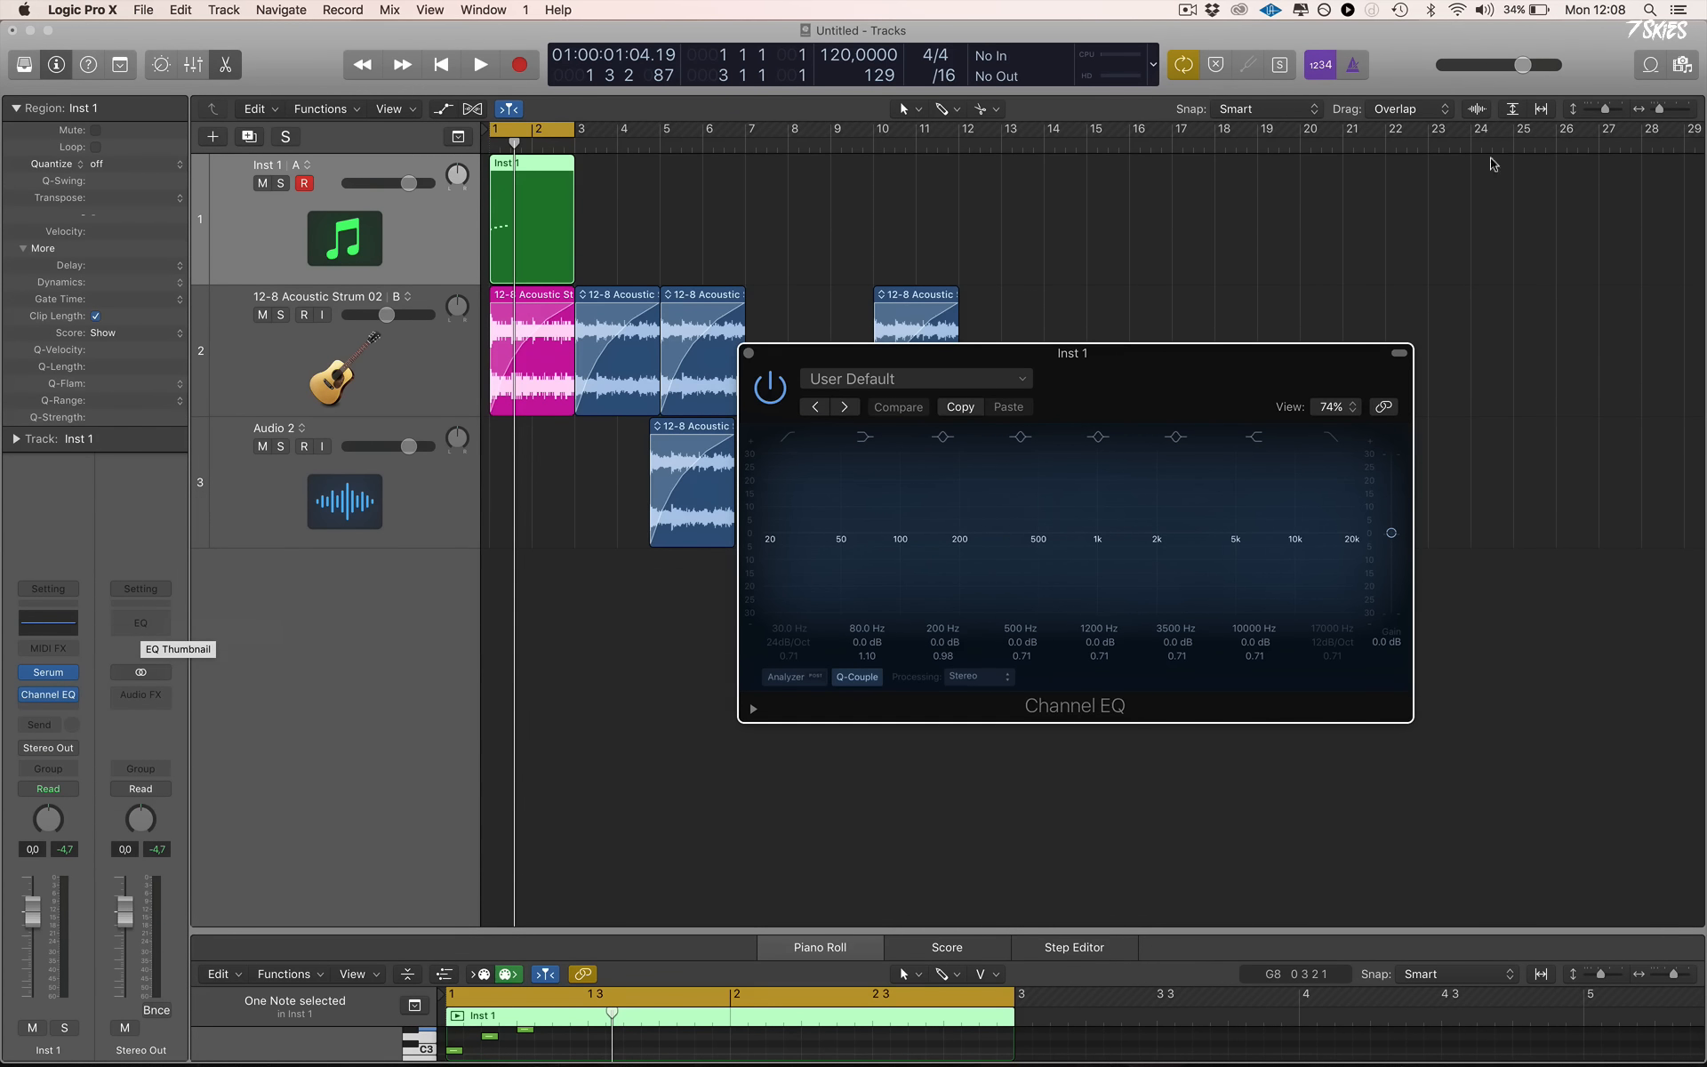
Shift the Channel EQ window aside and insert the Modulator MIDI effect on Inst 1
drag(1159, 389, 1168, 376)
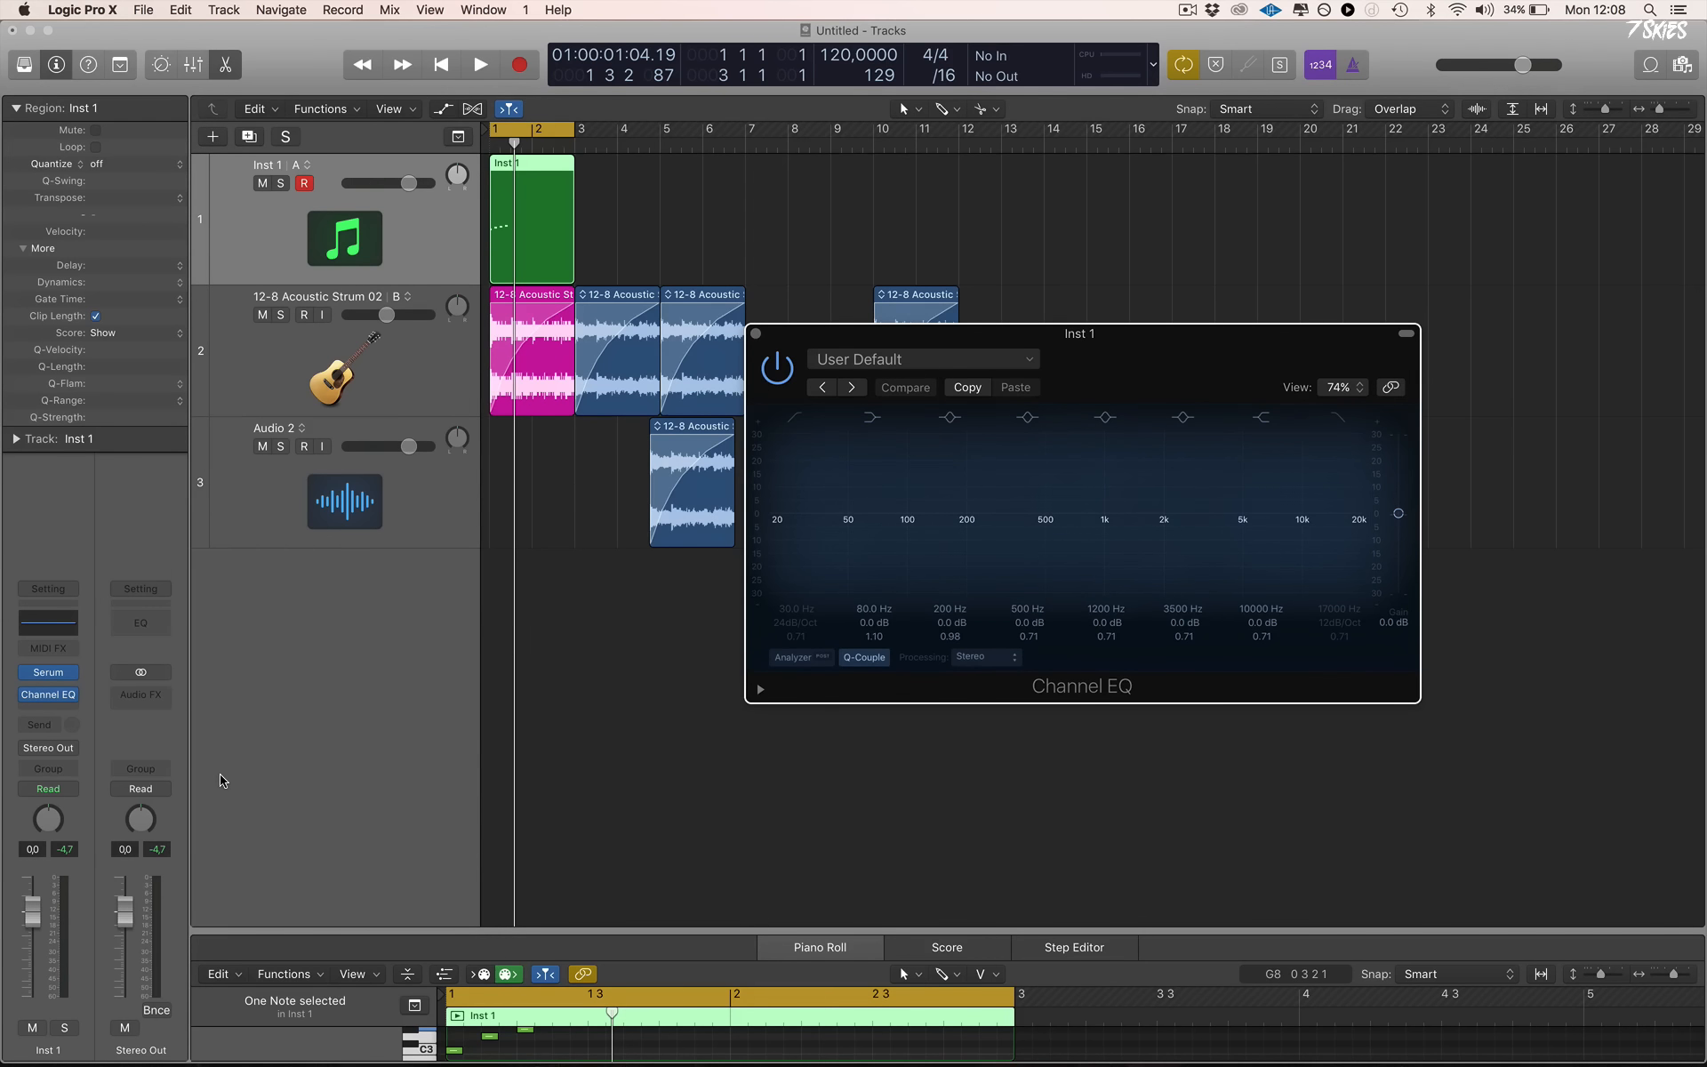
click(48, 648)
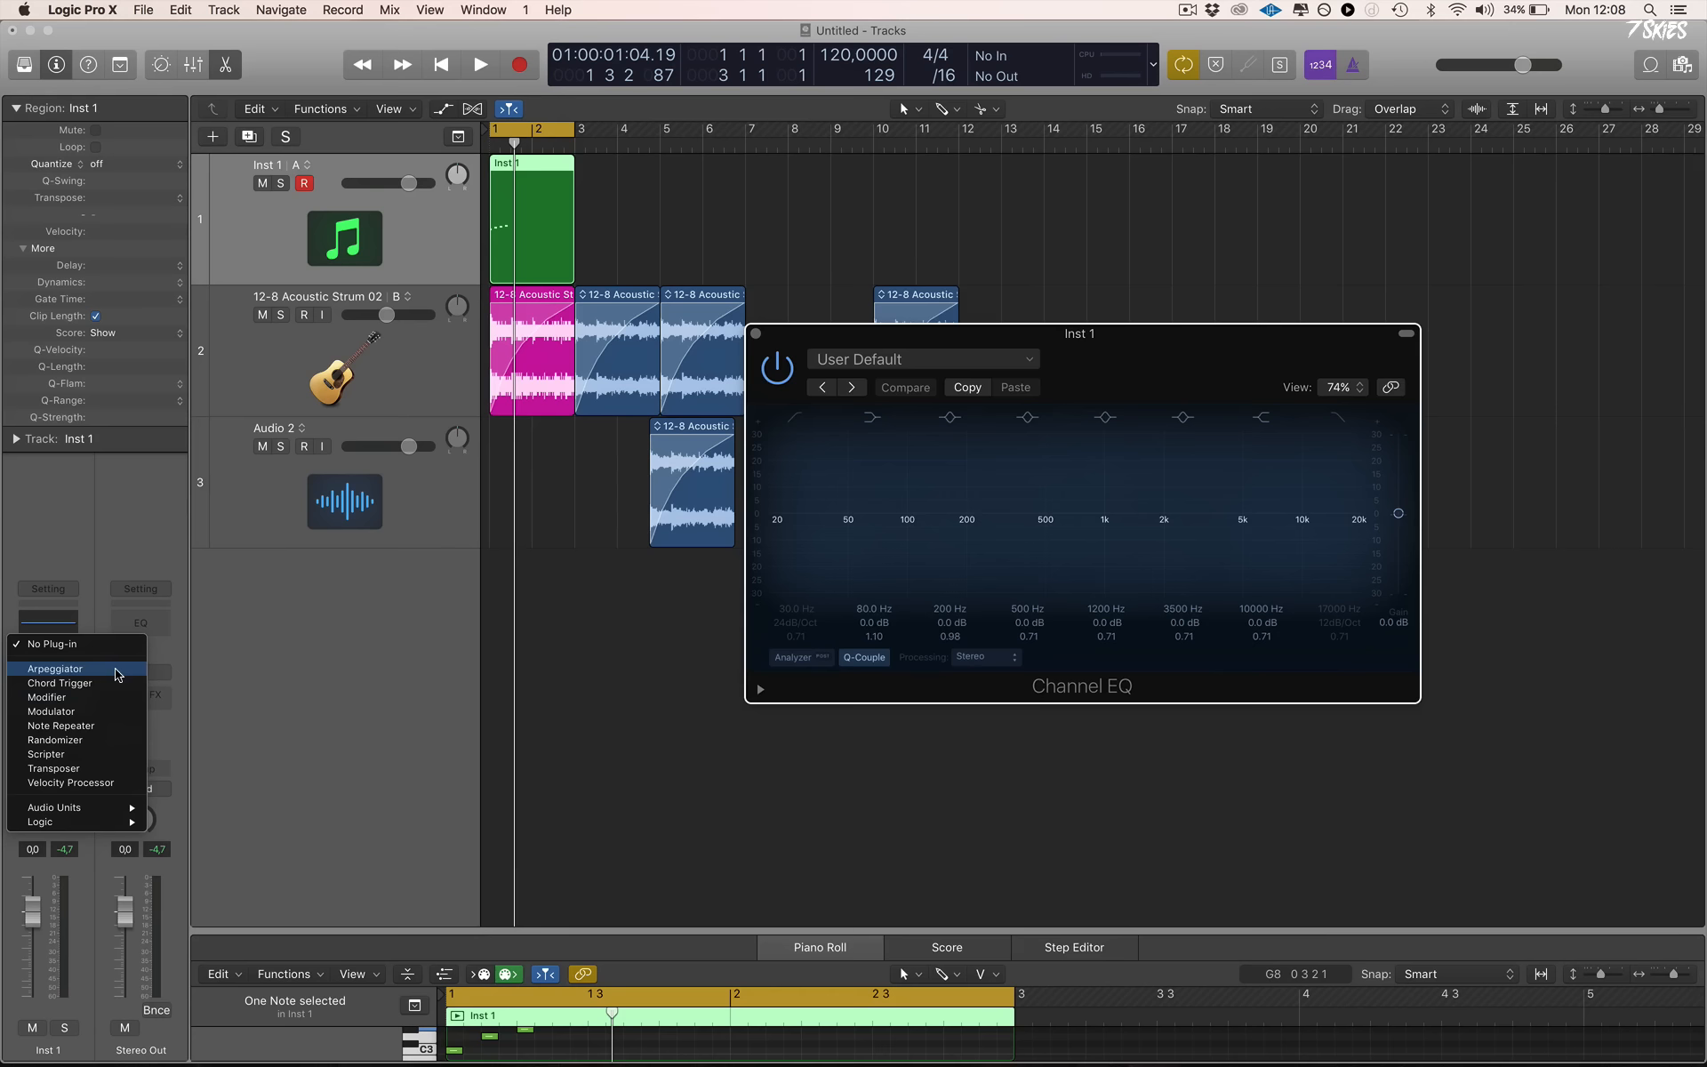
click(123, 711)
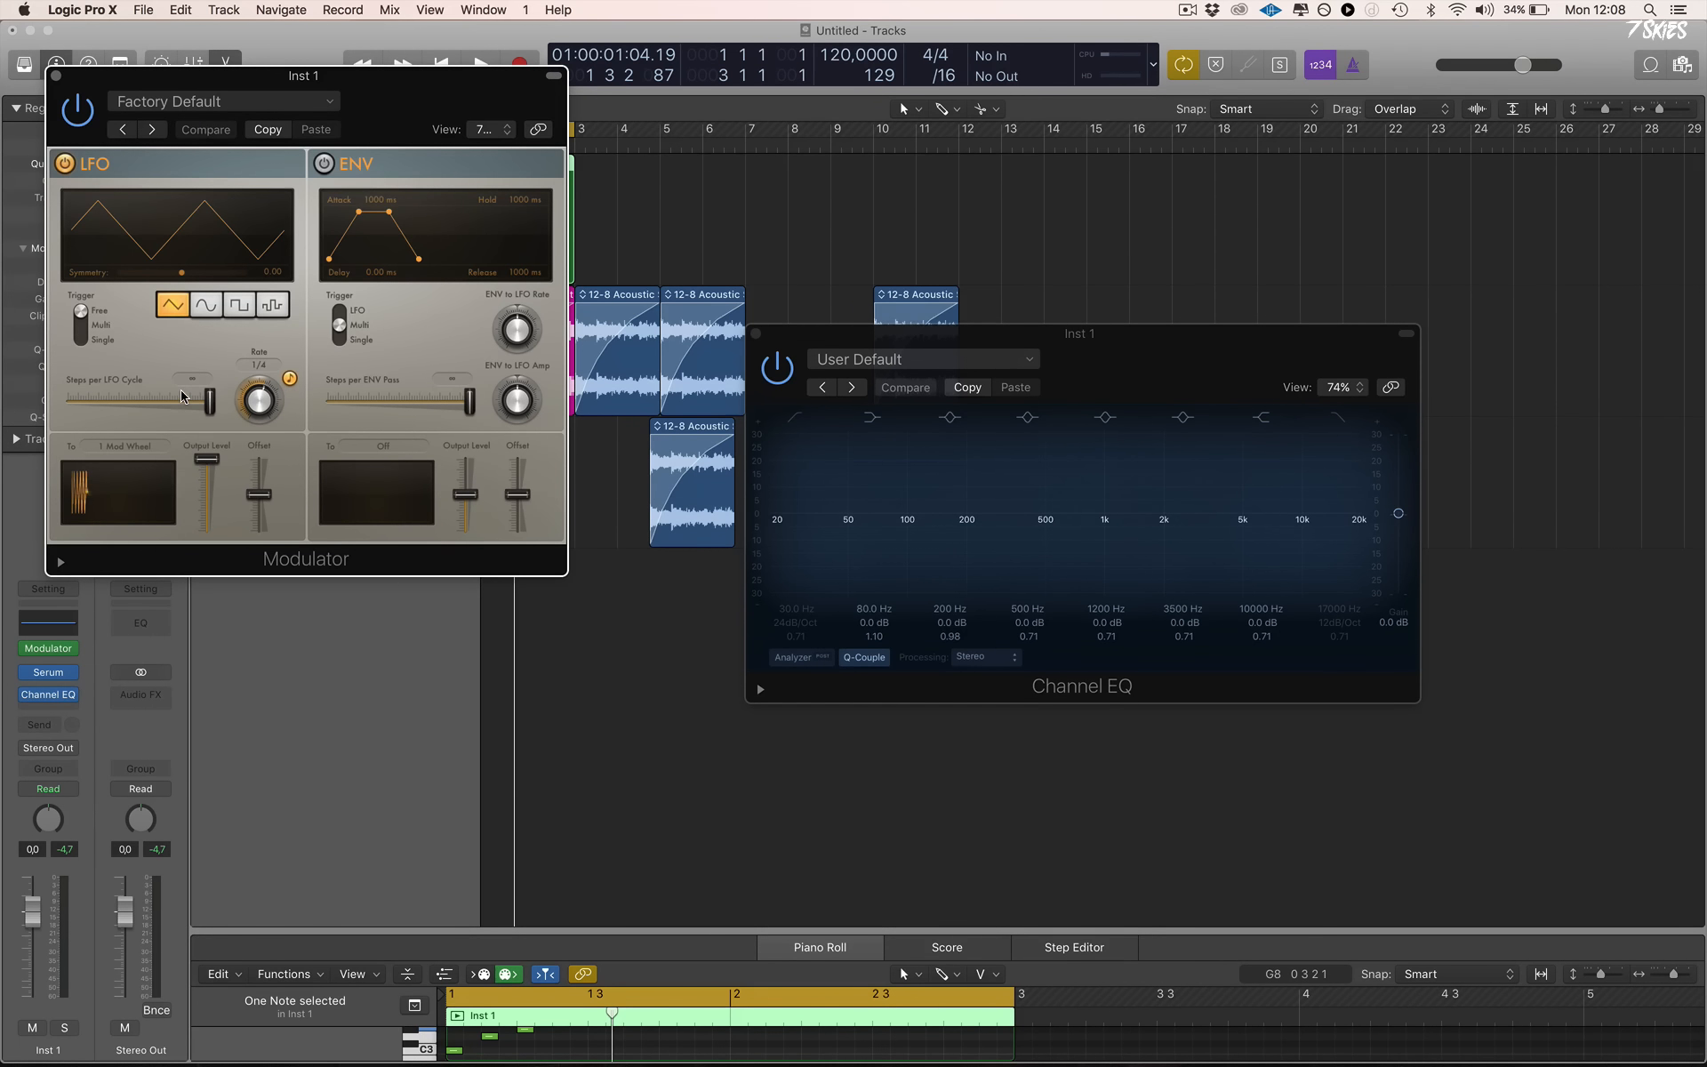
Try a stepped LFO and other waveforms in the Modulator, settle on the smooth sine wave, and place its window beside the Channel EQ
drag(202, 407, 69, 407)
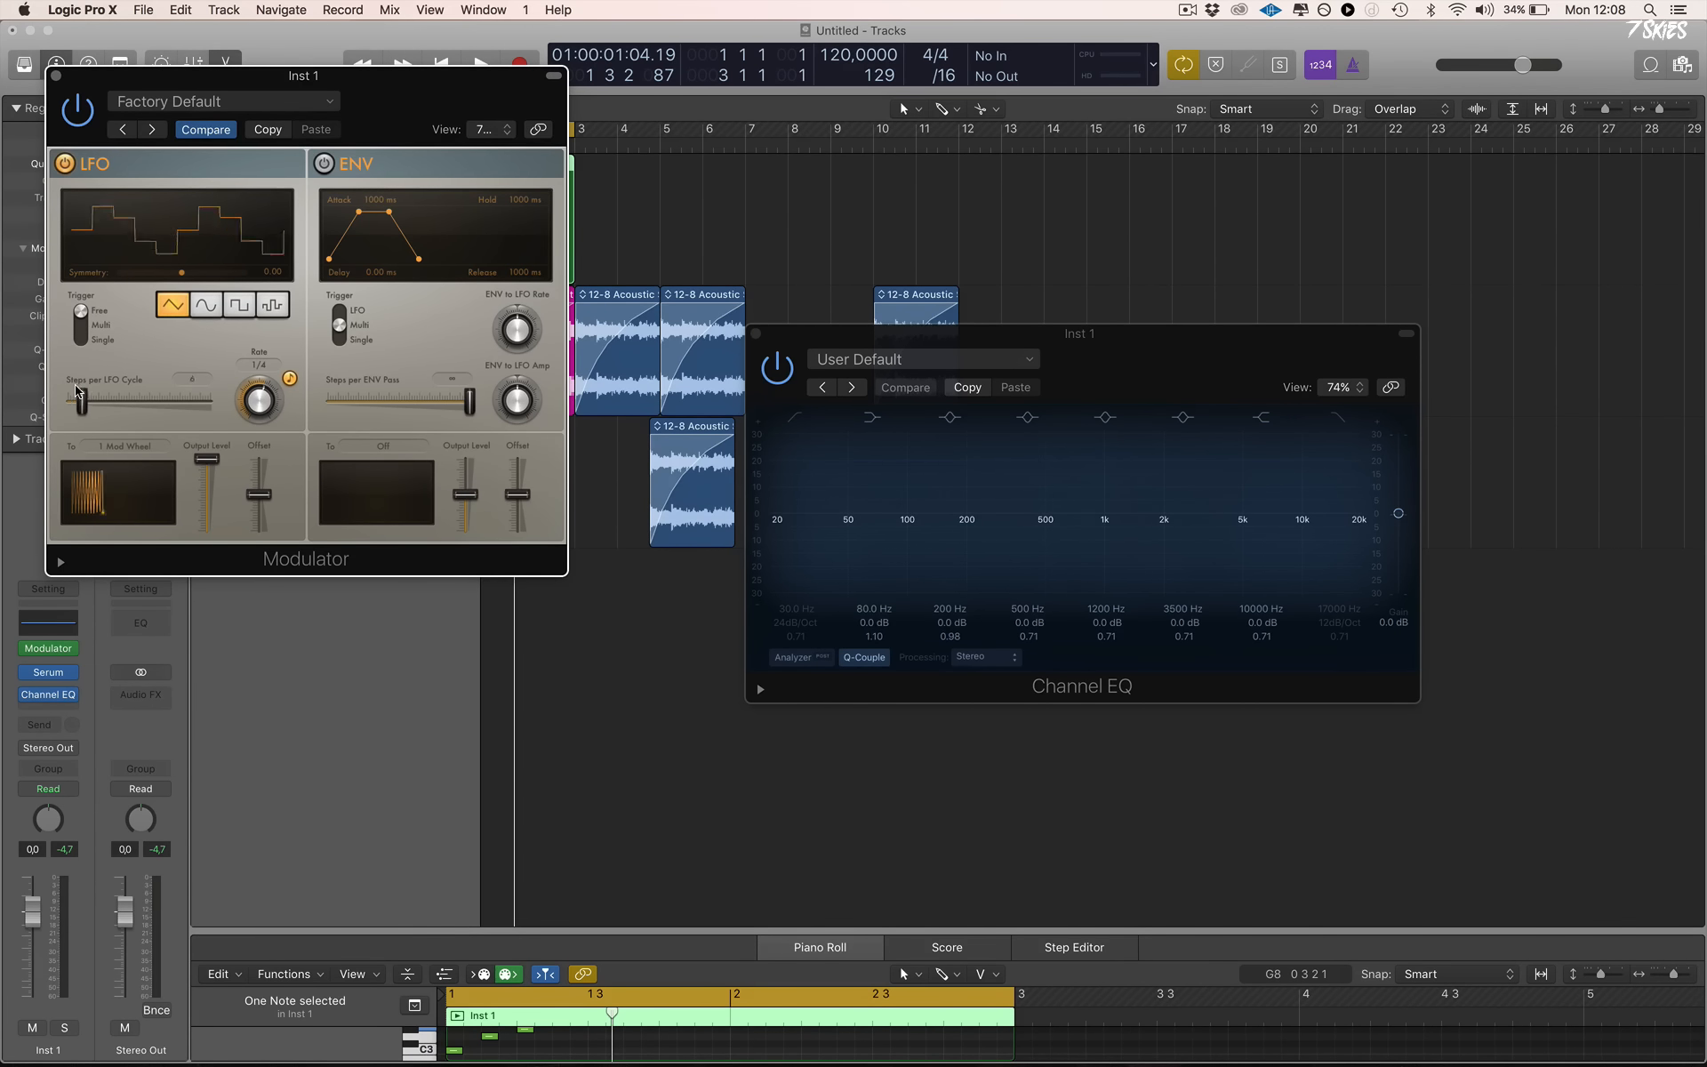
click(239, 311)
click(267, 316)
click(197, 308)
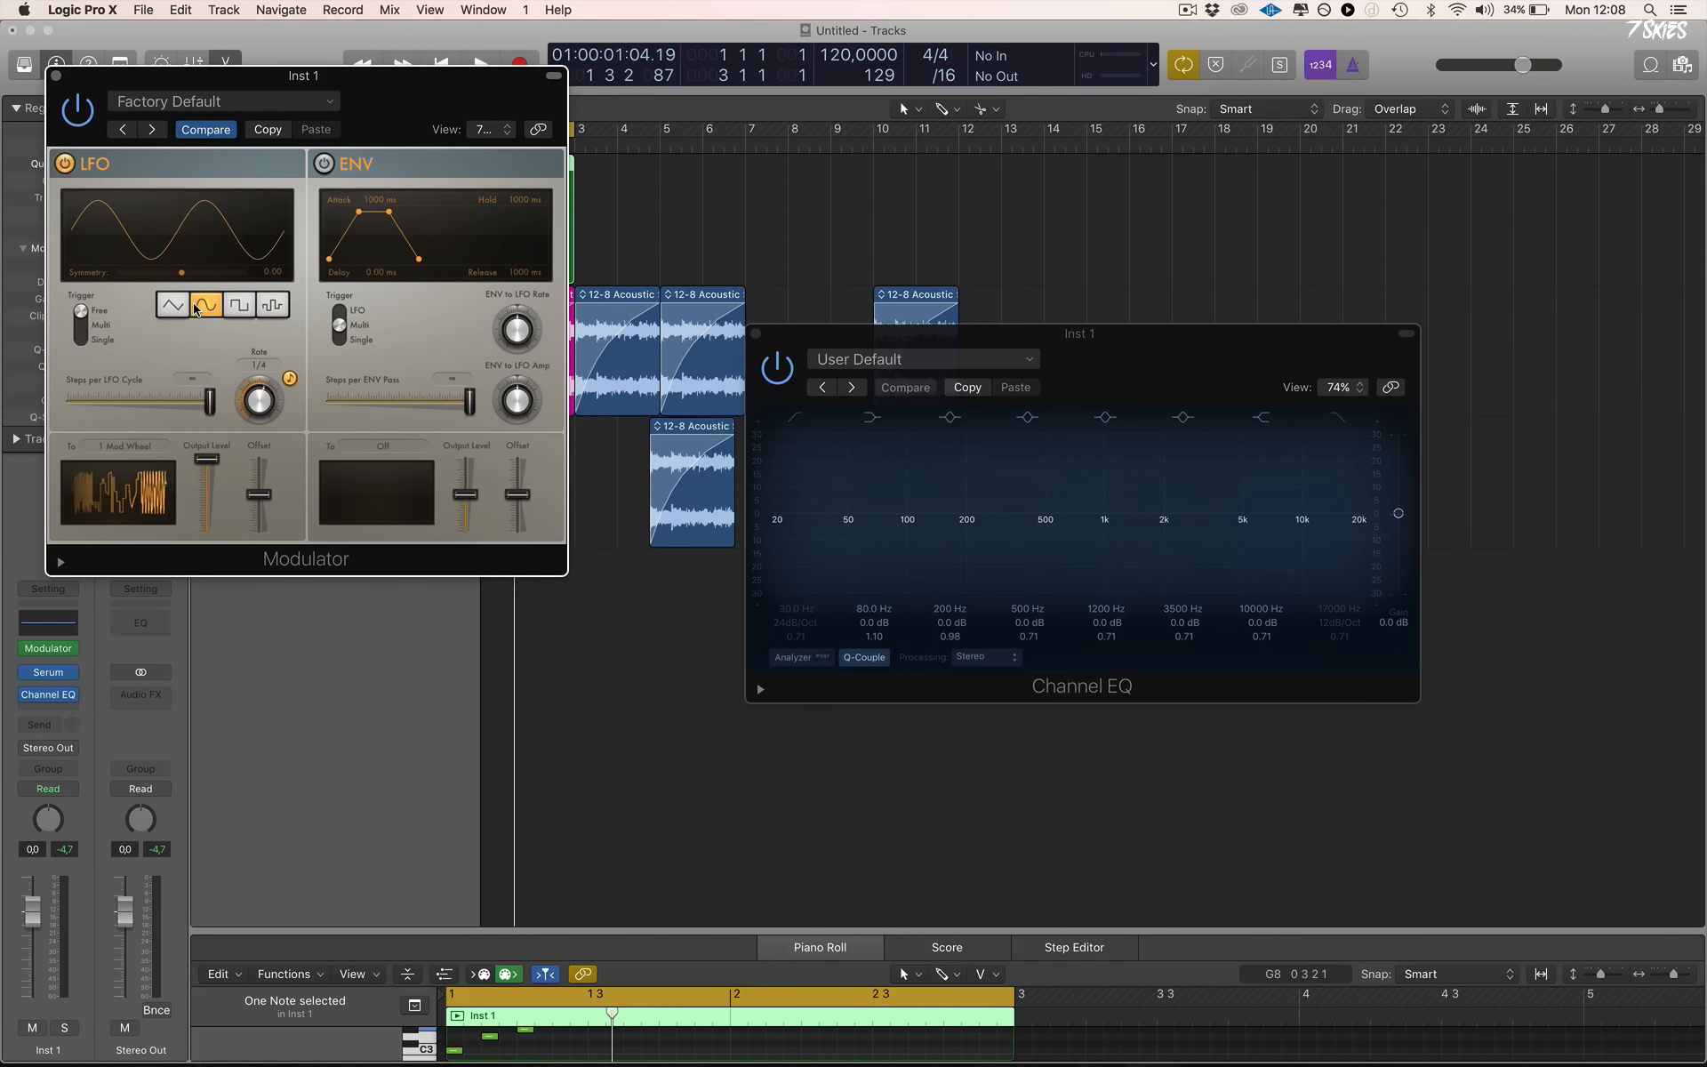
drag(416, 97, 1111, 111)
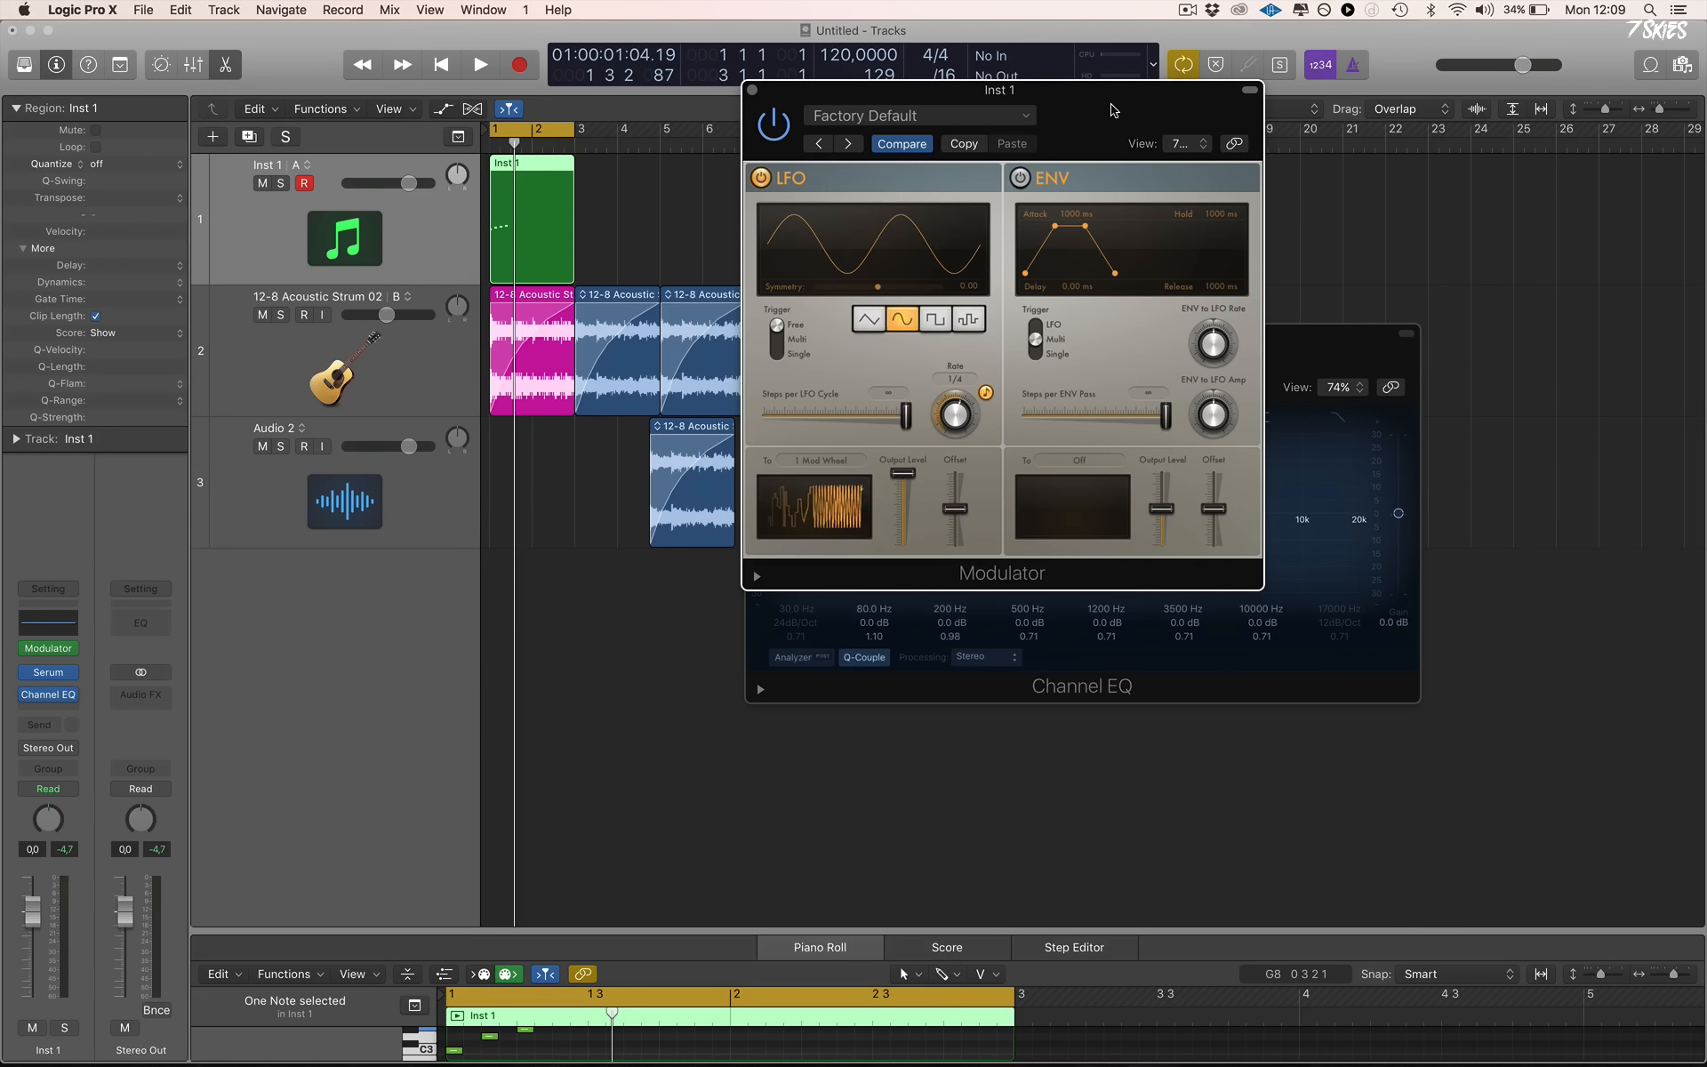
drag(1029, 84, 560, 51)
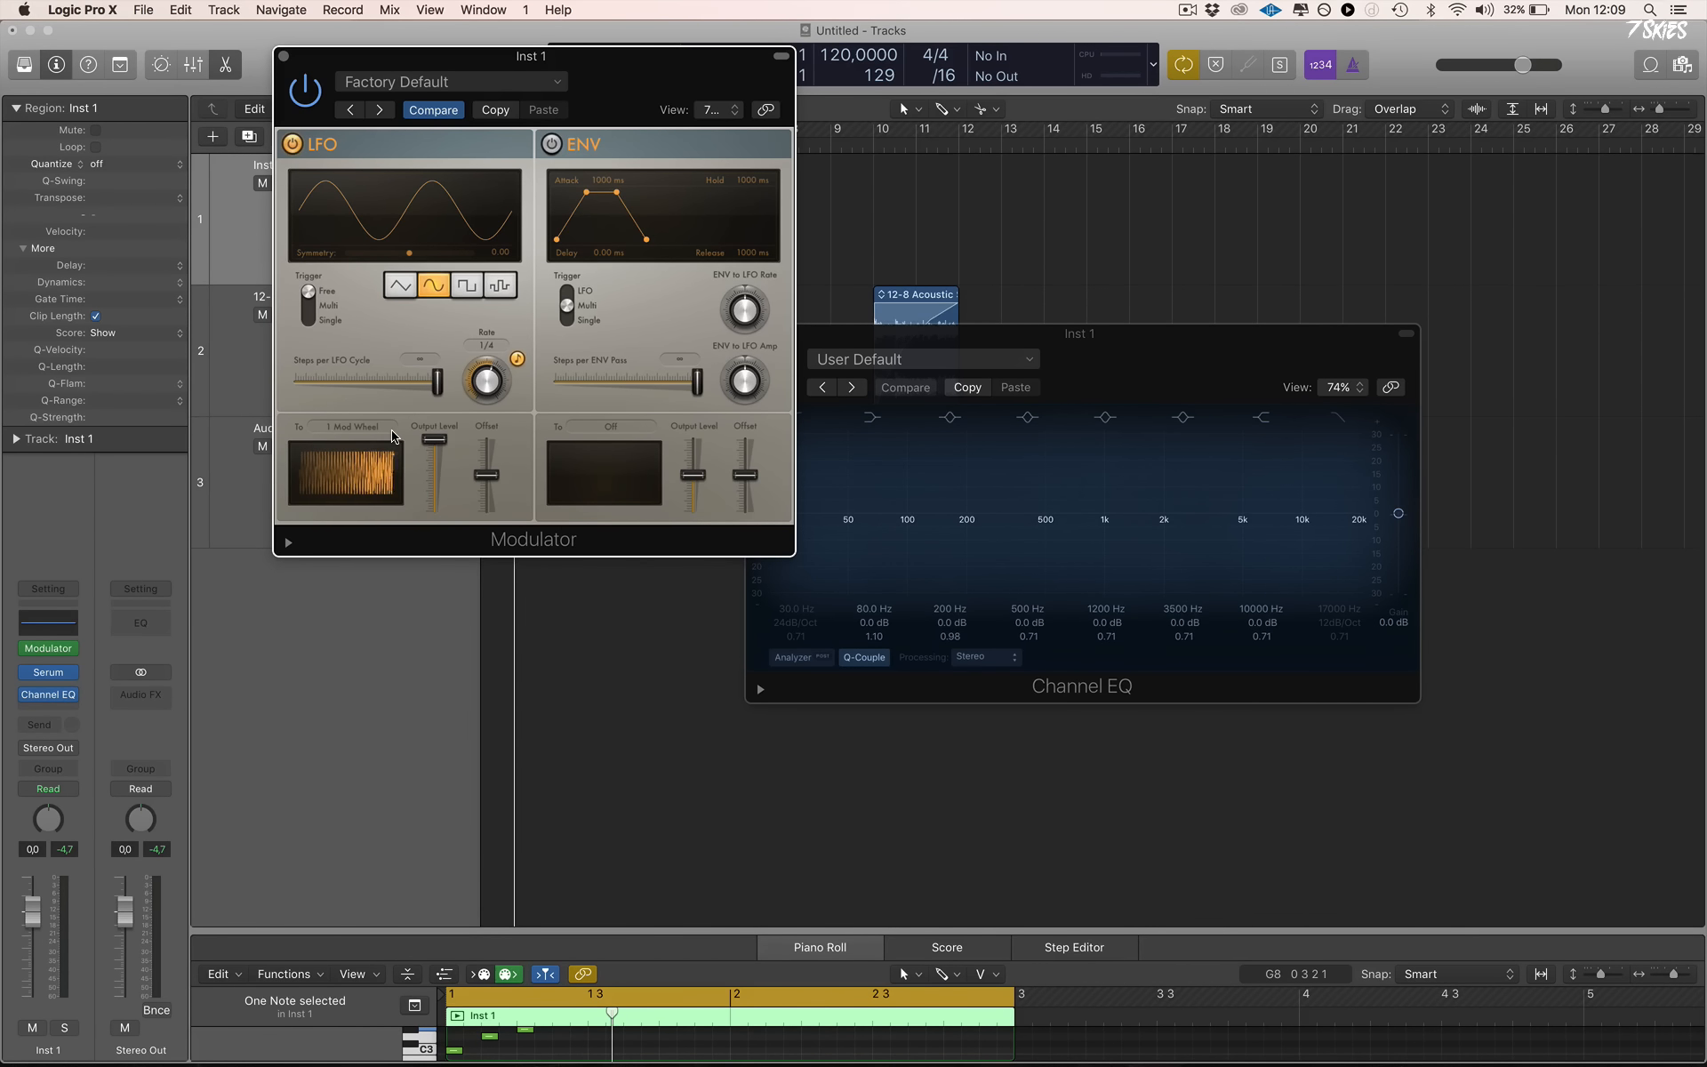
Boost the Channel EQ's 500 Hz band by 12 dB and return focus to the Tracks area
click(1124, 388)
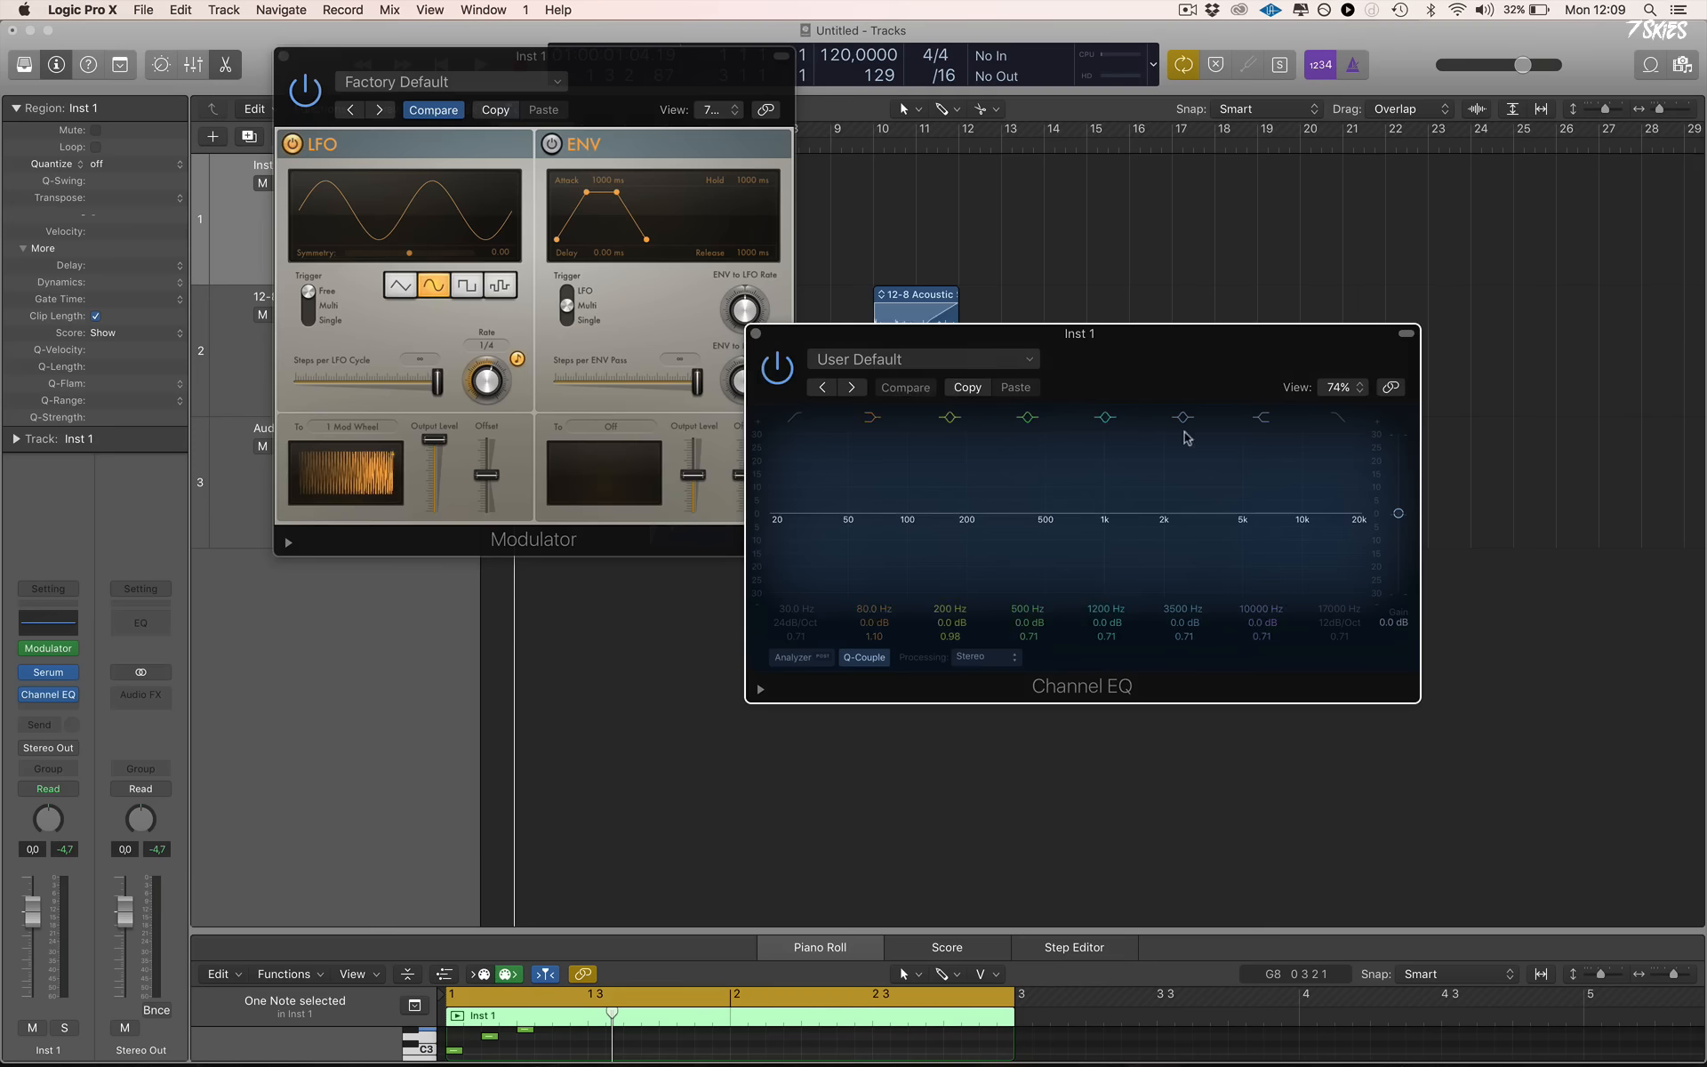
drag(1033, 628, 1034, 609)
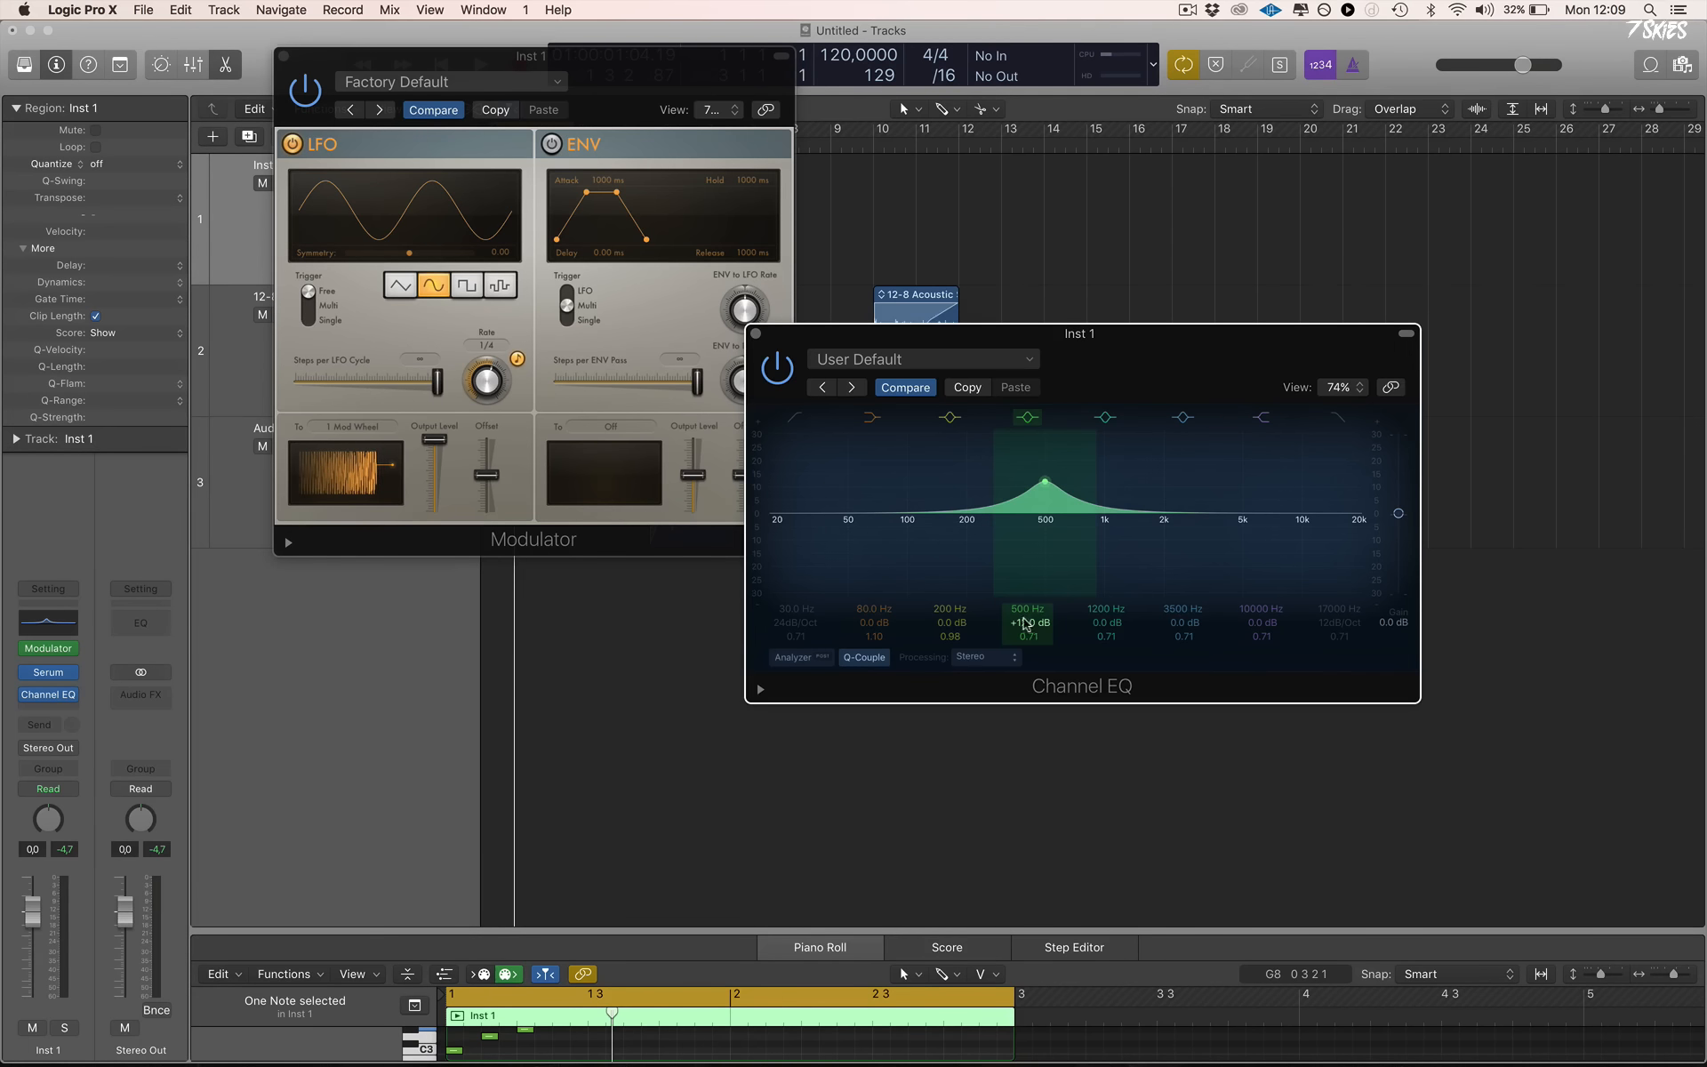
click(534, 811)
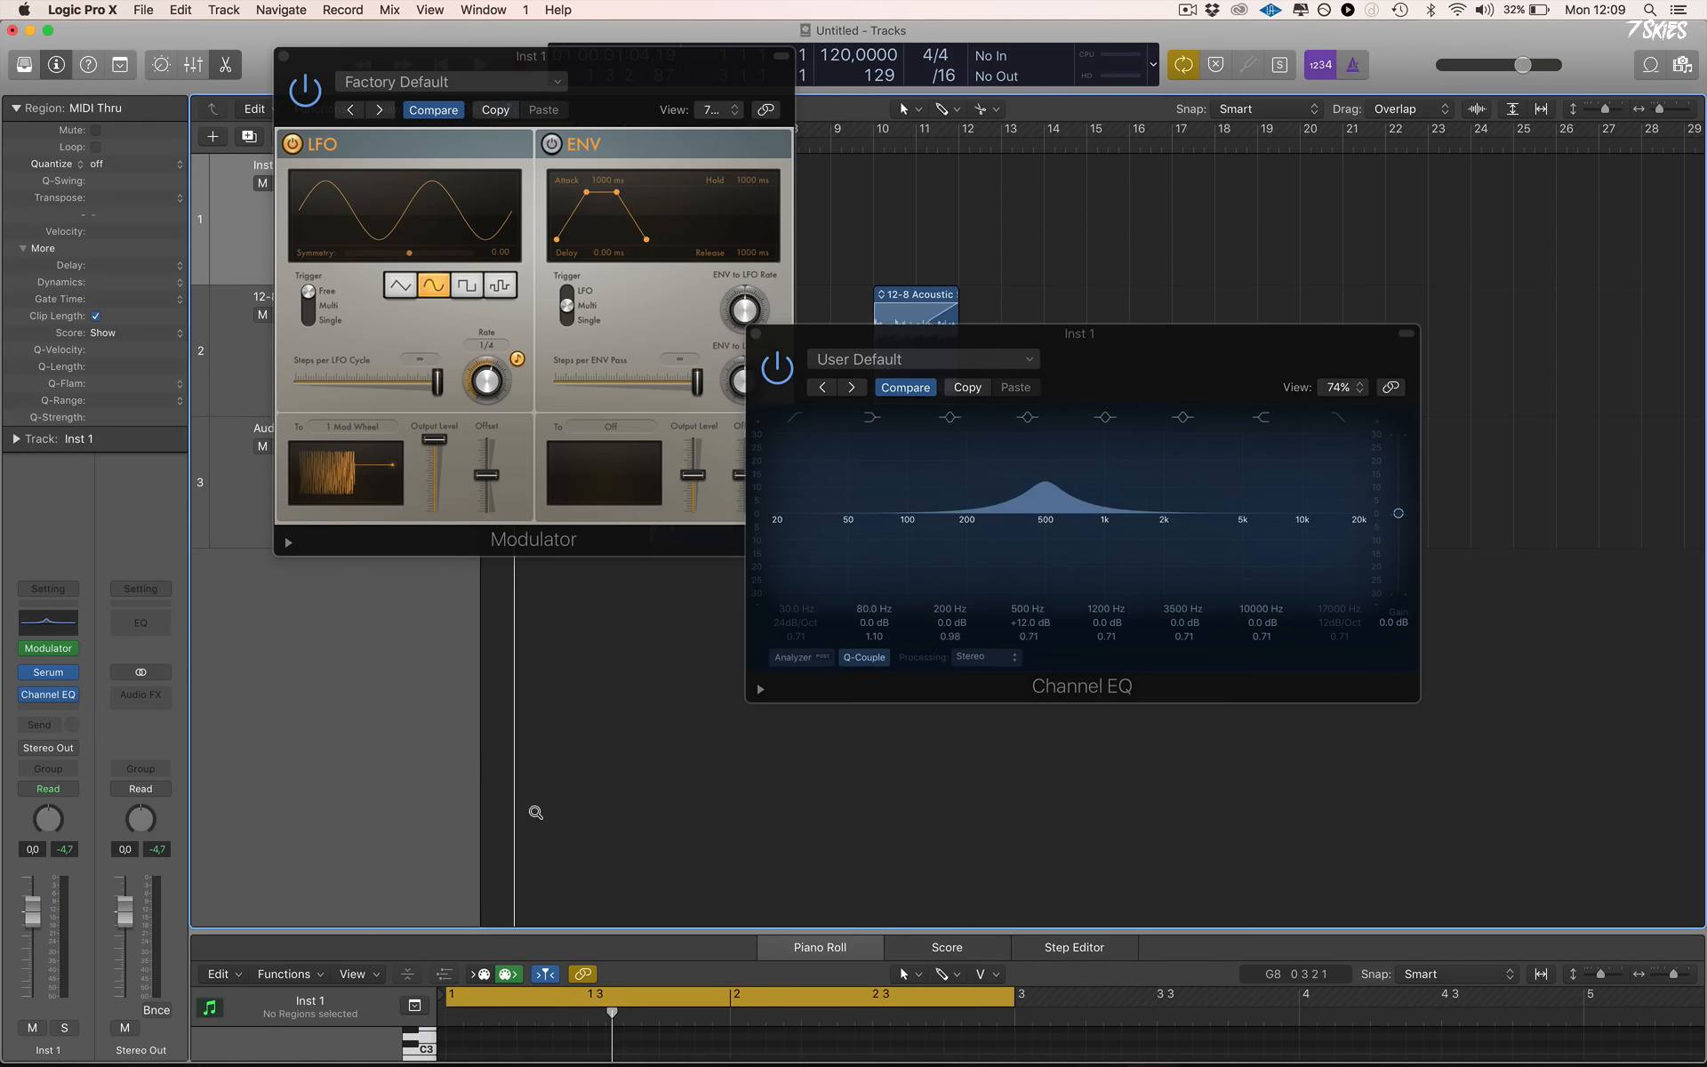
Open Musical Typing, play a few notes on Inst 1, and place the keyboard window clear of both plug-ins
key(super+k)
key(d)
key(h)
key(k)
key(s)
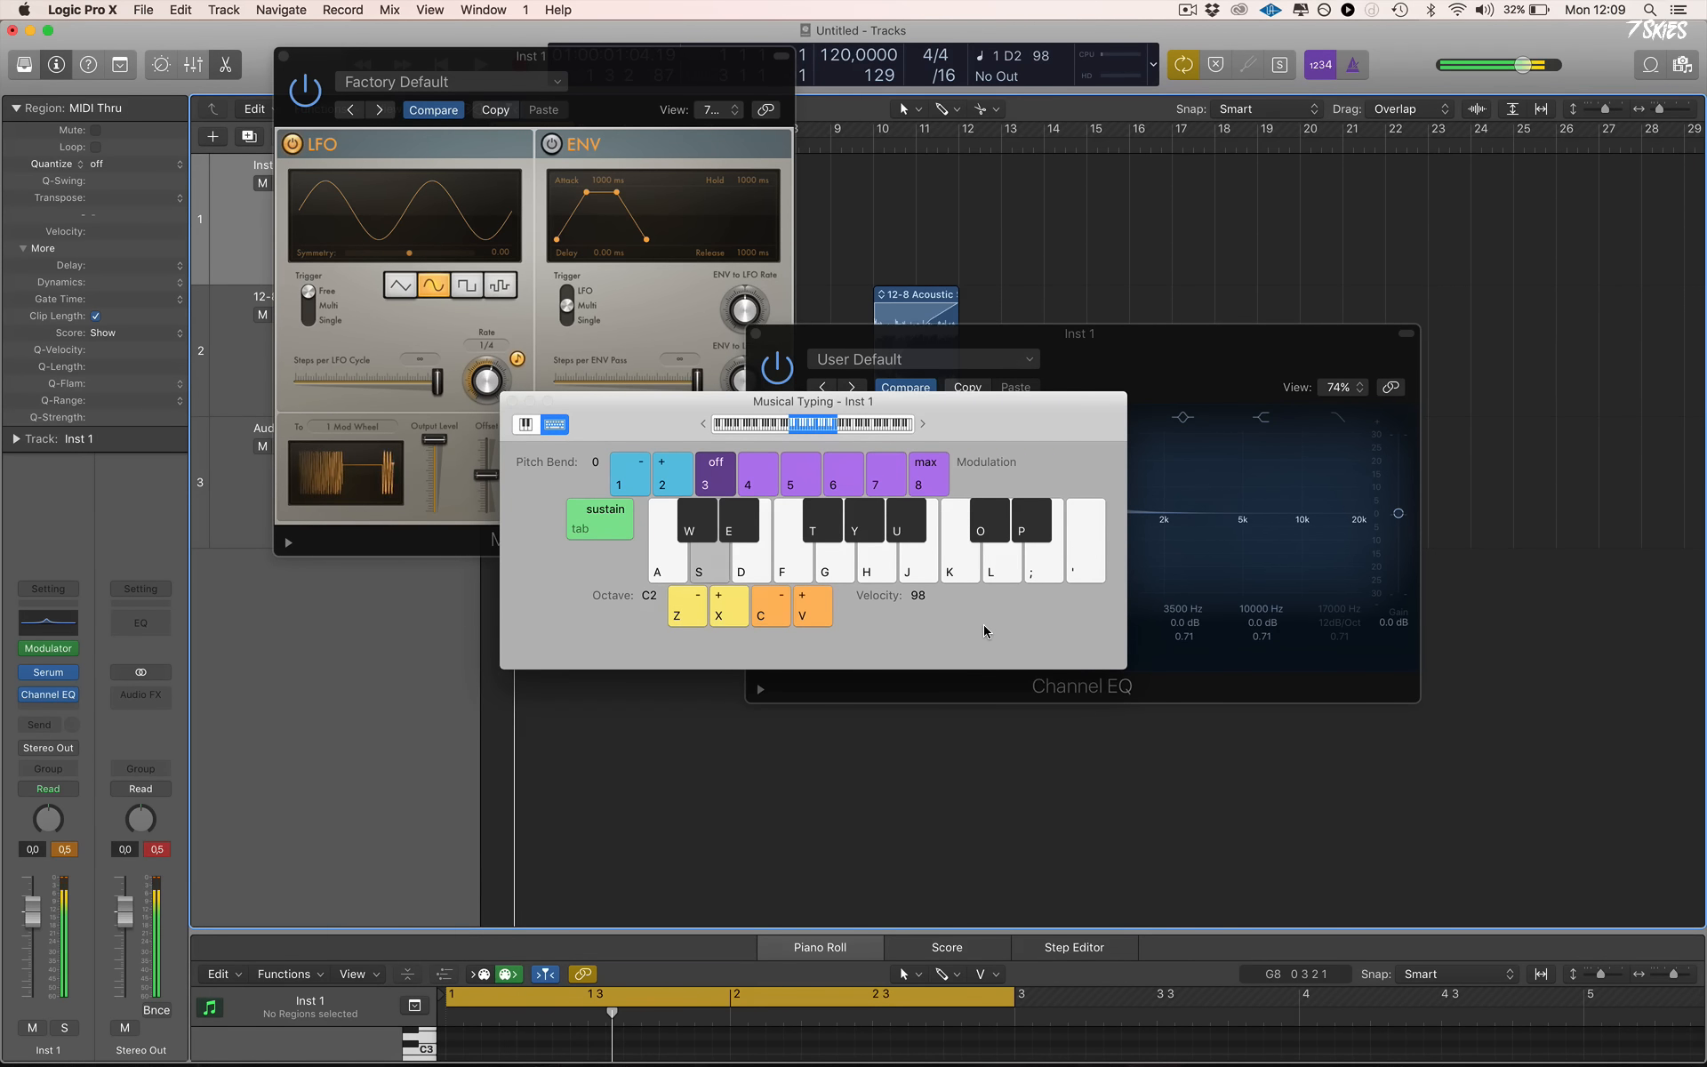
drag(1022, 409, 1148, 845)
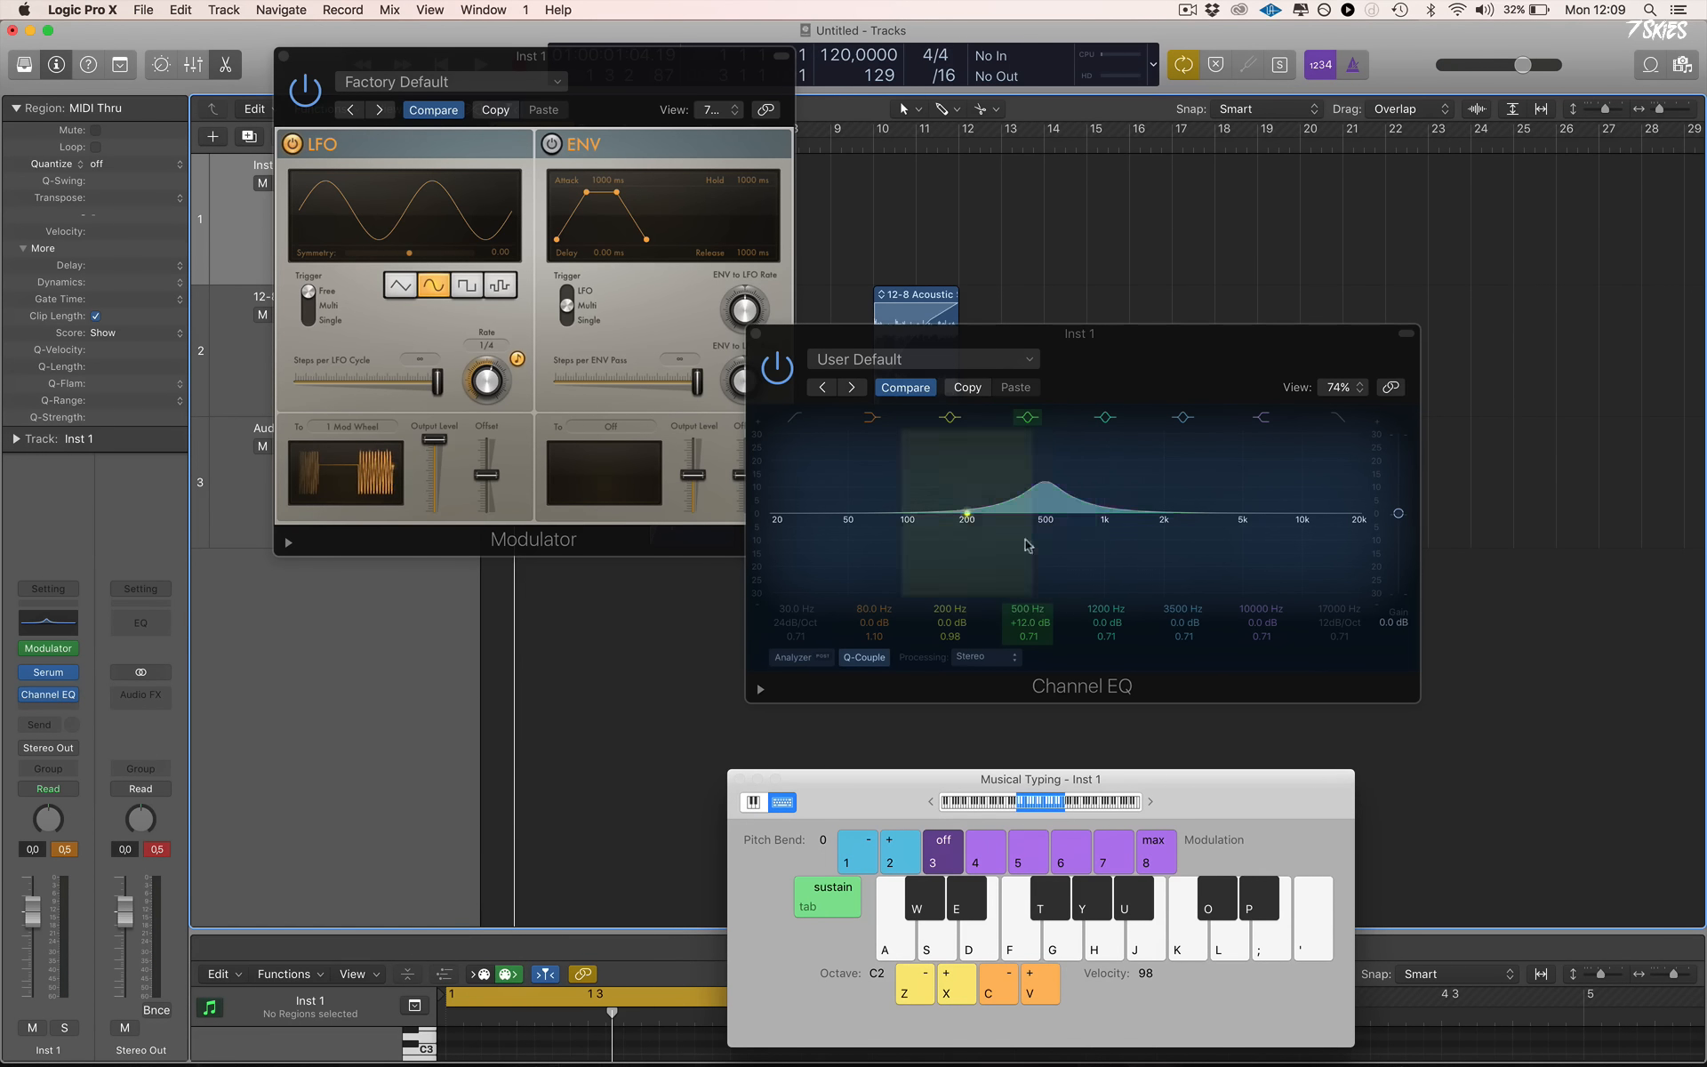
Sweep the boosted Channel EQ band's frequency by hand to 475 Hz while playing a note
mouse_move(1025, 608)
mouse_down()
mouse_move(1026, 589)
mouse_move(1025, 622)
mouse_move(1012, 593)
mouse_up()
key(s)
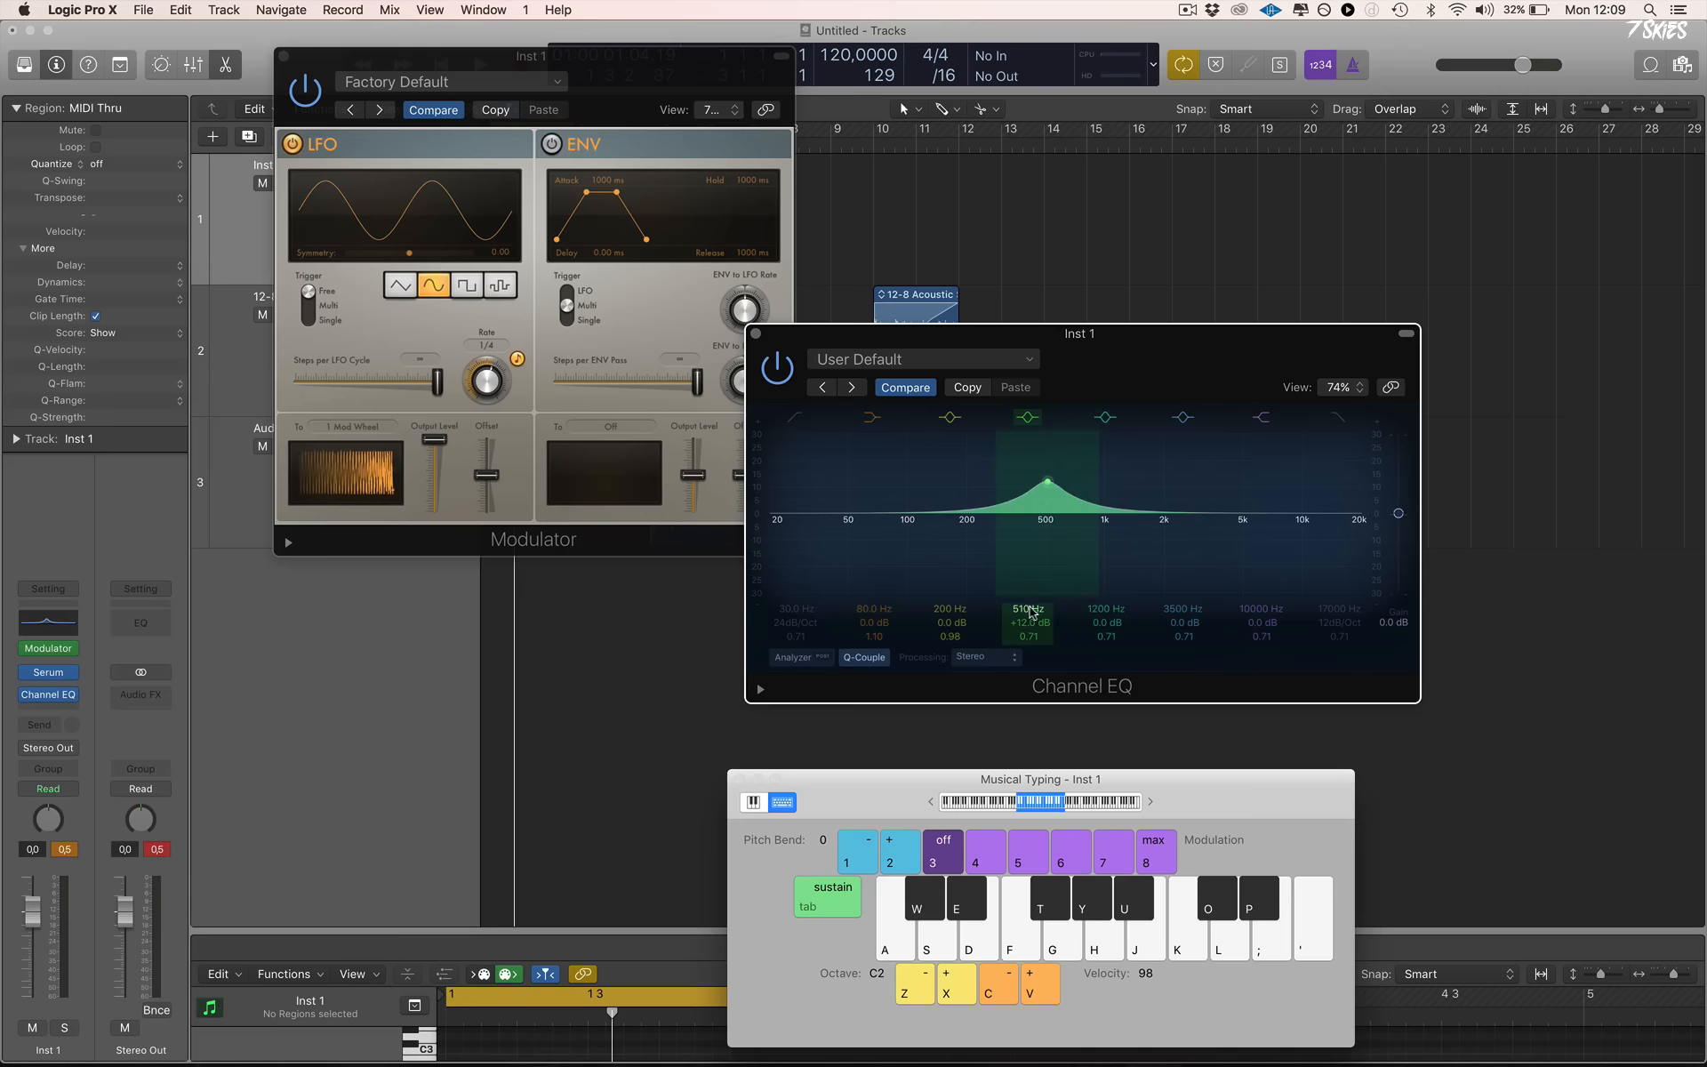
drag(1028, 613, 1028, 620)
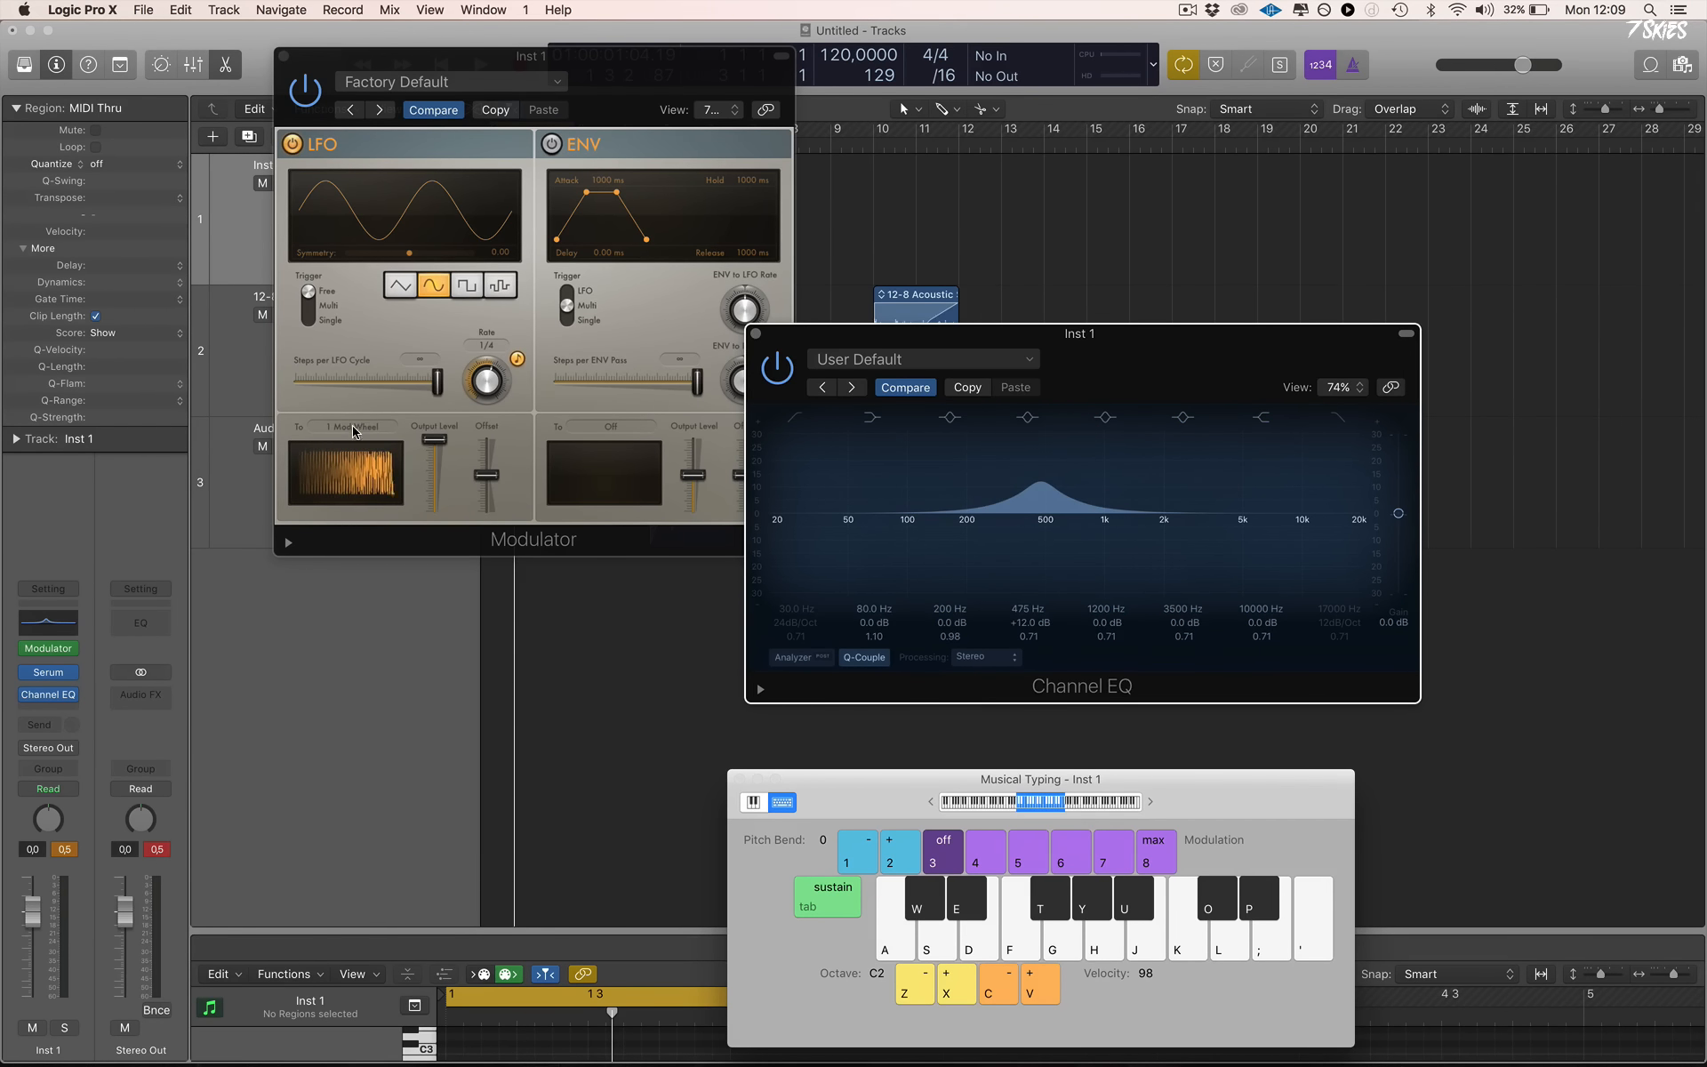
Assign the Modulator's LFO target to the Channel EQ's boosted band frequency using Learn Plug-in Parameter
click(354, 429)
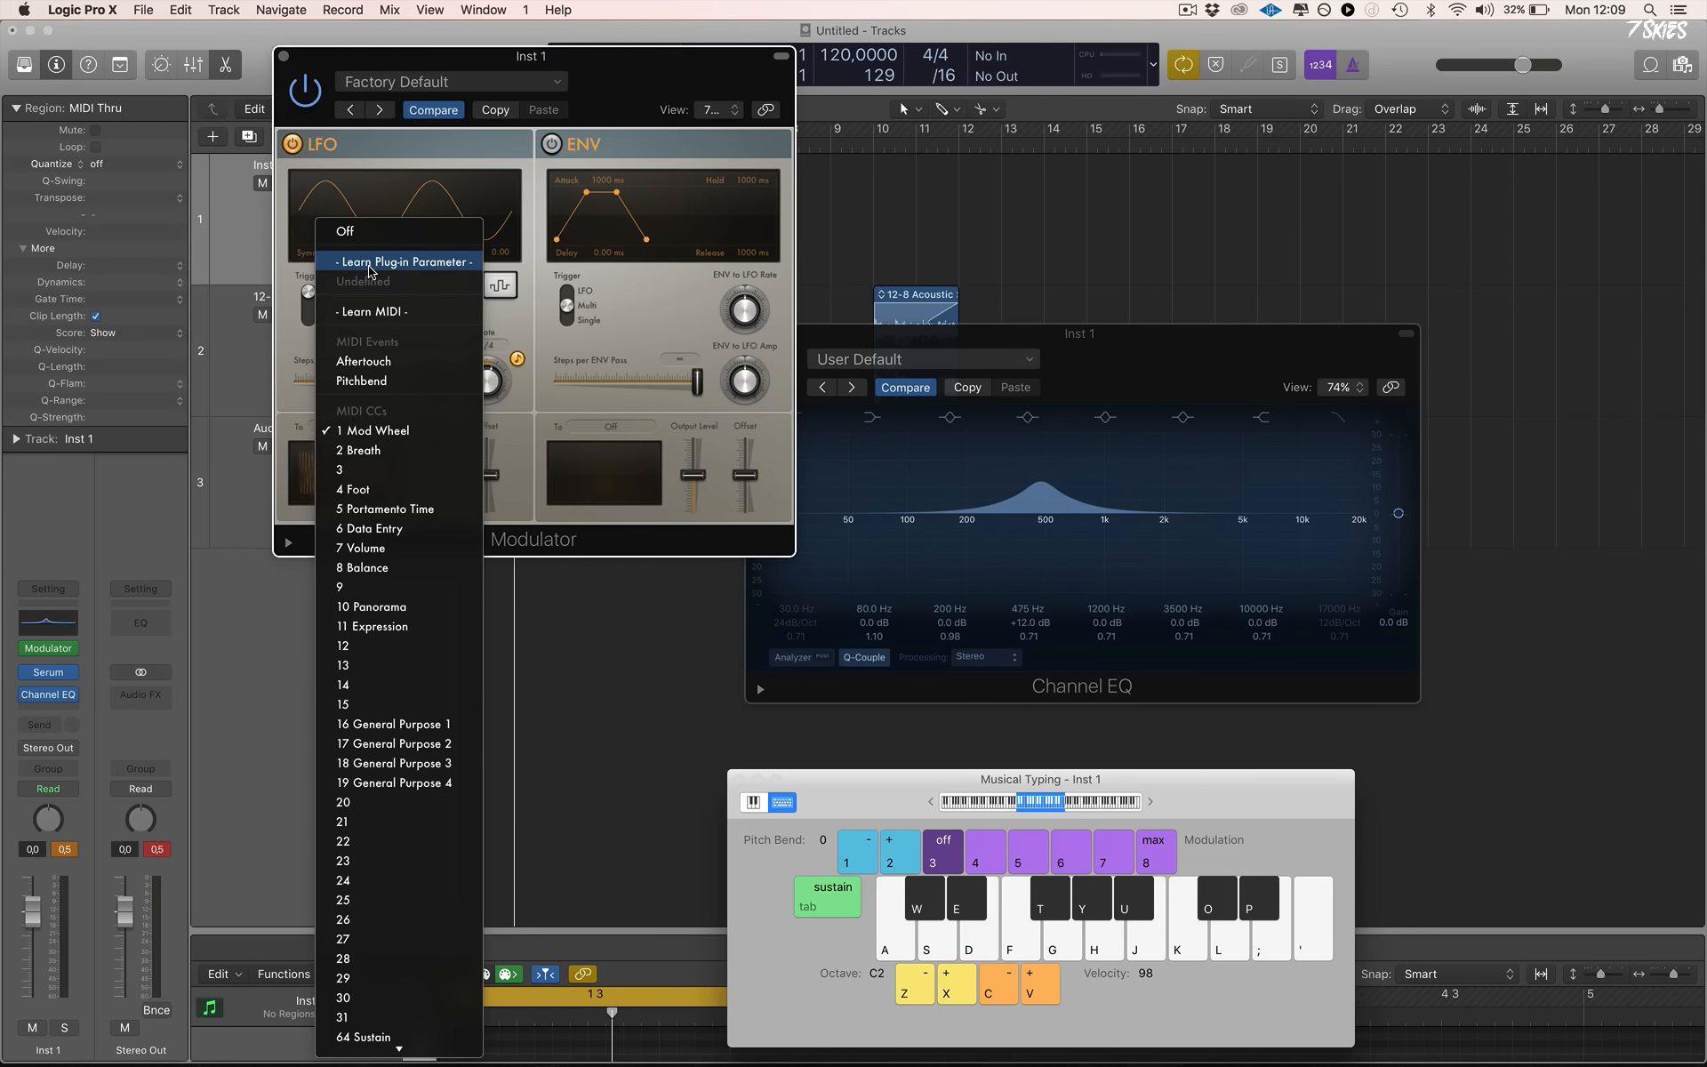
click(301, 349)
click(346, 428)
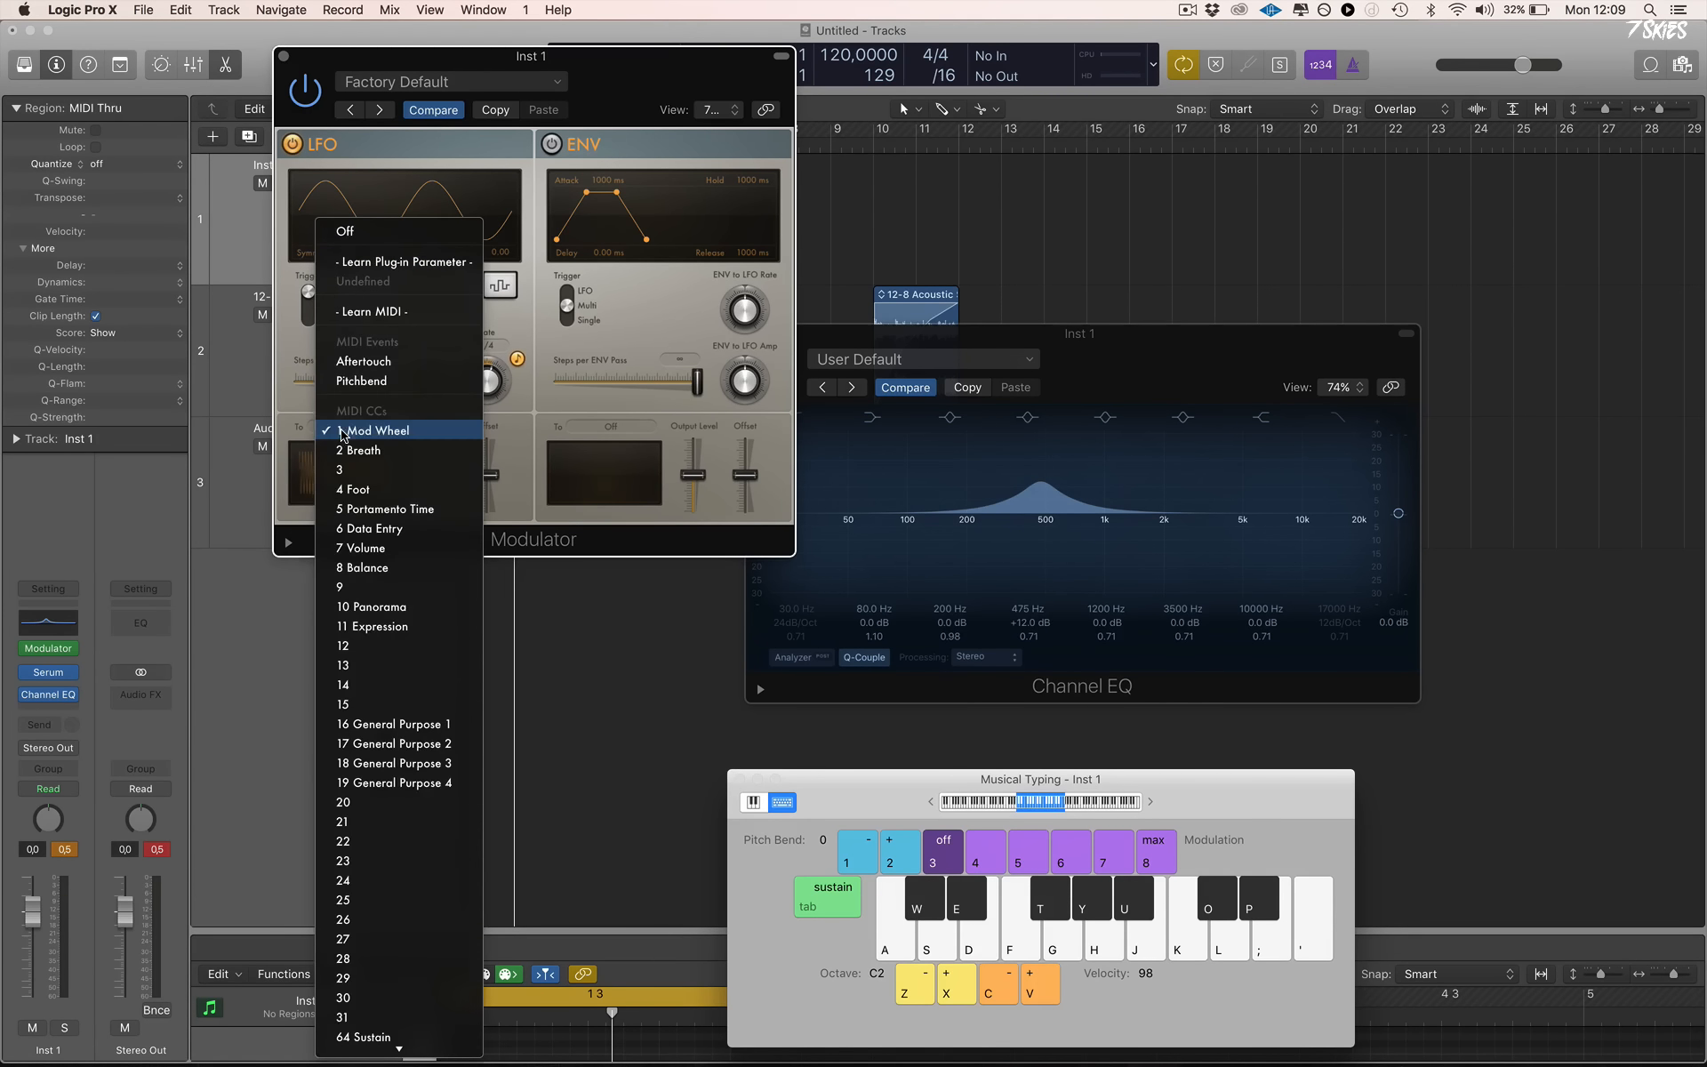
click(418, 263)
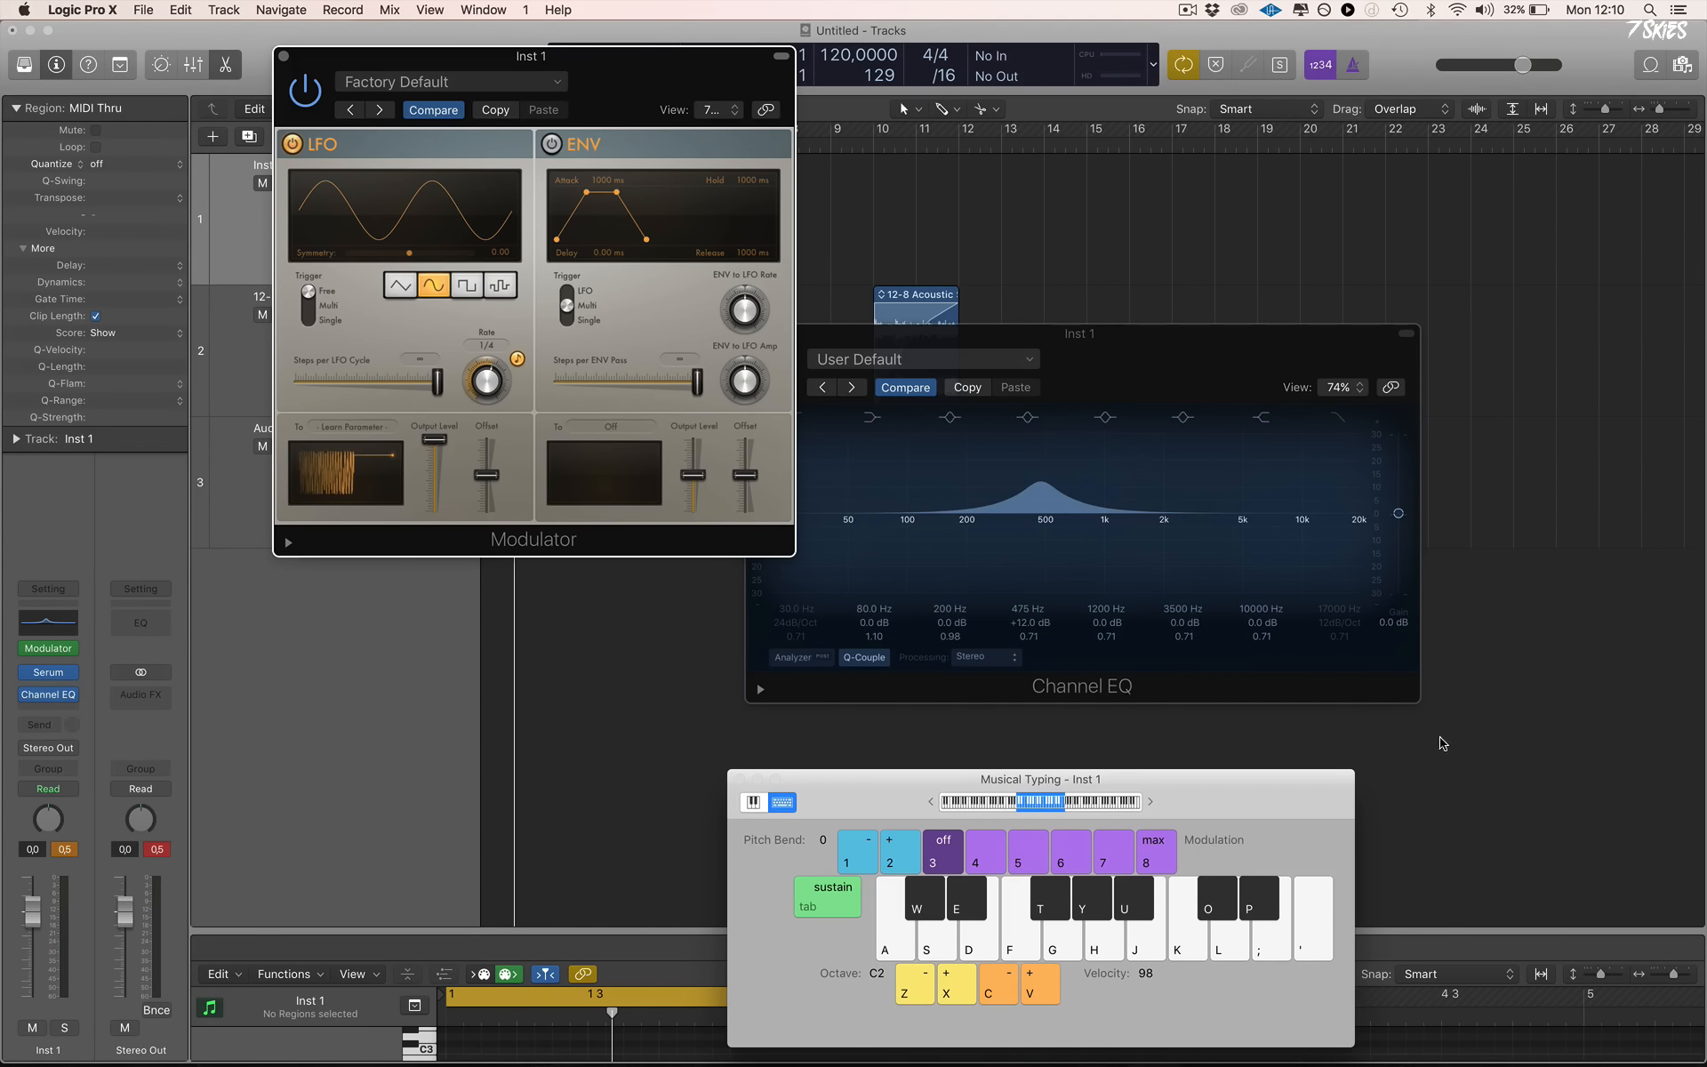
click(1039, 613)
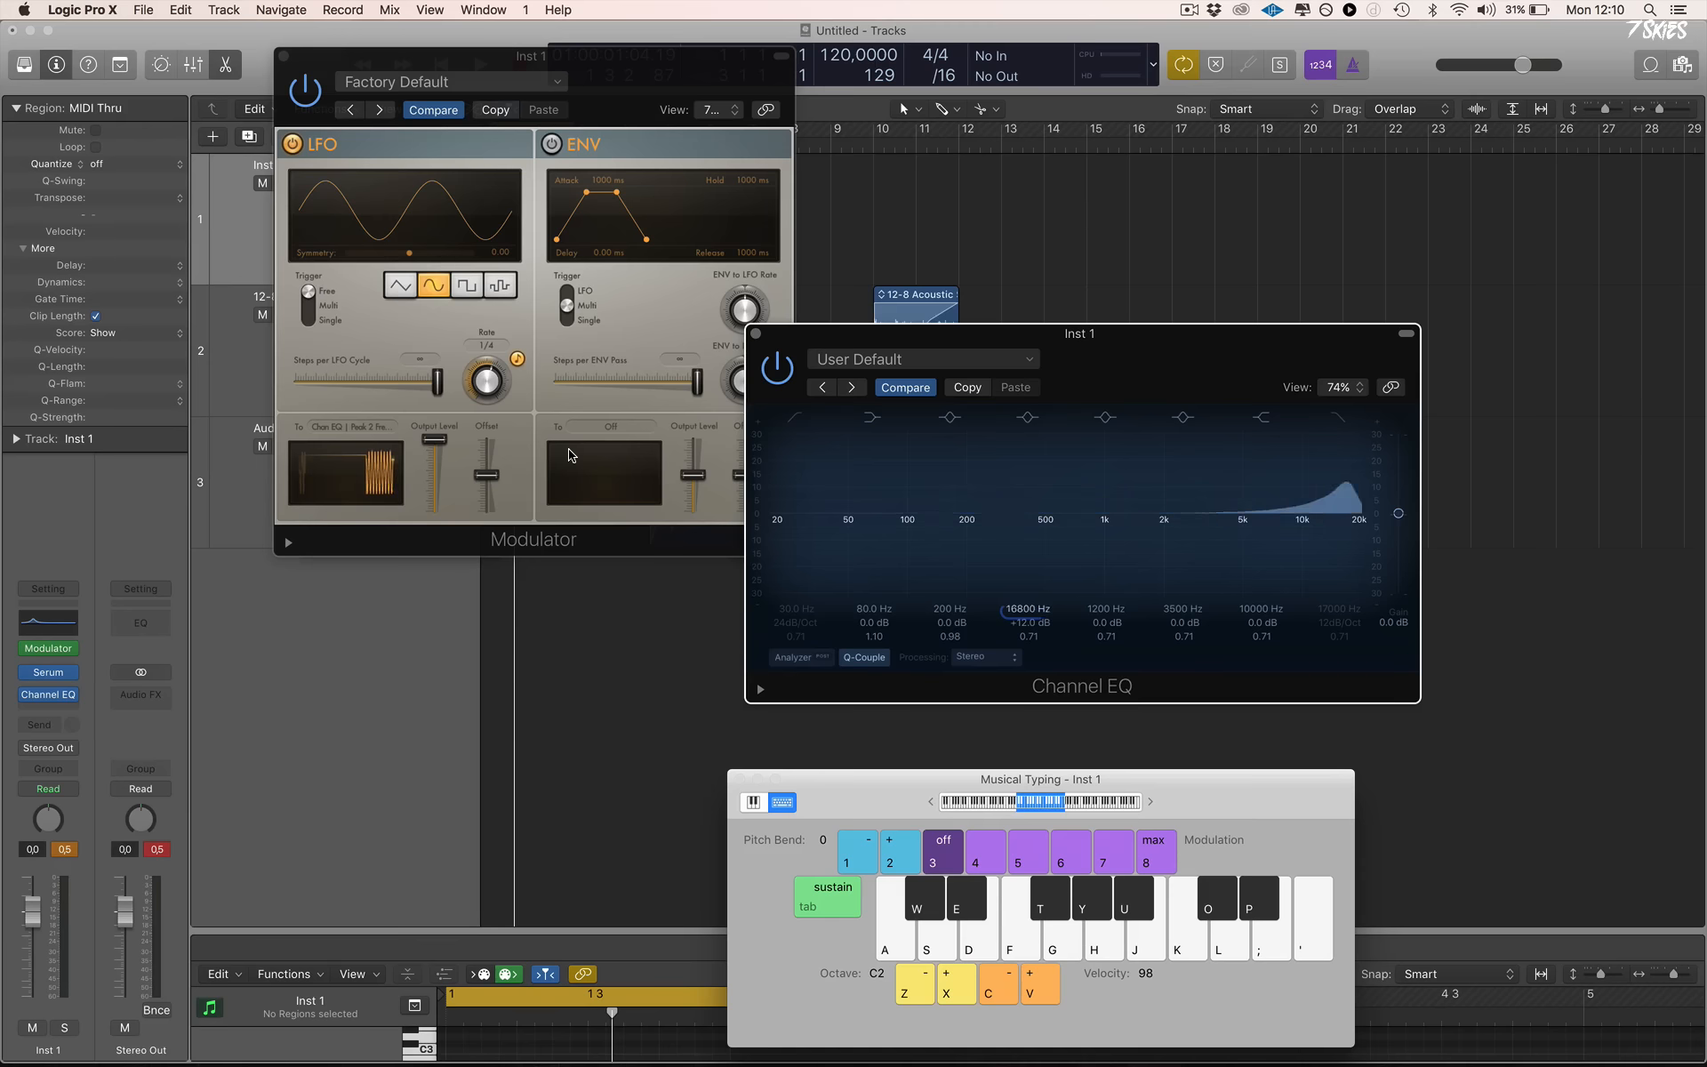
Play notes to hear the modulated EQ band, lower the LFO's output level to near minimum and raise its offset slightly
key(d)
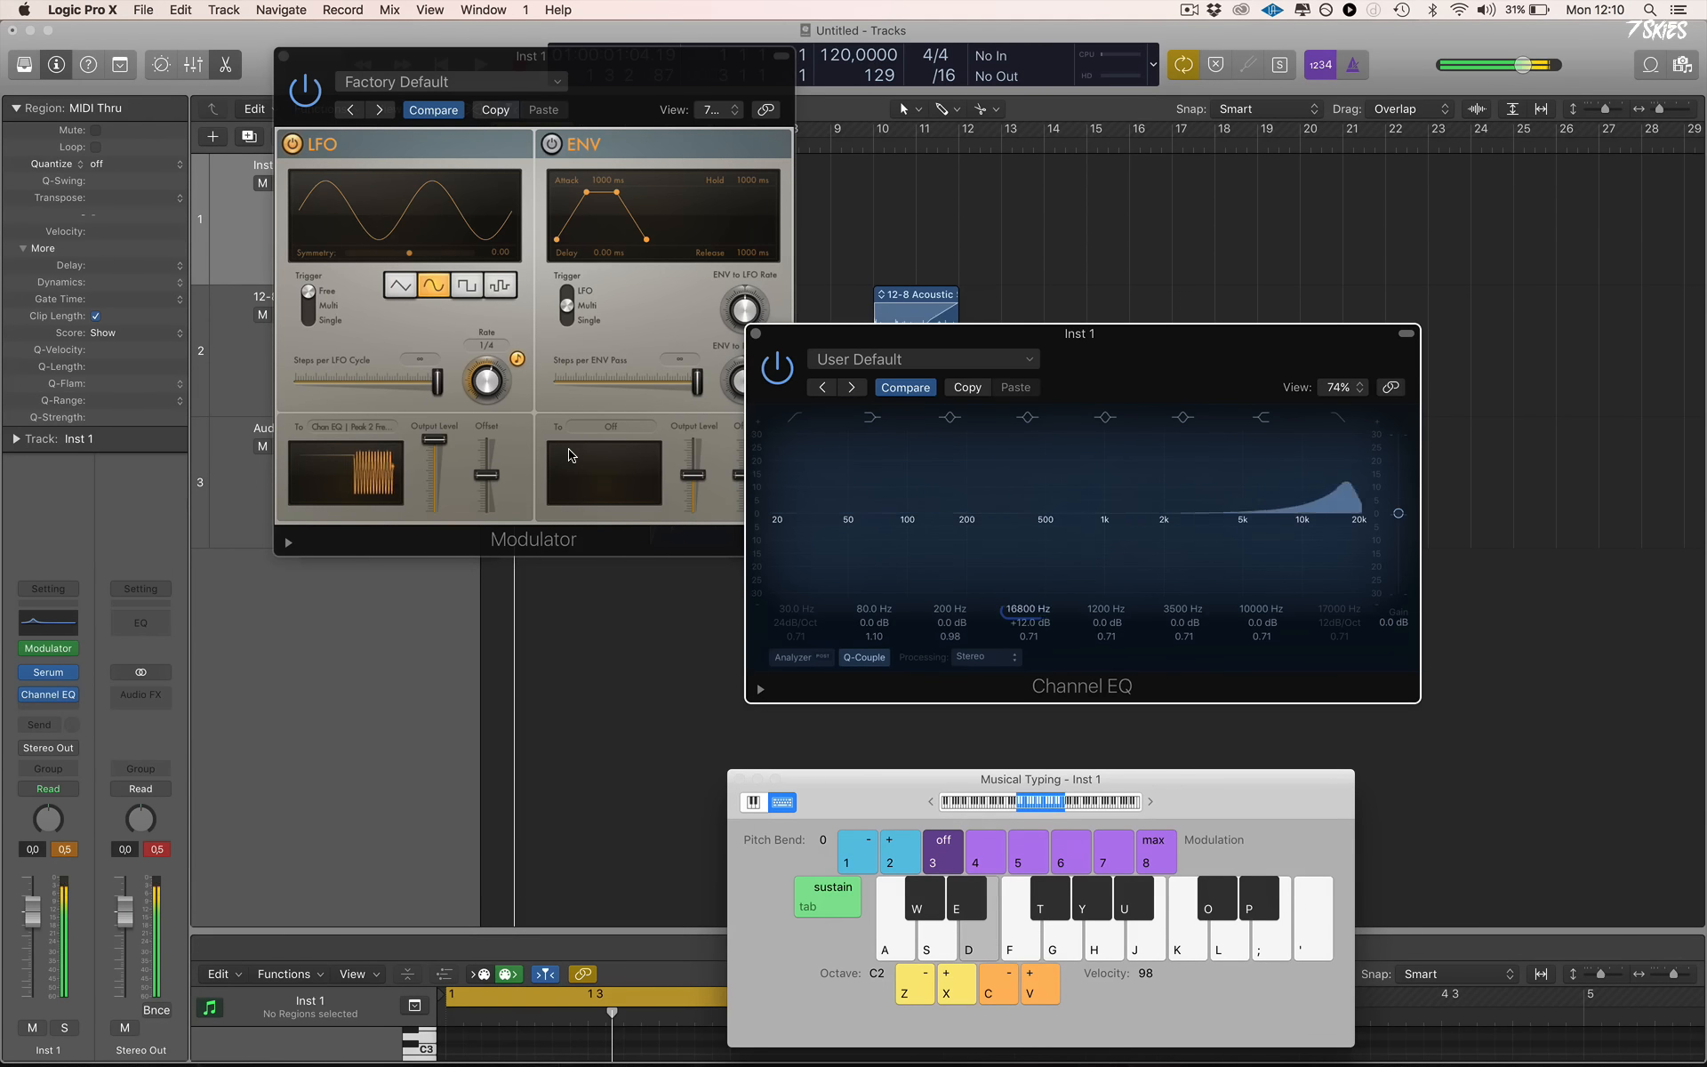
key(s)
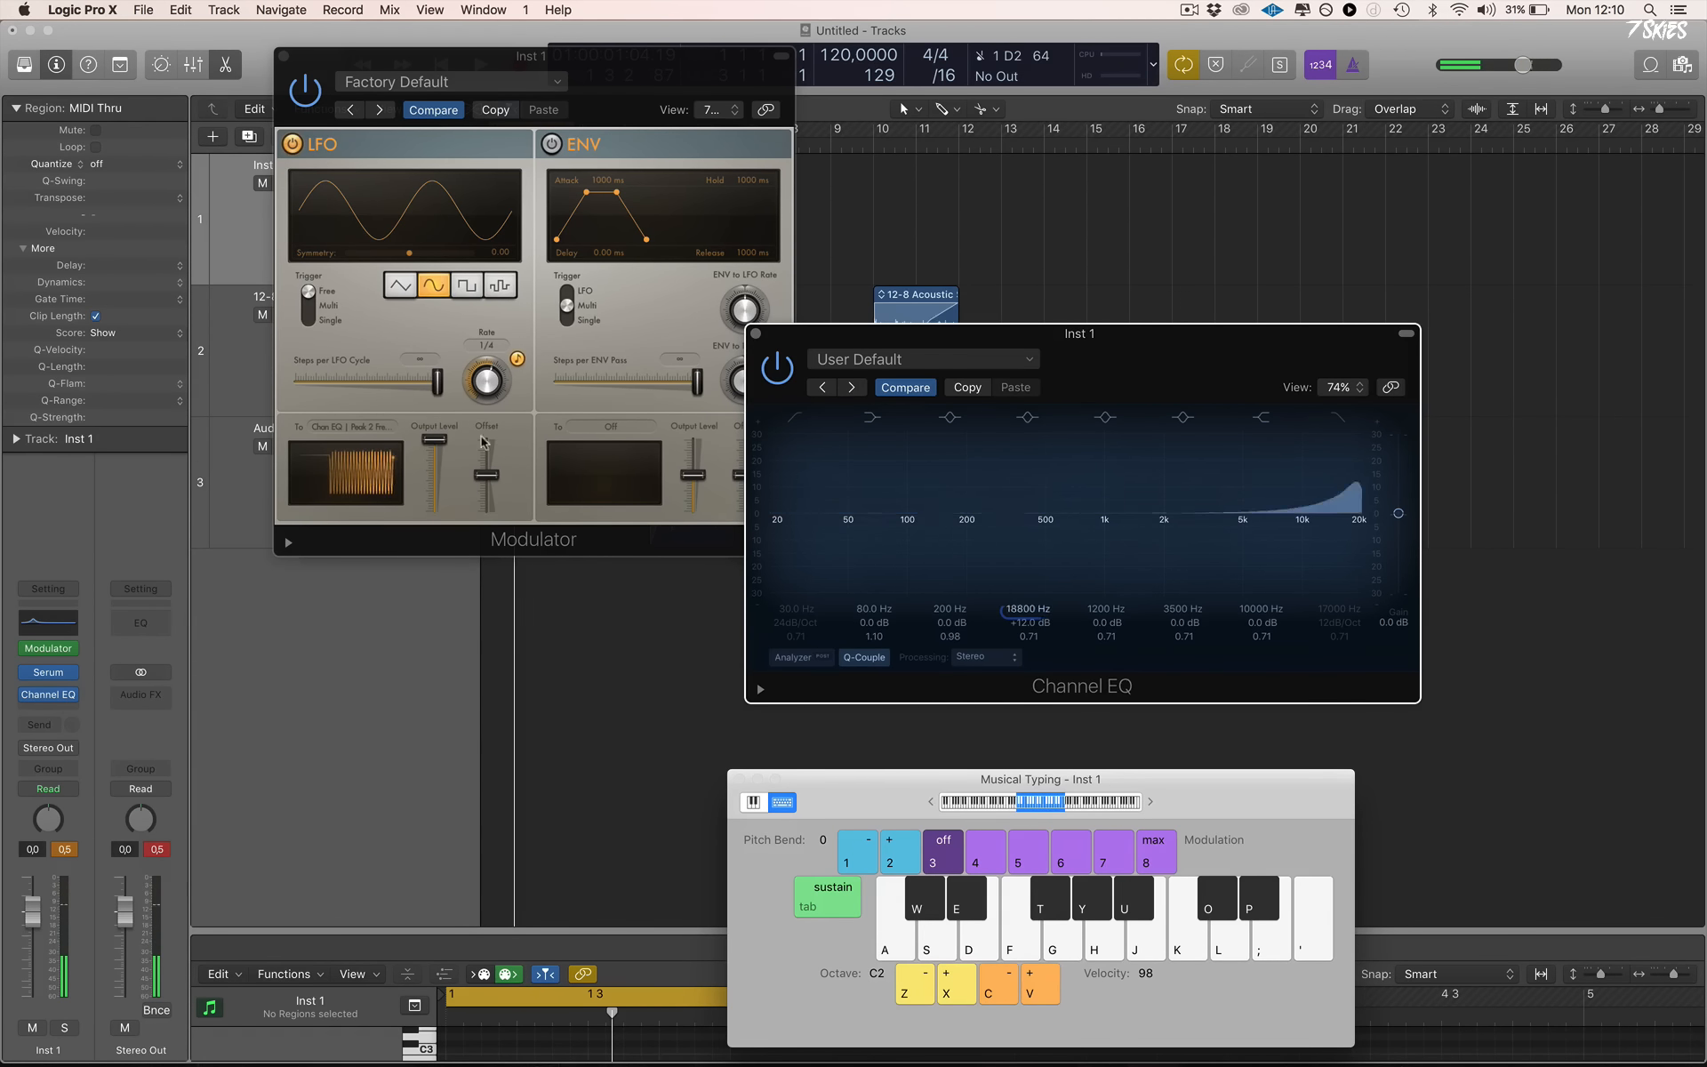
drag(434, 441, 437, 500)
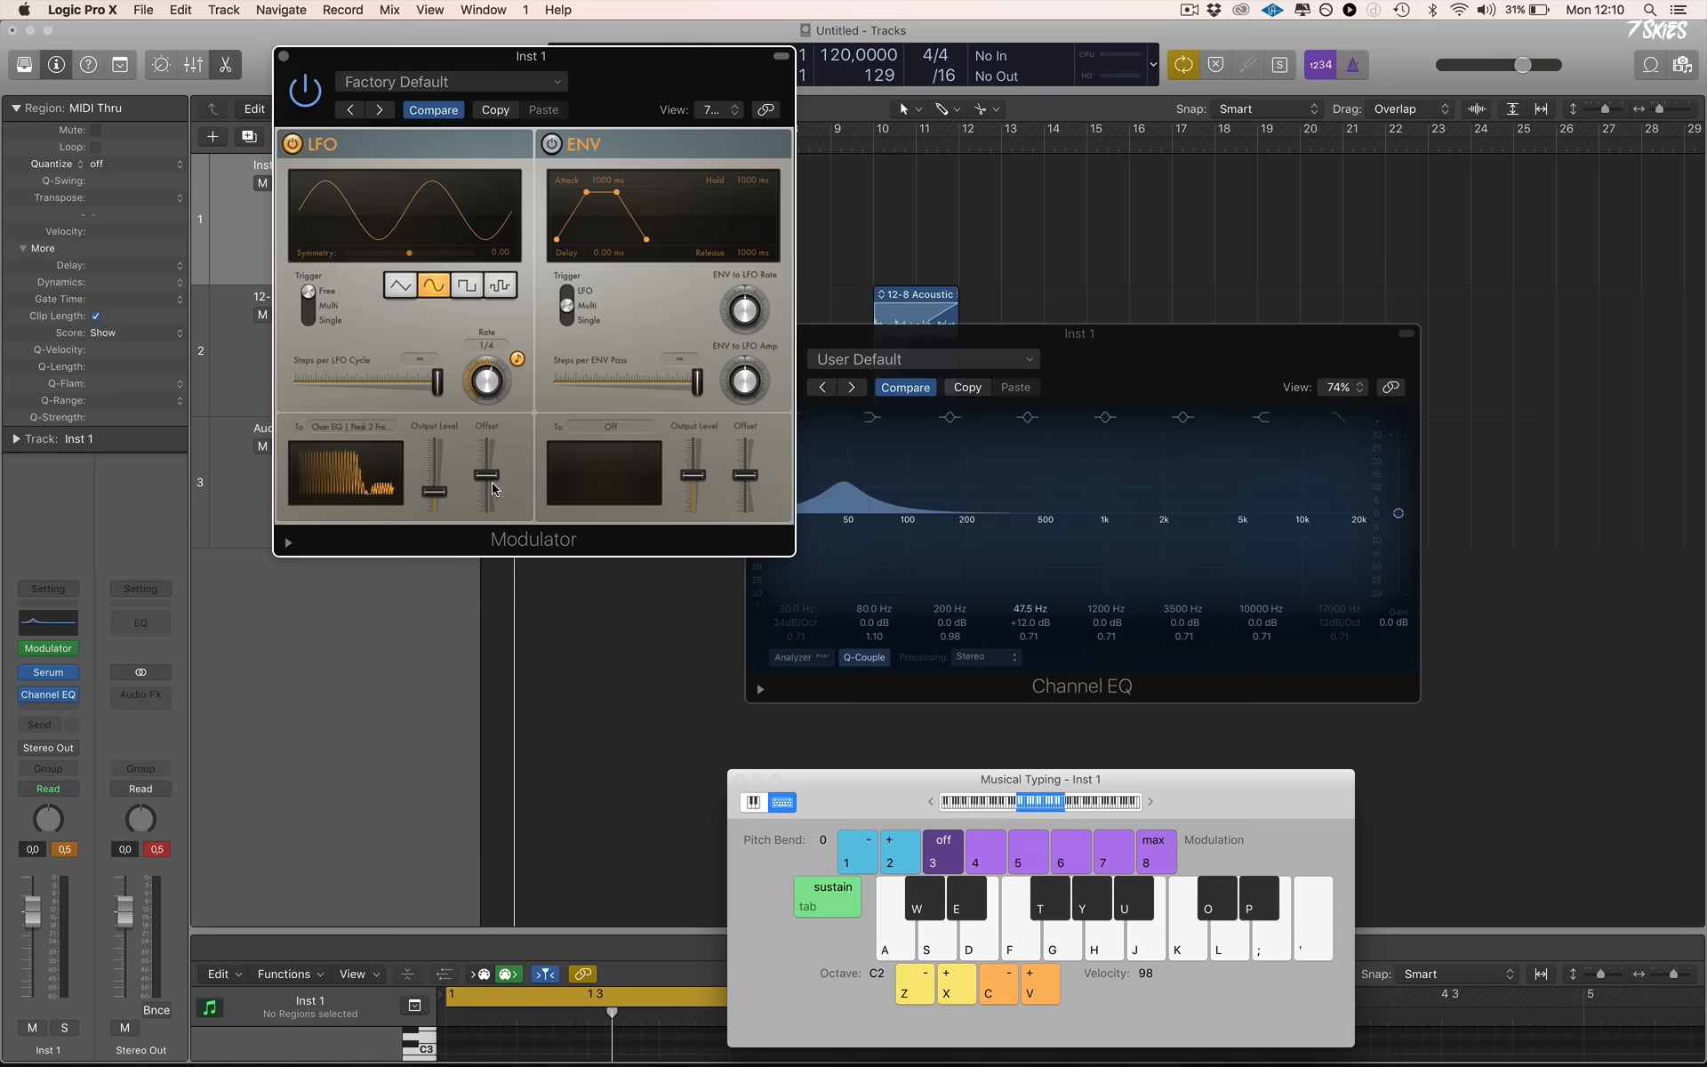
mouse_move(492, 480)
mouse_down()
mouse_move(501, 456)
mouse_move(502, 474)
mouse_up()
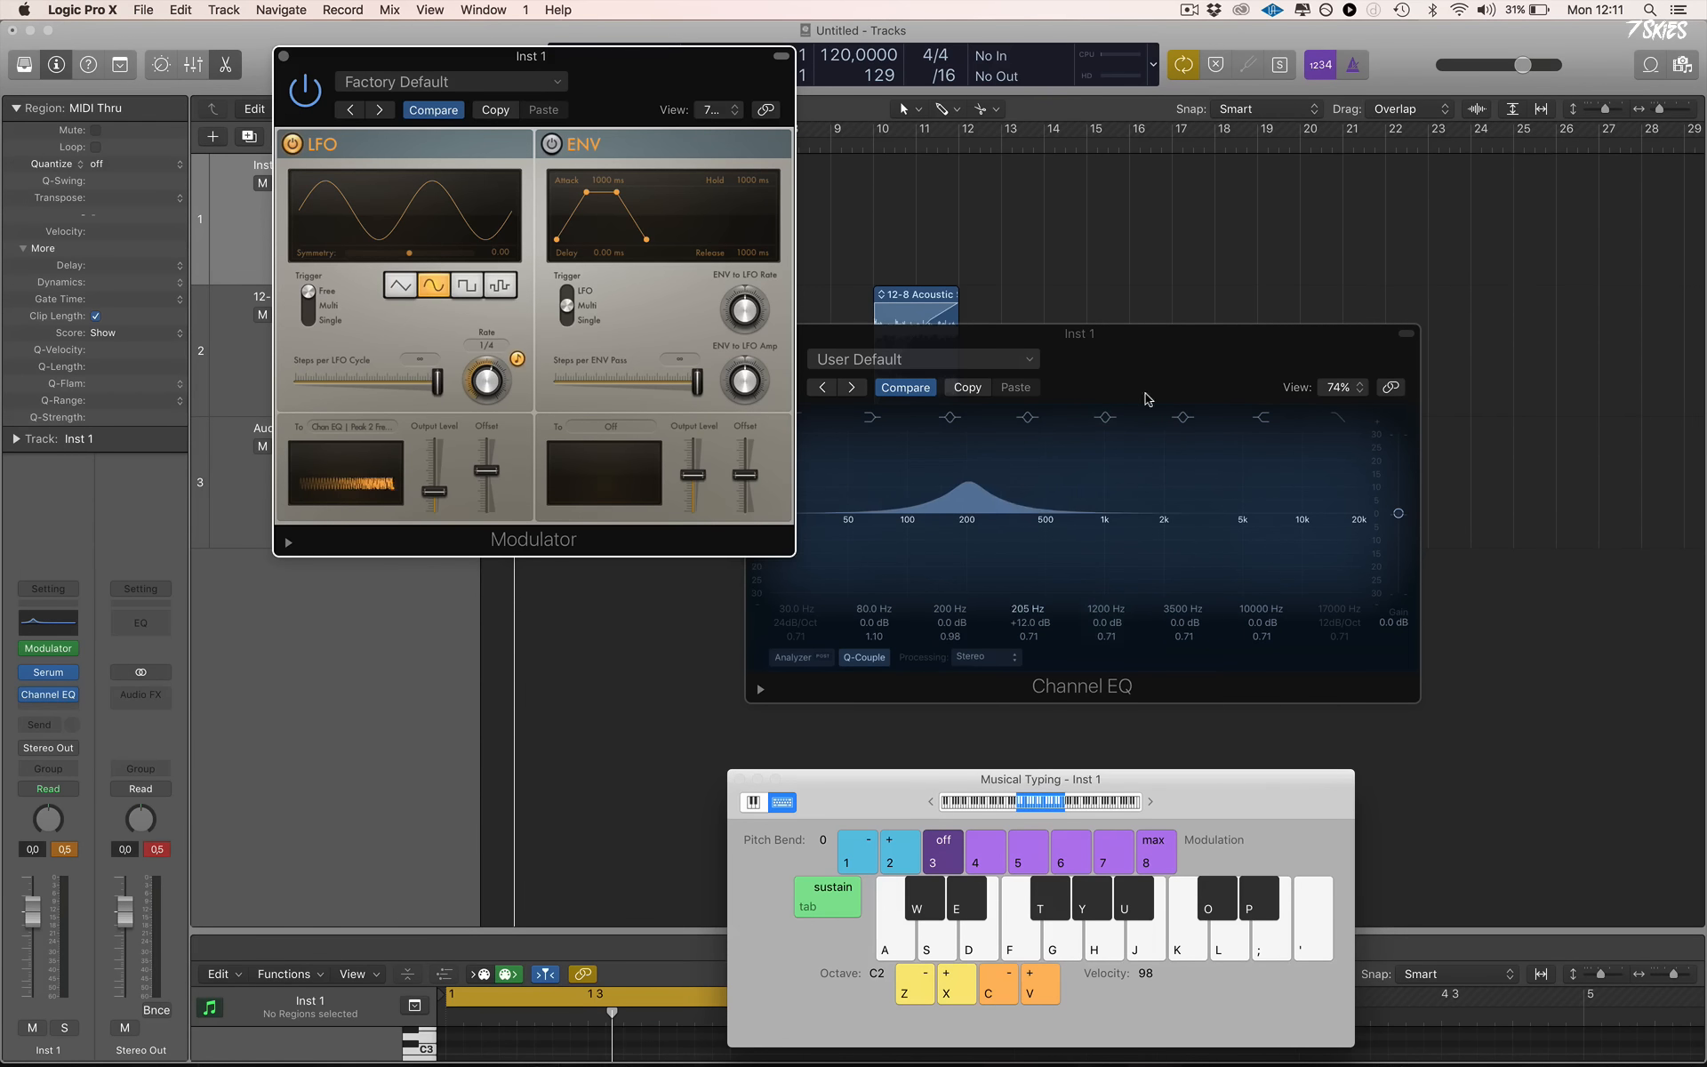
Bypass the Modulator on Inst 1 and enlarge the Piano Roll, moving the Musical Typing window out of its way
click(26, 650)
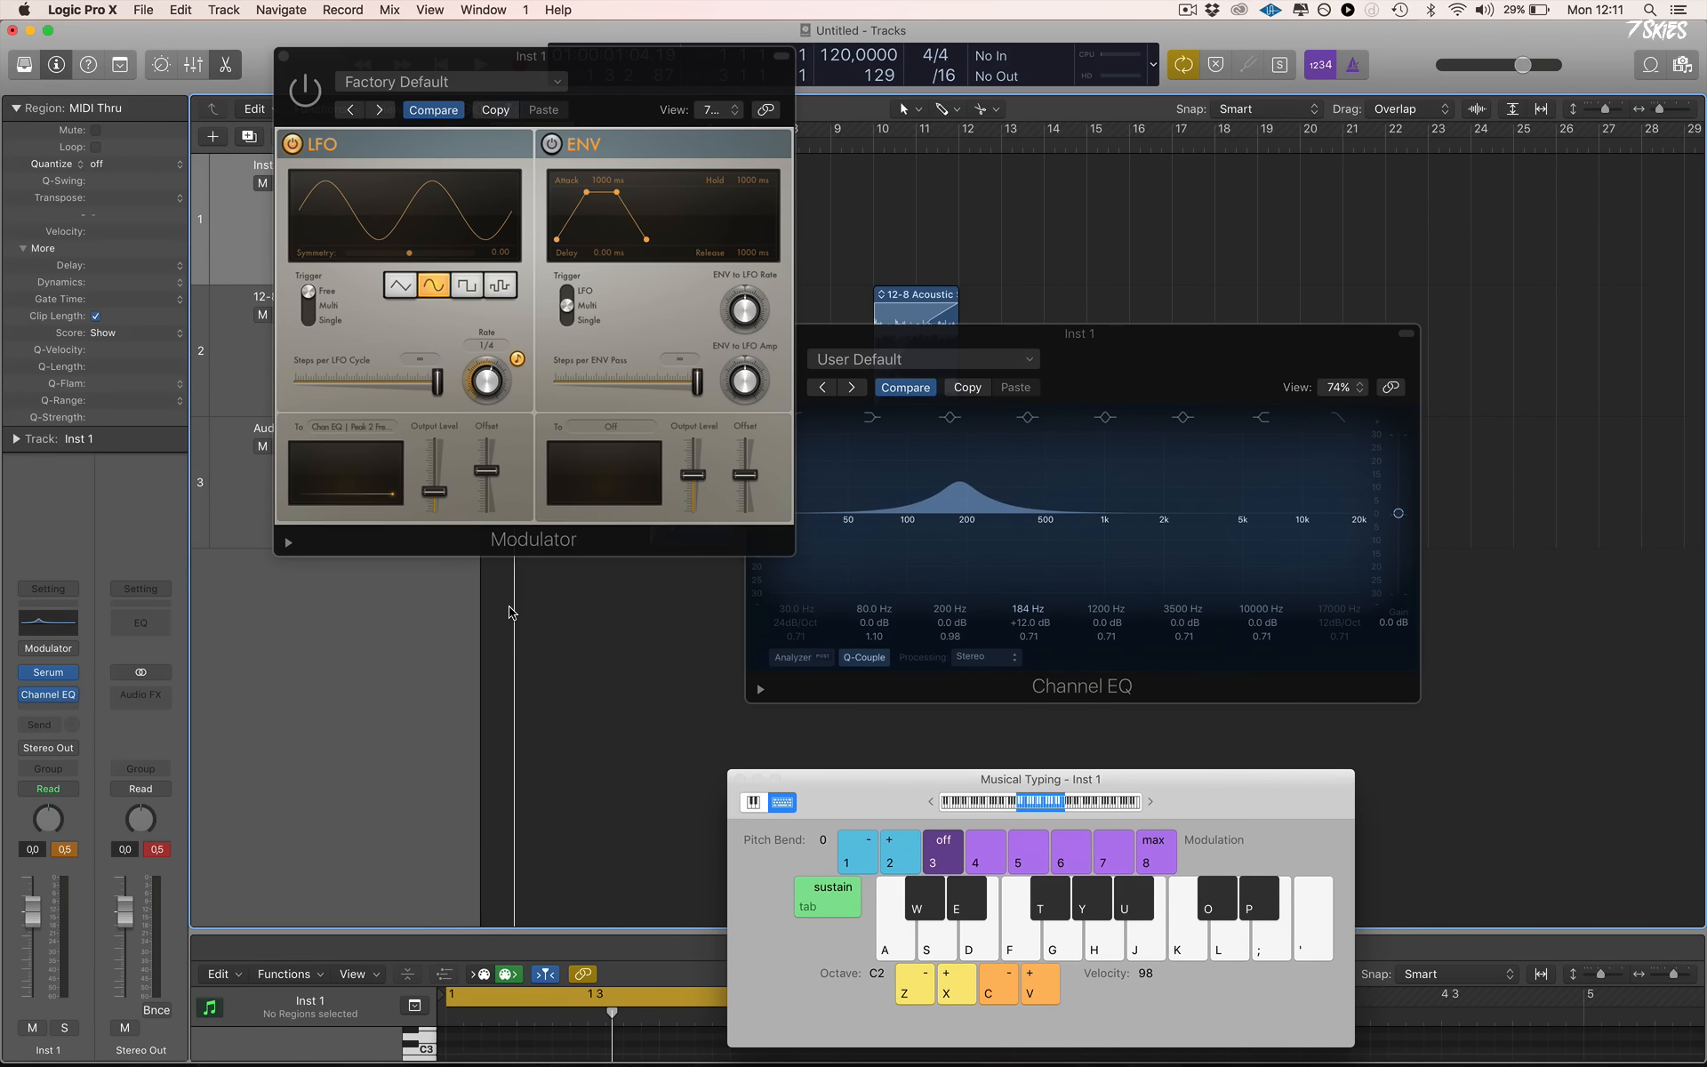
drag(854, 779, 864, 442)
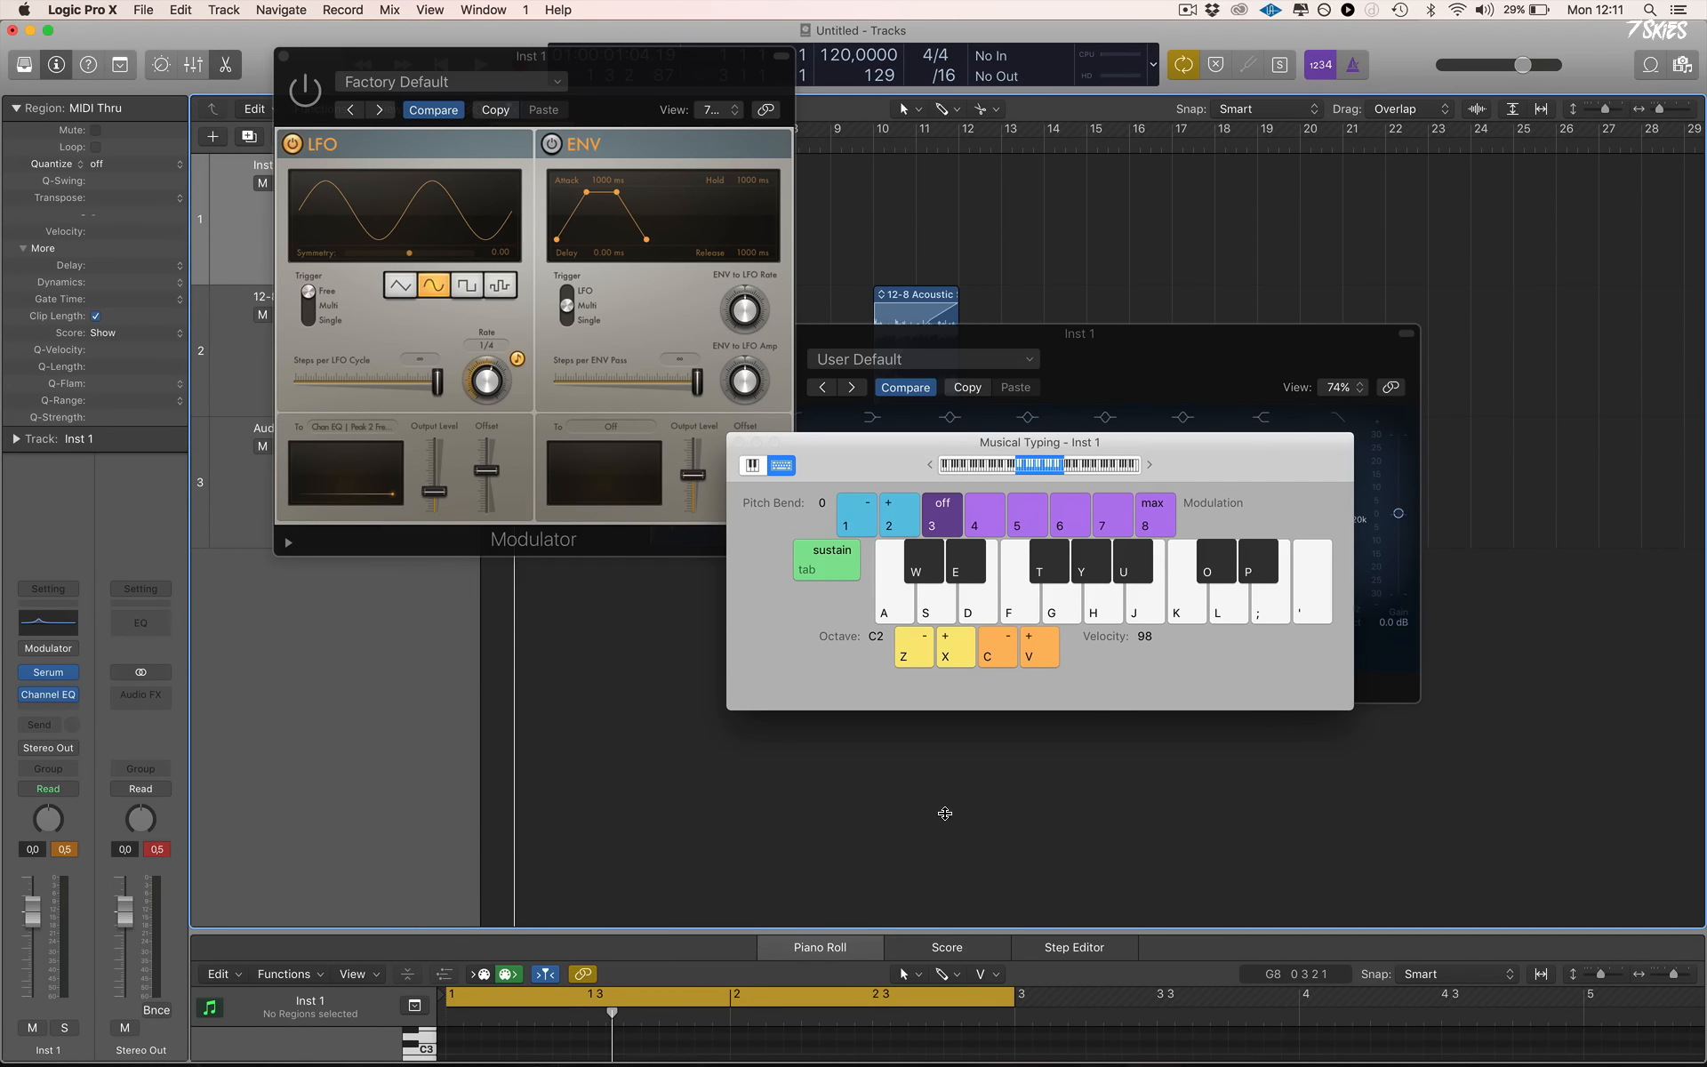
drag(945, 813, 948, 745)
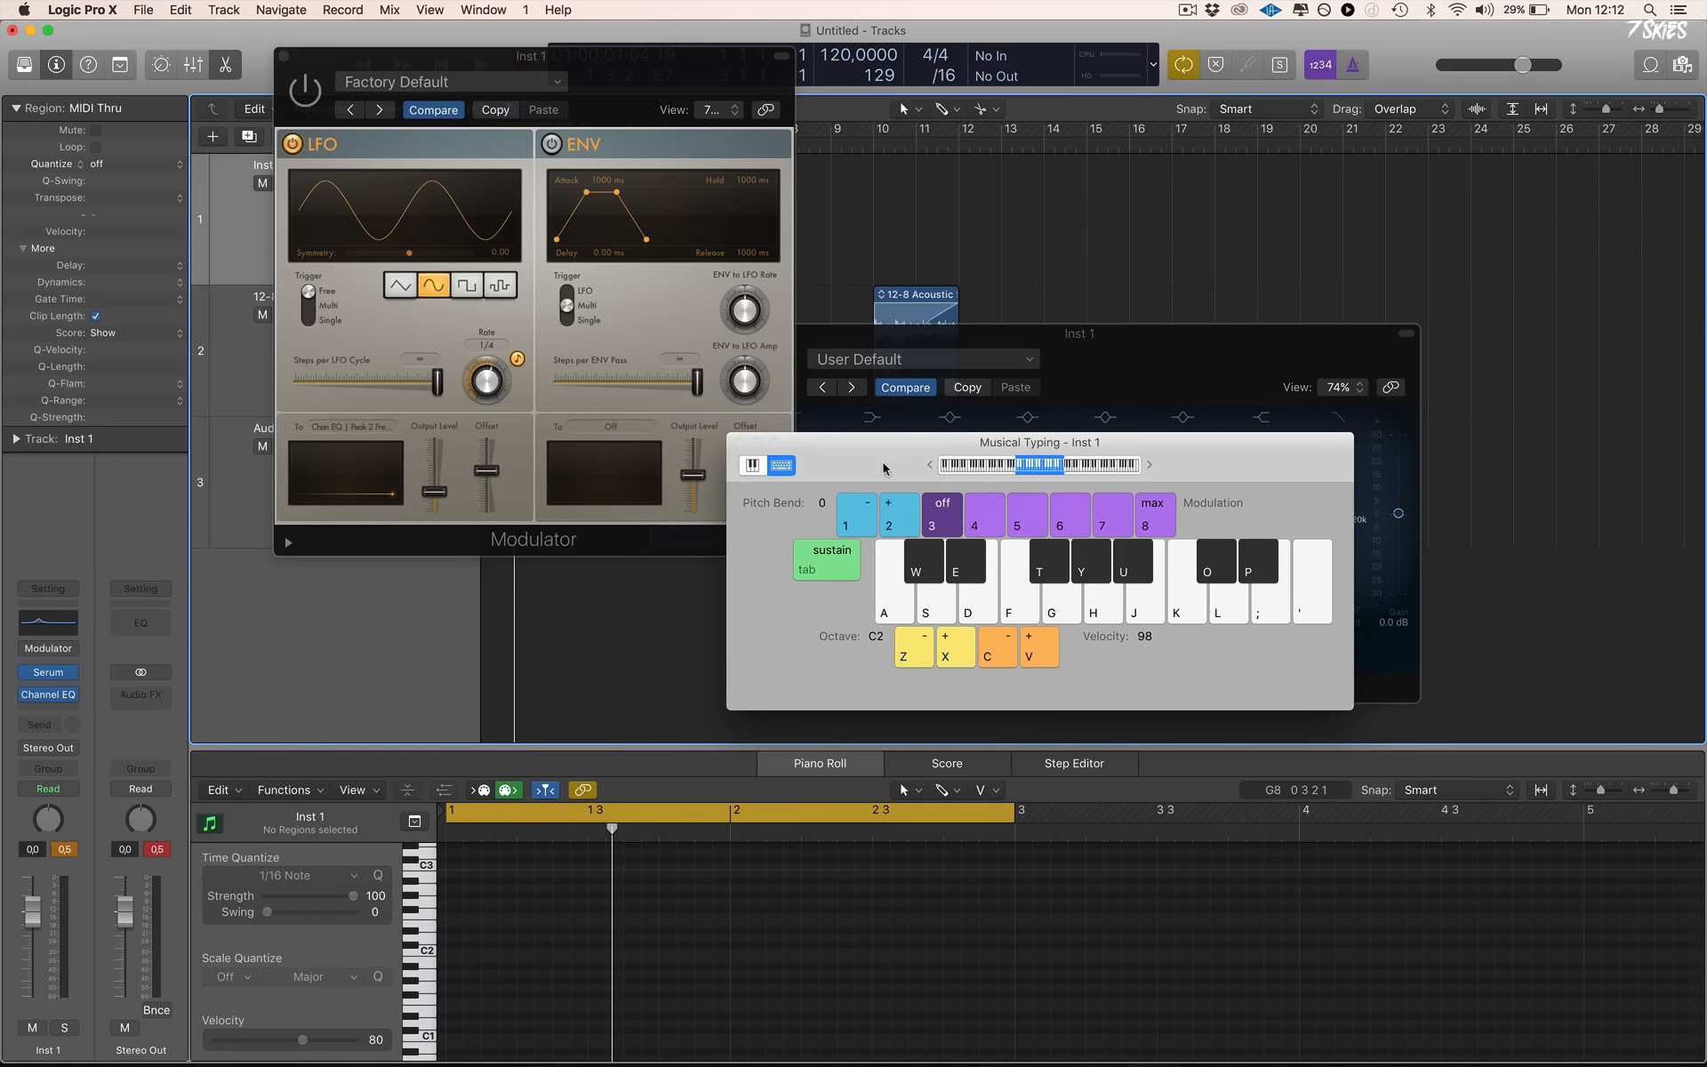
mouse_move(883, 468)
mouse_down()
mouse_move(853, 336)
mouse_move(947, 369)
mouse_move(922, 419)
mouse_move(920, 513)
mouse_move(911, 429)
mouse_move(886, 425)
mouse_move(932, 470)
mouse_move(948, 530)
mouse_move(861, 440)
mouse_move(933, 454)
mouse_move(900, 481)
mouse_up()
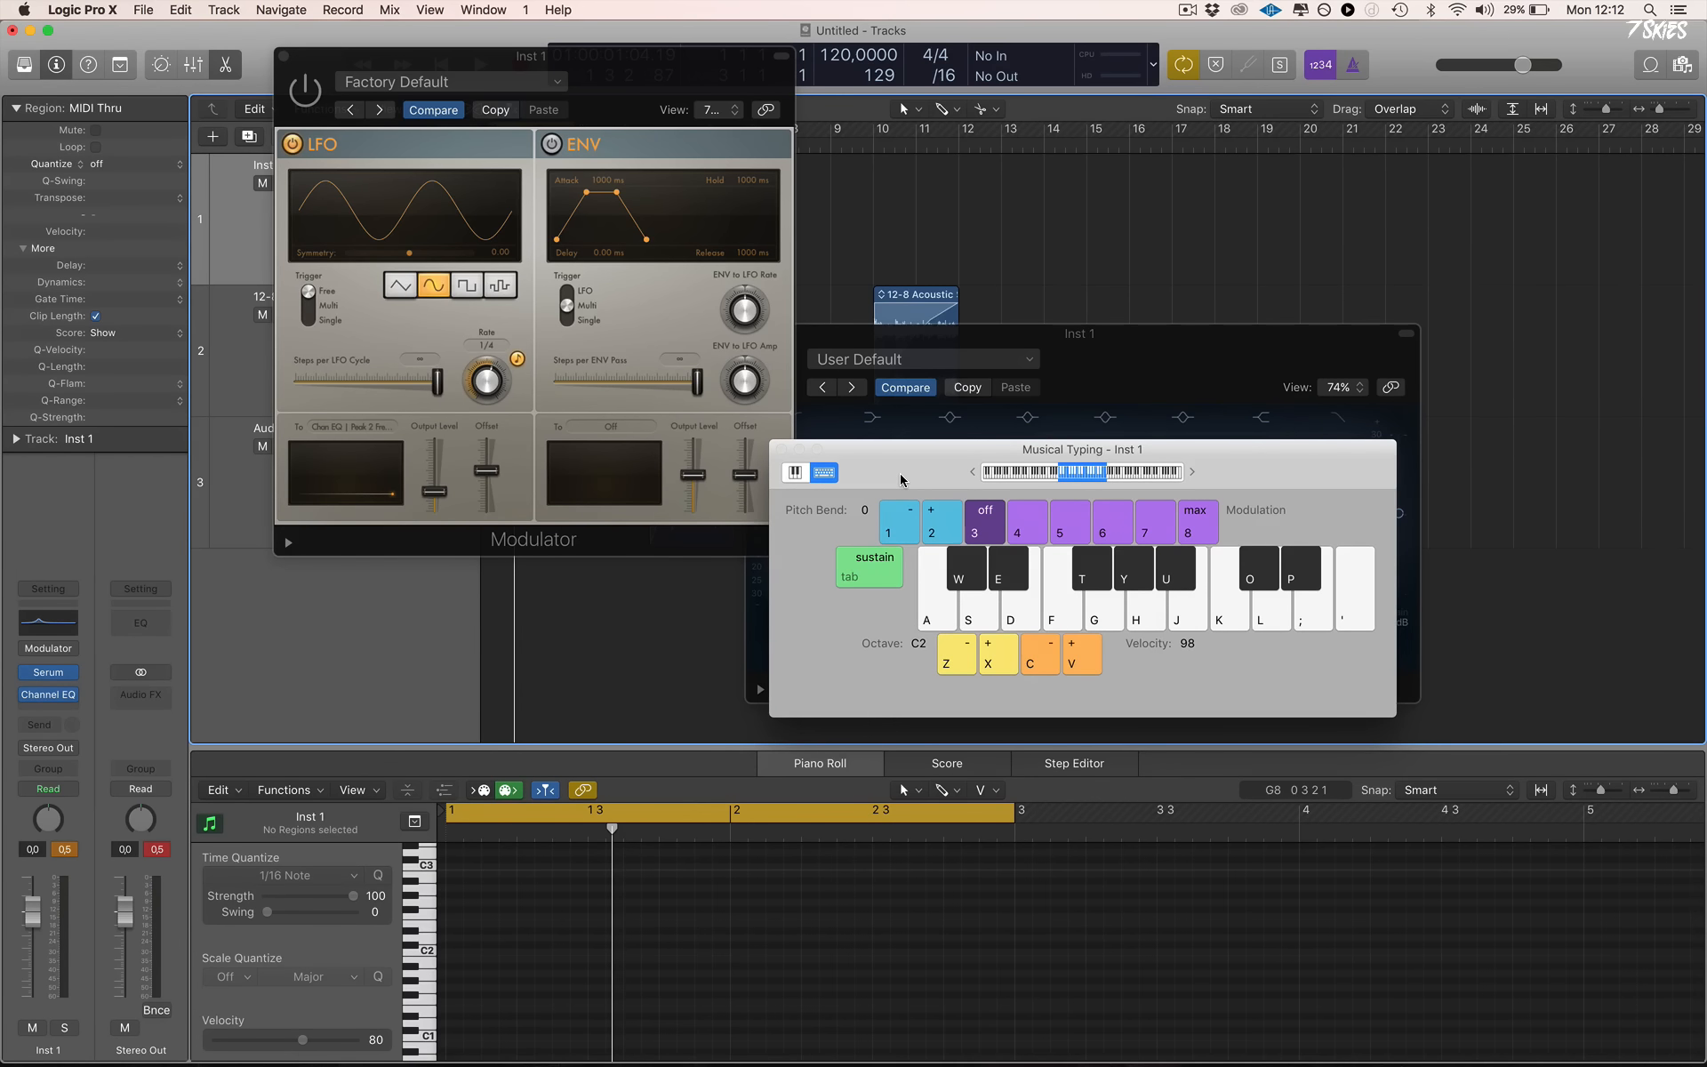